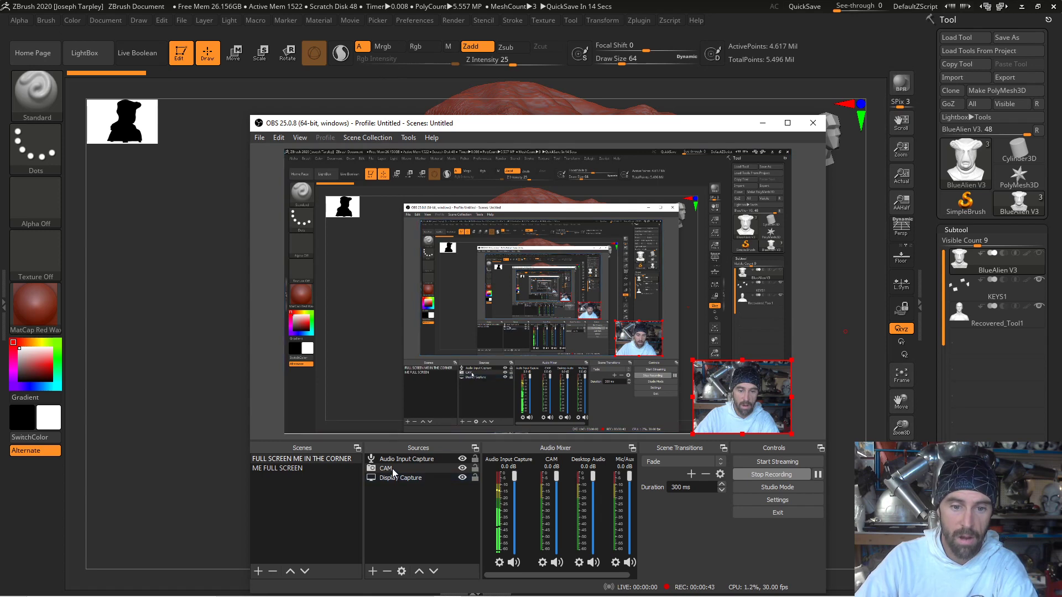
- Review the CAM source's video and audio properties in OBS and close them without changes
right_click(393, 472)
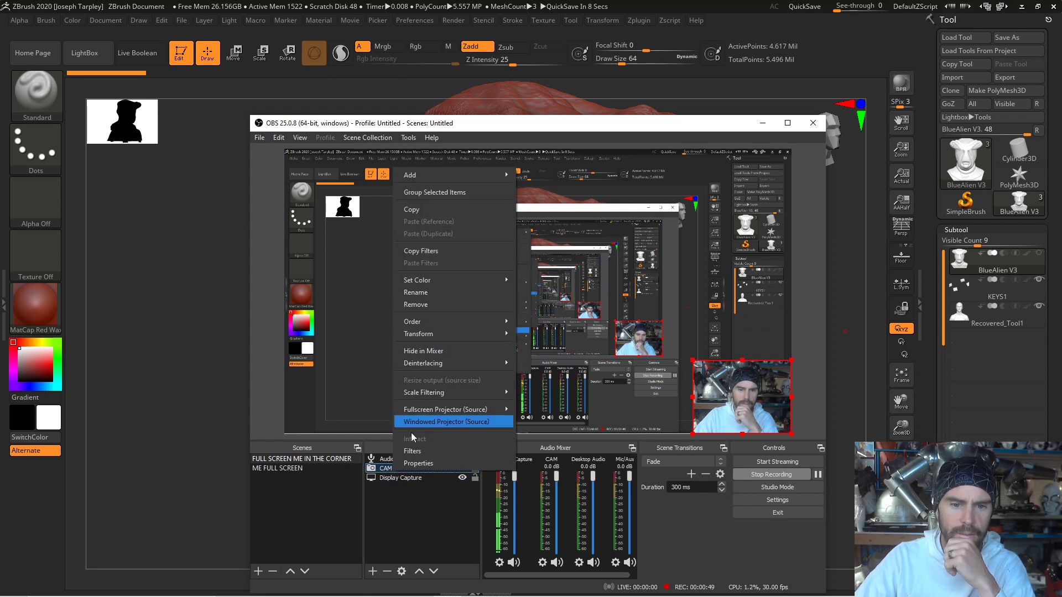
click(392, 516)
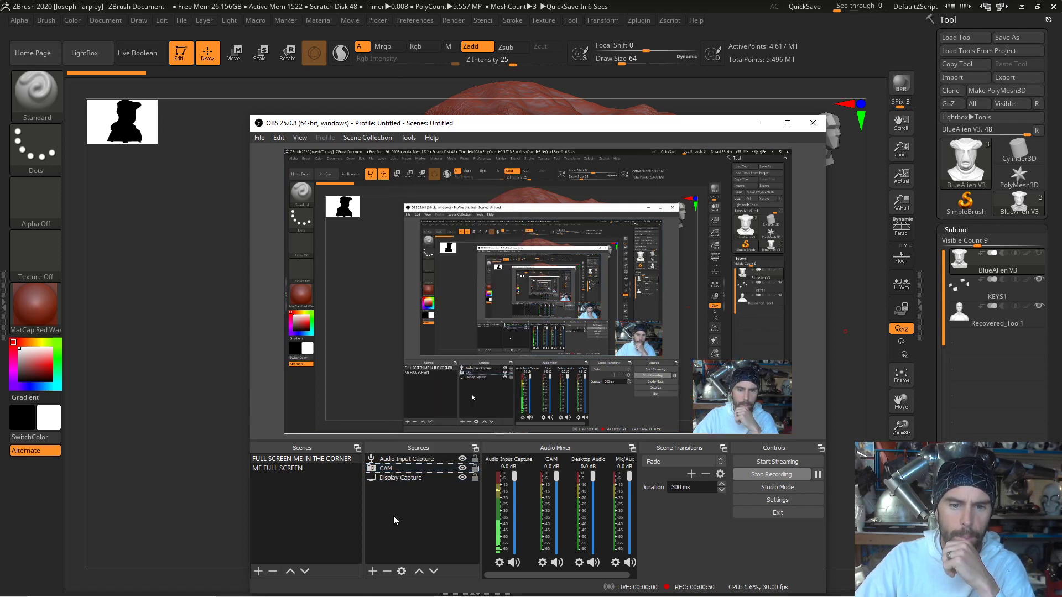
double_click(395, 467)
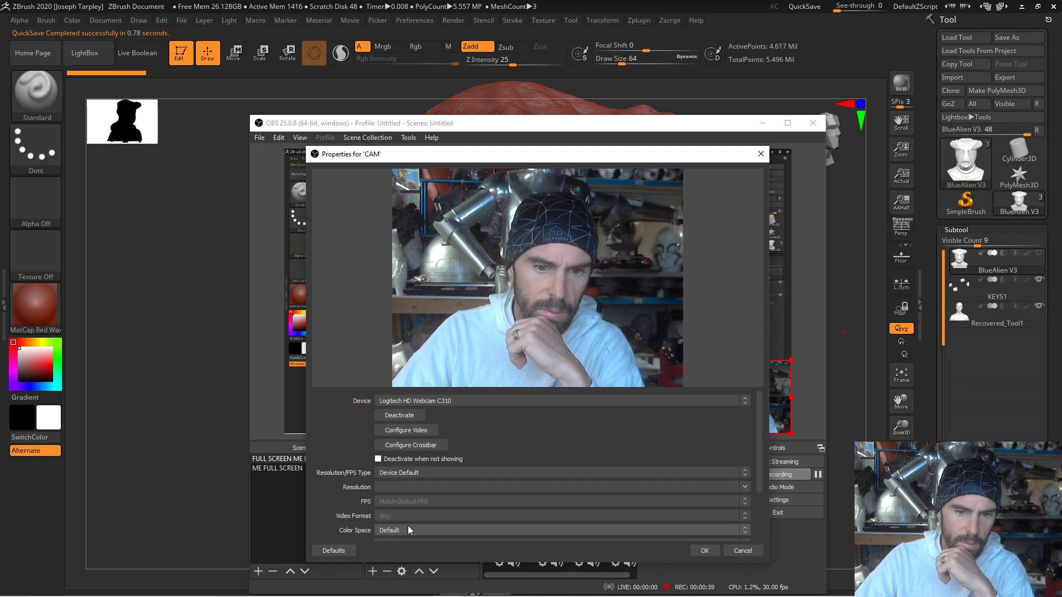
scroll(412, 517, down, 2)
scroll(514, 492, down, 1)
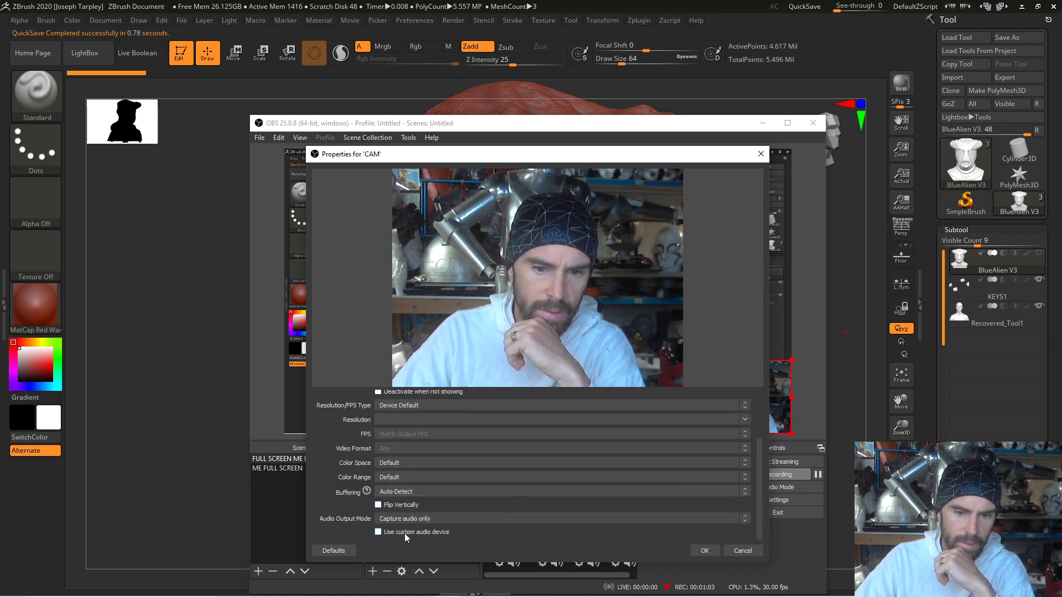
click(266, 518)
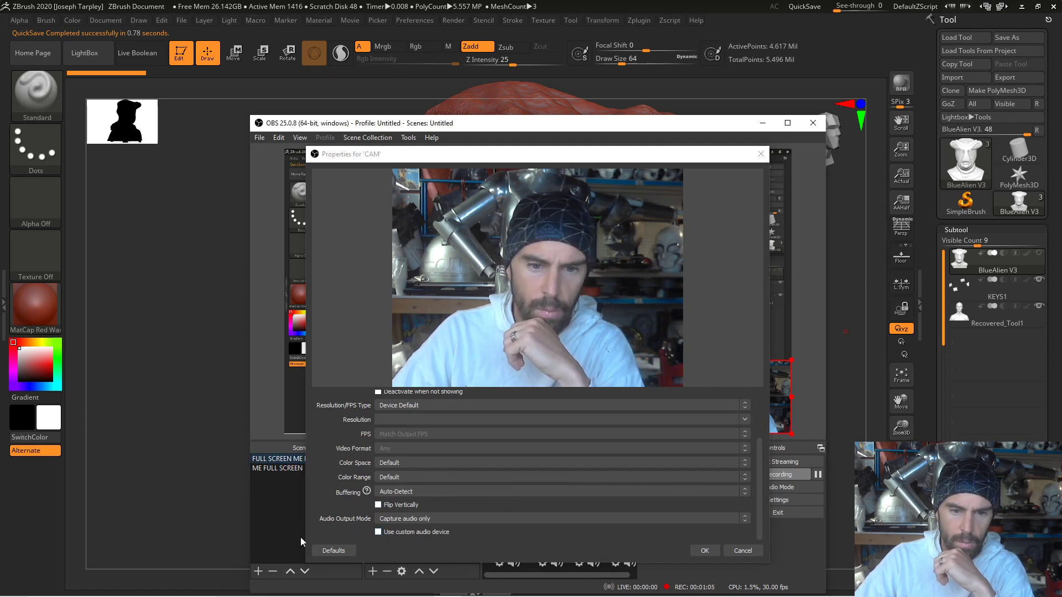
click(766, 159)
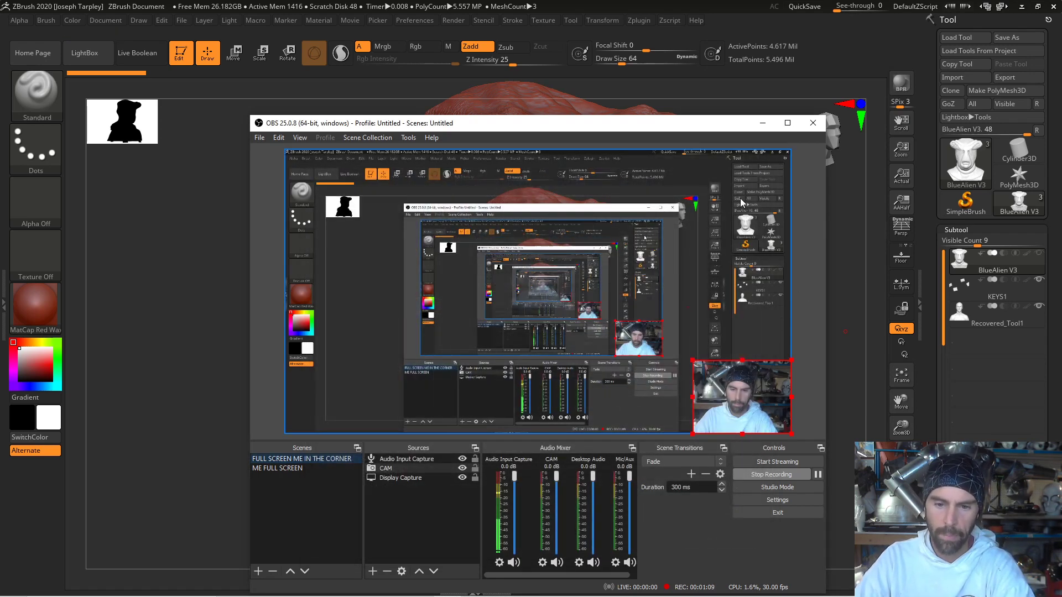
- Reopen the CAM source's properties, check the Color Space and Color Range options, and cancel without changes
click(402, 571)
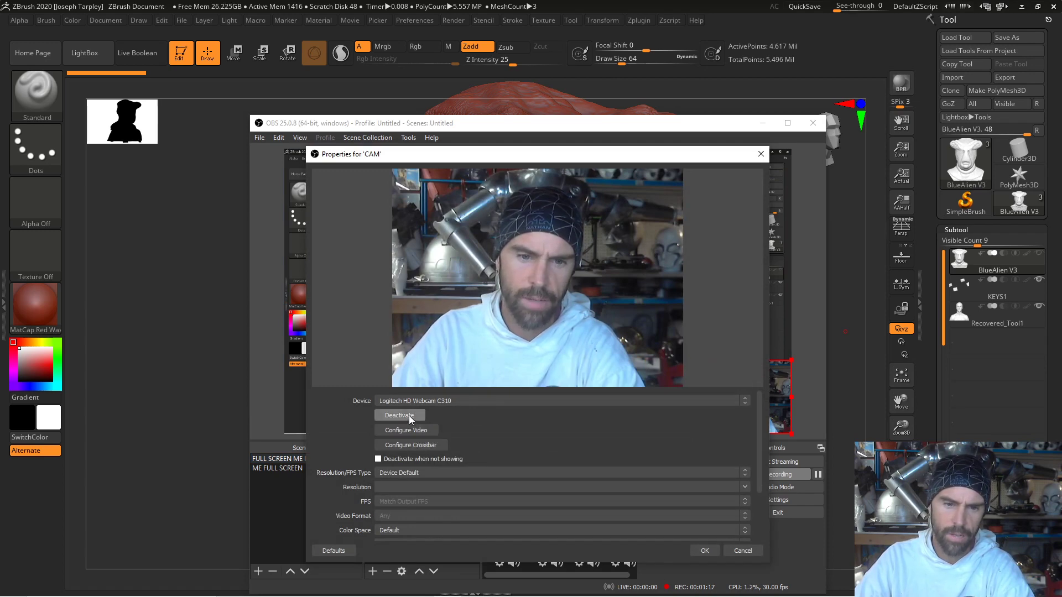
scroll(501, 456, down, 1)
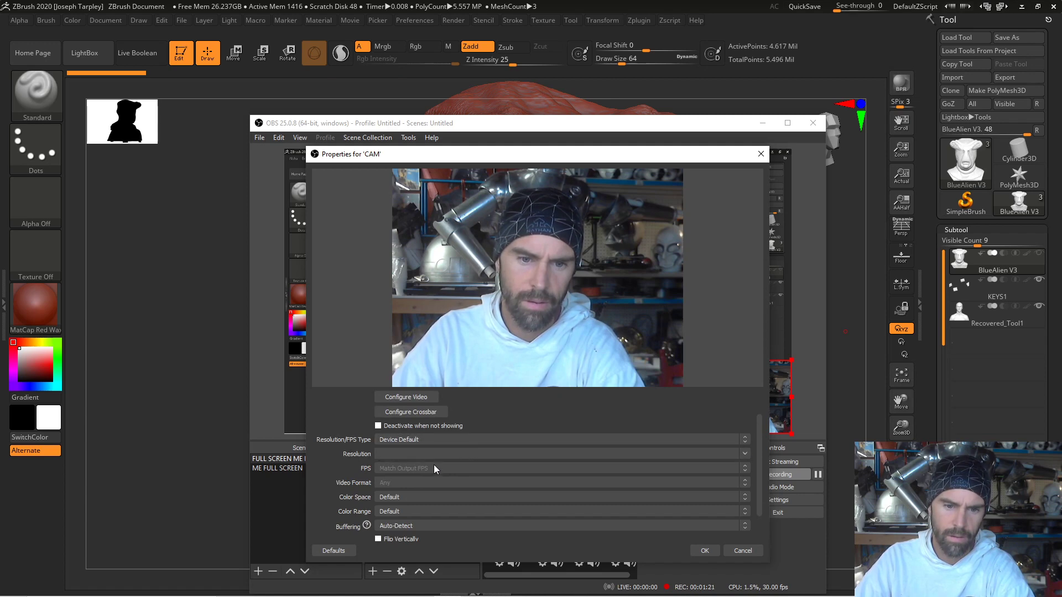
click(427, 496)
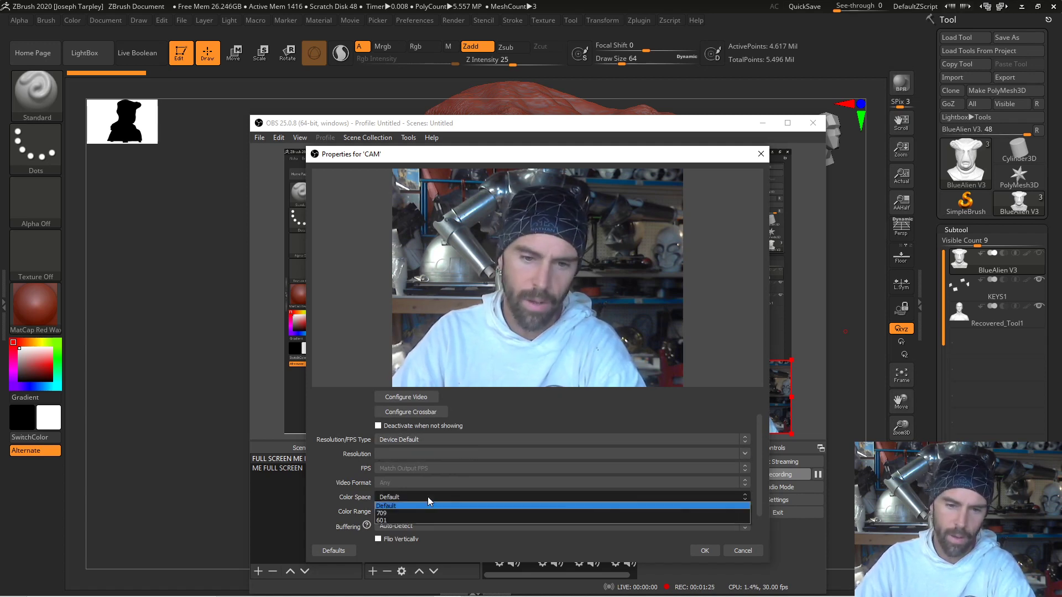
click(427, 497)
click(423, 510)
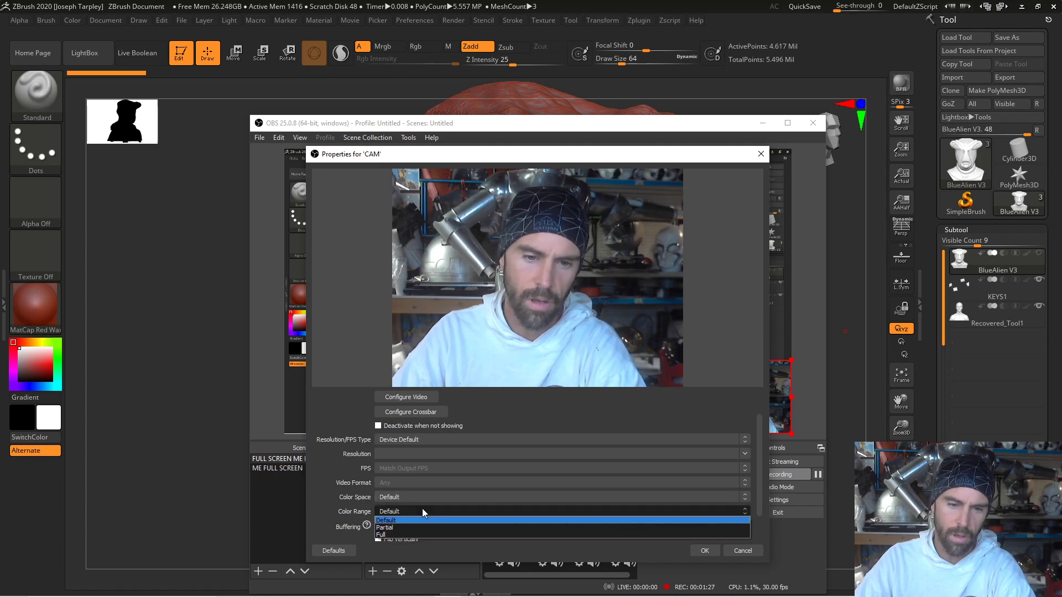
click(423, 511)
scroll(437, 521, down, 1)
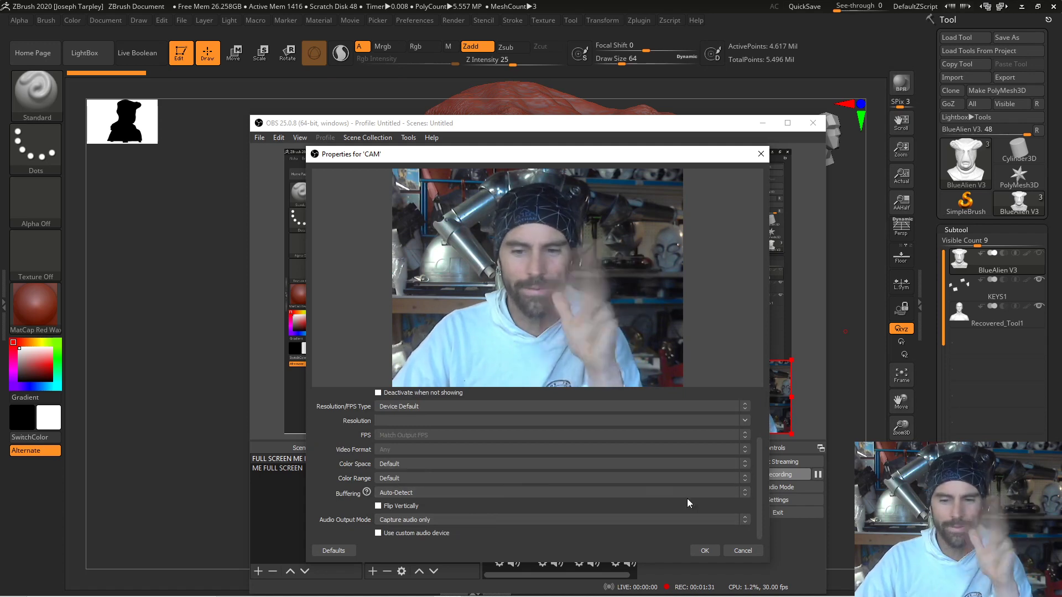
click(759, 551)
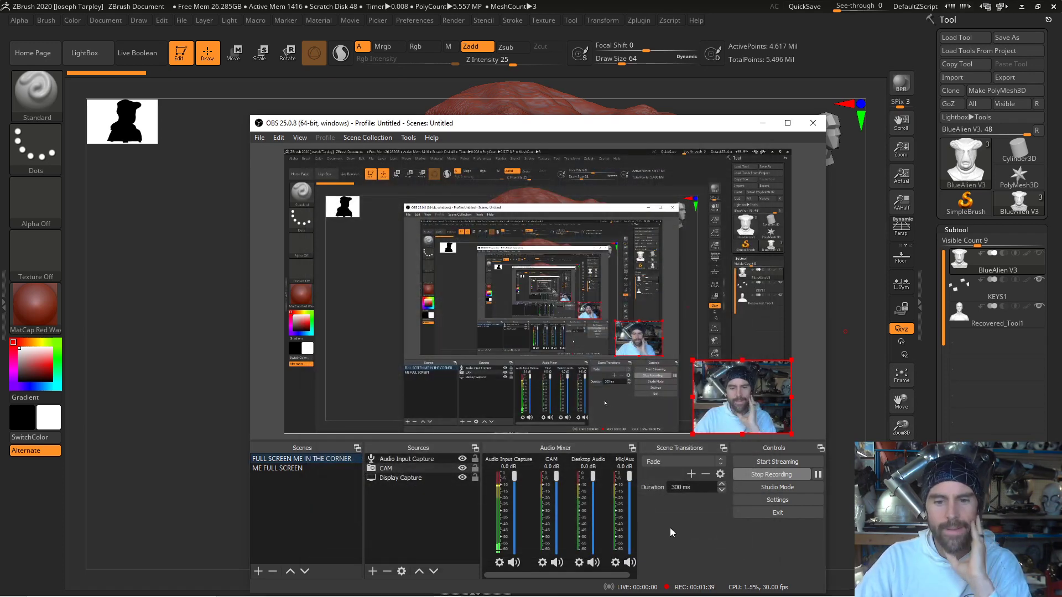
click(407, 487)
right_click(407, 487)
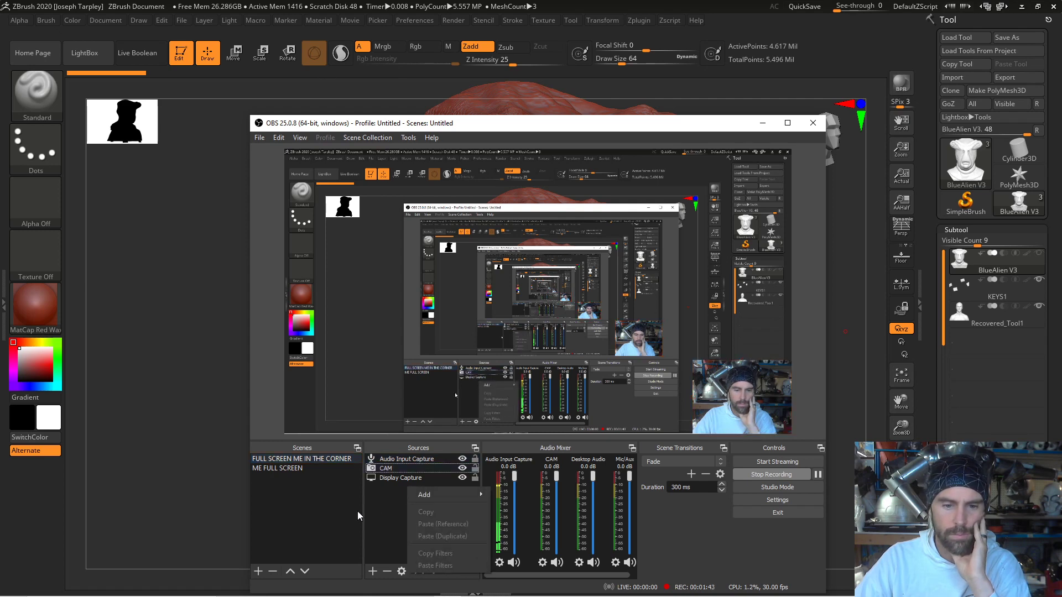
right_click(392, 504)
click(389, 483)
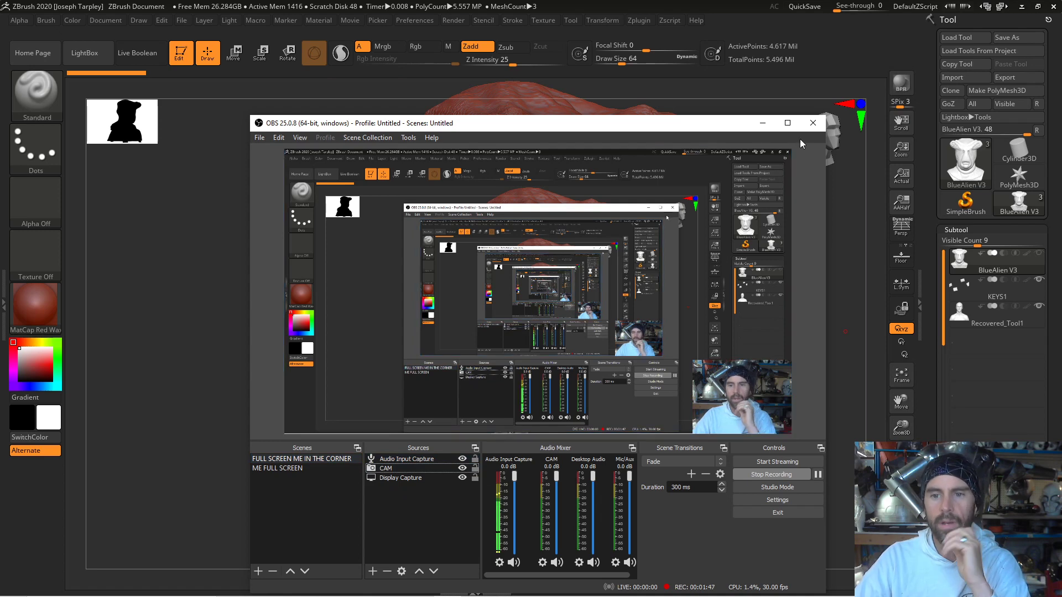
- Decline exiting OBS so the recording keeps running, and minimize its window to return to ZBrush
drag(723, 128, 711, 227)
click(800, 222)
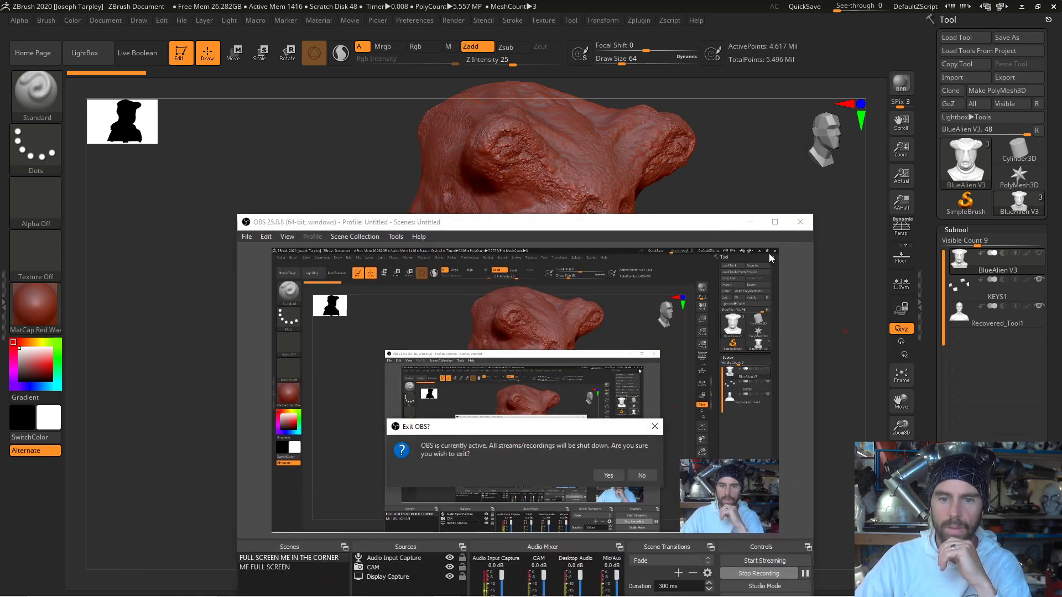
click(648, 476)
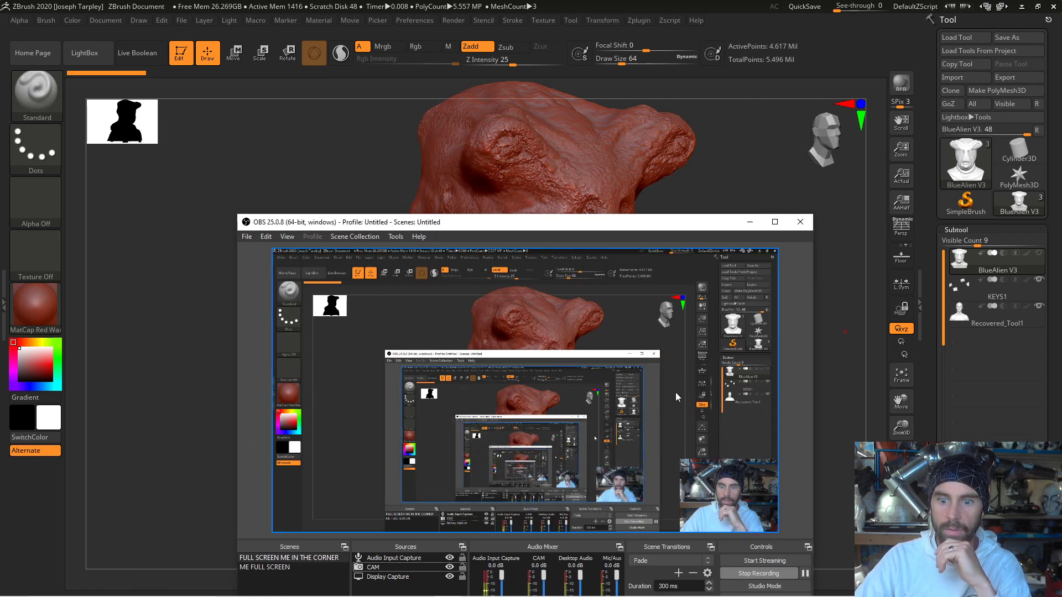
click(750, 222)
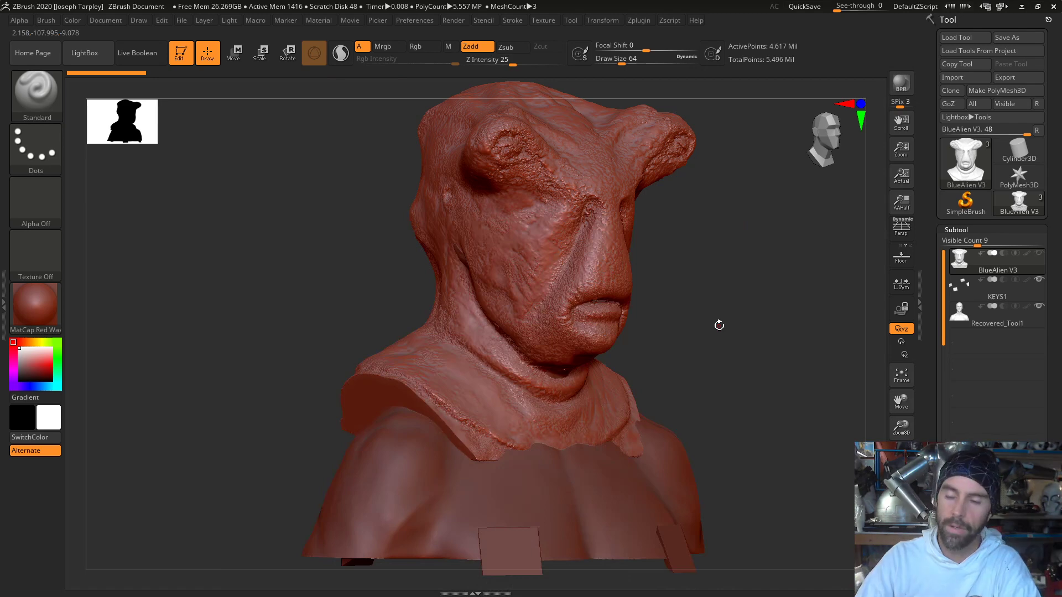
- Examine the alien mask from the front and three-quarter view, and compare it with the Recovered_Tool1 human bust
mouse_move(801, 325)
mouse_down()
mouse_move(754, 323)
mouse_move(789, 319)
mouse_move(818, 355)
mouse_move(775, 353)
mouse_move(671, 299)
mouse_up()
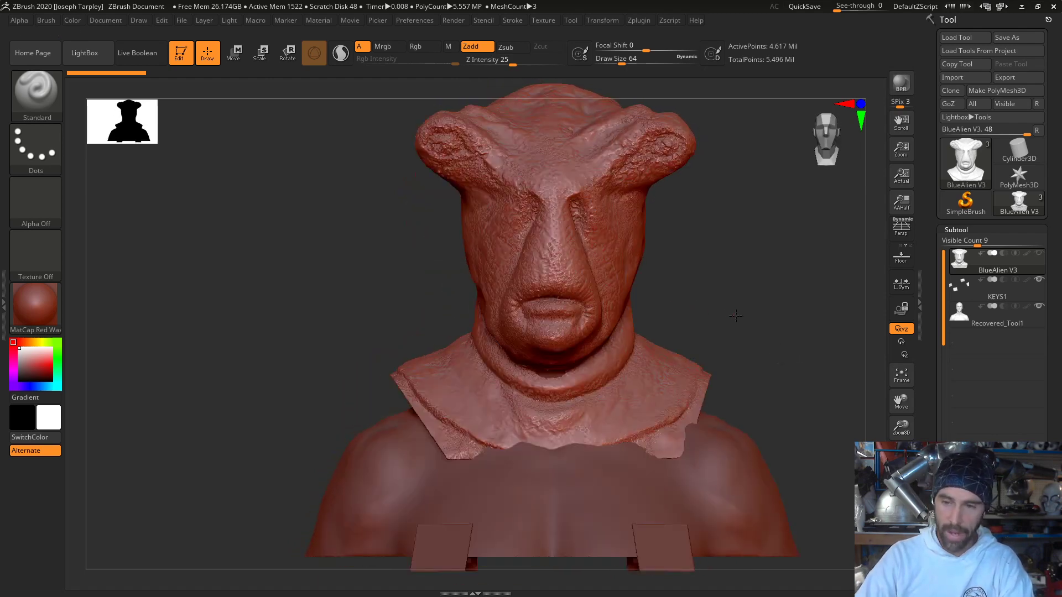
drag(735, 313, 756, 318)
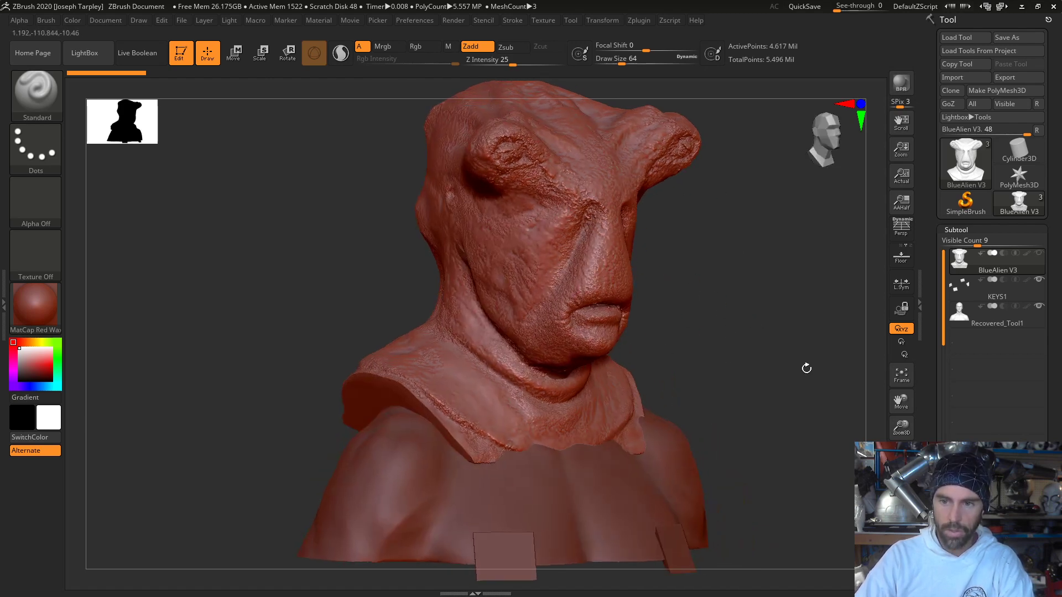
shift+drag(739, 278, 691, 280)
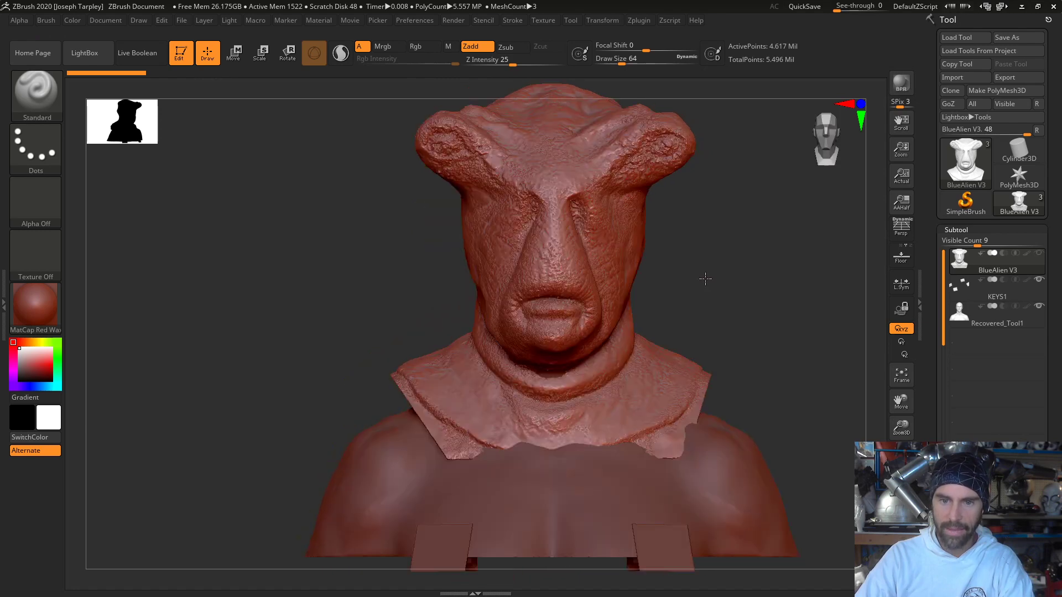
click(1001, 320)
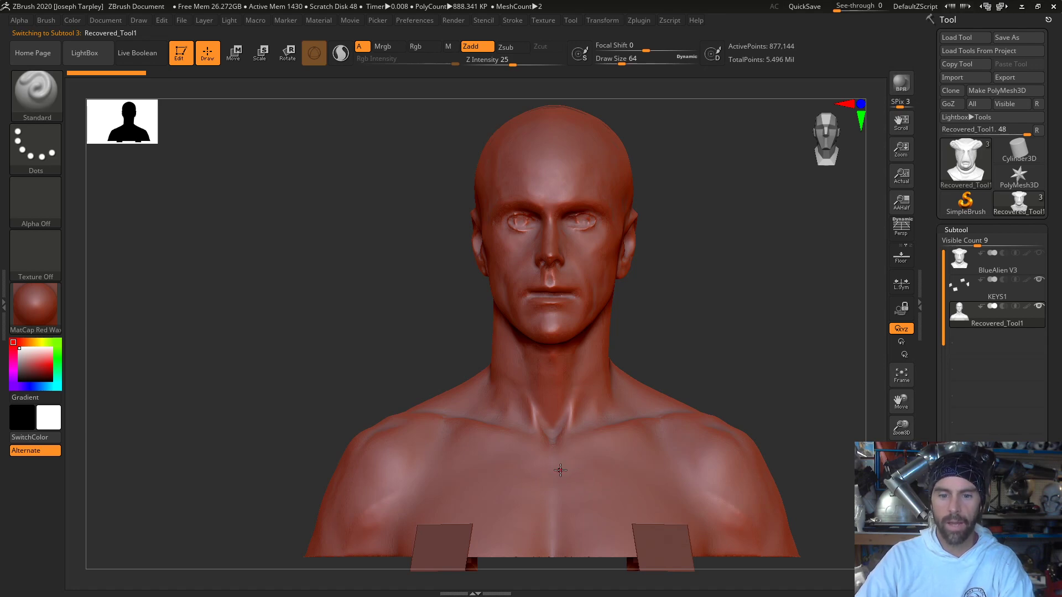
click(1020, 268)
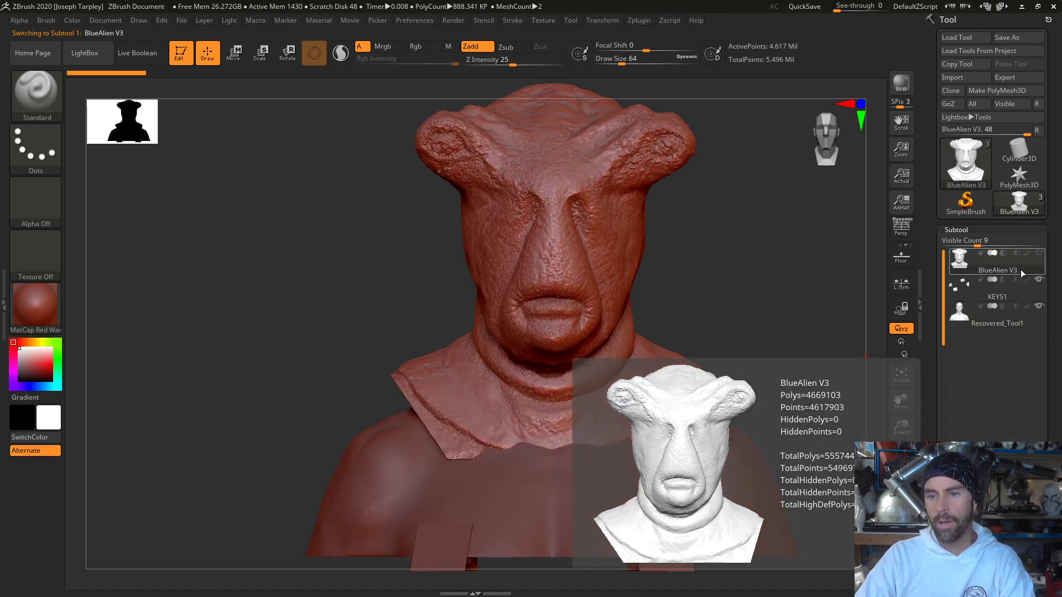
- Hide the KEYS1 and BlueAlien V3 subtools and make Recovered_Tool1 active so only the human bust shows
click(1040, 254)
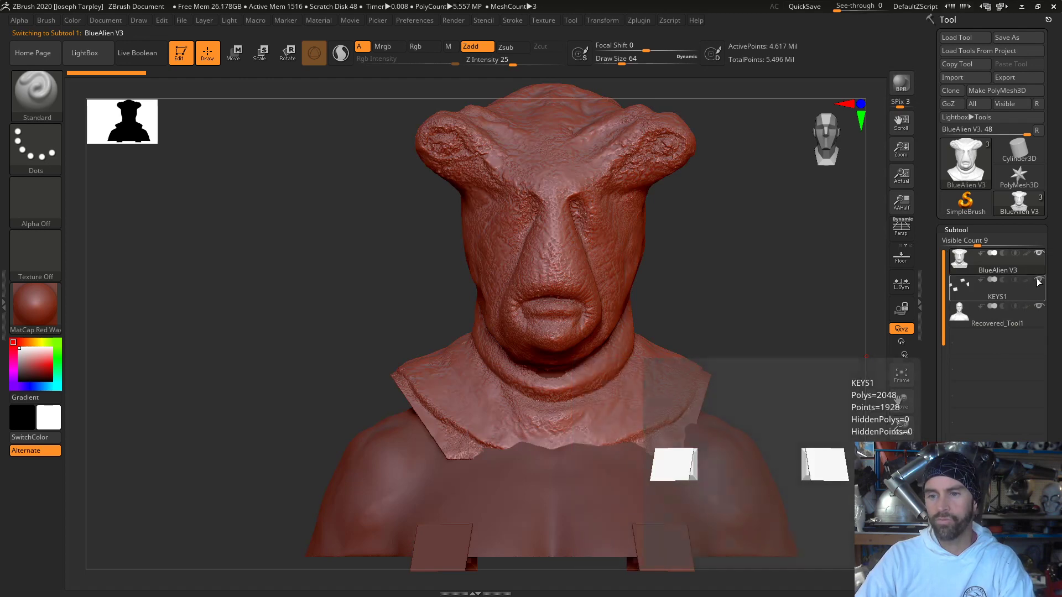
click(1040, 278)
click(1039, 254)
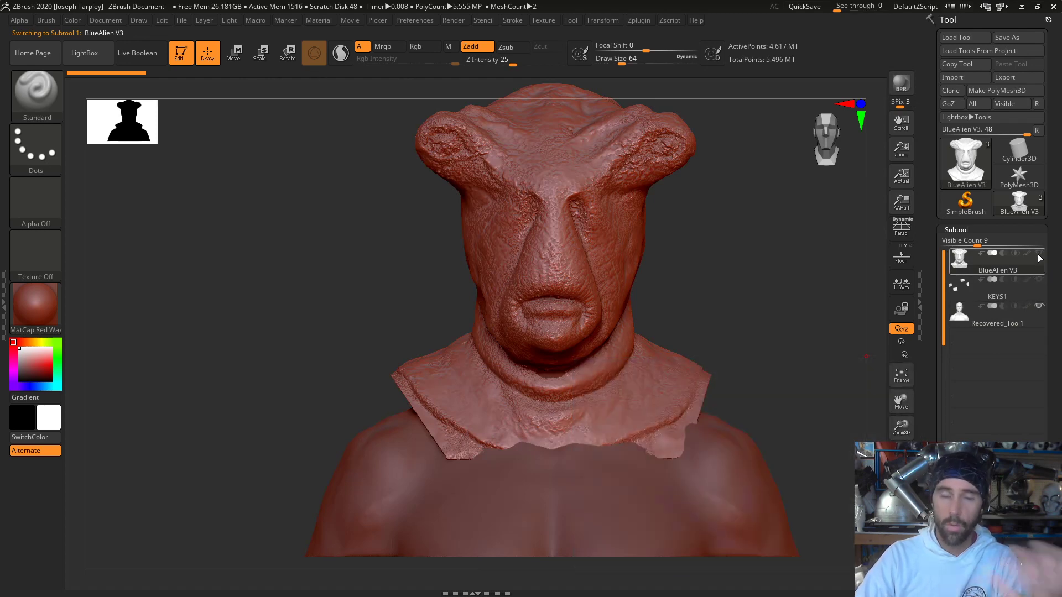
click(1014, 324)
- Examine the human bust's head, face and shoulders from the profile, three-quarter and front views
mouse_move(740, 351)
mouse_down()
mouse_move(784, 356)
mouse_move(744, 363)
mouse_up()
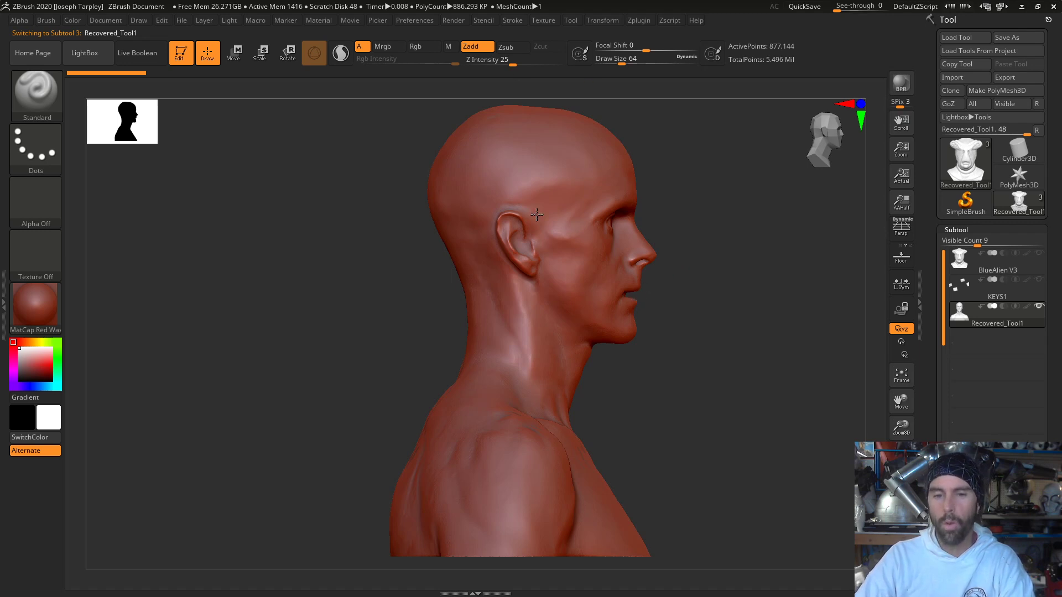
drag(704, 446, 621, 394)
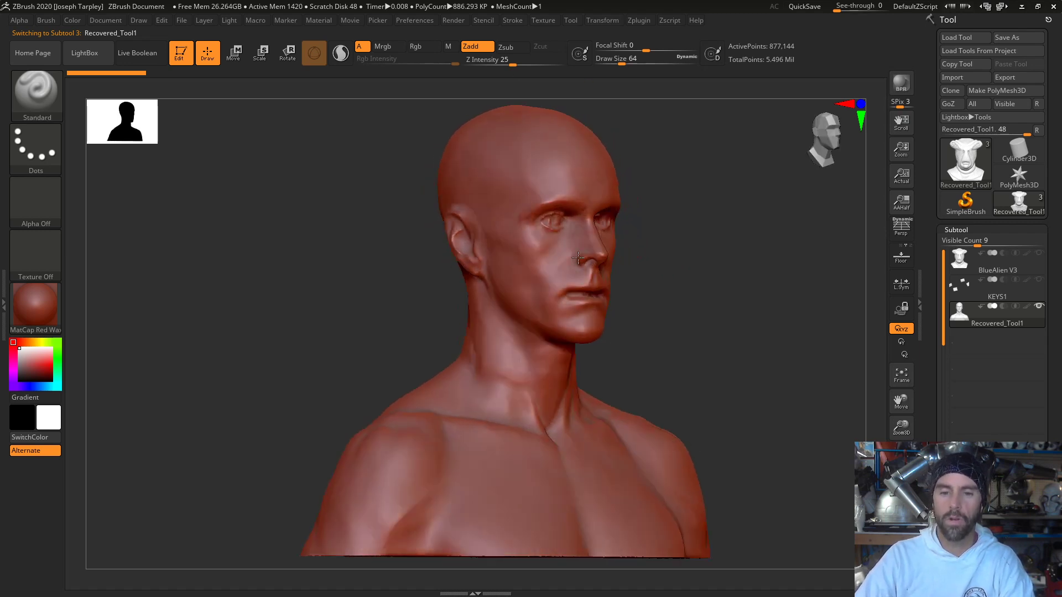
drag(659, 333, 631, 331)
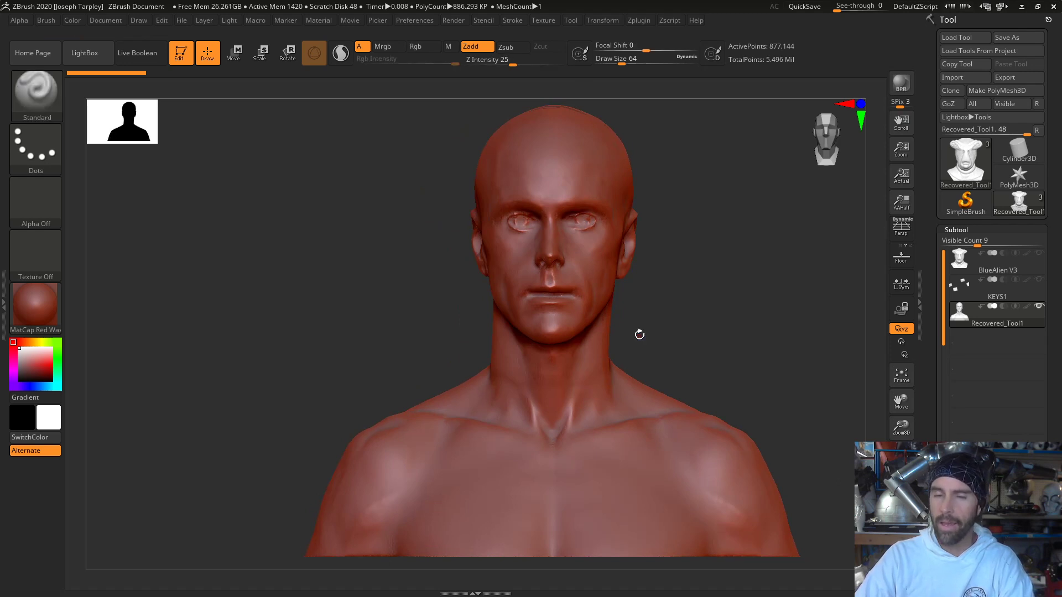
drag(638, 282, 697, 289)
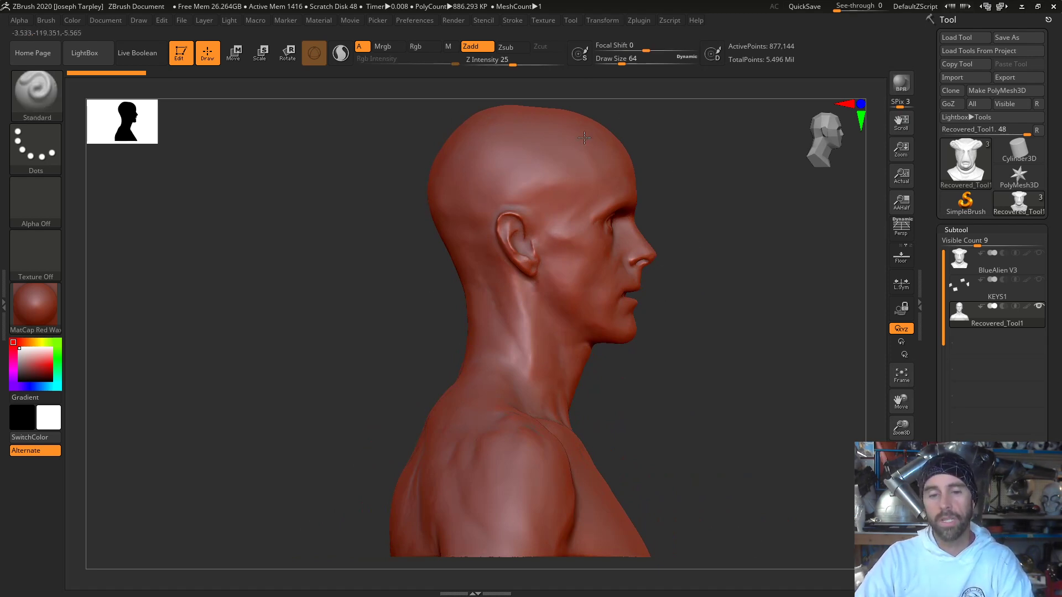
drag(690, 250, 611, 241)
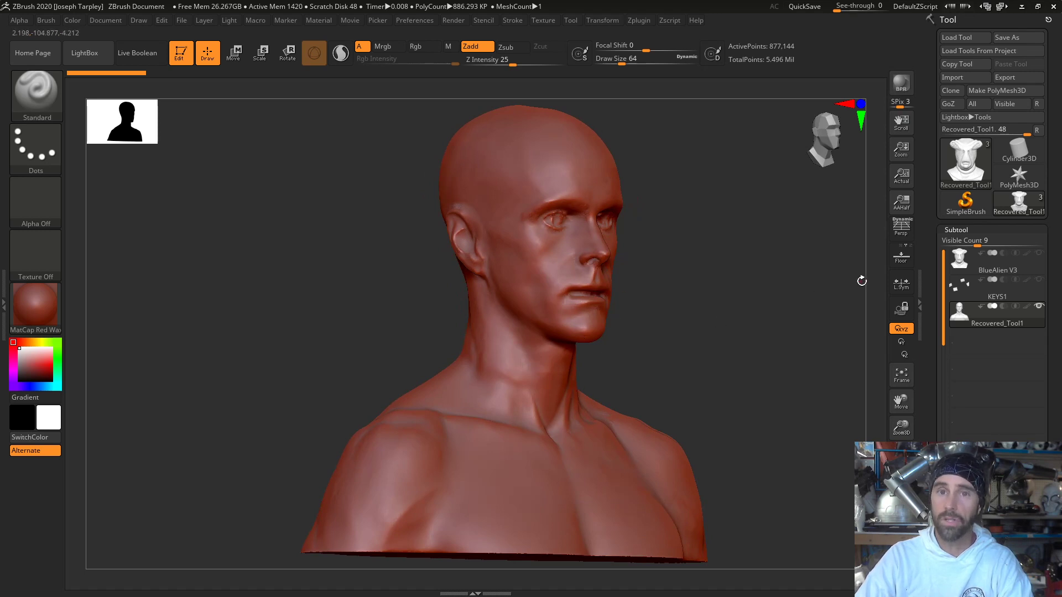
drag(862, 281, 708, 292)
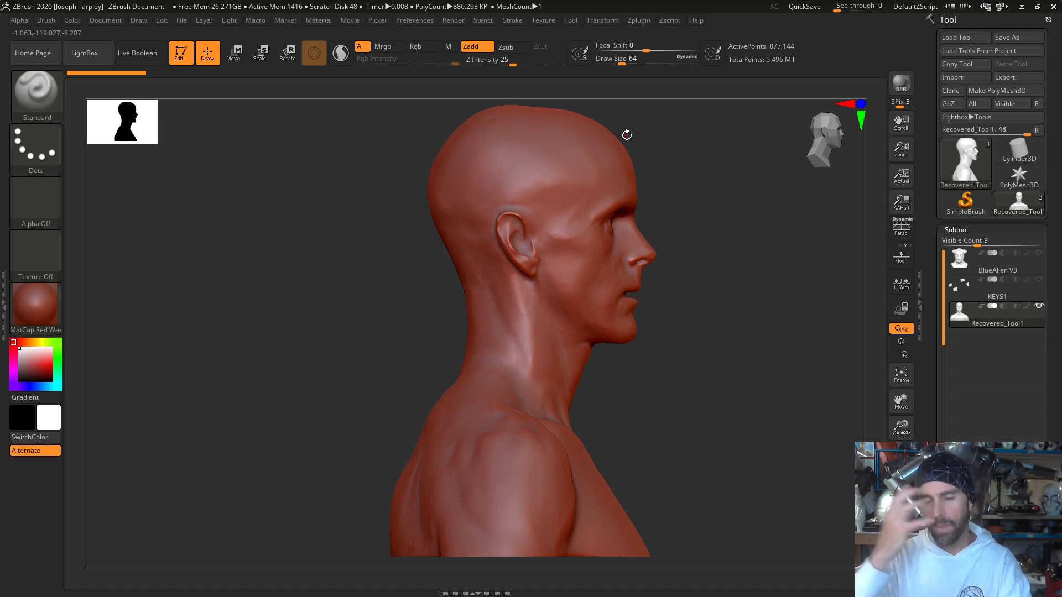
drag(778, 230, 722, 250)
- Show BlueAlien V3 over the human bust, inspect the fit from the side and front, and hide it again
click(1039, 253)
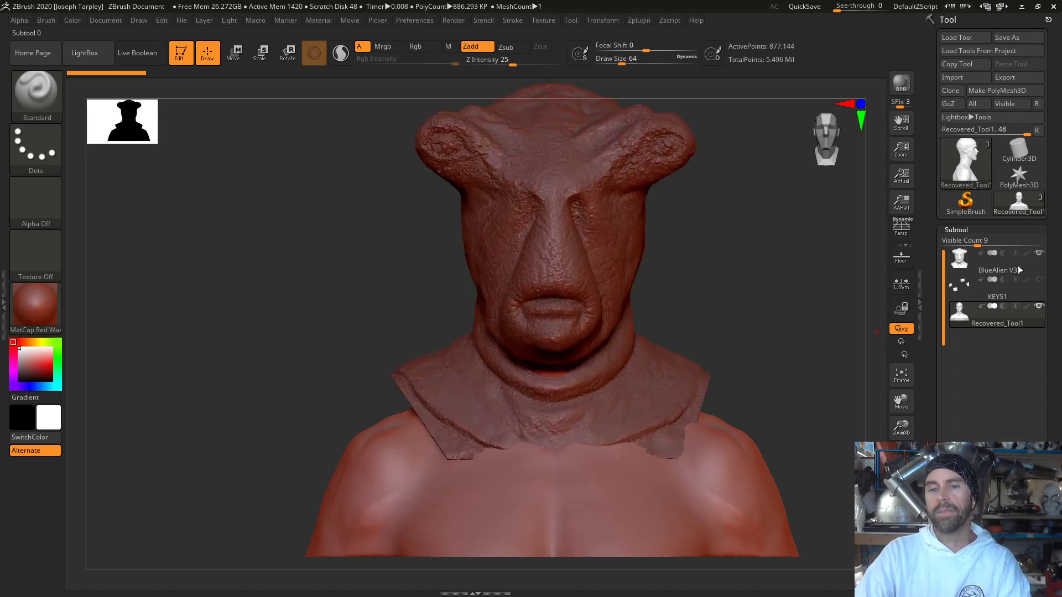
drag(765, 281, 822, 272)
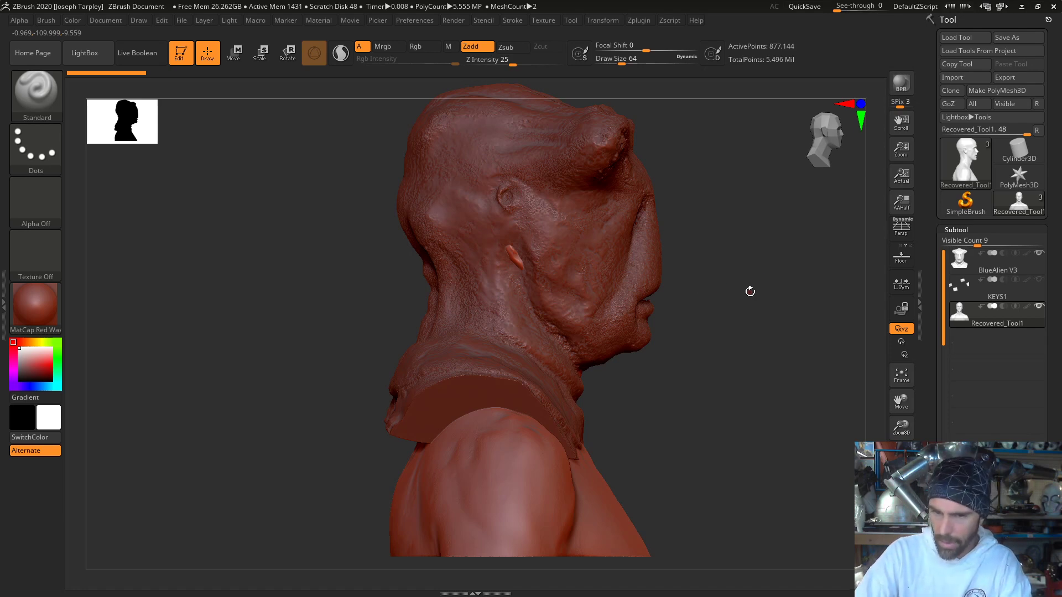
shift+drag(749, 292, 704, 289)
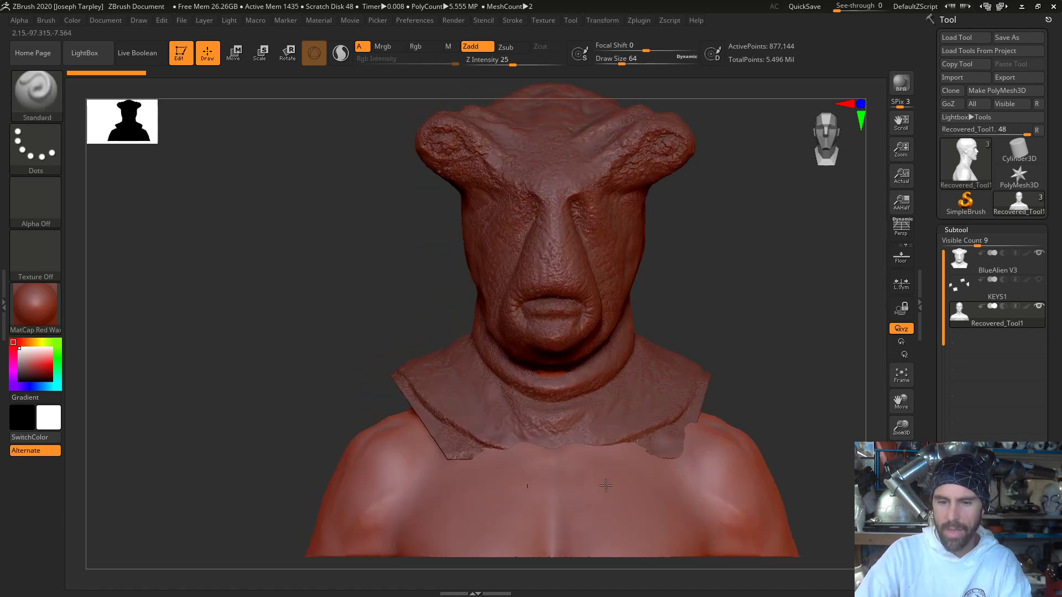
click(1038, 253)
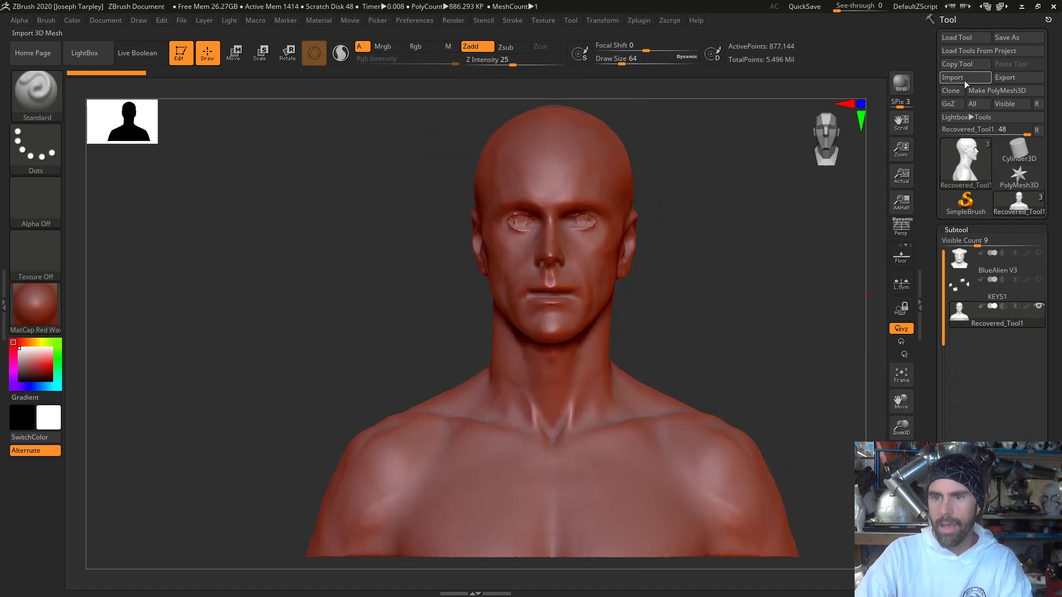
- Load the "CORRECTED POSITIVE-For Silicone Masks" ZTool from the Desktop folder
click(962, 38)
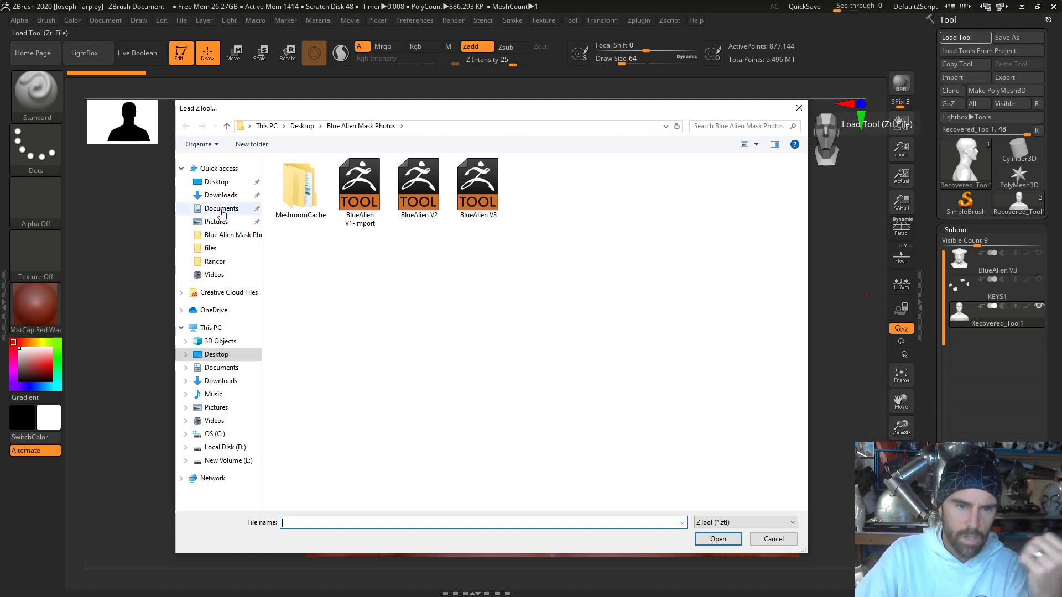
click(216, 182)
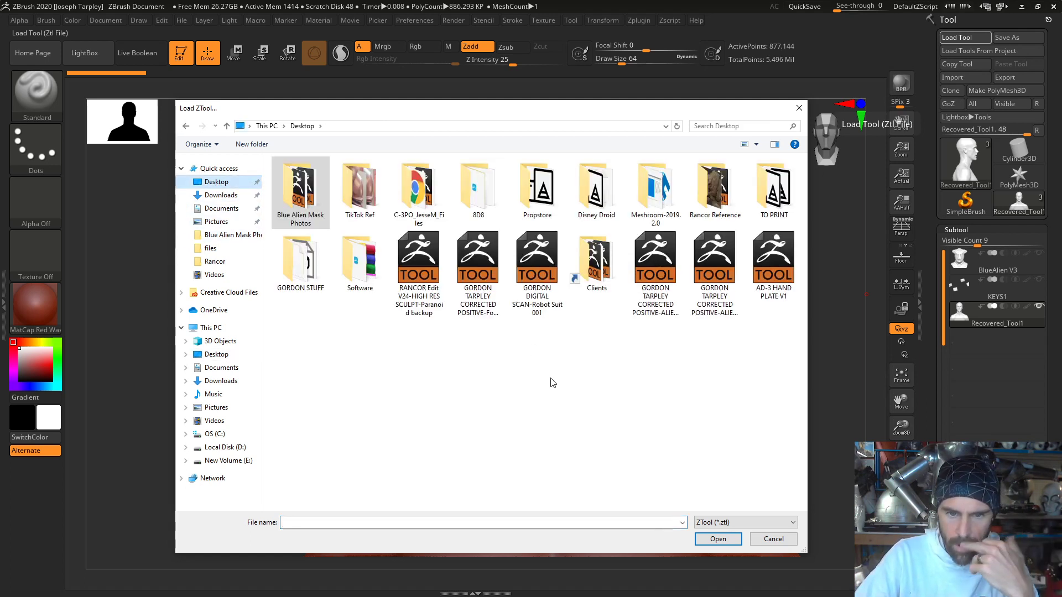
click(486, 302)
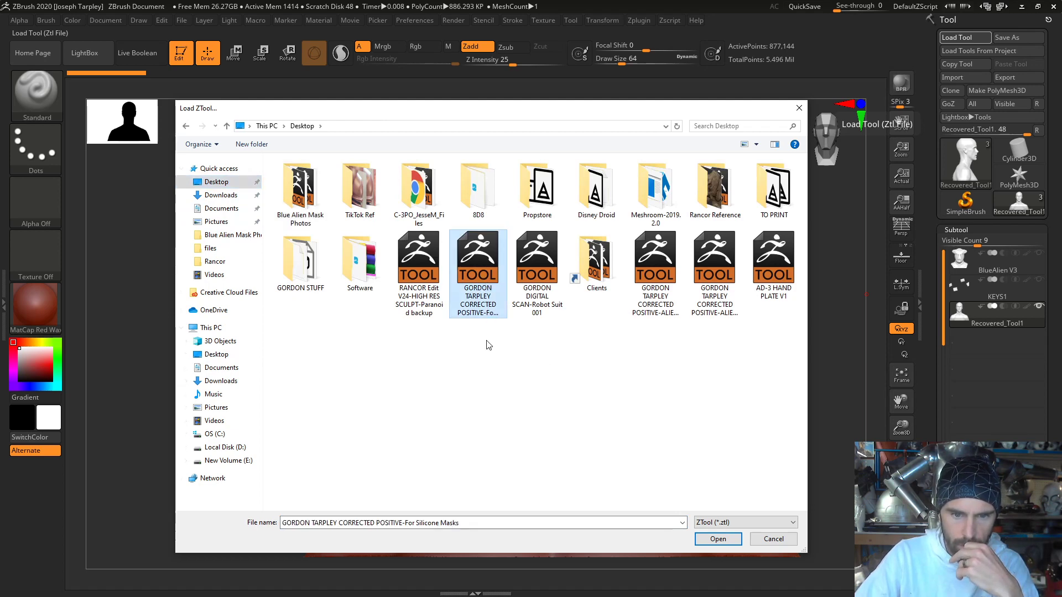
double_click(470, 268)
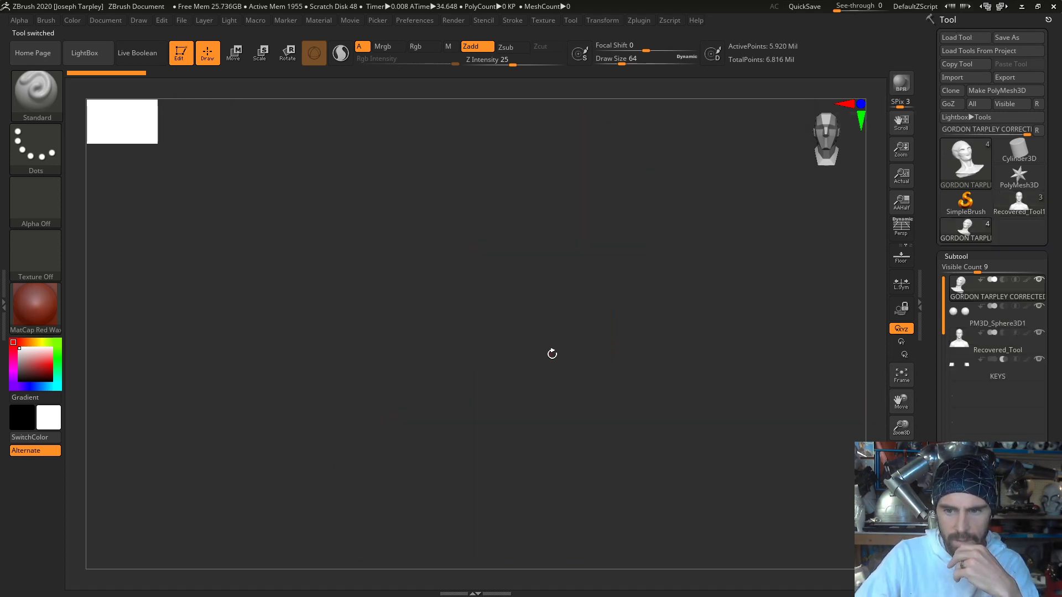
- Make Recovered_Tool active and hide the alien mask and PM3D_Sphere3D1 subtools to expose the human bust from the front
click(1010, 352)
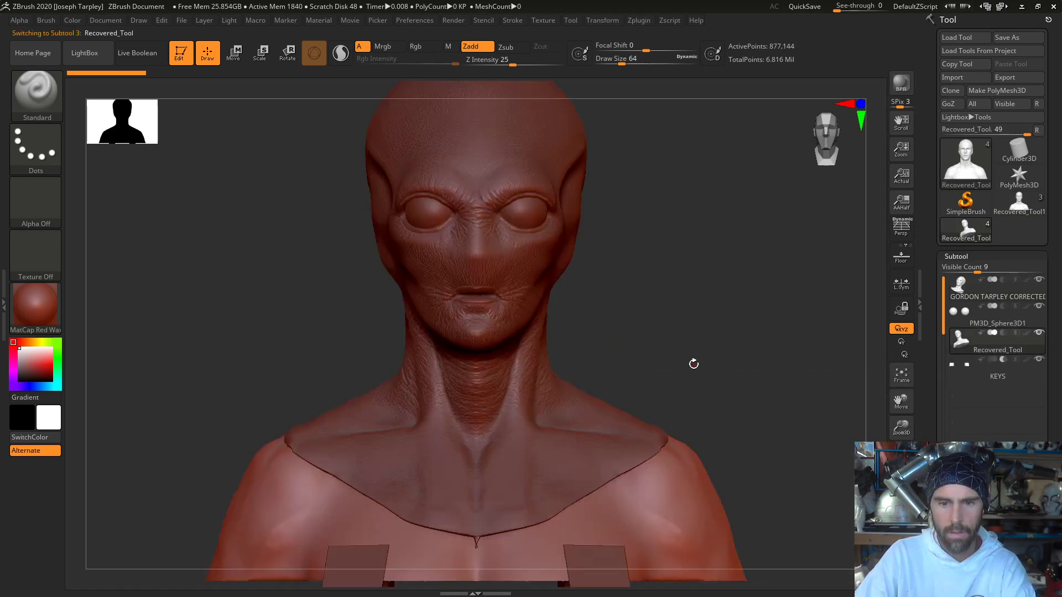
drag(701, 358, 728, 357)
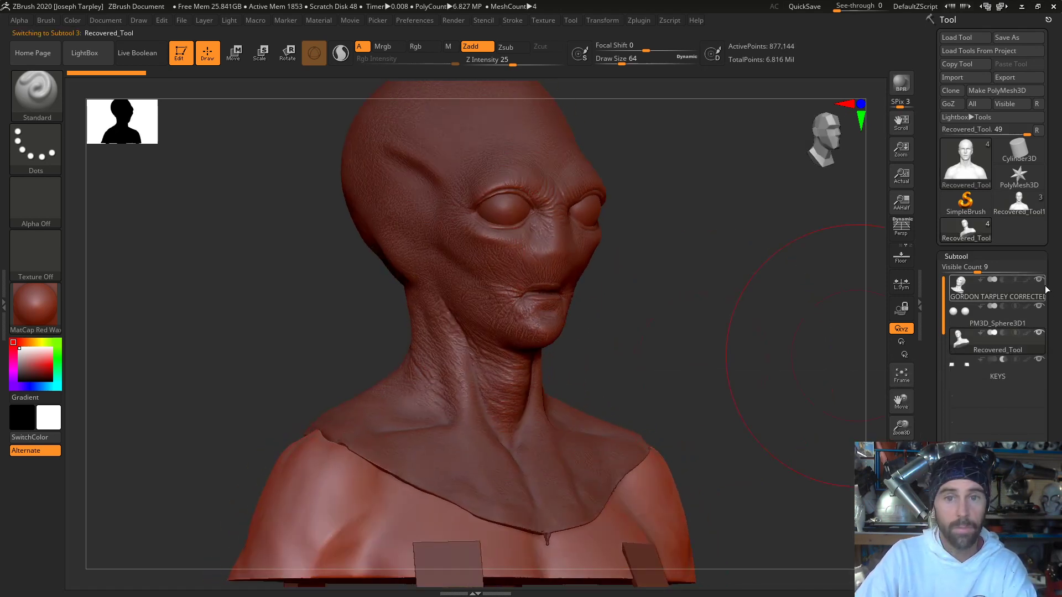
click(1041, 280)
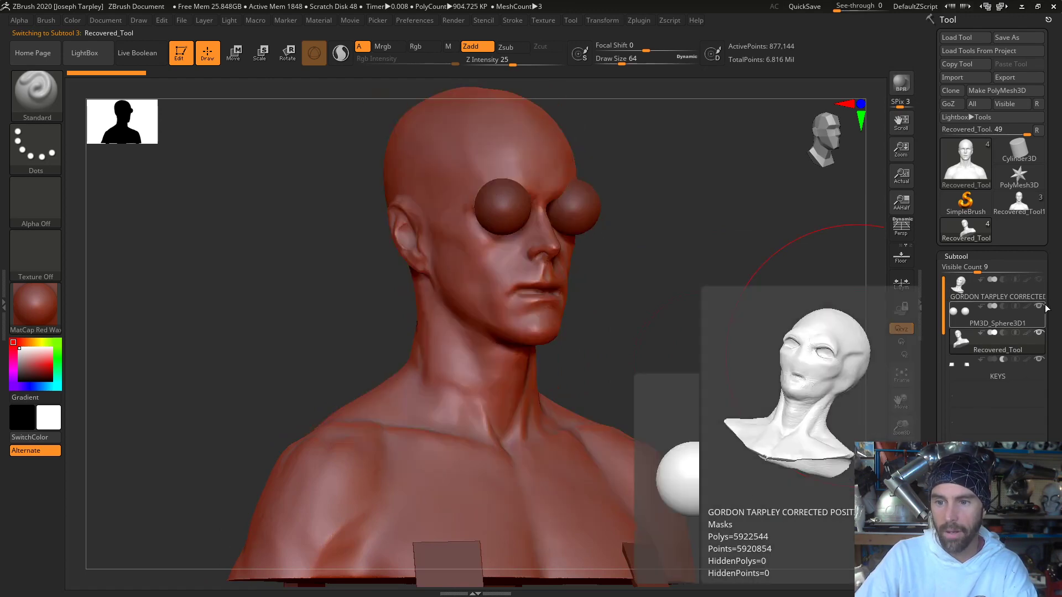
click(1039, 306)
shift+drag(791, 328, 725, 334)
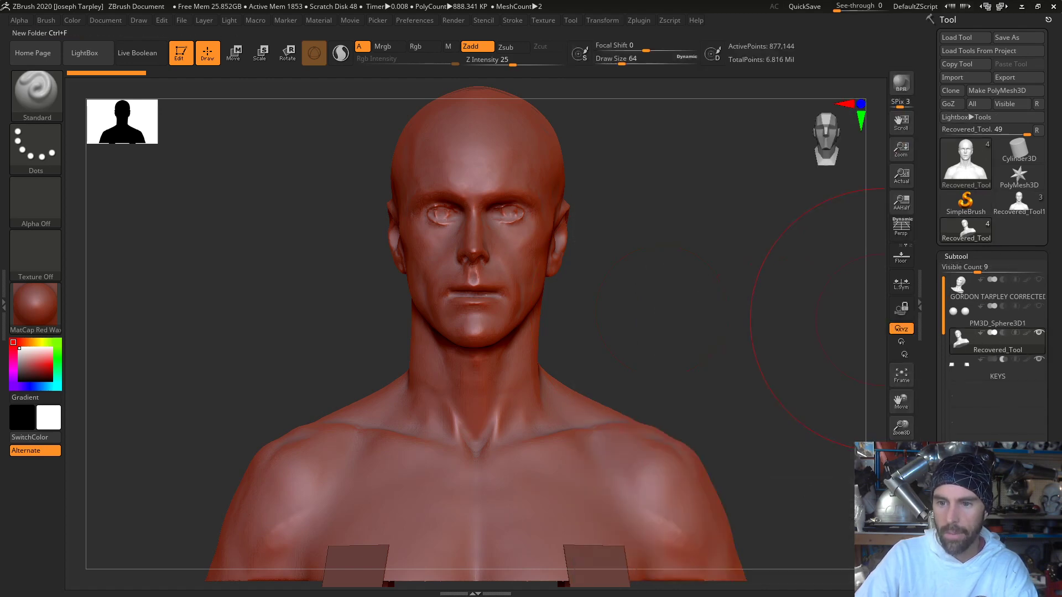
- Copy the Recovered_Tool bust into the BlueAlien V3 tool as an extra subtool and alternate between both busts to compare them
mouse_move(980, 239)
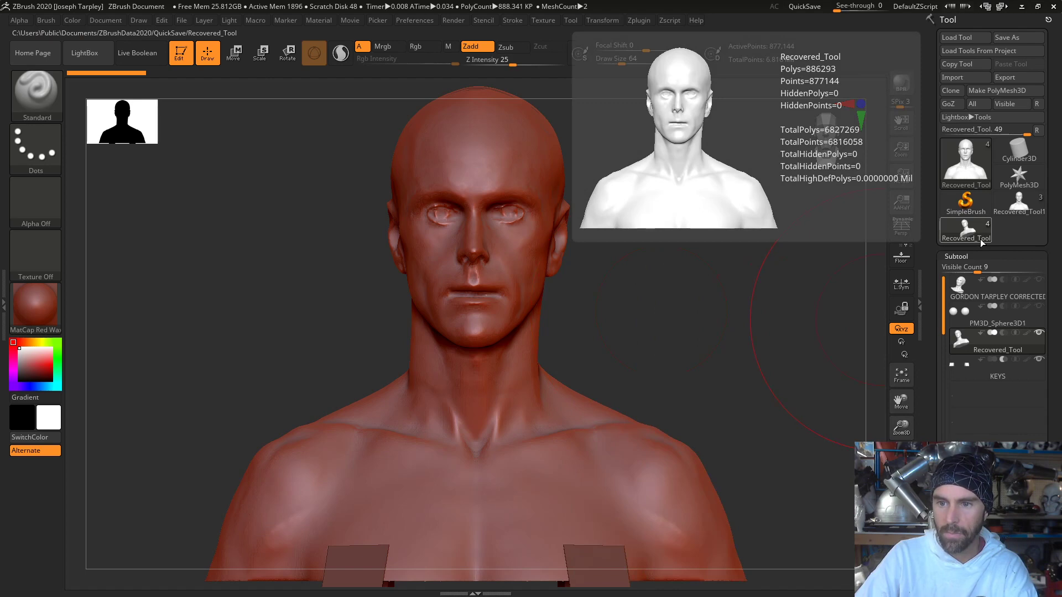
mouse_move(1020, 210)
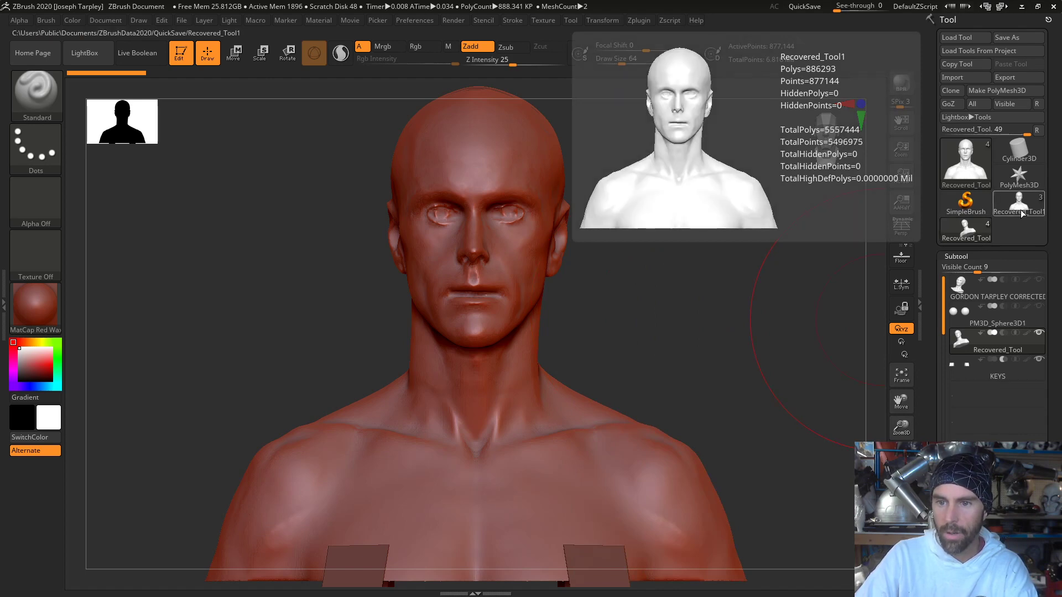
click(1020, 210)
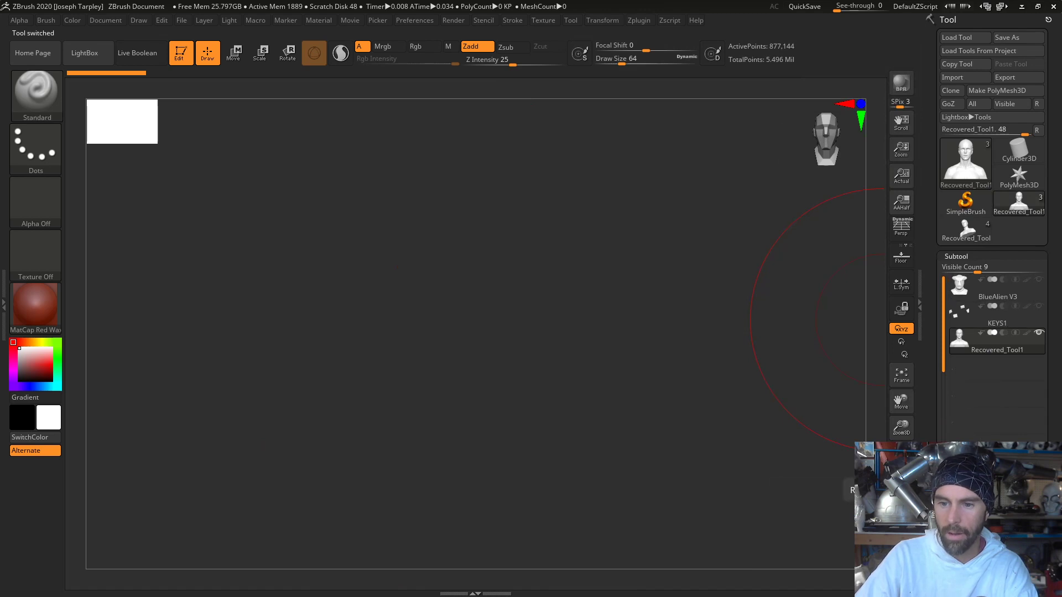
click(963, 581)
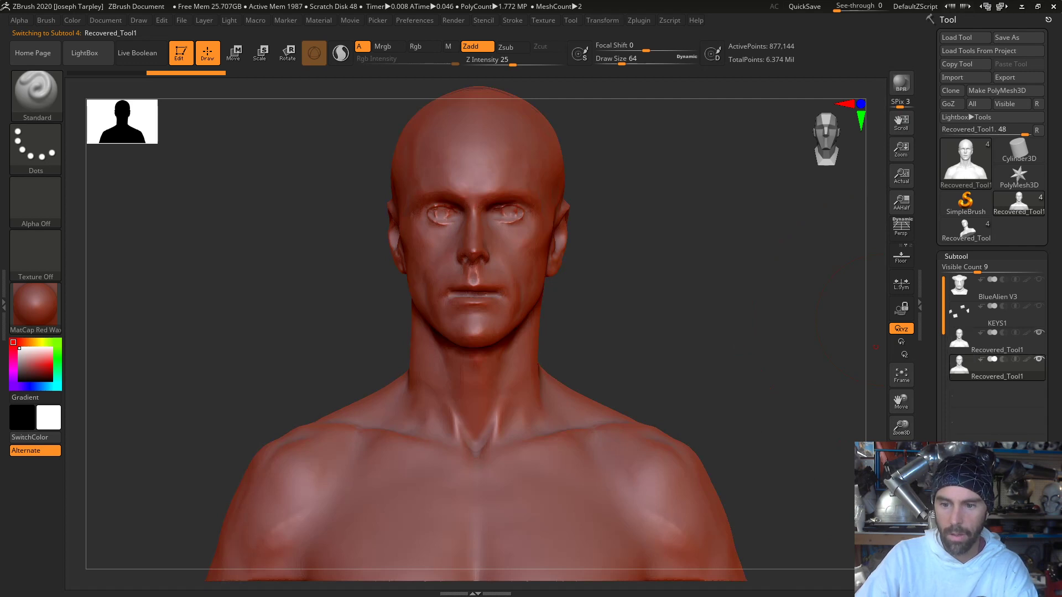
click(901, 560)
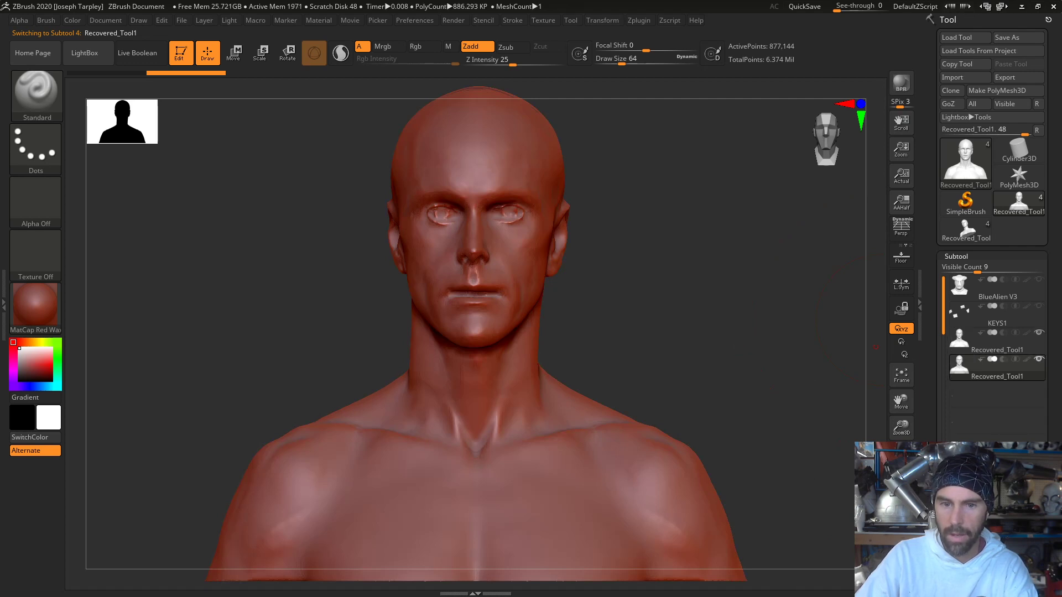
click(1026, 350)
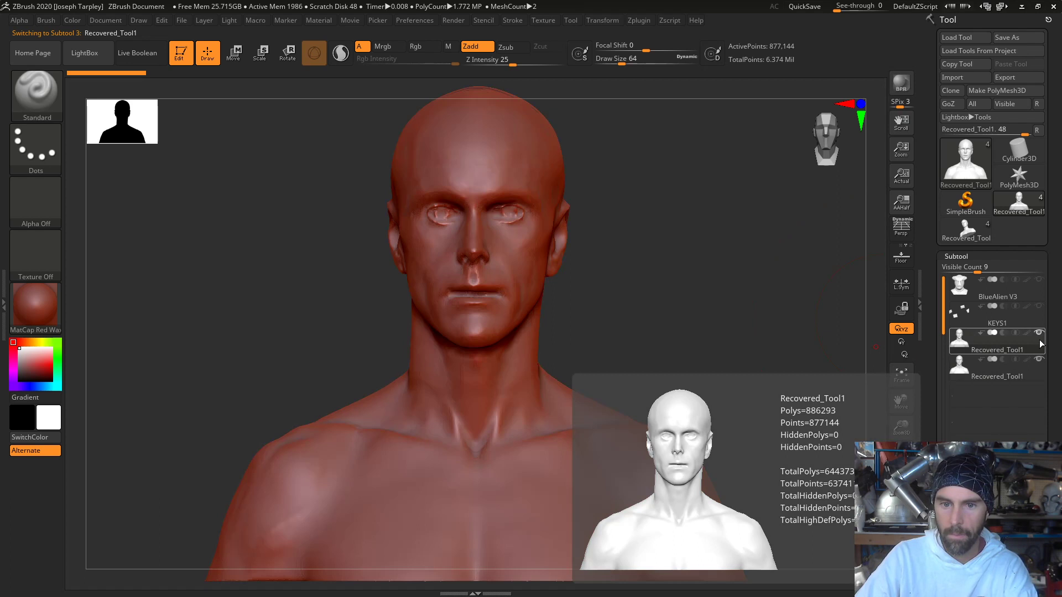
click(999, 374)
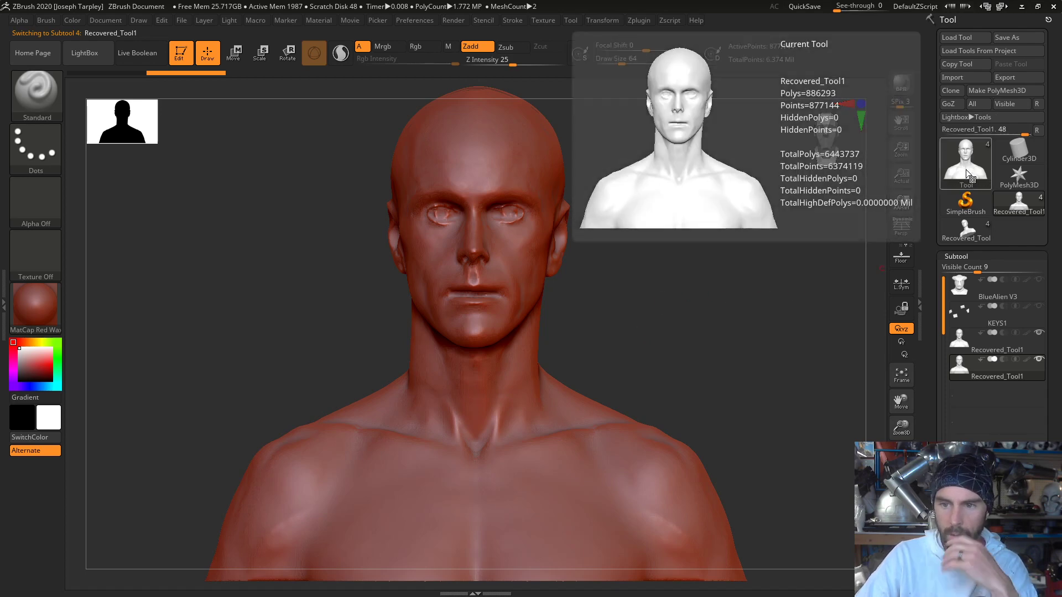
- Switch back to the silicone masks tool and examine its Recovered_Tool human bust from slightly different angles
click(957, 230)
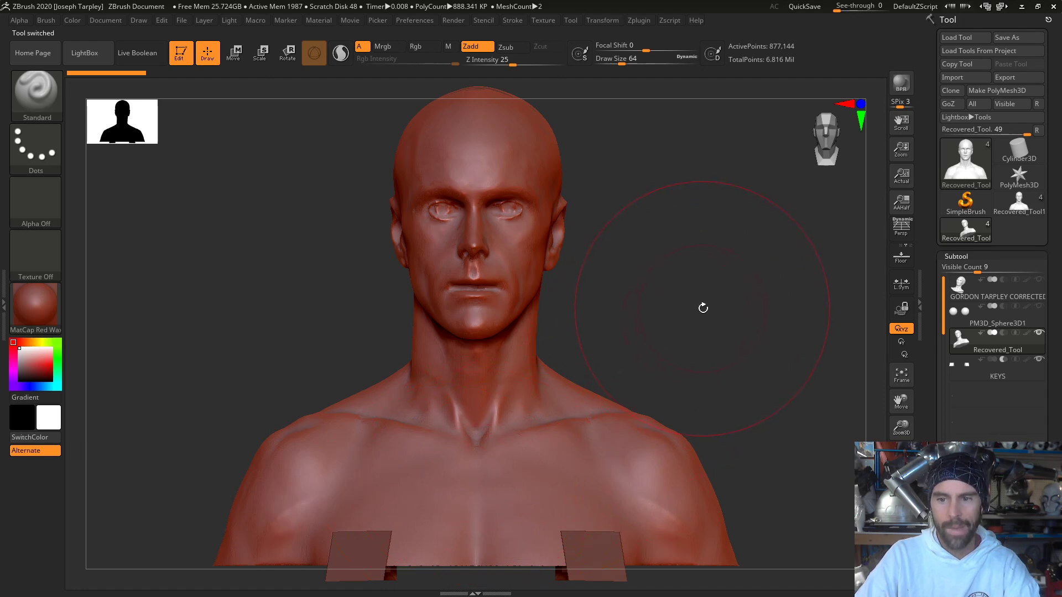
mouse_move(702, 308)
mouse_down()
mouse_move(732, 310)
mouse_move(704, 310)
mouse_up()
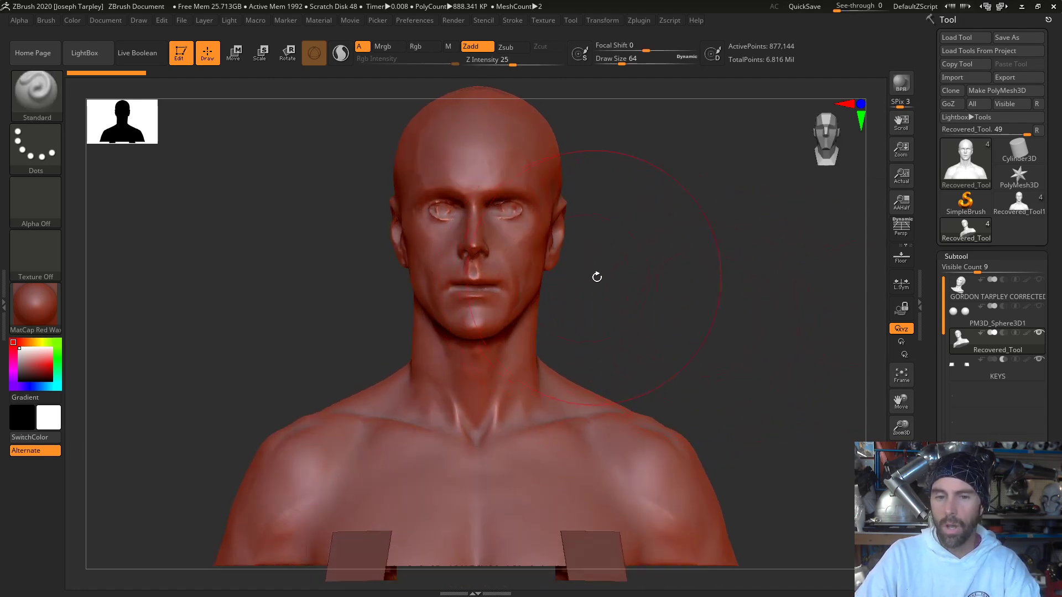
drag(651, 279, 318, 277)
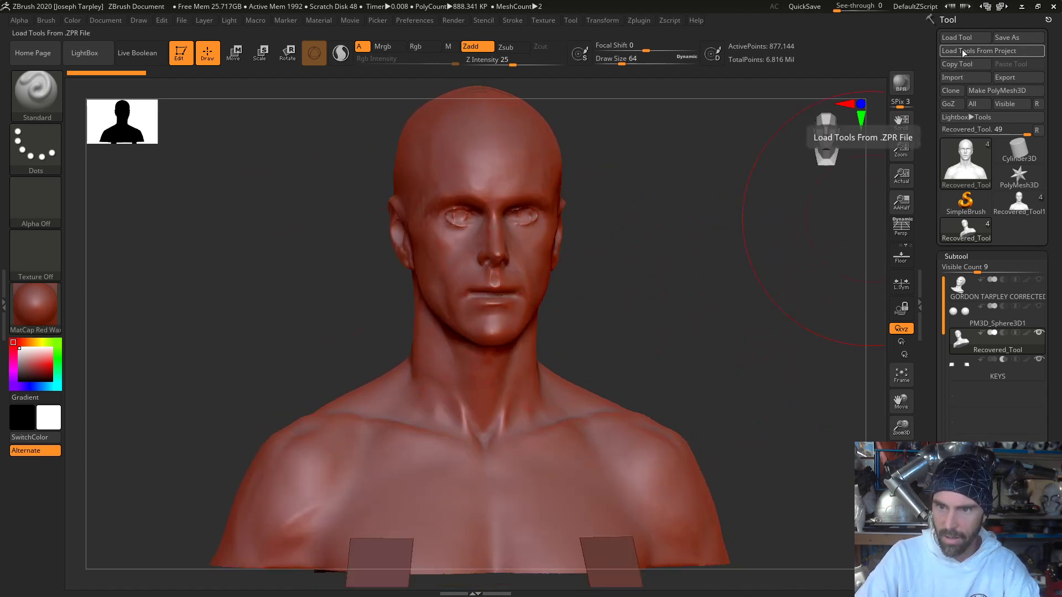
- Load the "CORRECTED POSITIVE-ALIEN MASK V2" ZTool from the Desktop folder
click(949, 44)
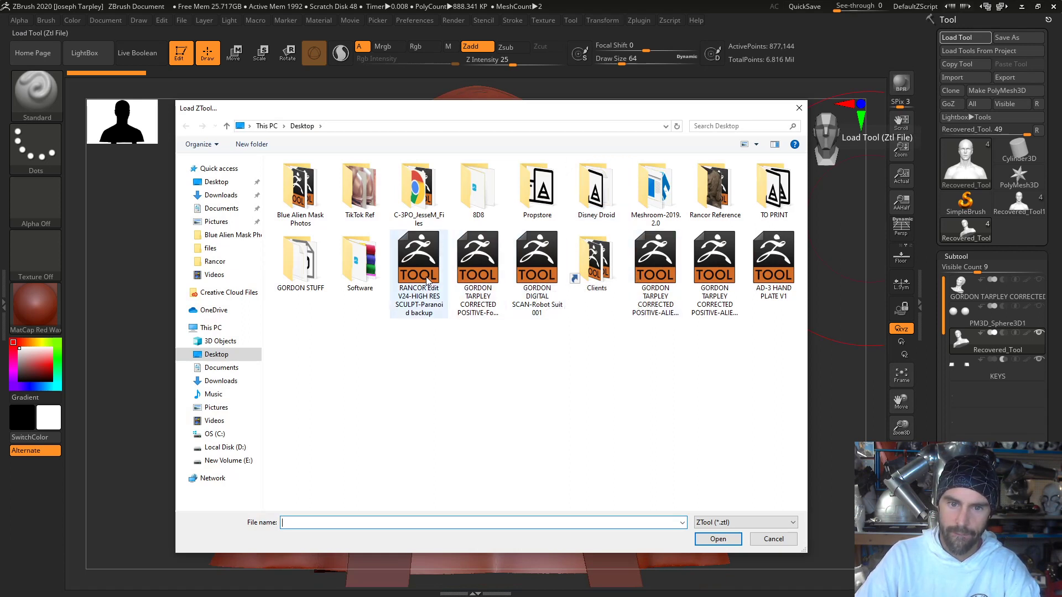
click(661, 282)
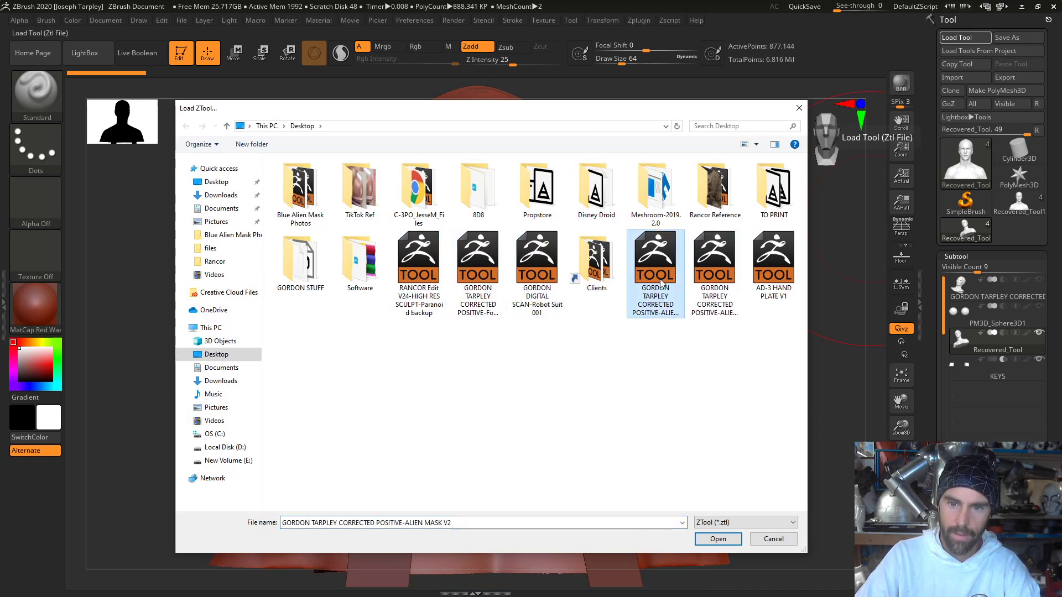
double_click(661, 283)
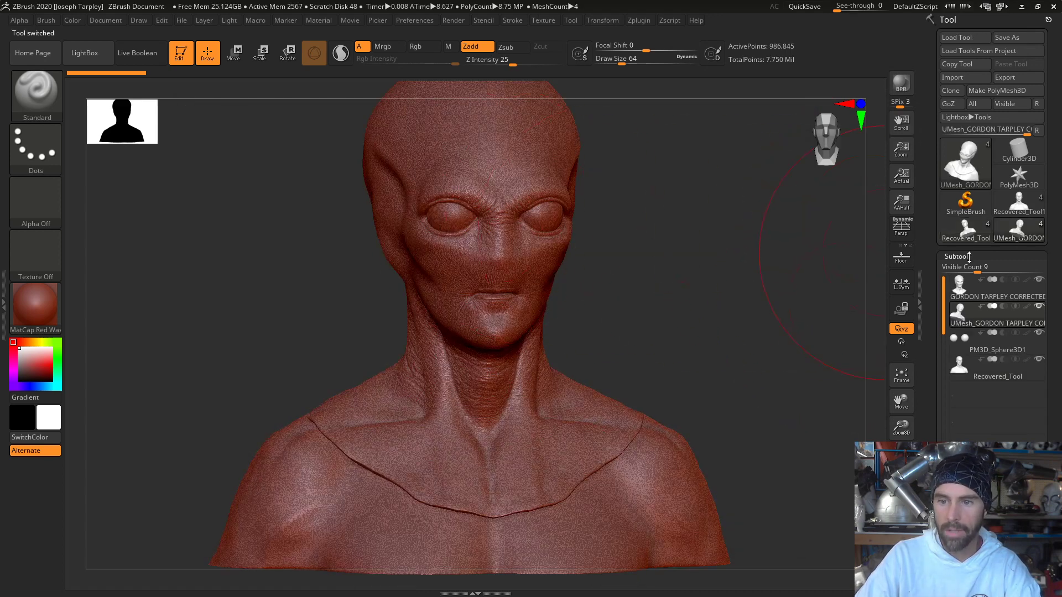
- Hide the two alien mask subtools and PM3D_Sphere3D1, and make Recovered_Tool active to show only the human bust from the front
click(1039, 280)
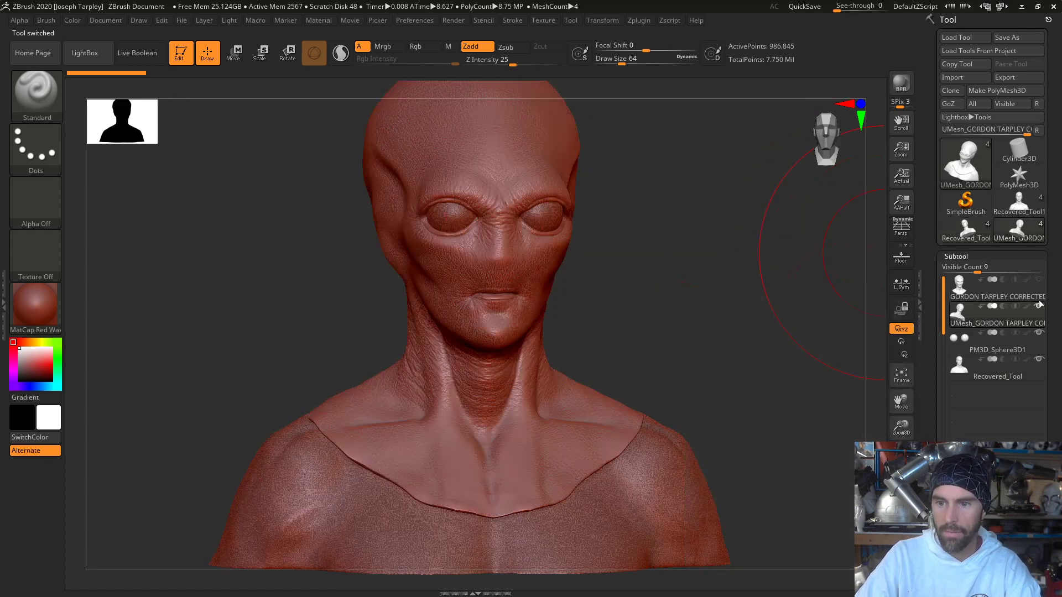
click(1039, 306)
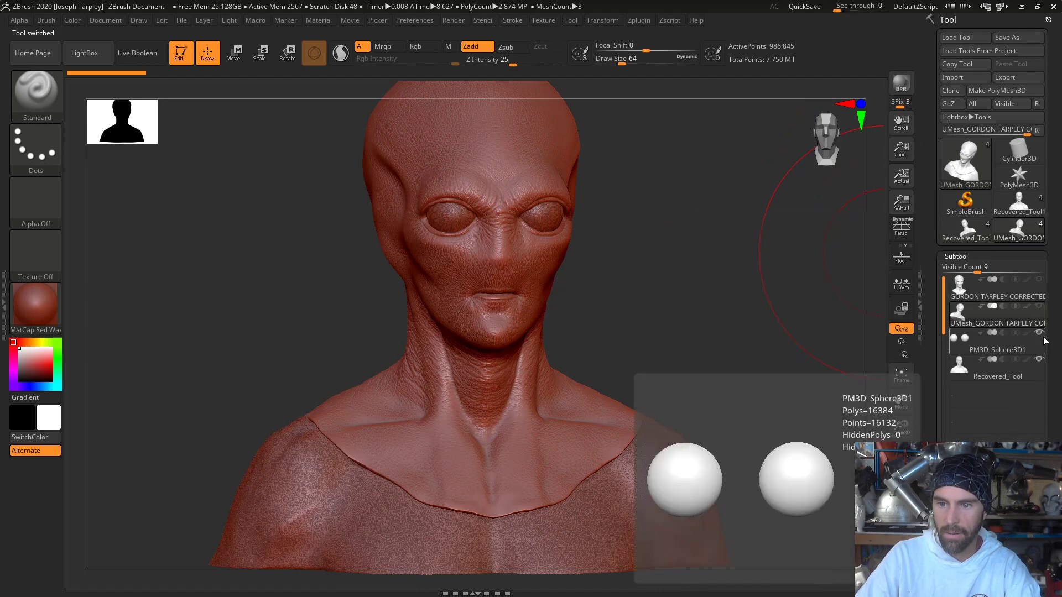
click(1039, 334)
click(1008, 373)
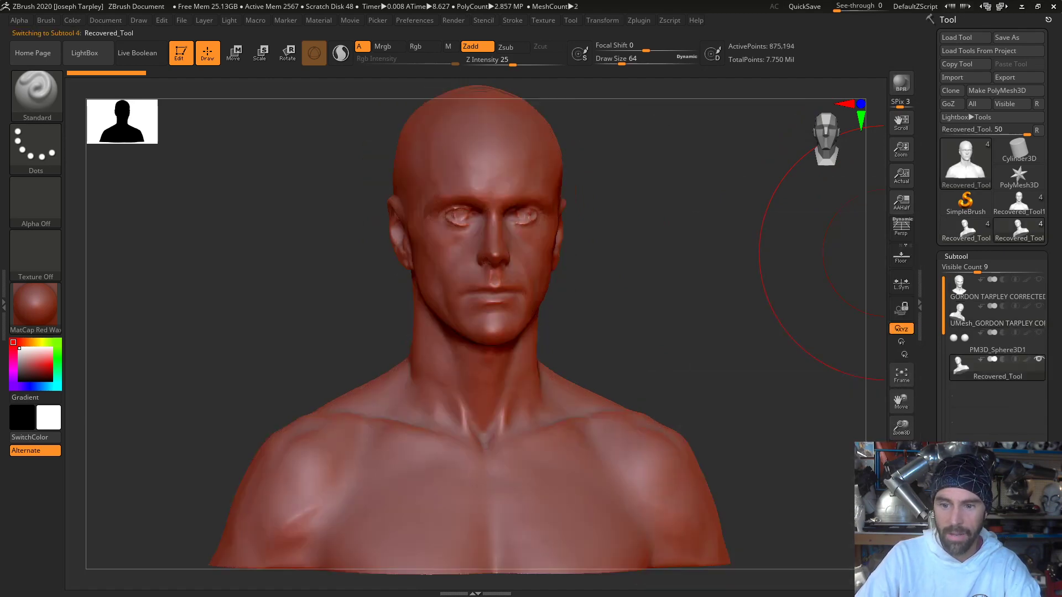
drag(688, 267, 656, 267)
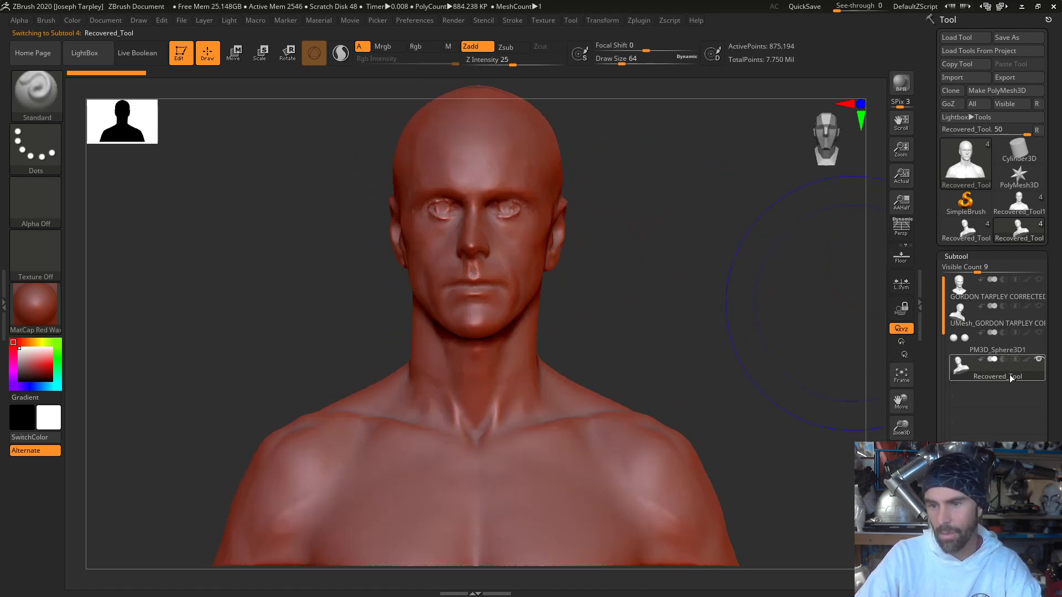
- Copy the ALIEN MASK V2 tool's human bust into the silicone masks tool and show the alien mask and eye spheres again
mouse_move(1008, 374)
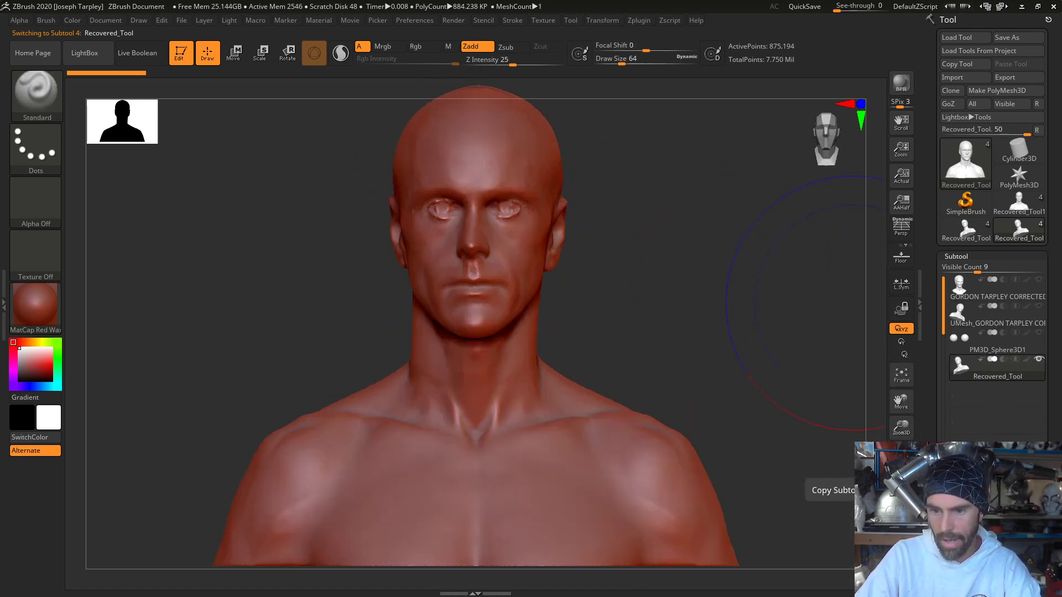
mouse_move(978, 240)
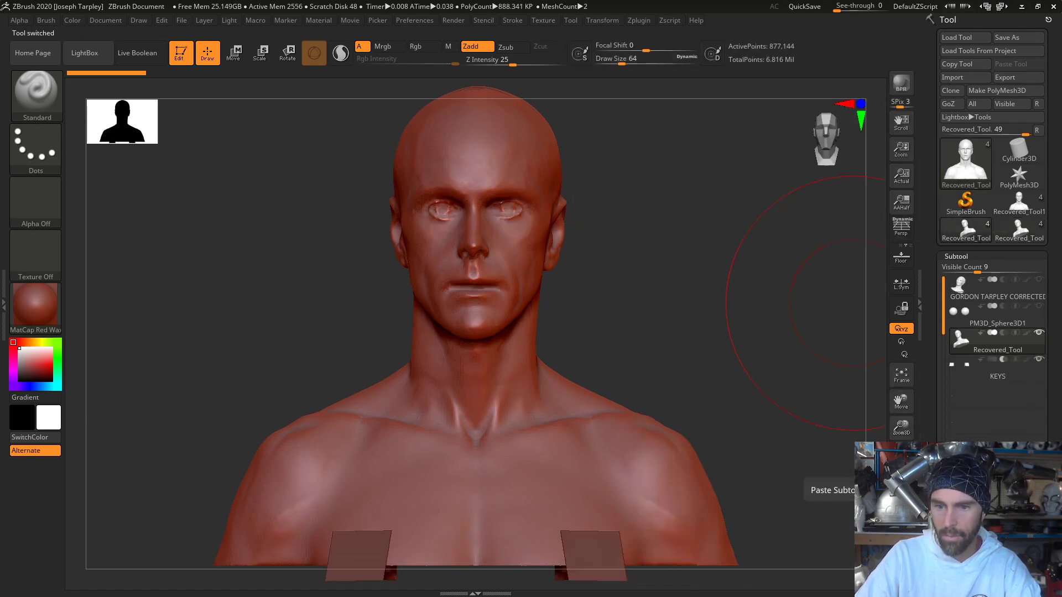
click(1018, 531)
drag(768, 340, 830, 336)
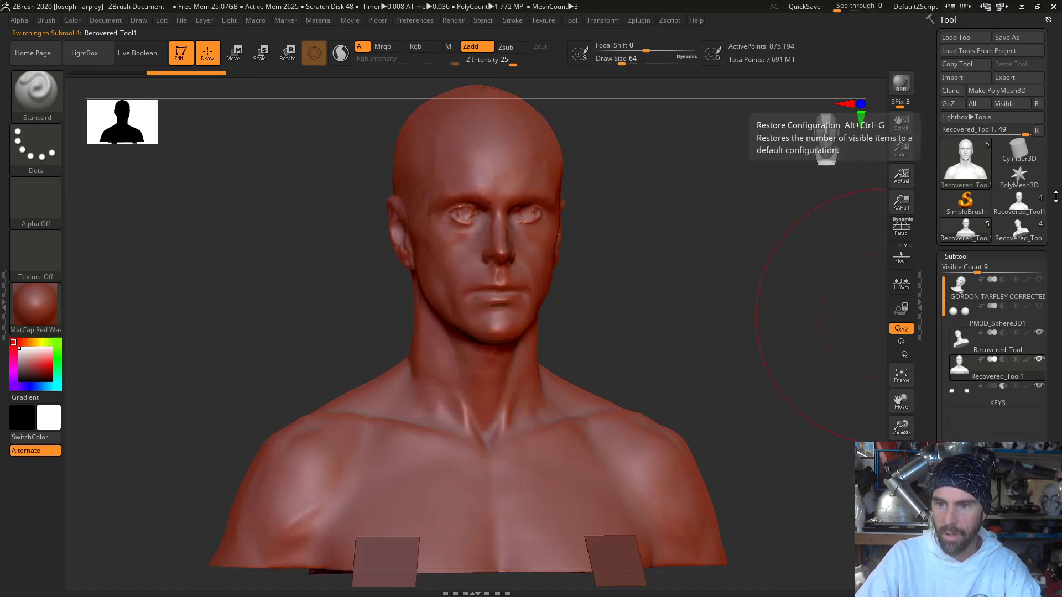
click(1038, 280)
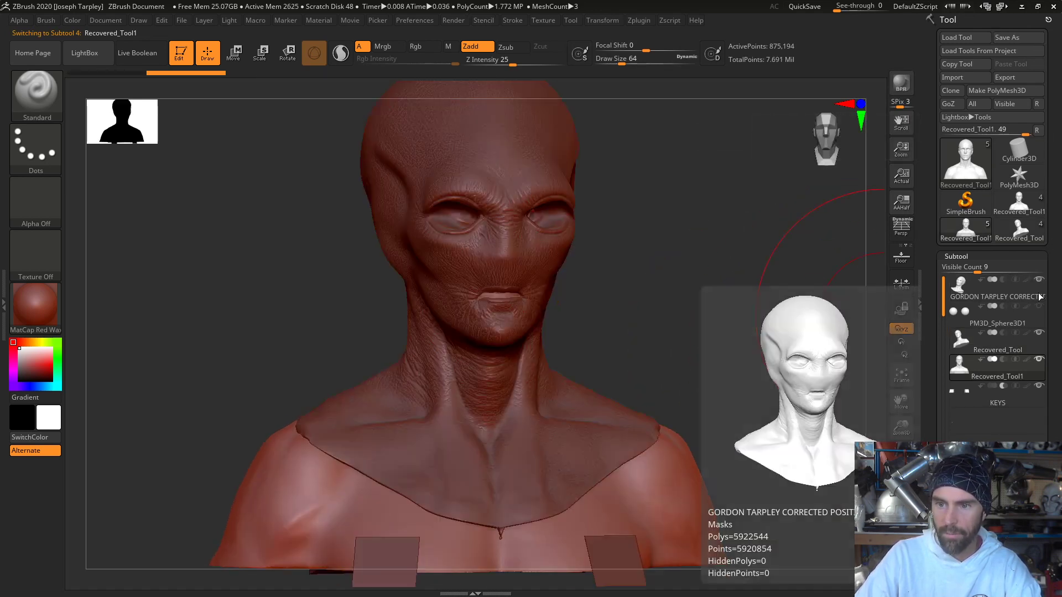
- Save the tool to the Desktop as a new ZTool, appending "-and lifecast" to the existing file name
click(1014, 38)
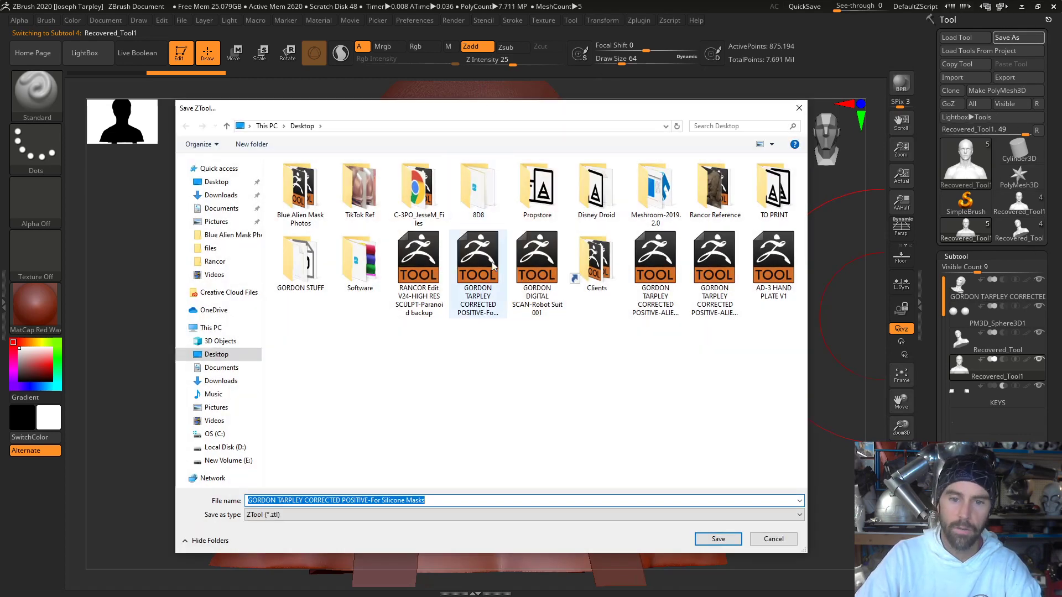
click(400, 500)
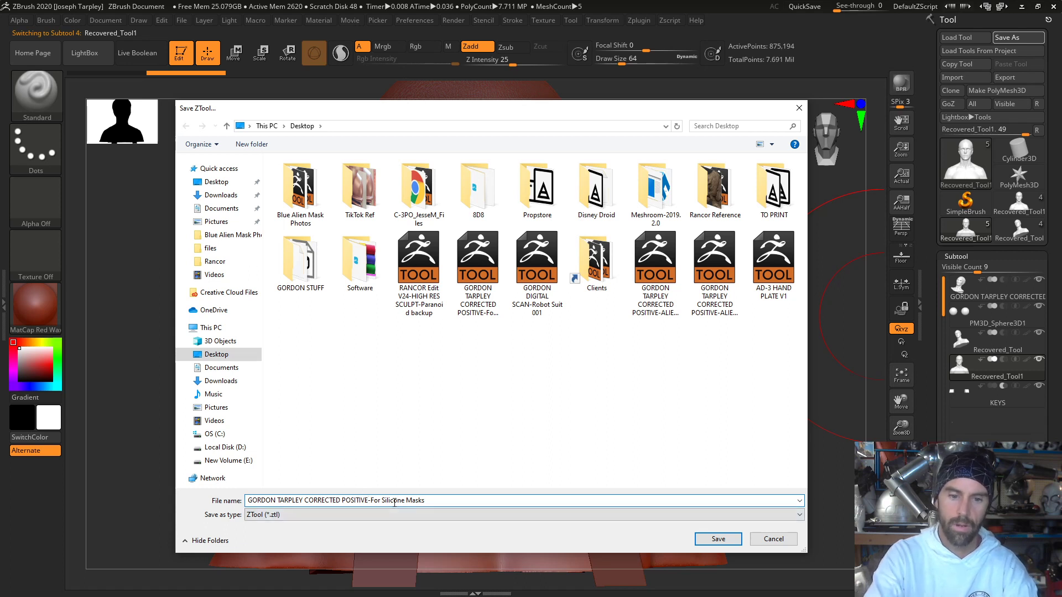
key(Left)
key(Left)
key(Left)
key(Left)
key(Left)
key(Left)
key(Left)
key(Left)
key(Left)
key(Left)
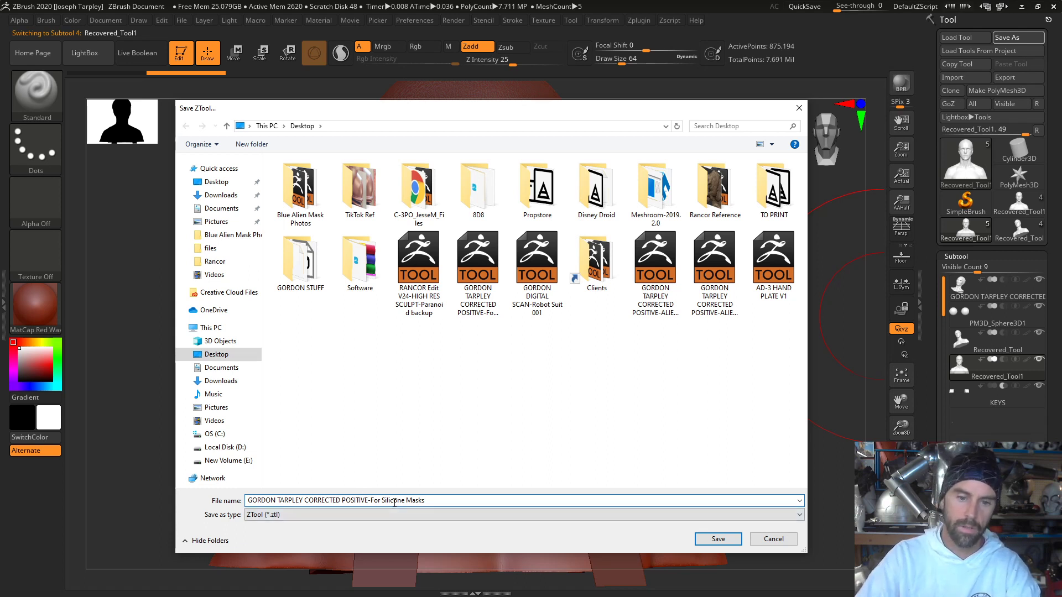
text(-)
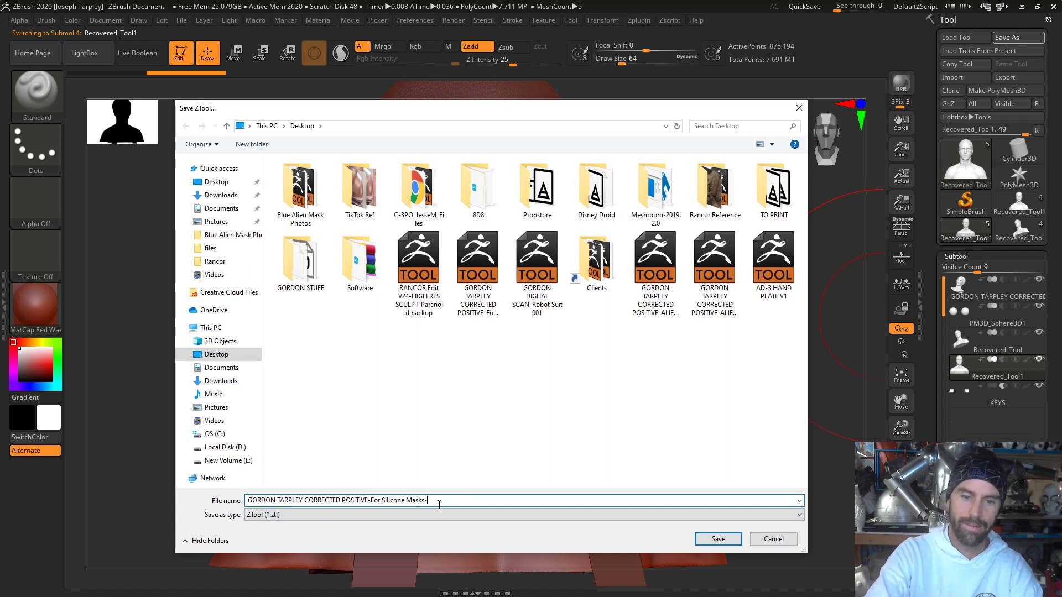
text(and )
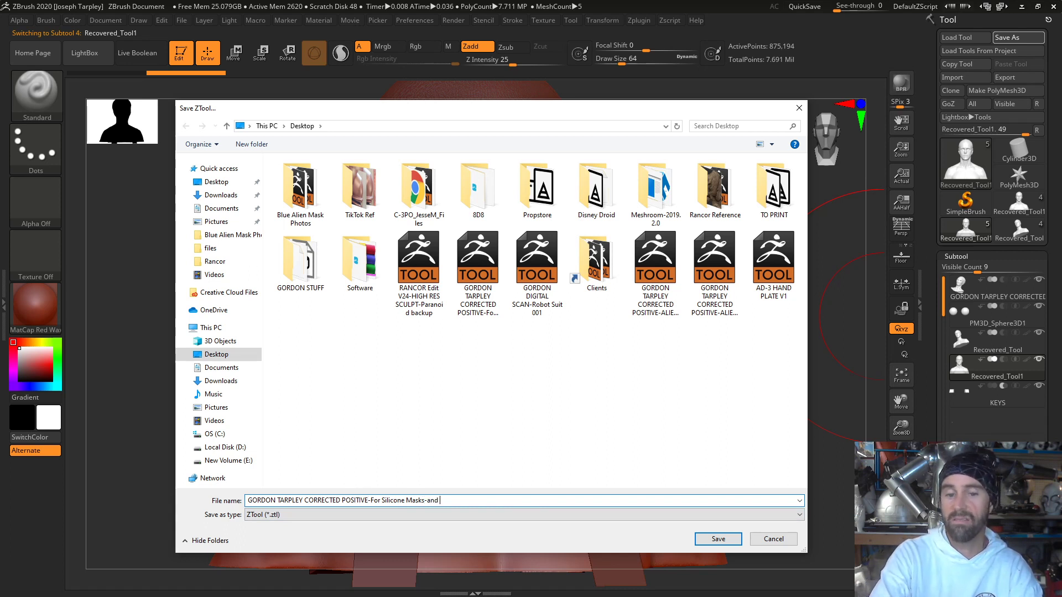
text(lifecast)
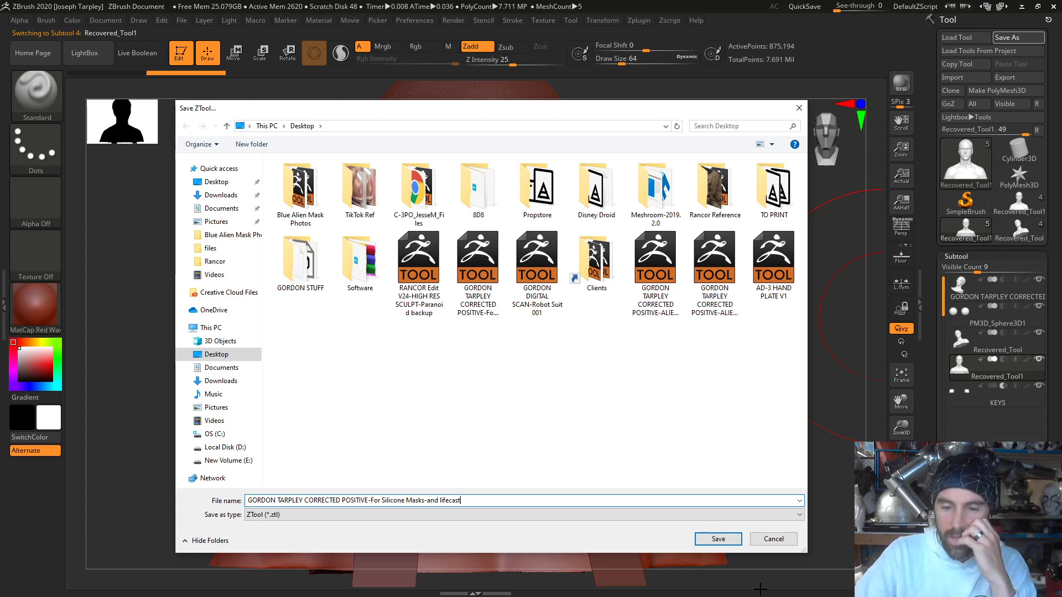
click(719, 542)
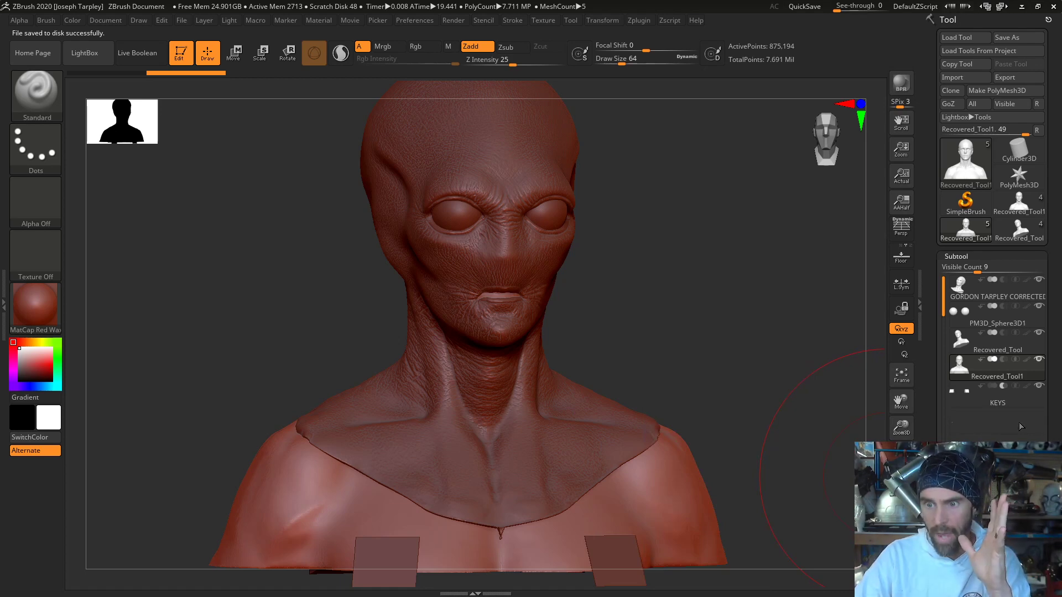
- Copy the BlueAlien V3 subtool from the BlueAlien tool and return to the silicone masks tool
mouse_move(1043, 289)
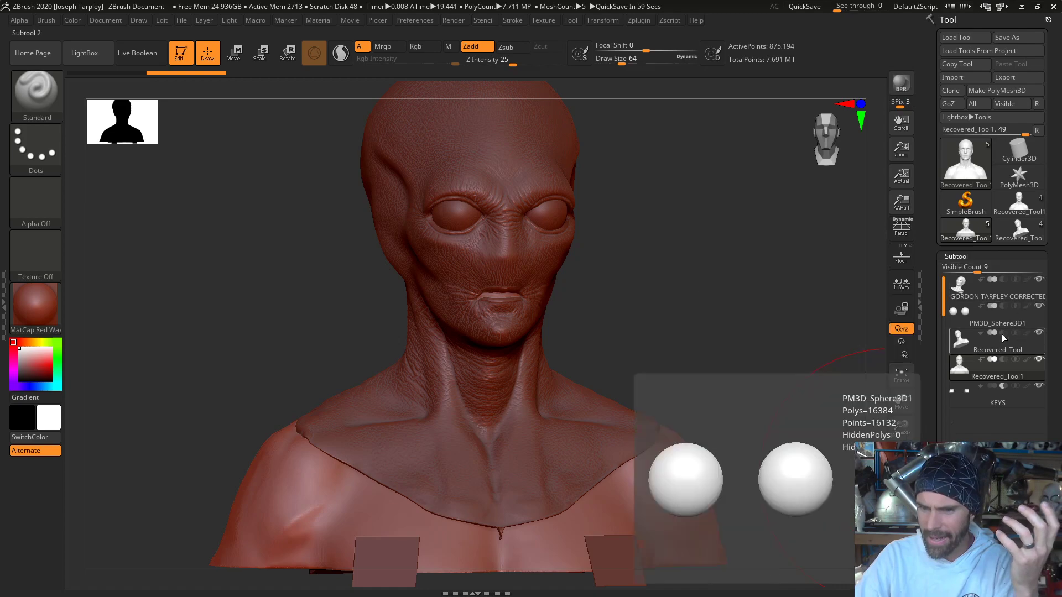
mouse_move(1006, 229)
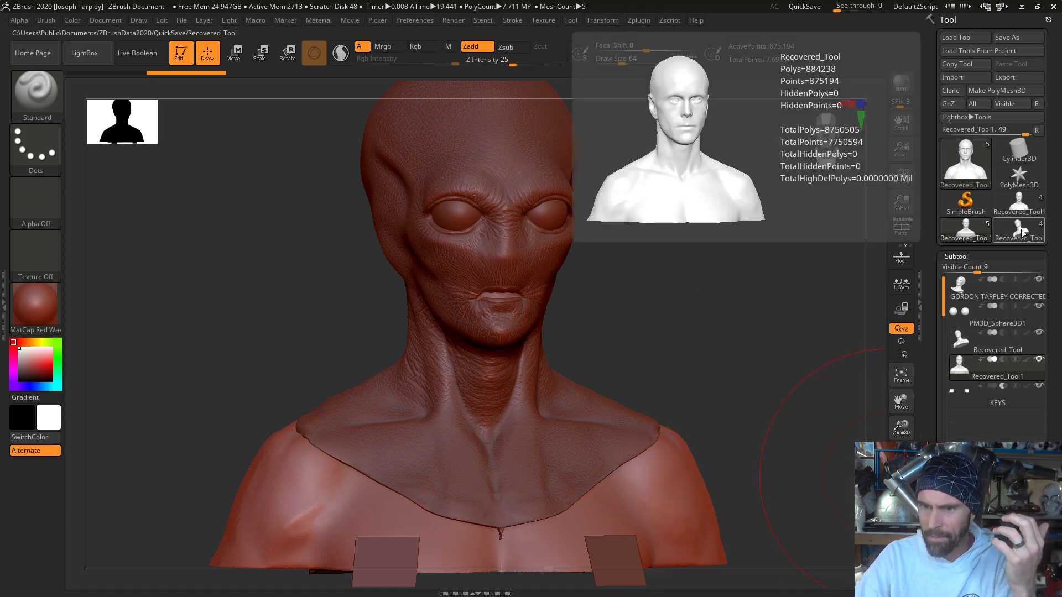
click(1021, 230)
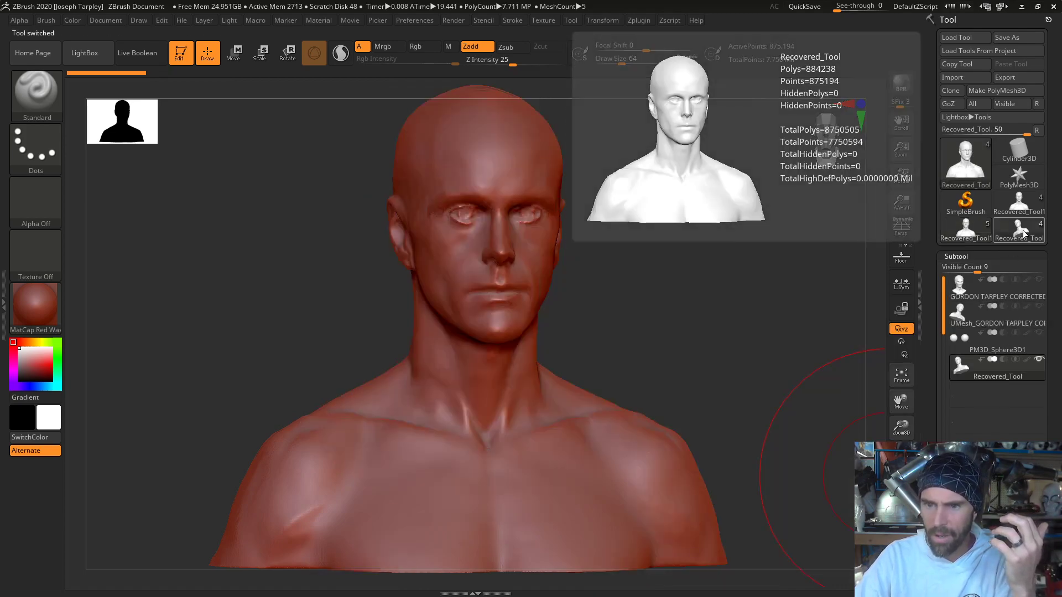
mouse_move(1008, 284)
click(1019, 202)
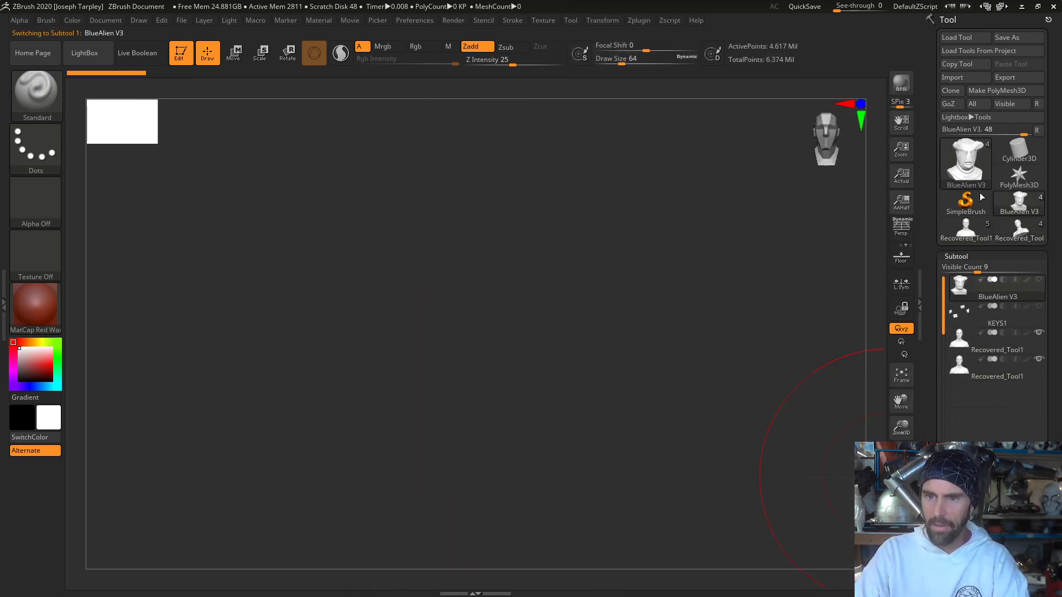
click(978, 234)
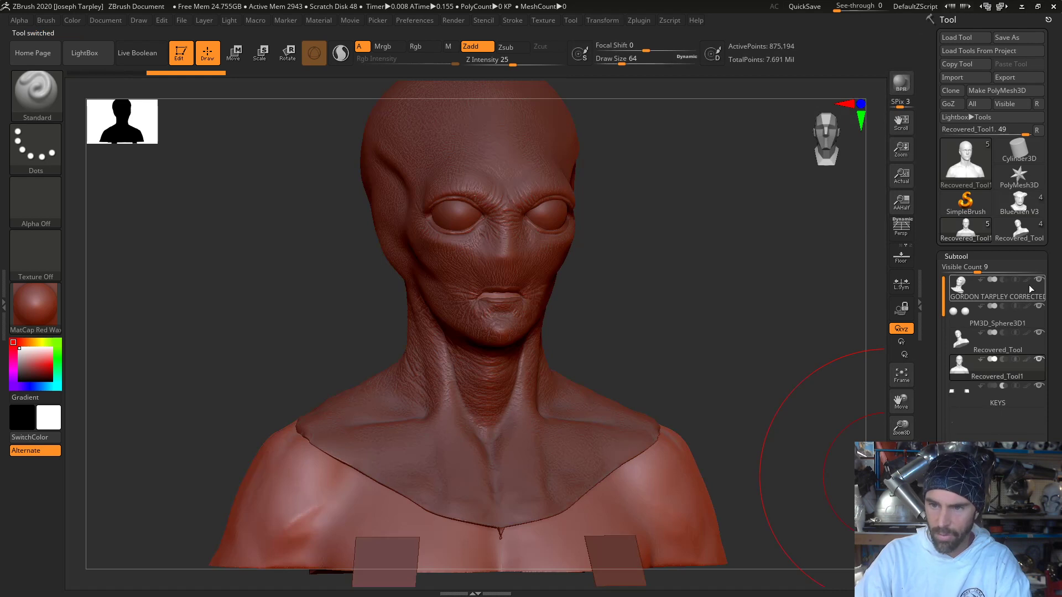
- Hide the alien mask and PM3D_Sphere3D1 subtools, and paste the copied BlueAlien mask over the human busts
click(1039, 279)
click(1039, 305)
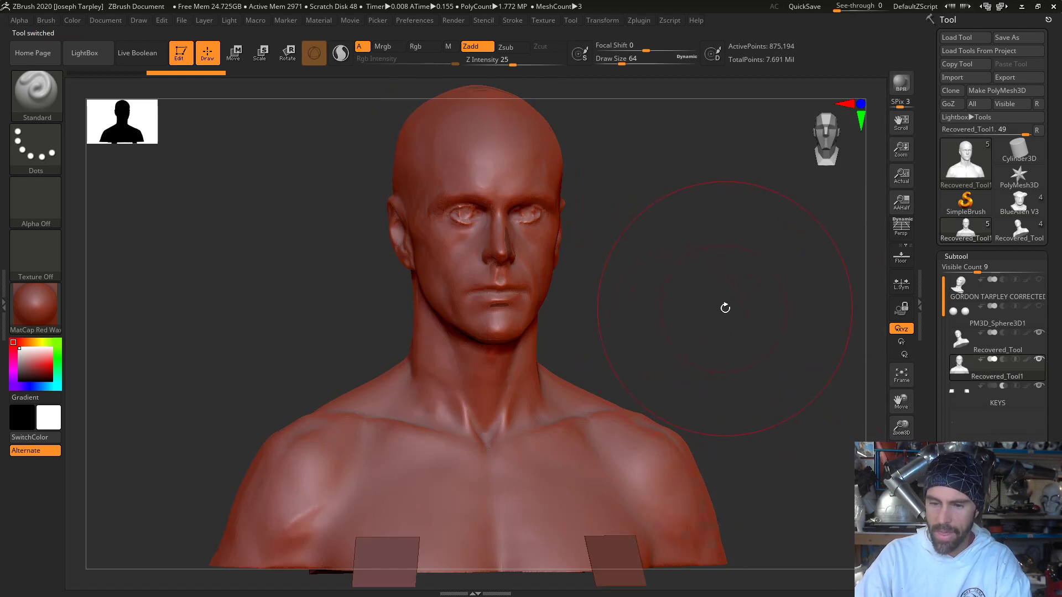
drag(725, 307, 743, 325)
drag(1054, 398, 1054, 225)
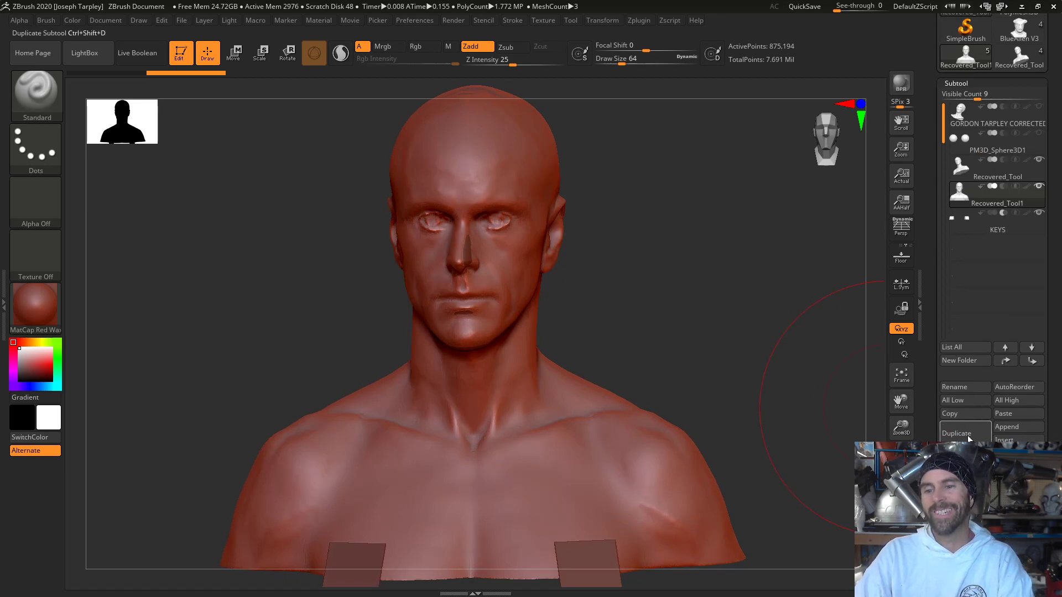
click(1014, 419)
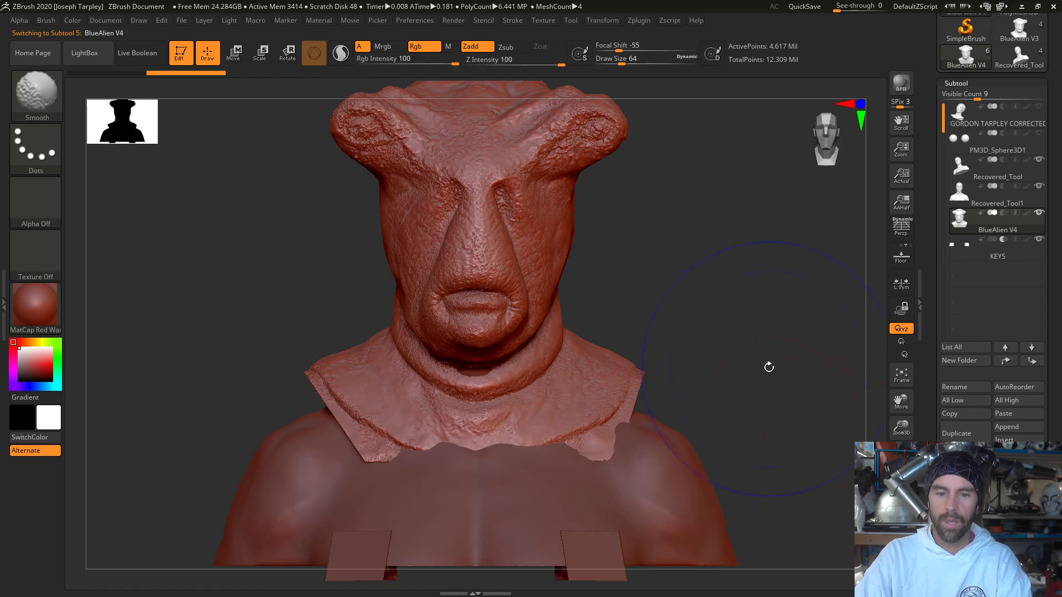
drag(735, 322, 743, 337)
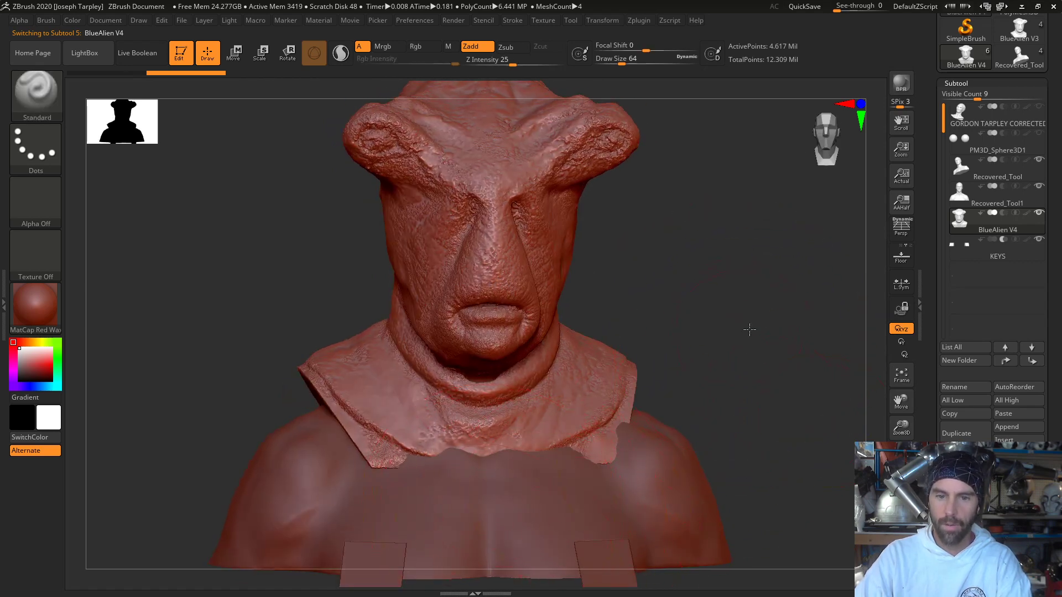
drag(750, 330, 879, 289)
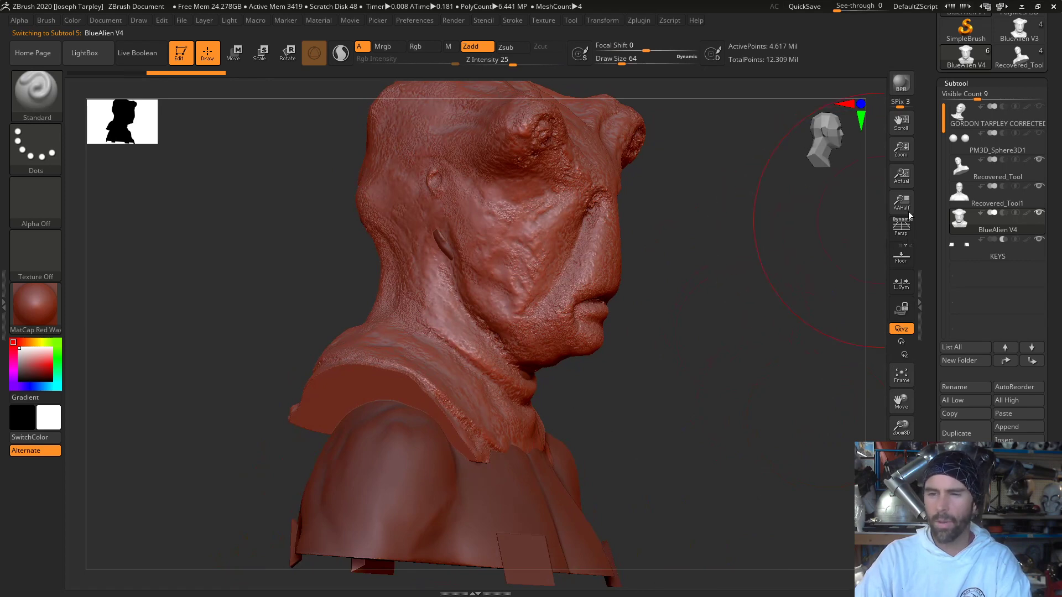
- Delete the original alien mask subtool from the tool and make Recovered_Tool the active subtool
click(1021, 124)
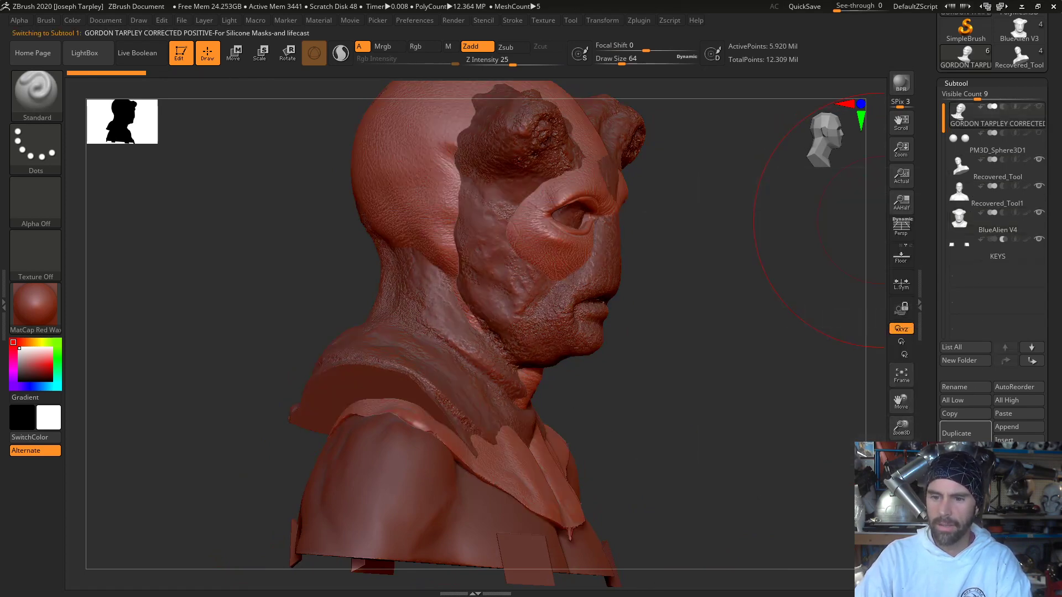
click(965, 460)
click(881, 484)
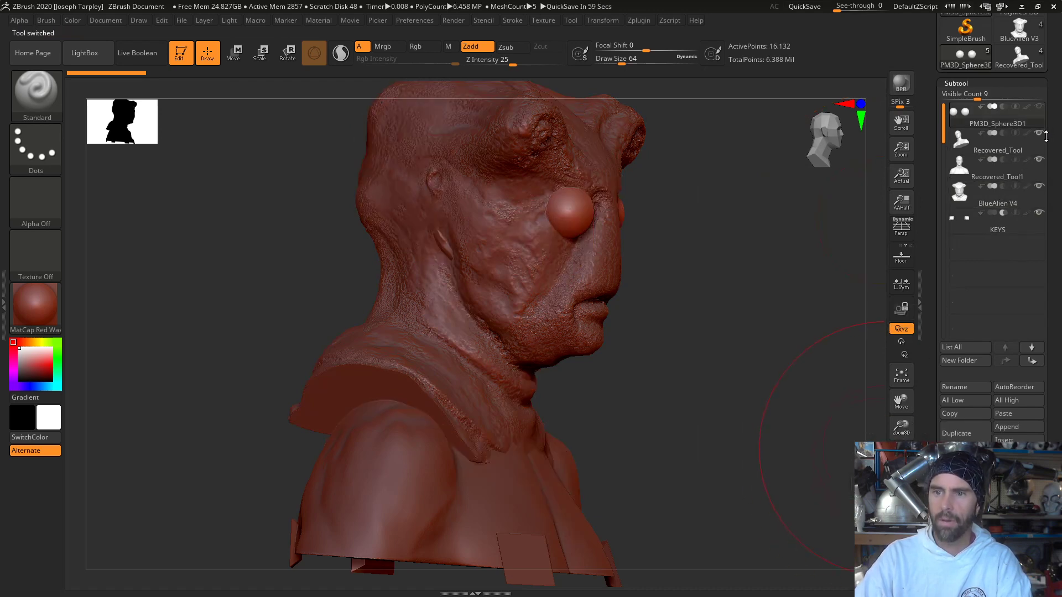
mouse_move(1041, 173)
mouse_move(1038, 120)
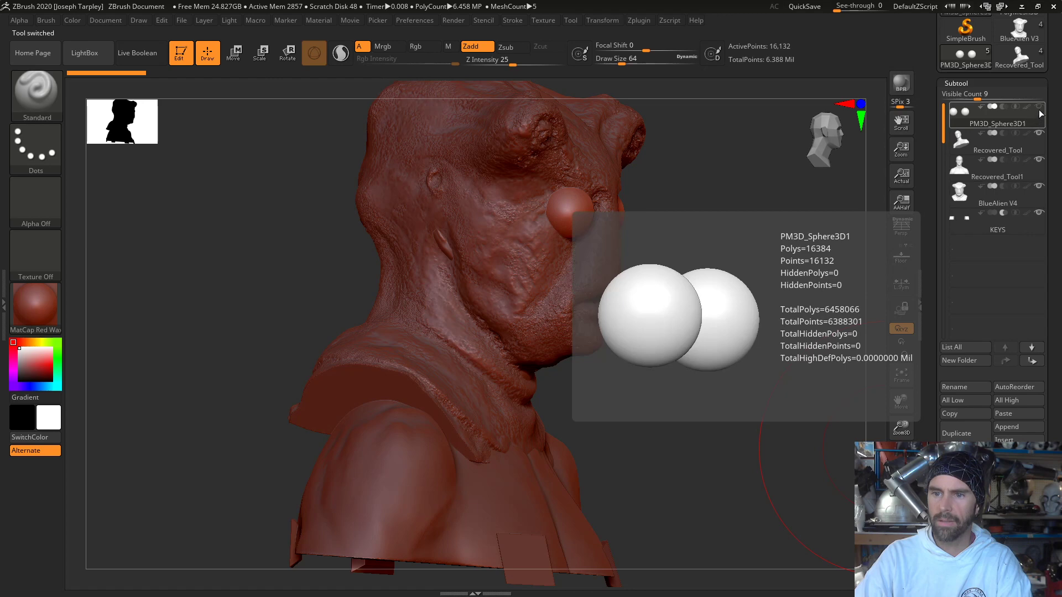
click(1029, 148)
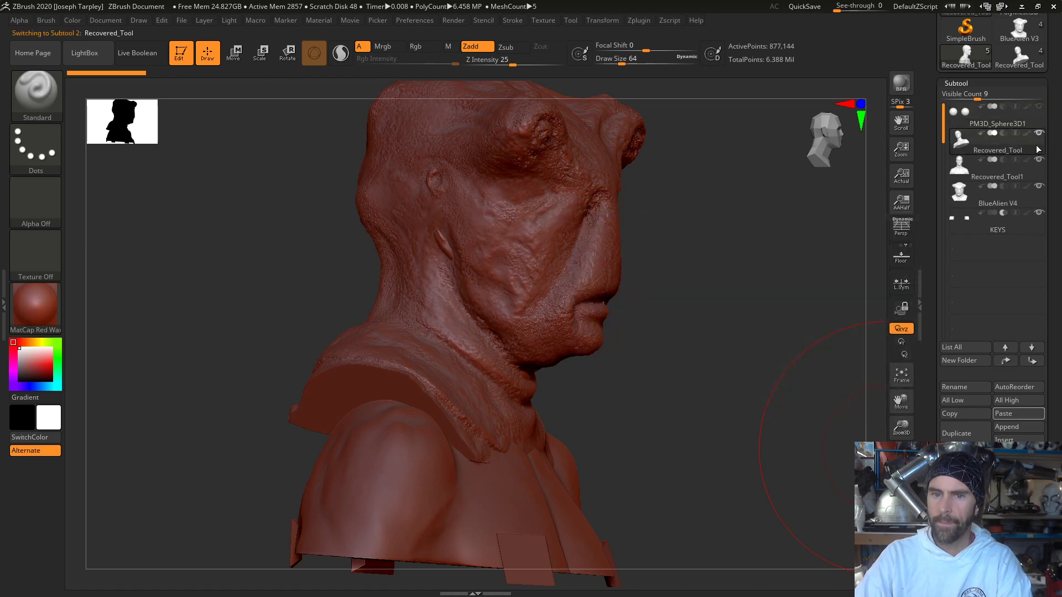
drag(716, 281, 719, 332)
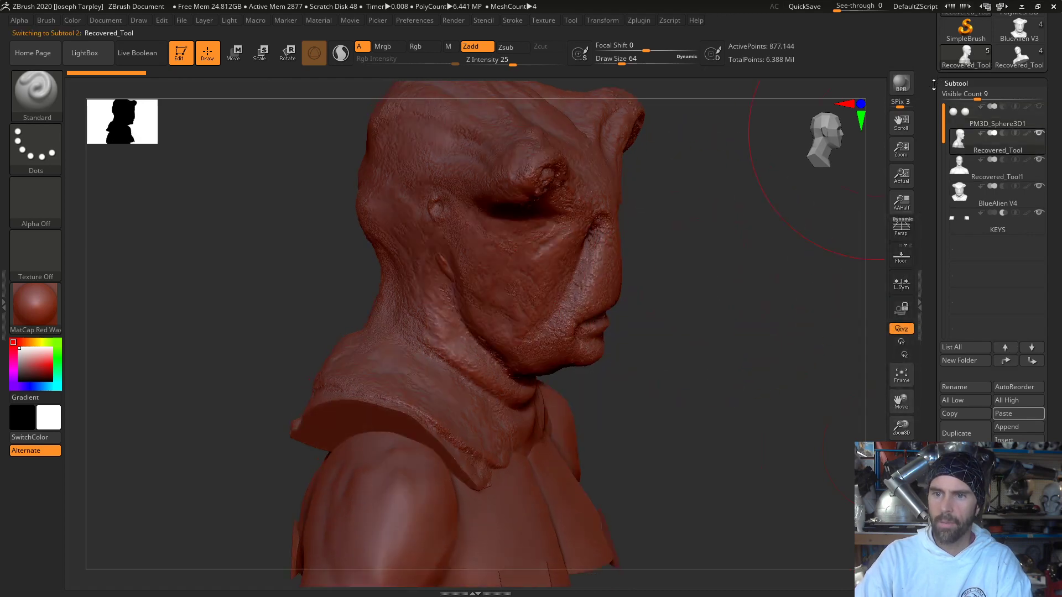
- Save the tool over the existing "BlueAlien V3" file in the Blue Alien Mask Photos folder
scroll(934, 85, up, 3)
click(1016, 38)
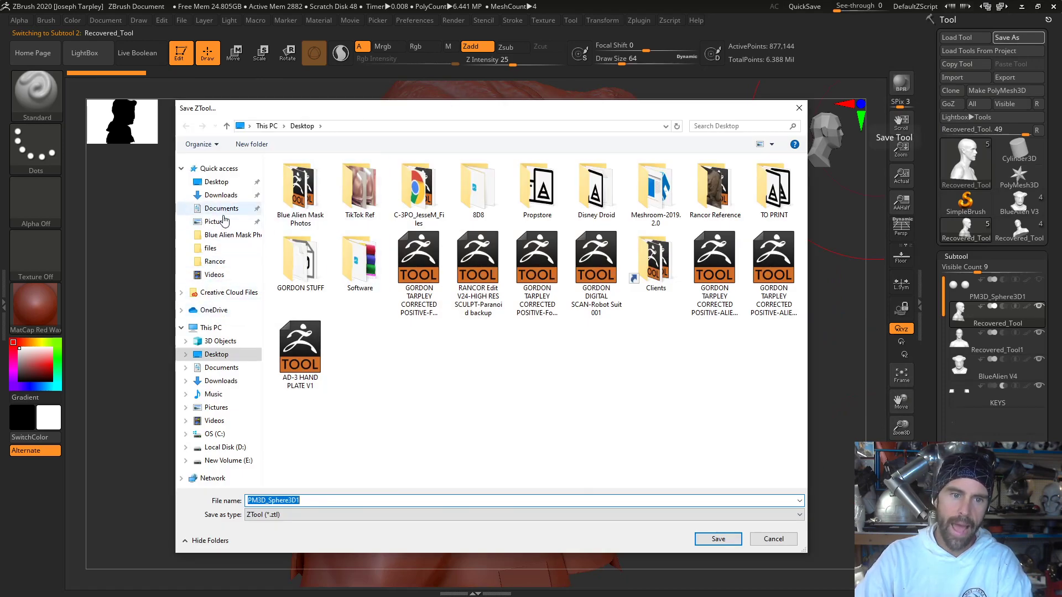
click(220, 236)
click(472, 204)
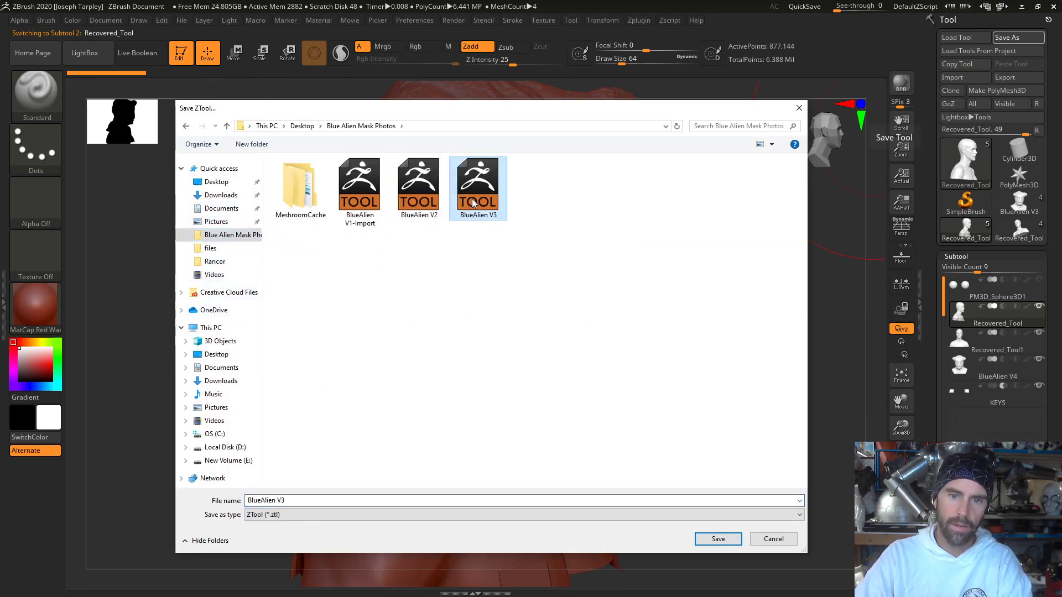
click(713, 543)
click(560, 308)
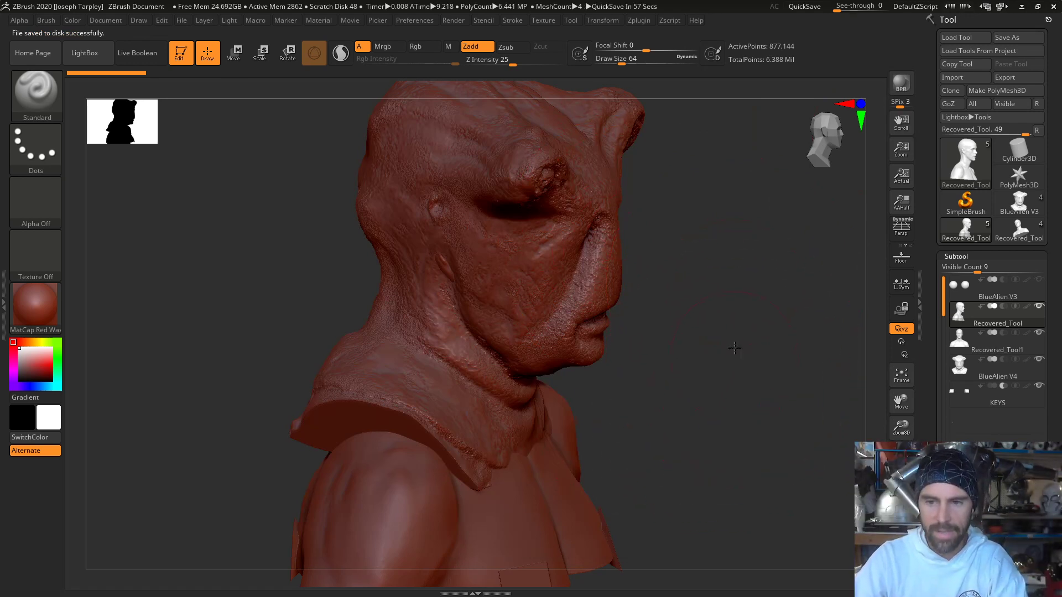
- Set the draw size to 17 and make BlueAlien V4 the active subtool, shown in side profile
mouse_move(735, 347)
mouse_down()
mouse_move(740, 324)
mouse_move(702, 318)
mouse_move(657, 401)
mouse_up()
key(space)
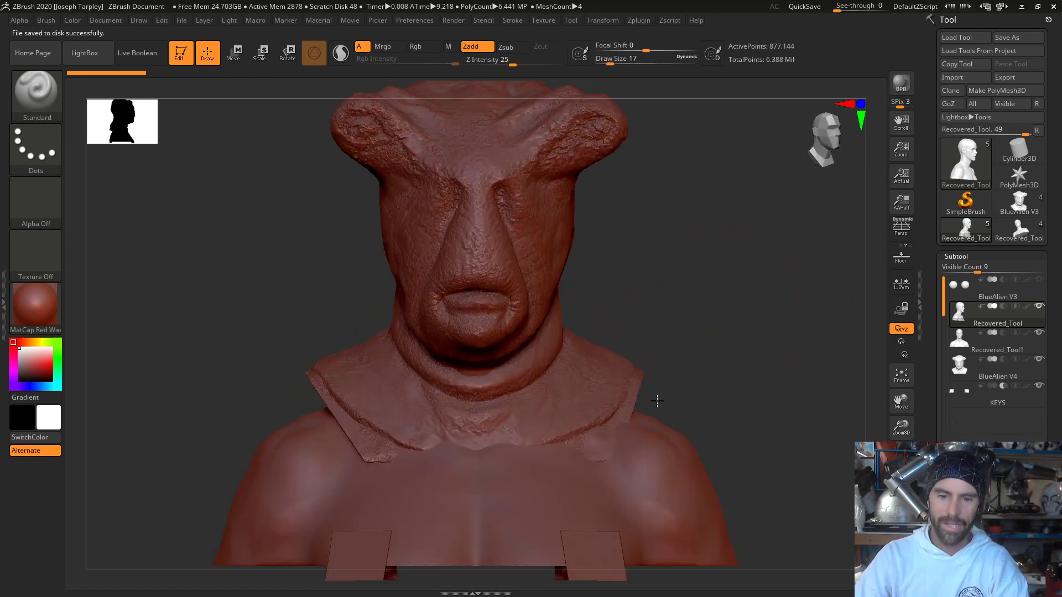
alt+click(657, 403)
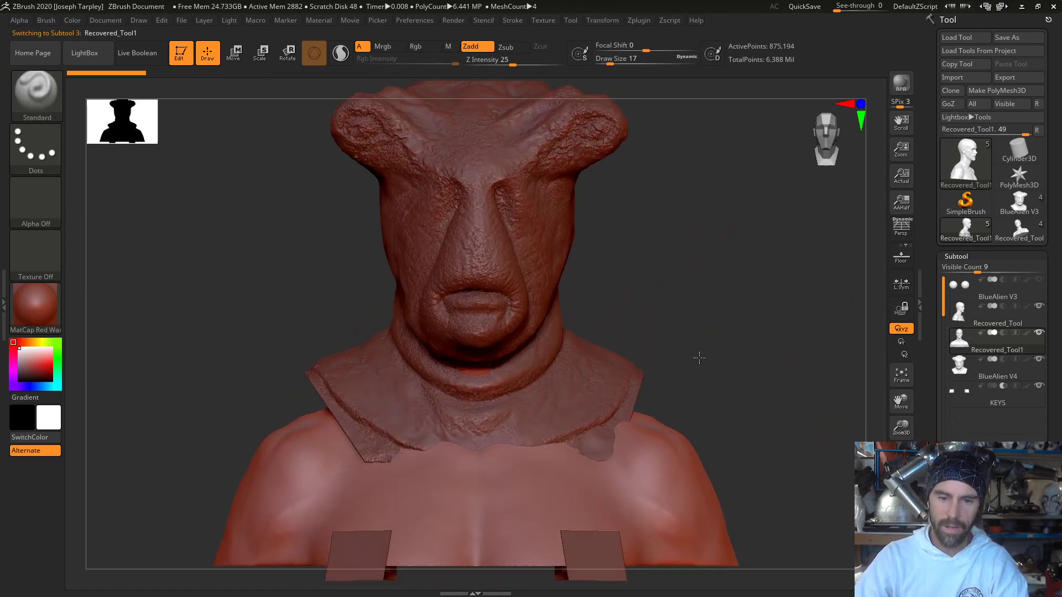
drag(704, 334, 745, 340)
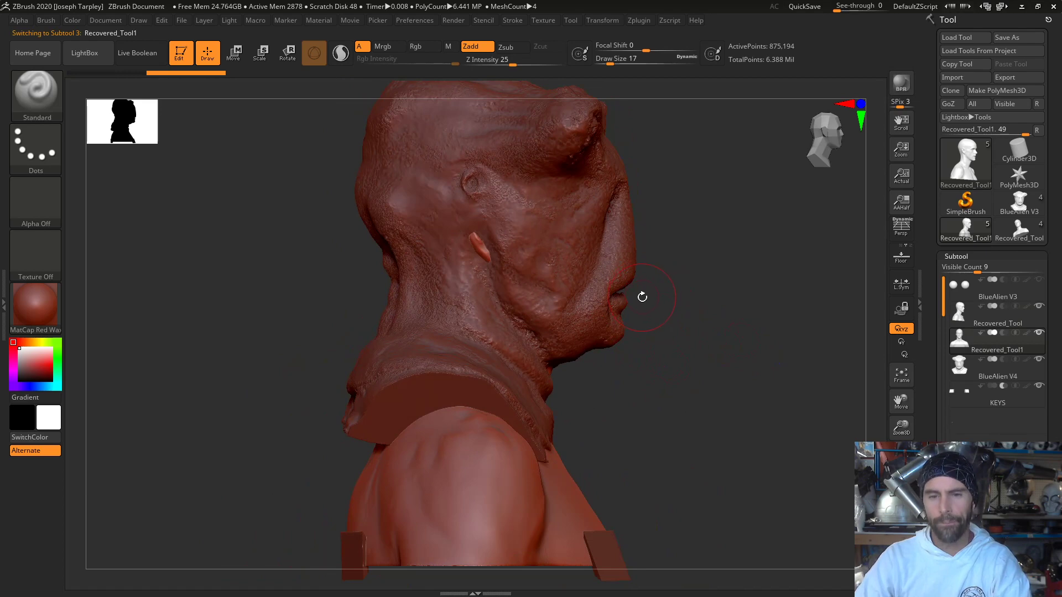
alt+click(624, 315)
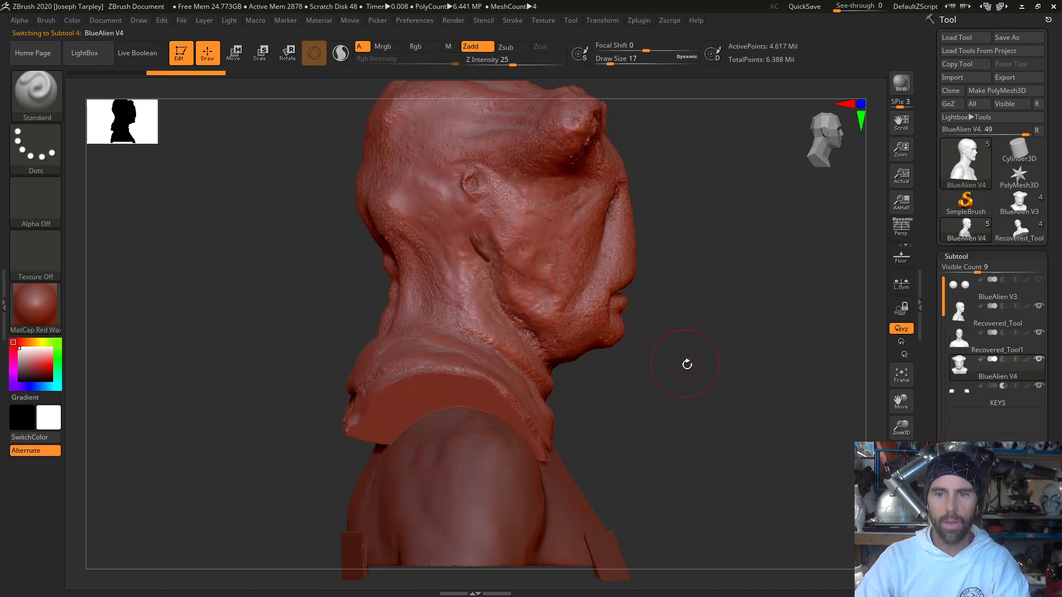
drag(711, 386, 663, 383)
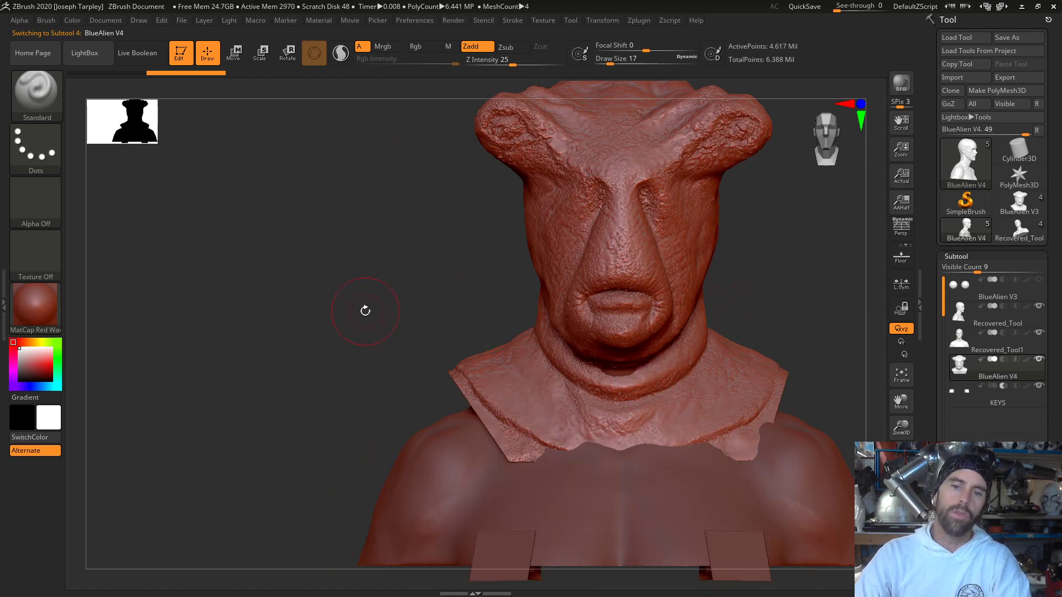
drag(365, 310, 421, 317)
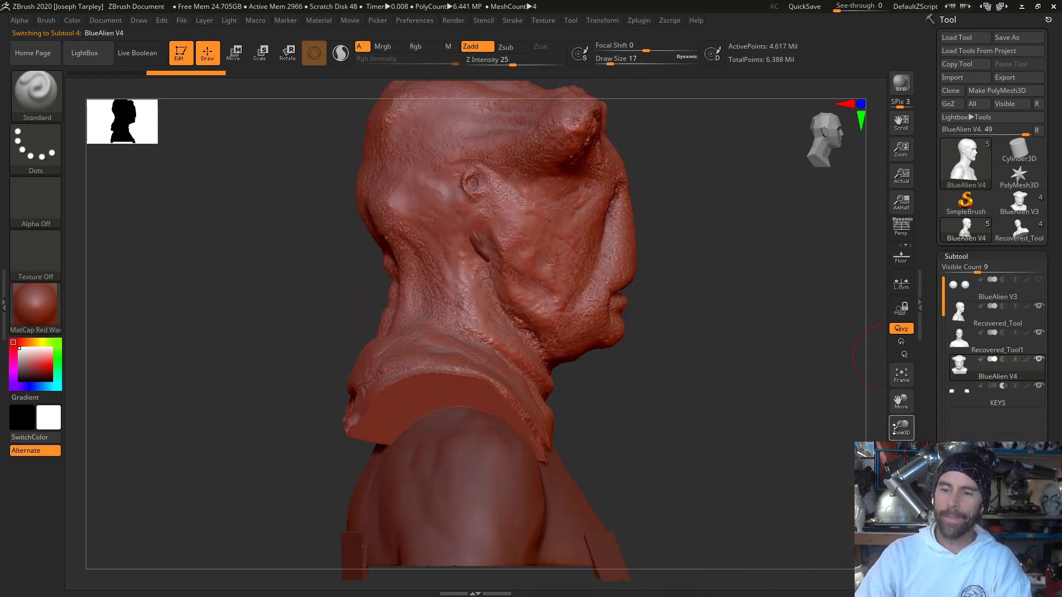
- Hide the Recovered_Tool and KEYS subtools and turn on transparency to show Recovered_Tool1 through the BlueAlien V4 mask
mouse_move(1040, 335)
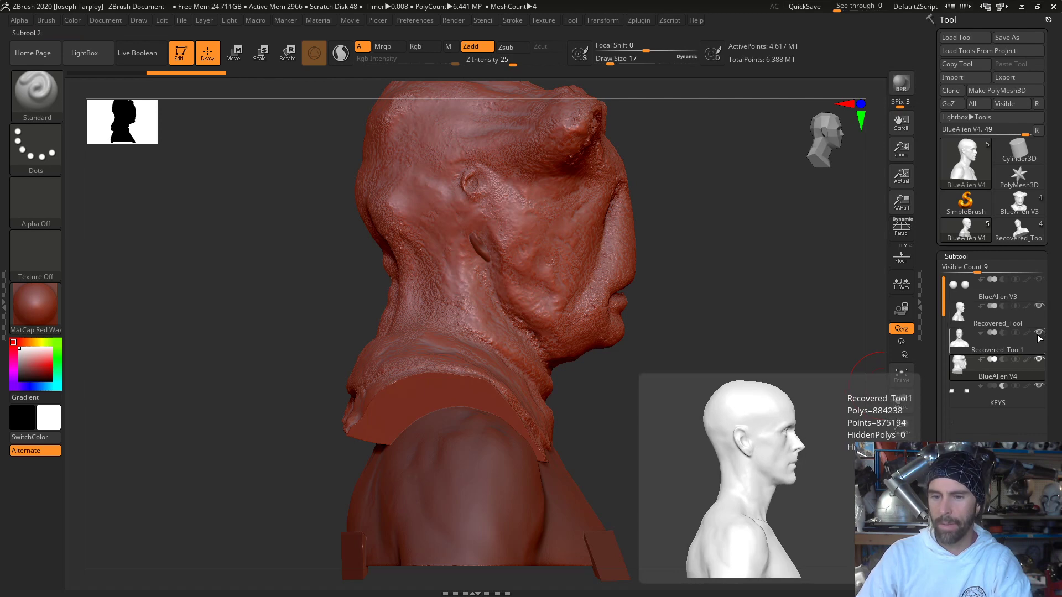
click(1039, 308)
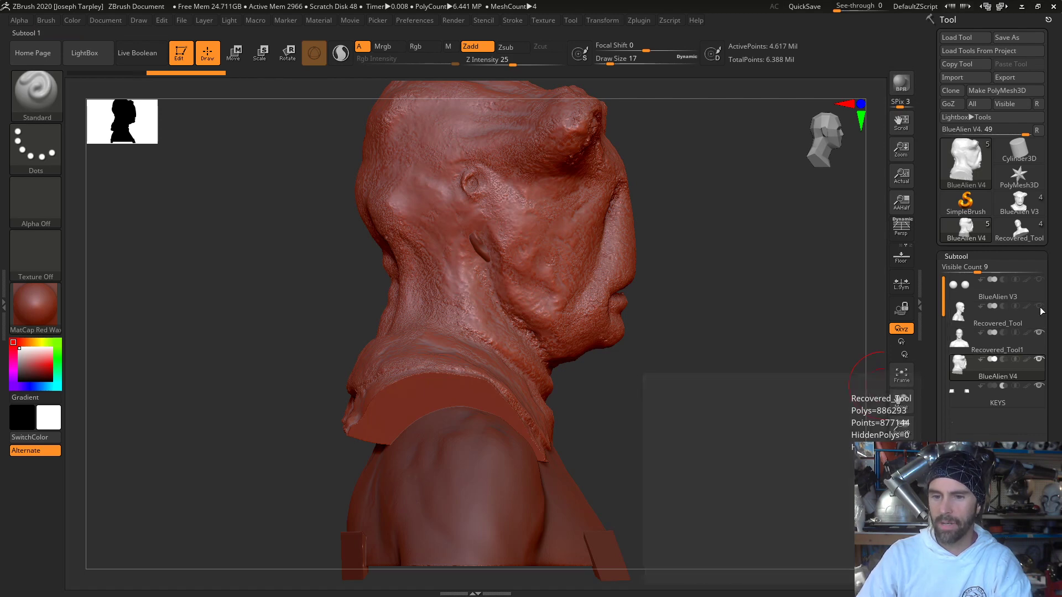
click(1039, 386)
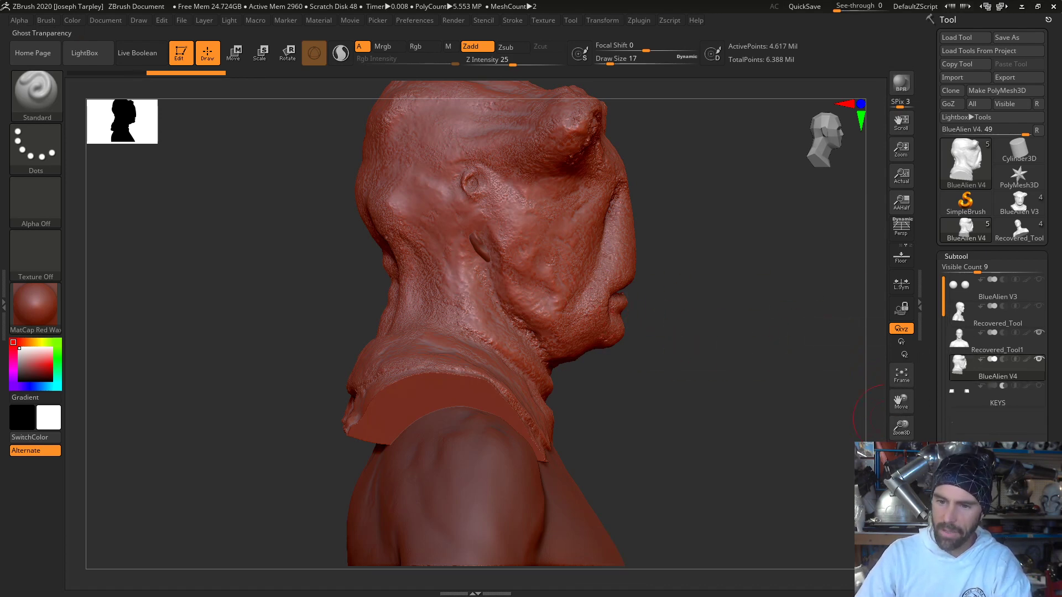
click(902, 508)
click(902, 534)
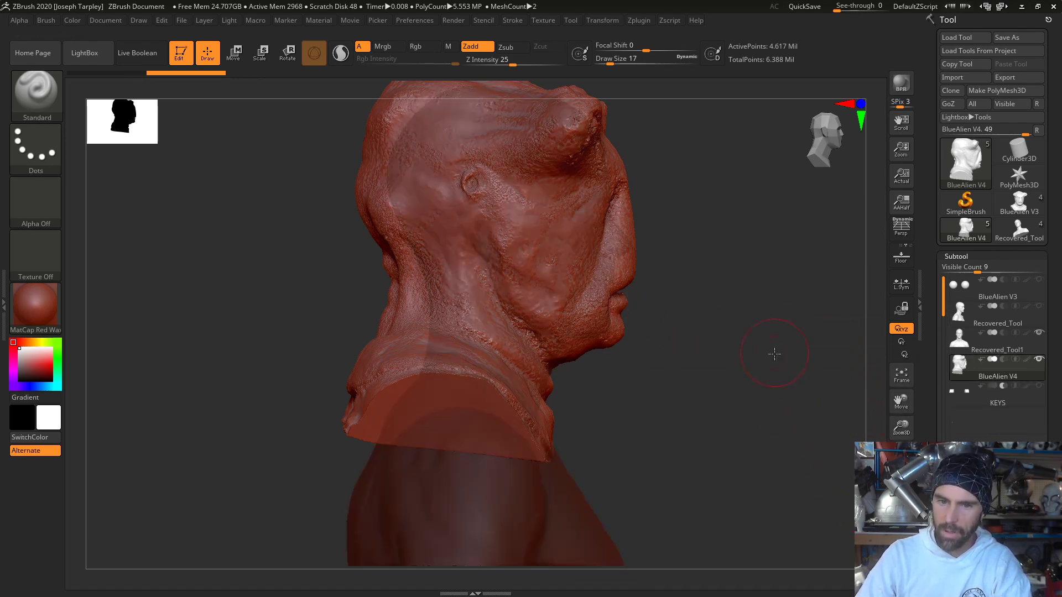
- Set the draw size to 8 and examine how the lifecast's nose, mouth and ear sit inside the transparent mask in side profile
alt+drag(767, 387, 756, 481)
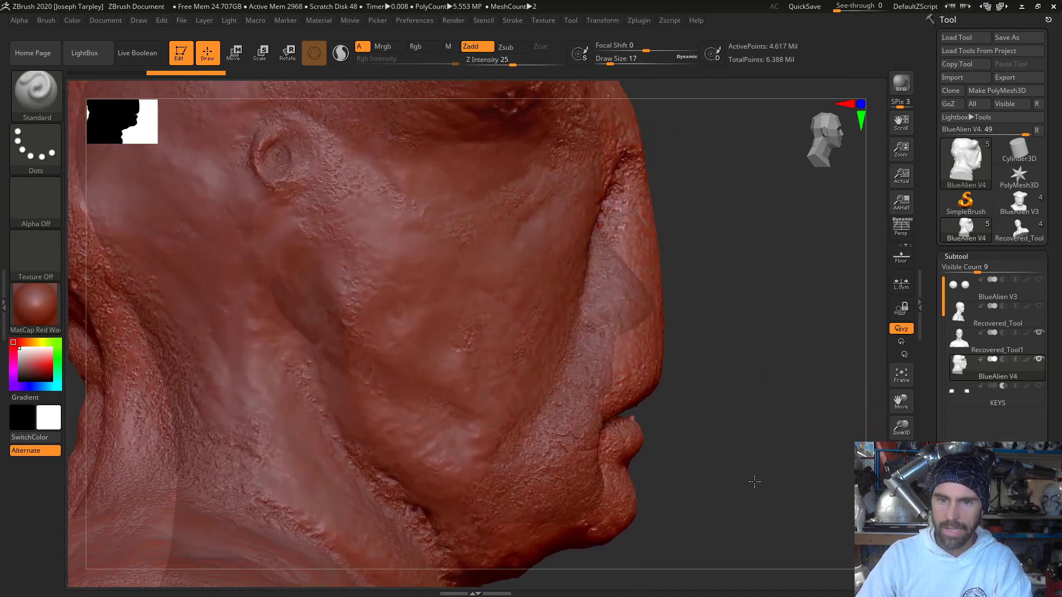
key(space)
drag(640, 283, 637, 278)
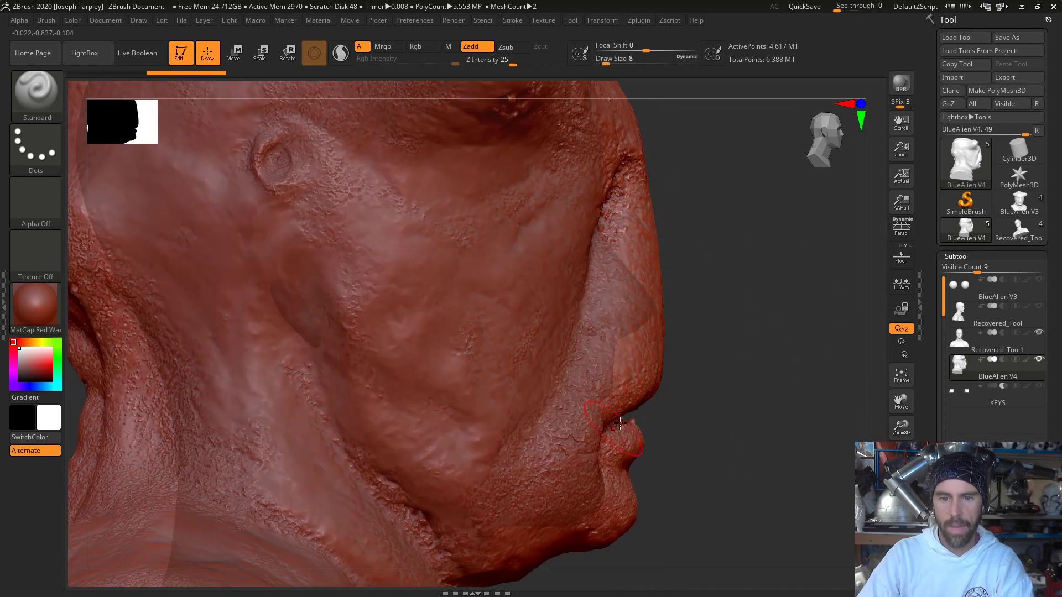
alt+drag(699, 370, 703, 425)
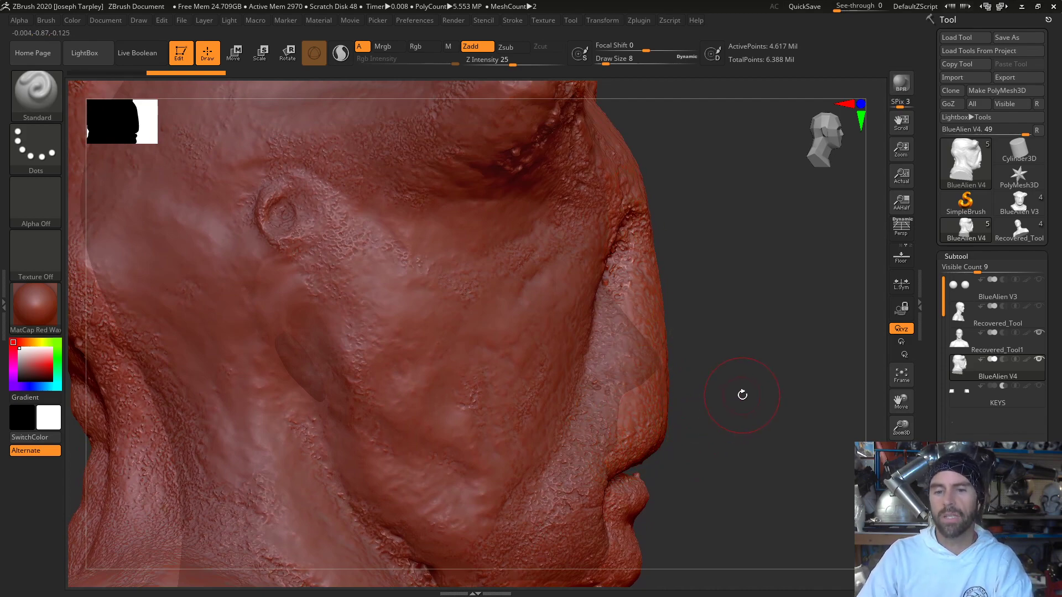
mouse_move(742, 402)
mouse_down()
mouse_move(767, 336)
mouse_move(742, 405)
mouse_move(747, 332)
mouse_move(625, 391)
mouse_up()
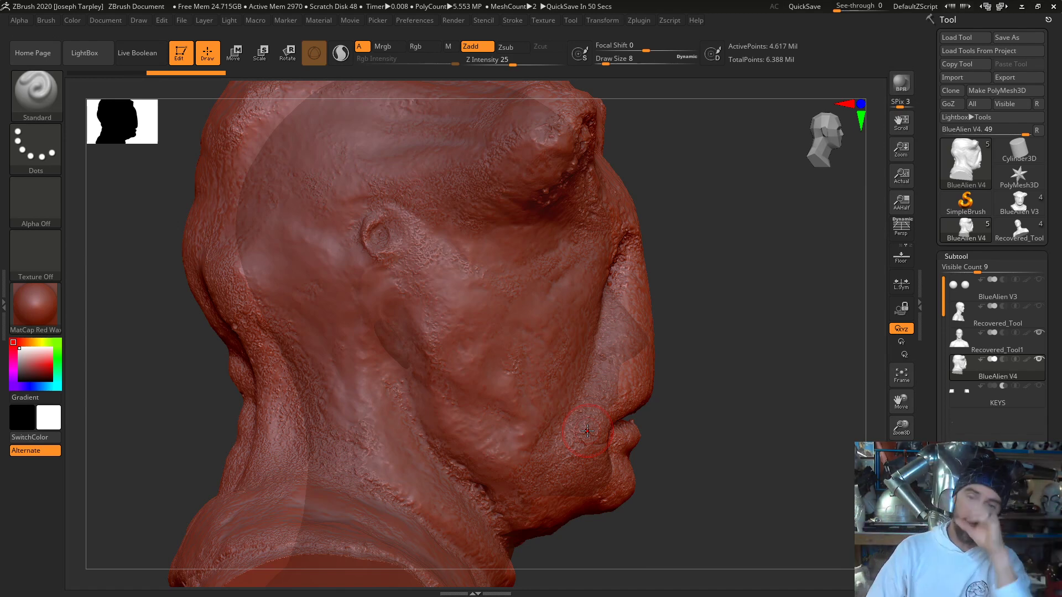
mouse_move(703, 316)
mouse_down()
mouse_move(652, 318)
mouse_move(699, 320)
mouse_up()
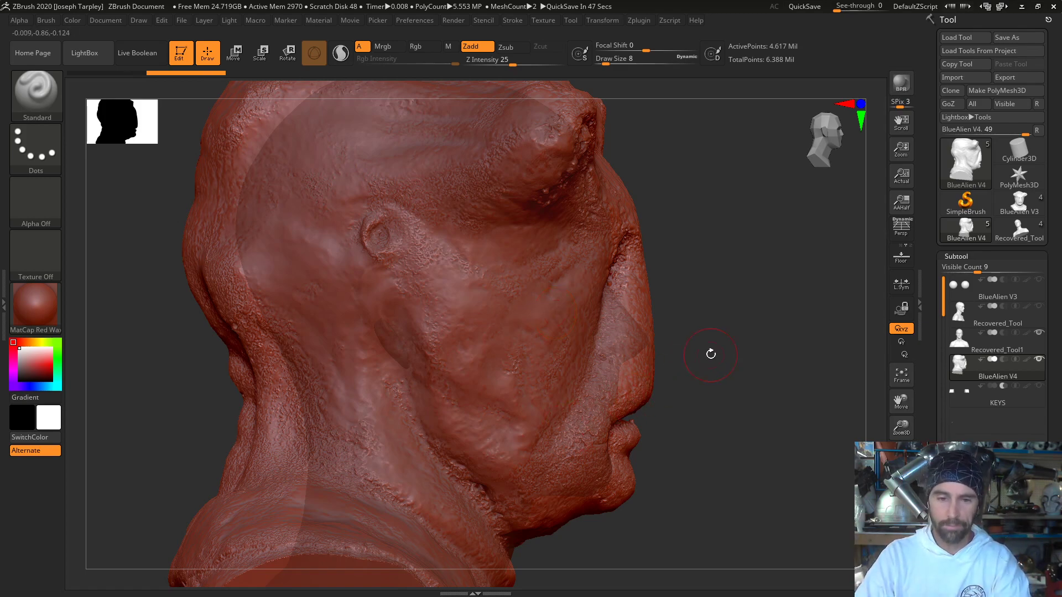
mouse_move(709, 351)
mouse_down()
mouse_move(711, 383)
mouse_move(729, 326)
mouse_move(683, 348)
mouse_move(730, 350)
mouse_up()
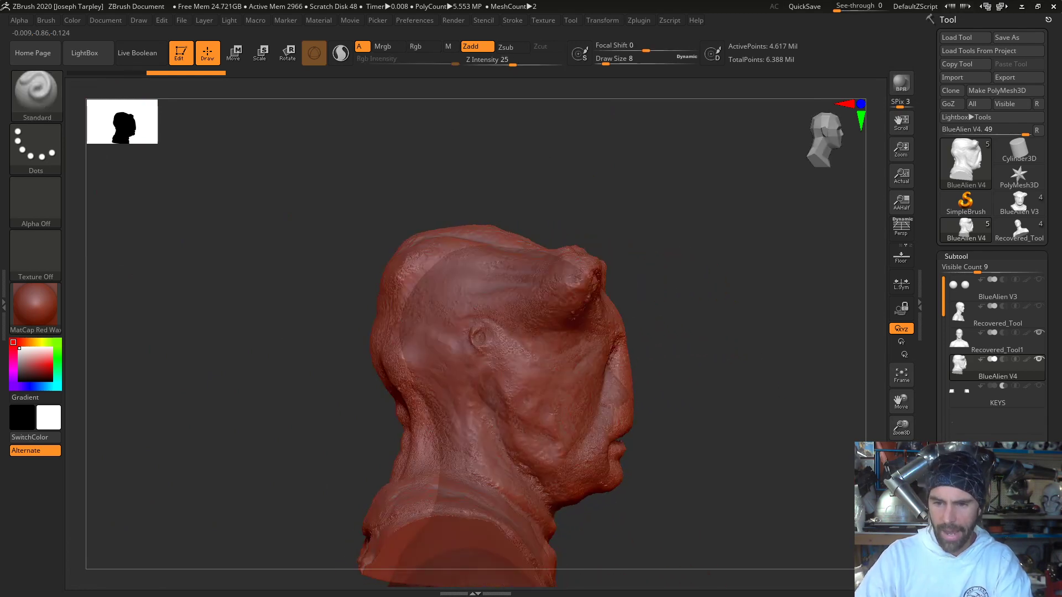
- Make Recovered_Tool1 the active subtool and toggle BlueAlien V4 off and on to compare the lifecast's profile with the mask
click(1039, 351)
click(1039, 360)
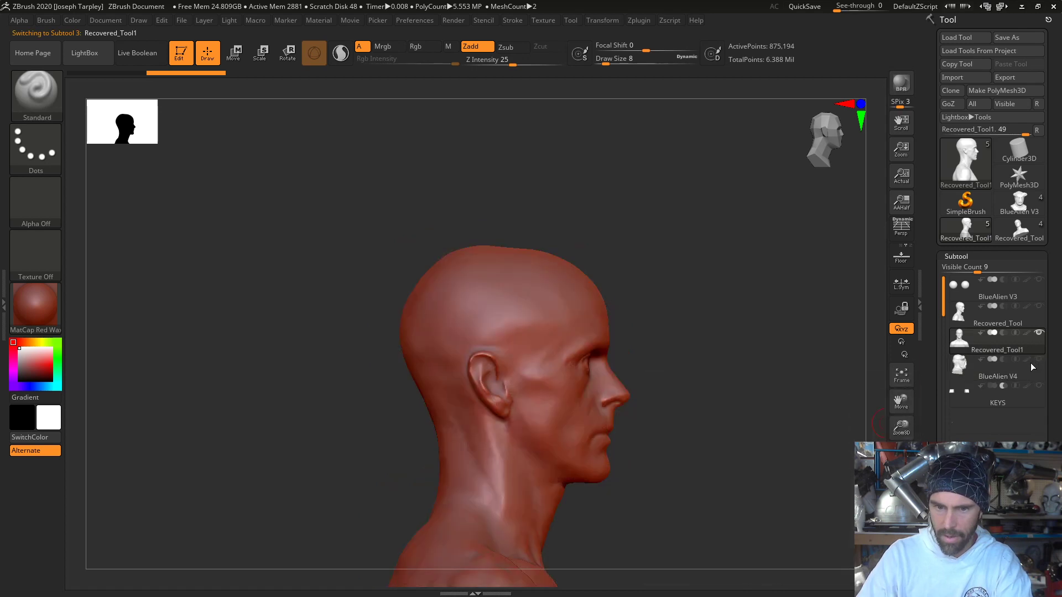
click(1040, 360)
mouse_move(803, 374)
alt+mouse_down()
mouse_move(794, 450)
mouse_move(758, 434)
alt+mouse_up()
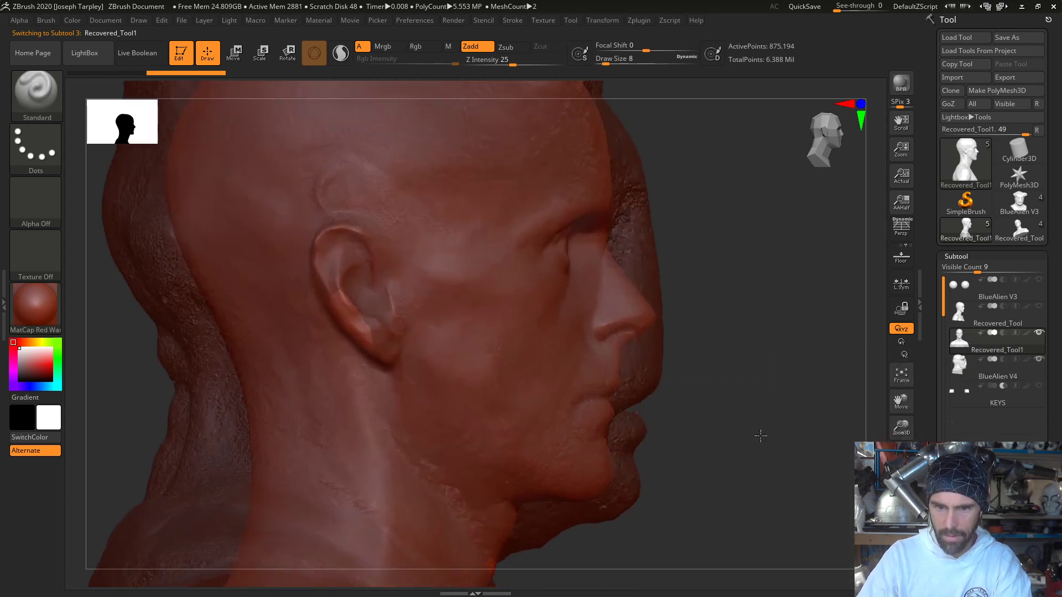
alt+drag(770, 344, 773, 376)
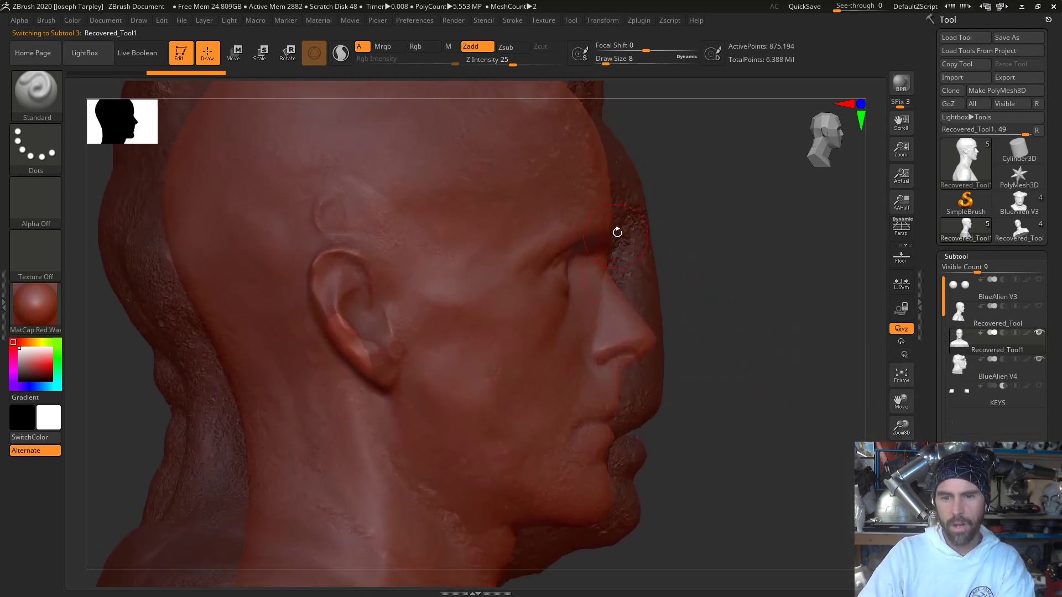
mouse_move(749, 384)
mouse_down()
mouse_move(716, 386)
mouse_move(756, 388)
mouse_up()
key(f)
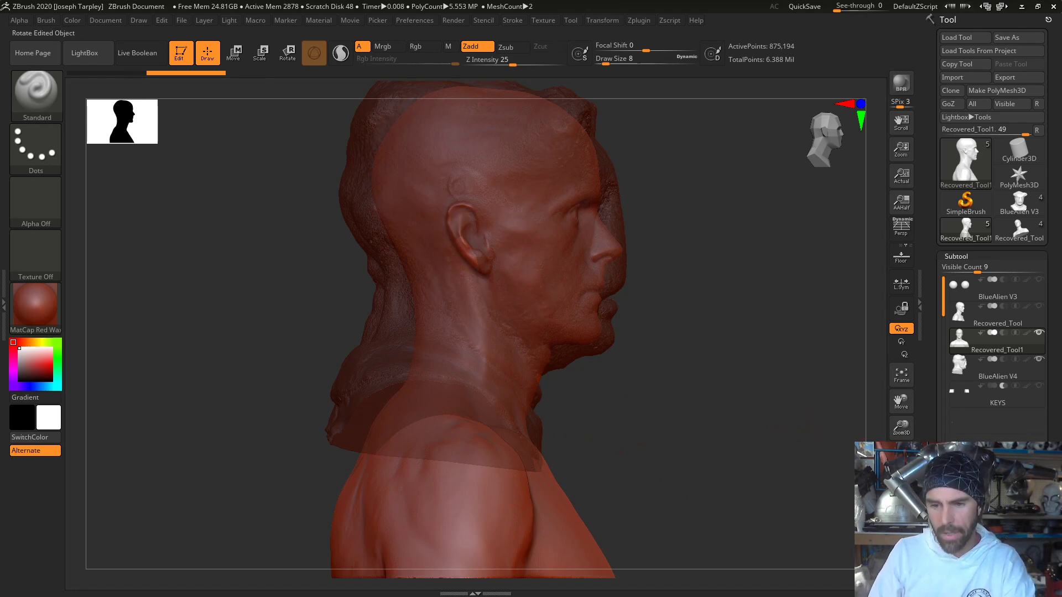
drag(925, 487, 925, 373)
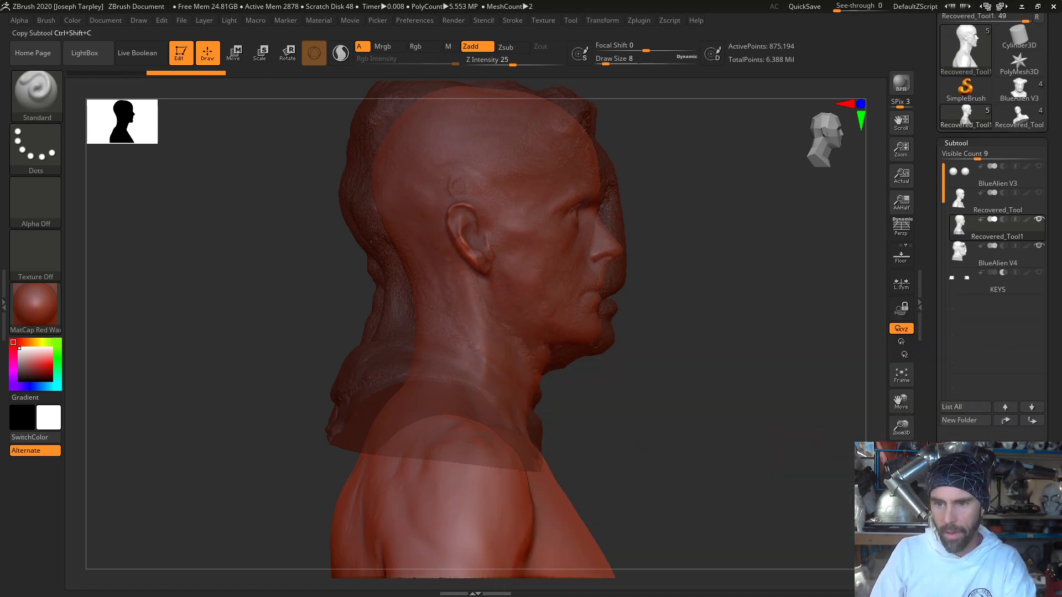
click(1019, 497)
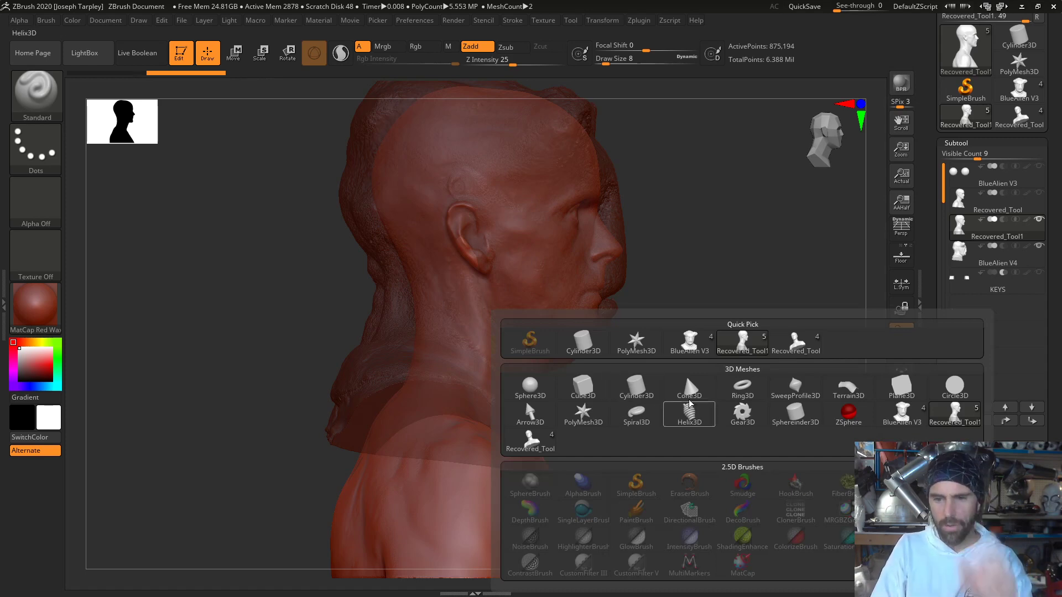
click(795, 412)
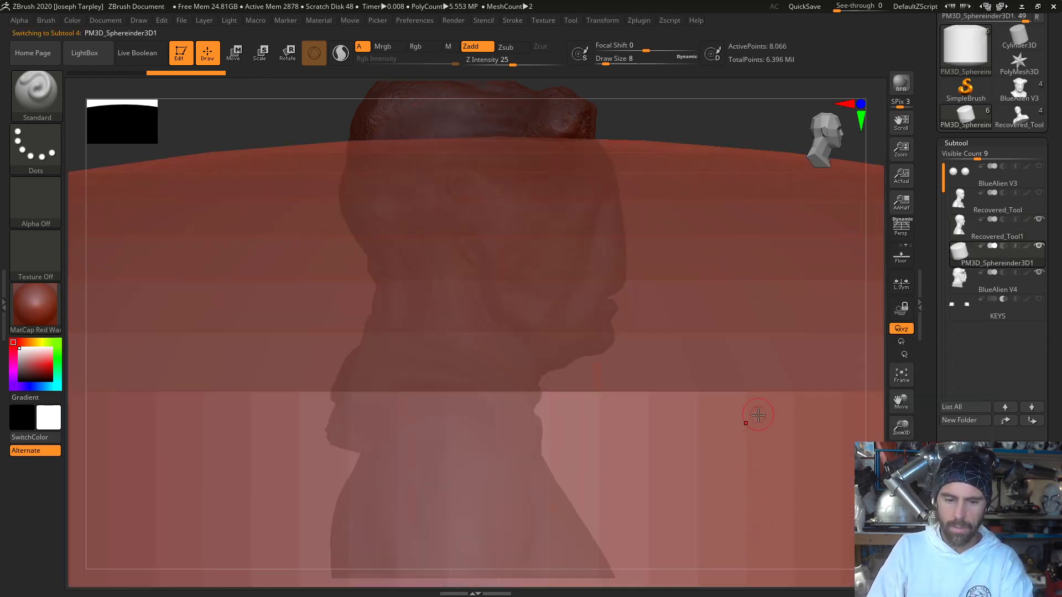
key(f)
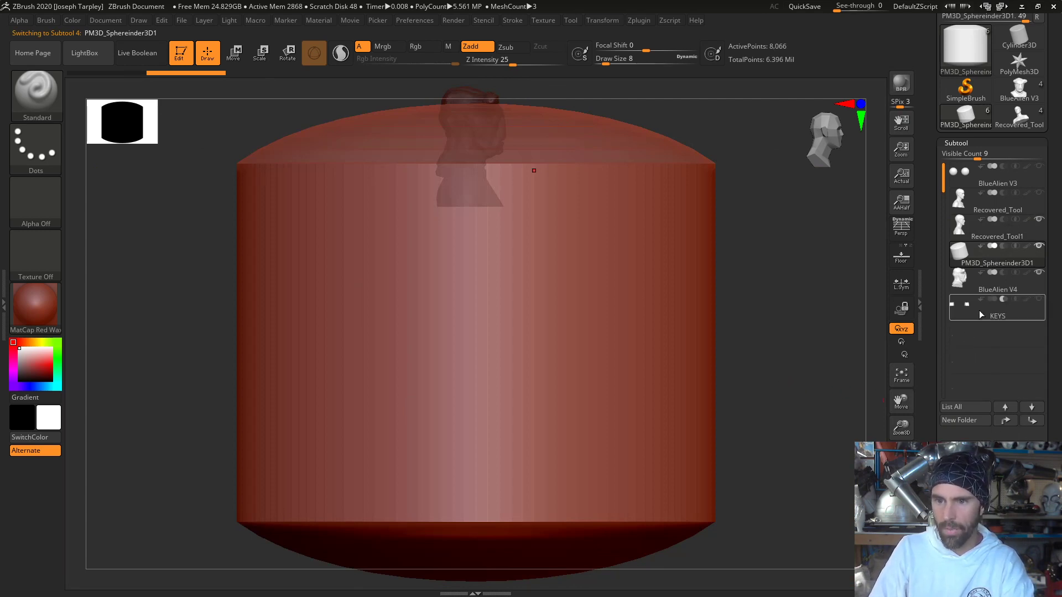
click(959, 519)
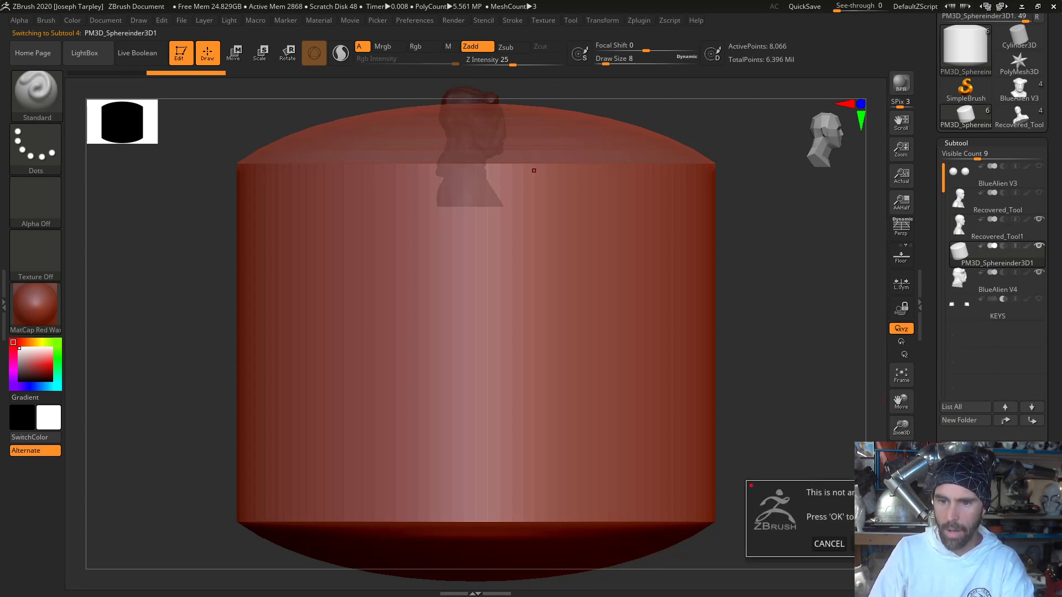
click(866, 544)
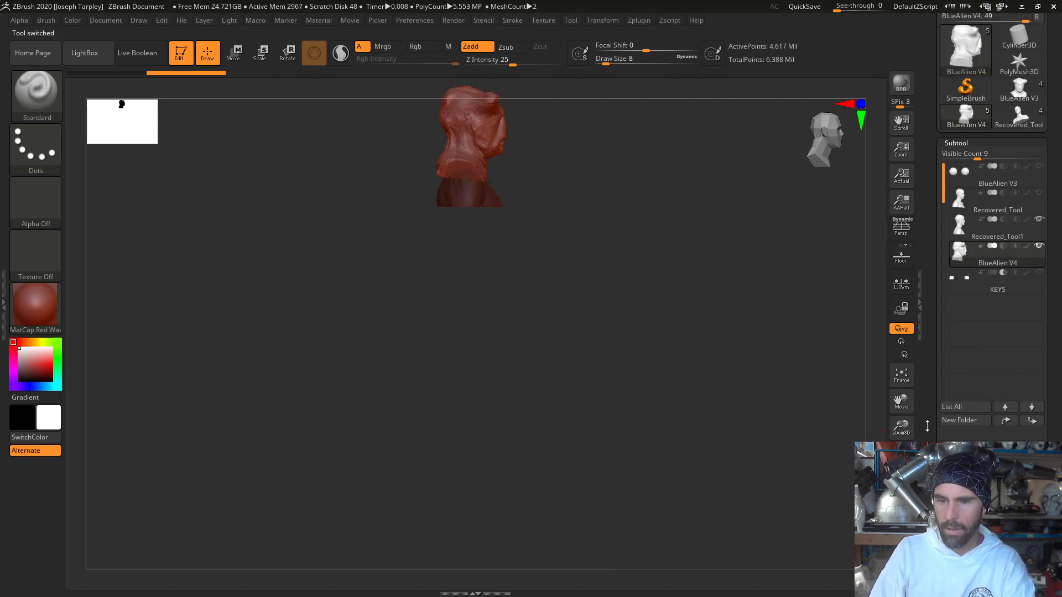
- Insert a Cylinder3D as a new subtool and scale it down slightly with the transform gizmo
click(1019, 492)
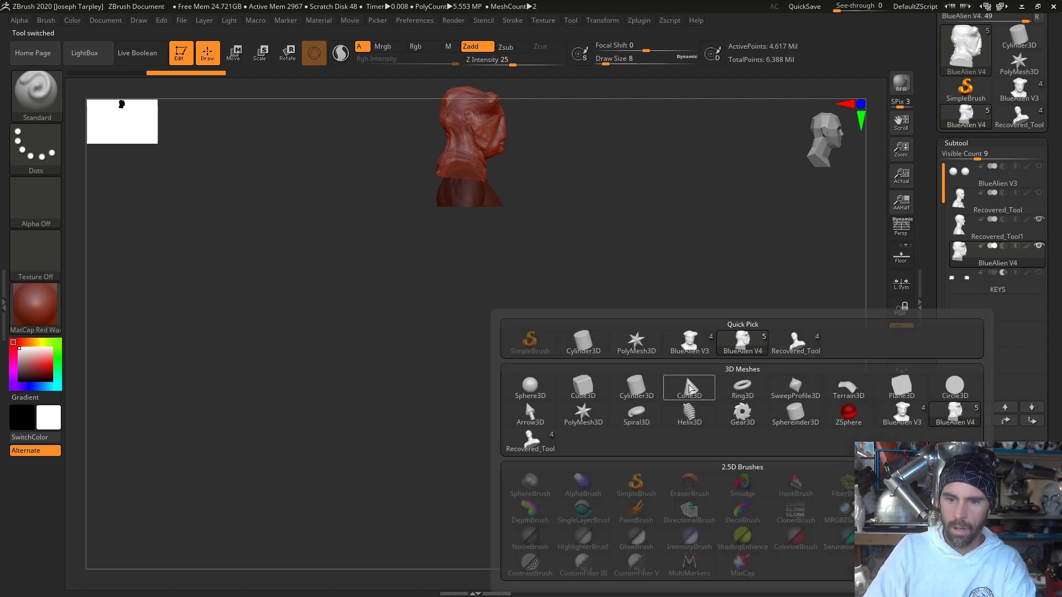
mouse_move(699, 393)
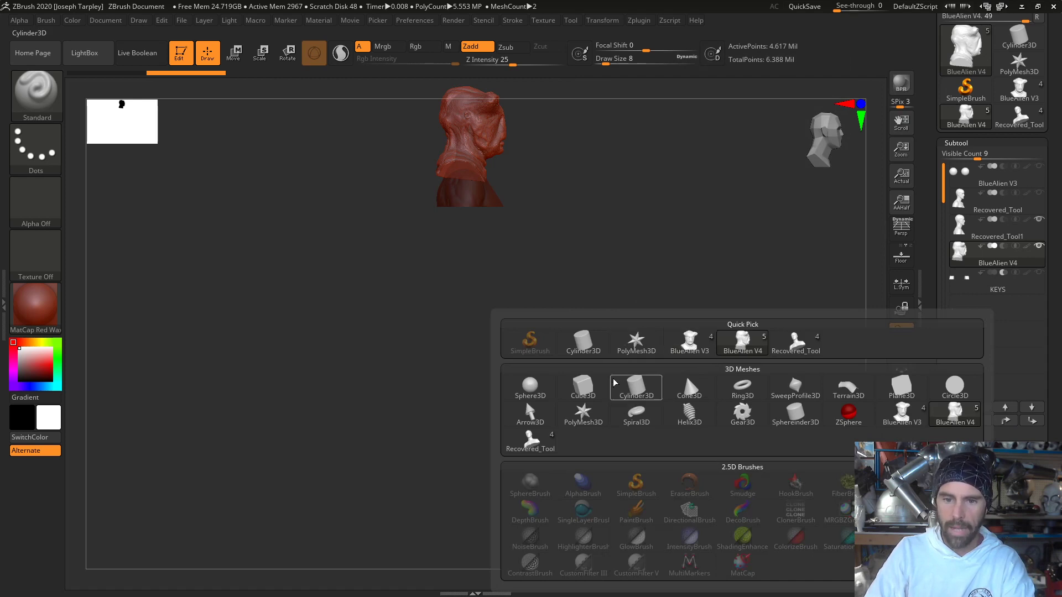
click(637, 389)
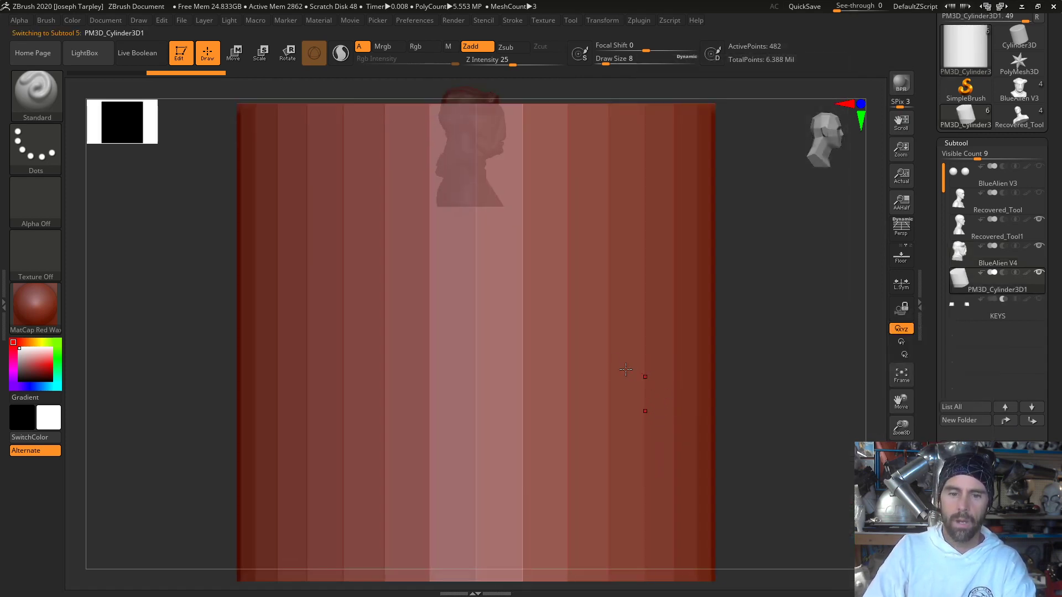
key(w)
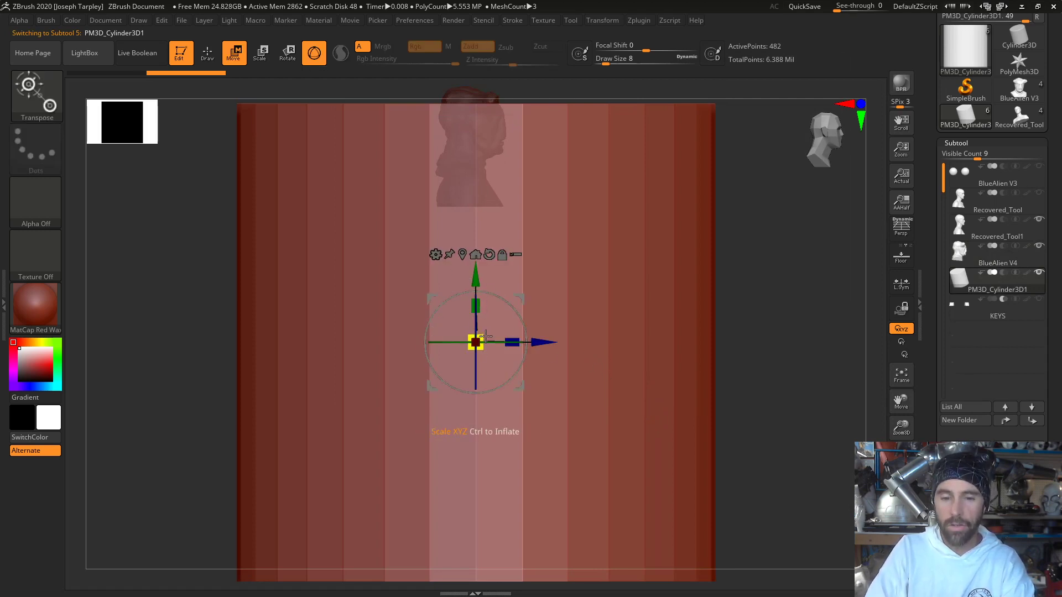
drag(482, 335, 514, 340)
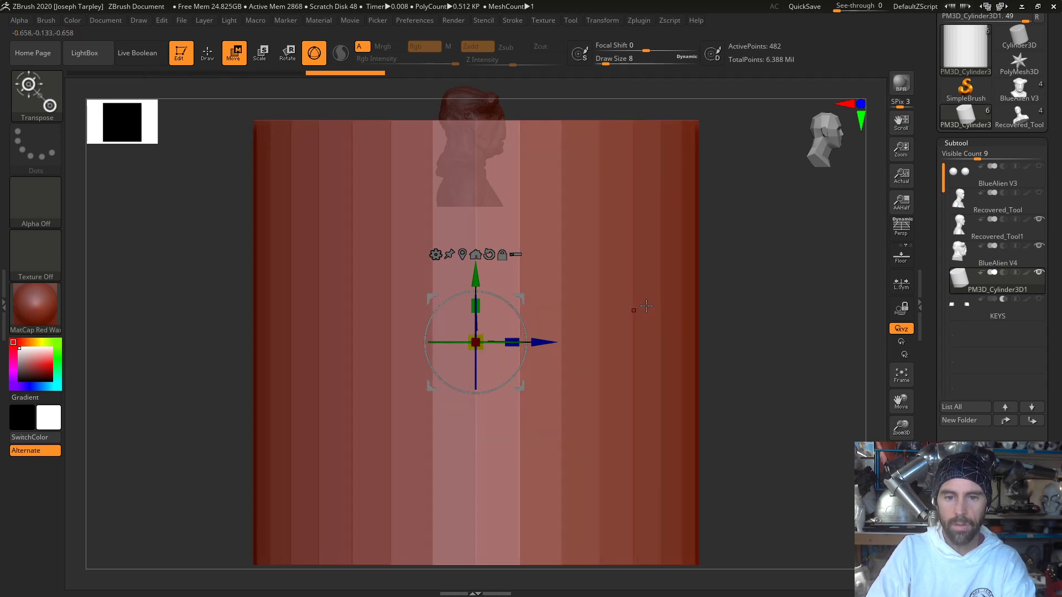
drag(759, 273, 754, 339)
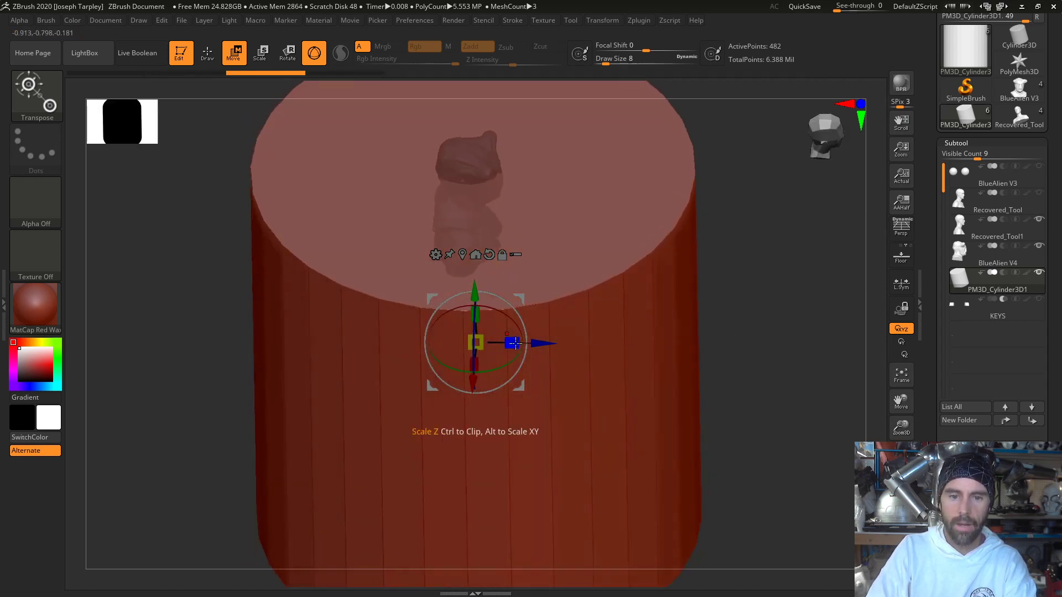
drag(514, 343, 613, 357)
key(ctrl+z)
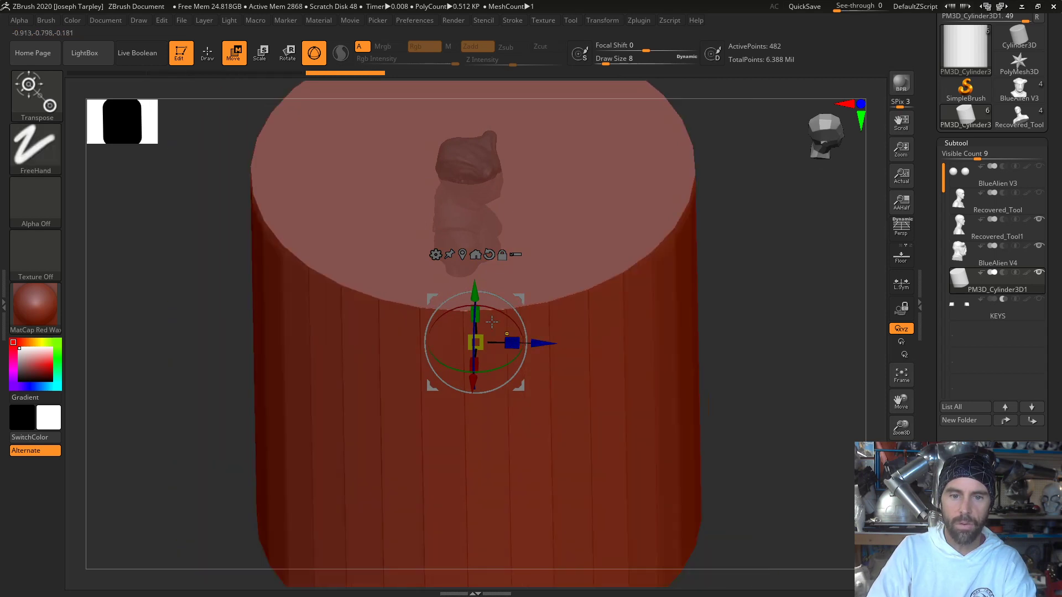
drag(476, 313, 476, 254)
key(ctrl+z)
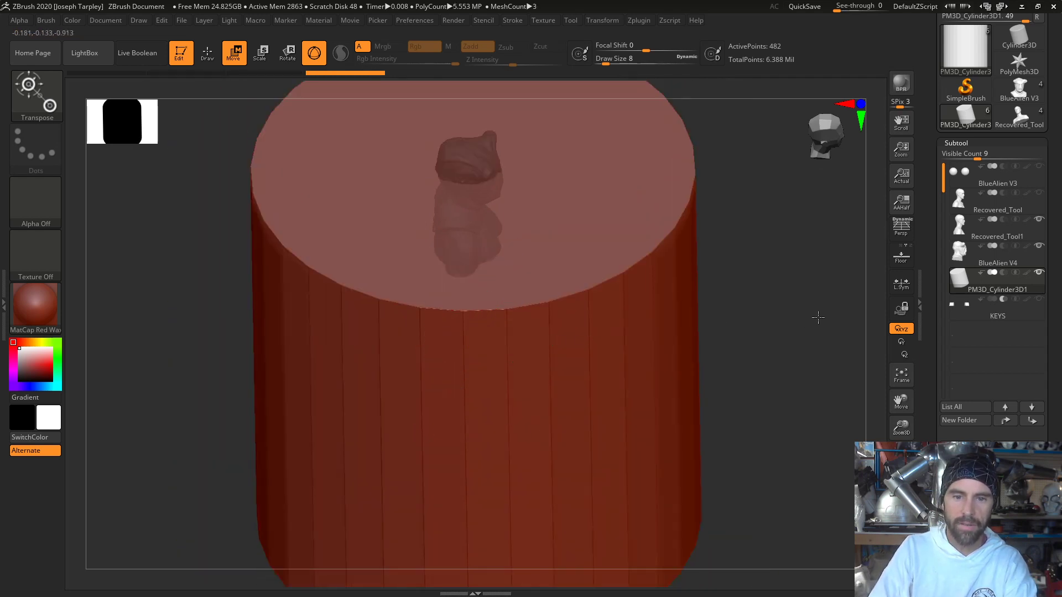
- Narrow the cylinder across its X and Z axes into a thin rod and rotate it to lie horizontally, front to back
drag(818, 316, 807, 382)
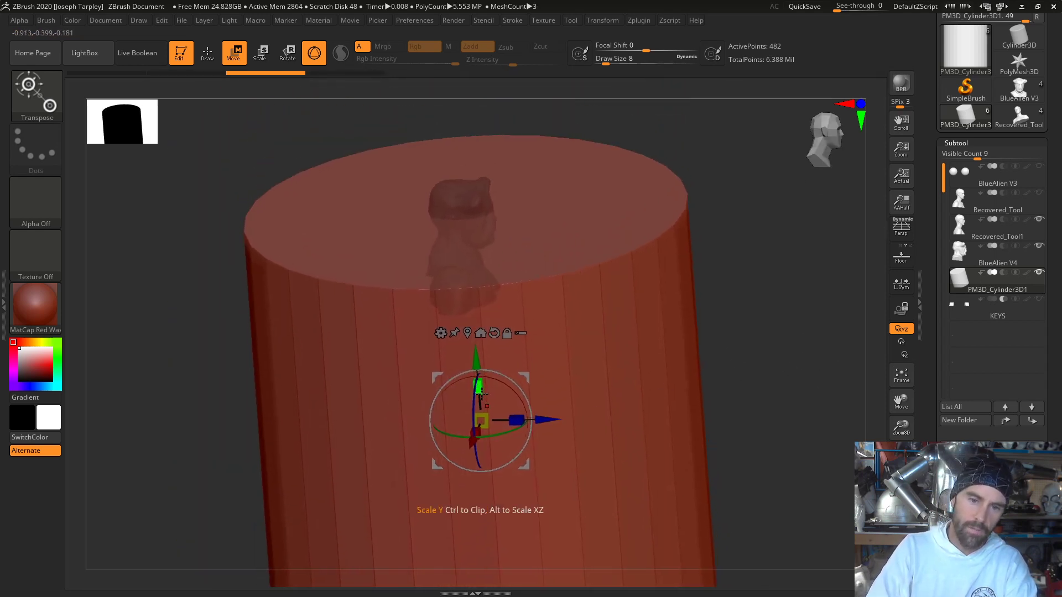
drag(478, 389, 458, 295)
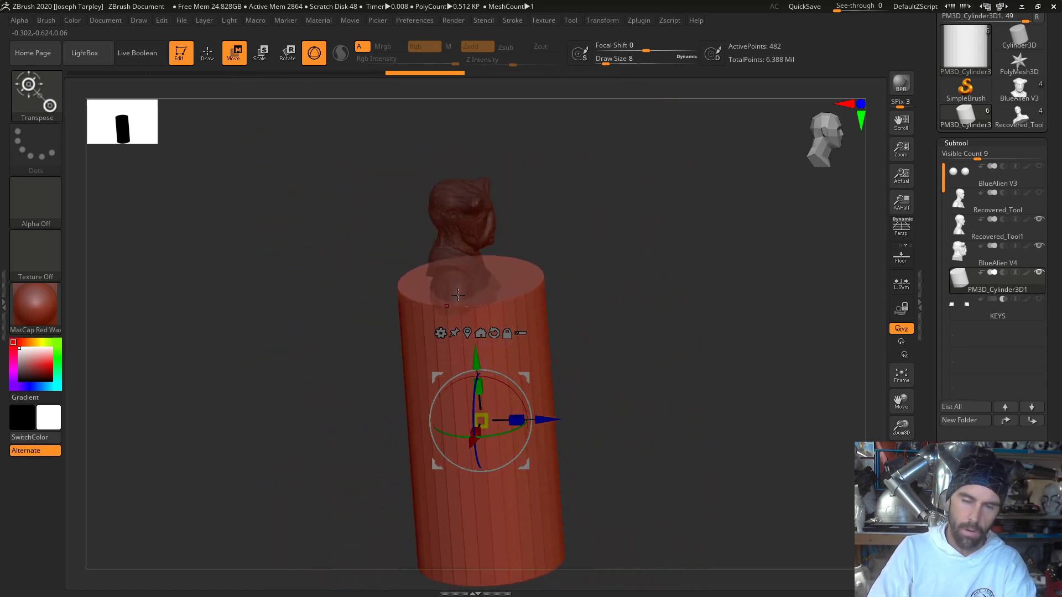
drag(480, 386, 474, 494)
shift+drag(638, 343, 642, 308)
drag(514, 383, 545, 486)
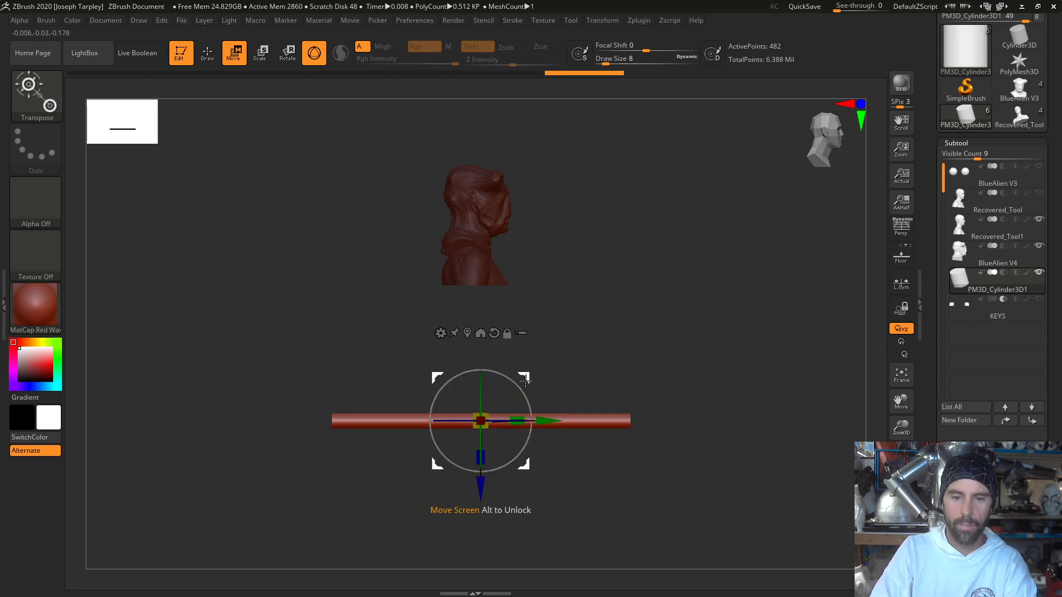
- Move the rod up to the front of the mask's face and scale it down uniformly
drag(526, 381, 554, 155)
key(f)
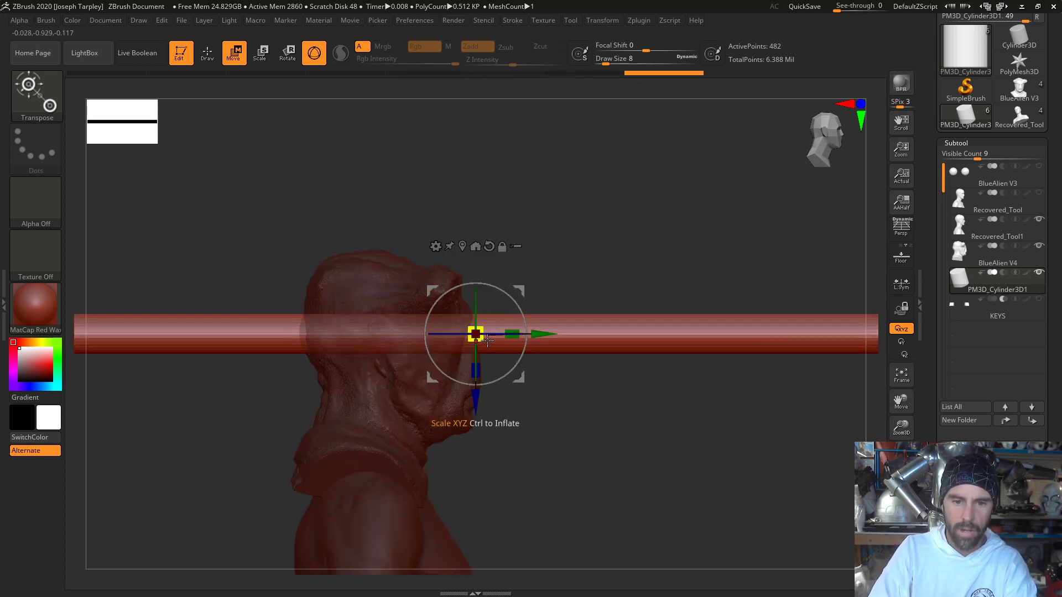
drag(479, 337, 381, 235)
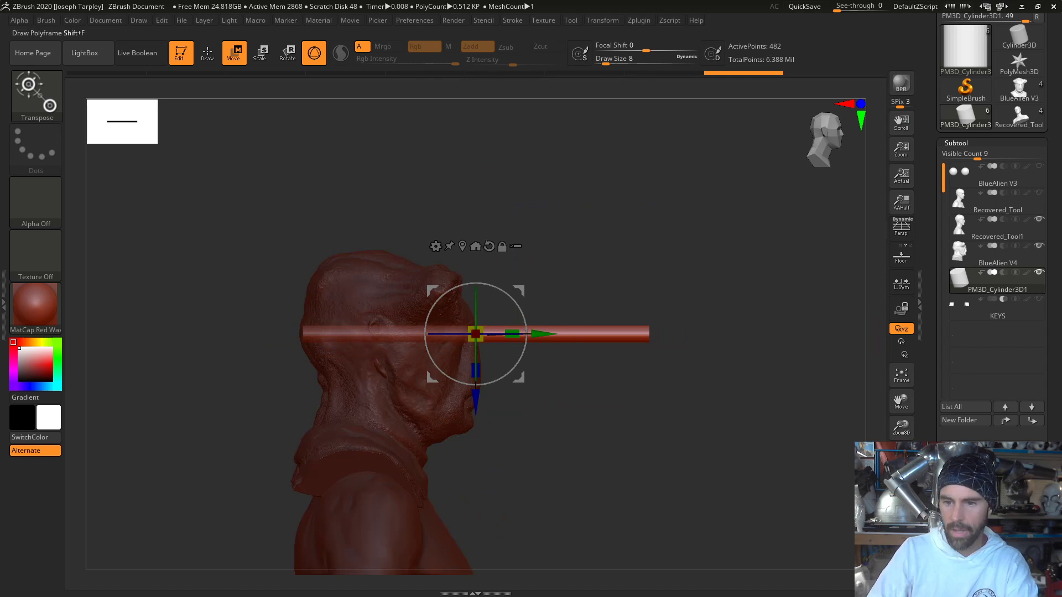
- Hide the BlueAlien V4 mask, align the rod with the lifecast's eye level in side view and scale it down further
click(1039, 247)
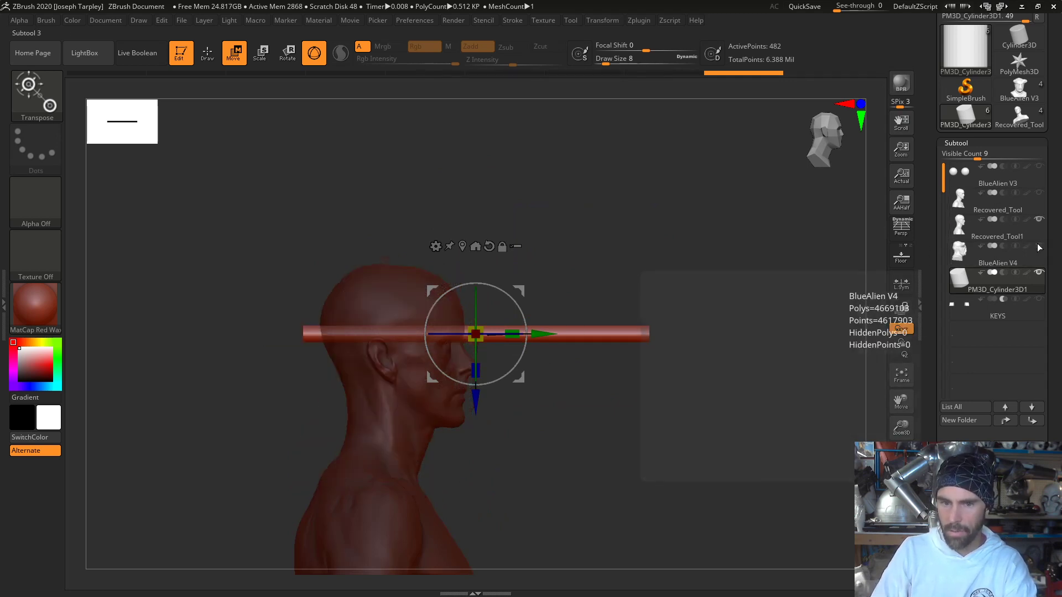
drag(525, 288, 516, 299)
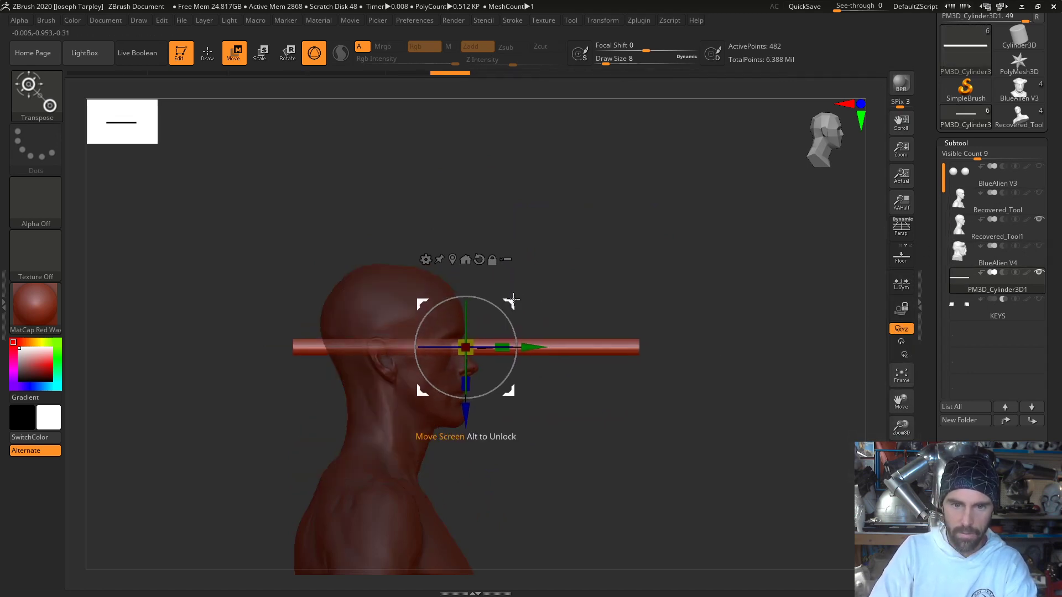
key(f)
drag(476, 218, 423, 260)
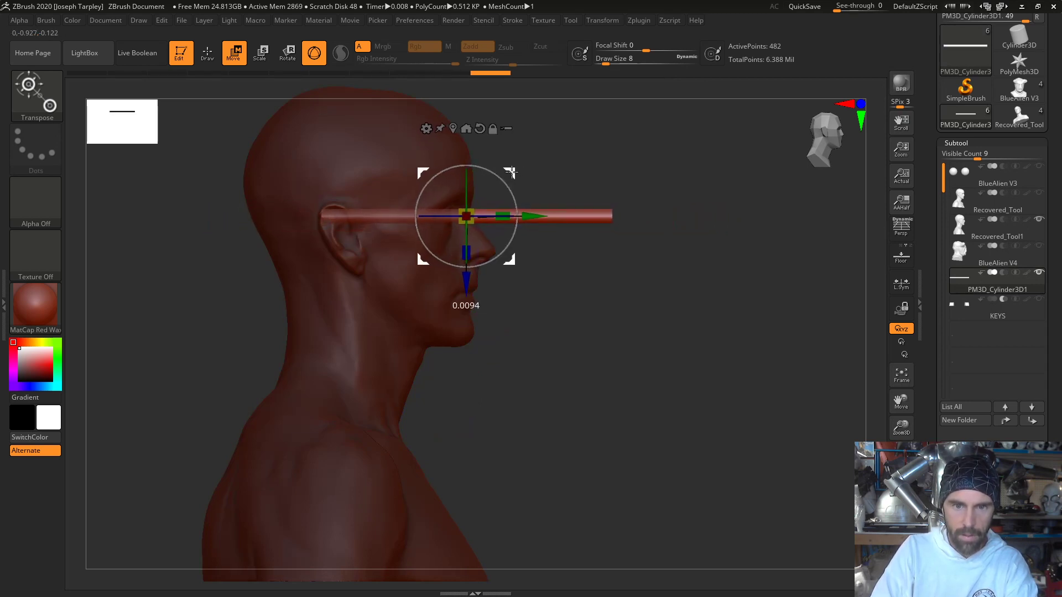
alt+drag(581, 158, 507, 434)
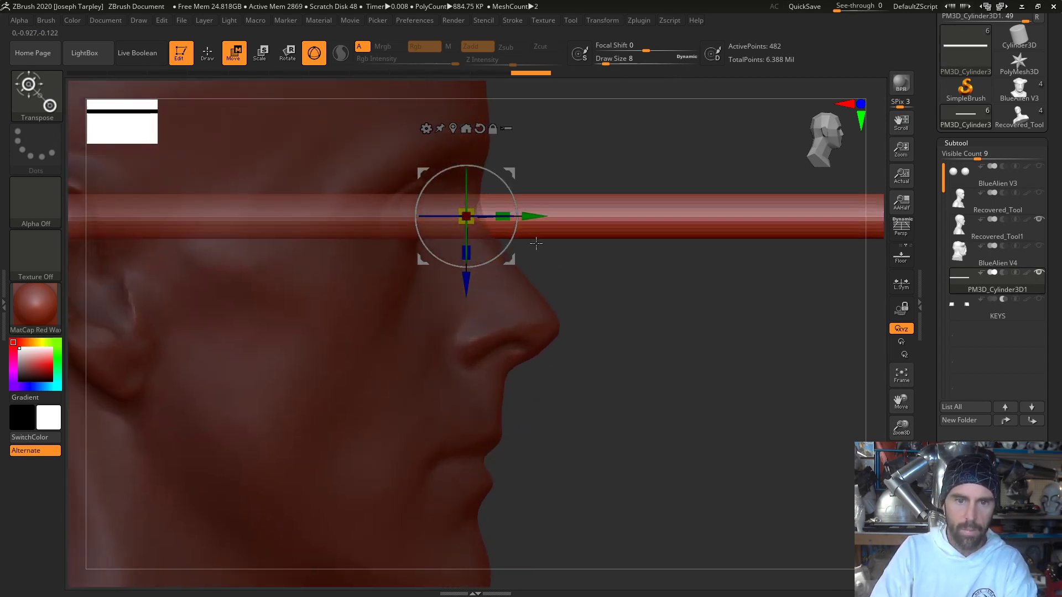
drag(514, 169, 516, 167)
drag(469, 211, 430, 265)
- Shift the rod sideways from the nose bridge onto the lifecast's right eye in front view
drag(757, 395, 695, 397)
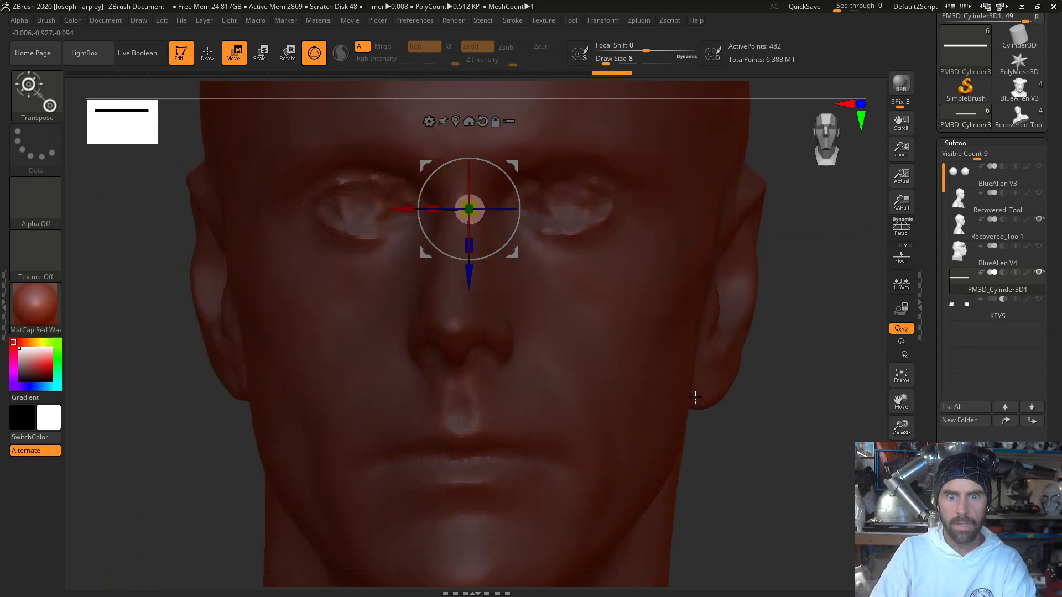
drag(419, 223, 310, 223)
key(f)
key(f)
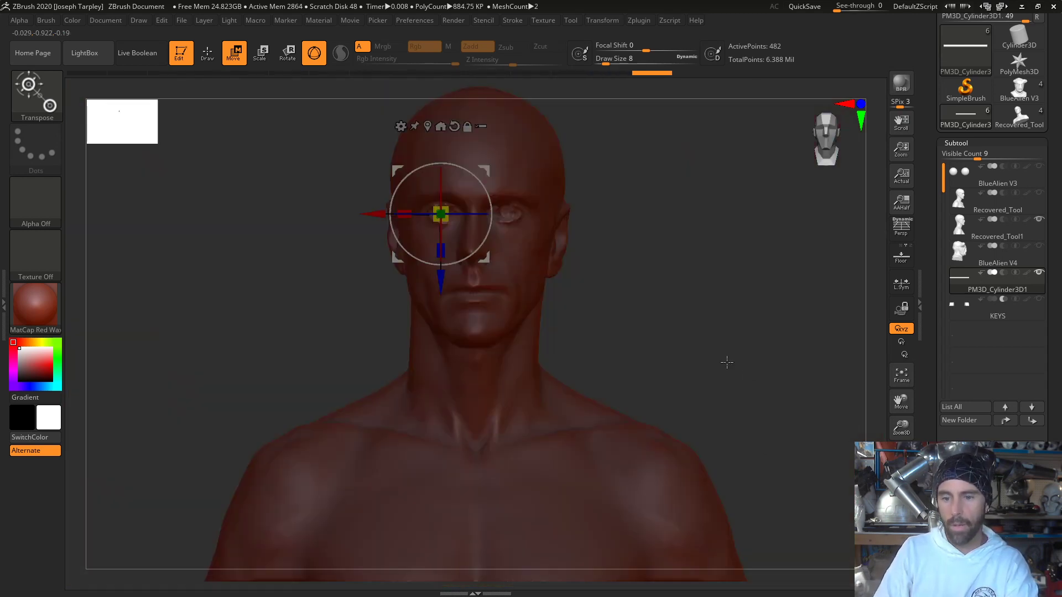
- Mirror and weld the rod's geometry so that a matching rod sits on the lifecast's left eye
scroll(928, 427, down, 8)
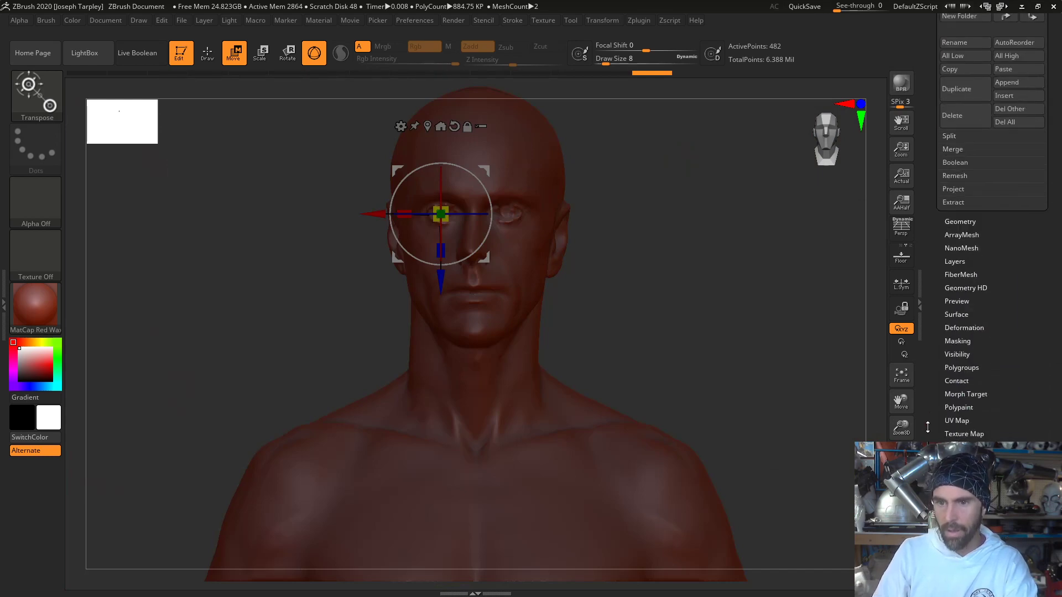
click(962, 222)
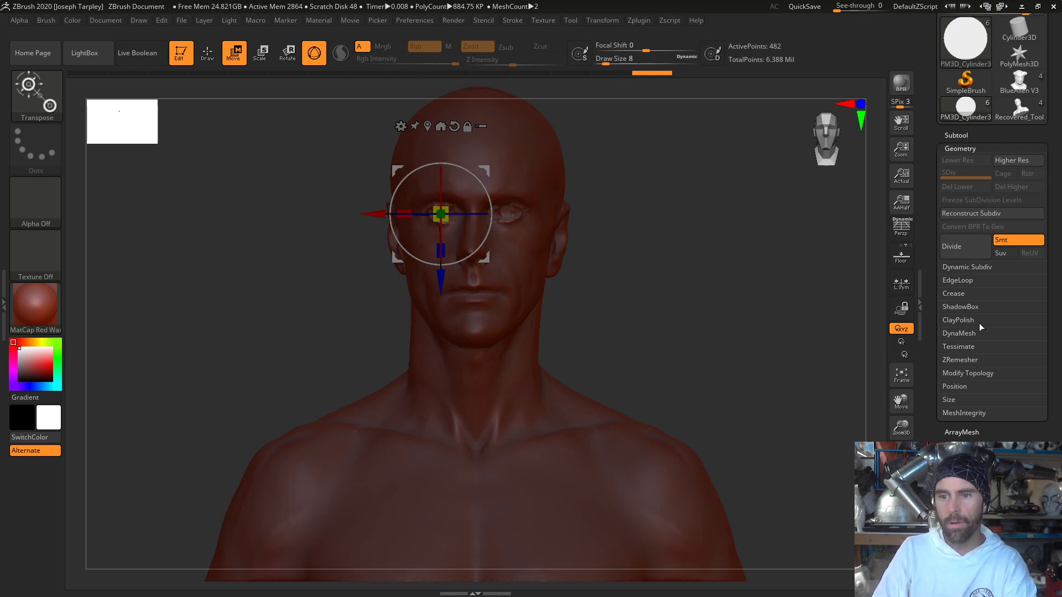
click(975, 374)
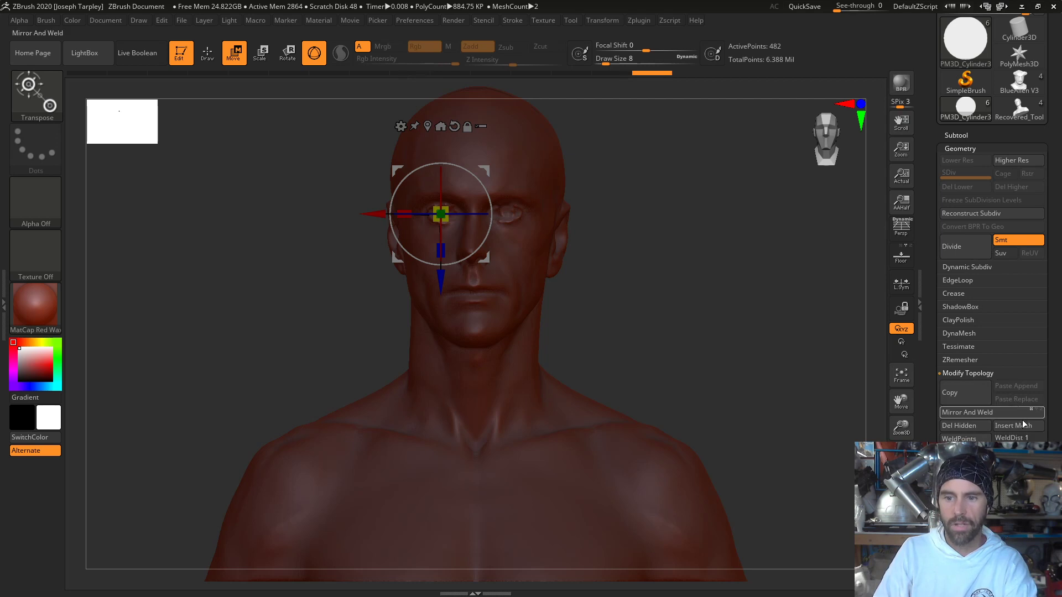
click(980, 412)
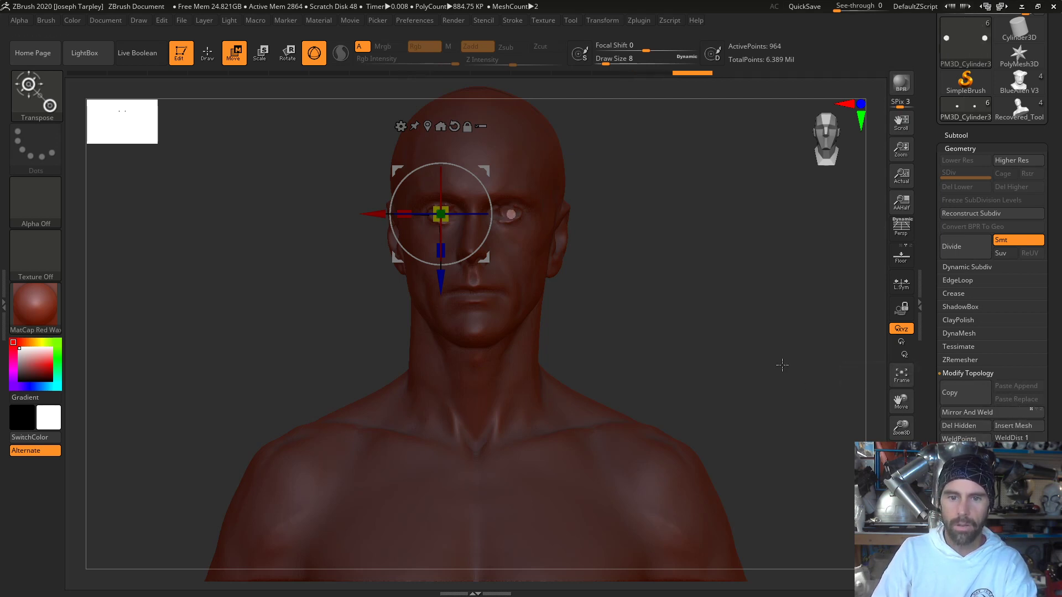
- Inspect the pair of eye rods up close, make BlueAlien V4 the active subtool and frame it in front view
mouse_move(782, 365)
mouse_down()
mouse_move(782, 332)
mouse_move(784, 370)
mouse_up()
ctrl+right_drag(740, 271, 716, 460)
alt+right_drag(843, 425, 696, 123)
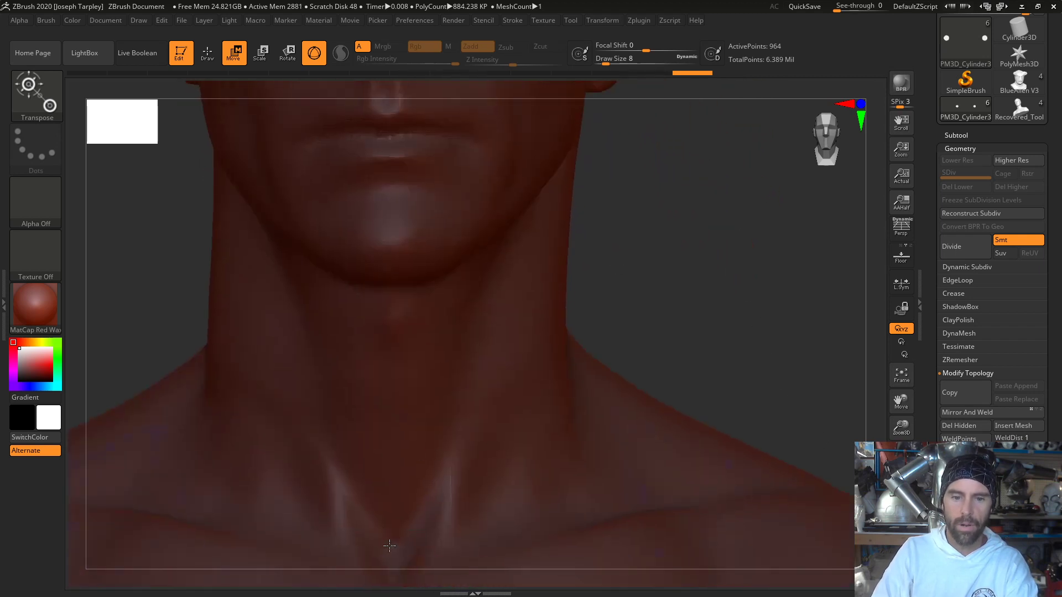
alt+right_drag(741, 235, 763, 490)
alt+right_drag(751, 343, 808, 408)
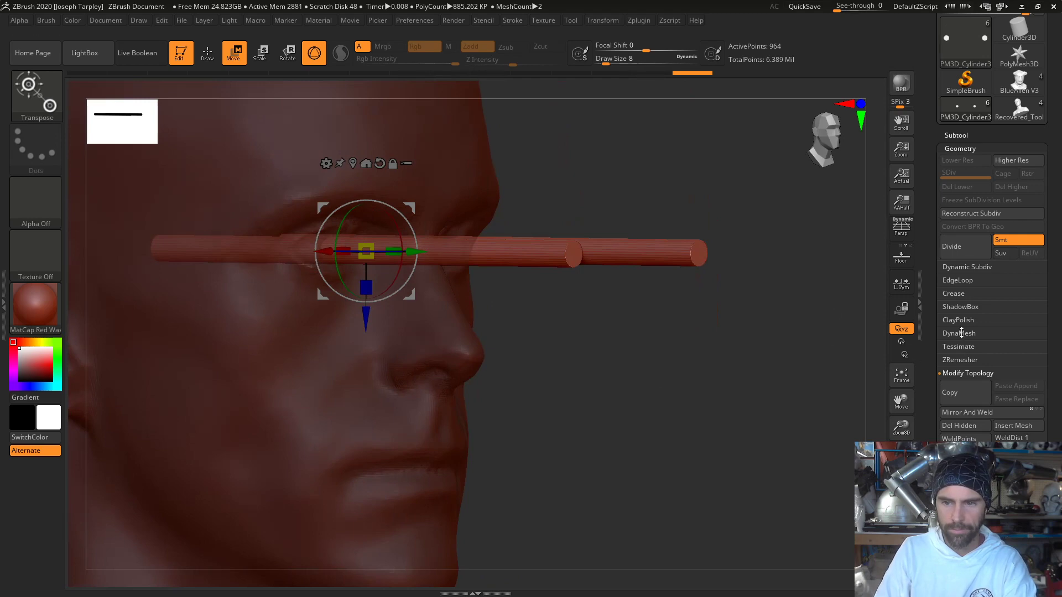
click(961, 135)
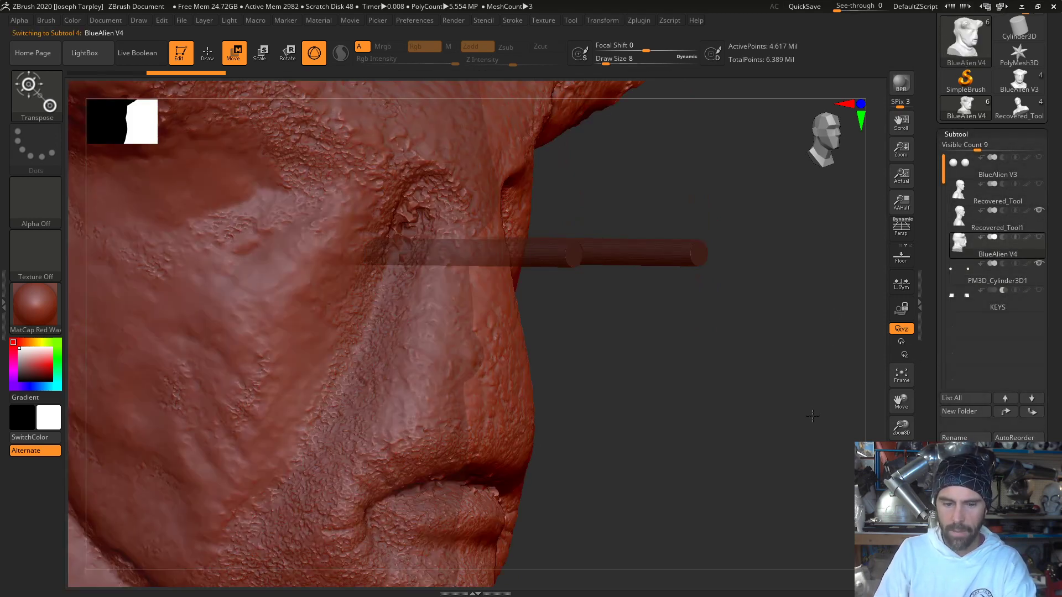
shift+right_drag(812, 416, 779, 430)
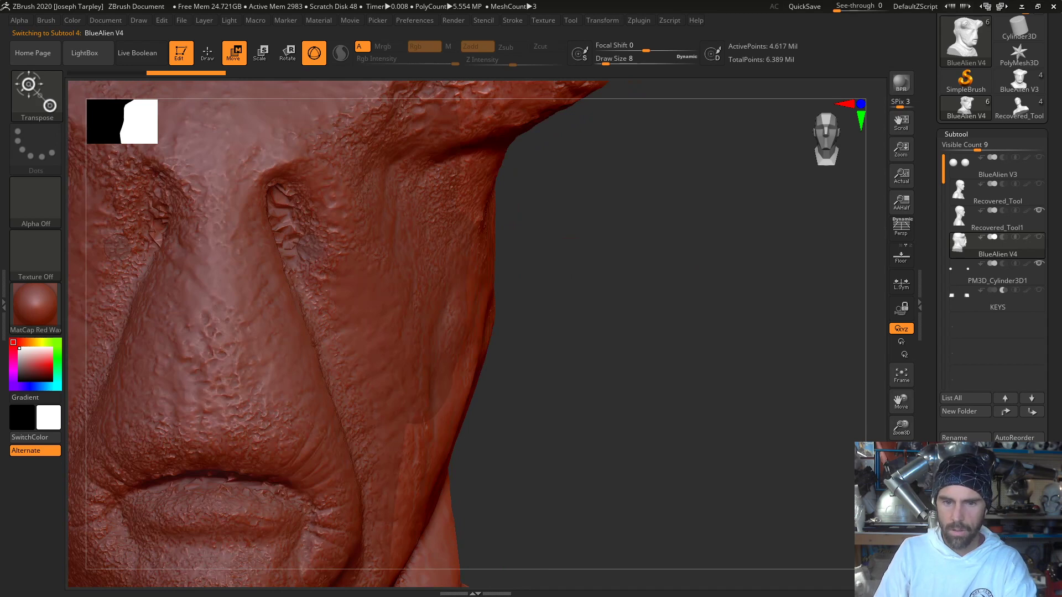
key(f)
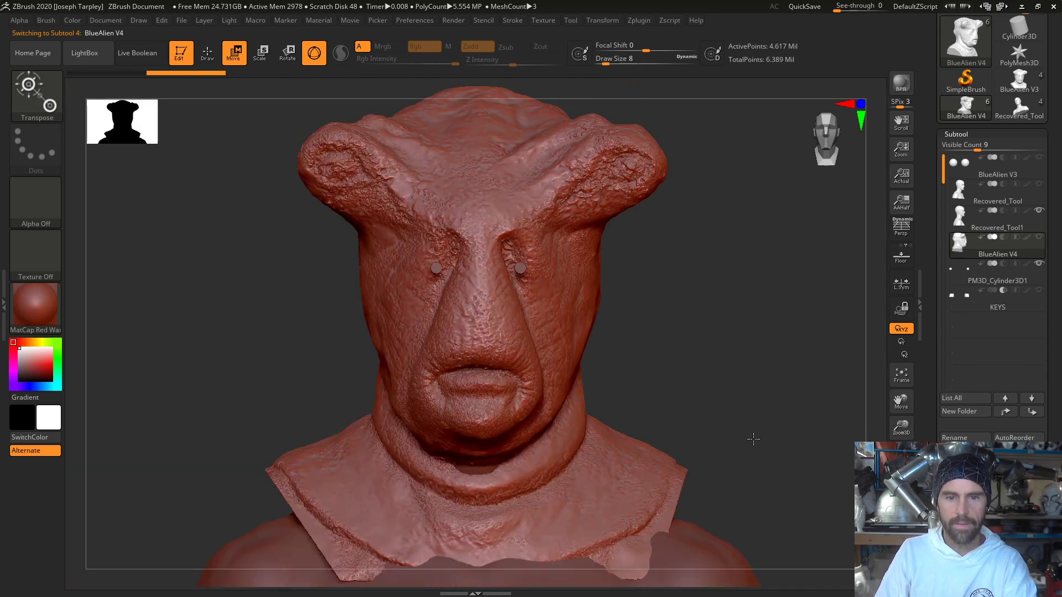
click(552, 292)
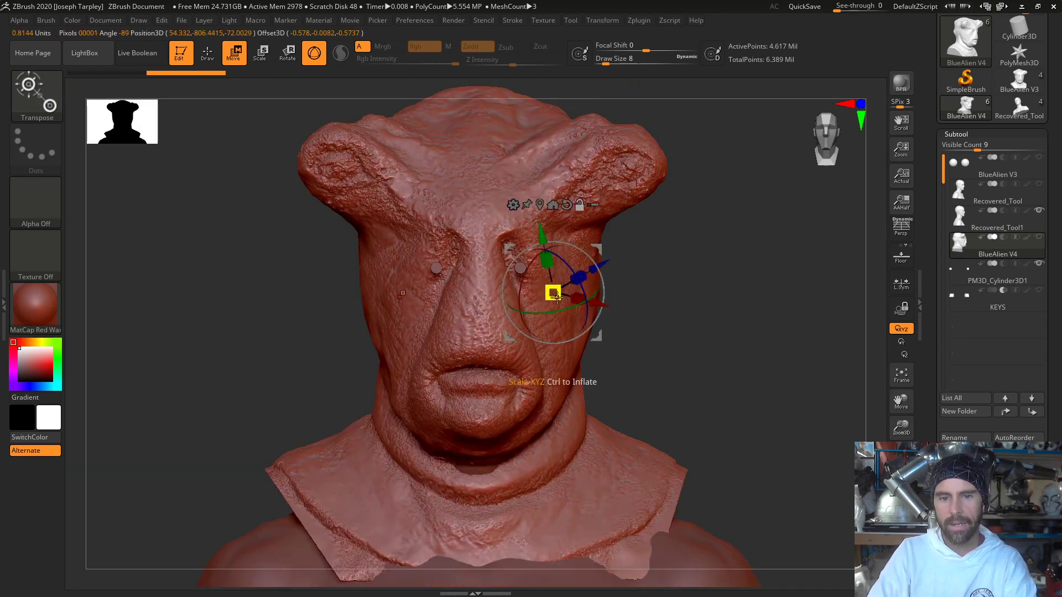
key(ctrl+z)
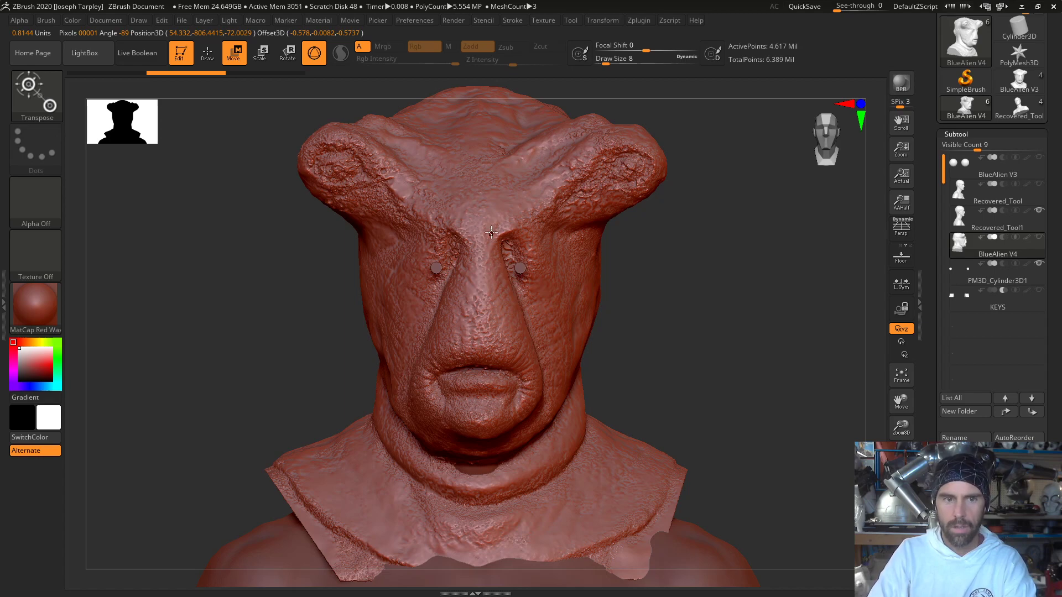
mouse_move(672, 300)
mouse_down()
mouse_move(736, 315)
mouse_move(711, 277)
mouse_move(722, 299)
mouse_move(723, 256)
mouse_move(749, 299)
mouse_move(750, 326)
mouse_move(736, 307)
mouse_up()
key(q)
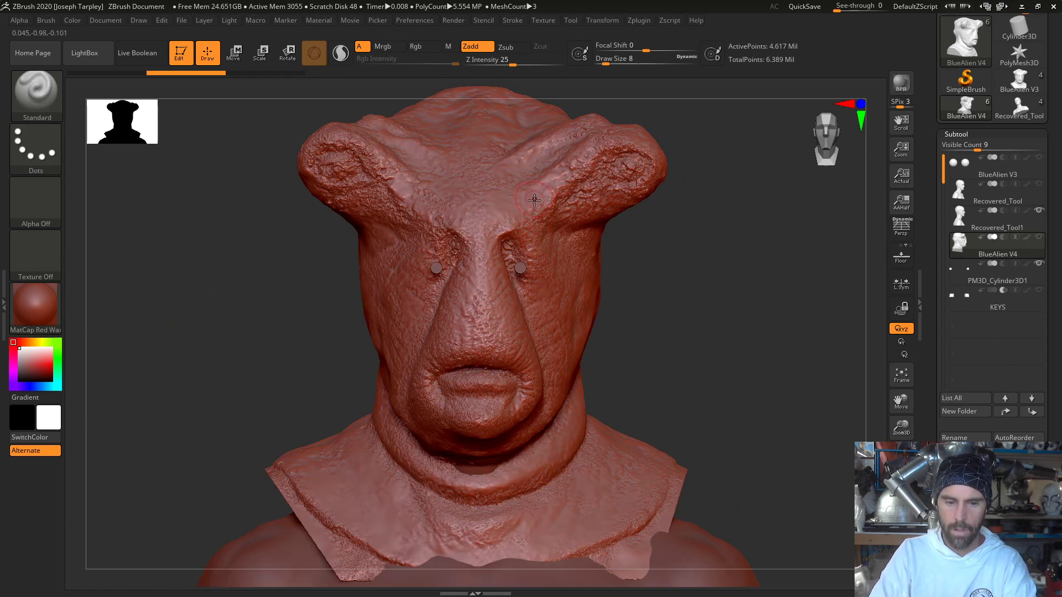
key(w)
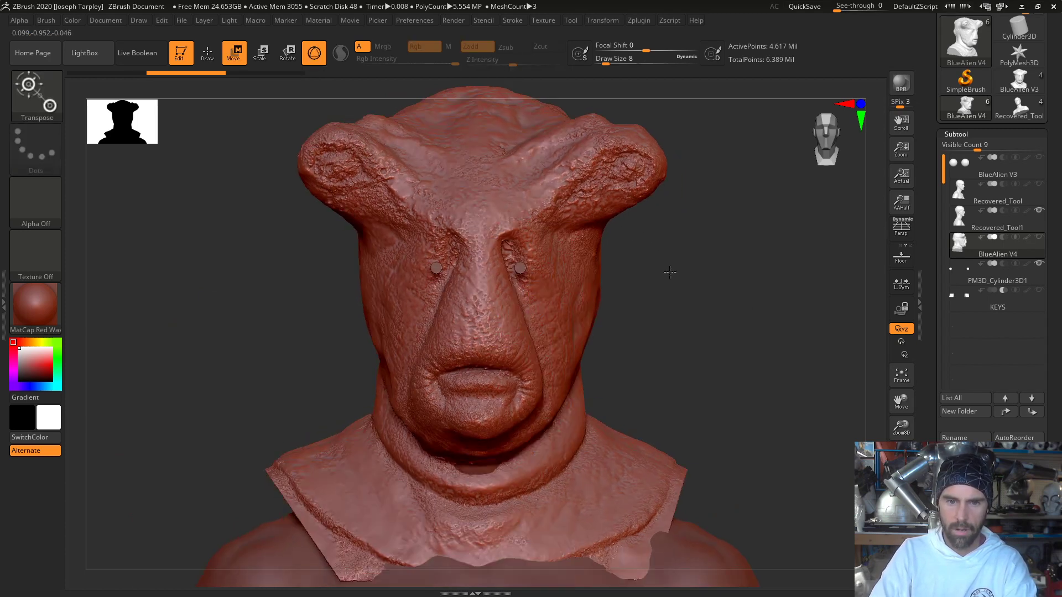
- Centre the transform gizmo on the BlueAlien V4 mask and straighten it to the world axes
alt+right_drag(668, 266, 647, 266)
ctrl+right_drag(647, 266, 715, 271)
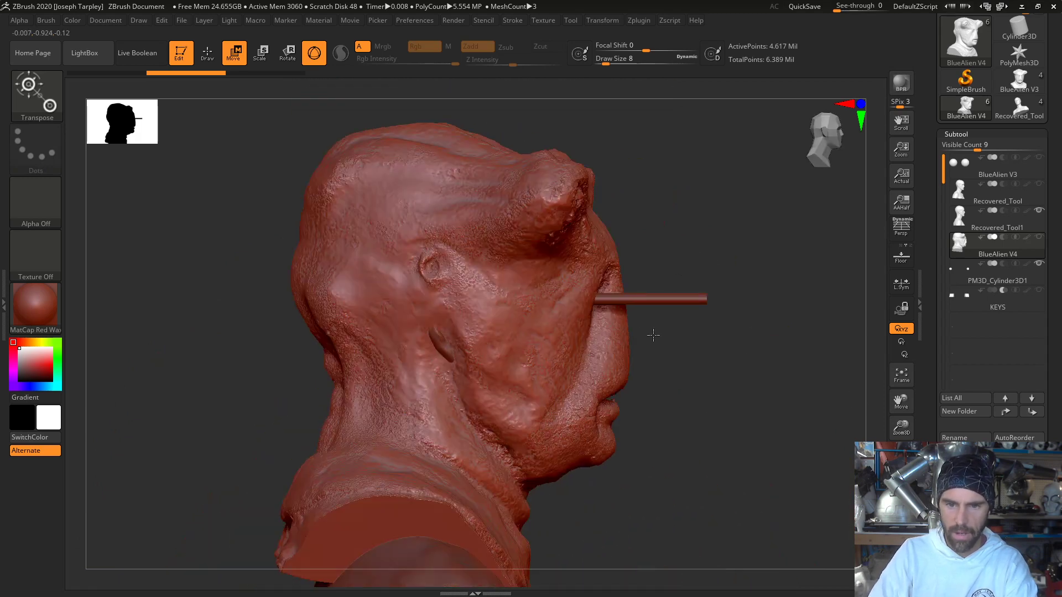
alt+click(563, 271)
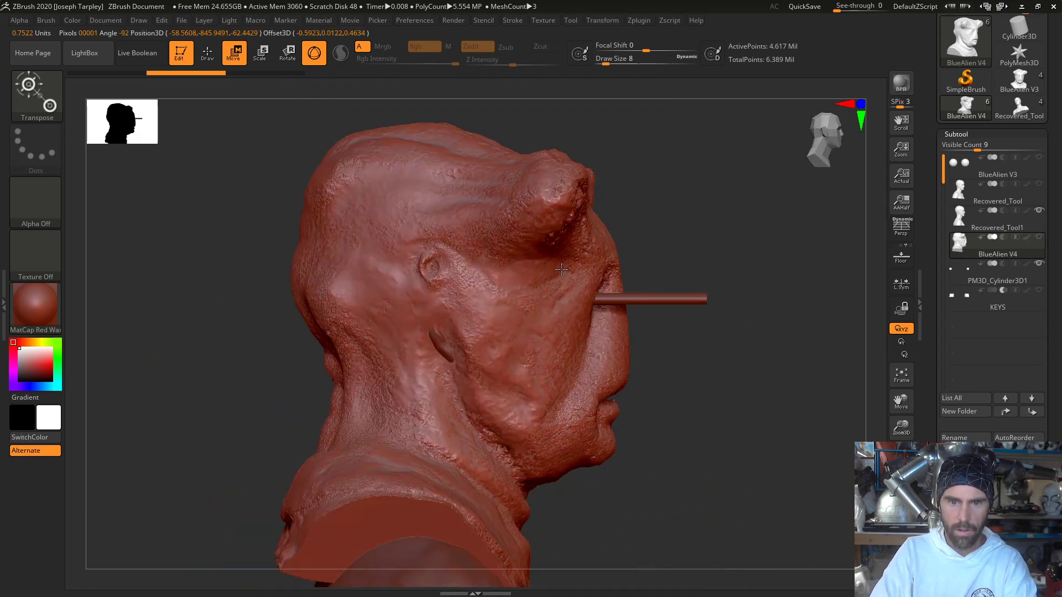
alt+click(469, 274)
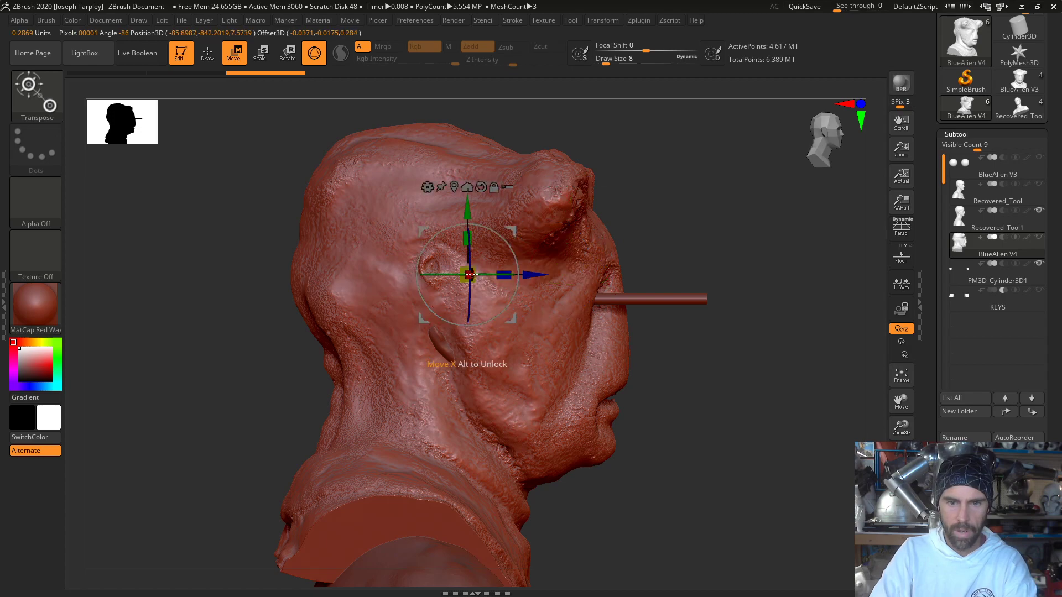
click(454, 186)
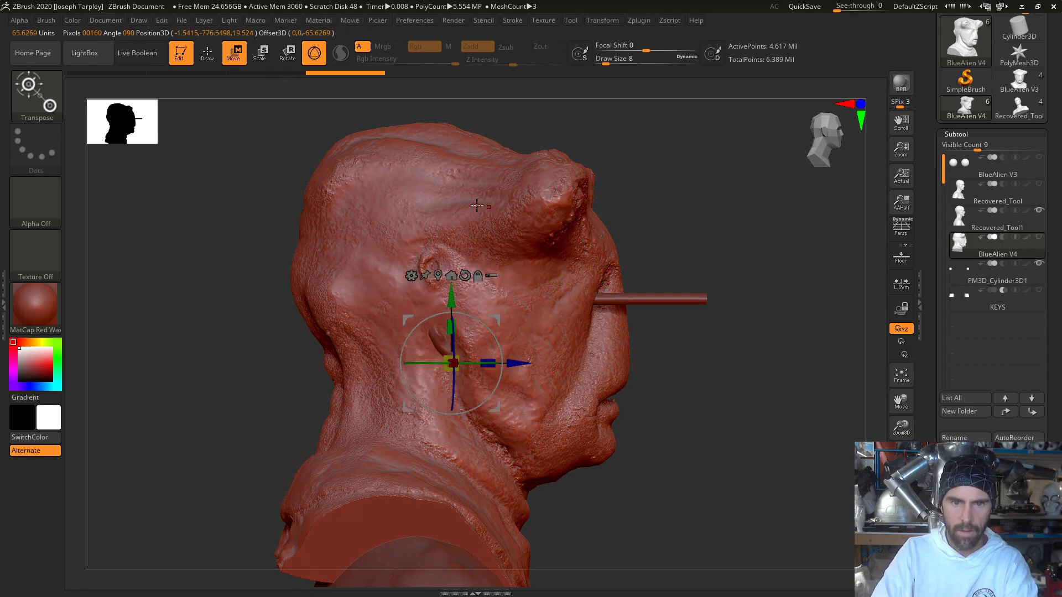
drag(671, 209, 609, 219)
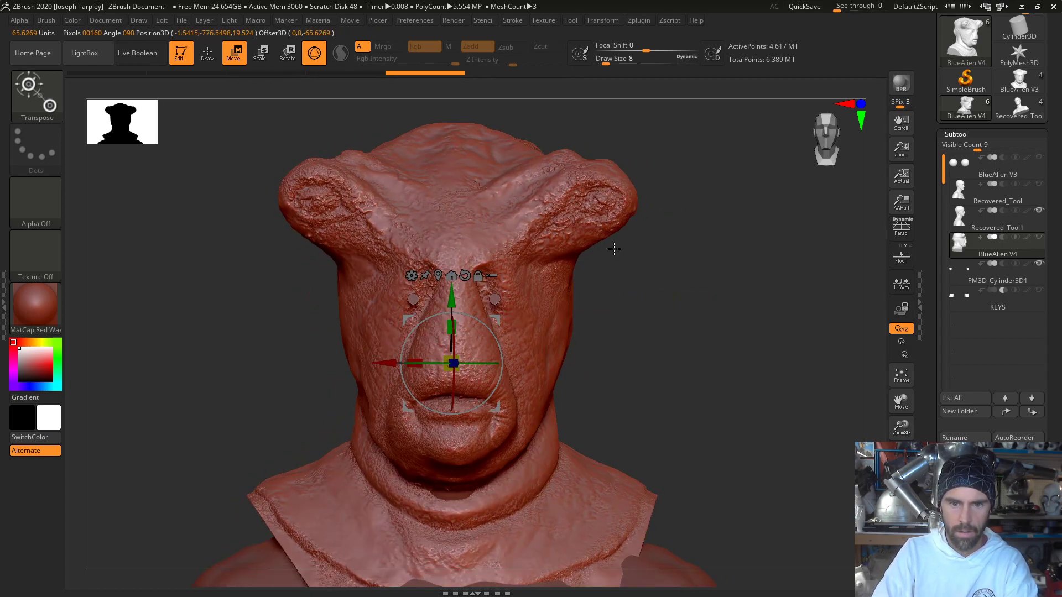
click(478, 276)
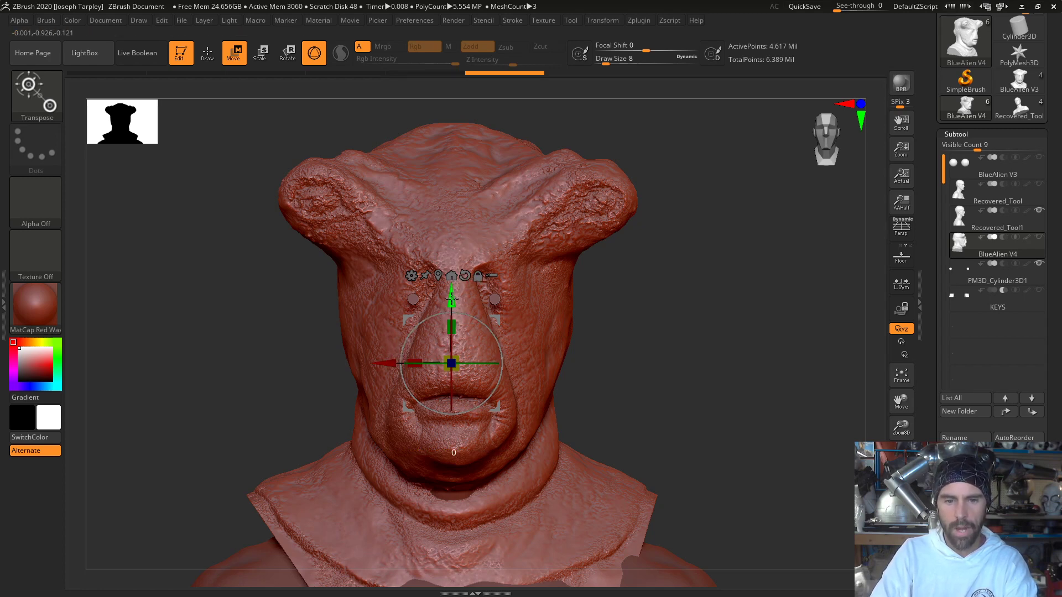
drag(452, 299, 455, 314)
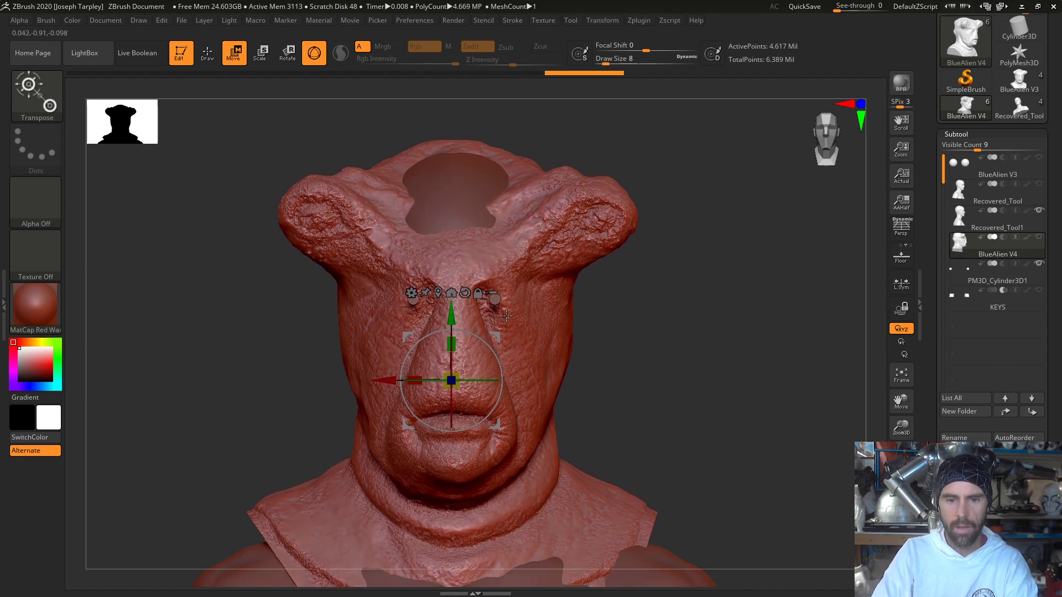
mouse_move(611, 331)
mouse_down()
mouse_move(635, 333)
mouse_move(611, 329)
mouse_up()
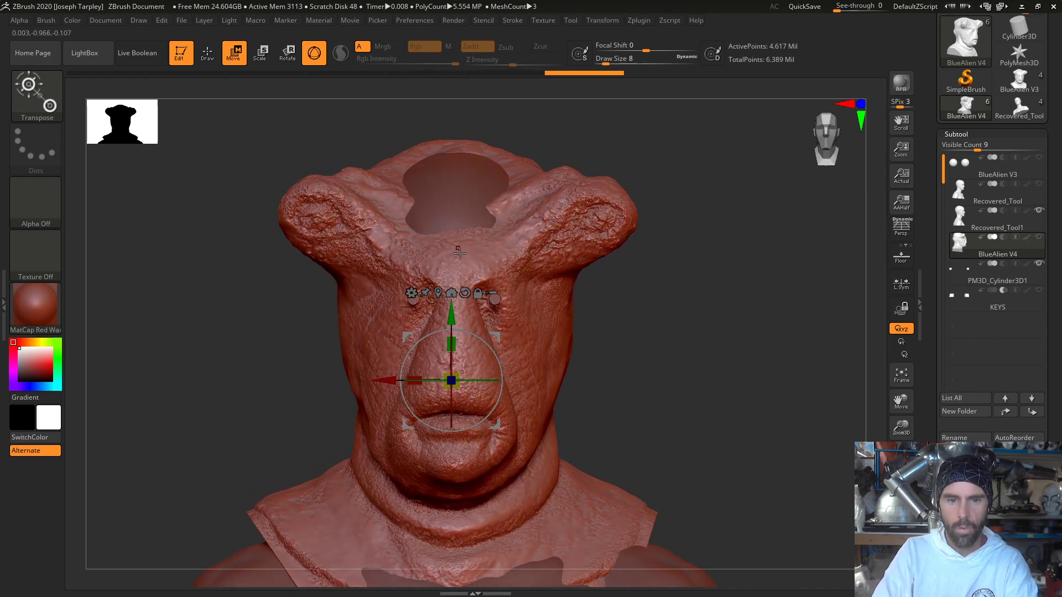
drag(453, 306, 453, 288)
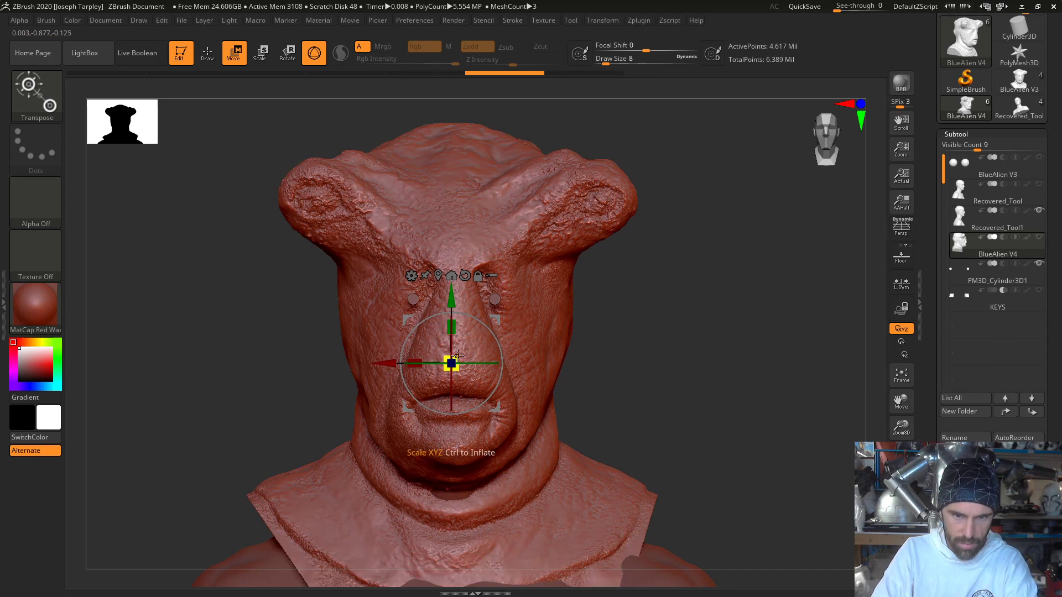
- Scale the BlueAlien V4 mask up slightly and lower it to bring its eye sockets level with the two rods
mouse_move(457, 356)
mouse_down()
mouse_move(451, 362)
mouse_move(462, 355)
mouse_up()
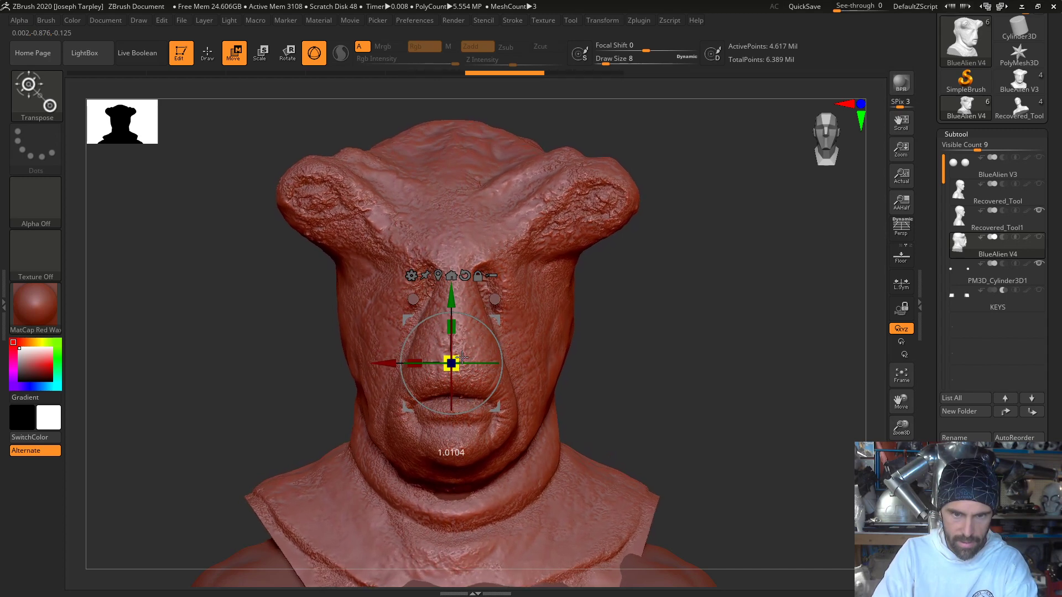
drag(454, 298, 455, 314)
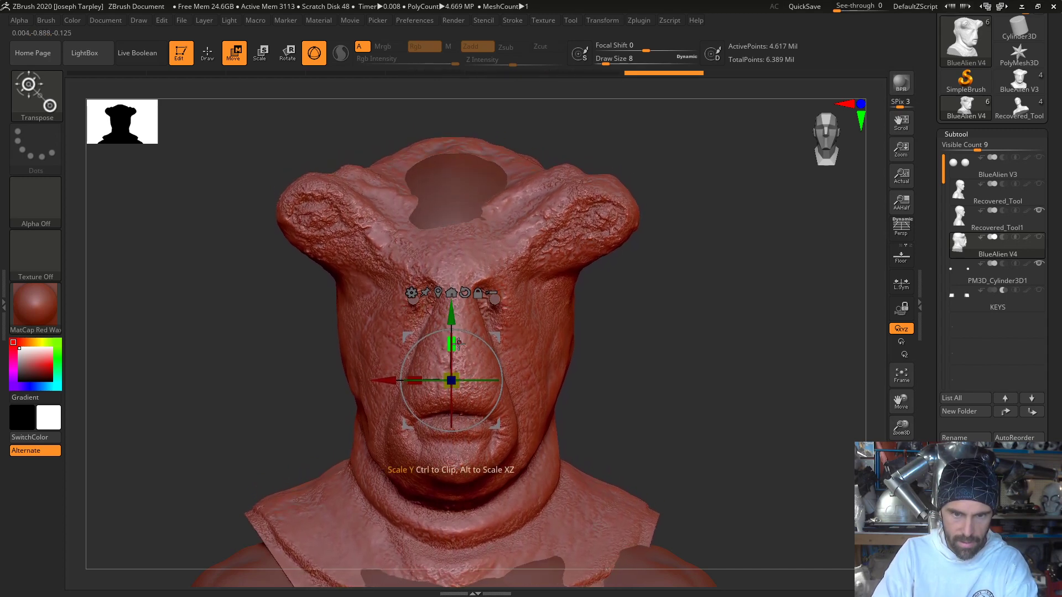
drag(462, 371, 457, 339)
drag(459, 389, 458, 392)
drag(457, 330, 457, 325)
- Move the mask forward over the lifecast in side view and nudge it slightly toward the lifecast's left in front view
drag(213, 368, 267, 384)
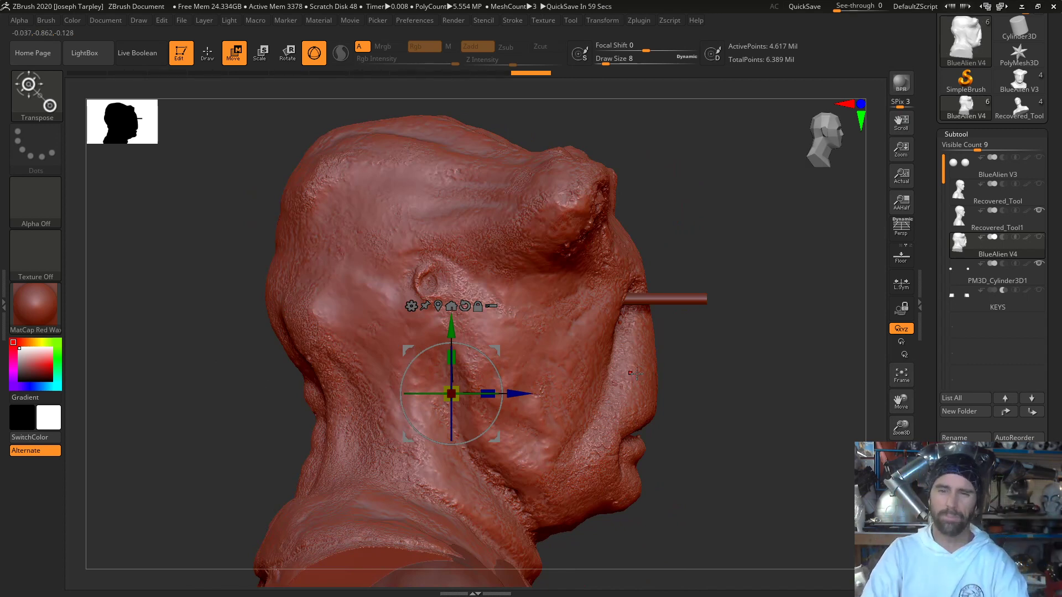
mouse_move(757, 362)
alt+mouse_down()
mouse_move(734, 315)
mouse_move(705, 305)
mouse_move(728, 331)
mouse_move(732, 276)
mouse_move(682, 339)
alt+mouse_up()
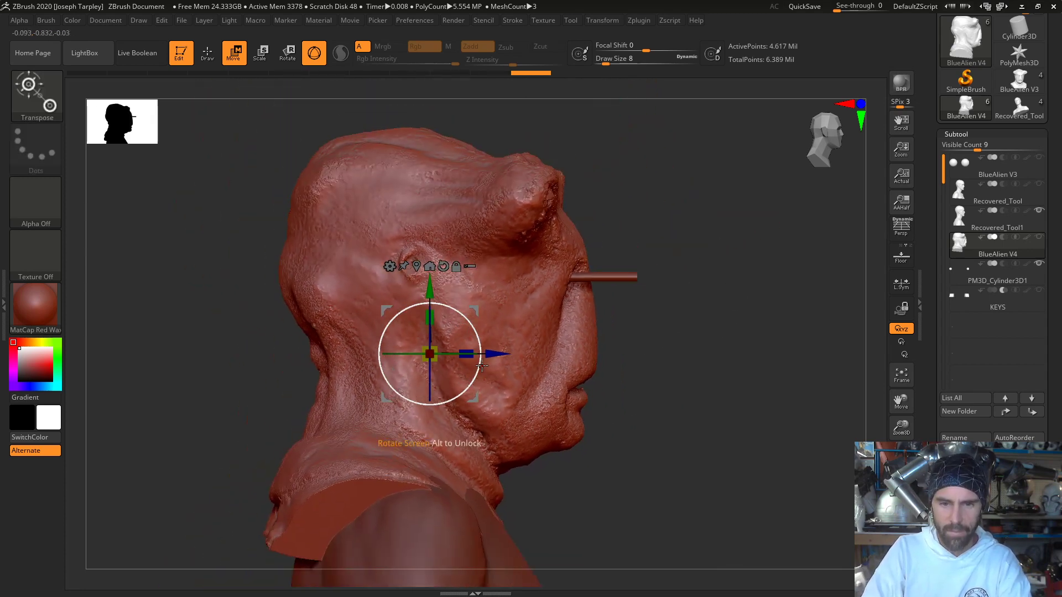
drag(500, 359, 515, 358)
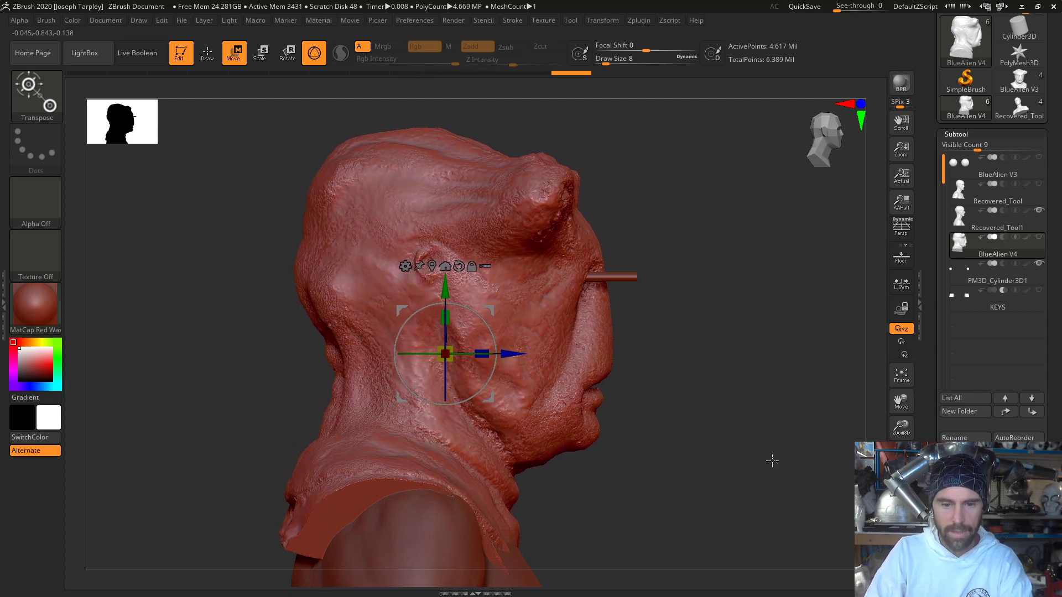
drag(765, 457, 723, 457)
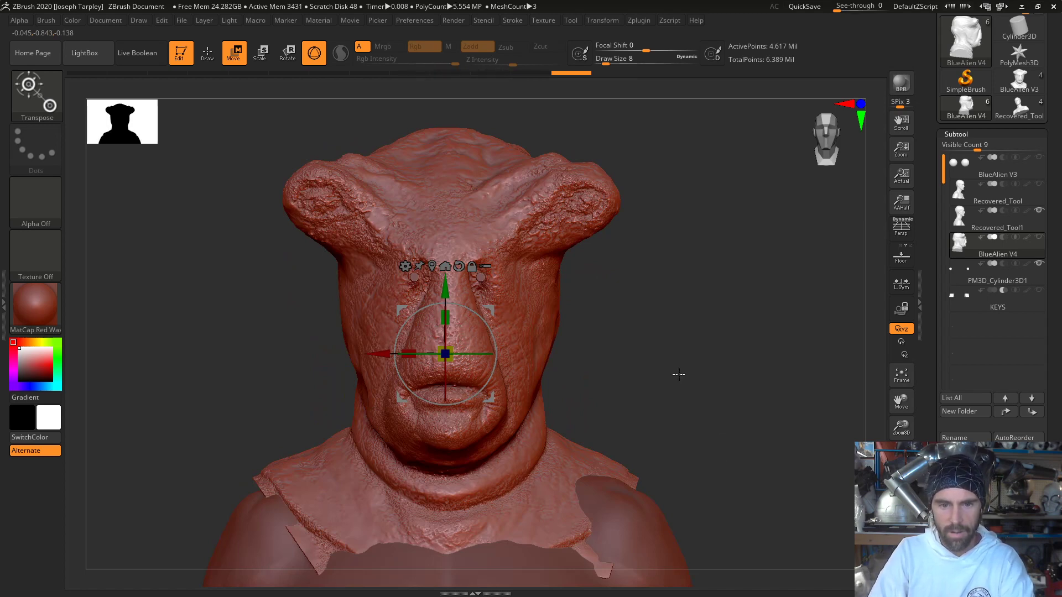
mouse_move(615, 341)
mouse_down()
mouse_move(661, 337)
mouse_move(624, 336)
mouse_up()
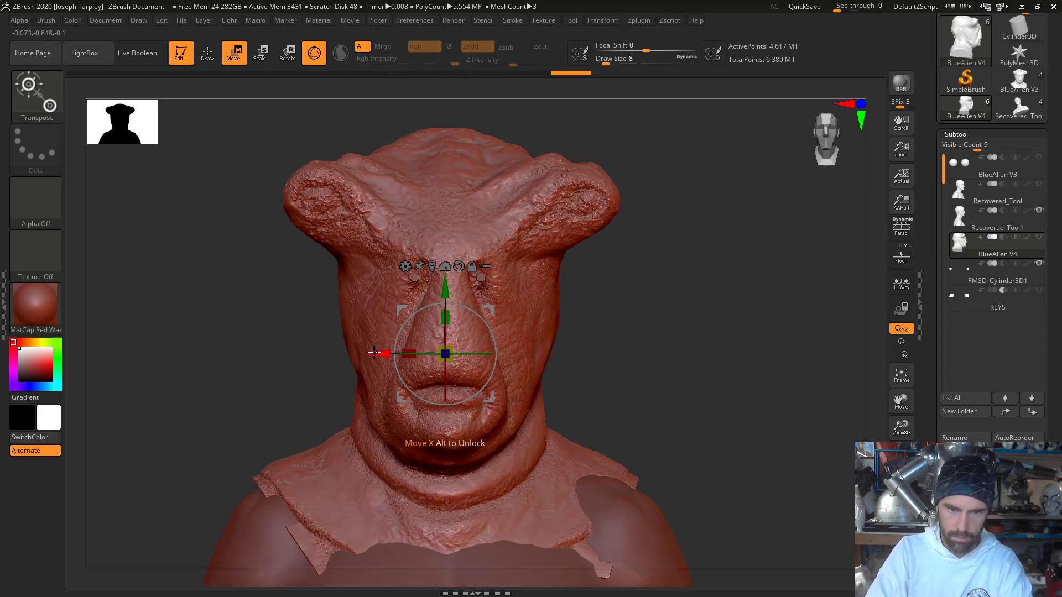
alt+drag(376, 353, 383, 354)
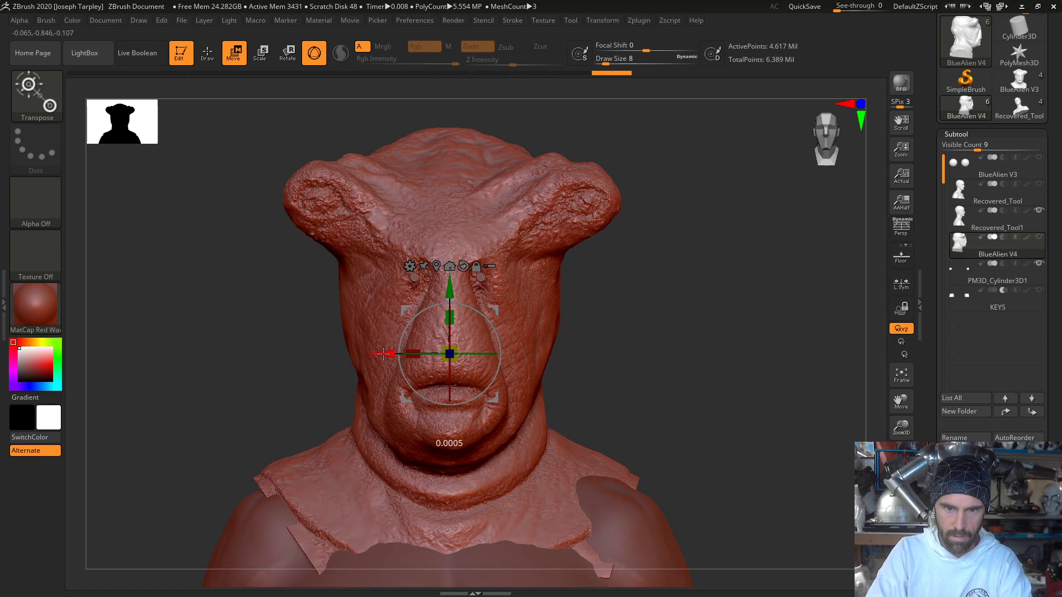
- Switch to the Move Elastic brush at draw size 59 and move the mask's rear collar in toward the lifecast's upper back
drag(284, 392, 301, 367)
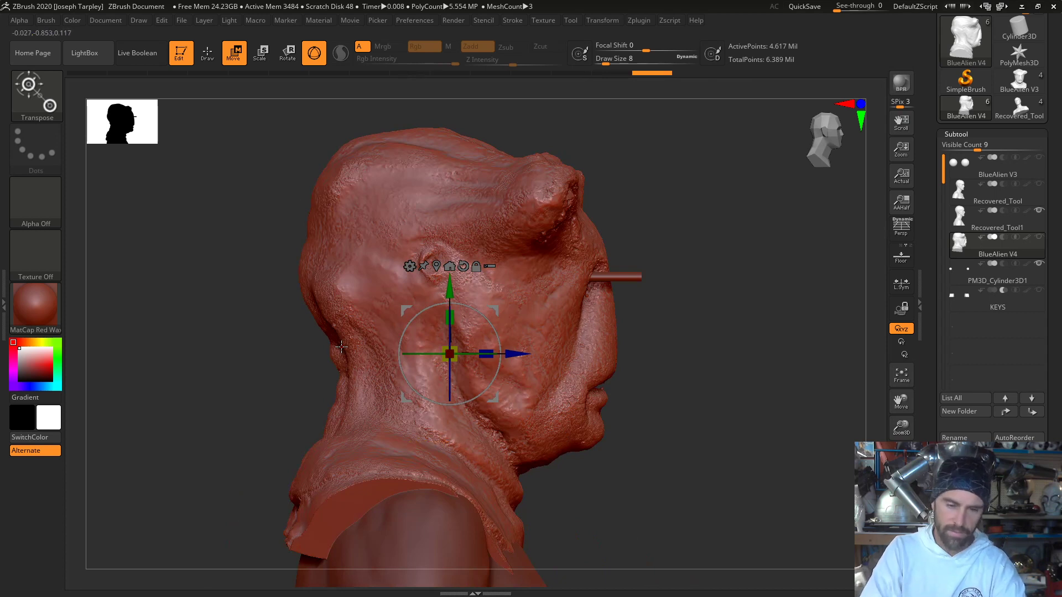
key(q)
mouse_move(259, 383)
alt+mouse_down()
mouse_move(353, 330)
mouse_move(420, 387)
mouse_move(487, 412)
alt+mouse_up()
key(space)
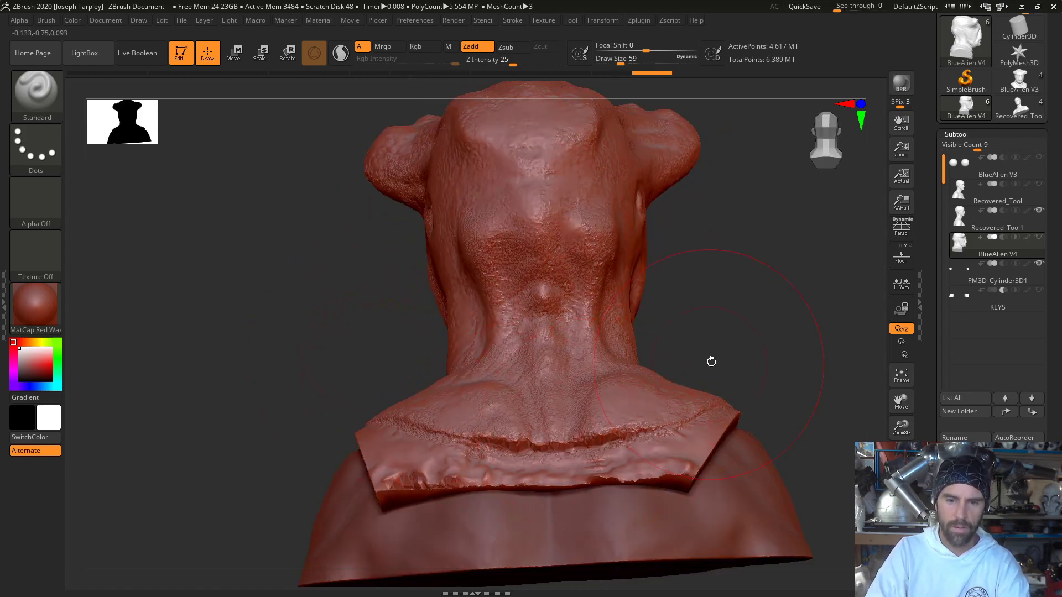
drag(711, 362, 394, 451)
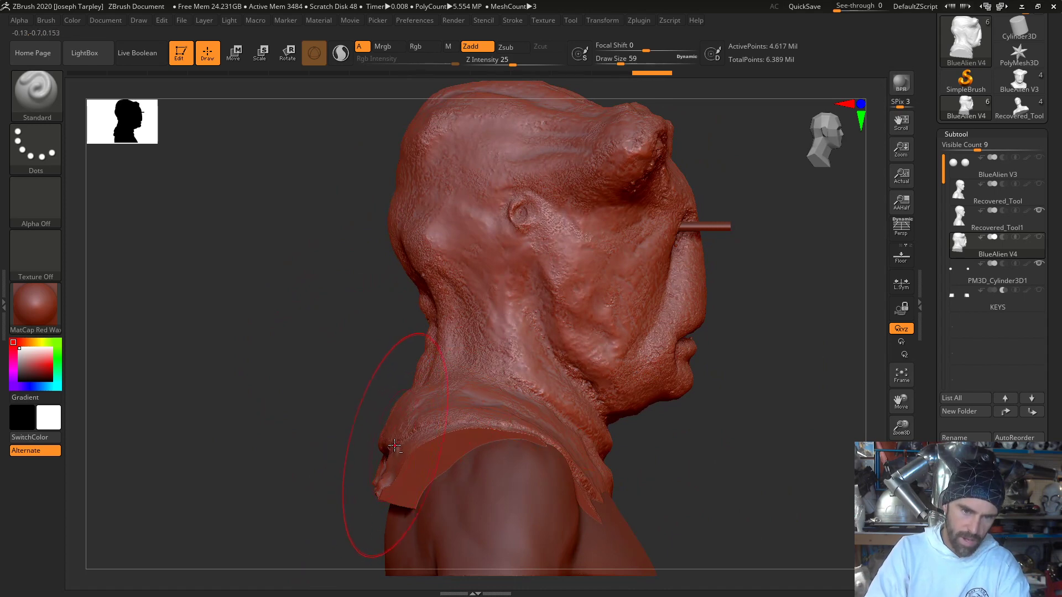
mouse_move(270, 357)
mouse_down()
mouse_move(333, 376)
mouse_move(214, 339)
mouse_up()
key(b)
key(m)
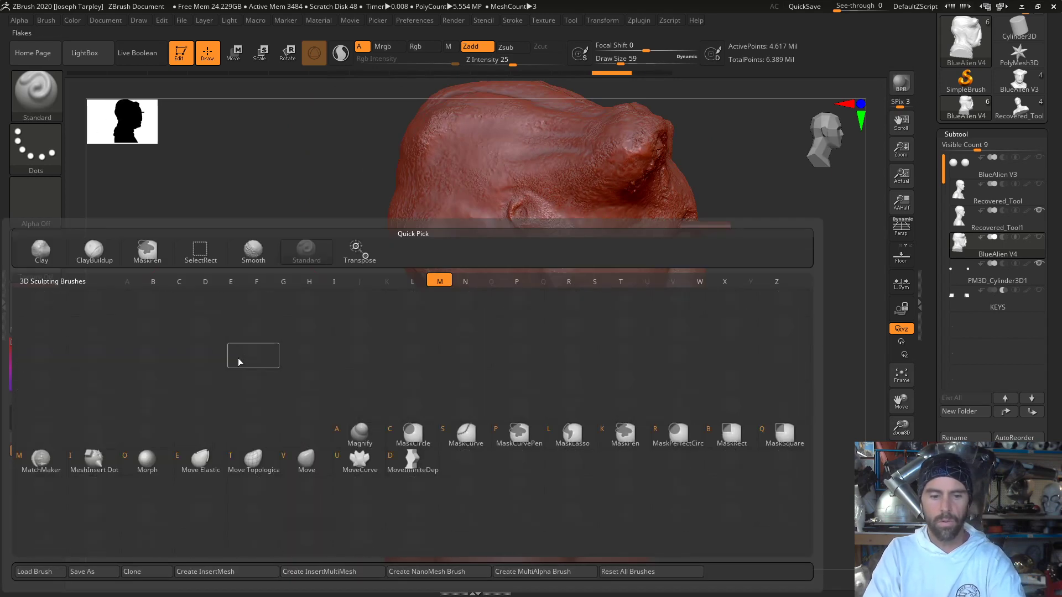
key(e)
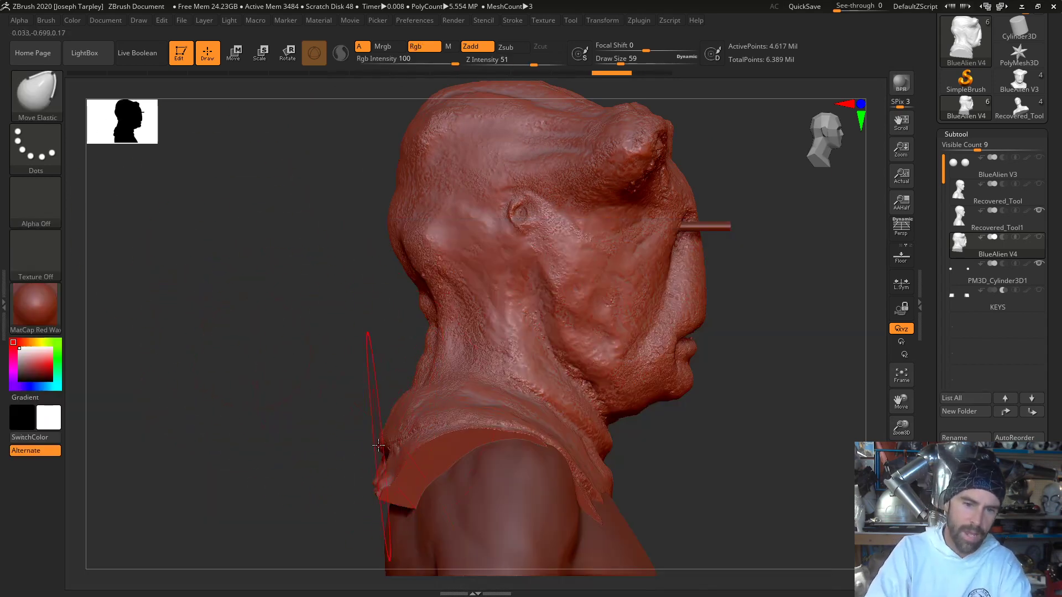
drag(393, 453, 398, 462)
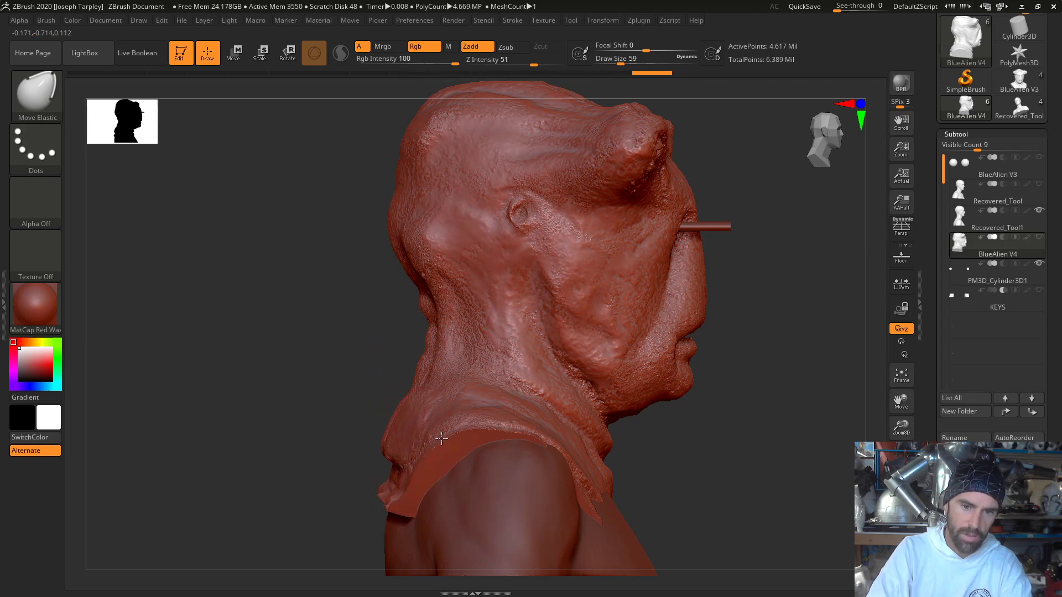
- Reshape the mask's back hem against the lifecast's upper back and shoulder blades, working from below, behind and the side
mouse_move(344, 403)
mouse_down()
mouse_move(364, 356)
mouse_move(357, 454)
mouse_up()
mouse_move(406, 381)
mouse_down()
mouse_move(512, 282)
mouse_move(524, 235)
mouse_move(452, 349)
mouse_up()
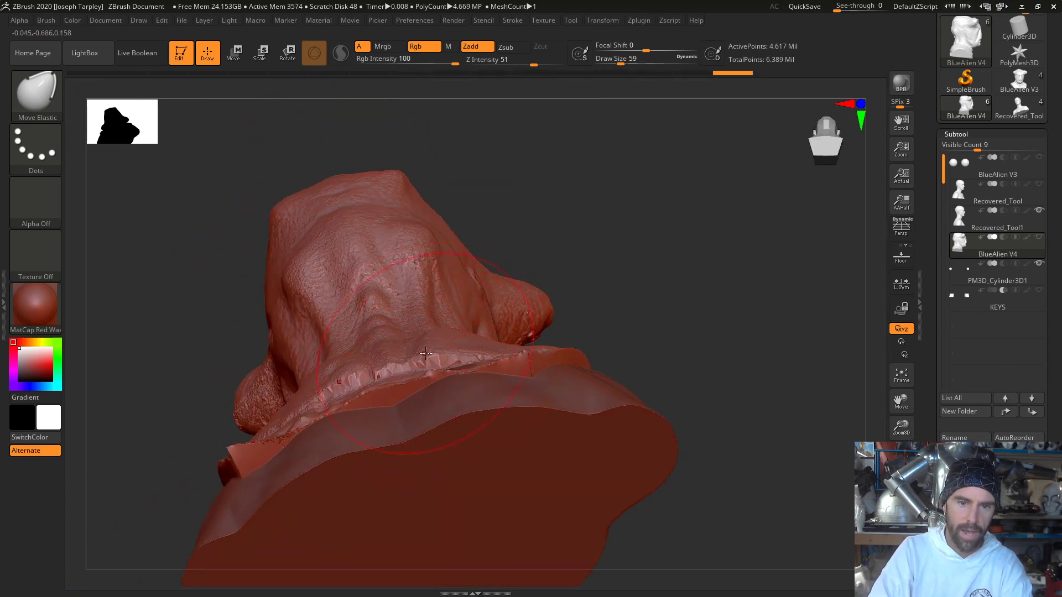
drag(426, 353, 424, 367)
mouse_move(607, 320)
mouse_down()
mouse_move(612, 362)
mouse_move(412, 428)
mouse_up()
drag(321, 390, 381, 326)
drag(293, 420, 289, 424)
mouse_move(622, 423)
mouse_down()
mouse_move(652, 481)
mouse_move(612, 448)
mouse_move(572, 435)
mouse_up()
drag(545, 380, 534, 367)
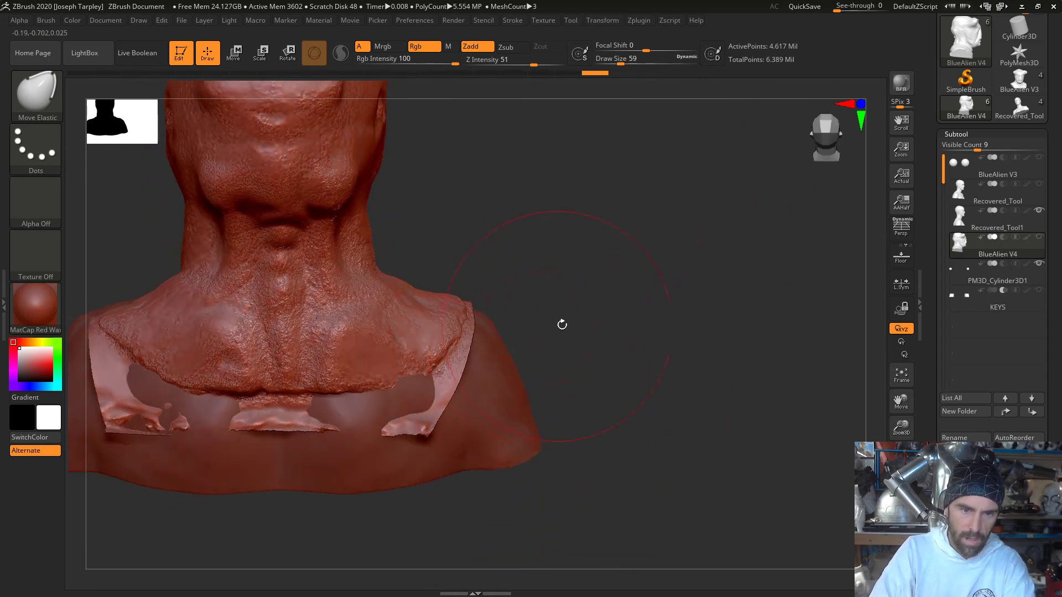
drag(562, 325, 514, 328)
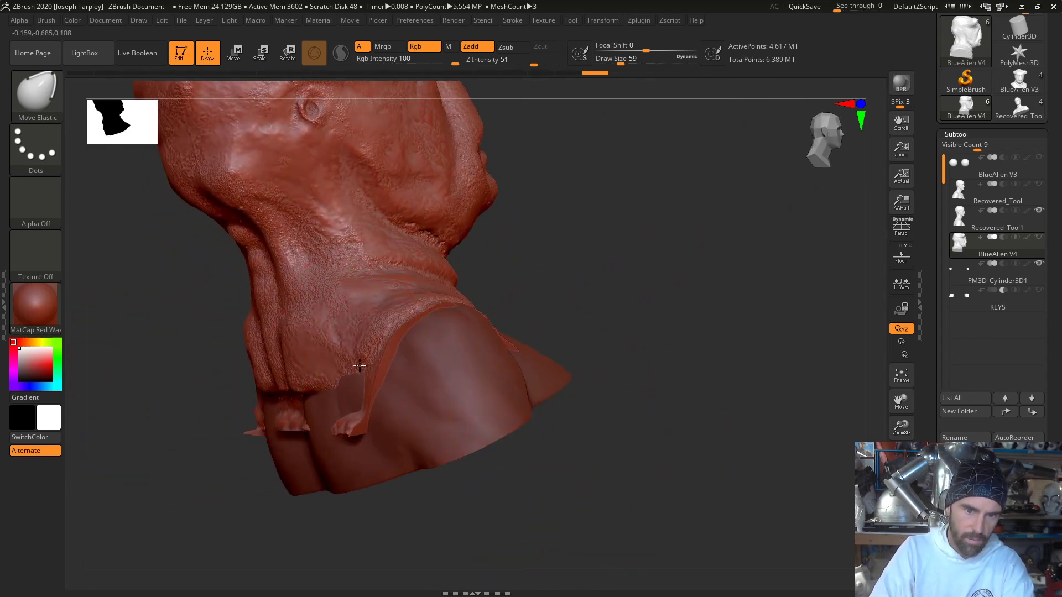
drag(367, 365, 358, 365)
- Pull the mask's front collar edge out over the lifecast's chest, reducing the brush to draw size 31 for the finer stroke
drag(604, 324, 568, 330)
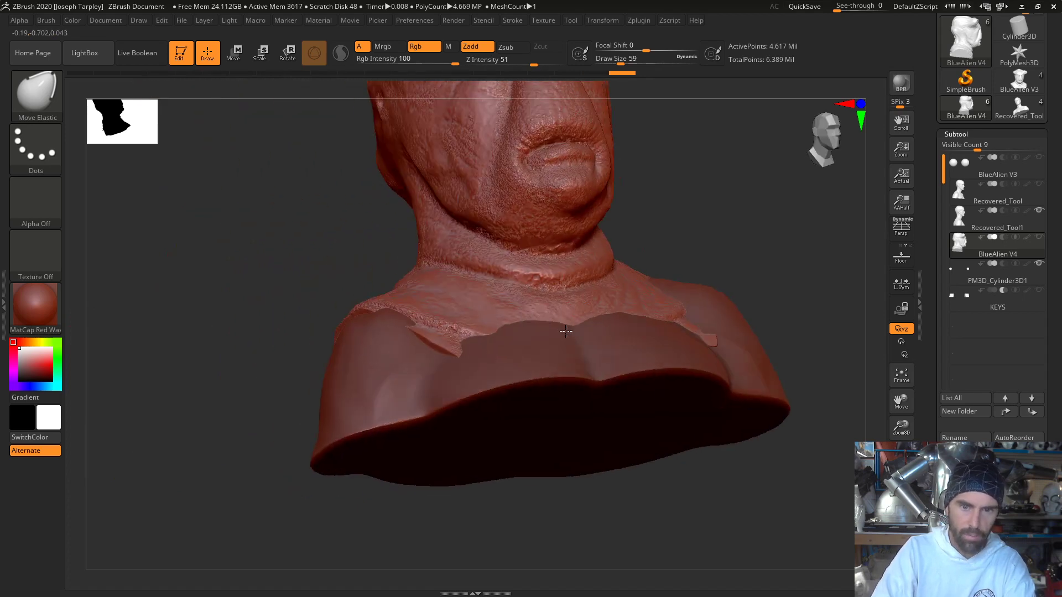
drag(762, 332, 787, 332)
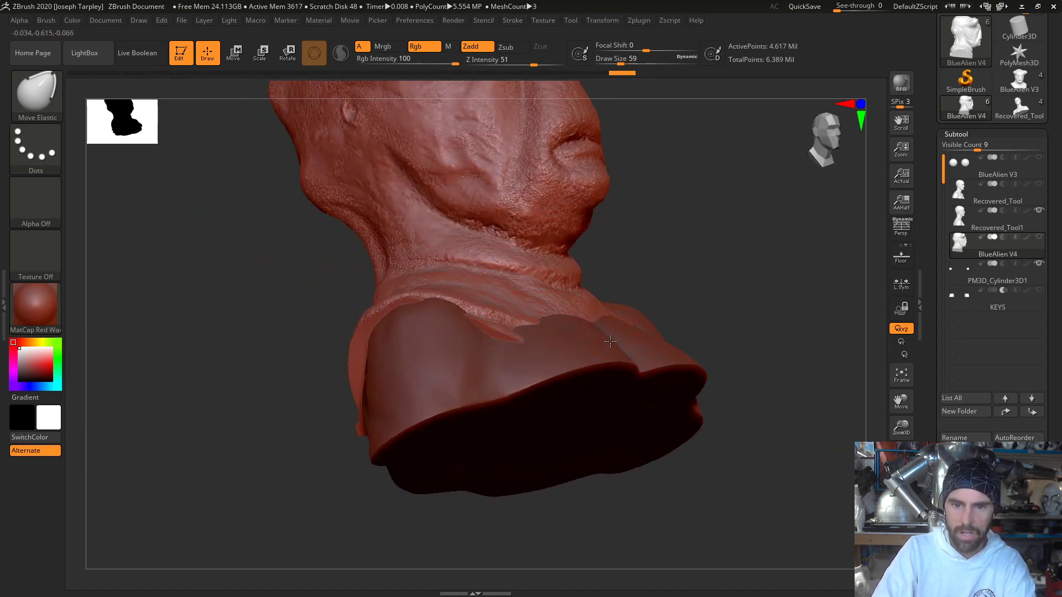
drag(599, 319, 621, 339)
mouse_move(706, 300)
mouse_down()
mouse_move(669, 313)
mouse_move(686, 306)
mouse_up()
key(space)
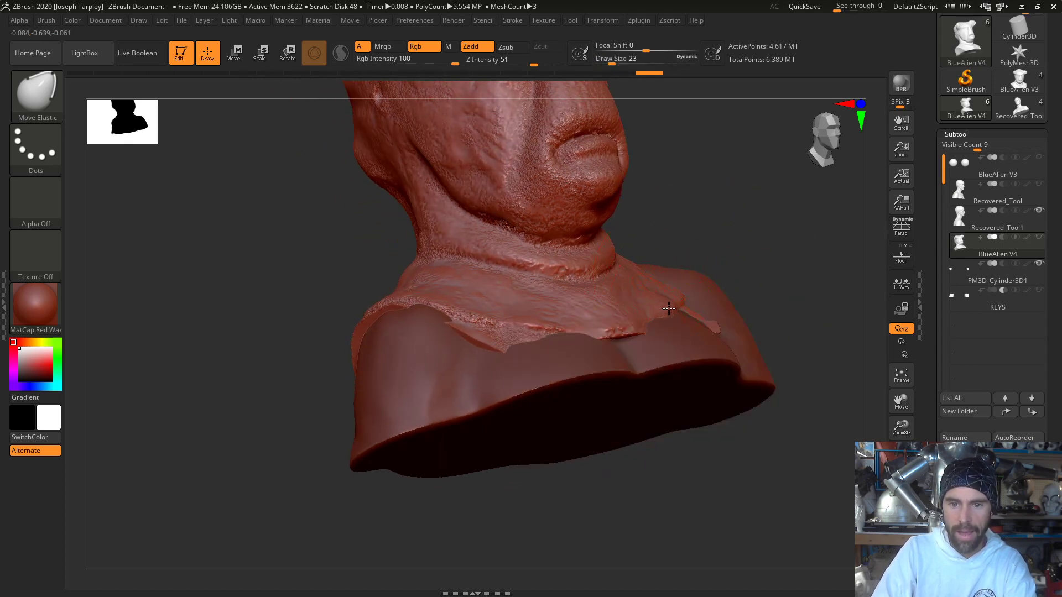
key(space)
drag(676, 311, 672, 310)
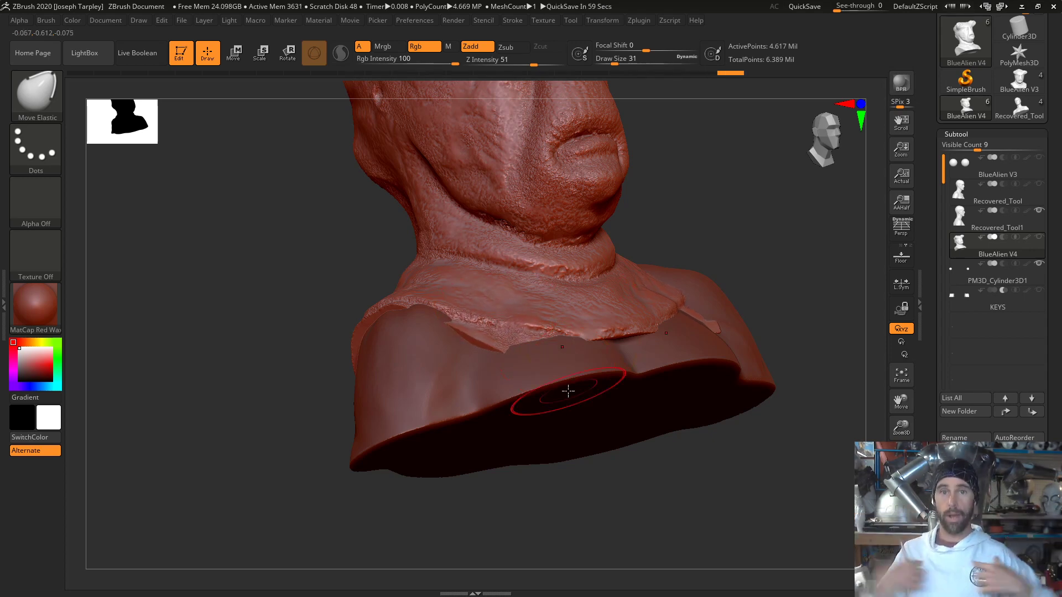
- Pull the collar edge out over the front of the lifecast's left shoulder and push its rear corner in against the back
mouse_move(753, 311)
mouse_down()
mouse_move(749, 220)
mouse_move(735, 217)
mouse_move(760, 268)
mouse_move(781, 240)
mouse_move(688, 256)
mouse_up()
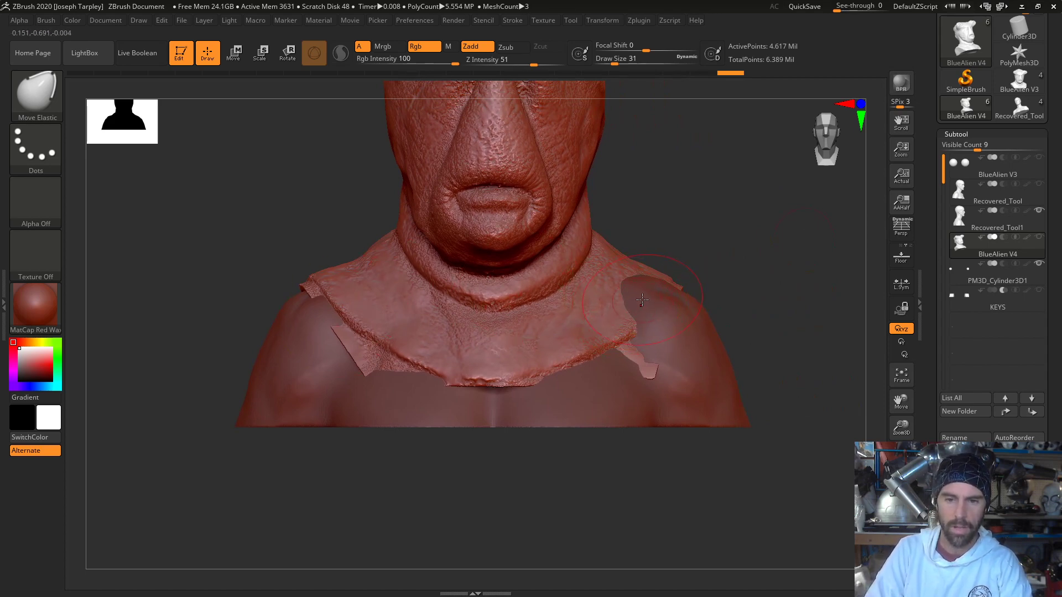
mouse_move(647, 297)
mouse_down()
mouse_move(668, 291)
mouse_move(663, 298)
mouse_up()
right_drag(663, 299, 694, 280)
drag(685, 286, 676, 290)
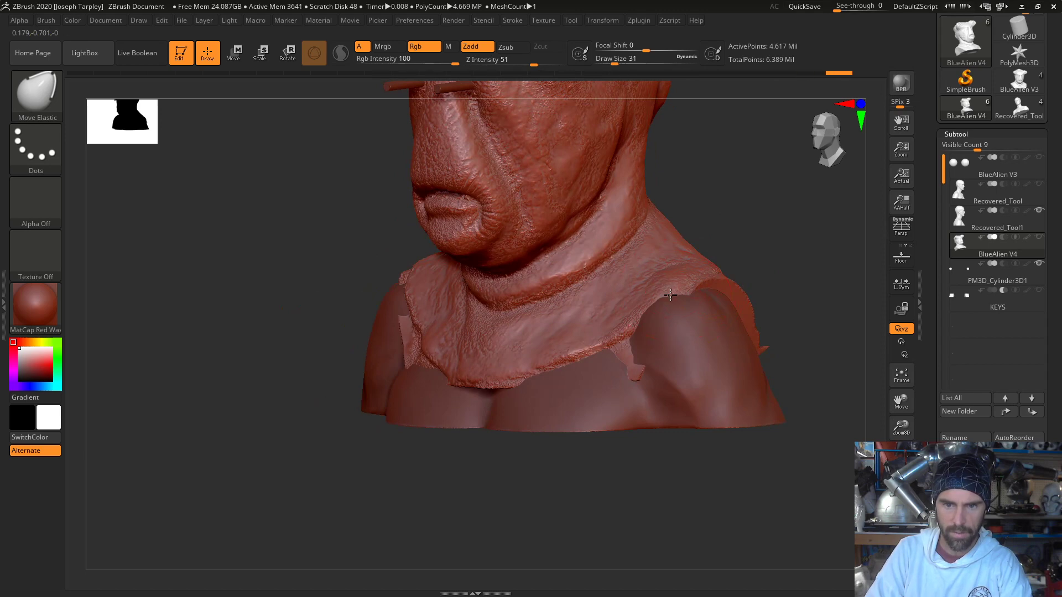
drag(615, 308, 634, 309)
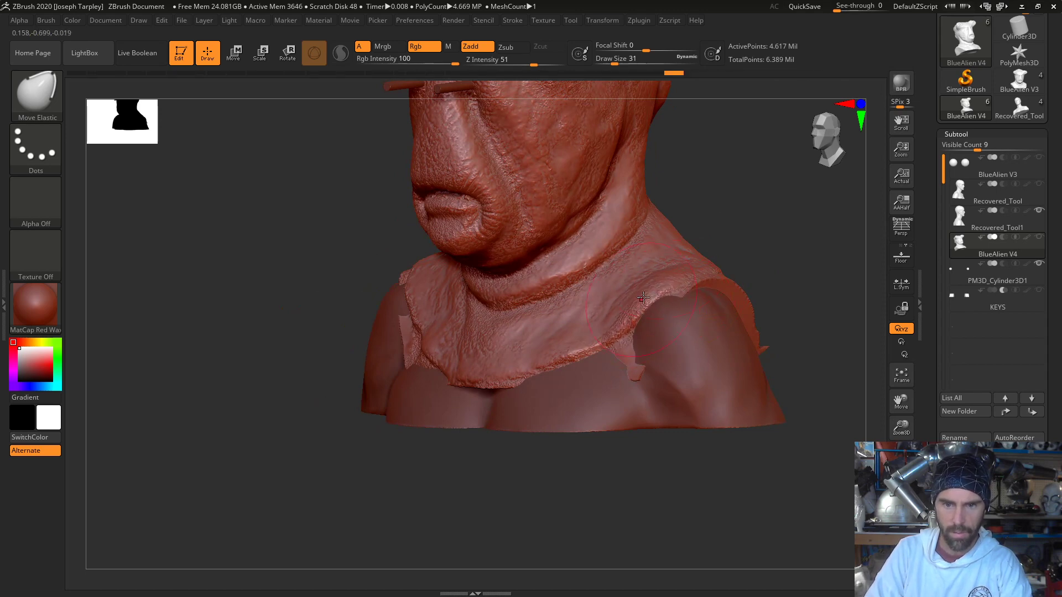
right_drag(634, 310, 795, 336)
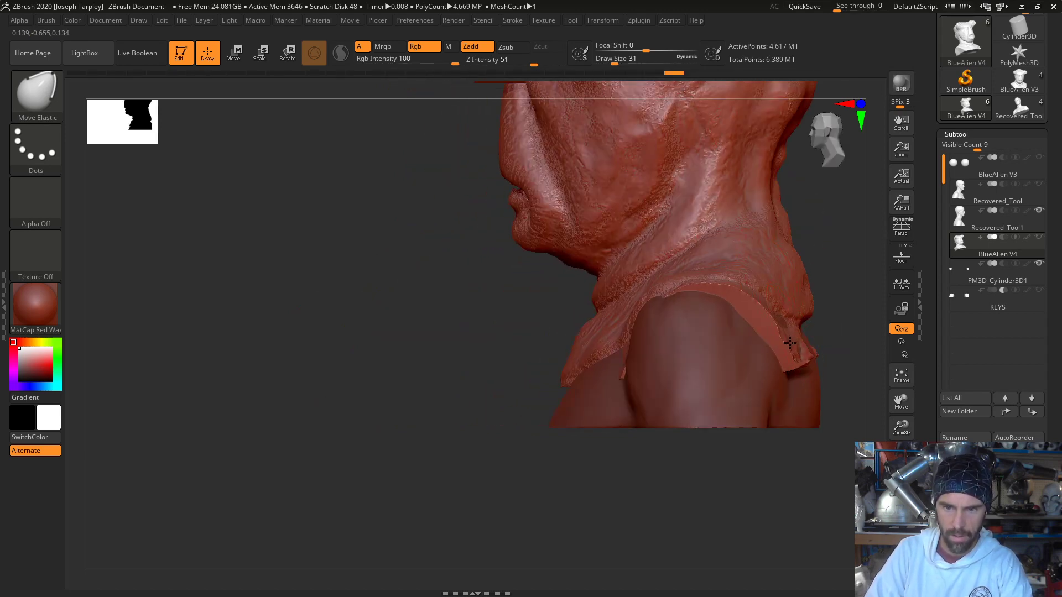
mouse_move(785, 341)
mouse_down()
mouse_move(798, 341)
mouse_move(758, 328)
mouse_up()
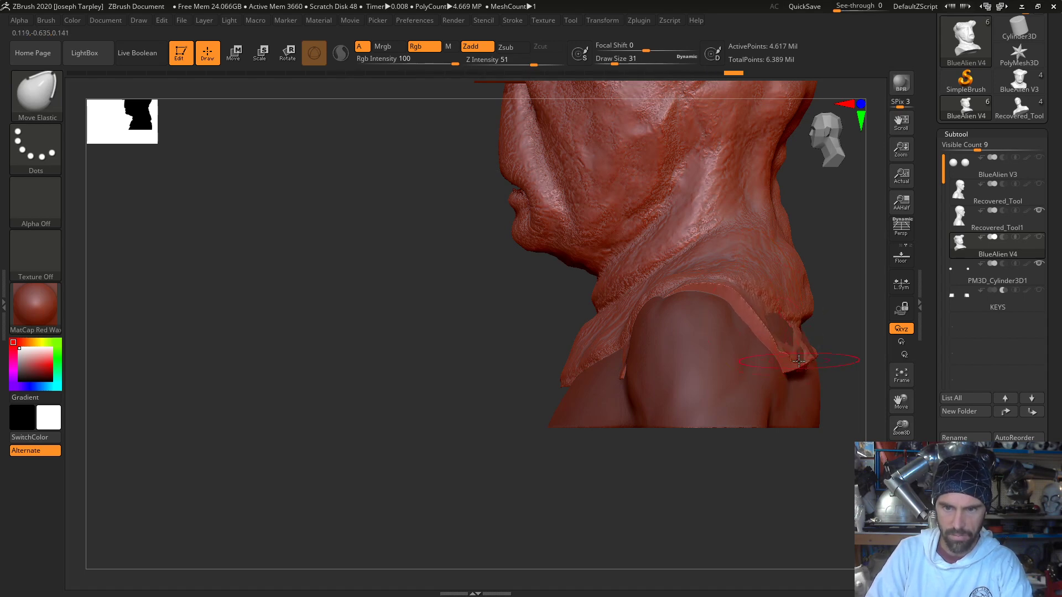
drag(796, 364, 784, 357)
- Reduce the brush to draw size 16 and tuck the loose fragments below the mask's rear hem into the lifecast's back
mouse_move(846, 455)
right_down()
mouse_move(780, 461)
mouse_move(625, 398)
mouse_move(489, 258)
mouse_move(199, 203)
right_up()
right_click(590, 339)
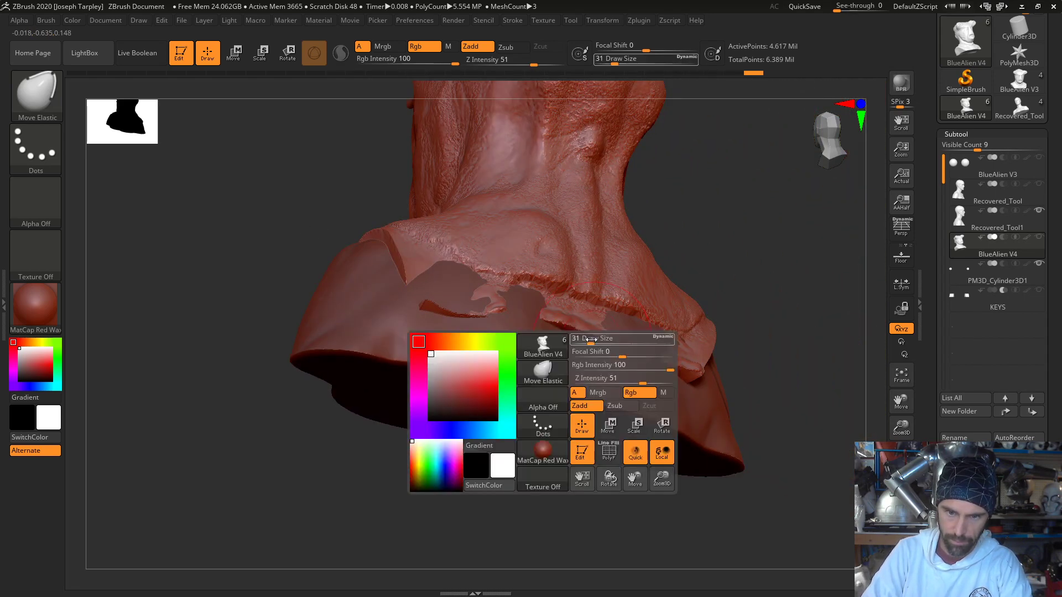
drag(588, 340, 565, 325)
right_drag(590, 481, 625, 423)
right_click(594, 354)
drag(594, 354, 598, 354)
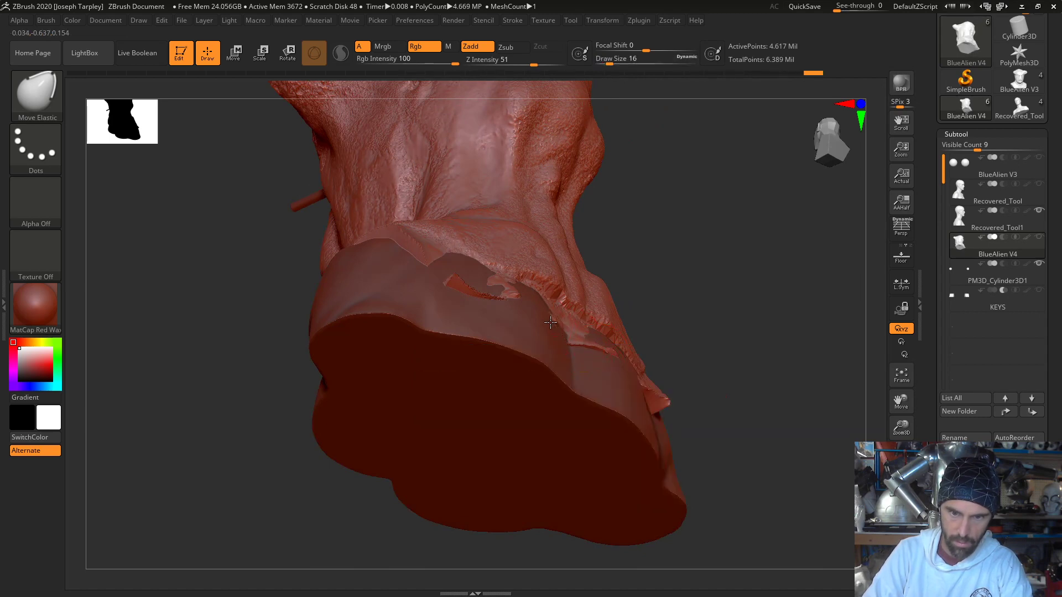
drag(600, 351, 569, 329)
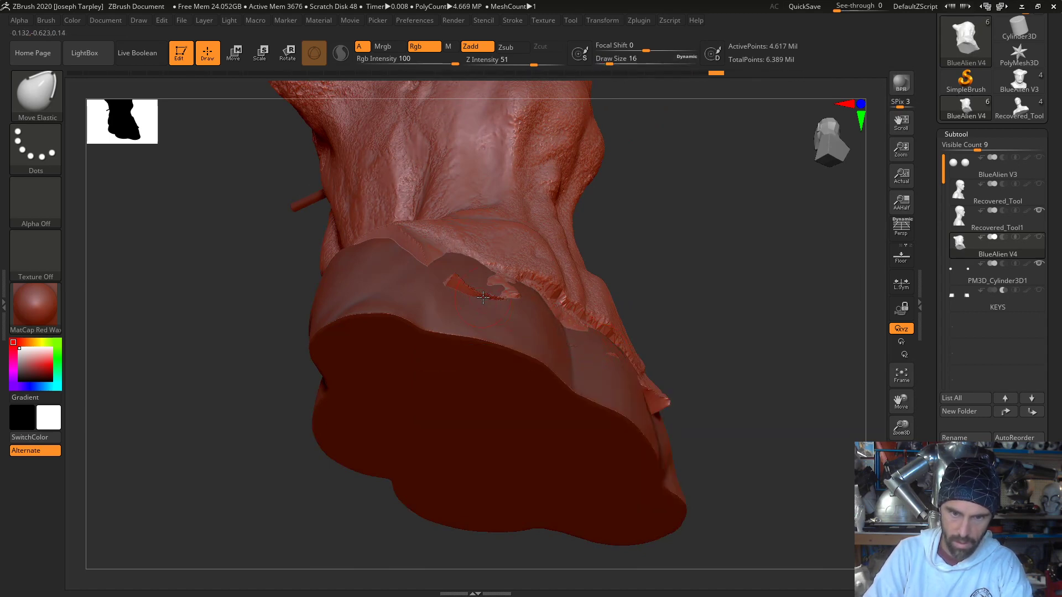
drag(483, 298, 478, 294)
- Examine the reshaped mask's fit over the lifecast from below, from the front and in side profile
mouse_move(686, 277)
mouse_down()
mouse_move(769, 312)
mouse_move(801, 301)
mouse_move(759, 319)
mouse_up()
drag(706, 375, 701, 342)
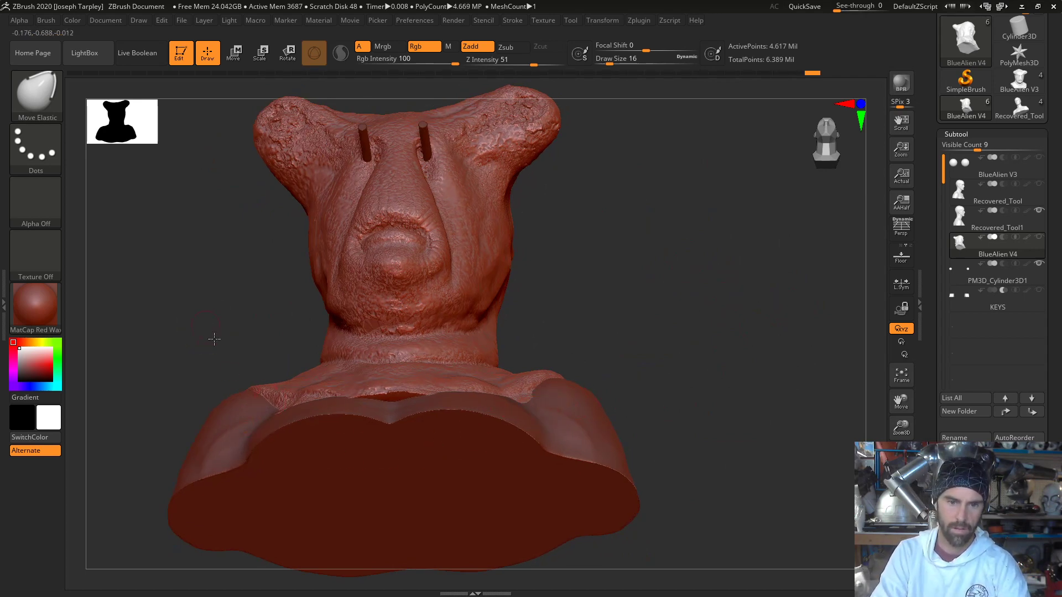
drag(214, 338, 259, 400)
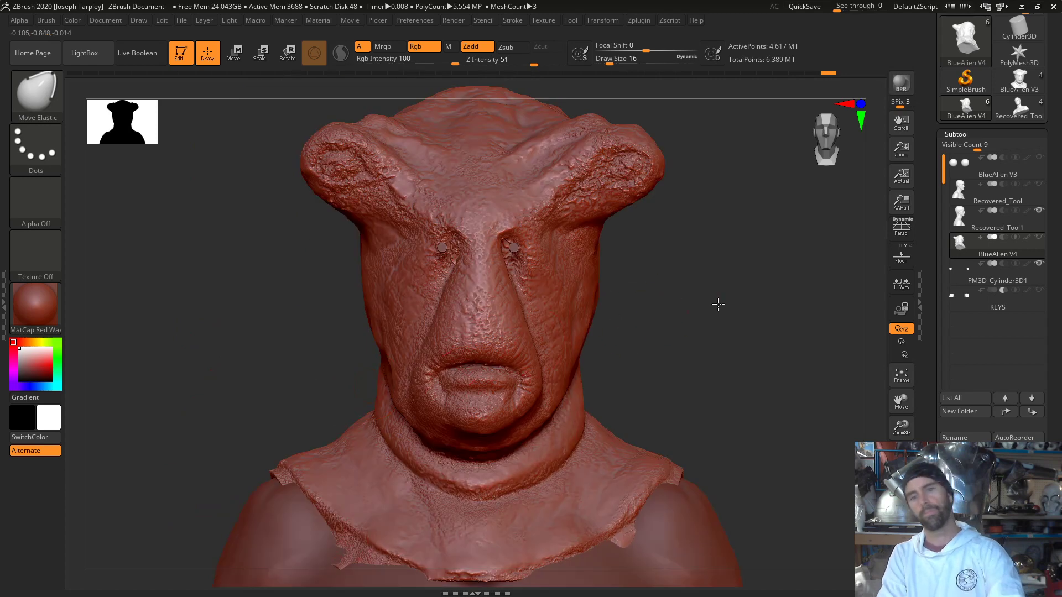
mouse_move(718, 303)
mouse_down()
mouse_move(753, 306)
mouse_move(698, 306)
mouse_up()
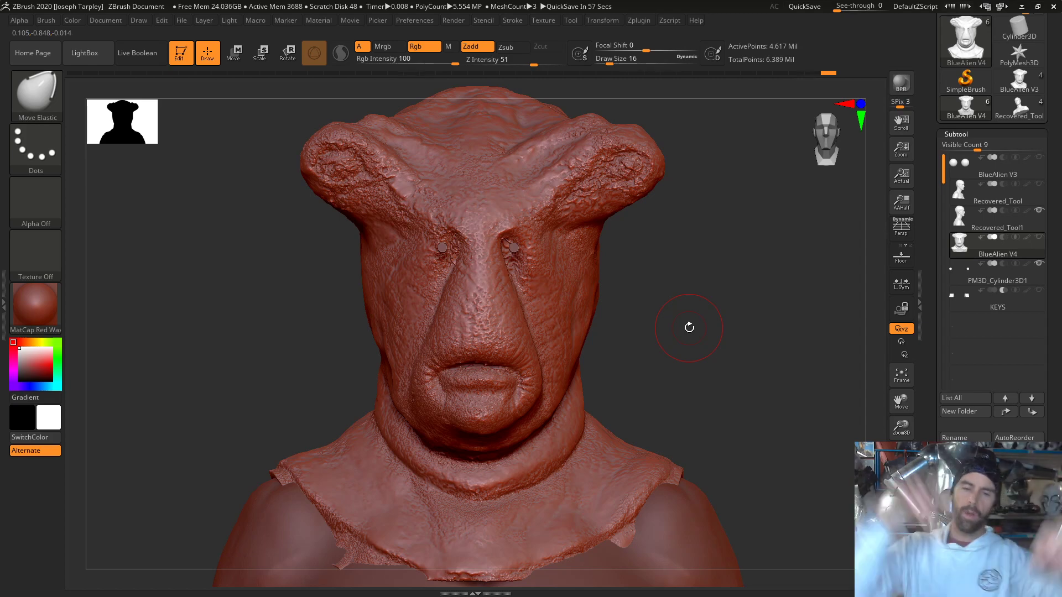
drag(276, 367, 356, 363)
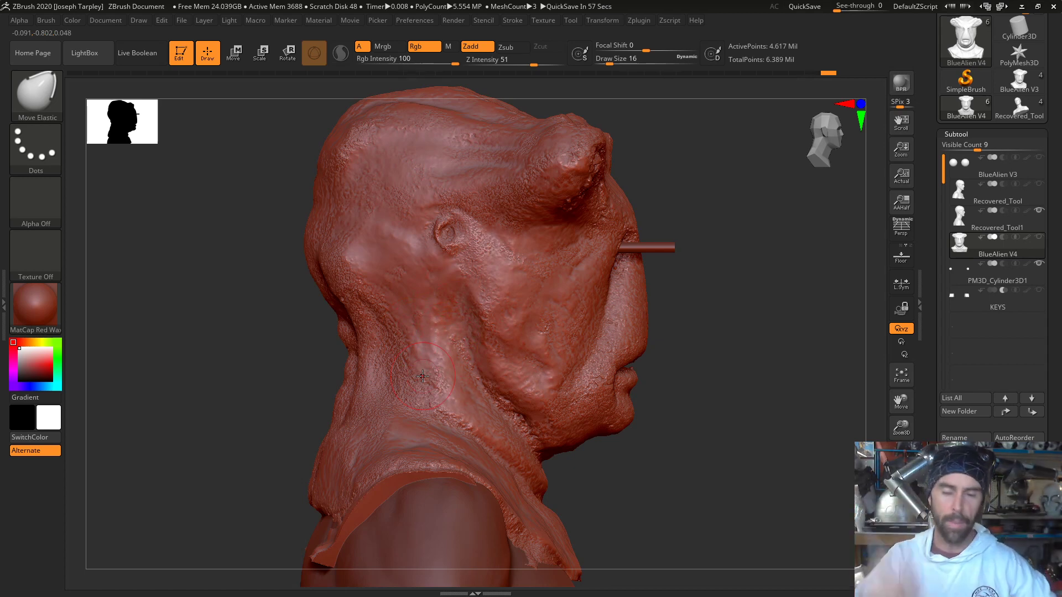
drag(266, 337, 260, 387)
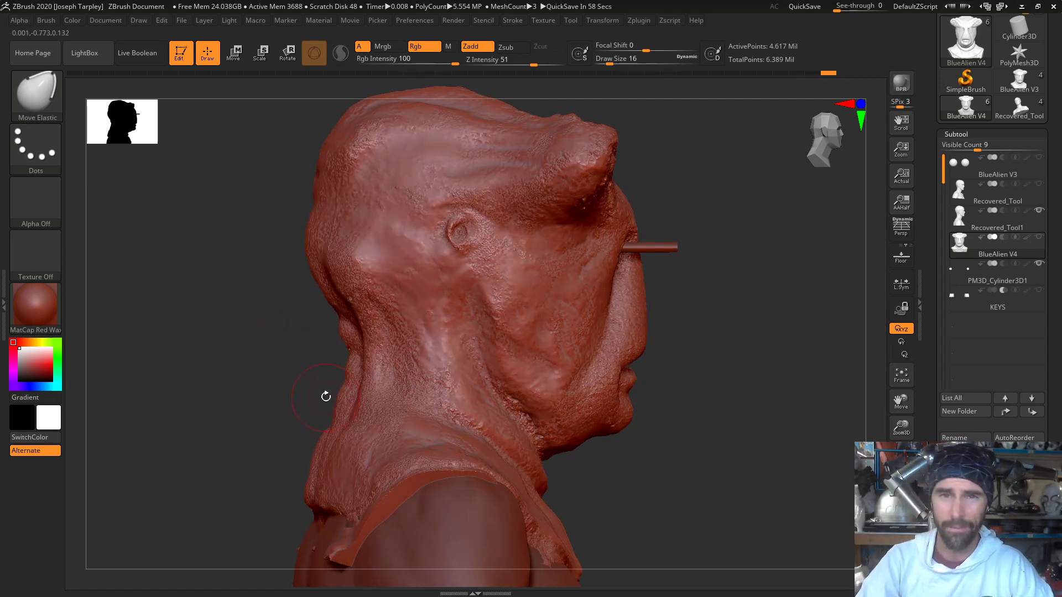
mouse_move(267, 410)
mouse_down()
mouse_move(279, 409)
mouse_move(254, 408)
mouse_move(271, 386)
mouse_up()
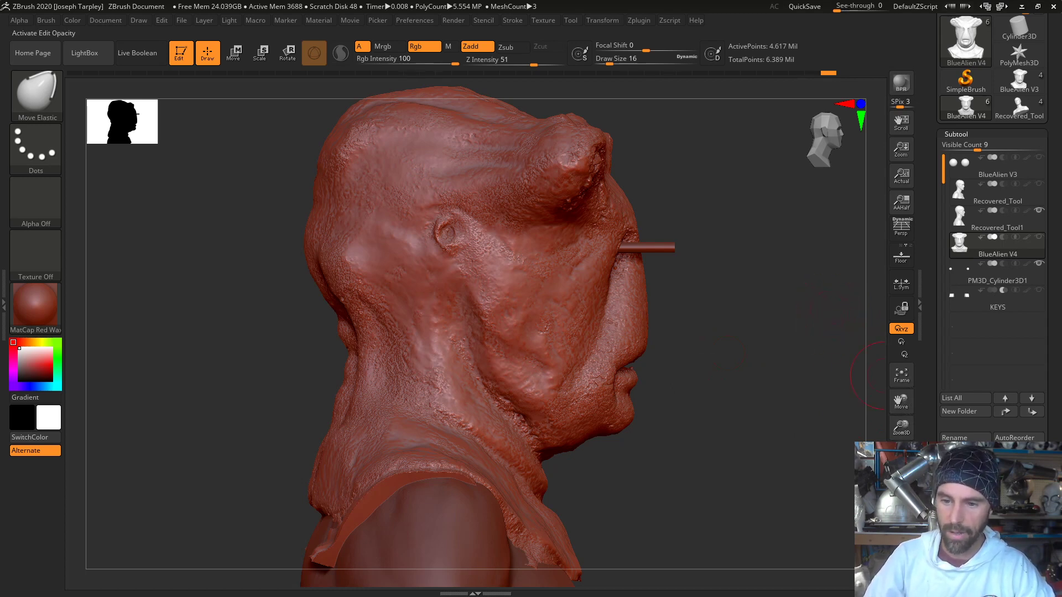
- Turn on transparency to reveal the lifecast inside the mask and enlarge the brush to draw size 51
click(901, 507)
key(space)
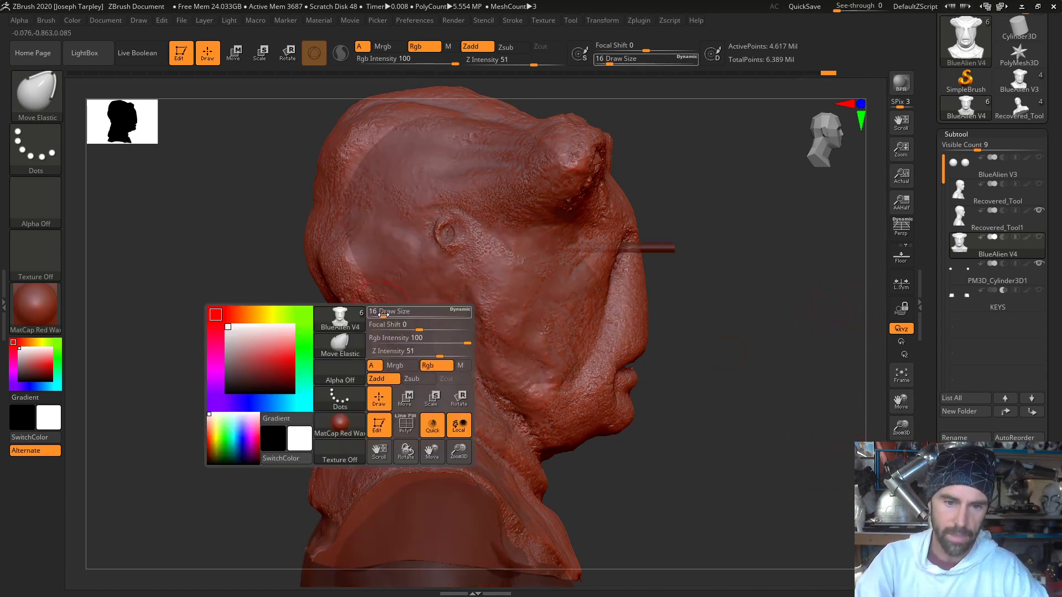
click(389, 314)
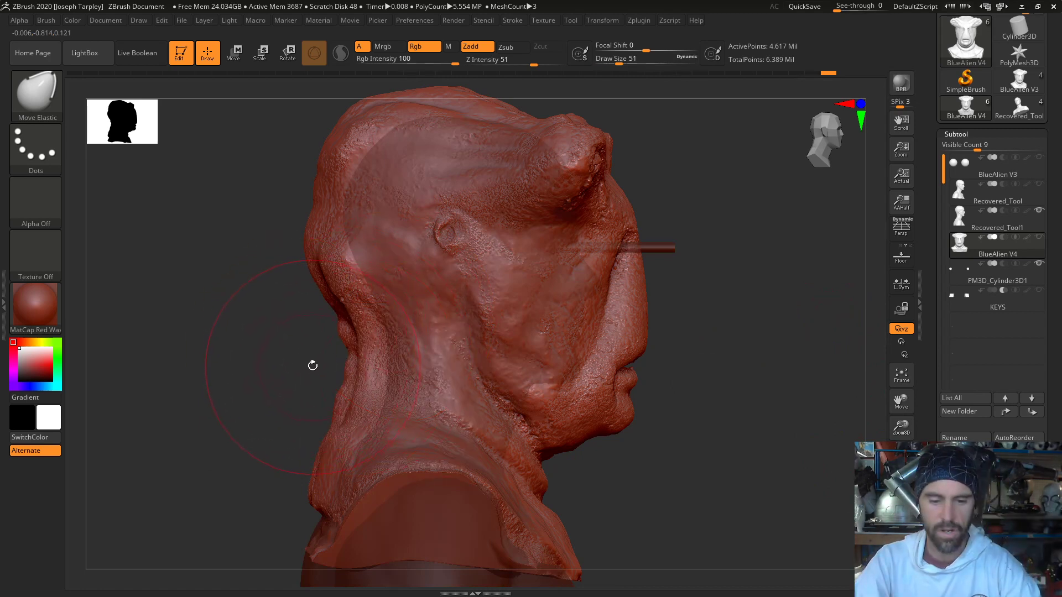
- Switch to the MoveInfiniteDepth brush, hide LightBox and push the back of the mask's neck in toward the lifecast
key(b)
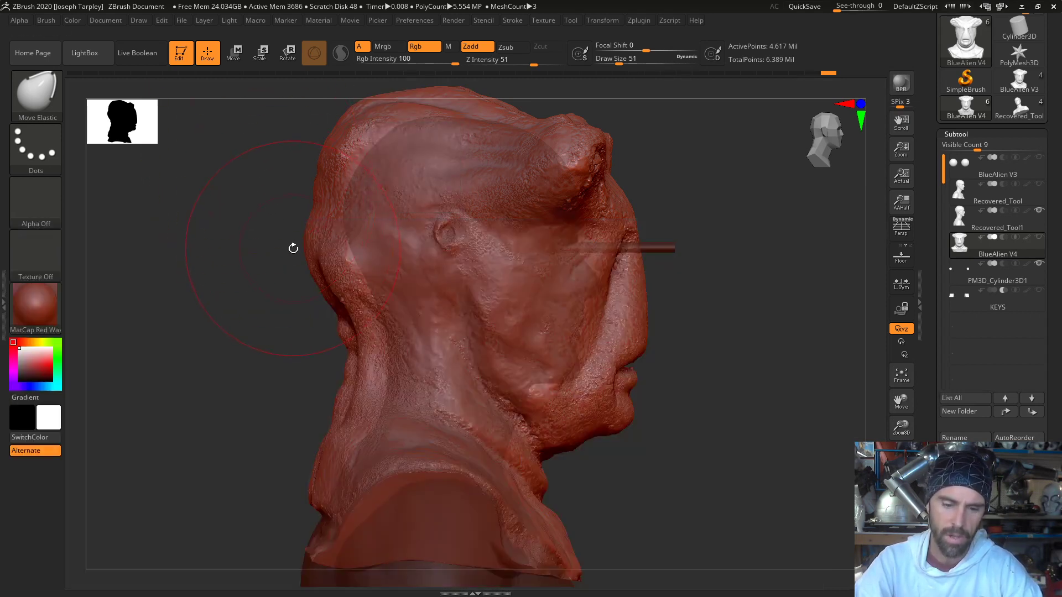
key(b)
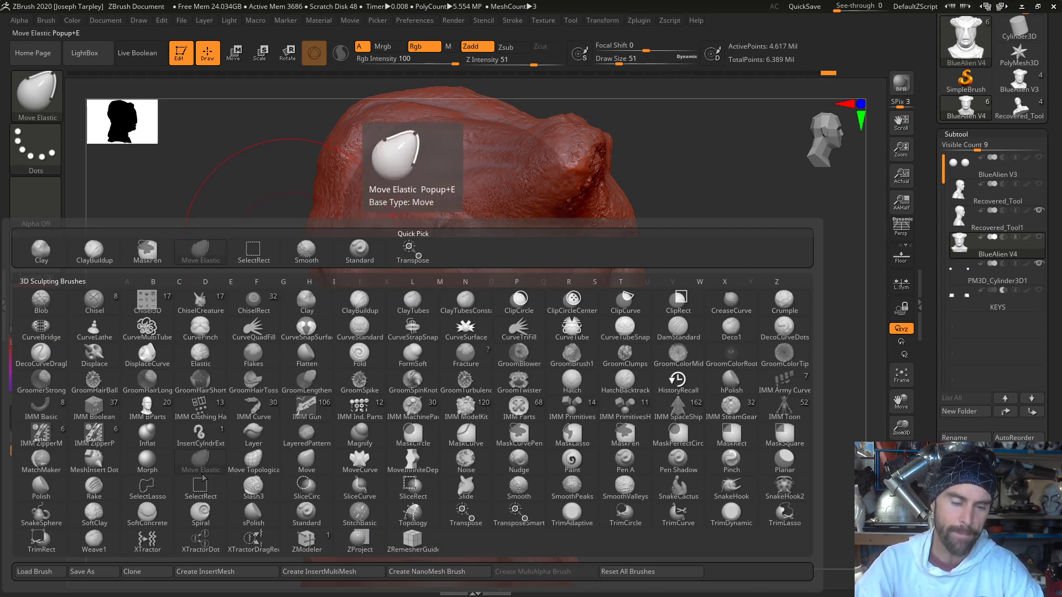
key(m)
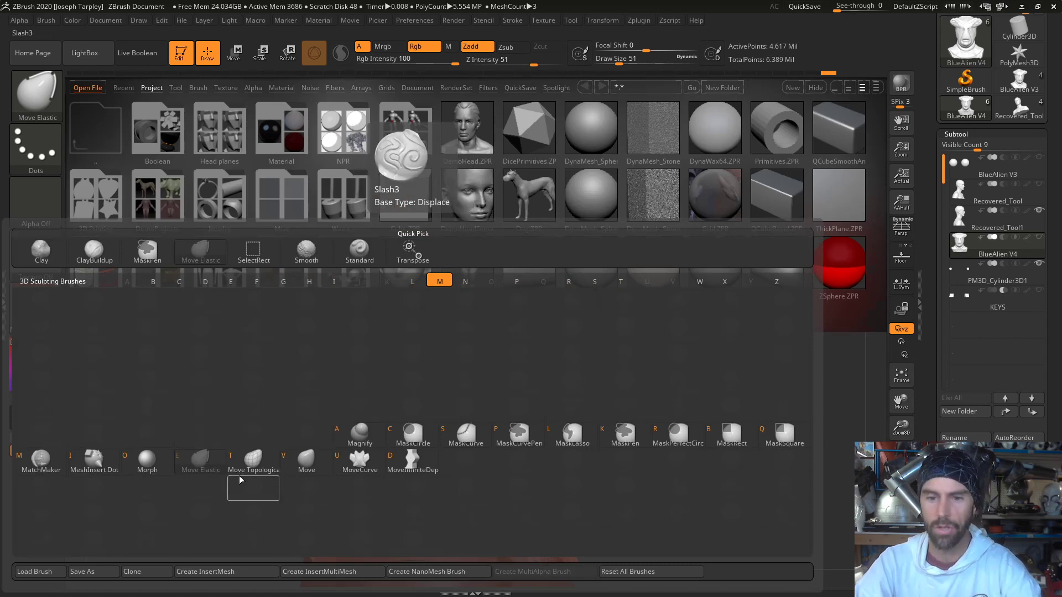
click(422, 468)
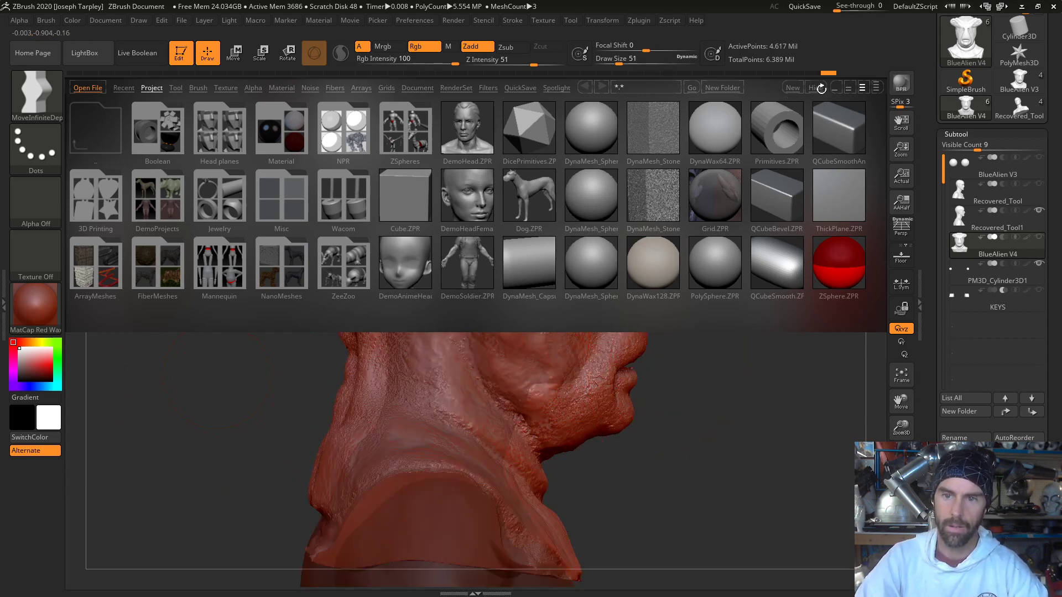
click(821, 88)
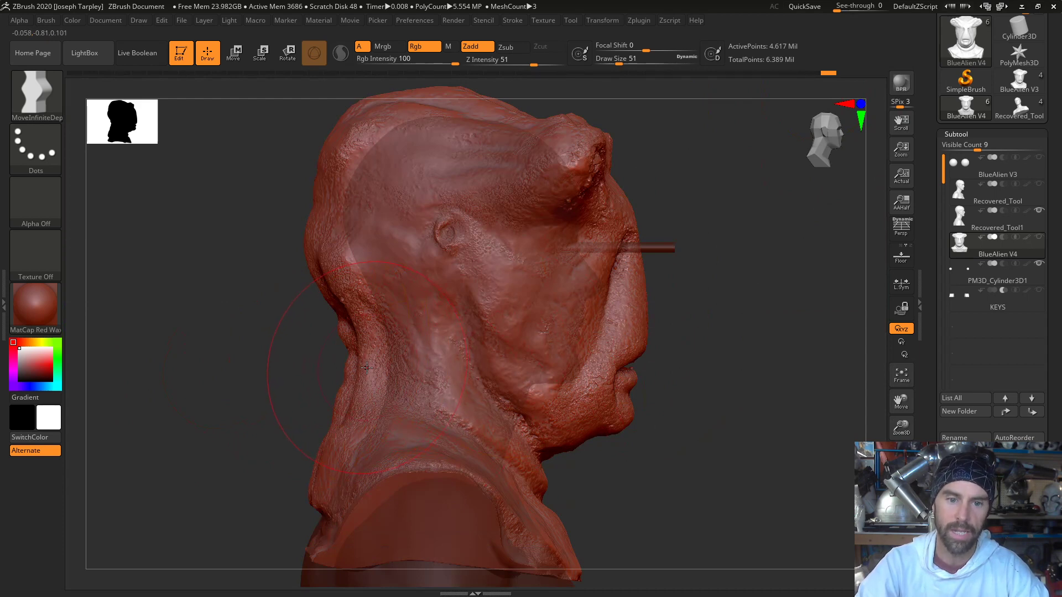
drag(372, 369, 376, 369)
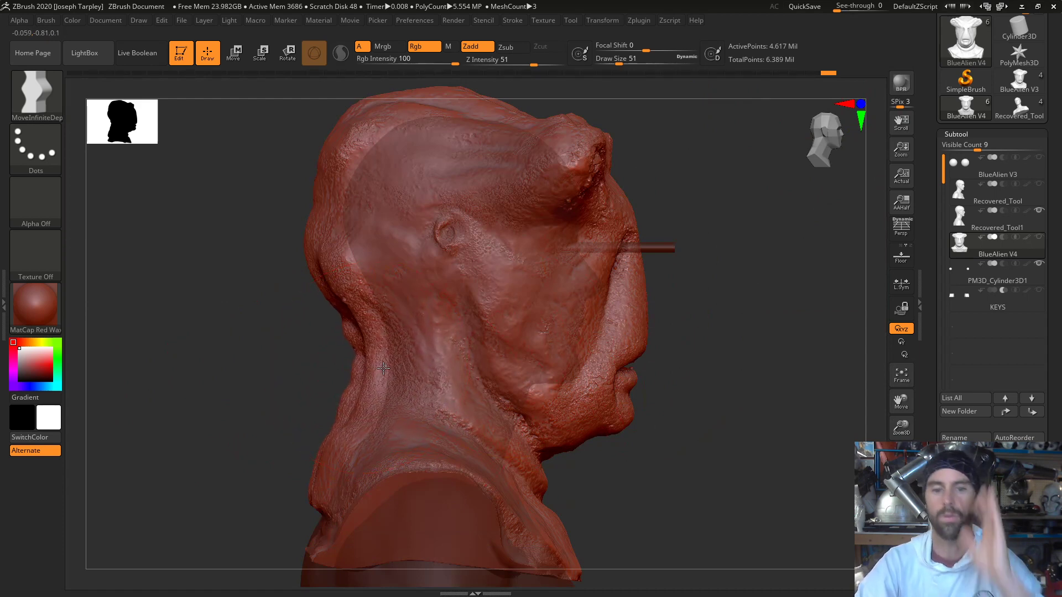
- Push the mask's nape and the base of its skull in toward the lifecast along the rear side profile
drag(361, 360, 369, 359)
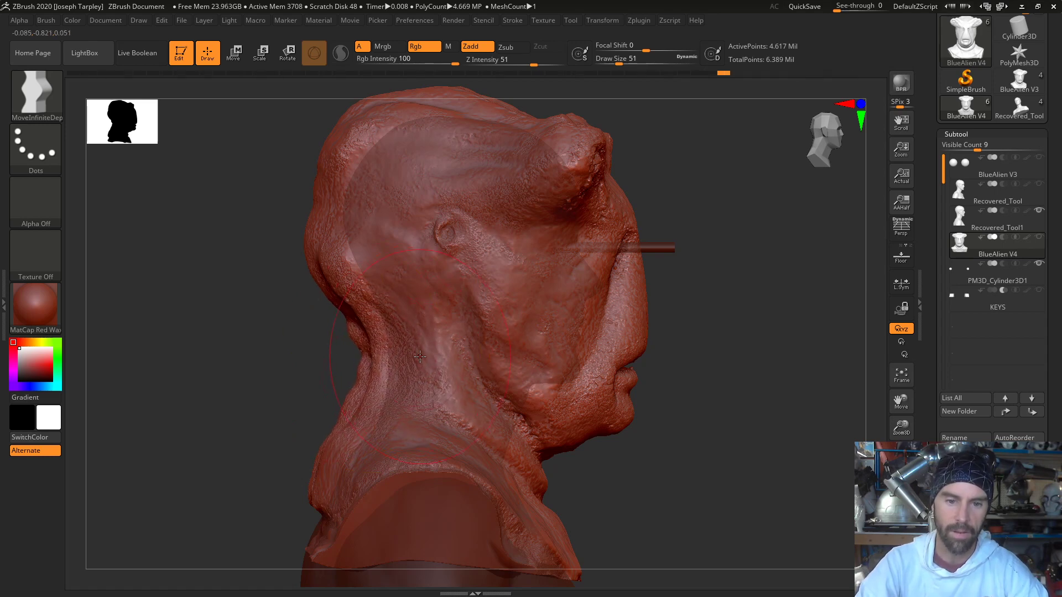
drag(353, 346, 365, 350)
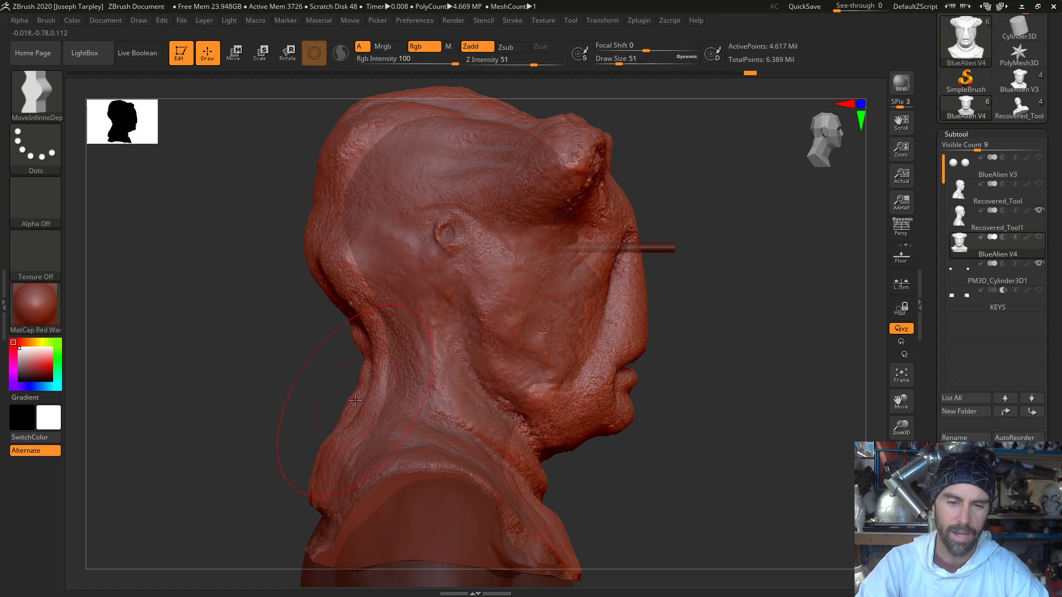
drag(357, 405, 363, 408)
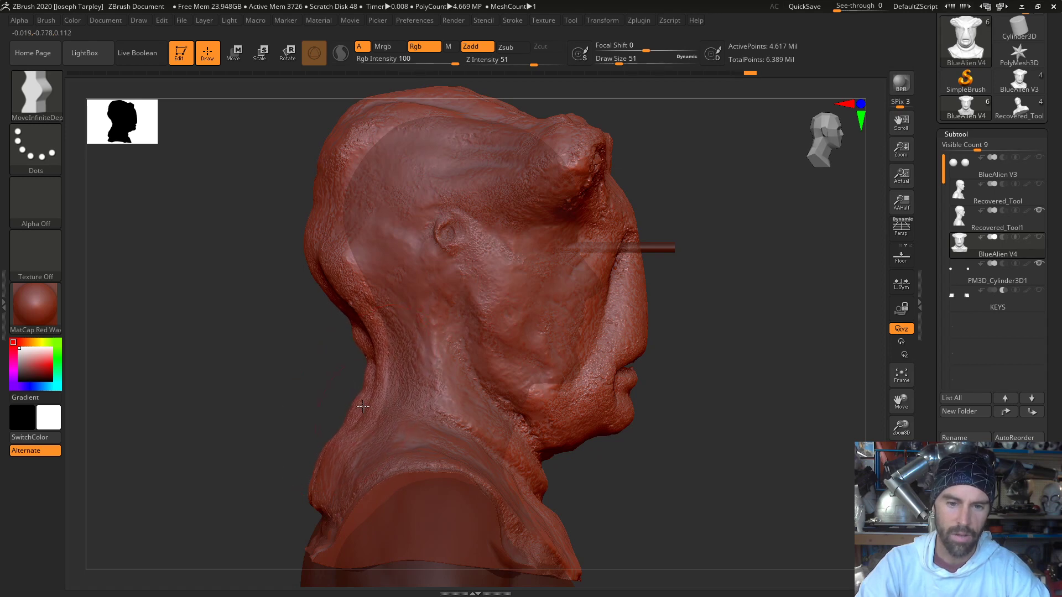
drag(360, 345, 371, 351)
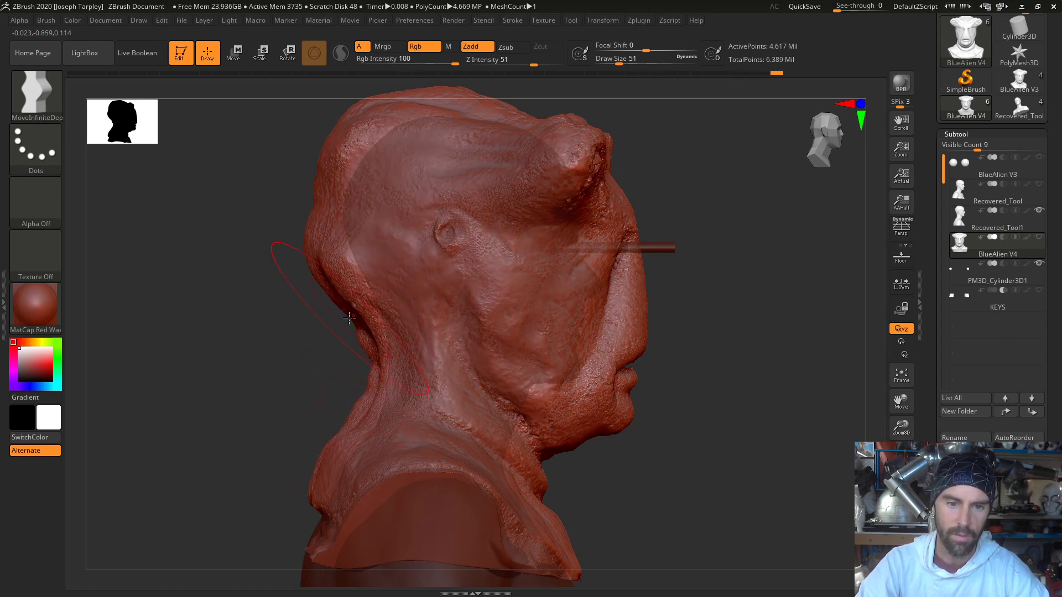
drag(337, 295, 328, 252)
drag(350, 305, 353, 303)
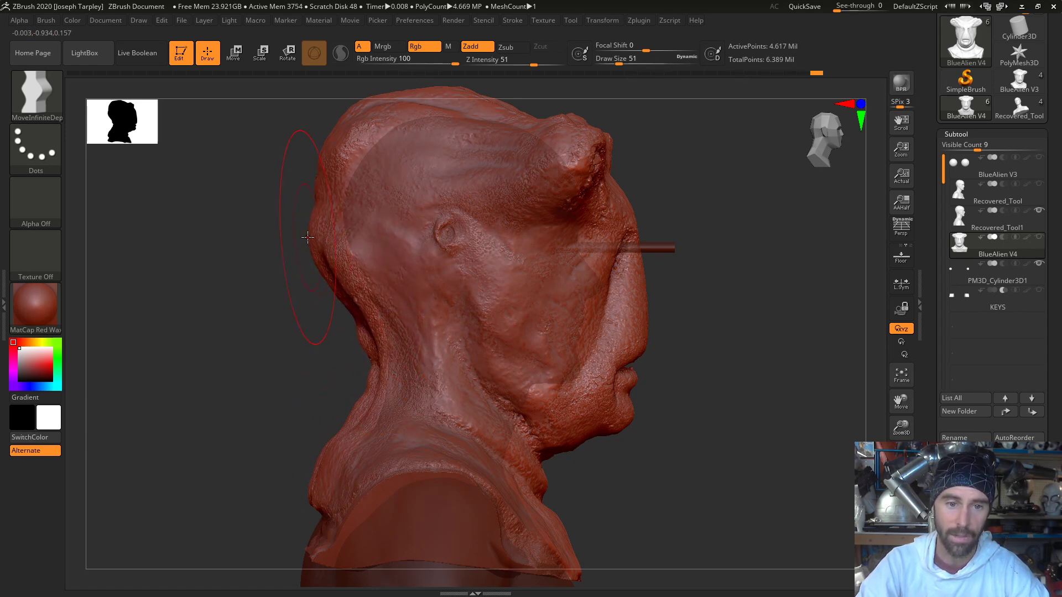
- Push the back of the mask's head and the rear of its crown in closer to the lifecast's skull
drag(313, 233, 319, 230)
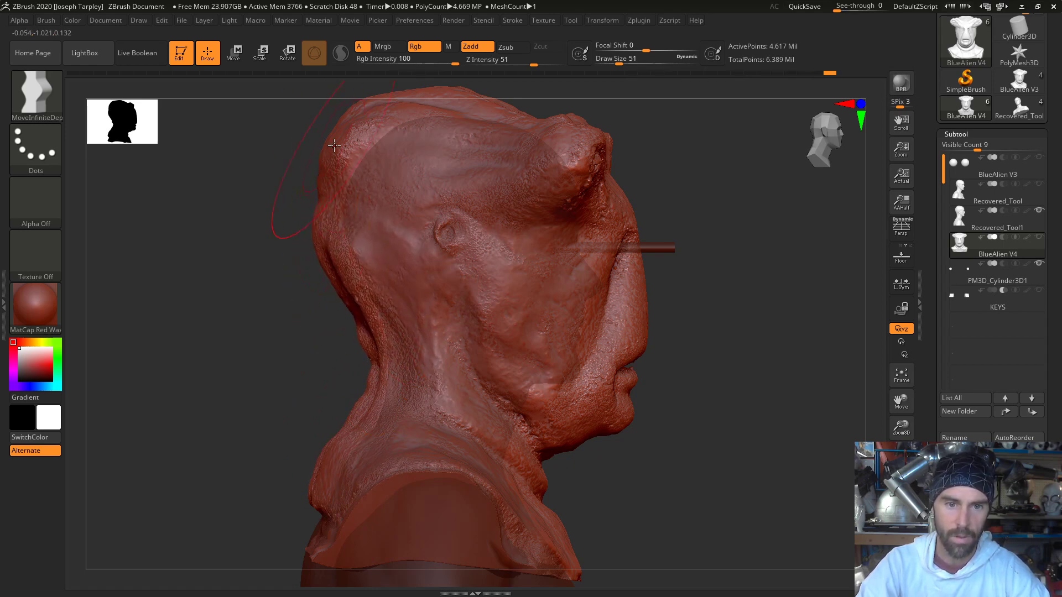
drag(334, 146, 345, 155)
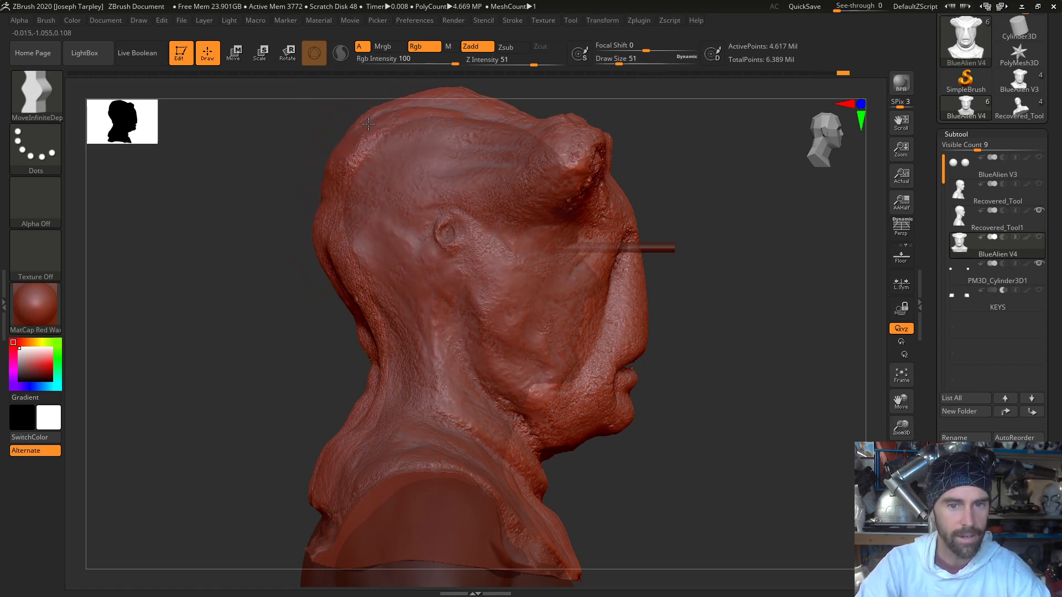
drag(366, 124, 375, 116)
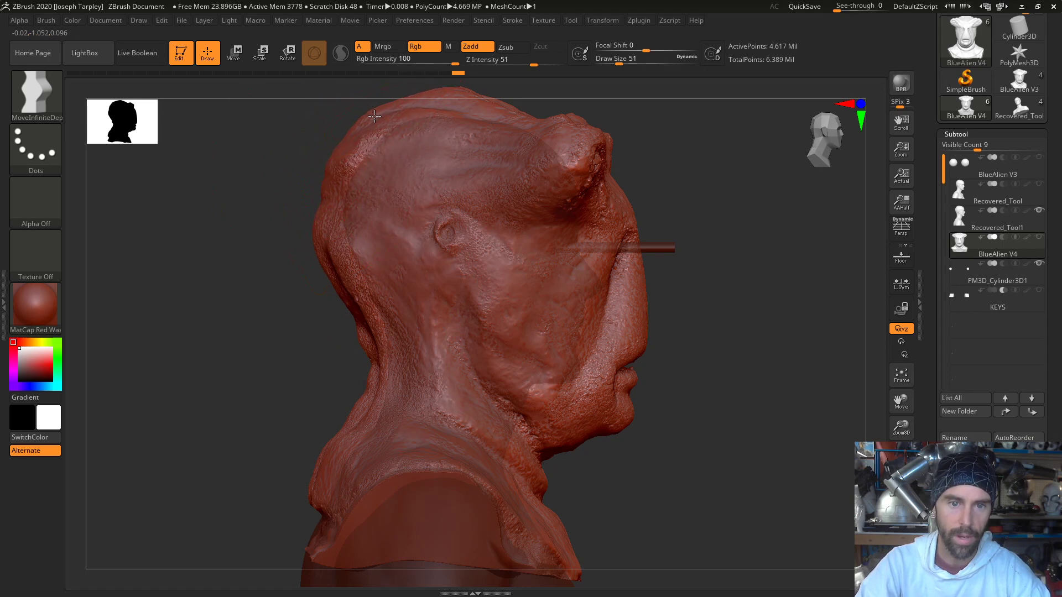
drag(332, 178, 367, 128)
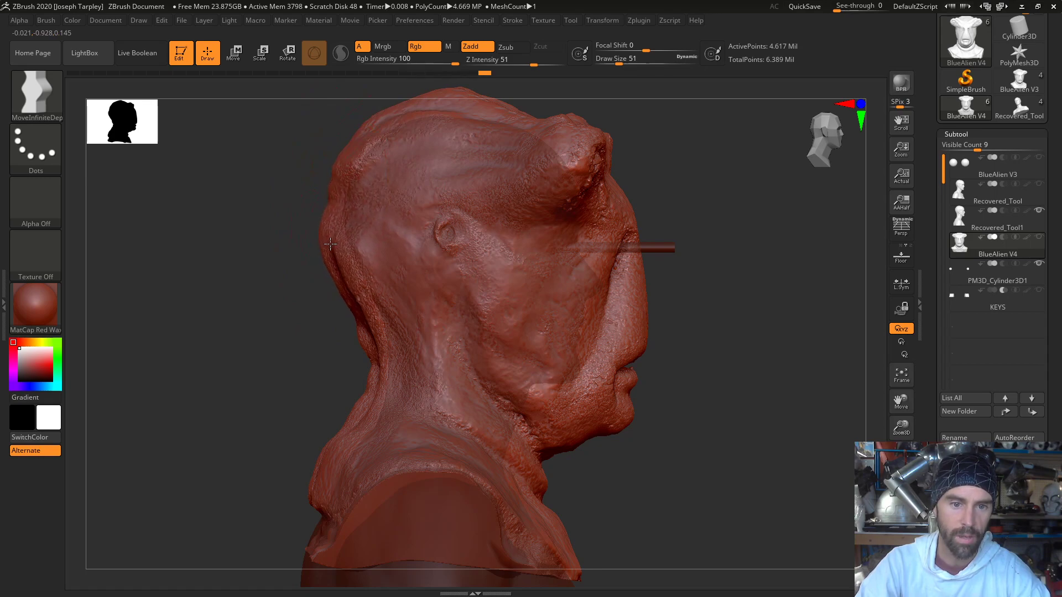
drag(332, 244, 328, 246)
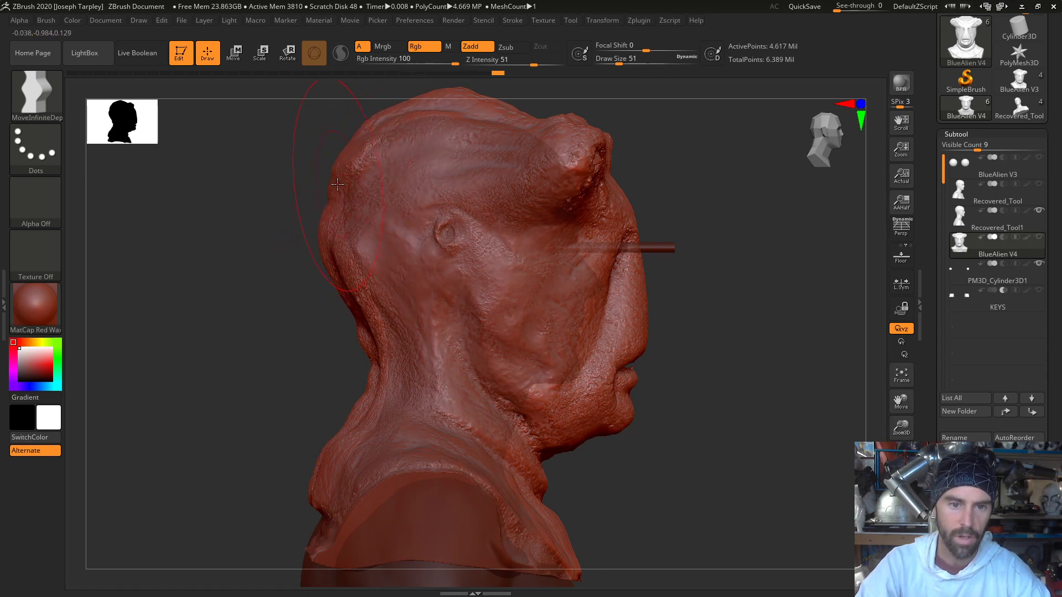
- Narrow both sides of the mask's neck toward the lifecast, working from the front
drag(270, 272, 364, 286)
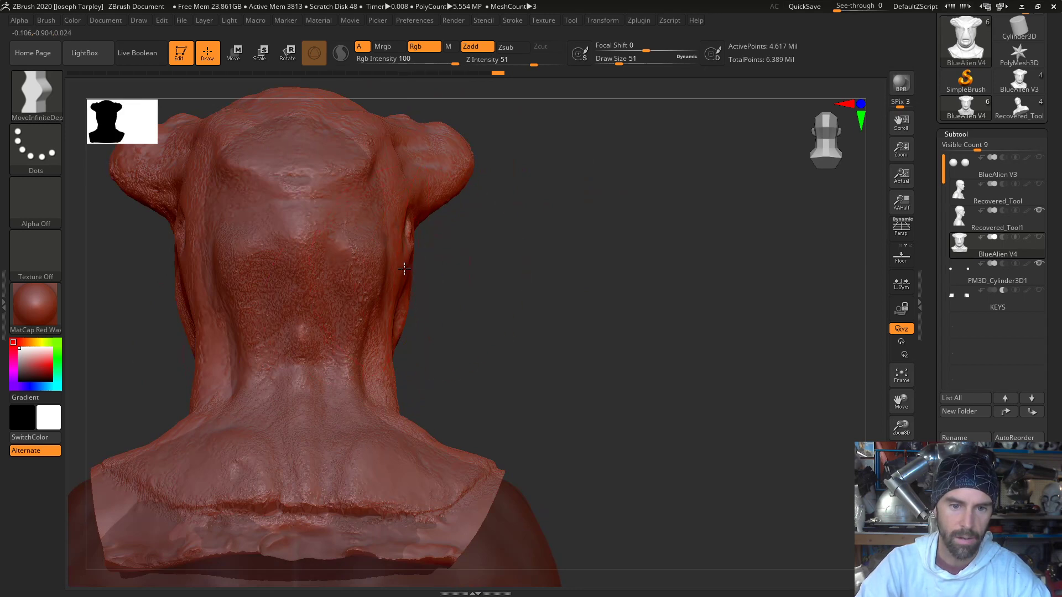
drag(592, 349, 486, 342)
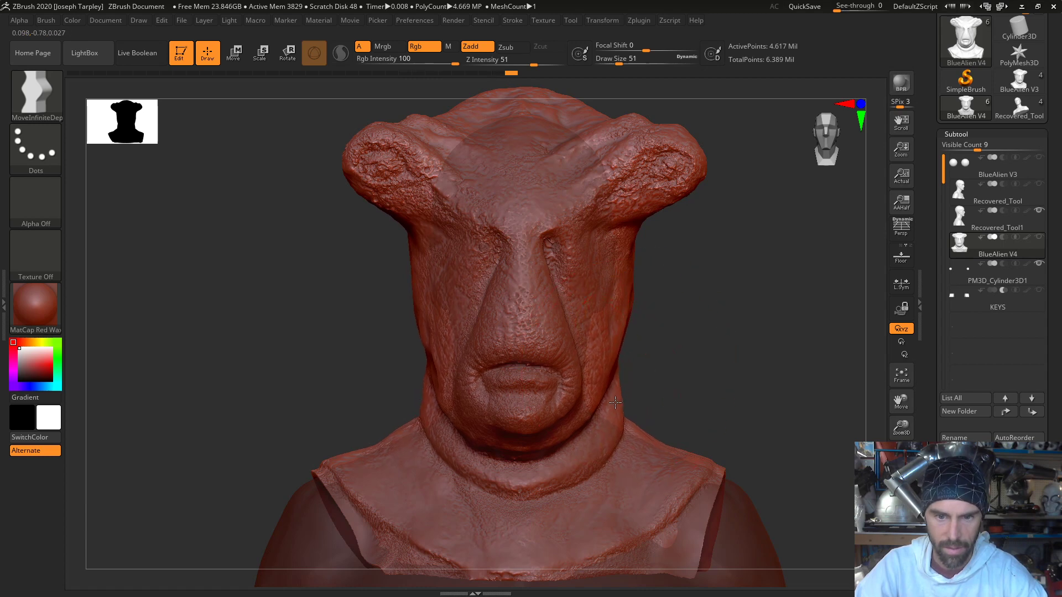
drag(611, 402, 607, 404)
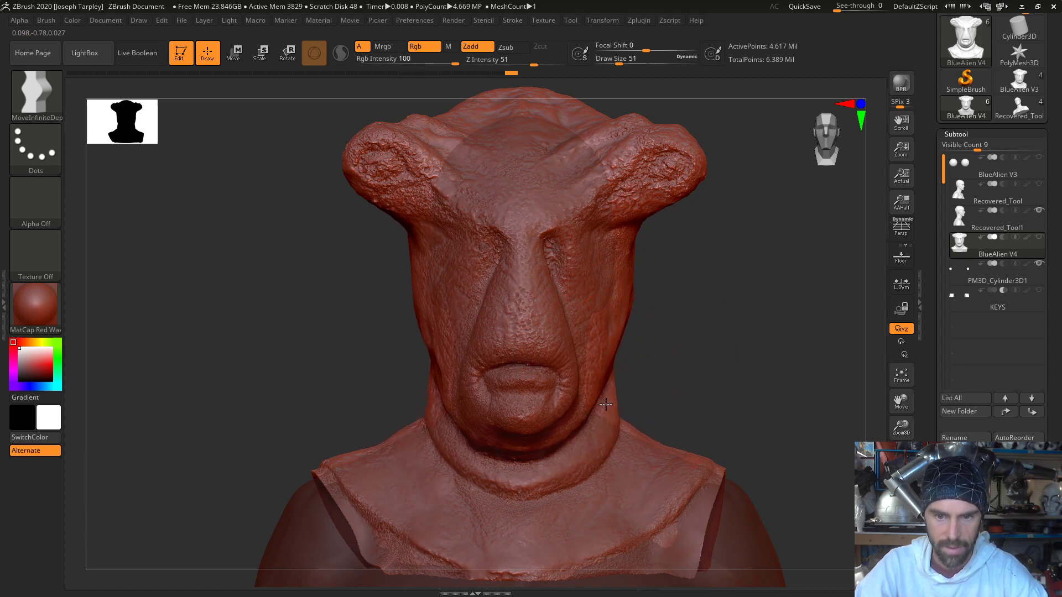
- Push the mask's chin, mouth and brow back toward the lifecast's face in side profile
drag(614, 363, 708, 346)
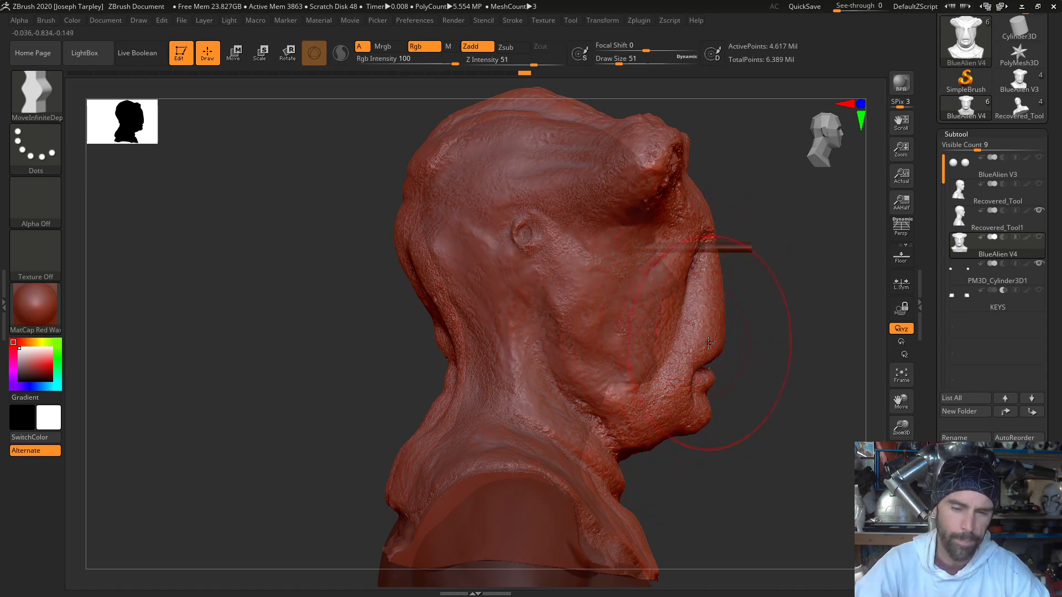
mouse_move(762, 321)
mouse_down()
mouse_move(711, 329)
mouse_move(748, 298)
mouse_up()
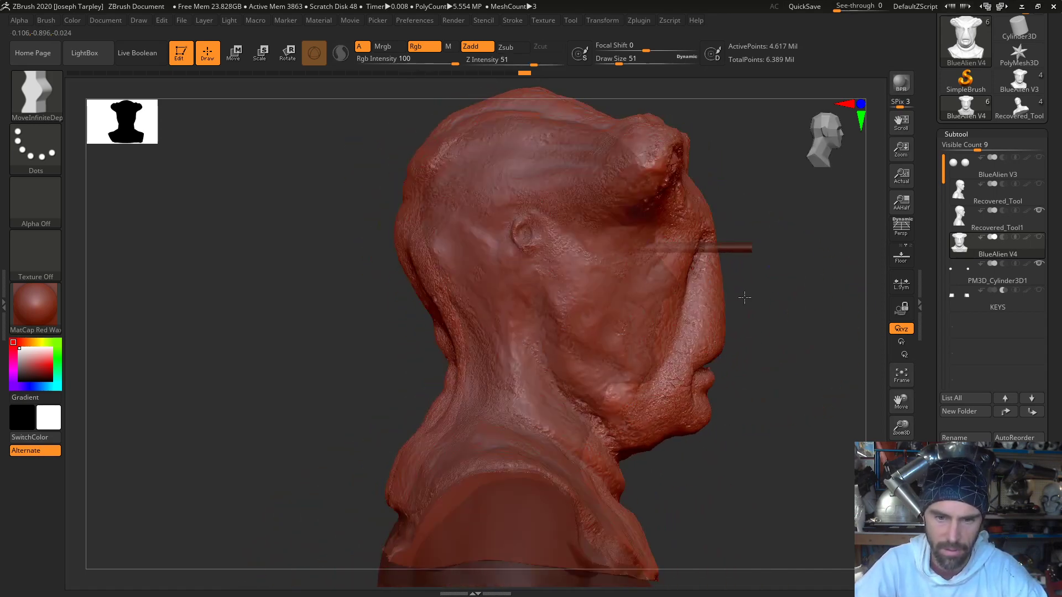
drag(647, 440, 640, 431)
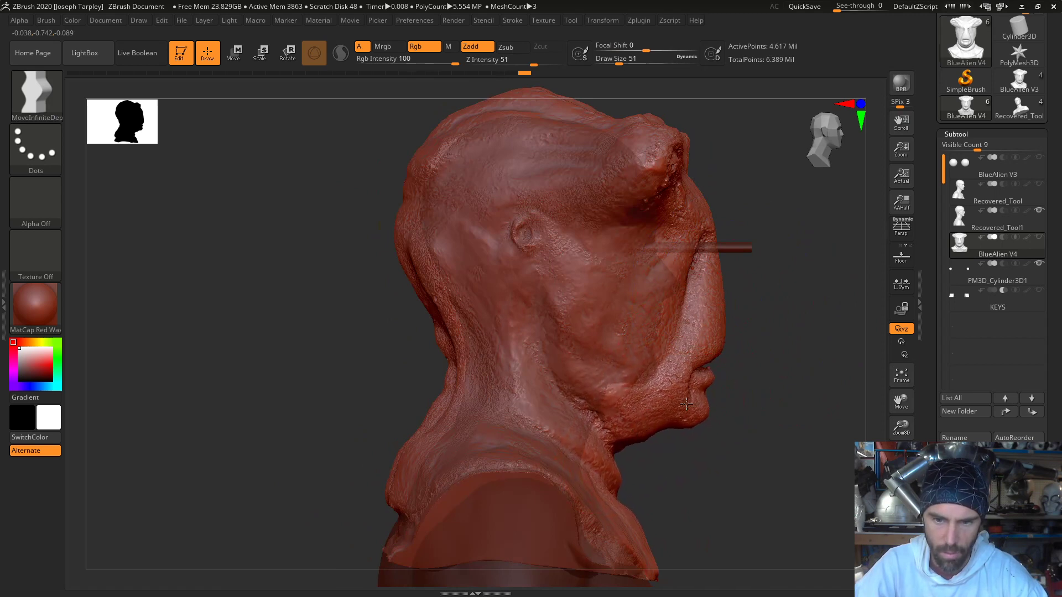
drag(700, 397, 695, 393)
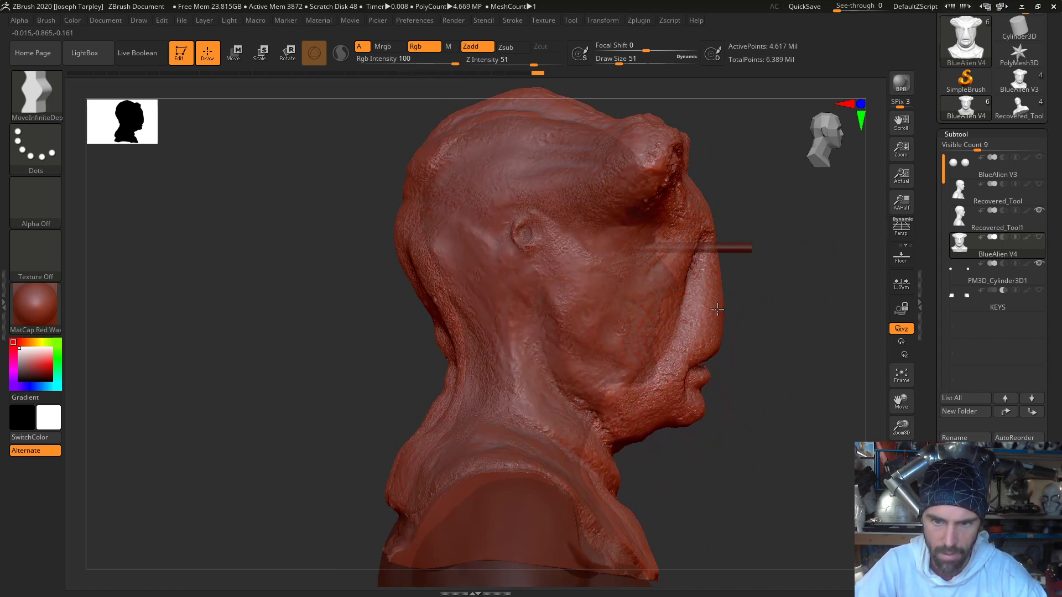
drag(706, 226, 698, 223)
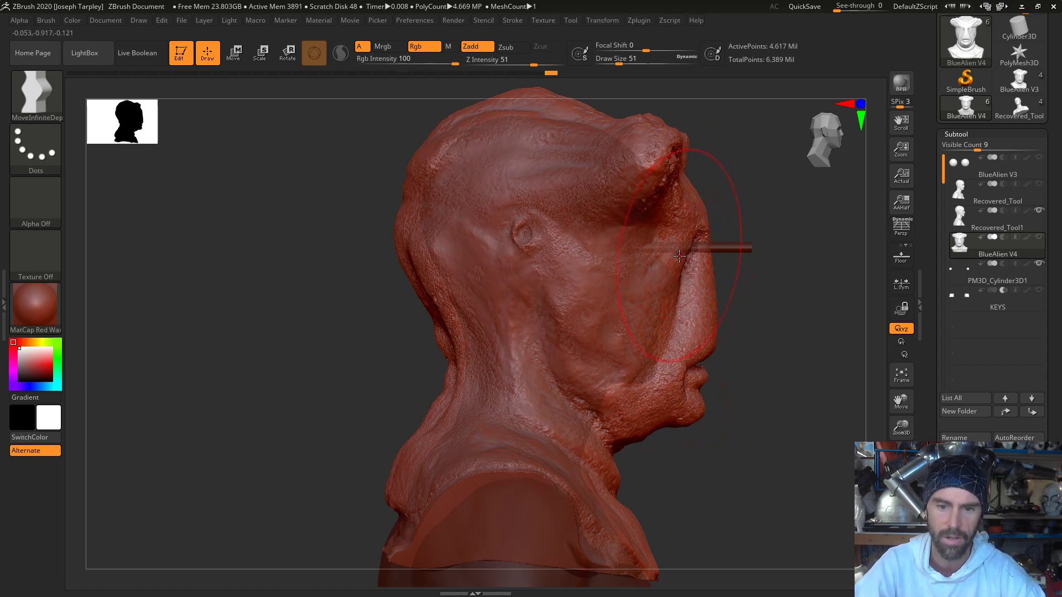
- Shift the whole mask backward over the lifecast, check its placement from the front and side, and return to sculpting
key(w)
drag(608, 330, 587, 327)
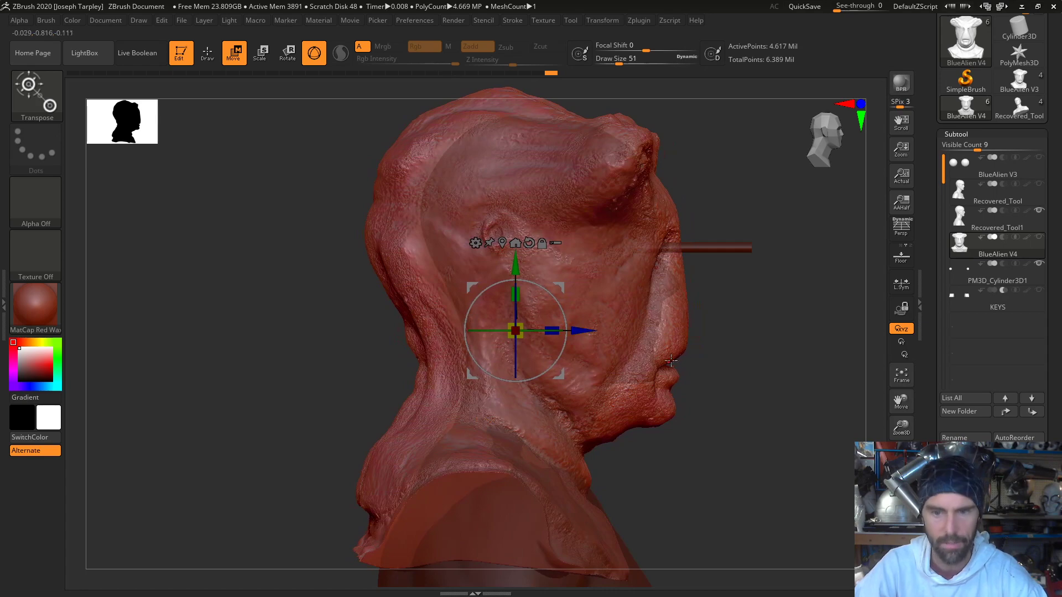
drag(731, 355, 667, 365)
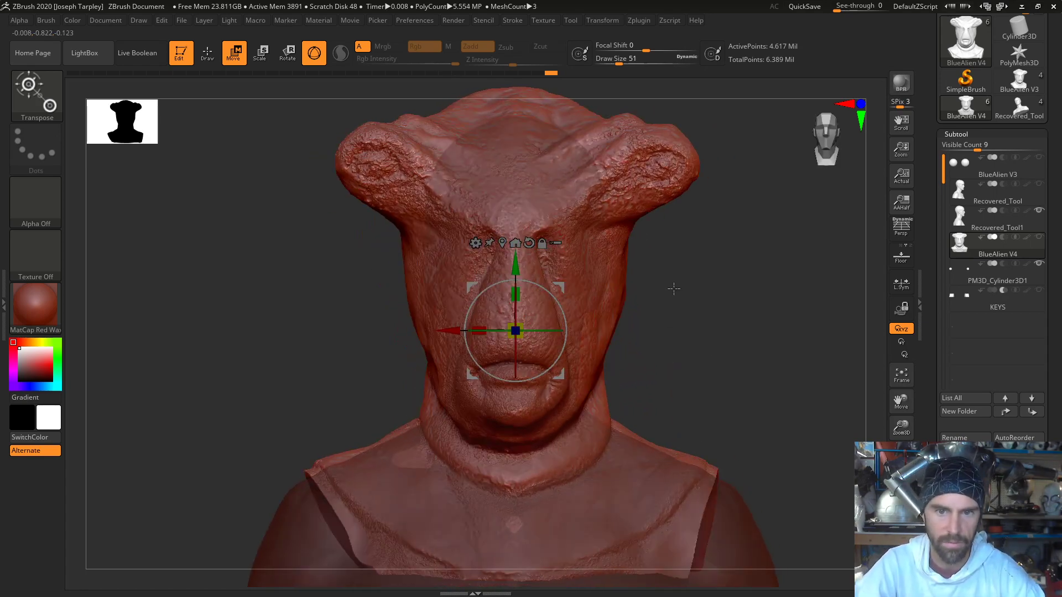
drag(671, 289, 741, 293)
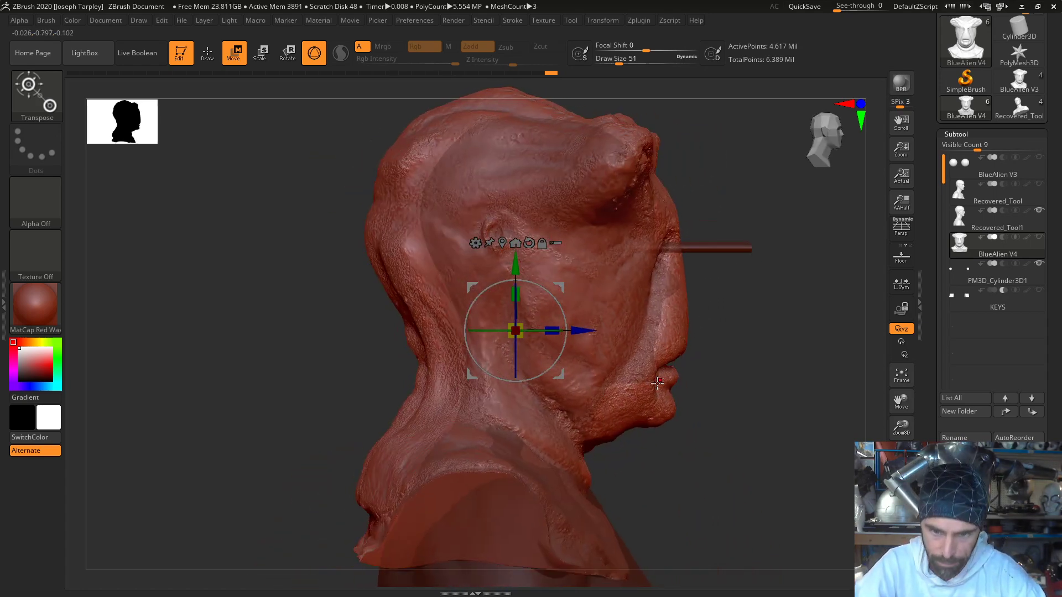
key(q)
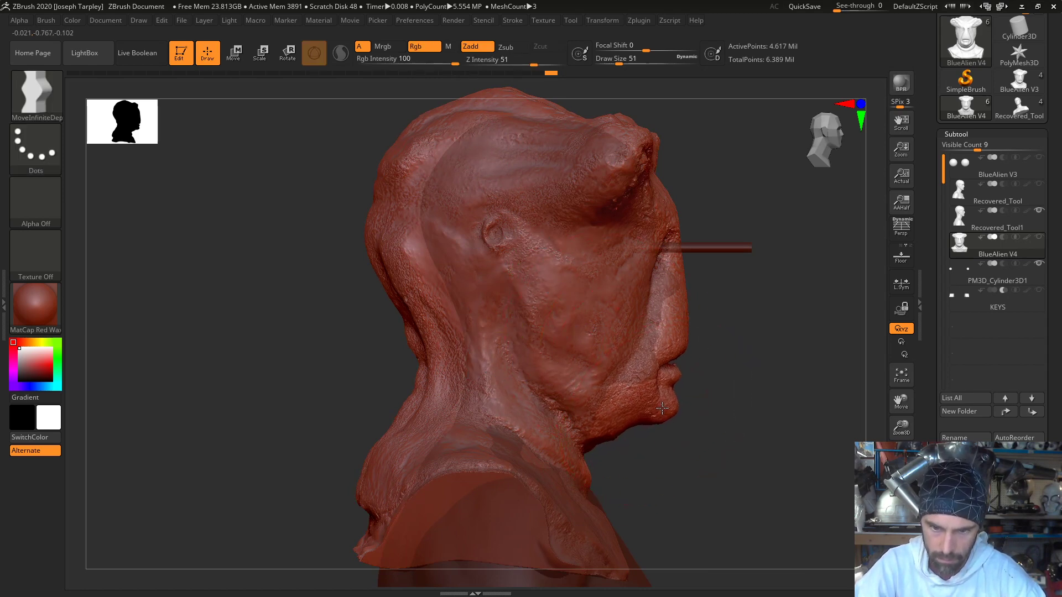
- Raise the mask's jaw and chin, enlarge the brush to draw size 59, and push the nose back slightly
mouse_move(600, 433)
mouse_down()
mouse_move(601, 412)
mouse_move(638, 410)
mouse_move(614, 402)
mouse_move(623, 393)
mouse_up()
key(space)
key(space)
mouse_move(690, 332)
mouse_down()
mouse_move(683, 350)
mouse_move(677, 334)
mouse_up()
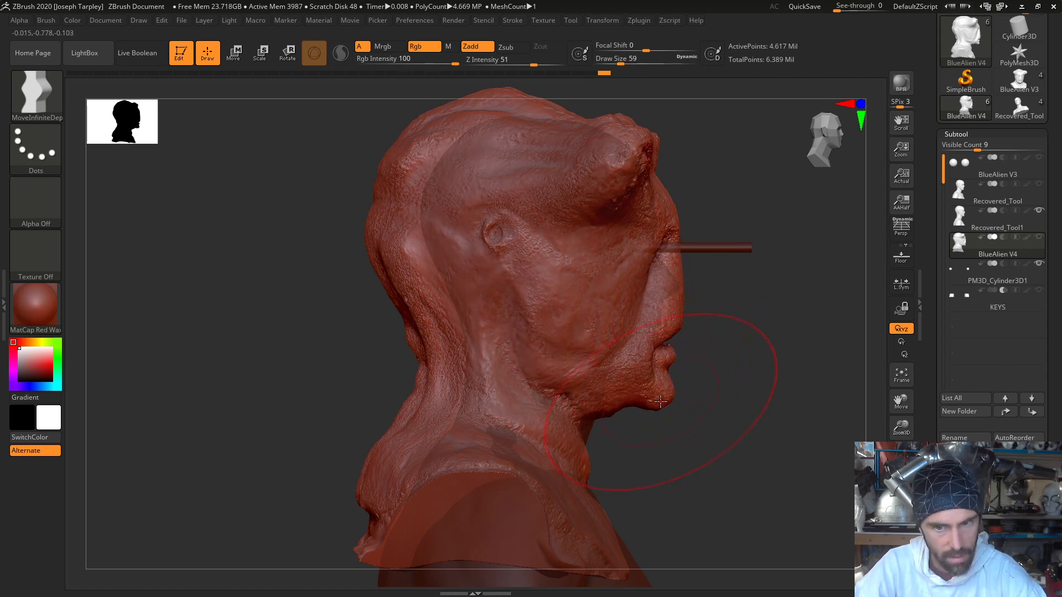
- Pull the protrusions on both sides of the mask's head slightly inward and reduce the brush to draw size 33
mouse_move(623, 415)
mouse_down()
mouse_move(404, 360)
mouse_move(257, 415)
mouse_up()
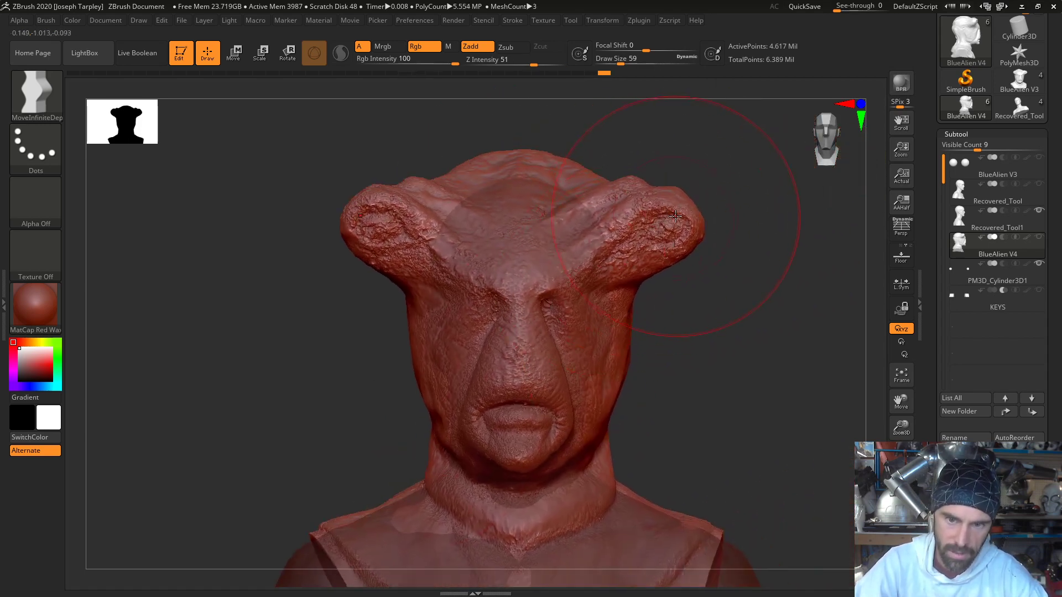
drag(669, 220, 659, 221)
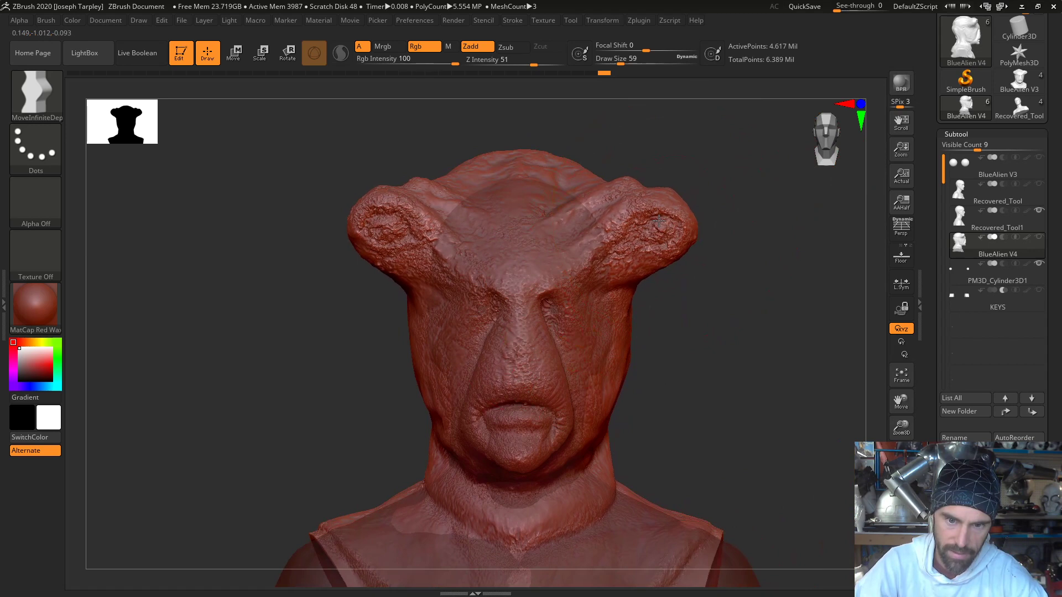
mouse_move(572, 168)
mouse_down()
mouse_move(564, 171)
mouse_move(605, 133)
mouse_move(633, 135)
mouse_move(570, 134)
mouse_up()
key(space)
drag(543, 206, 537, 203)
mouse_move(586, 121)
mouse_down()
mouse_move(623, 123)
mouse_move(616, 142)
mouse_up()
key(shift)
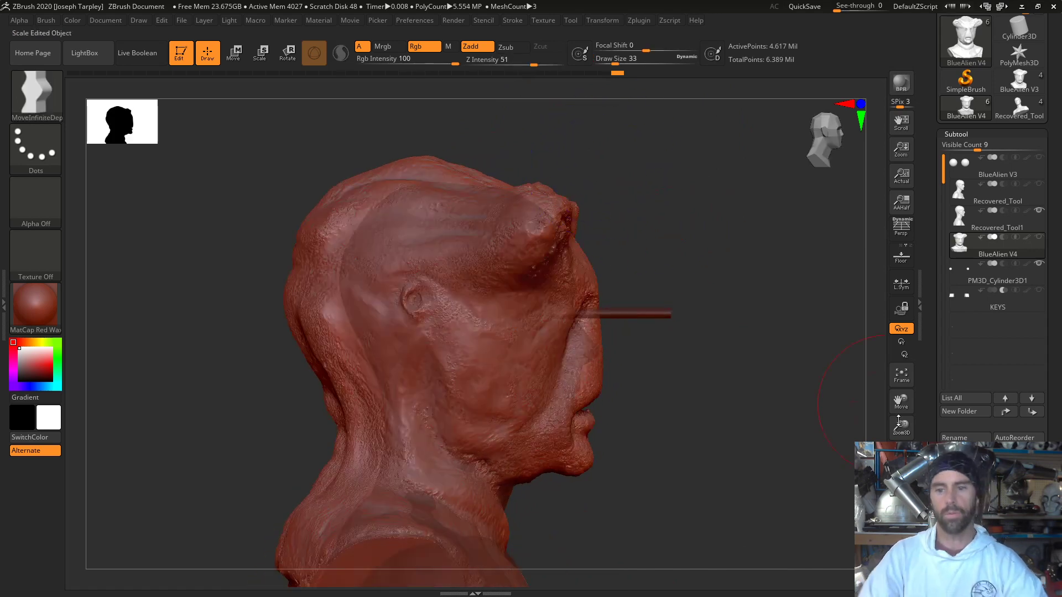
- Turn off transparency and extend the underside of the jaw and chin downward, reducing the brush to draw size 22 for refinement
mouse_move(806, 486)
mouse_down()
mouse_move(742, 481)
mouse_move(755, 482)
mouse_move(714, 454)
mouse_move(628, 498)
mouse_move(680, 492)
mouse_up()
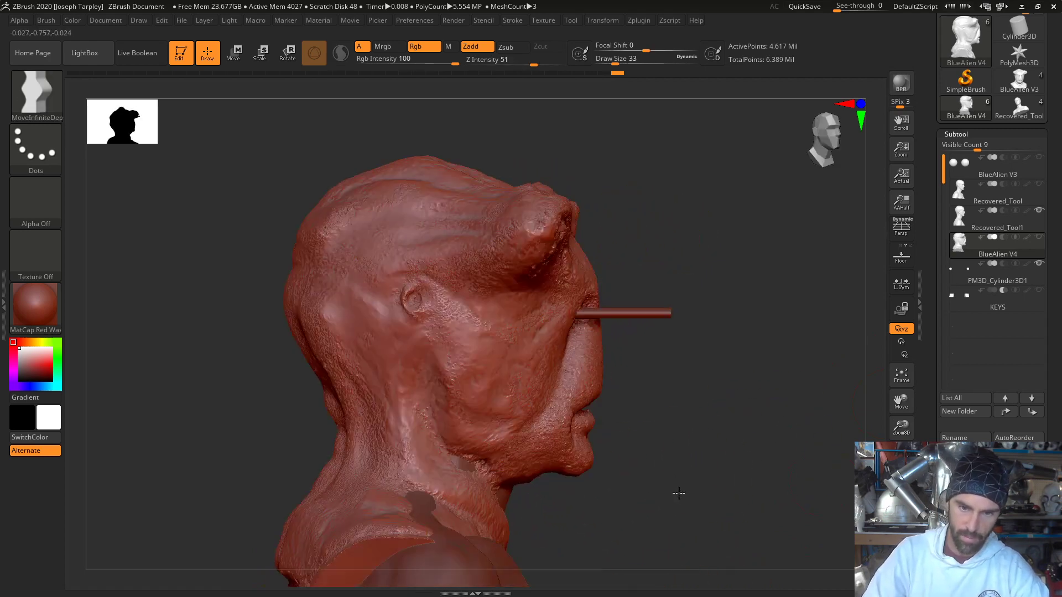
mouse_move(506, 493)
mouse_down()
mouse_move(521, 502)
mouse_move(559, 484)
mouse_up()
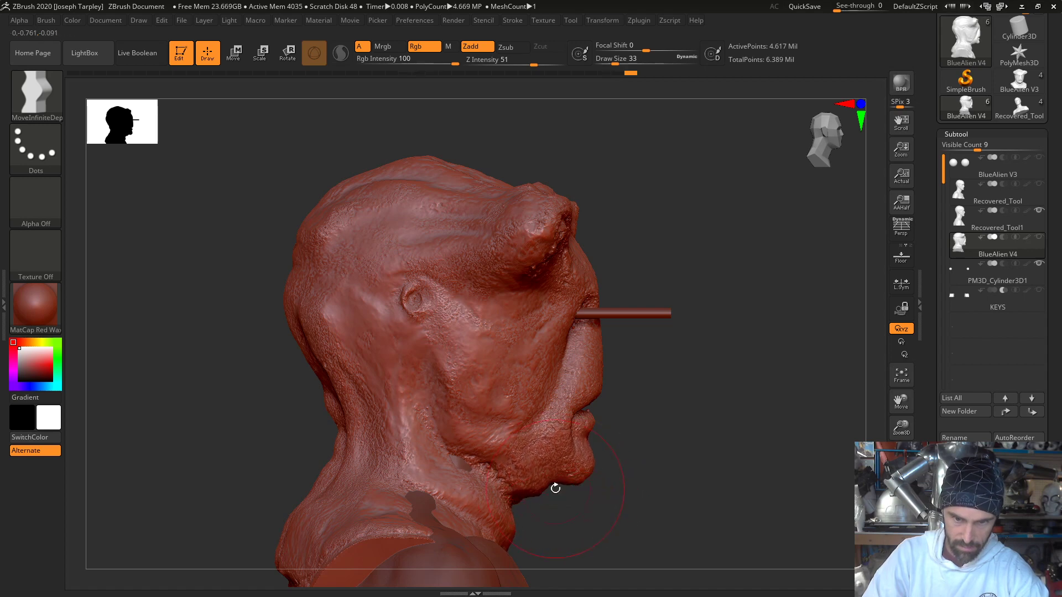
key(space)
drag(554, 401, 549, 401)
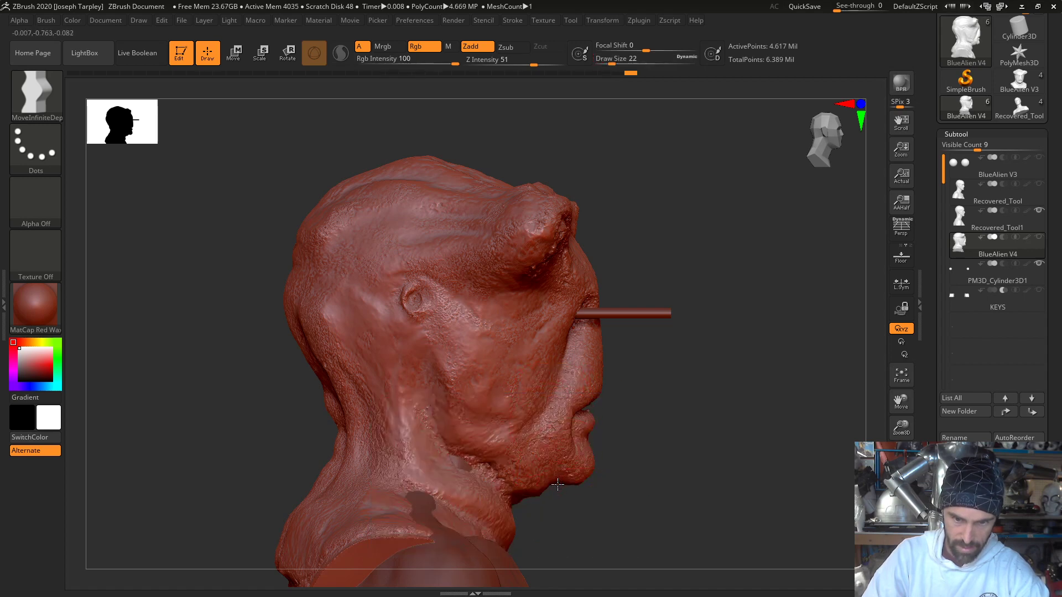
mouse_move(558, 485)
mouse_down()
mouse_move(531, 487)
mouse_move(584, 479)
mouse_up()
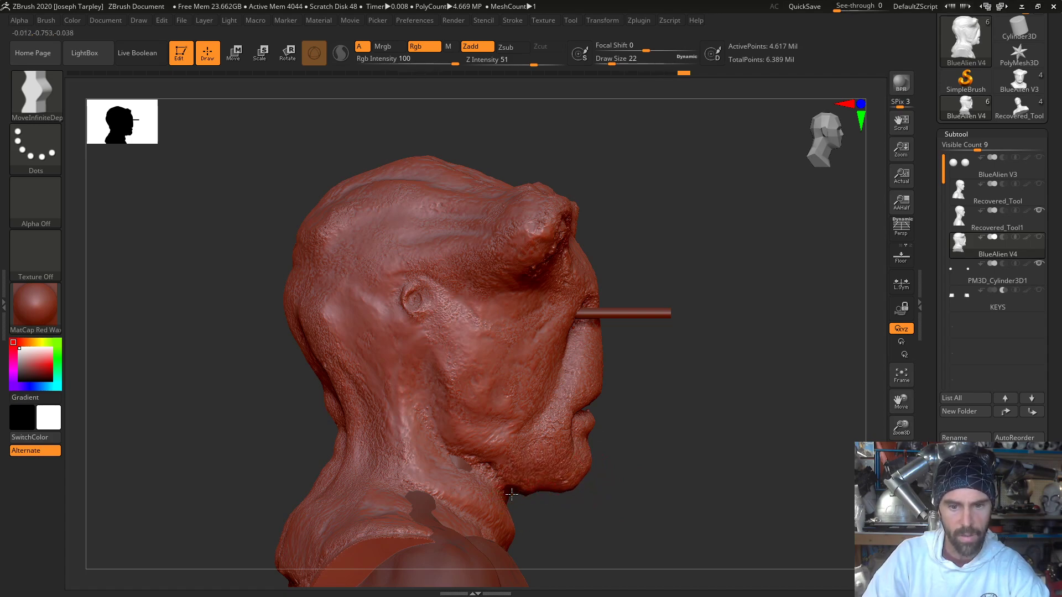
- Enlarge the brush to draw size 59 and pull the front of the mask's collar forward out of the lifecast's chest
shift+drag(635, 505, 590, 502)
mouse_move(669, 484)
mouse_down()
mouse_move(714, 465)
mouse_move(688, 350)
mouse_move(697, 373)
mouse_move(659, 385)
mouse_up()
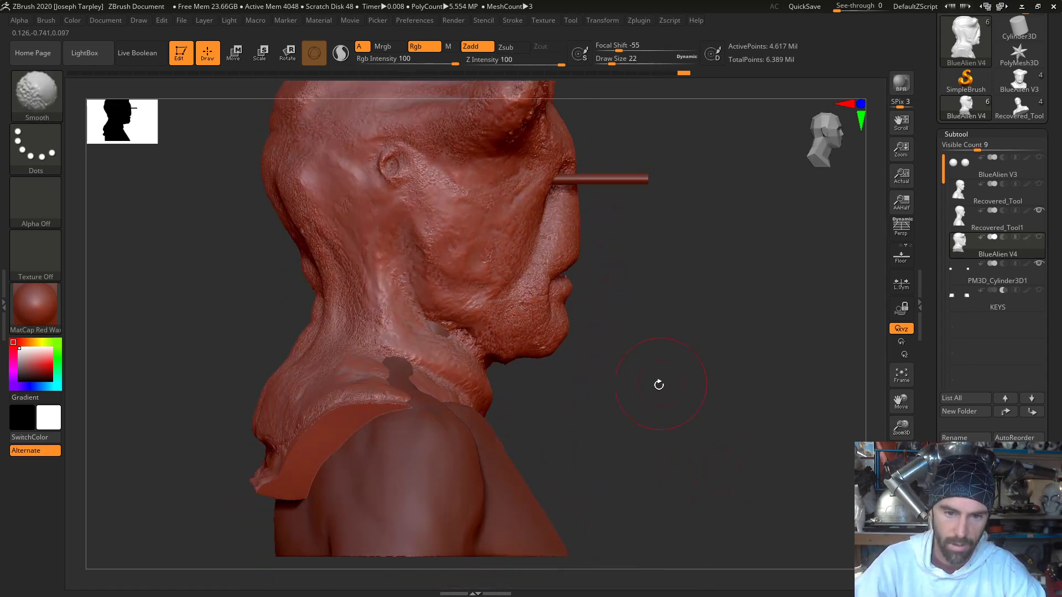
key(space)
click(659, 387)
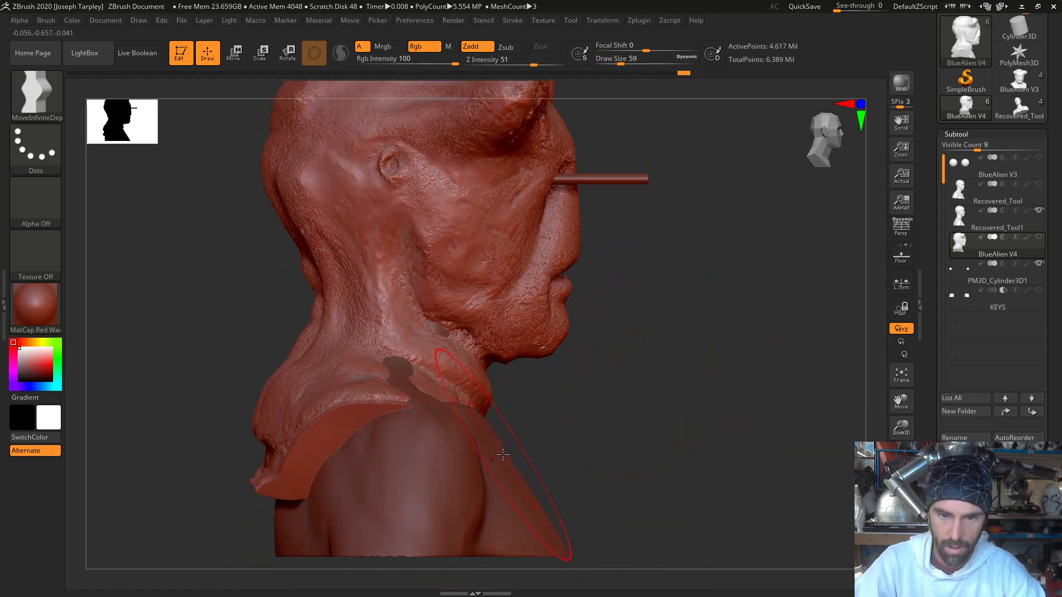
drag(511, 451, 524, 444)
mouse_move(586, 429)
mouse_down()
mouse_move(486, 427)
mouse_move(585, 428)
mouse_move(570, 425)
mouse_up()
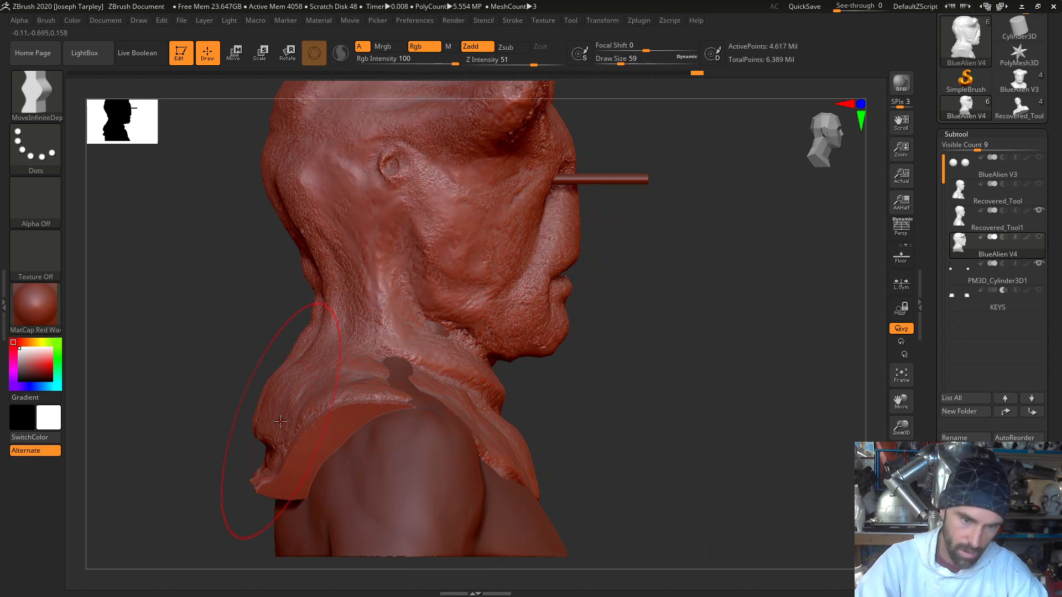
- Push the back of the mask's collar in toward the lifecast's upper back and reduce the brush to draw size 22
drag(281, 424, 302, 424)
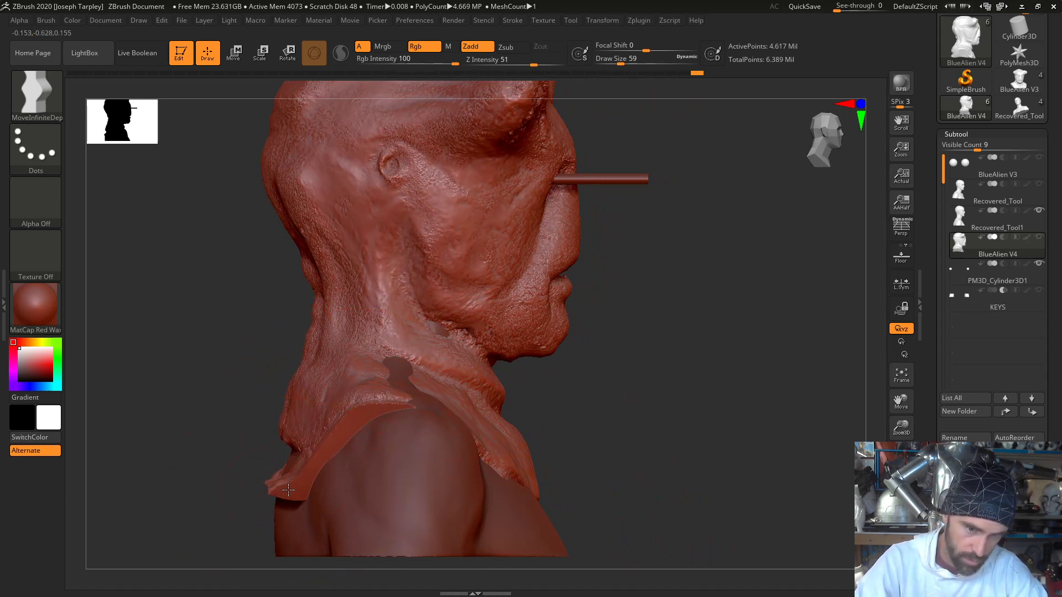
drag(288, 490, 300, 493)
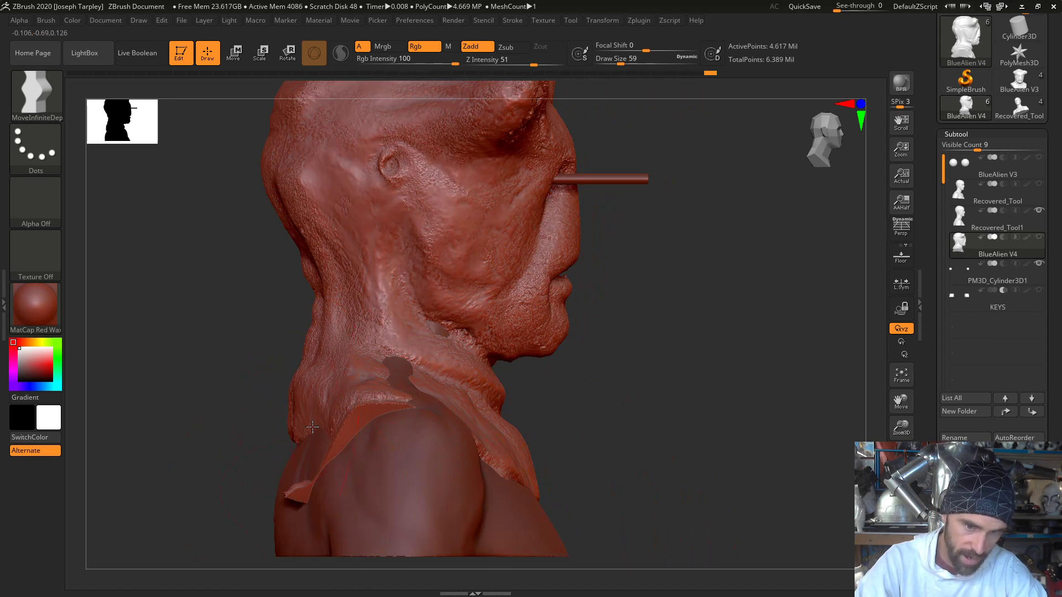
key(space)
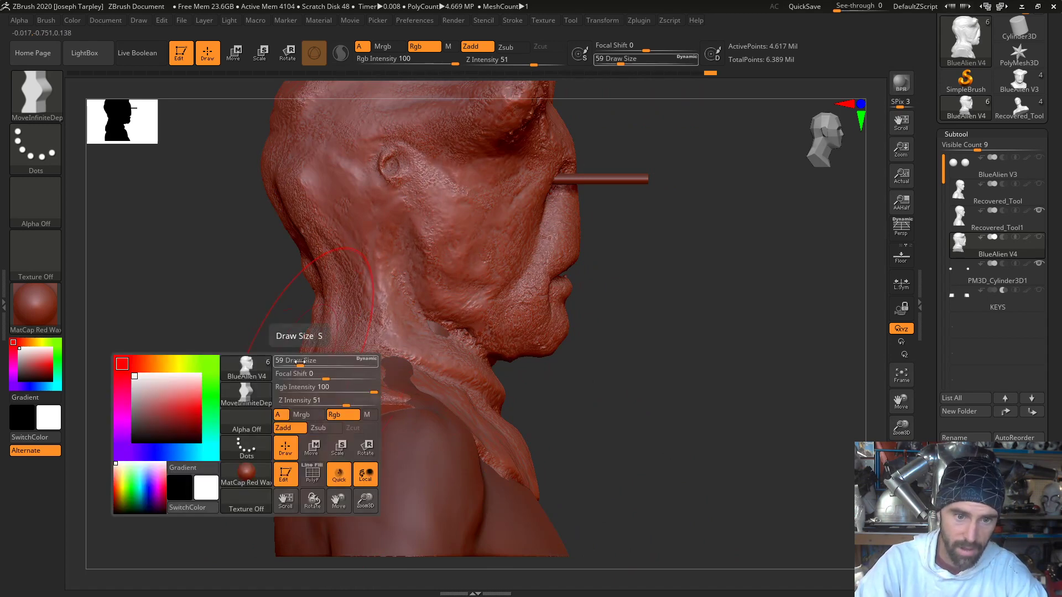
drag(310, 361, 290, 364)
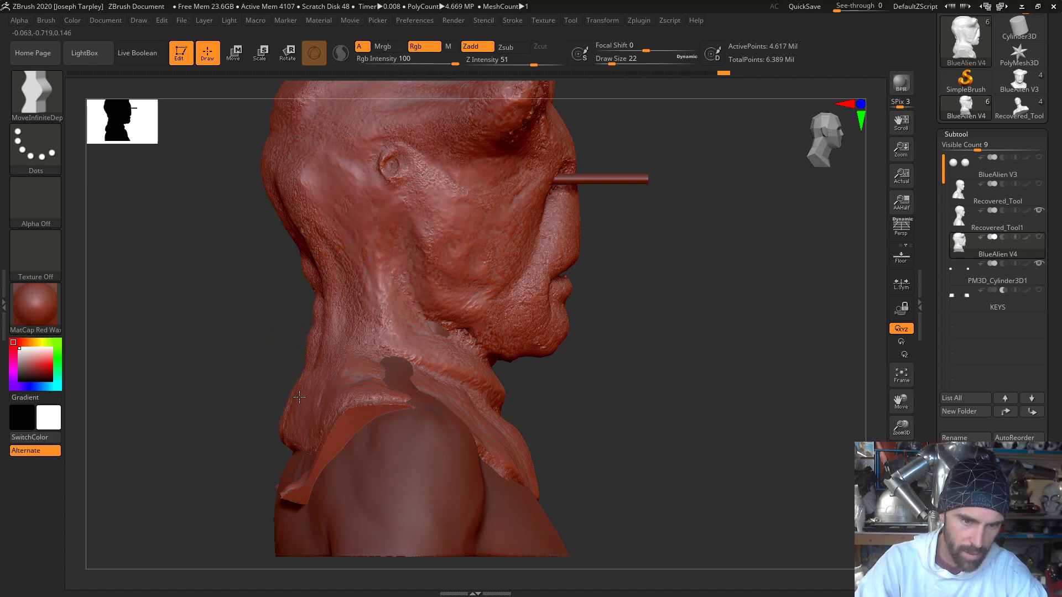
- Pull the mask's collar outward over the lifecast's right shoulder to cover the areas where the lifecast pokes through
mouse_move(275, 391)
mouse_down()
mouse_move(313, 395)
mouse_move(191, 398)
mouse_up()
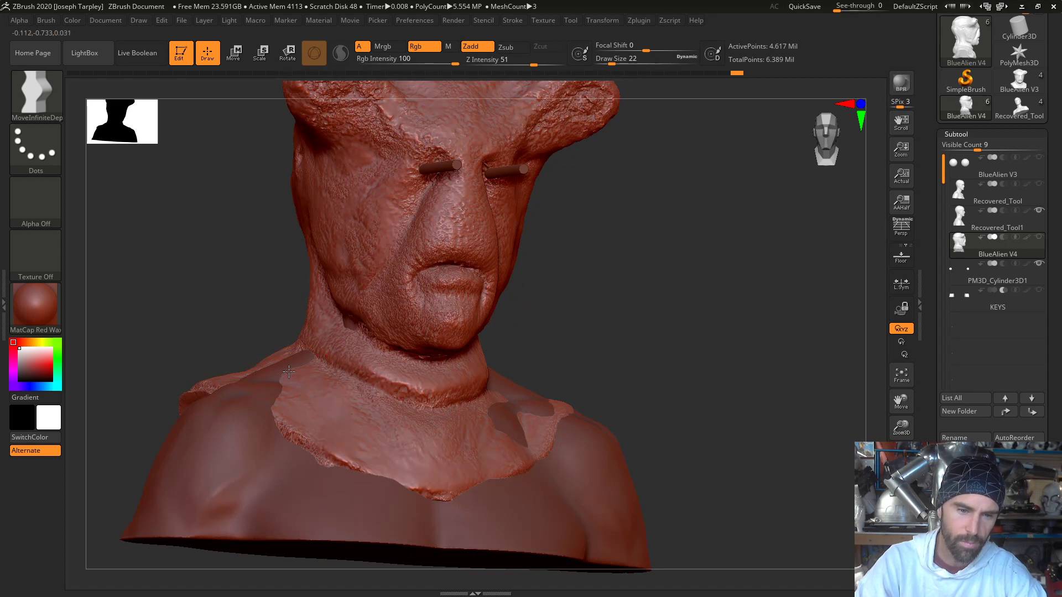
mouse_move(288, 371)
mouse_down()
mouse_move(279, 364)
mouse_move(302, 352)
mouse_up()
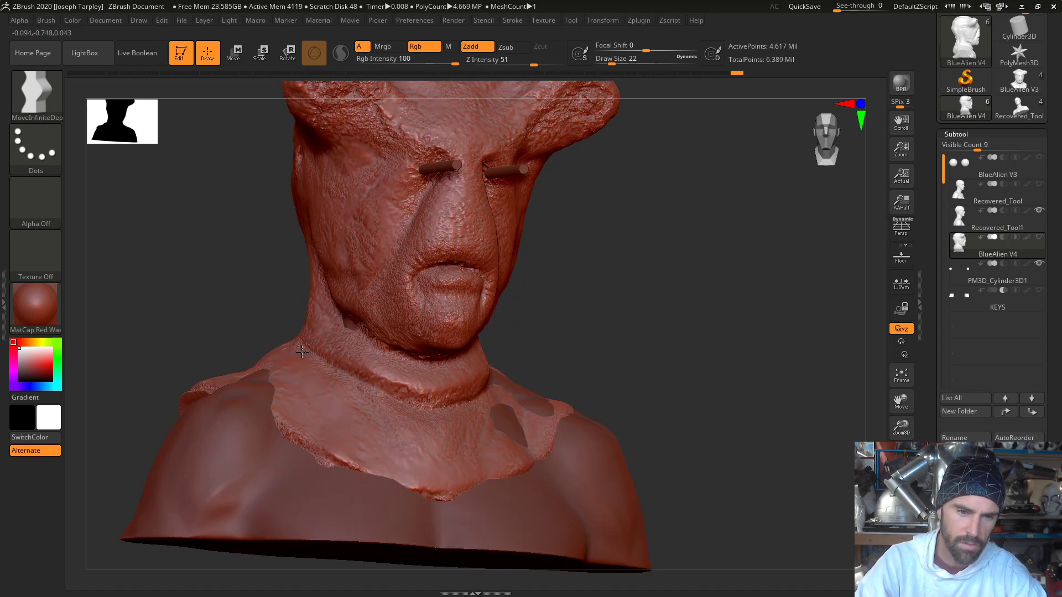
drag(260, 380, 271, 412)
mouse_move(252, 331)
mouse_down()
mouse_move(219, 334)
mouse_move(243, 374)
mouse_up()
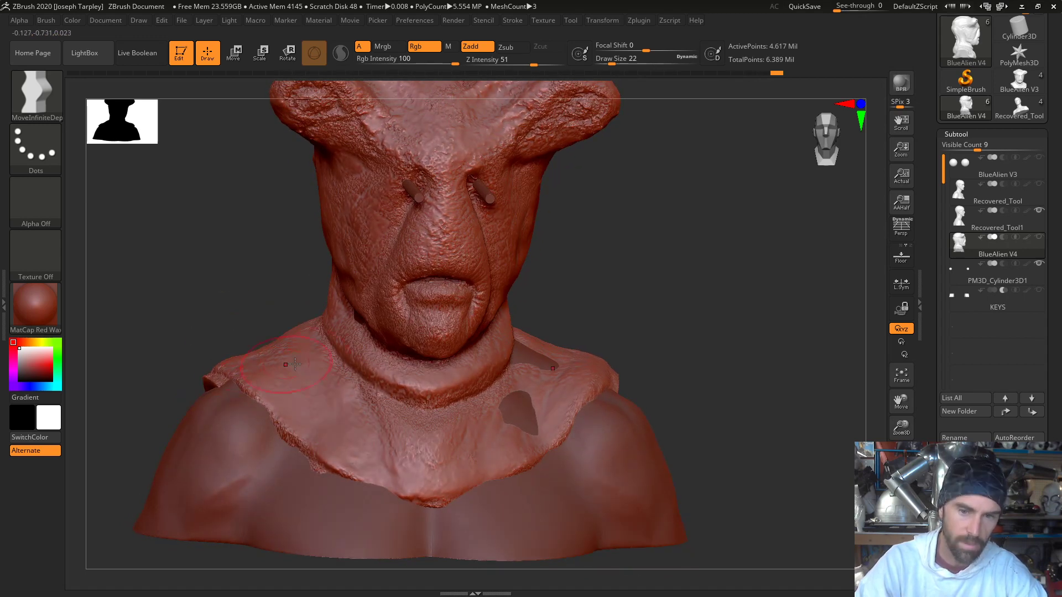
mouse_move(717, 360)
mouse_down()
mouse_move(707, 335)
mouse_move(611, 327)
mouse_move(541, 358)
mouse_move(621, 332)
mouse_up()
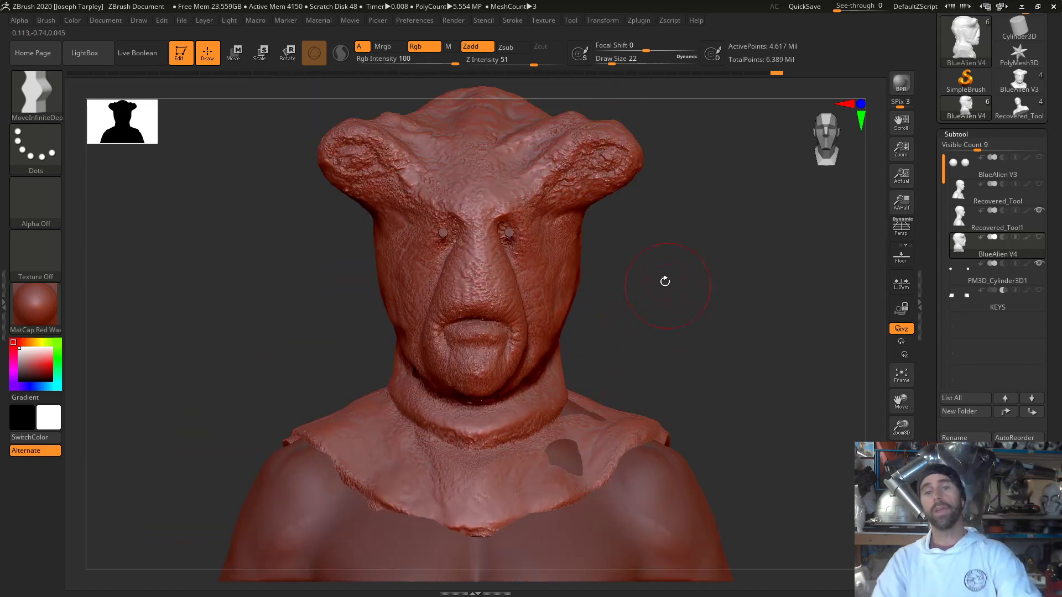
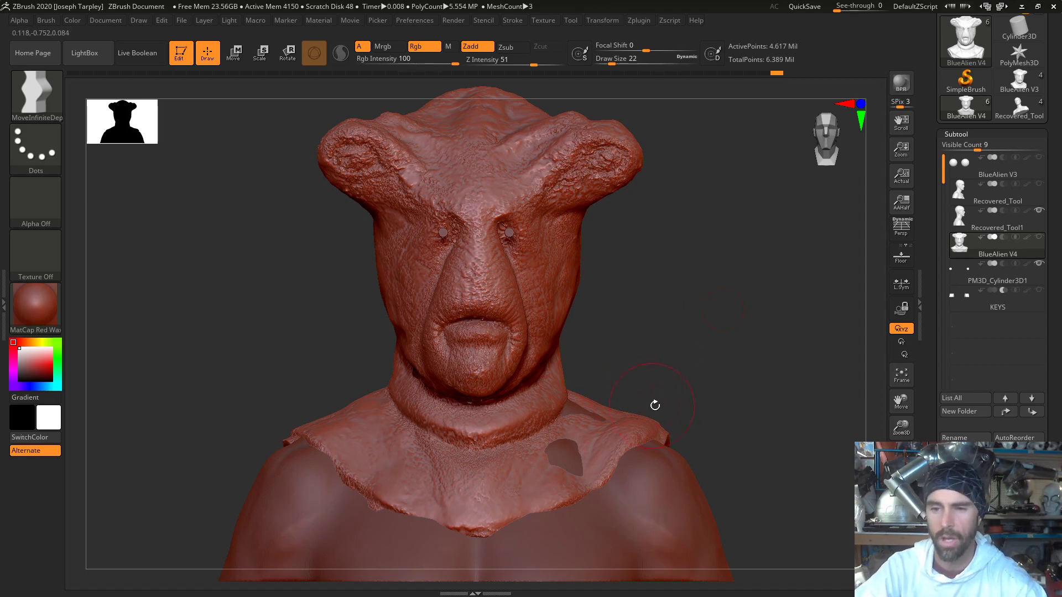
- Apply Mirror And Weld to the BlueAlien V4 mask so both halves of the head and collar match
mouse_move(706, 331)
mouse_down()
mouse_move(765, 339)
mouse_move(728, 386)
mouse_move(720, 380)
mouse_move(772, 380)
mouse_move(749, 380)
mouse_move(758, 332)
mouse_up()
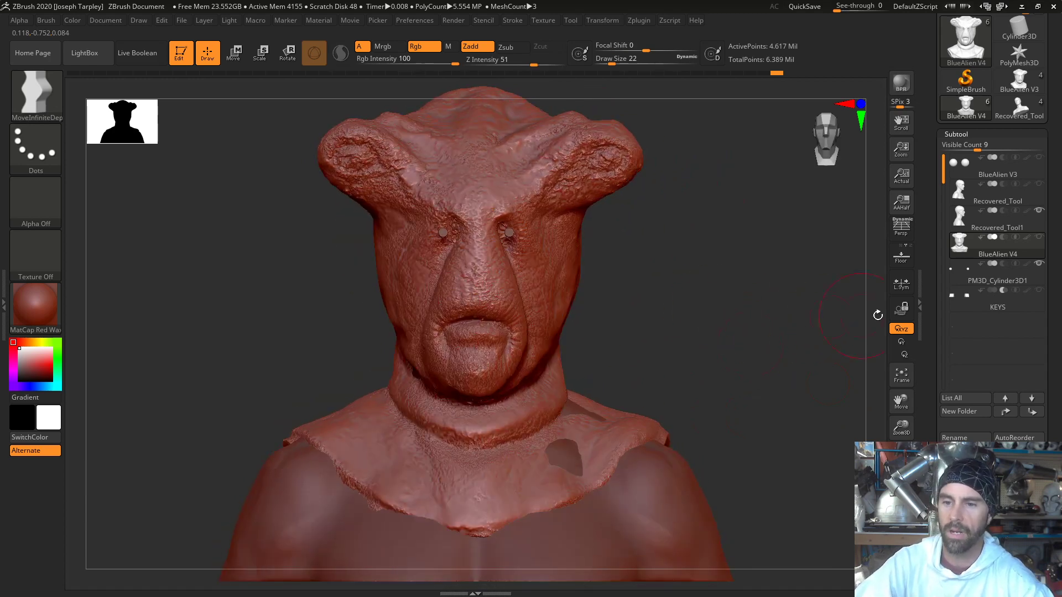
scroll(995, 332, down, 3)
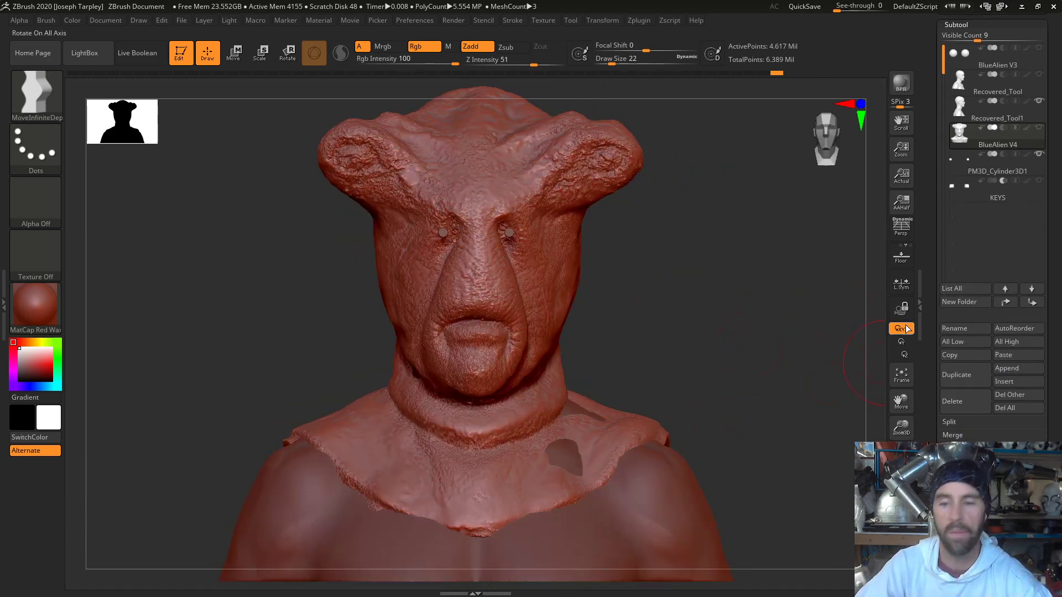
scroll(1035, 266, down, 10)
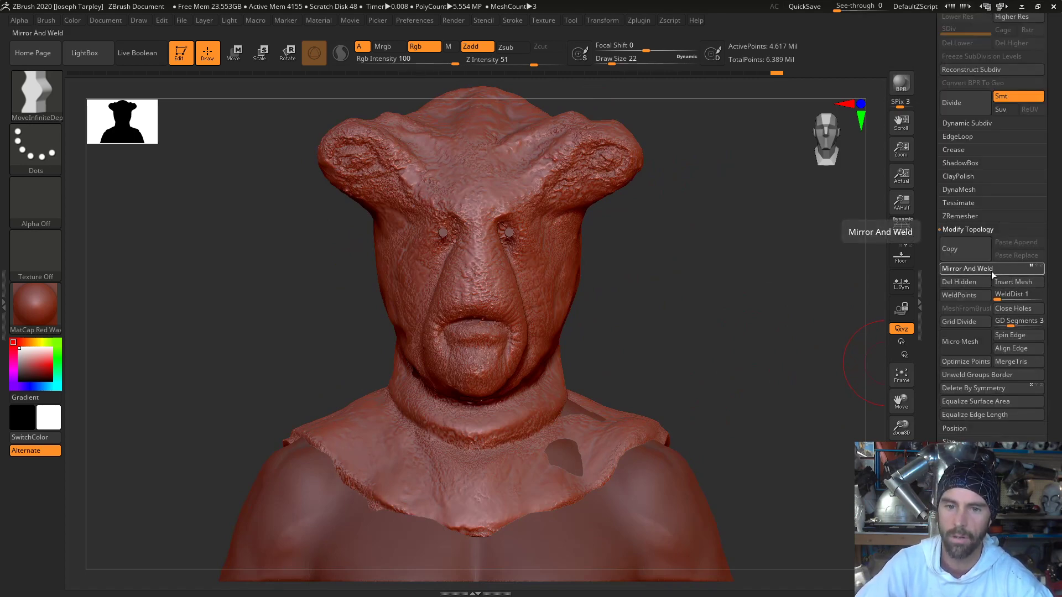
click(991, 271)
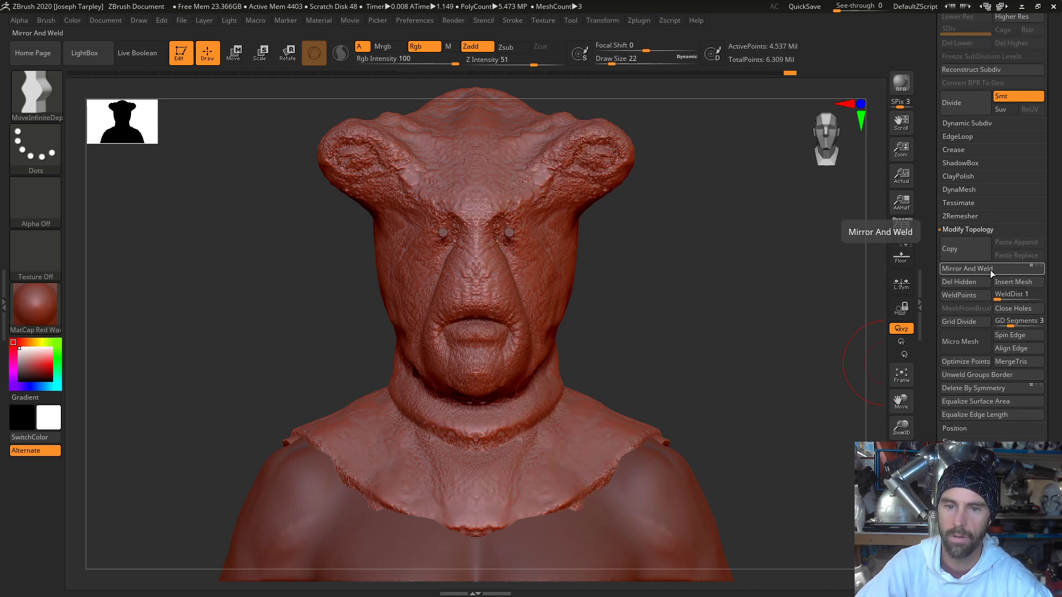
key(ctrl+z)
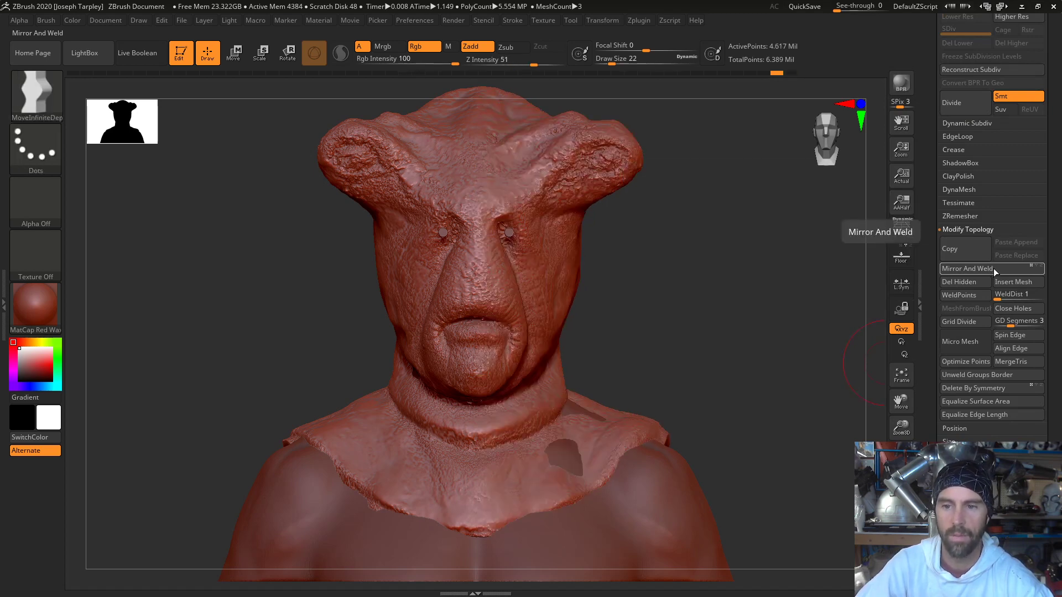
click(991, 271)
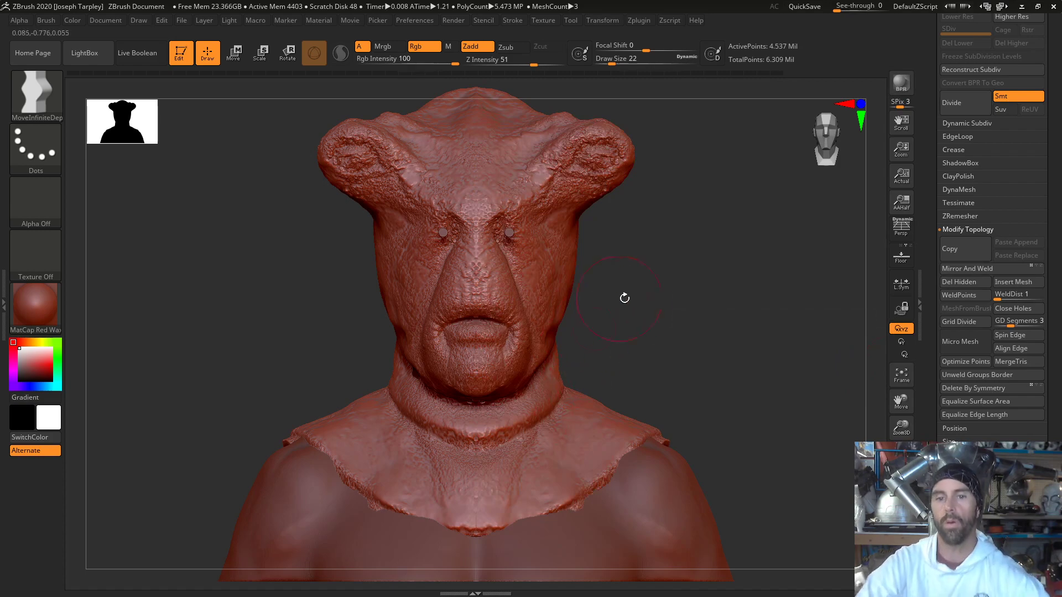
mouse_move(651, 301)
mouse_down()
mouse_move(678, 301)
mouse_move(633, 305)
mouse_move(675, 277)
mouse_move(645, 269)
mouse_move(654, 298)
mouse_move(683, 301)
mouse_move(731, 345)
mouse_up()
drag(696, 299, 772, 298)
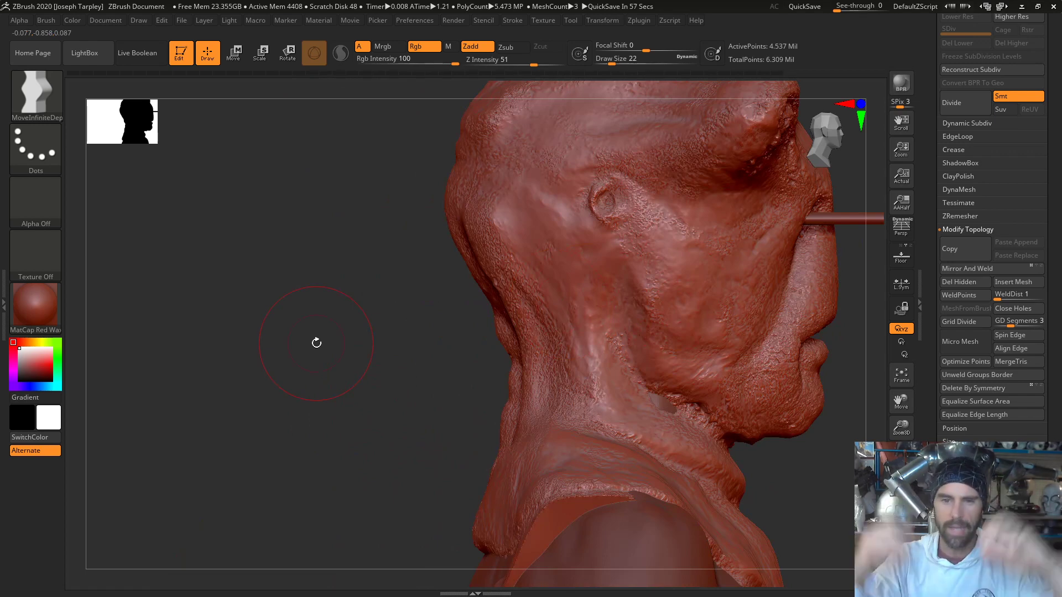
drag(331, 389, 249, 358)
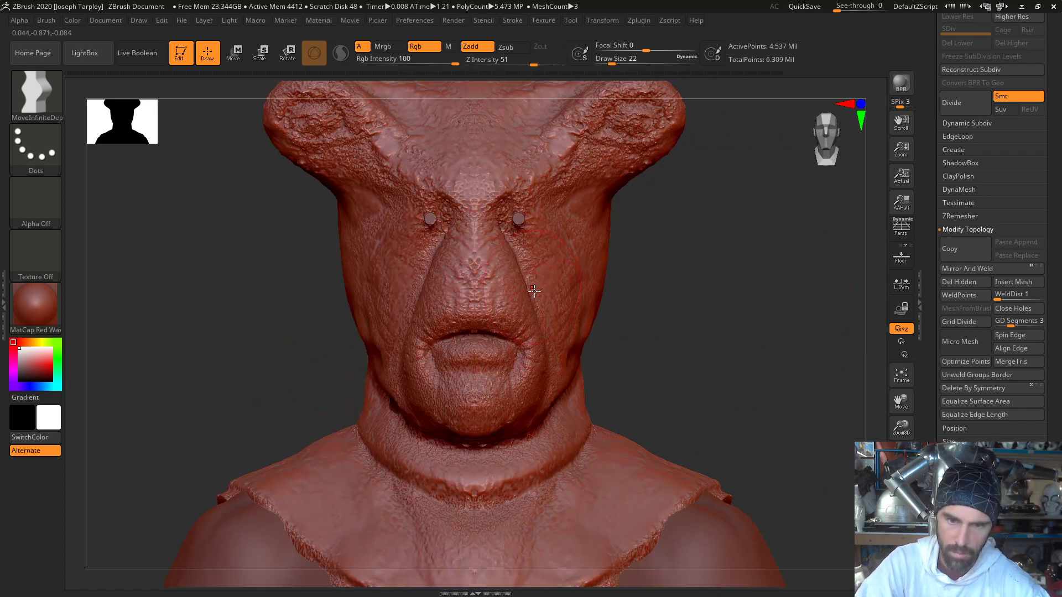
mouse_move(655, 332)
mouse_down()
mouse_move(611, 324)
mouse_move(652, 330)
mouse_up()
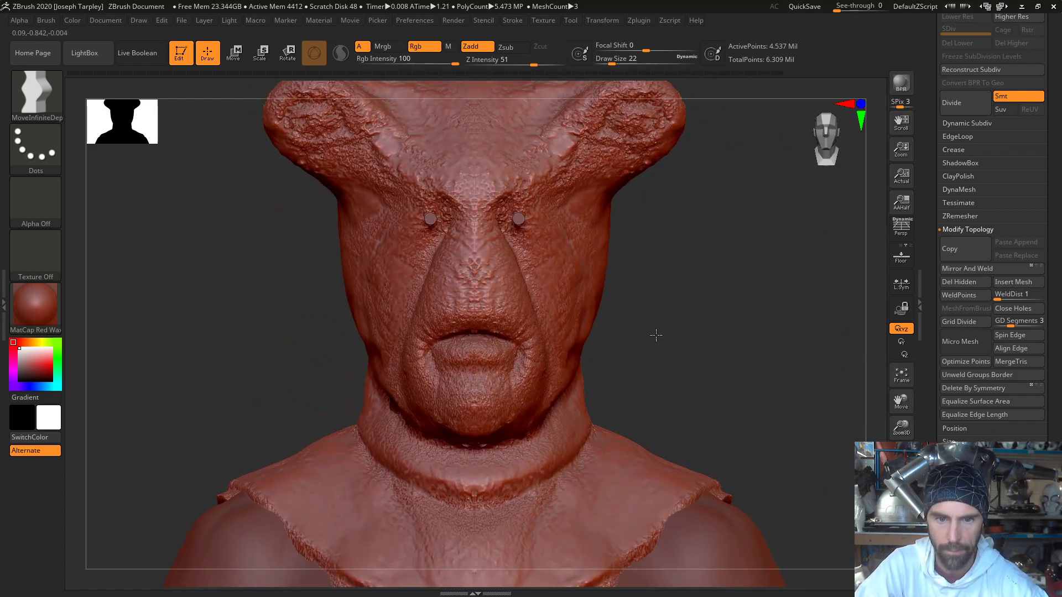
key(b)
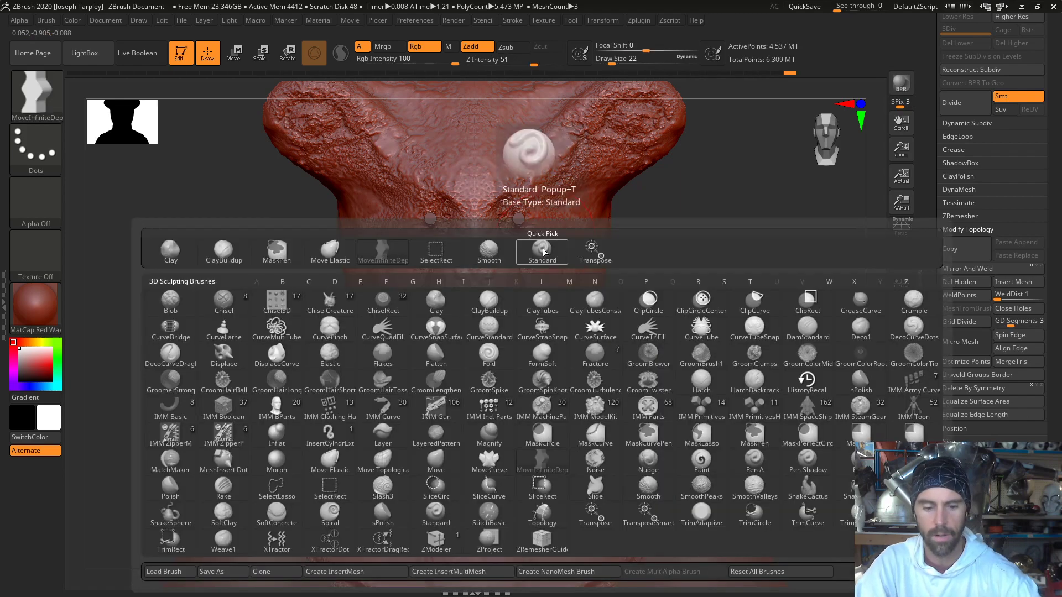
key(m)
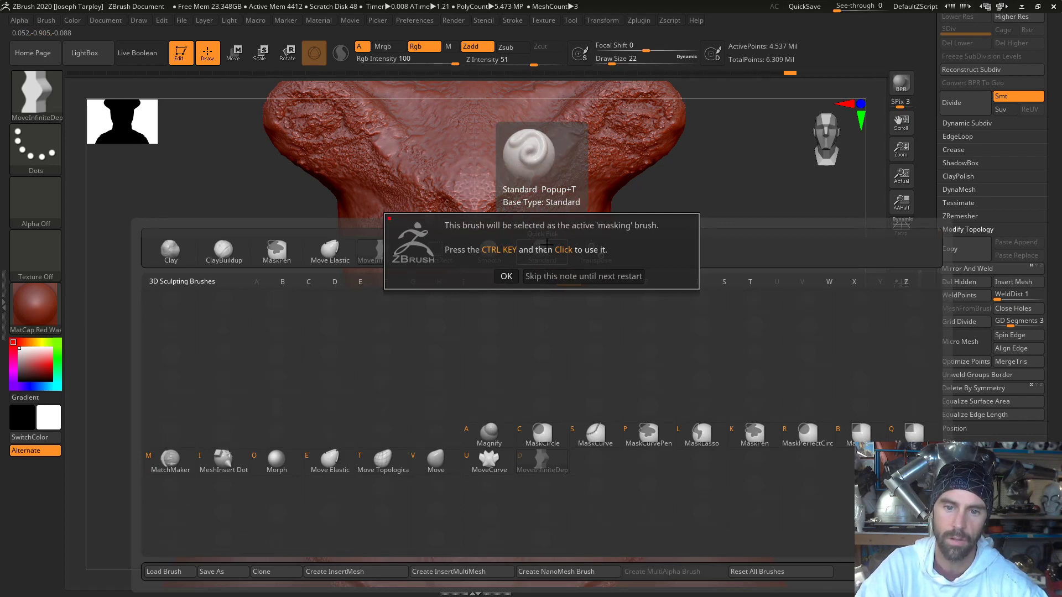
click(506, 276)
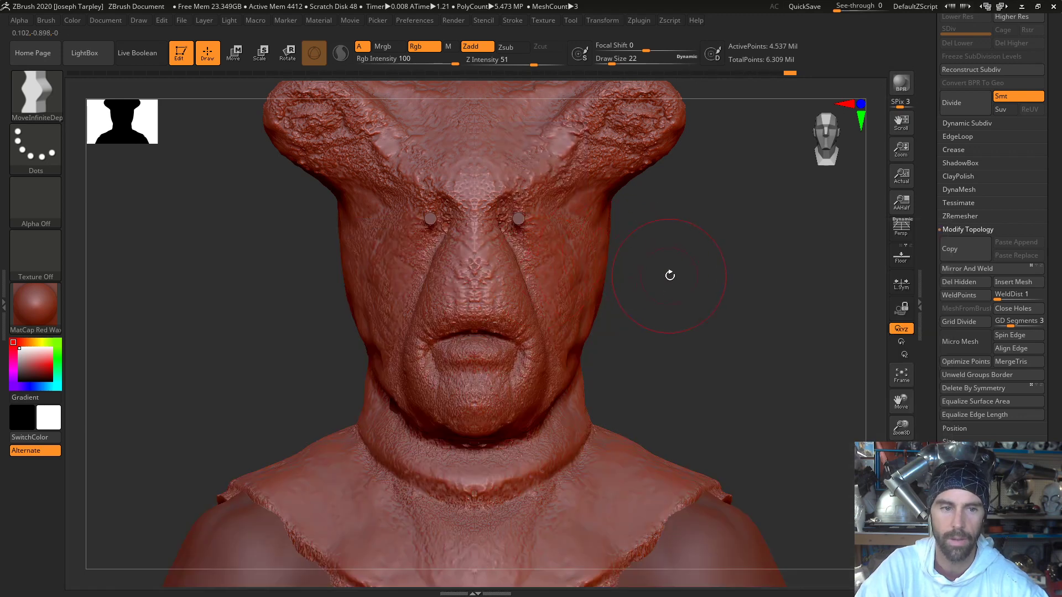
shift+drag(667, 276, 665, 275)
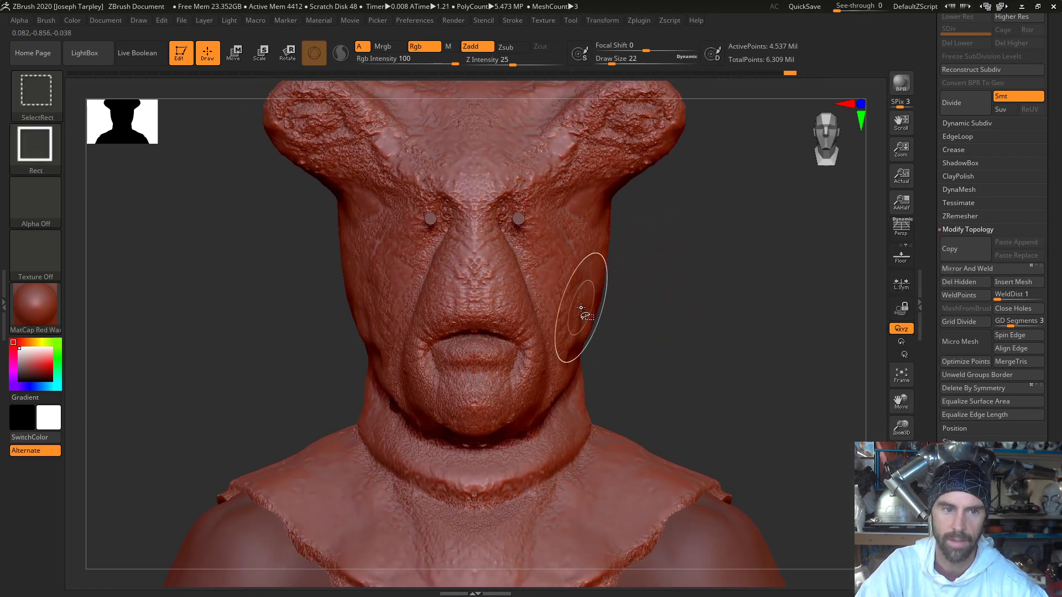
key(b)
key(m)
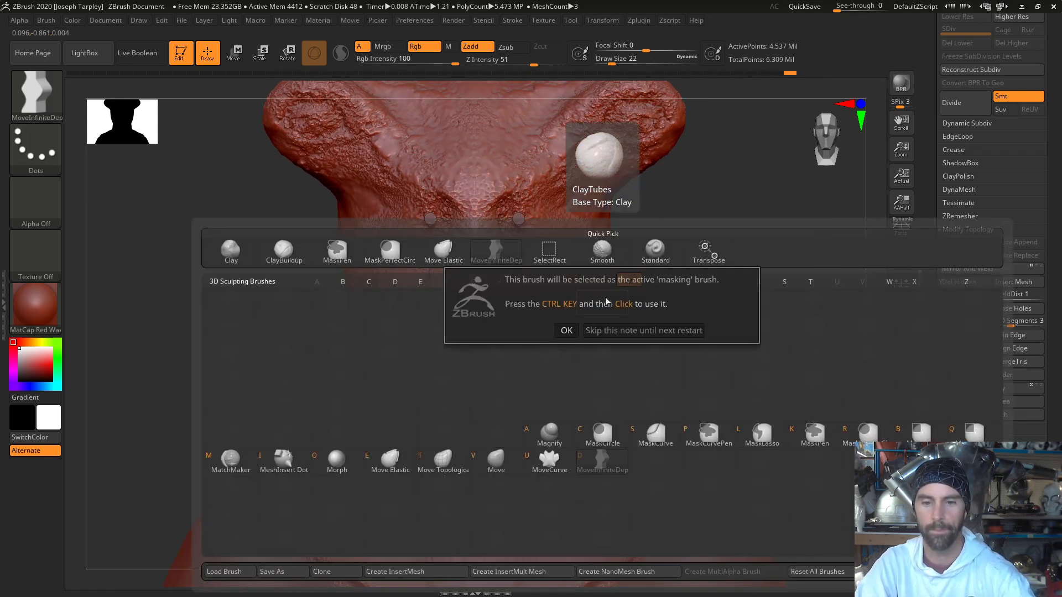
click(566, 330)
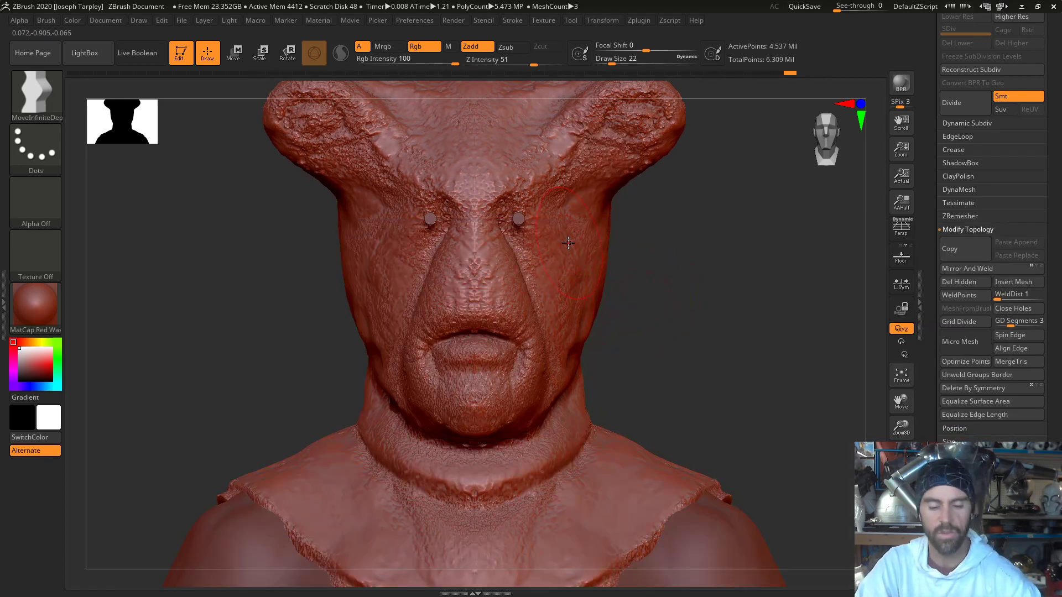
- Switch to the Move Elastic brush, set its draw size to 44, and even out the collar's lower front edge across the chest
key(b)
key(m)
key(e)
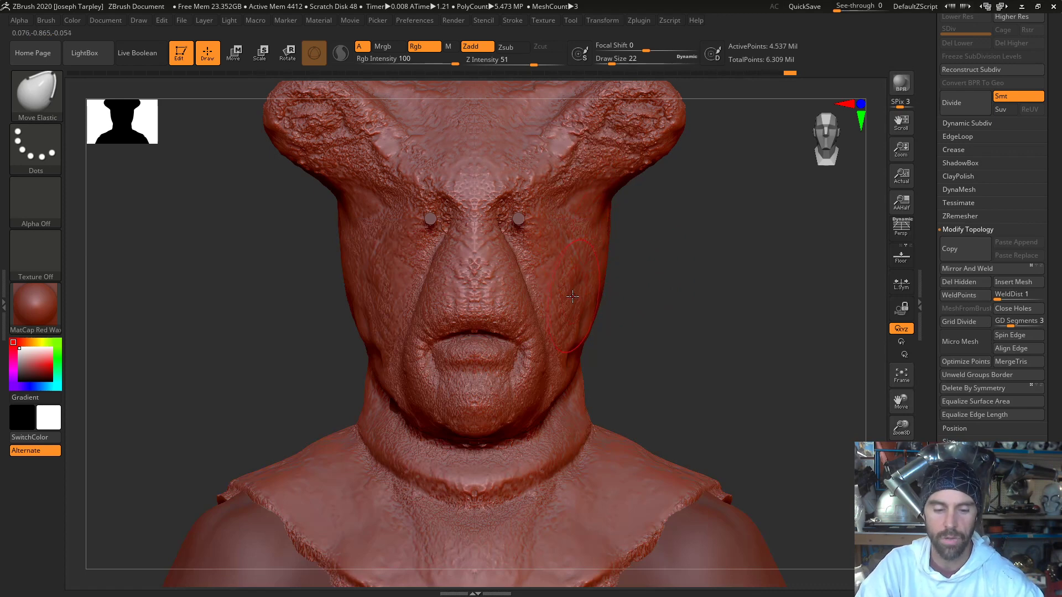
mouse_move(549, 304)
mouse_down()
mouse_move(565, 292)
mouse_move(568, 303)
mouse_up()
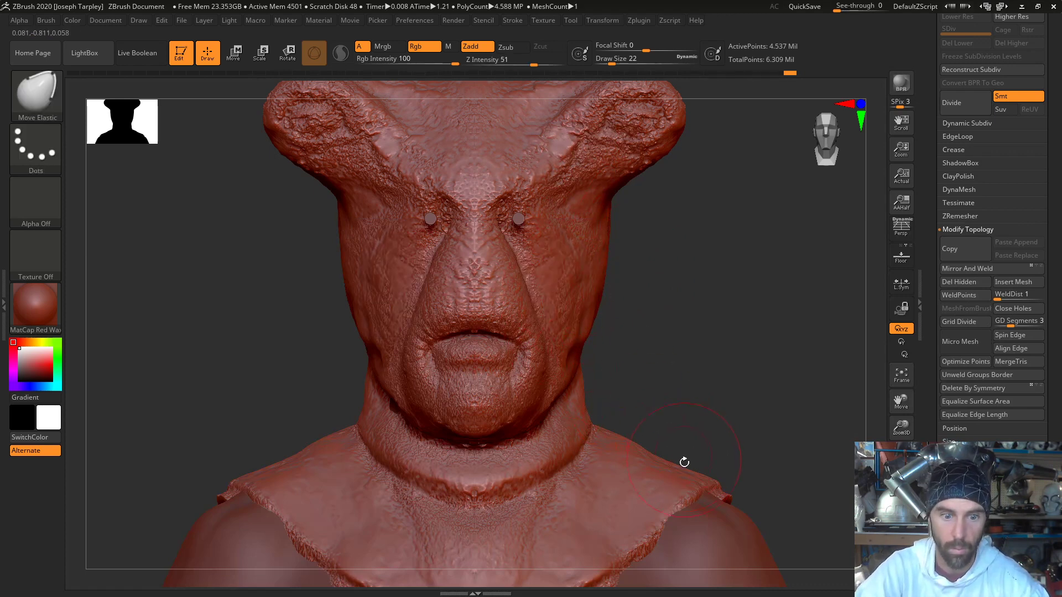
key(space)
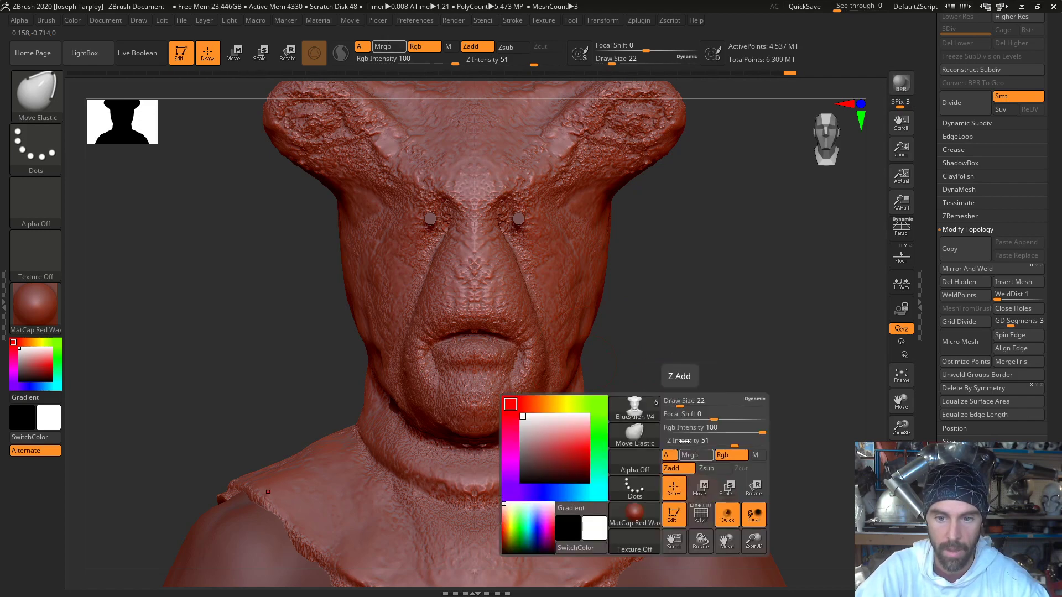
drag(676, 404, 689, 406)
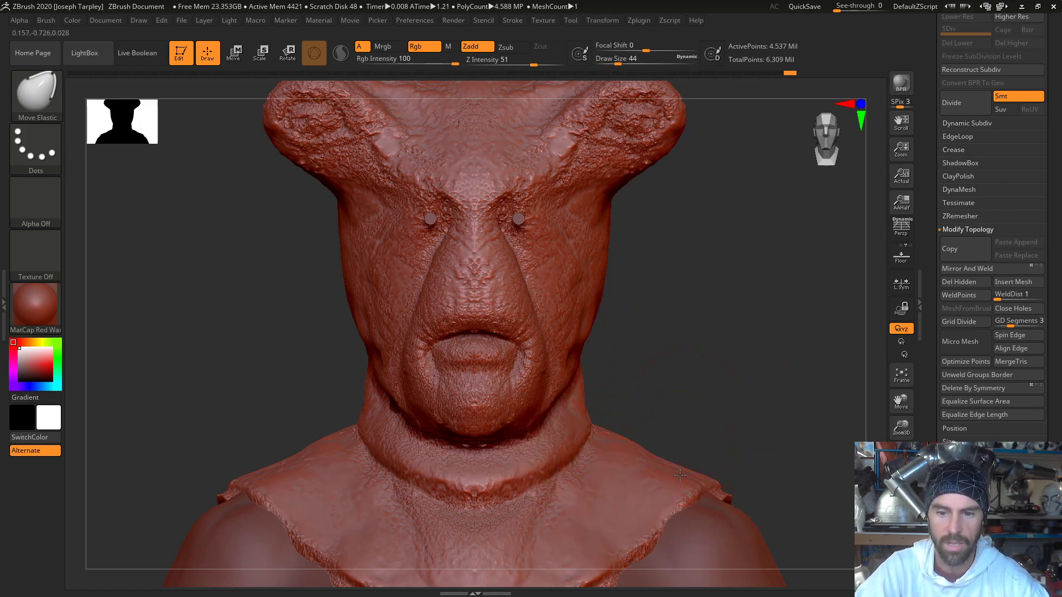
mouse_move(679, 475)
mouse_down()
mouse_move(698, 474)
mouse_move(703, 436)
mouse_move(717, 435)
mouse_move(691, 308)
mouse_up()
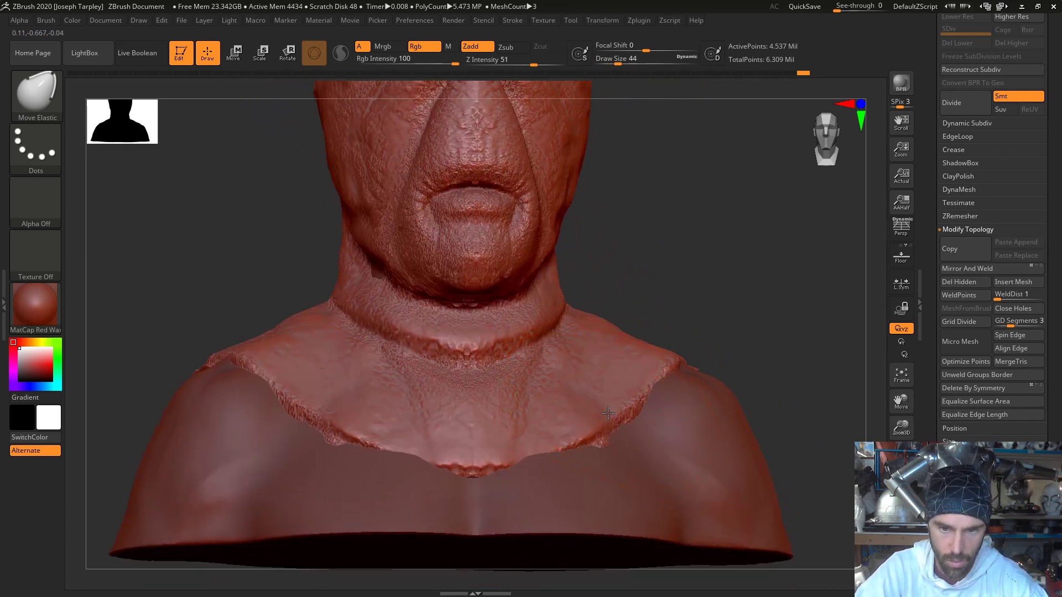
drag(608, 410, 611, 416)
drag(526, 460, 522, 446)
drag(408, 459, 400, 447)
drag(324, 400, 322, 411)
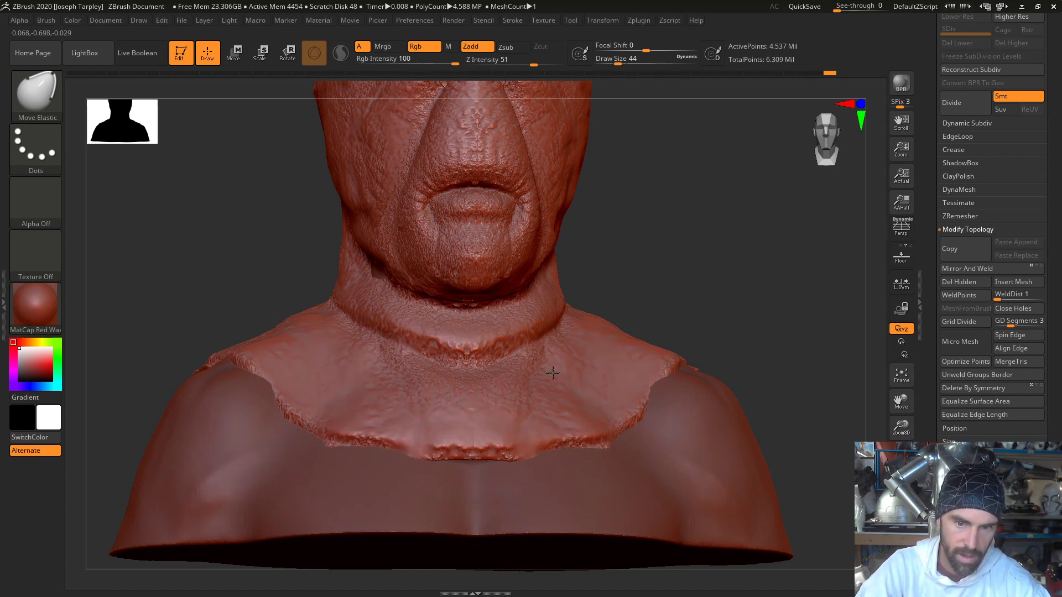
- Isolate the mask and trim the collar's shoulder sides and lower front corners with straight diagonal ClipCurve cuts
drag(624, 301, 690, 304)
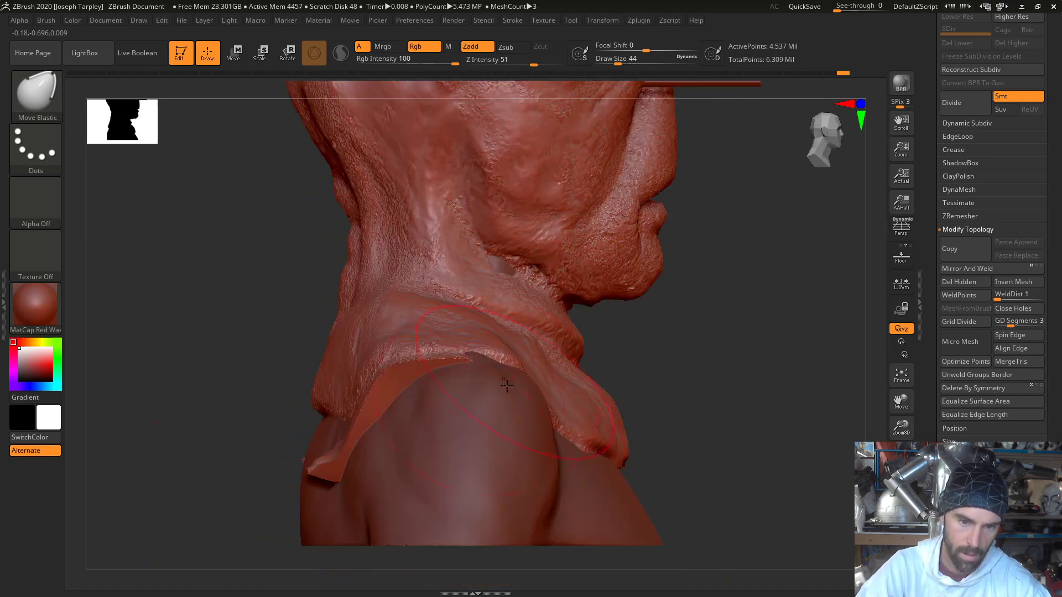
drag(797, 431, 716, 407)
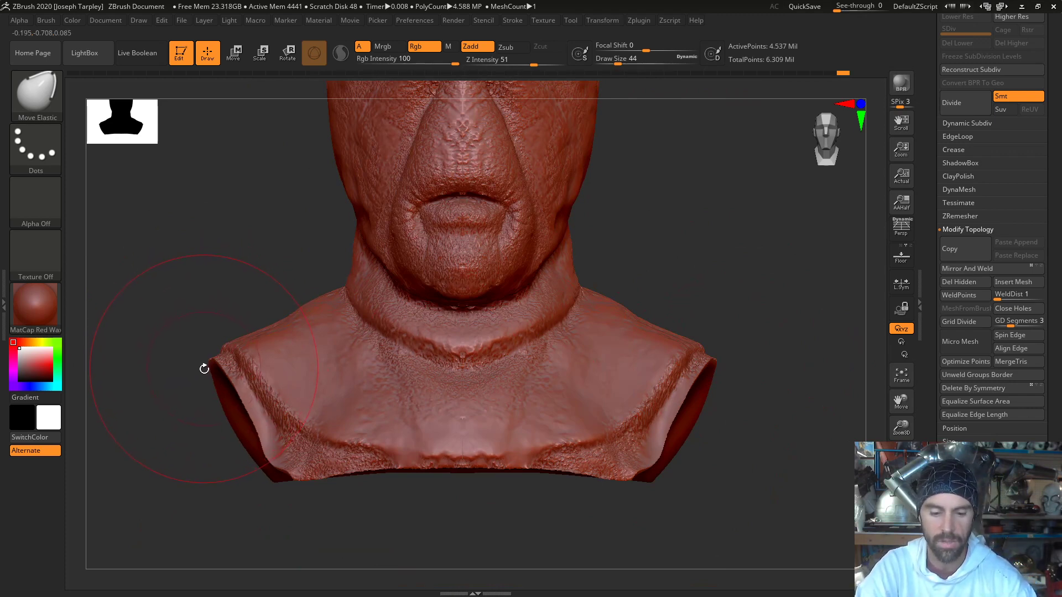
key(b)
key(c)
key(c)
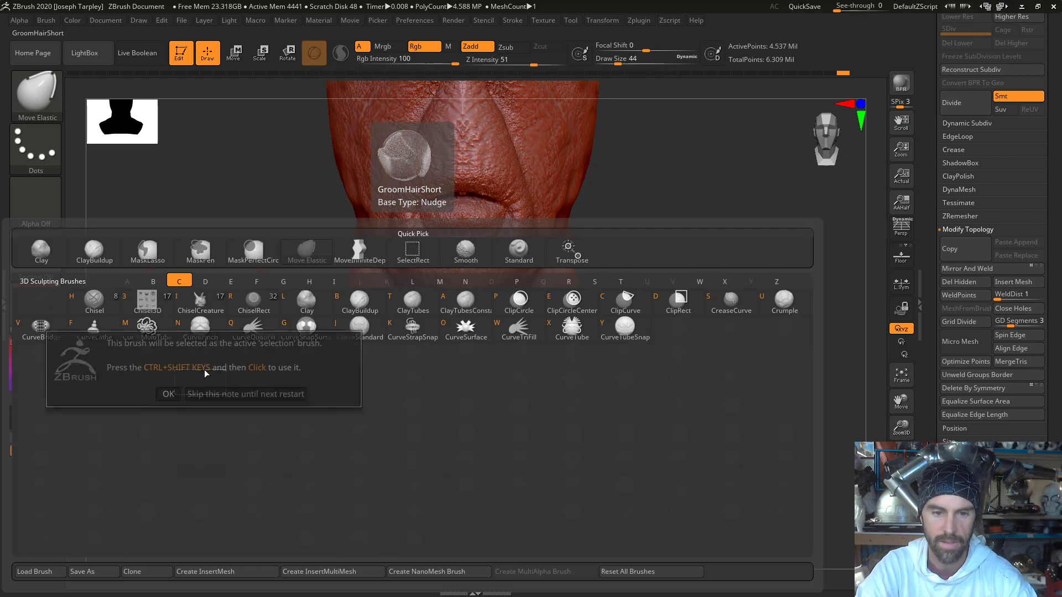
click(217, 395)
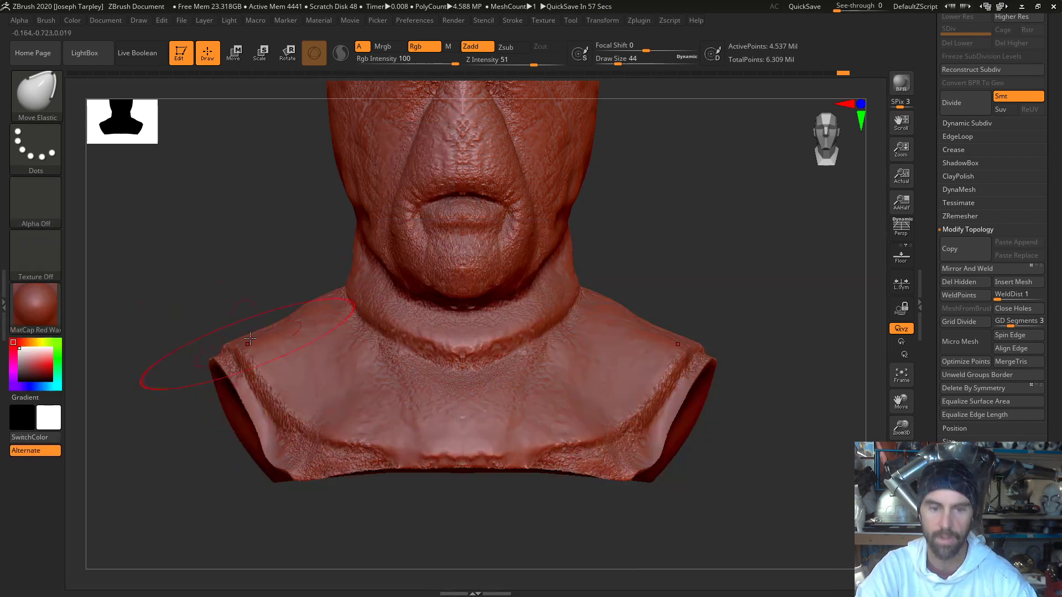
mouse_move(185, 297)
ctrl+shift+mouse_down()
mouse_move(313, 474)
mouse_move(325, 520)
mouse_move(352, 510)
mouse_move(346, 520)
ctrl+shift+mouse_up()
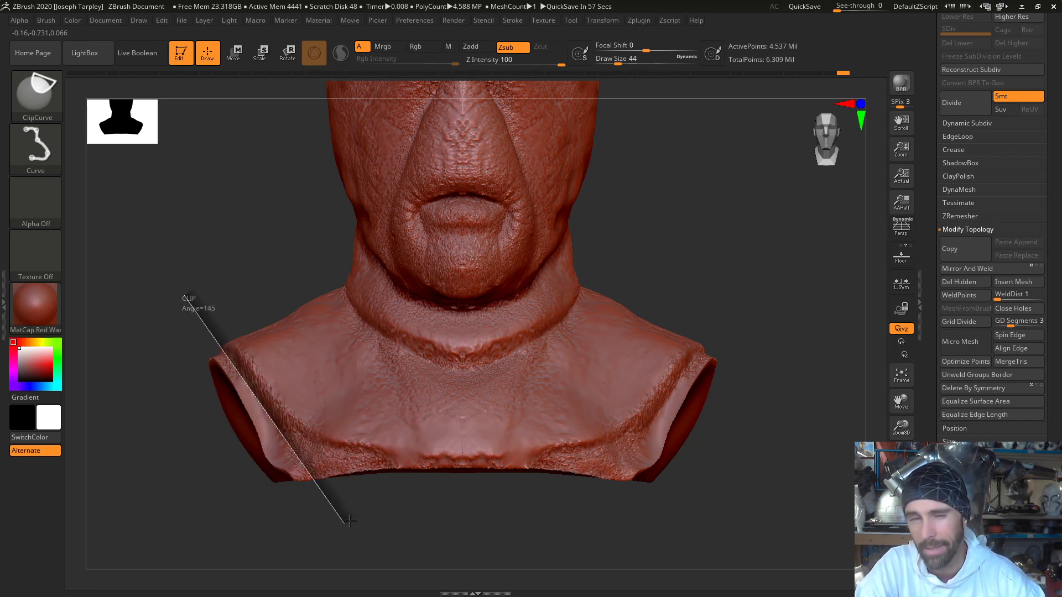
mouse_move(351, 523)
ctrl+shift+mouse_down()
mouse_move(361, 515)
mouse_move(354, 536)
ctrl+shift+mouse_up()
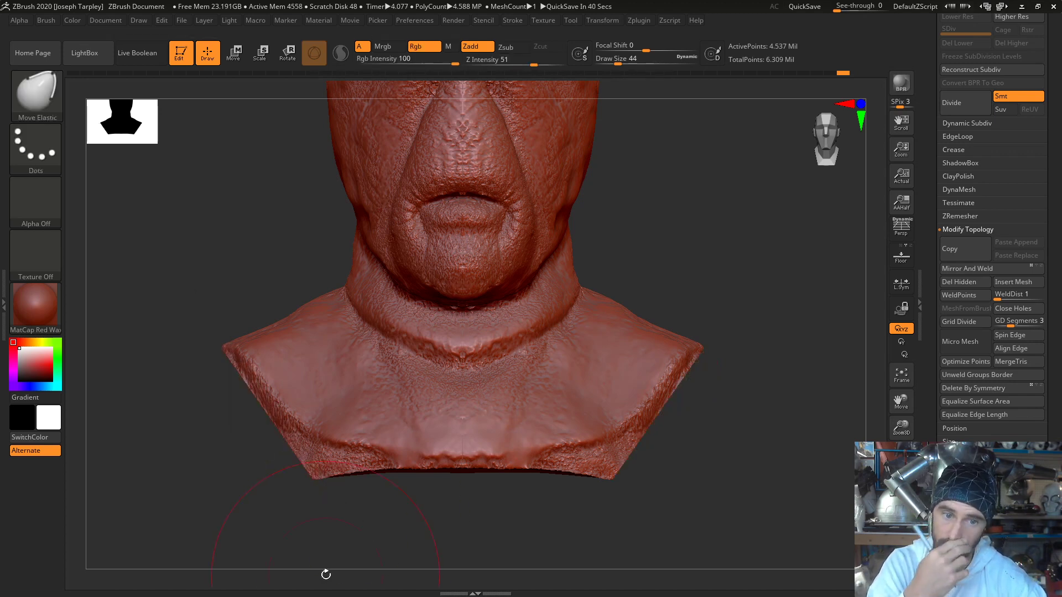
mouse_move(688, 434)
mouse_down()
mouse_move(701, 408)
mouse_move(685, 443)
mouse_move(705, 409)
mouse_move(504, 508)
mouse_up()
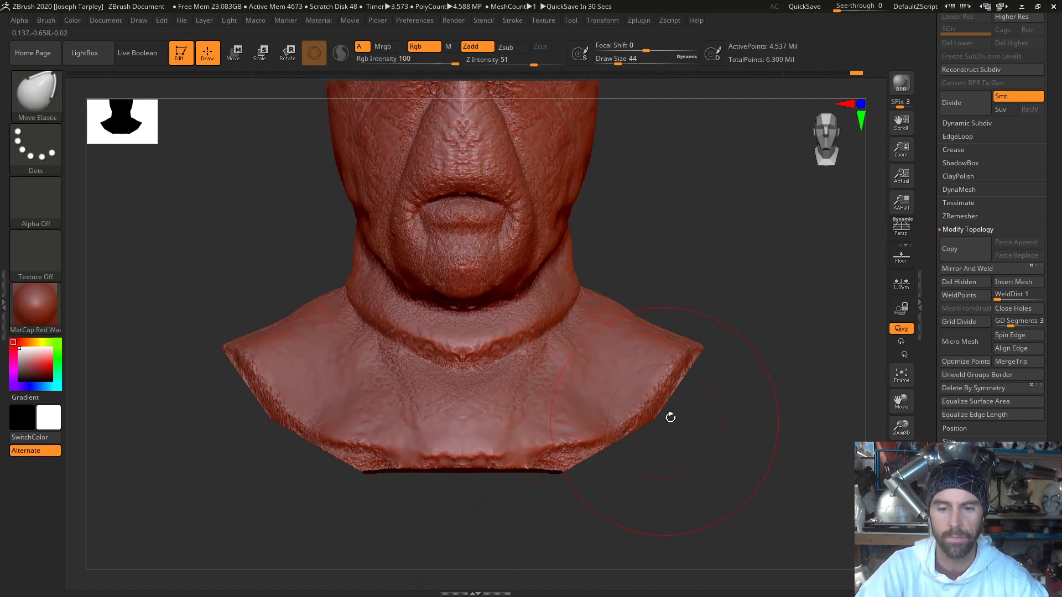
- Try to clip the collar's lower front edge again with ClipCurve, and undo the cut
mouse_move(679, 428)
ctrl+mouse_down()
mouse_move(434, 489)
mouse_move(540, 531)
ctrl+mouse_up()
mouse_move(675, 428)
ctrl+shift+mouse_down()
mouse_move(450, 499)
mouse_move(321, 495)
mouse_move(122, 461)
mouse_move(152, 469)
ctrl+shift+mouse_up()
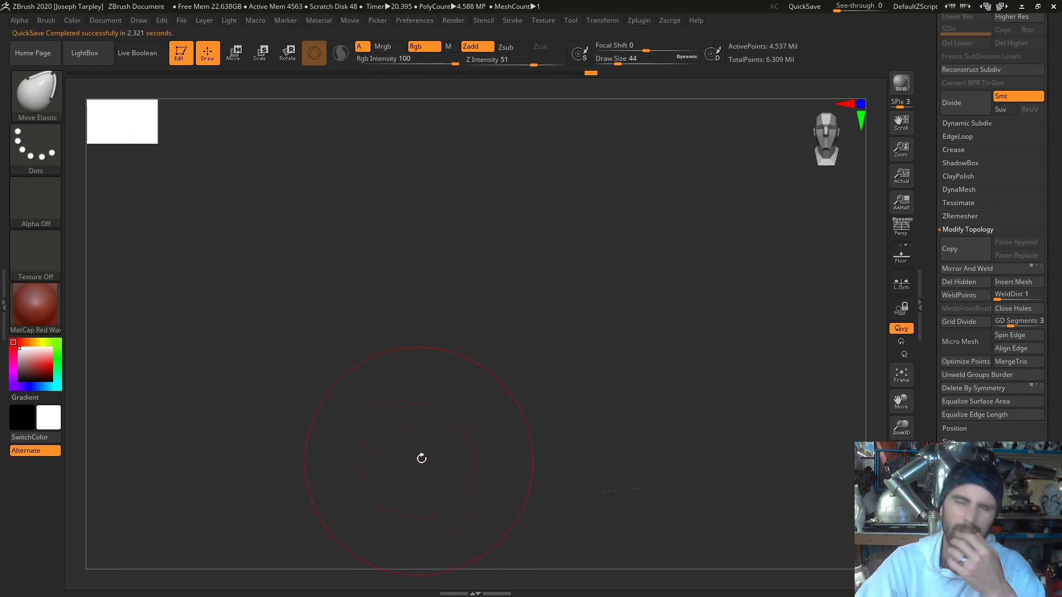
key(ctrl)
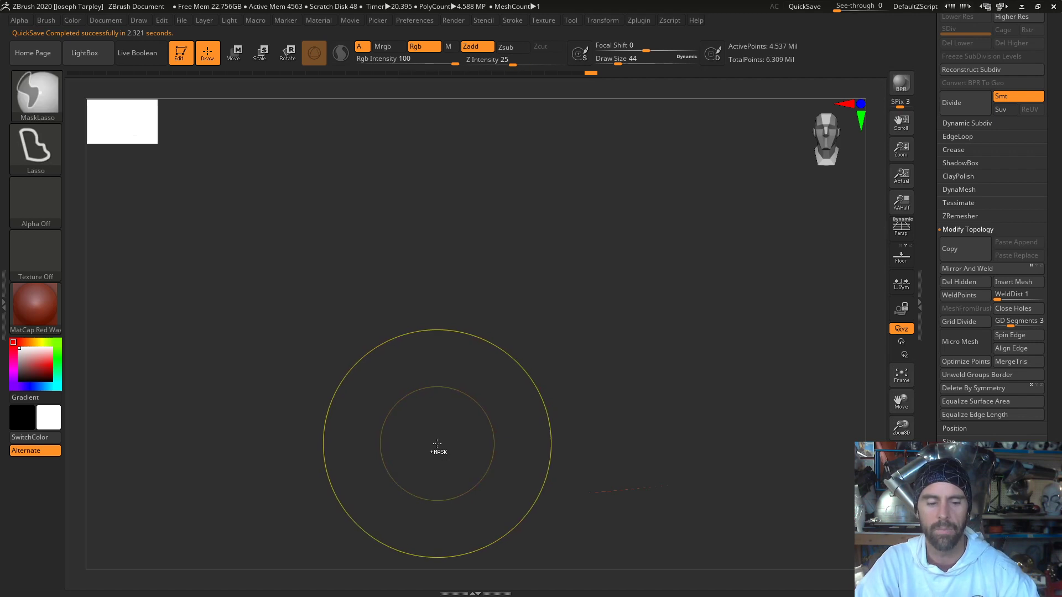
key(ctrl+z)
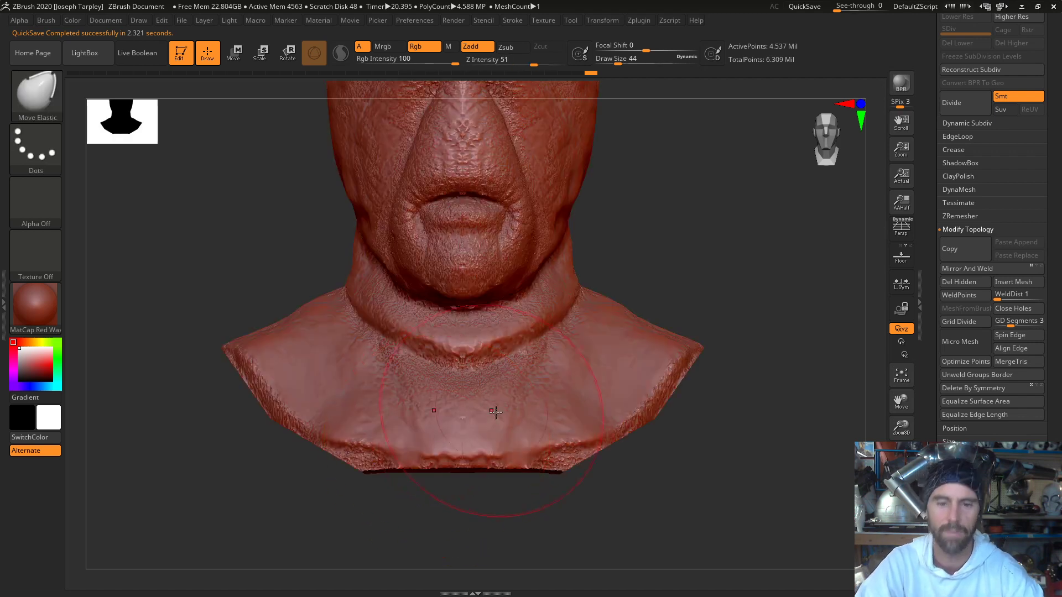
- Trim the collar's lower edge with a curved ClipCurve cut from the shoulder tip down to the bottom centre of the chest
key(ctrl)
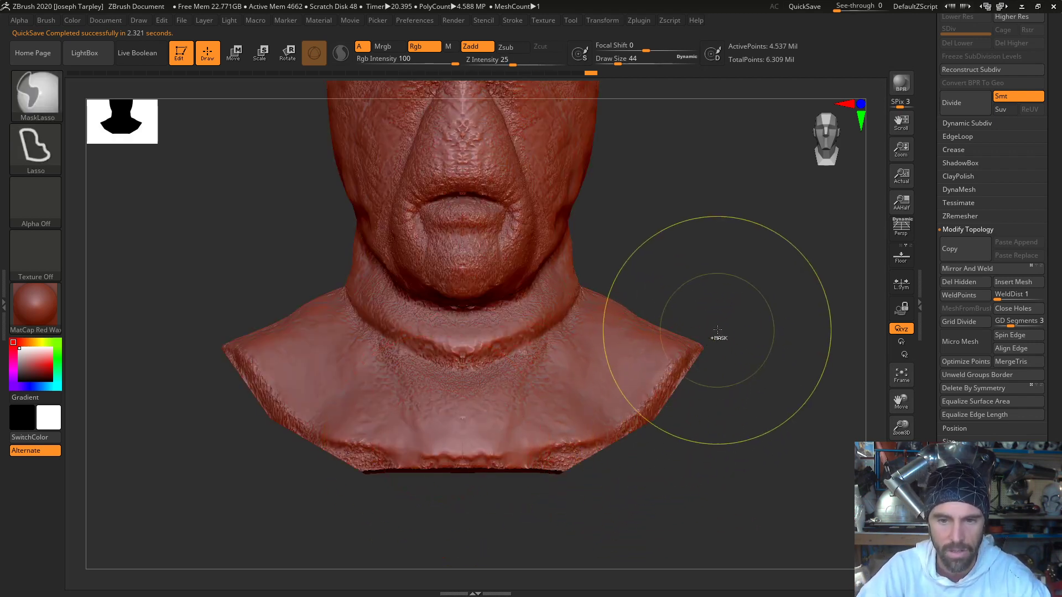
key(ctrl)
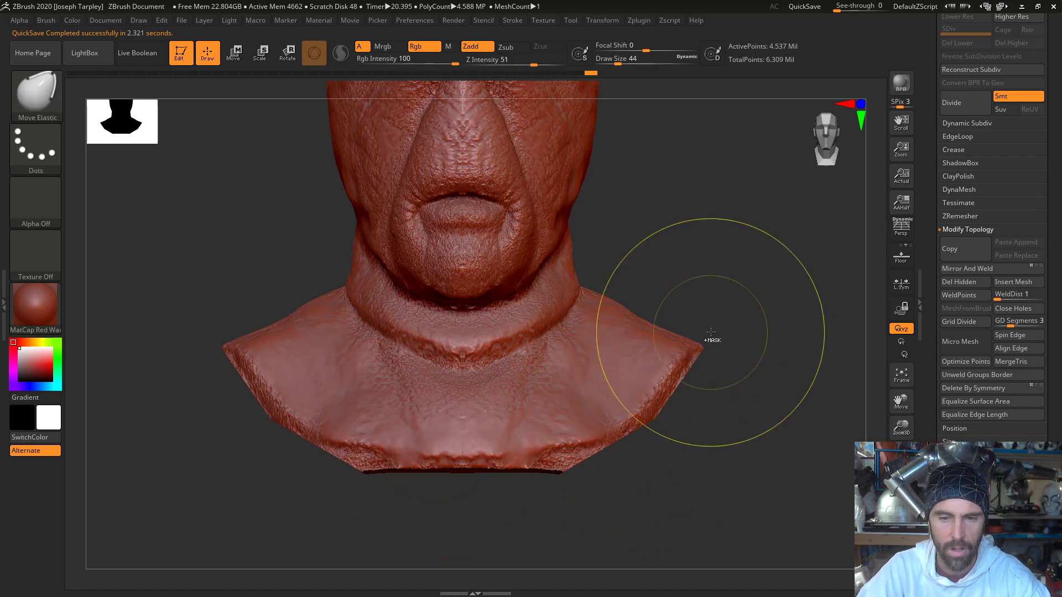
key(ctrl)
ctrl+drag(703, 347, 701, 348)
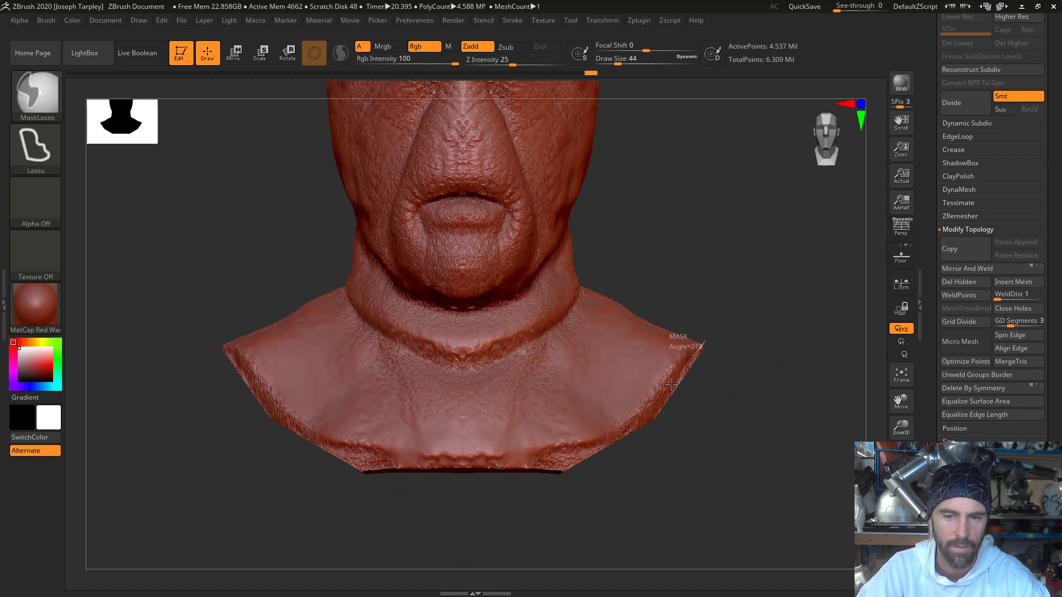
mouse_move(671, 384)
ctrl+mouse_down()
mouse_move(704, 360)
mouse_move(711, 330)
mouse_move(637, 440)
mouse_move(658, 409)
mouse_move(626, 437)
mouse_move(528, 462)
mouse_move(527, 479)
mouse_move(524, 465)
ctrl+mouse_up()
key(ctrl)
key(shift)
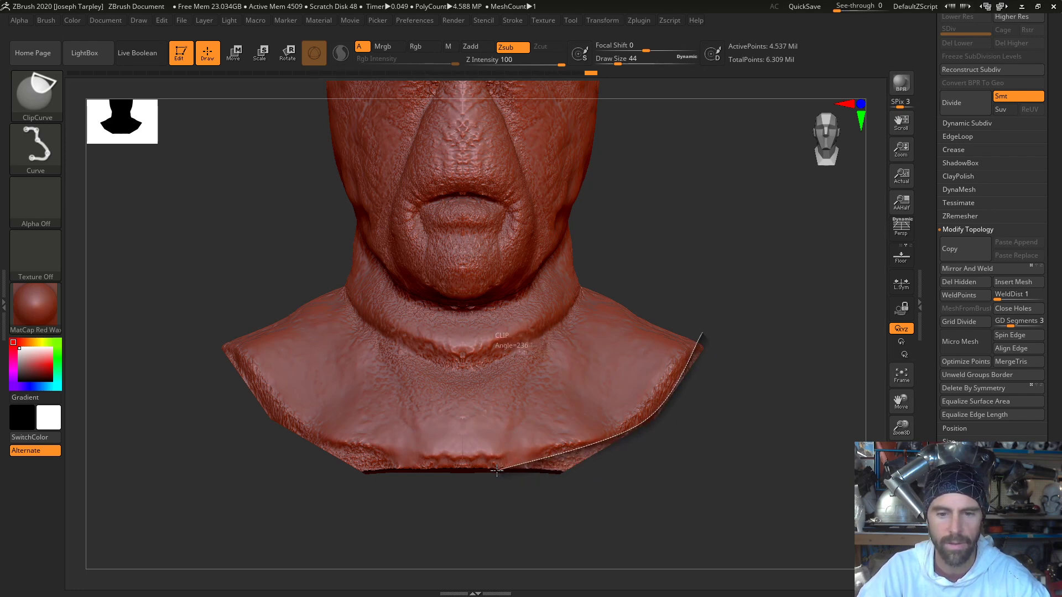
ctrl+shift+drag(497, 470, 497, 471)
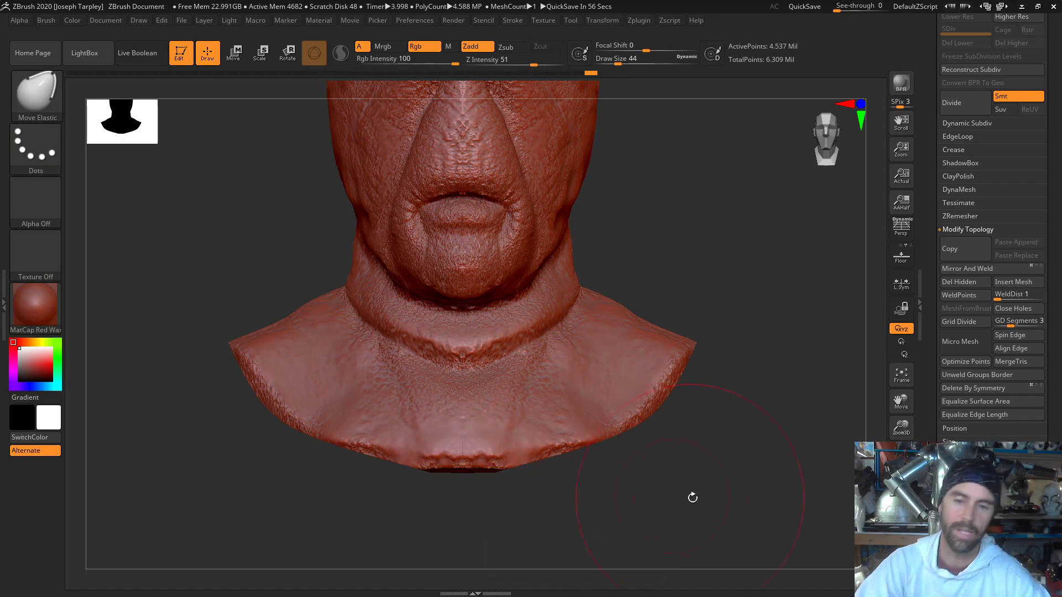
drag(691, 498, 737, 499)
mouse_move(283, 388)
ctrl+shift+mouse_down()
mouse_move(345, 433)
mouse_move(557, 493)
mouse_move(607, 485)
ctrl+shift+mouse_up()
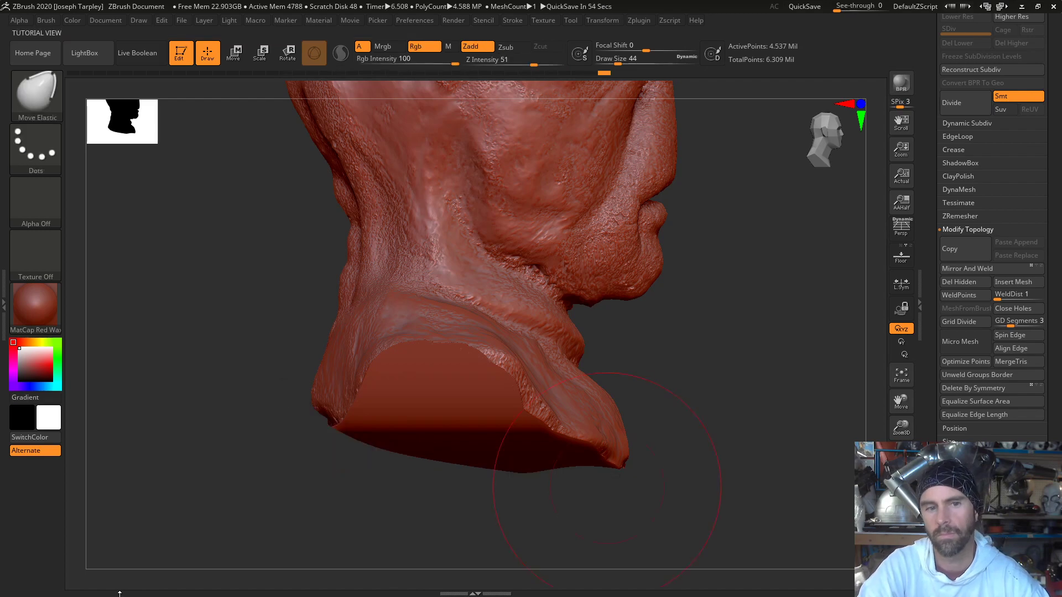
mouse_move(207, 483)
mouse_down()
mouse_move(291, 474)
mouse_move(239, 481)
mouse_move(320, 444)
mouse_up()
mouse_move(279, 480)
mouse_down()
mouse_move(280, 516)
mouse_move(211, 463)
mouse_move(690, 372)
mouse_move(652, 372)
mouse_move(694, 377)
mouse_up()
- Show the bust and eye rods again, and reshape the cheeks and brows around the eyes with Move Elastic at draw size 41
key(space)
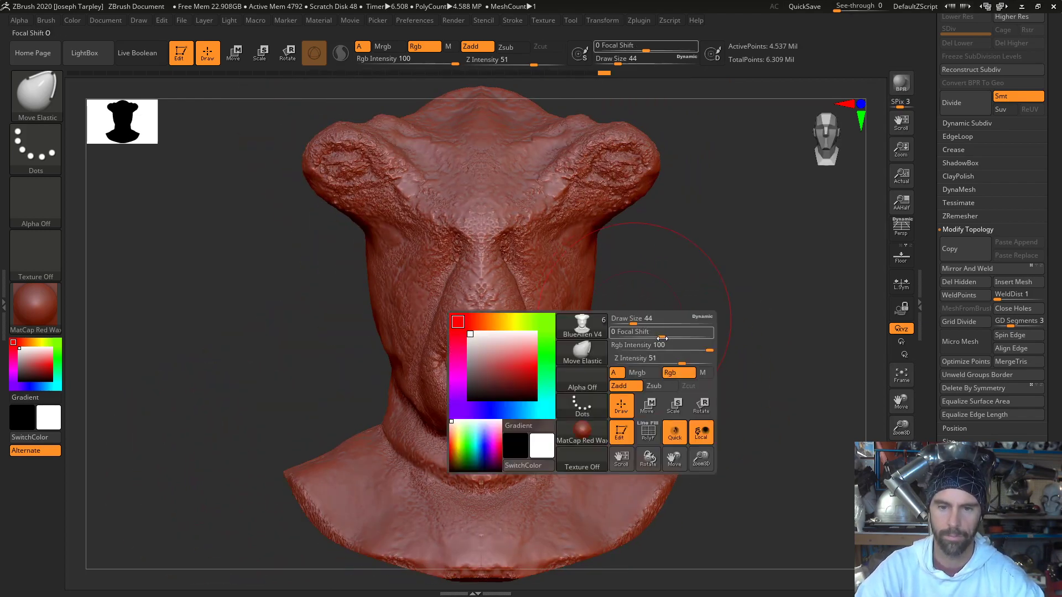
mouse_move(633, 326)
mouse_down()
mouse_move(621, 325)
mouse_move(747, 357)
mouse_move(692, 351)
mouse_move(715, 360)
mouse_up()
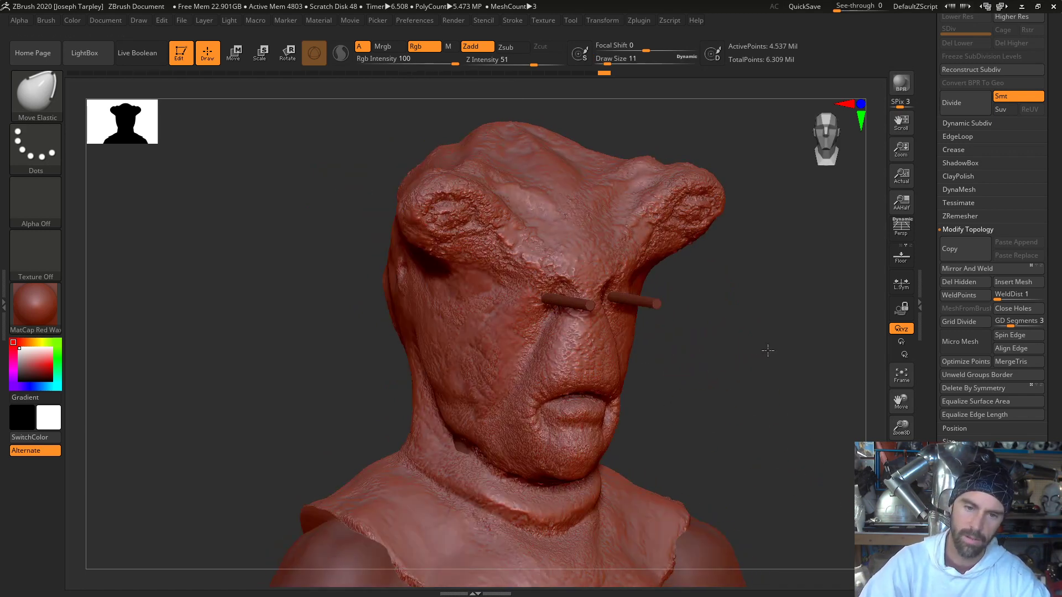
drag(768, 350, 735, 351)
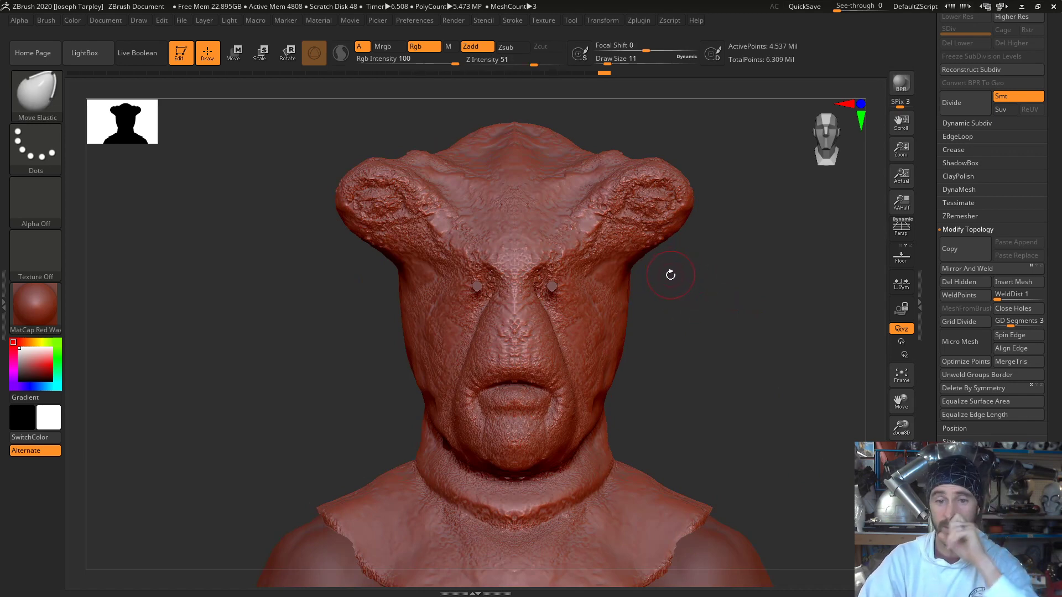
key(comma)
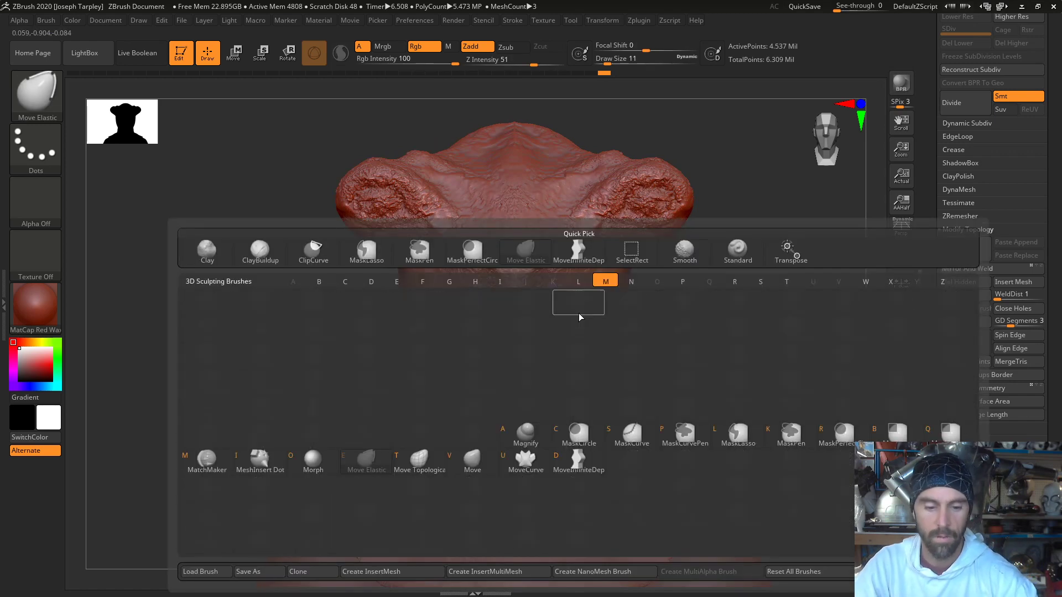
key(comma)
key(space)
drag(571, 289, 580, 290)
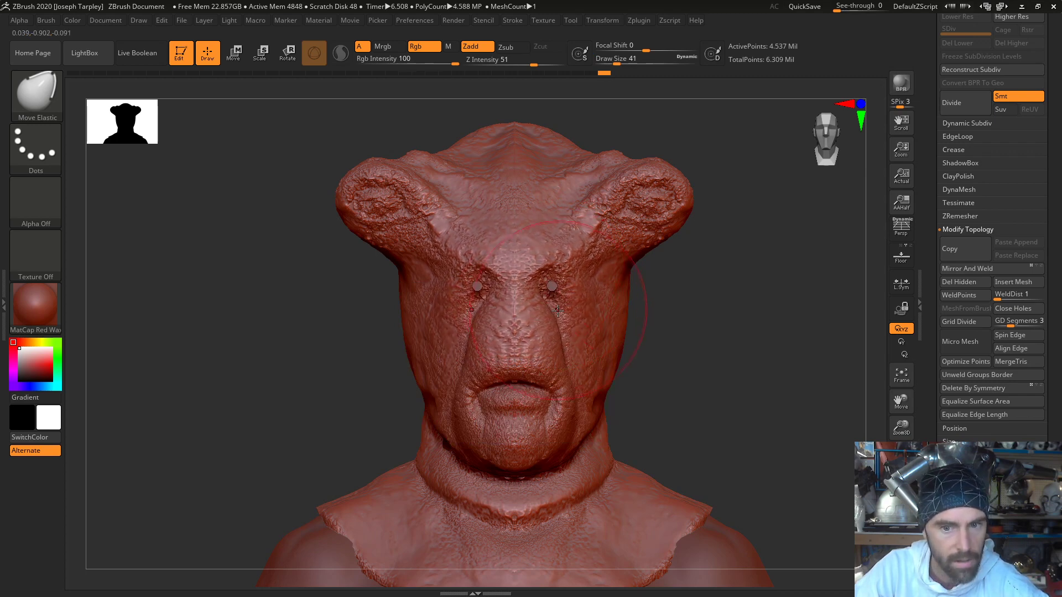
drag(563, 322, 552, 319)
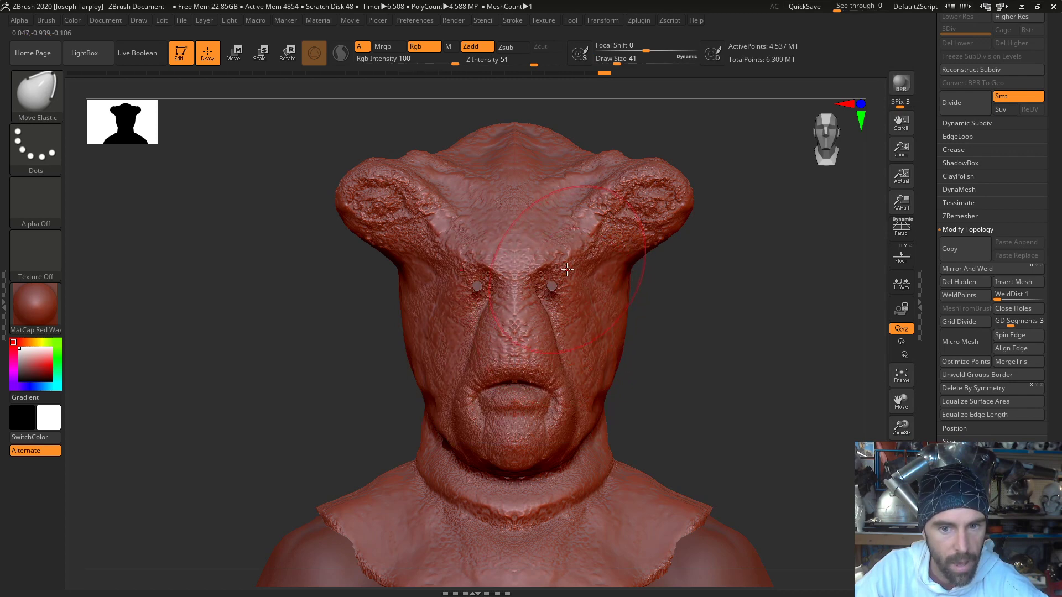
drag(567, 271, 570, 272)
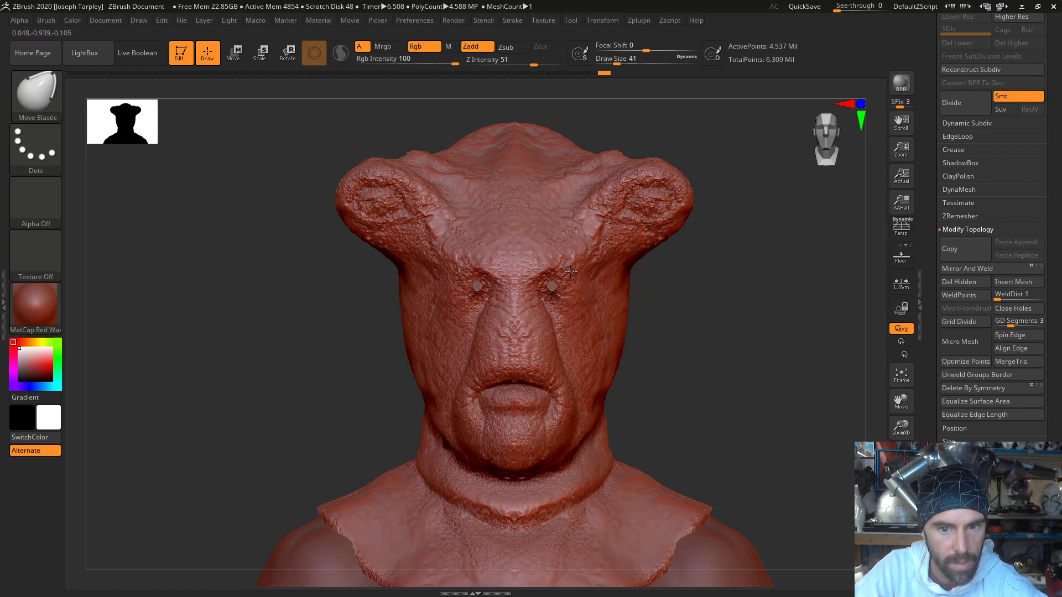
- Set the Move Elastic draw size to 20 and refine the folds below the inner eye corners beside the nose
key(space)
mouse_move(572, 353)
mouse_down()
mouse_move(561, 353)
mouse_move(566, 363)
mouse_move(562, 337)
mouse_up()
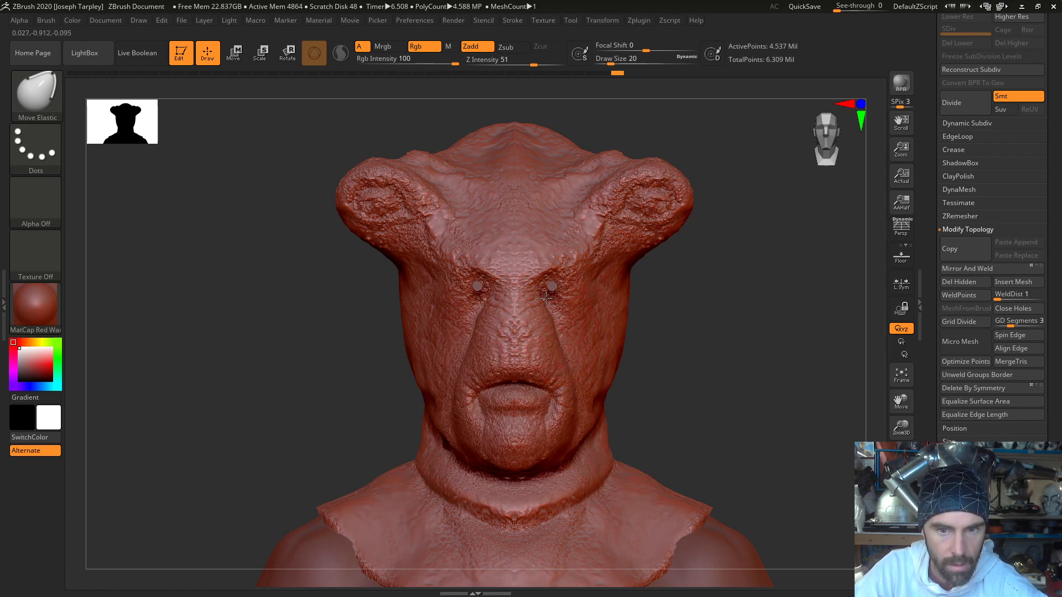
drag(546, 299, 553, 317)
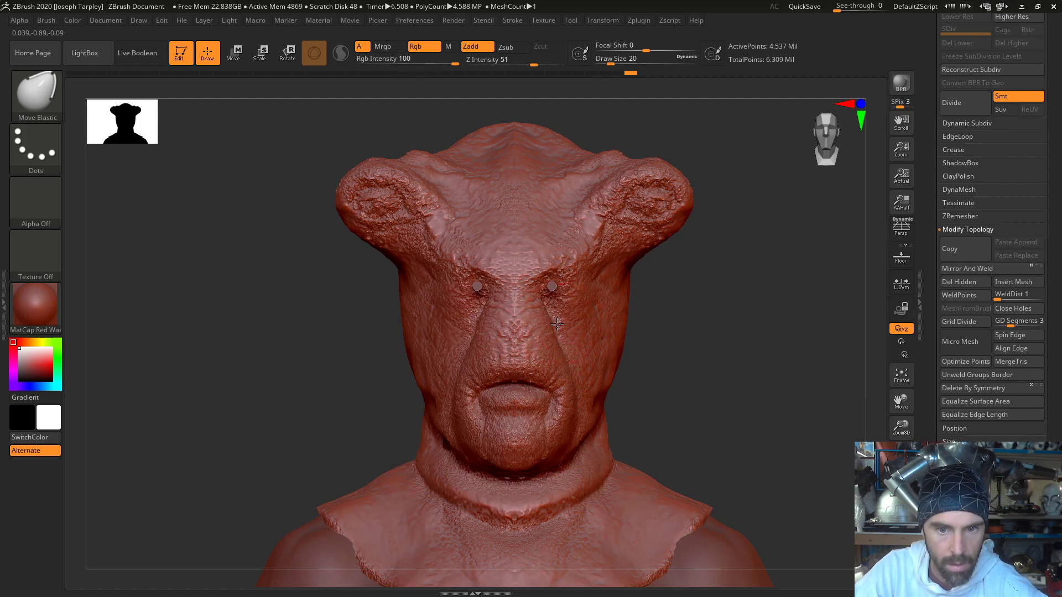
drag(708, 346, 756, 361)
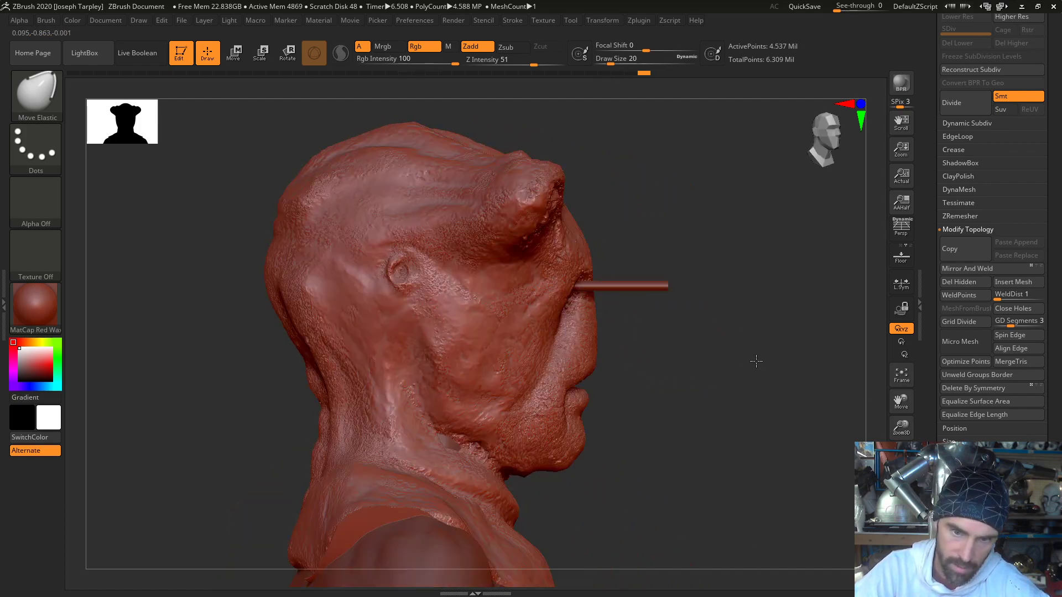
mouse_move(692, 347)
shift+mouse_down()
mouse_move(652, 341)
mouse_move(657, 352)
mouse_move(606, 335)
shift+mouse_up()
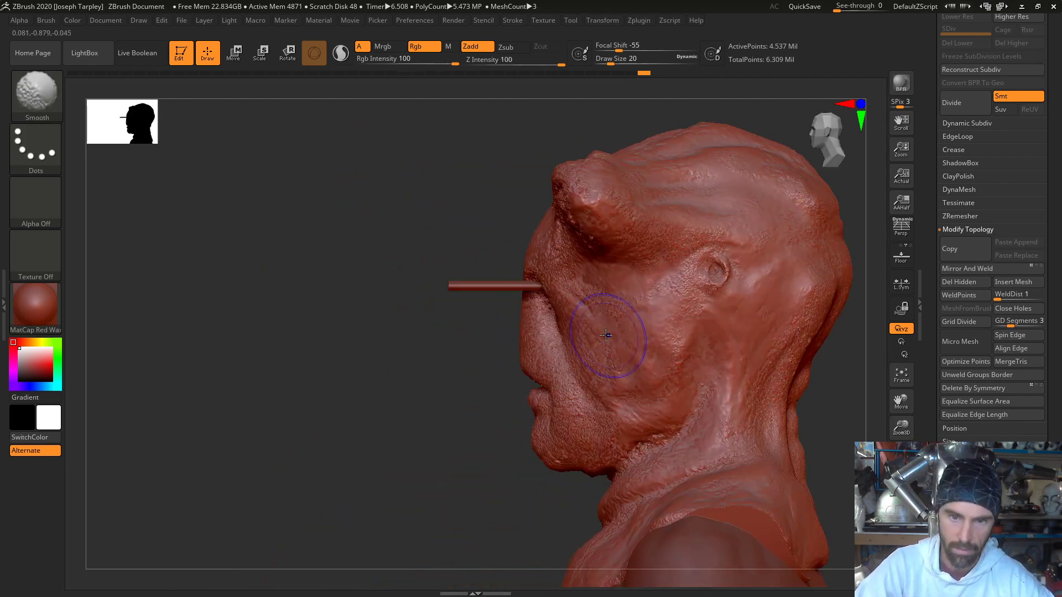
mouse_move(443, 367)
mouse_down()
mouse_move(517, 376)
mouse_move(520, 310)
mouse_up()
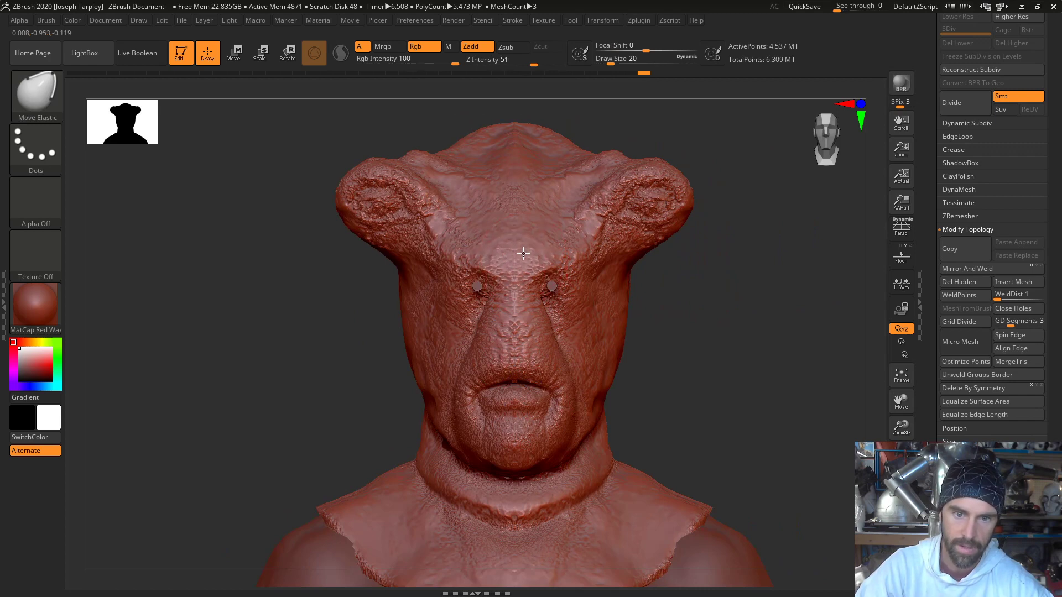
- Set the Move Elastic draw size to 37 and nudge the outer ends of both ears slightly inward
key(ctrl)
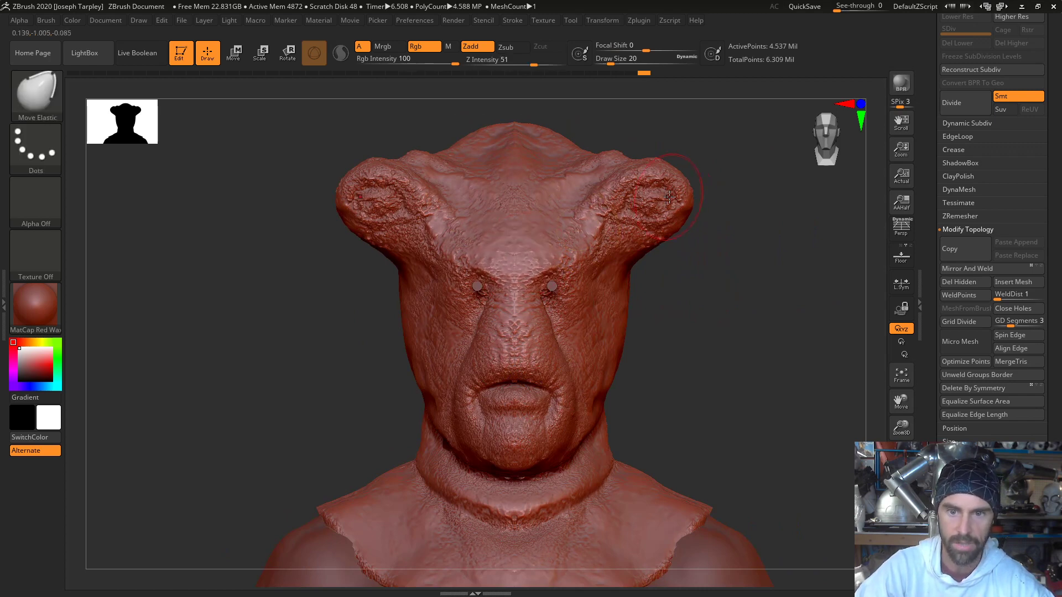
key(space)
drag(665, 190, 661, 192)
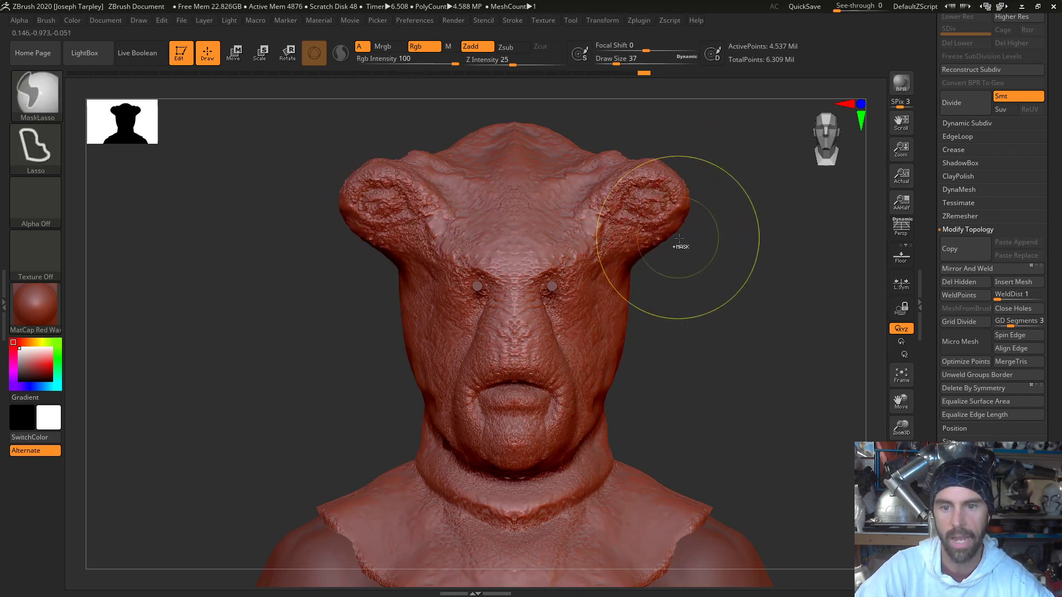
drag(730, 267, 664, 293)
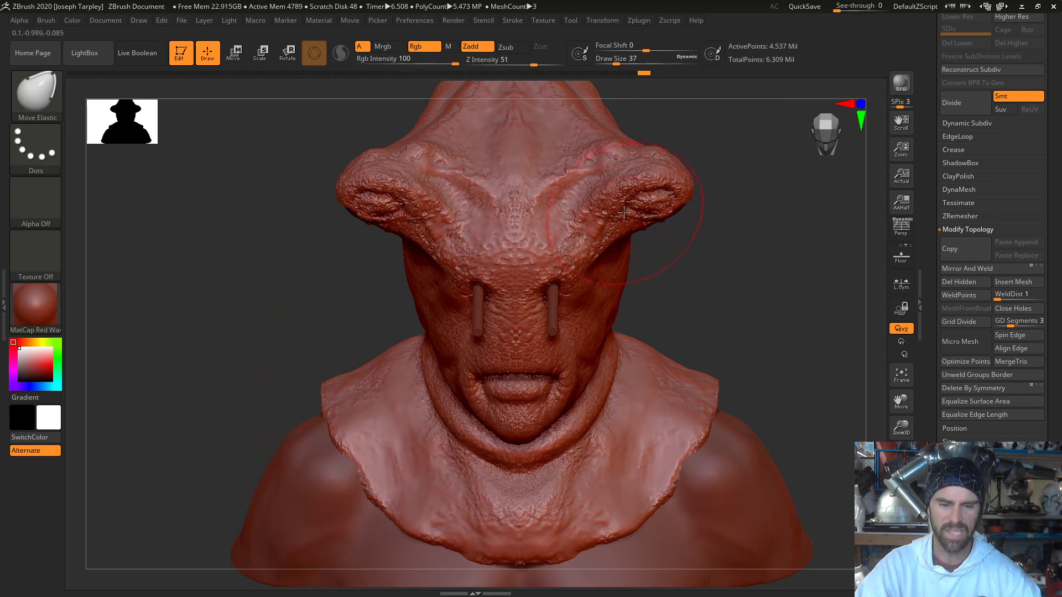
- Switch to the ClayTubes brush at draw size 5, hide the eye rods, and lay a stroke inside the eye openings
key(b)
key(c)
key(t)
key(space)
drag(673, 236, 662, 237)
mouse_move(767, 323)
mouse_down()
mouse_move(763, 398)
mouse_move(669, 405)
mouse_move(734, 313)
mouse_move(737, 346)
mouse_move(715, 326)
mouse_move(575, 325)
mouse_move(555, 297)
mouse_move(607, 303)
mouse_move(561, 326)
mouse_up()
key(space)
key(space)
mouse_move(815, 383)
mouse_down()
mouse_move(683, 382)
mouse_move(719, 409)
mouse_up()
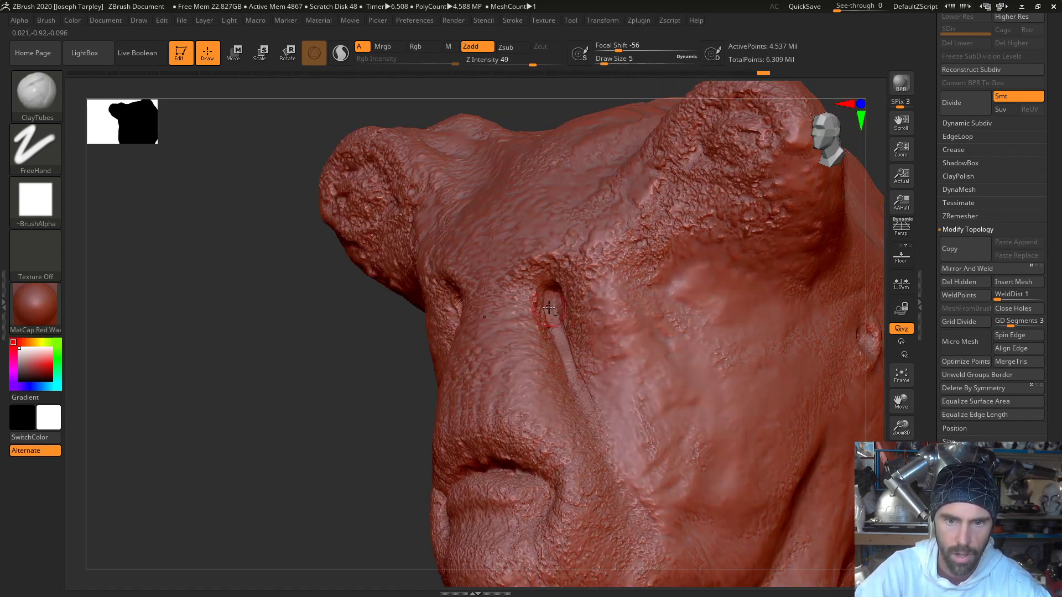
drag(554, 299, 552, 304)
- Add ClayTubes strokes through the eye openings and down the grooves along the sides of the nose
drag(323, 405, 423, 401)
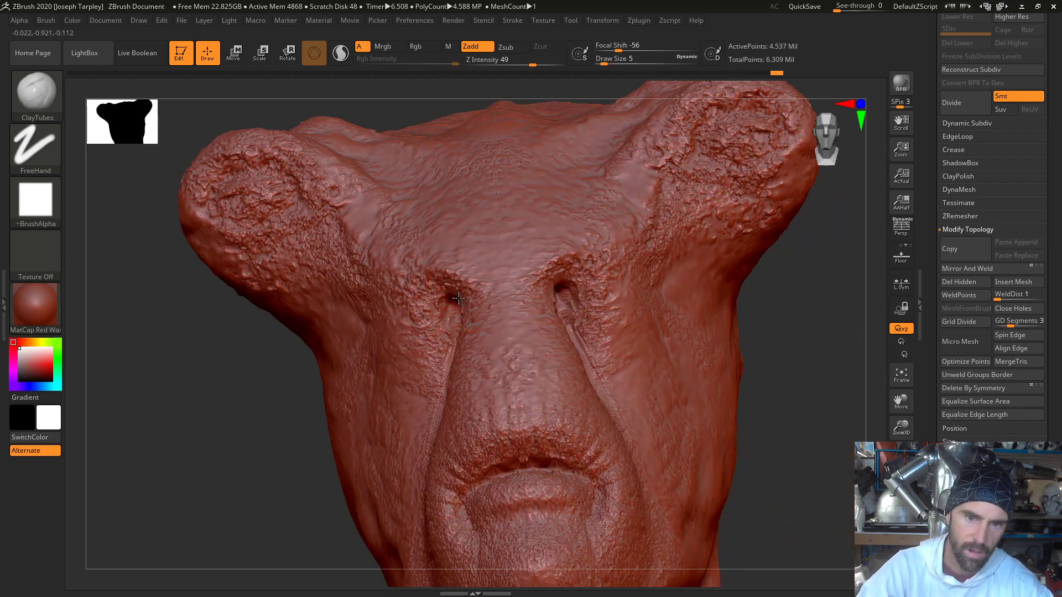
drag(459, 298, 438, 316)
drag(450, 357, 449, 354)
drag(449, 355, 442, 383)
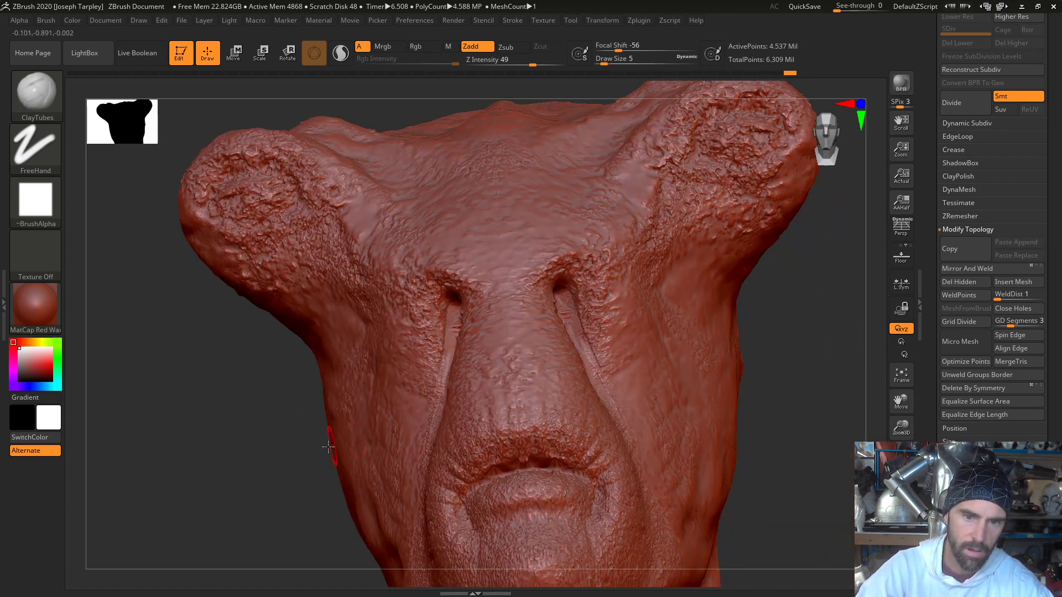
- Build up the upper and inner rims of the eye openings with ClayTubes strokes
mouse_move(276, 488)
mouse_down()
mouse_move(426, 470)
mouse_move(338, 443)
mouse_up()
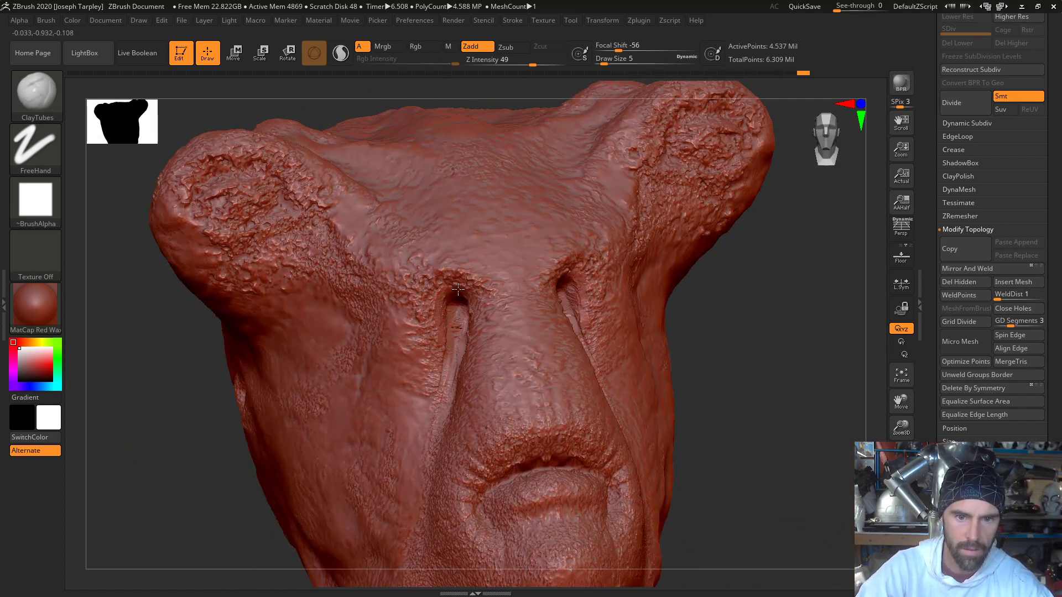
drag(467, 277, 445, 282)
key(shift)
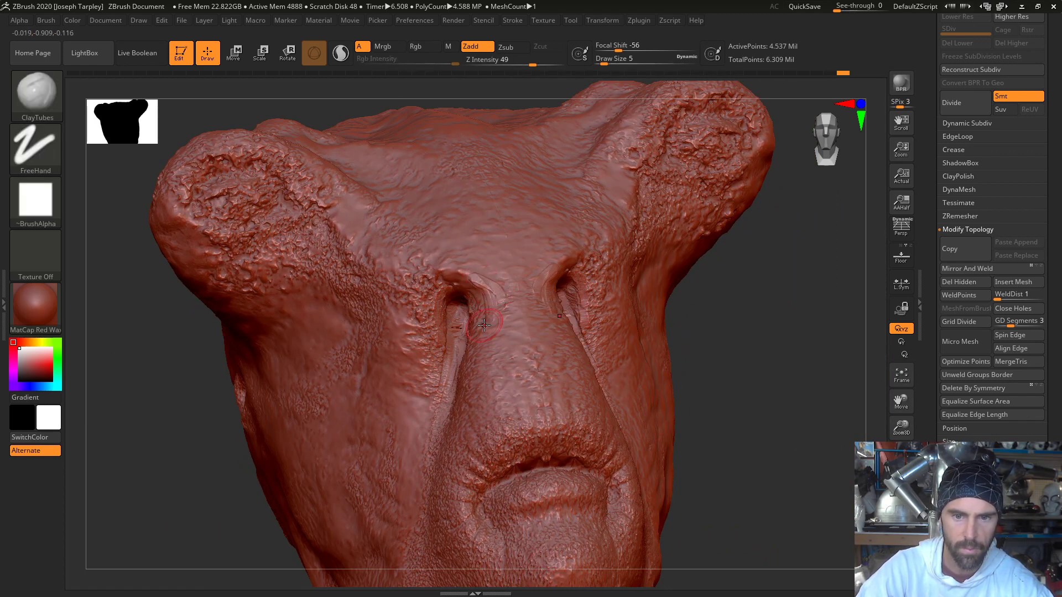
drag(477, 284, 484, 310)
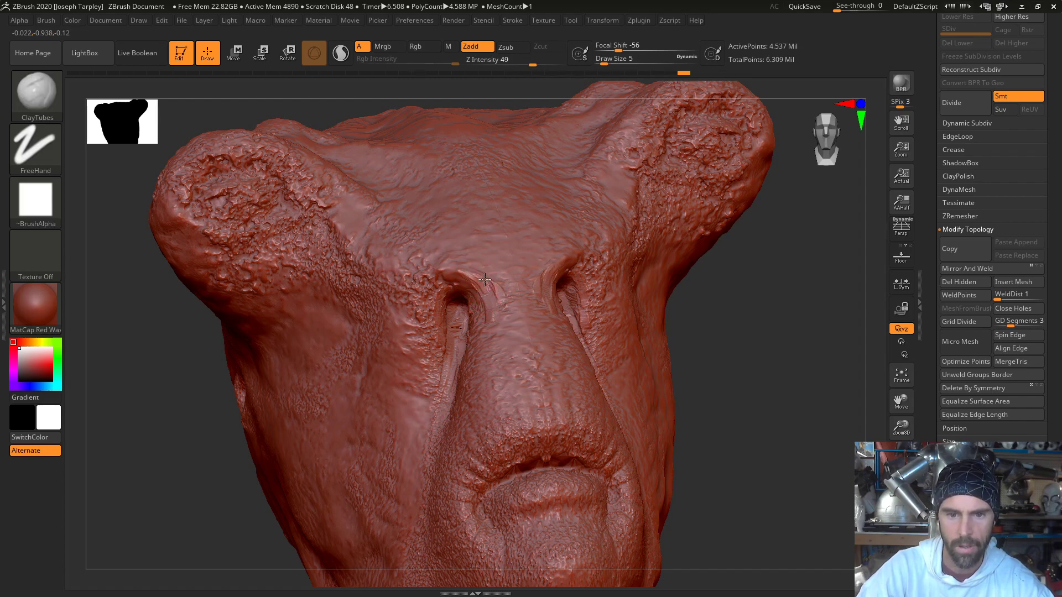
- Try long ClayTubes strokes down the forehead between the brows, and undo them
drag(482, 256, 474, 220)
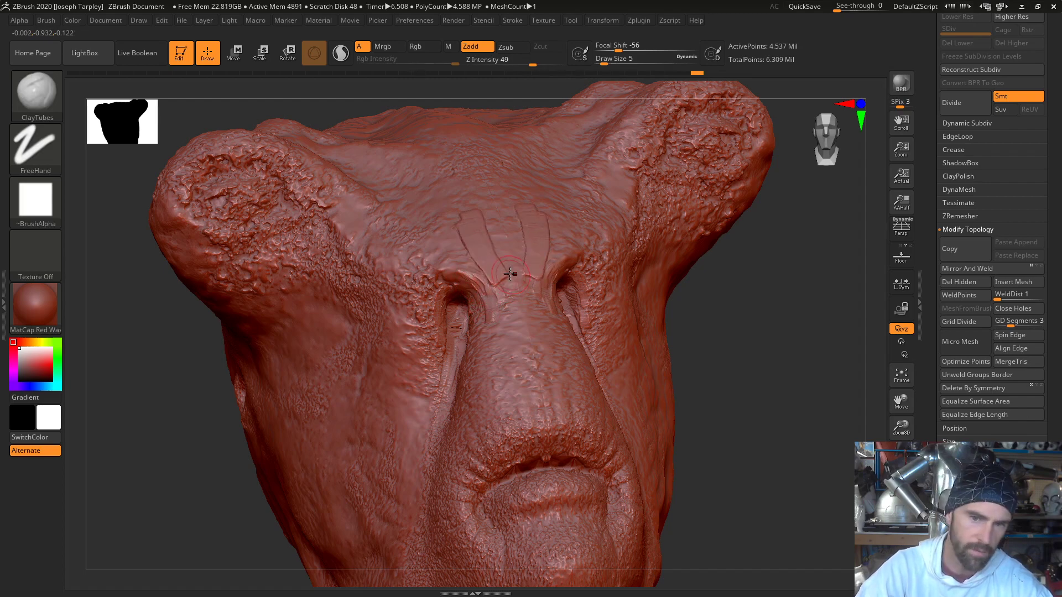
key(ctrl+z)
drag(467, 216, 497, 266)
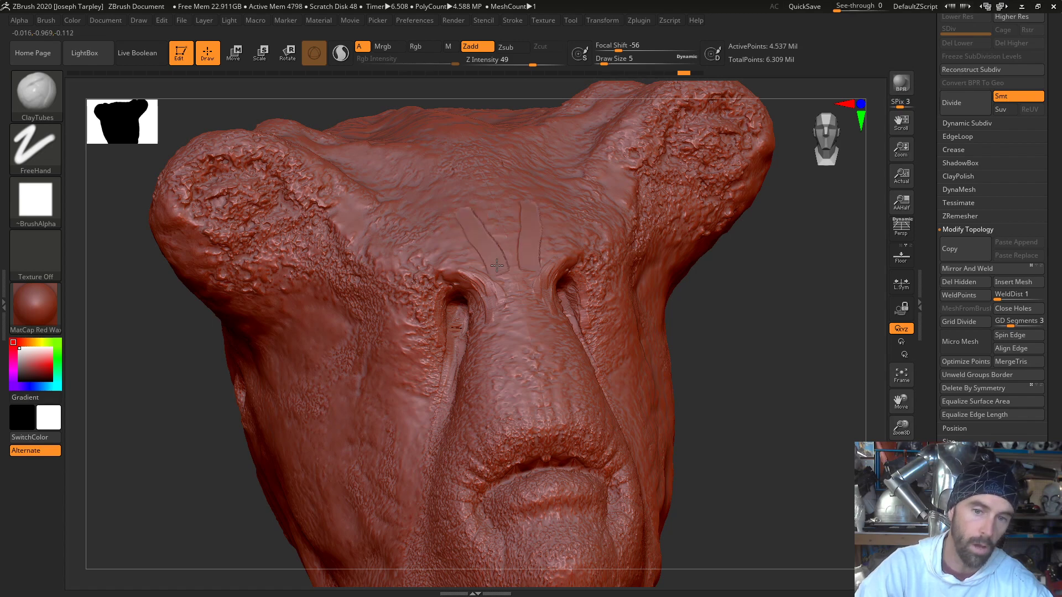
key(ctrl+z)
- Smooth the skin between the brows, build up the outer eye rims with ClayTubes, and blend the rims with the Smooth brush
key(shift)
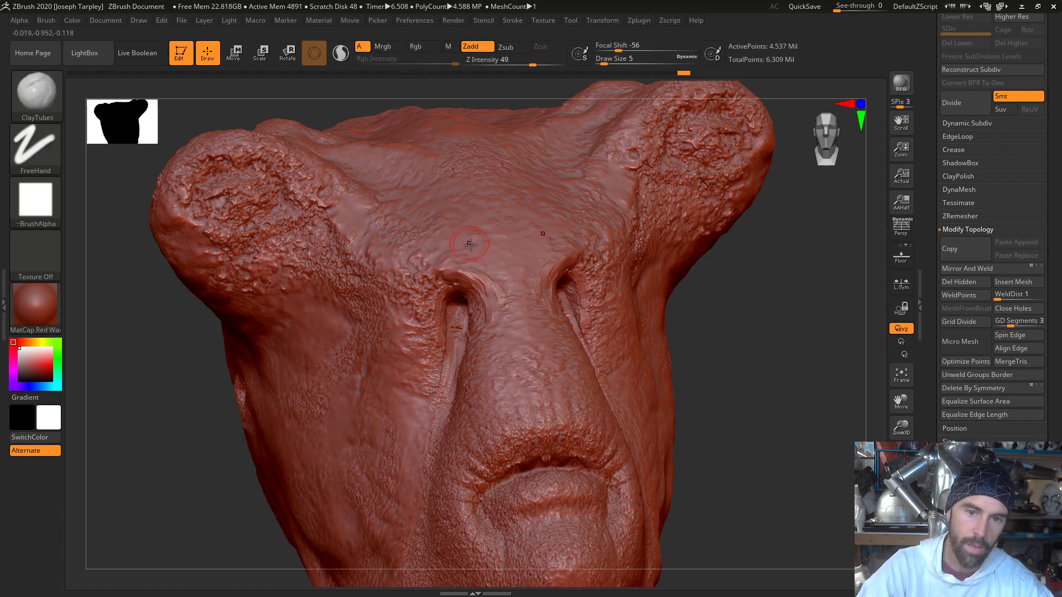
shift+drag(486, 248, 482, 256)
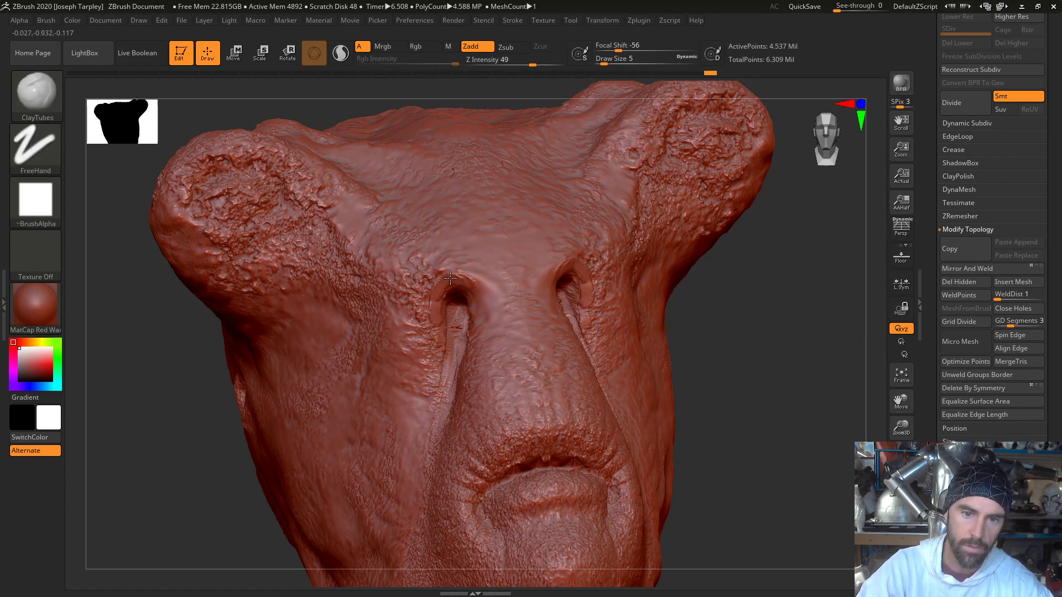
key(shift)
shift+drag(472, 281, 483, 293)
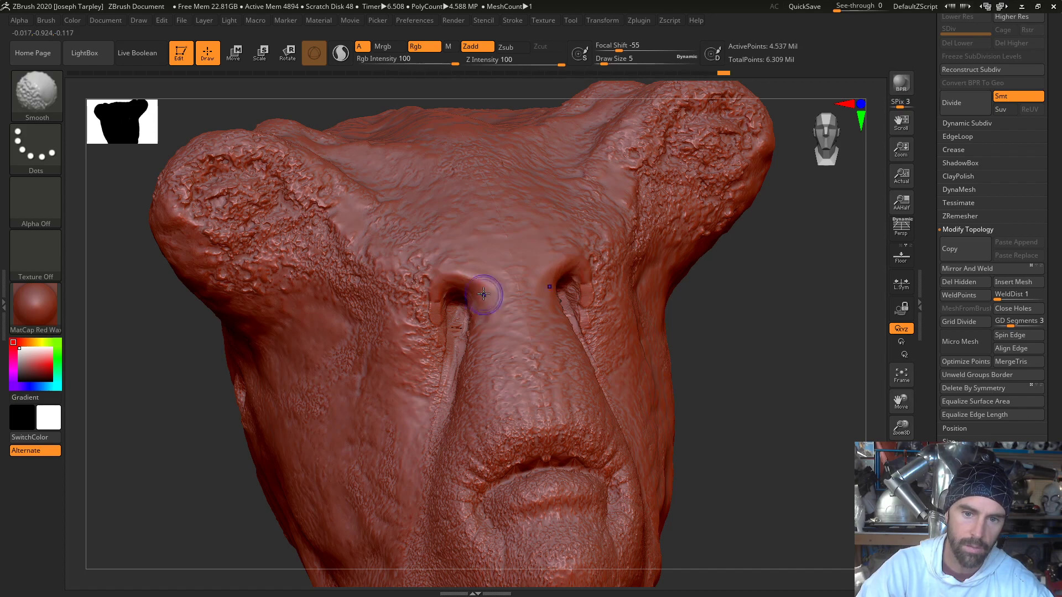
shift+drag(437, 335, 440, 380)
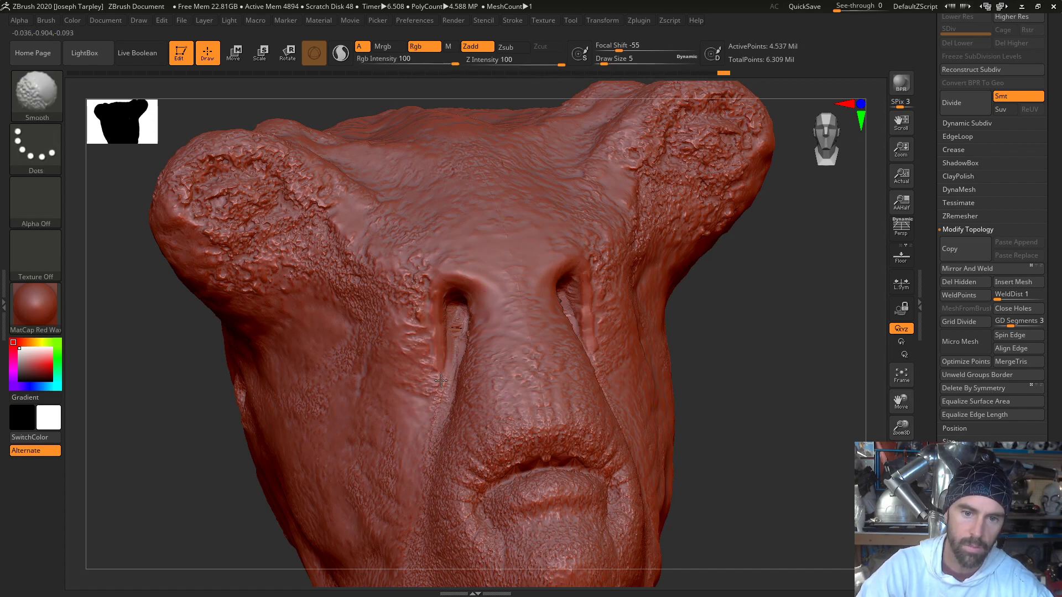
right_drag(425, 301, 546, 284)
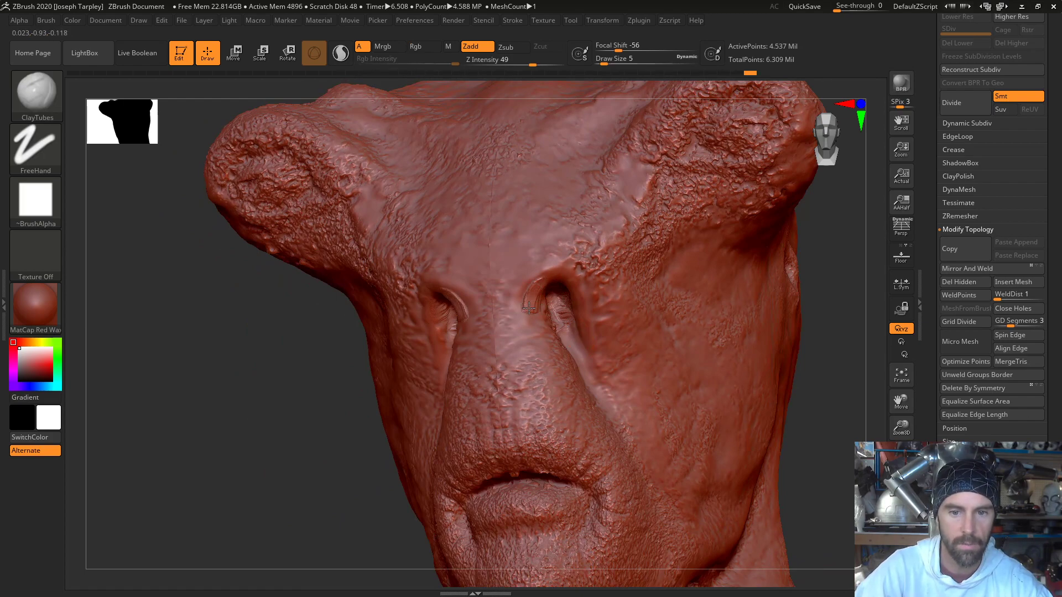
key(shift)
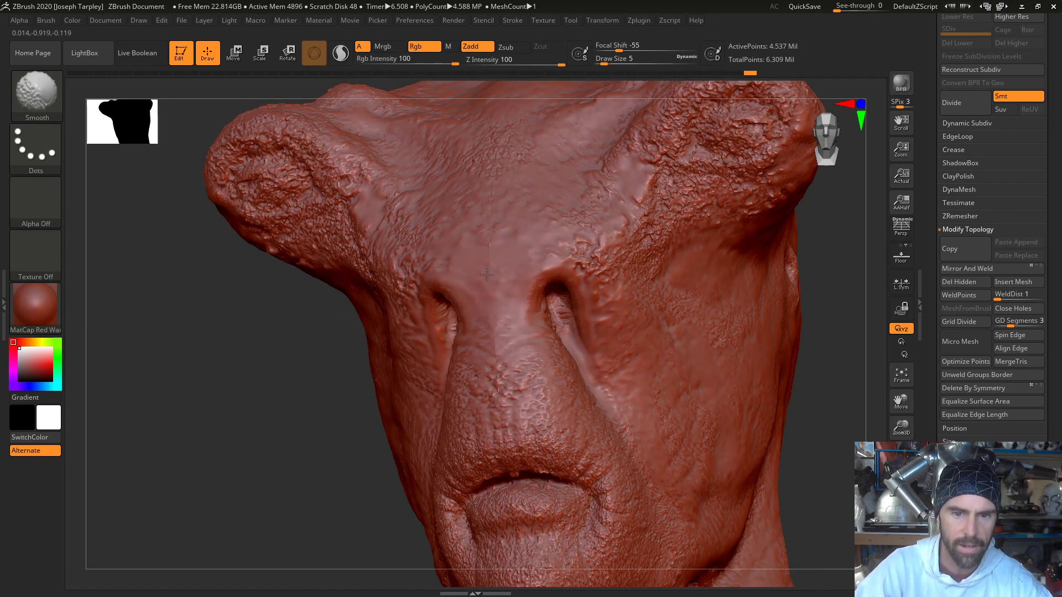
- Smooth the skin around the eye openings and build up their outer rims with ClayTubes strokes, blending them with the Smooth brush
drag(311, 460, 448, 456)
mouse_move(428, 309)
mouse_down()
mouse_move(435, 300)
mouse_move(460, 318)
mouse_up()
key(shift)
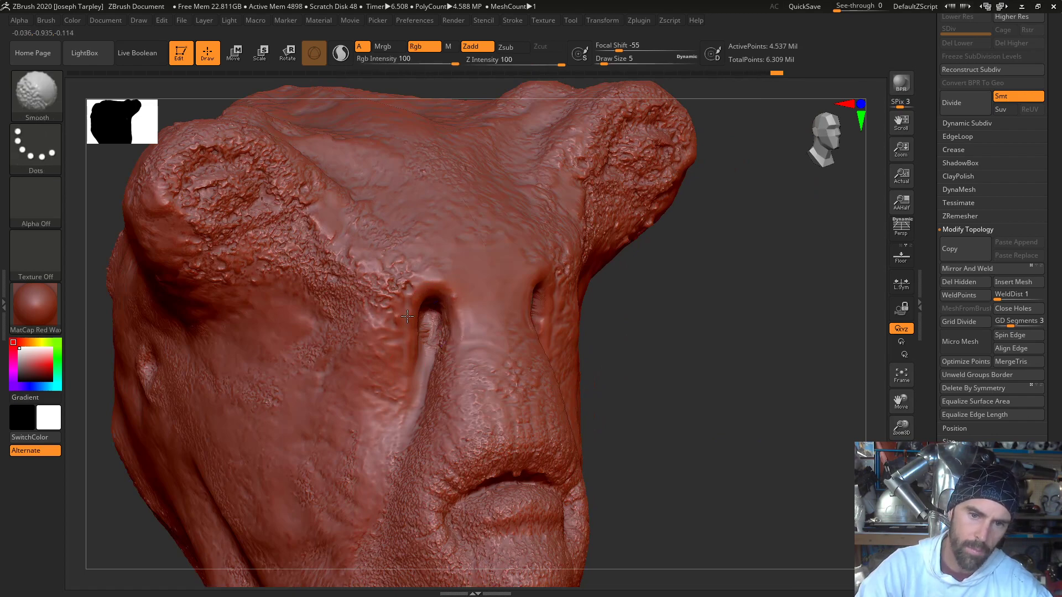
drag(685, 334, 554, 326)
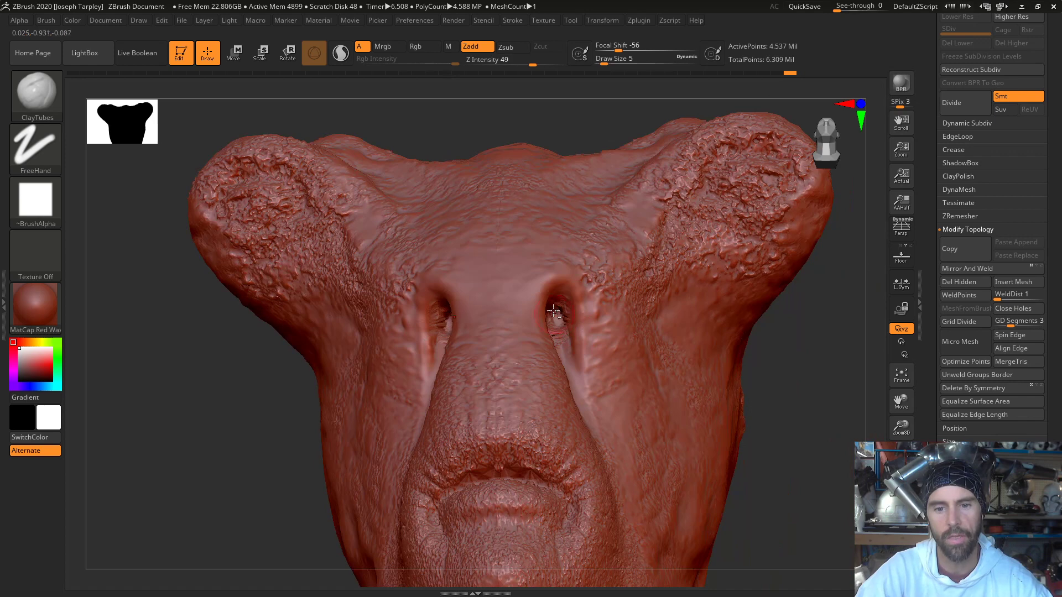
key(shift)
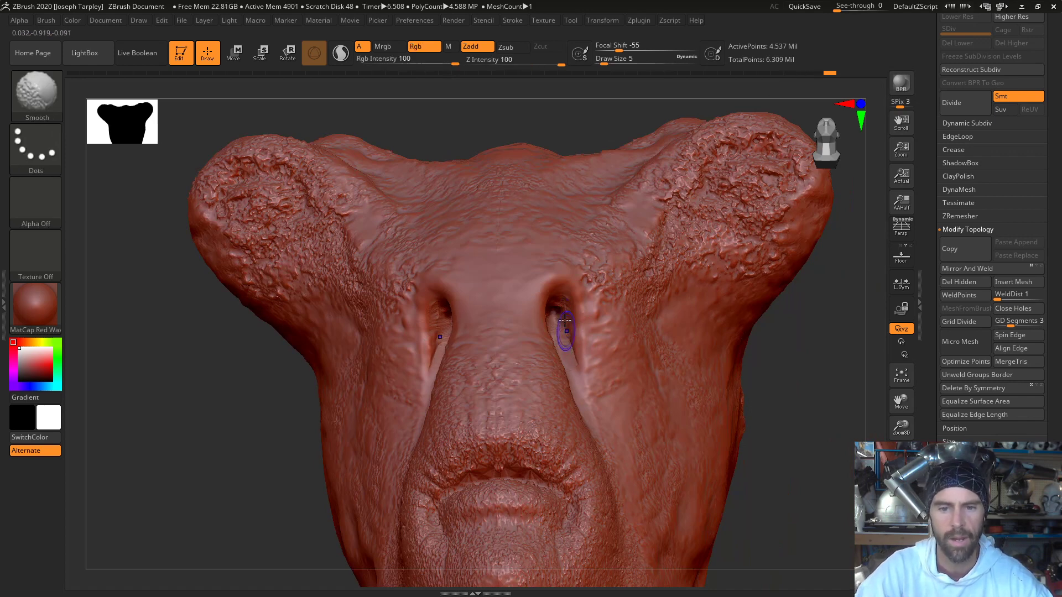
mouse_move(583, 326)
mouse_down()
mouse_move(591, 360)
mouse_move(580, 298)
mouse_up()
key(shift)
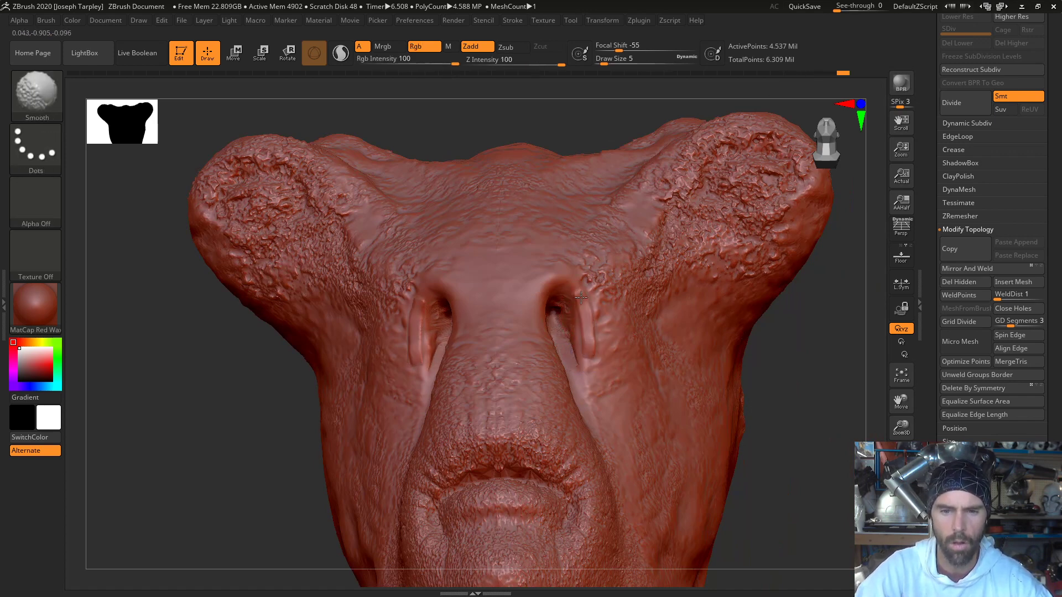
- Smooth away the rough skin texture along the front of the nose down to the upper lip
drag(796, 409, 837, 453)
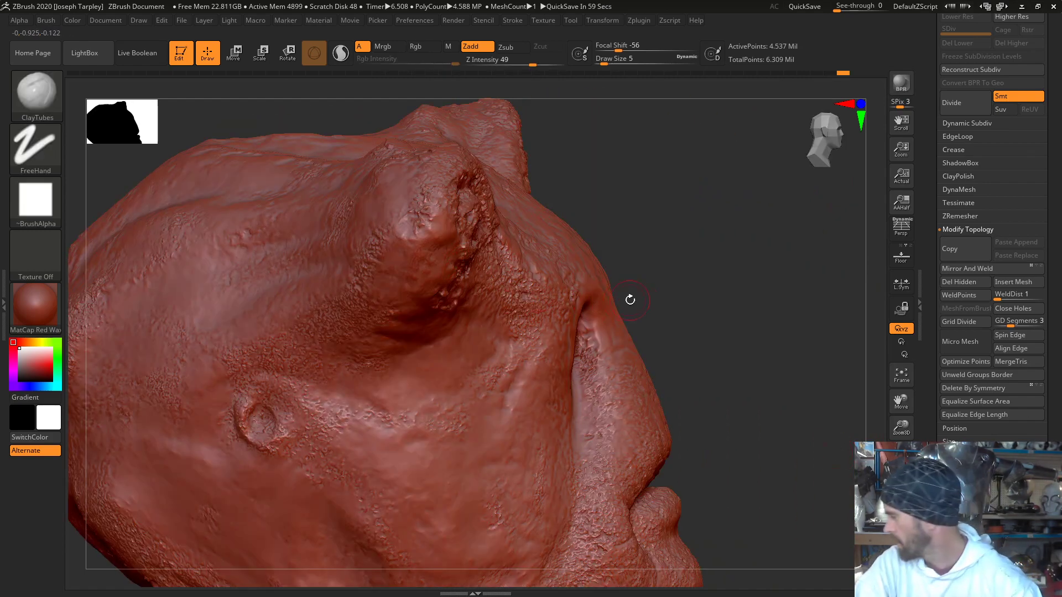
drag(650, 294, 604, 306)
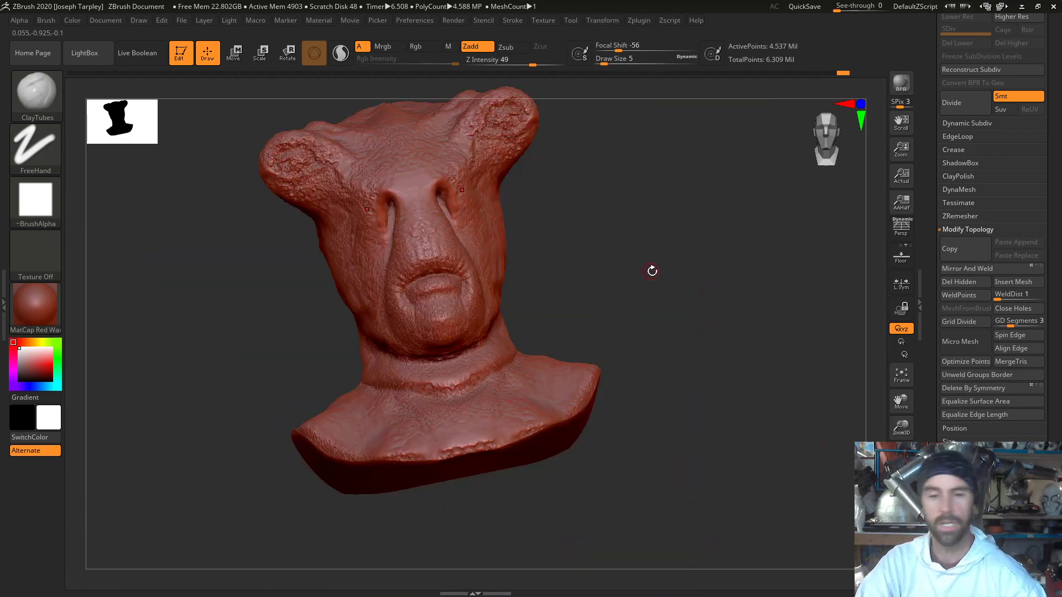
mouse_move(652, 270)
mouse_down()
mouse_move(640, 286)
mouse_move(658, 279)
mouse_move(652, 269)
mouse_move(649, 309)
mouse_up()
alt+drag(637, 393, 633, 424)
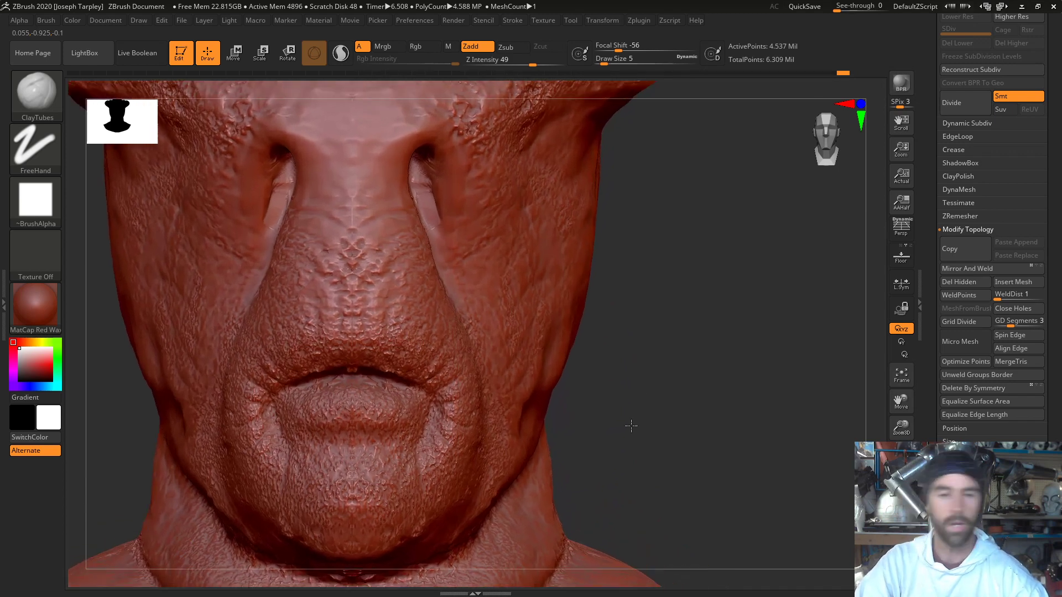
alt+drag(709, 337, 802, 353)
shift+drag(467, 297, 445, 296)
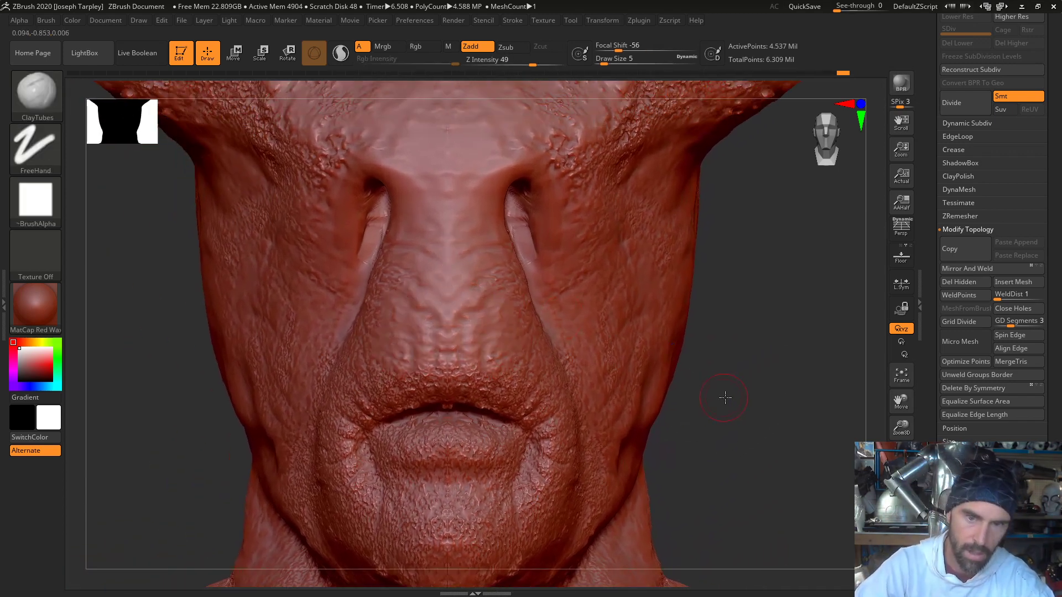
drag(725, 396, 403, 315)
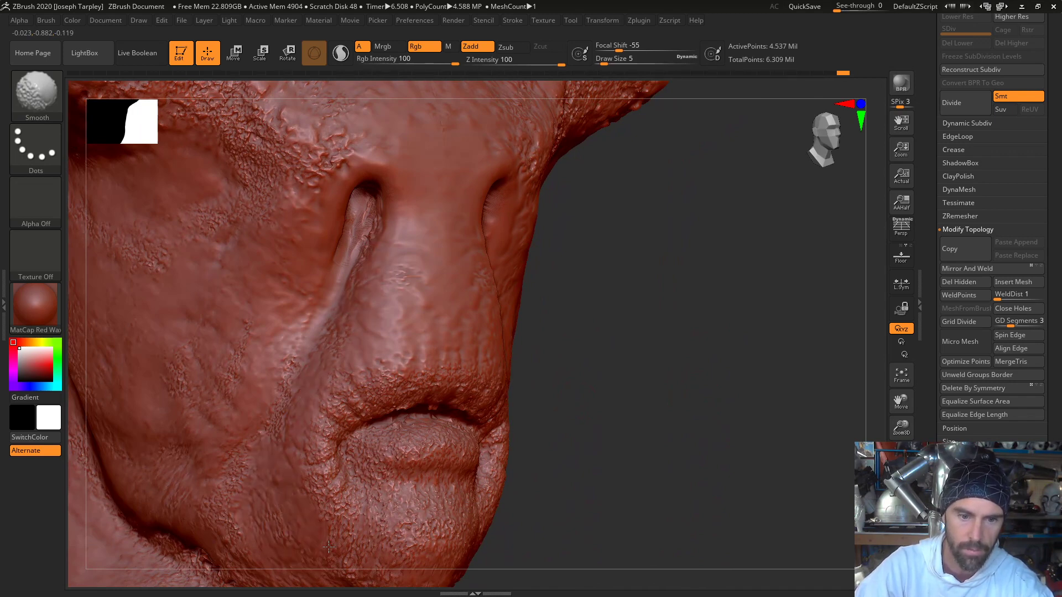
- Smooth the rough texture on the chin, the lower lip and the skin around the mouth corners
shift+drag(329, 547, 323, 458)
drag(633, 449, 476, 437)
mouse_move(425, 385)
shift+mouse_down()
mouse_move(371, 413)
mouse_move(402, 374)
shift+mouse_up()
mouse_move(703, 403)
alt+mouse_down()
mouse_move(714, 329)
mouse_move(689, 331)
alt+mouse_up()
mouse_move(447, 361)
shift+mouse_down()
mouse_move(398, 363)
mouse_move(512, 379)
mouse_move(450, 405)
mouse_move(361, 407)
shift+mouse_up()
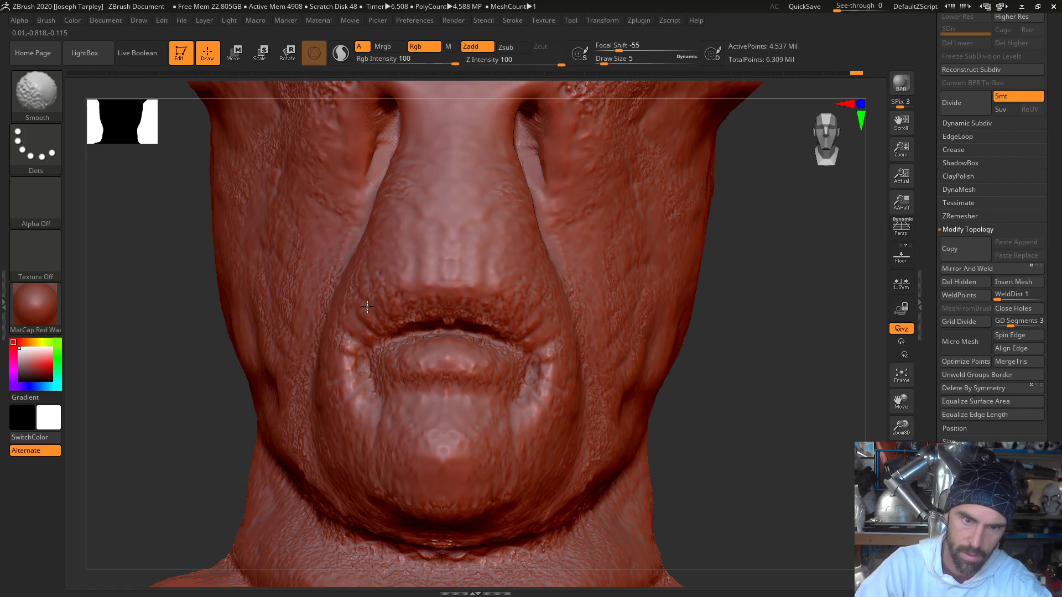
- Smooth the pitted texture over the cheek, the jaw and the area beside the eye opening
drag(138, 349, 243, 348)
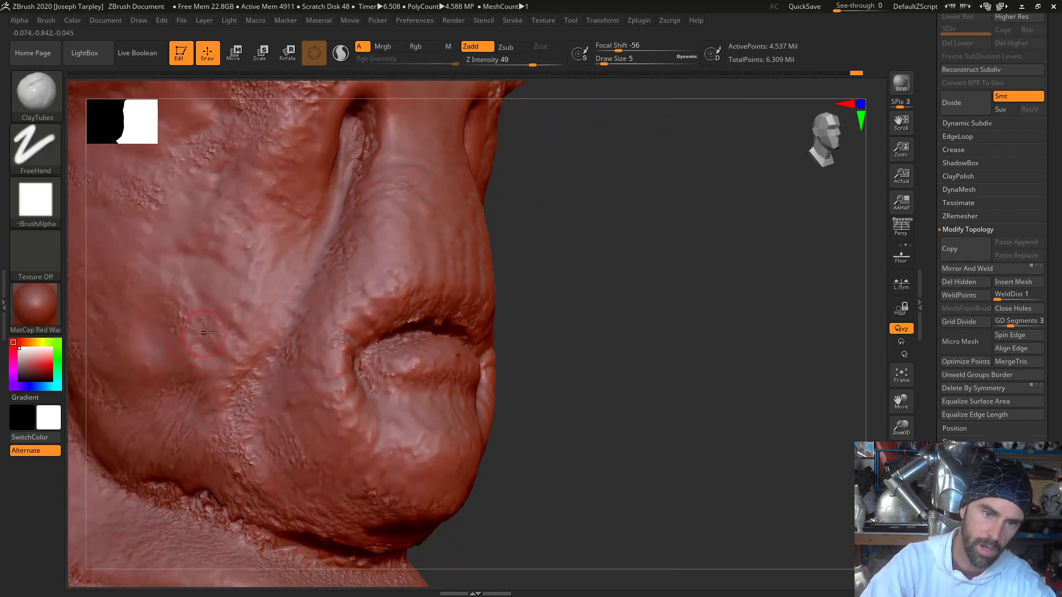
mouse_move(243, 288)
shift+mouse_down()
mouse_move(232, 318)
mouse_move(295, 466)
shift+mouse_up()
mouse_move(247, 517)
shift+mouse_down()
mouse_move(177, 496)
mouse_move(254, 540)
mouse_move(325, 544)
shift+mouse_up()
mouse_move(669, 447)
alt+mouse_down()
mouse_move(676, 461)
mouse_move(367, 332)
alt+mouse_up()
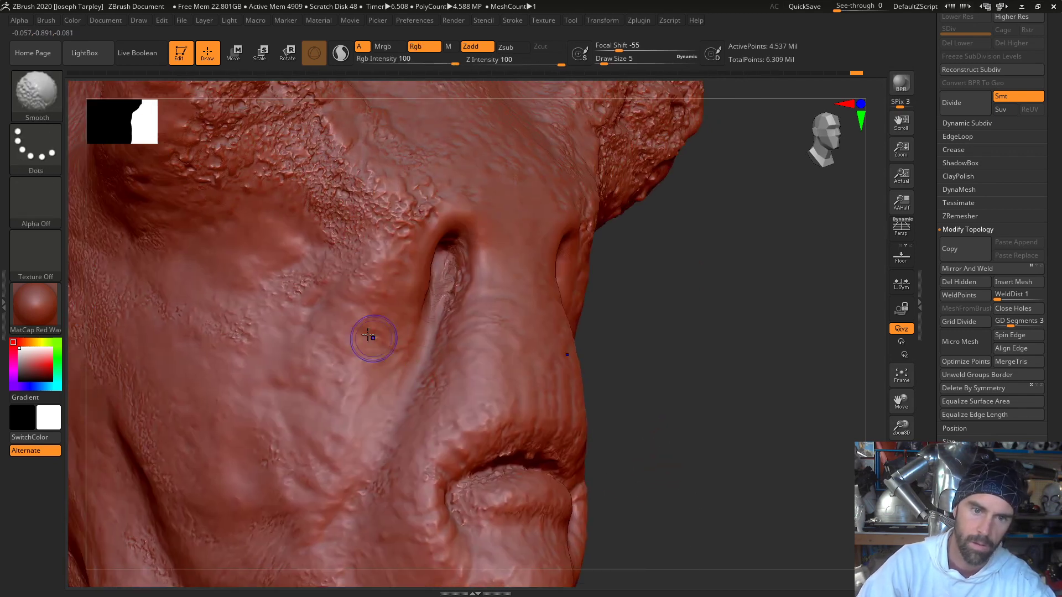
shift+drag(333, 224, 254, 290)
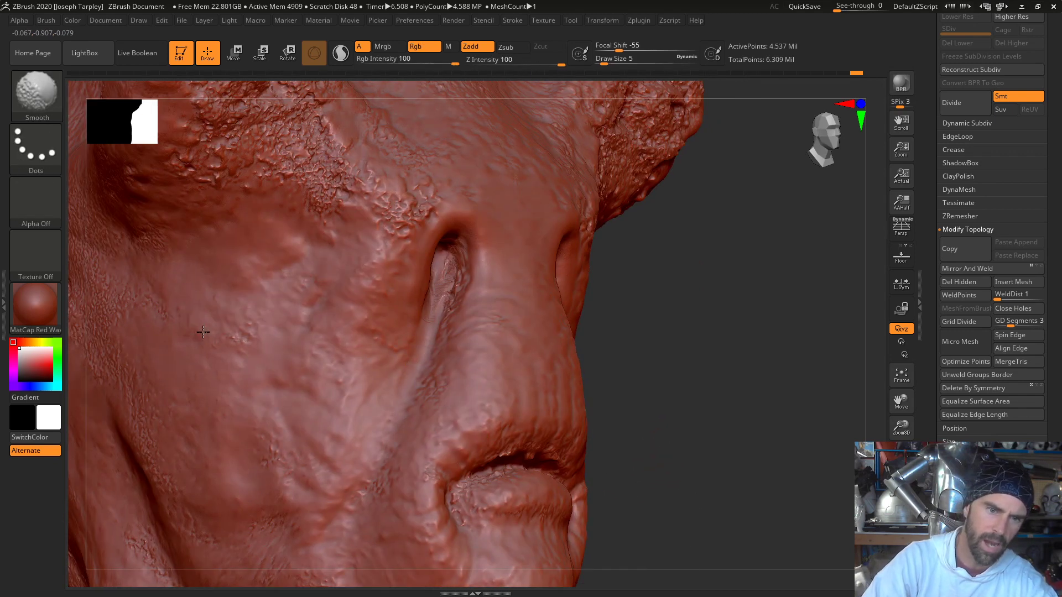
shift+drag(343, 330, 319, 369)
alt+drag(750, 316, 824, 245)
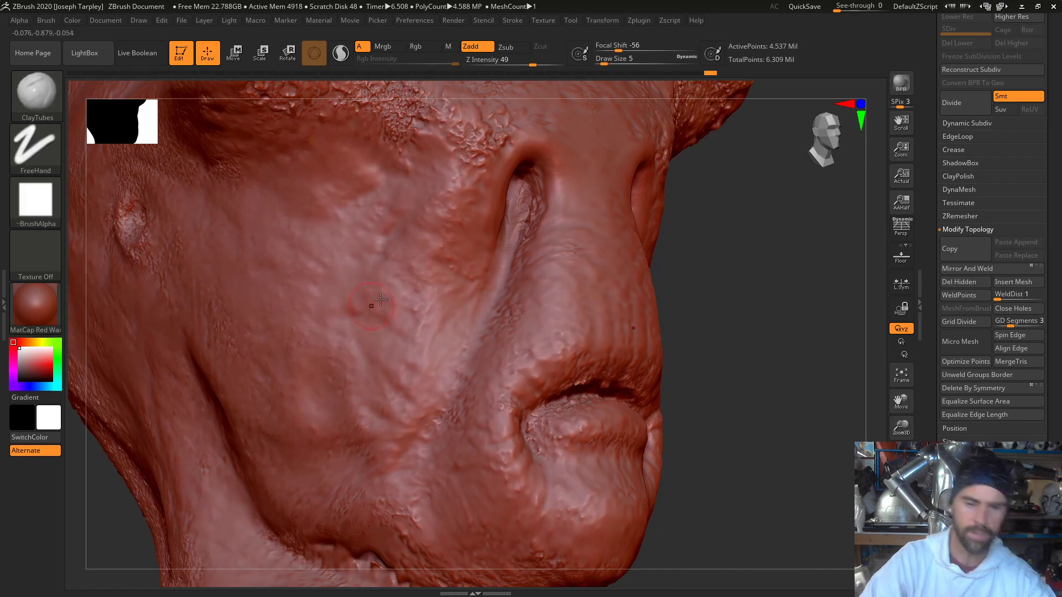
- Build up the inner edges of the eye openings along the sides of the nose with ClayTubes and smooth the strokes
key(f)
mouse_move(732, 348)
mouse_down()
mouse_move(697, 372)
mouse_move(651, 341)
mouse_move(701, 343)
mouse_move(704, 327)
mouse_move(697, 360)
mouse_move(664, 367)
mouse_move(660, 390)
mouse_up()
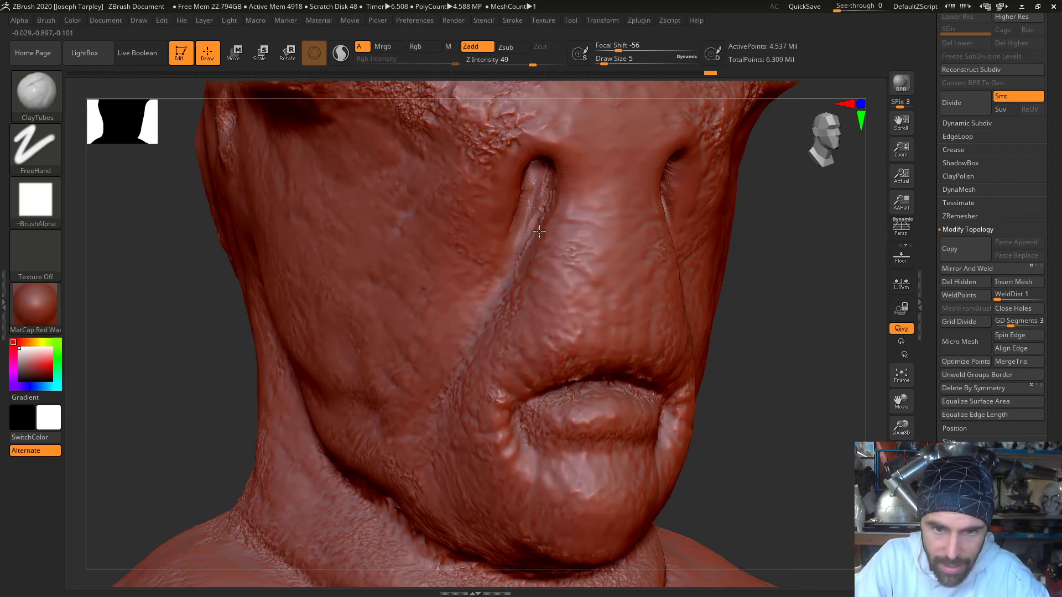
key(shift)
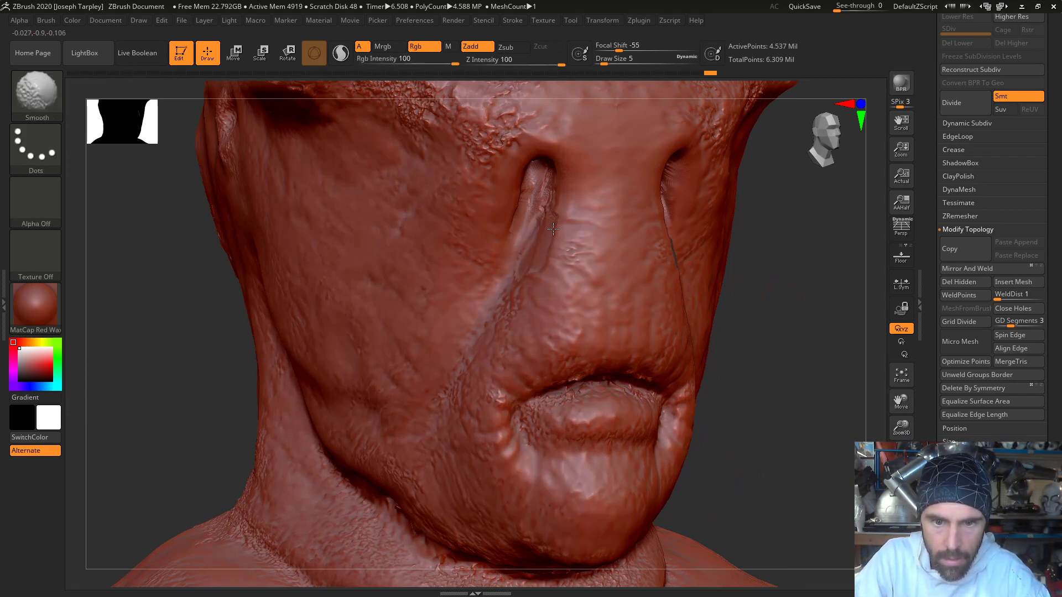
drag(763, 299, 672, 296)
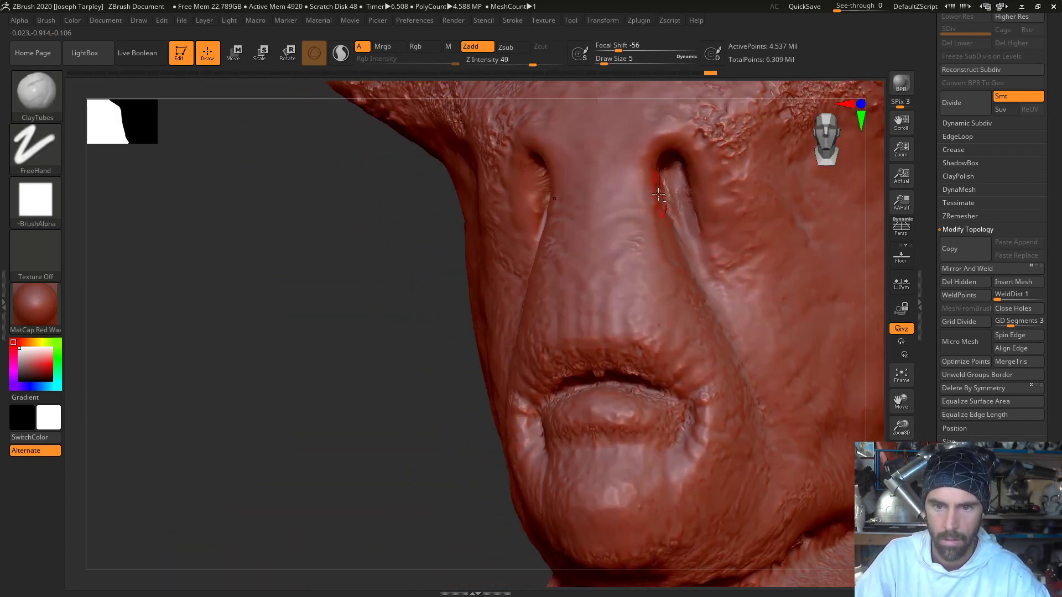
drag(658, 194, 687, 281)
key(shift)
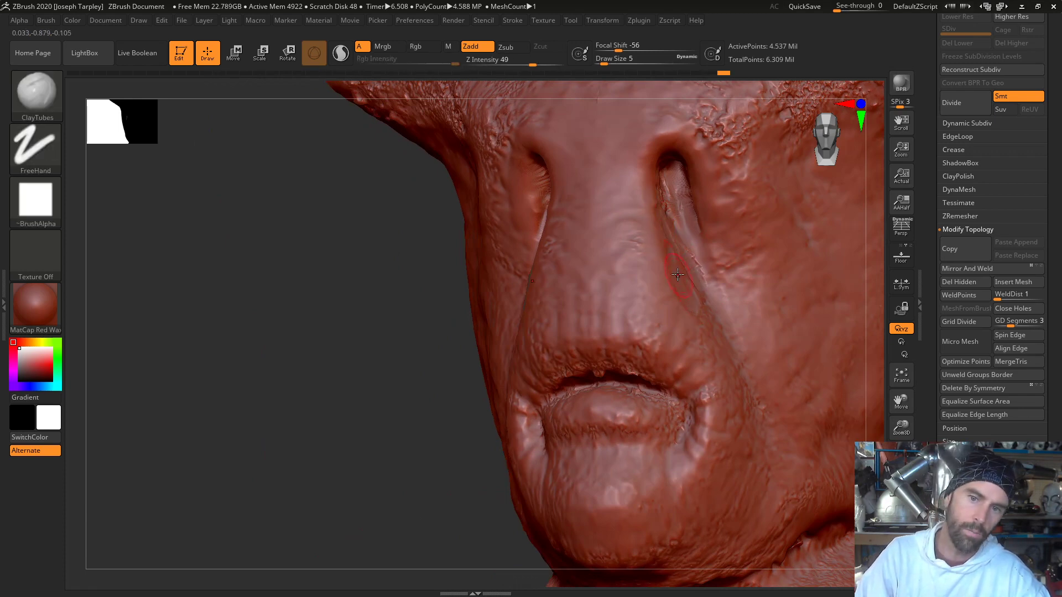
mouse_move(666, 249)
mouse_down()
mouse_move(688, 294)
mouse_move(676, 271)
mouse_move(676, 215)
mouse_up()
- Smooth the remaining rough texture on the lower lip and at the mouth corners
mouse_move(268, 408)
mouse_down()
mouse_move(348, 365)
mouse_move(388, 366)
mouse_up()
key(shift)
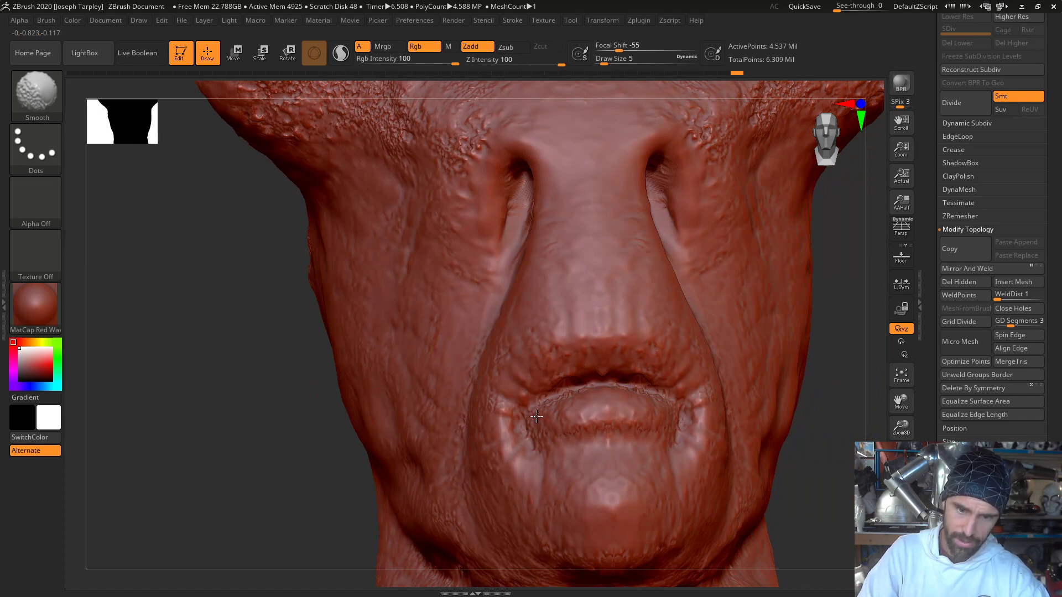
mouse_move(863, 435)
mouse_down()
mouse_move(843, 416)
mouse_move(510, 309)
mouse_up()
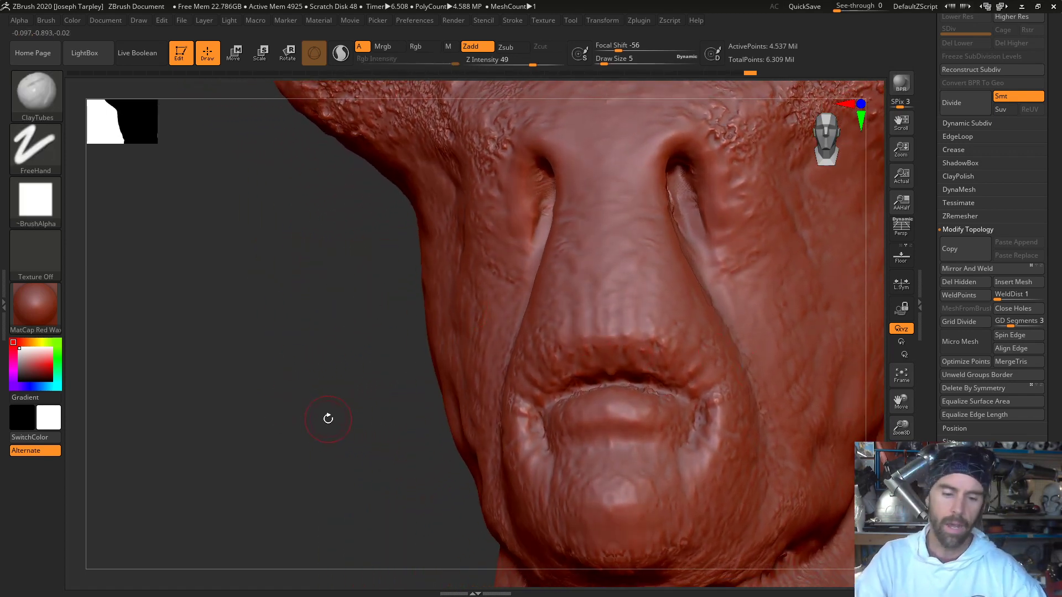
drag(343, 296, 325, 334)
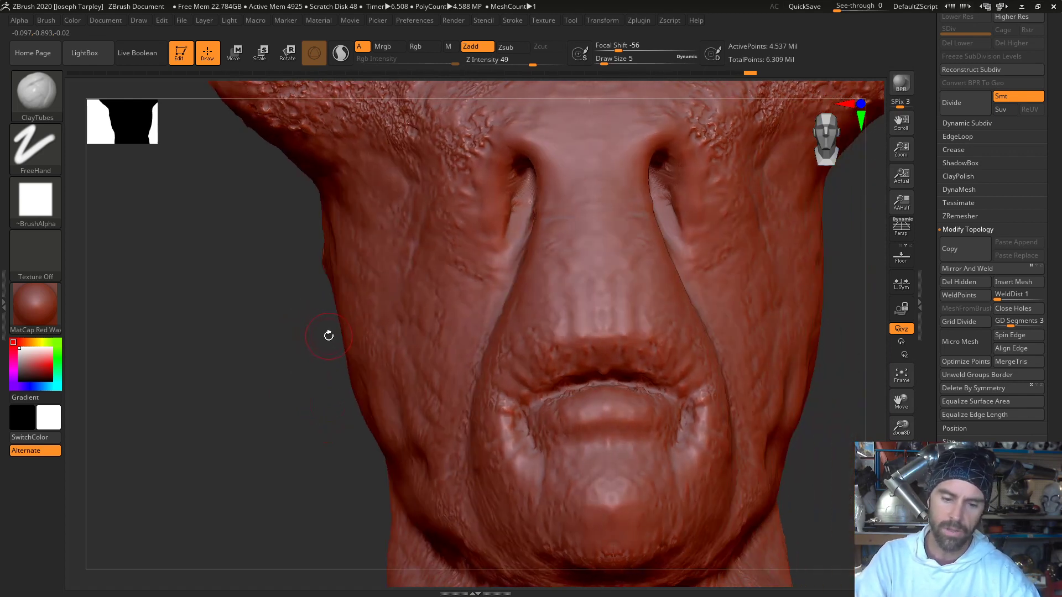
- Switch to the DamStandard brush at draw size 3 and carve fine vertical wrinkles in the skin above the upper lip
key(b)
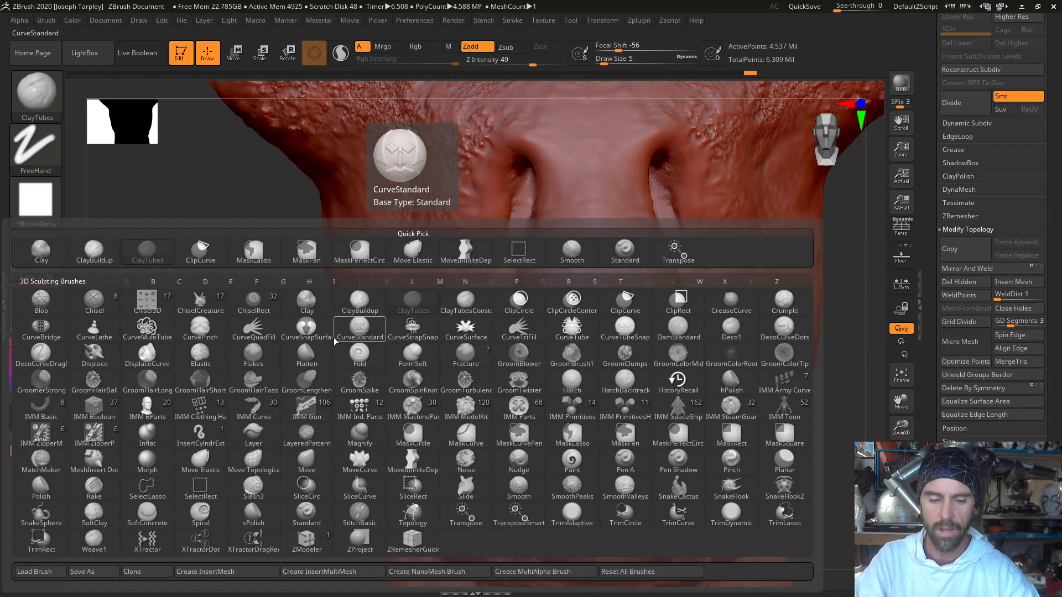
key(d)
key(s)
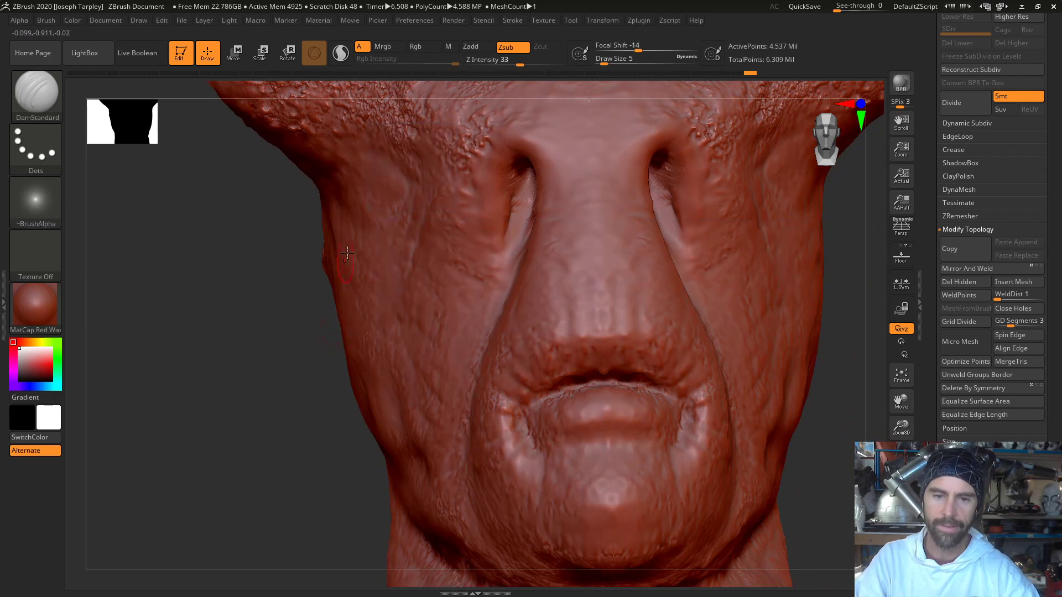
key(s)
drag(600, 312, 597, 311)
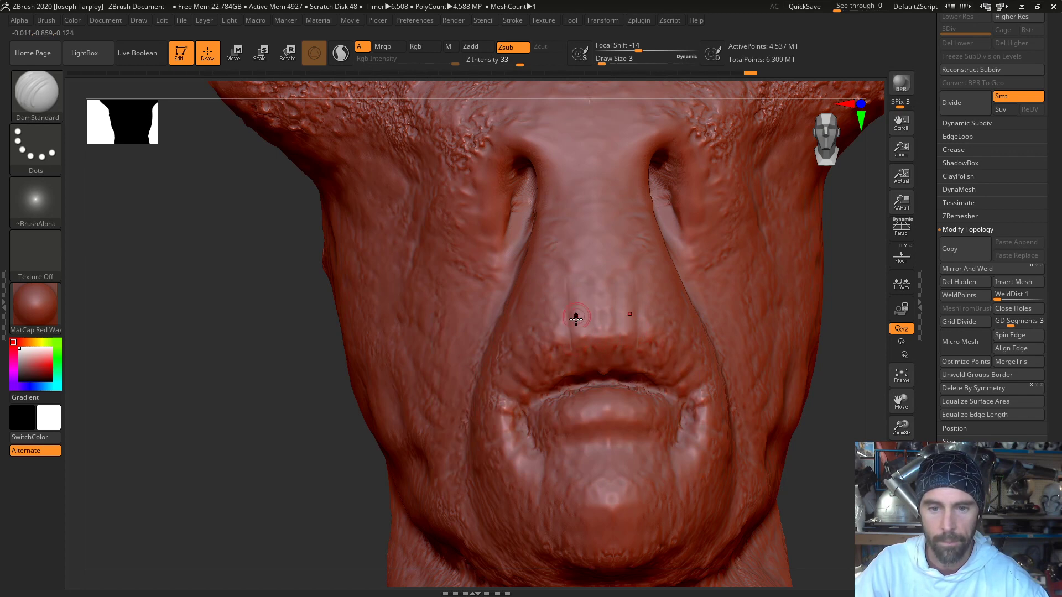
drag(564, 363, 565, 367)
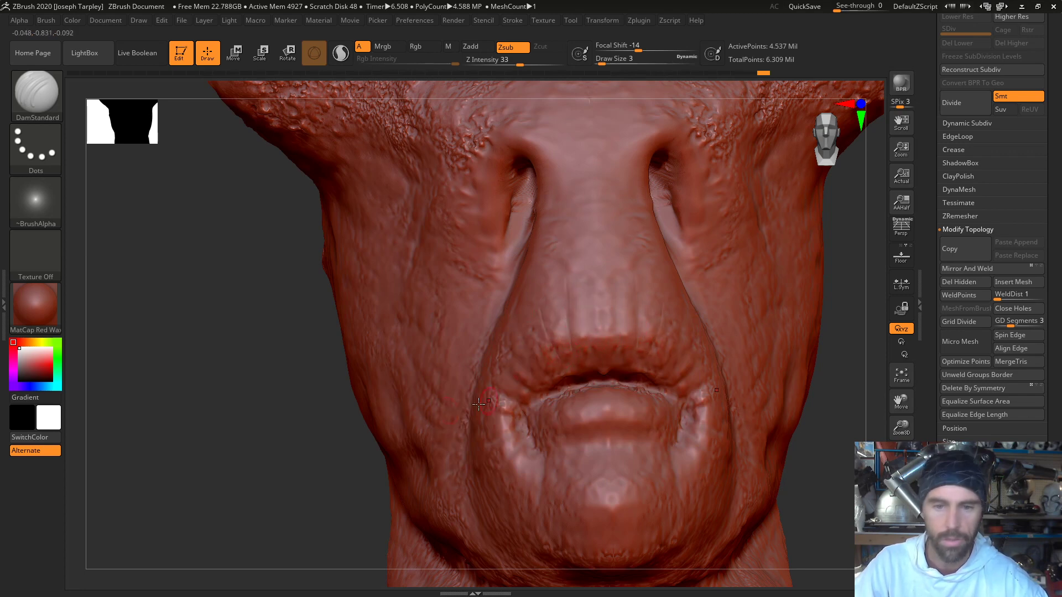
- Carve DamStandard creases radiating outward from the upper lip and around the mouth corners
drag(235, 473, 234, 415)
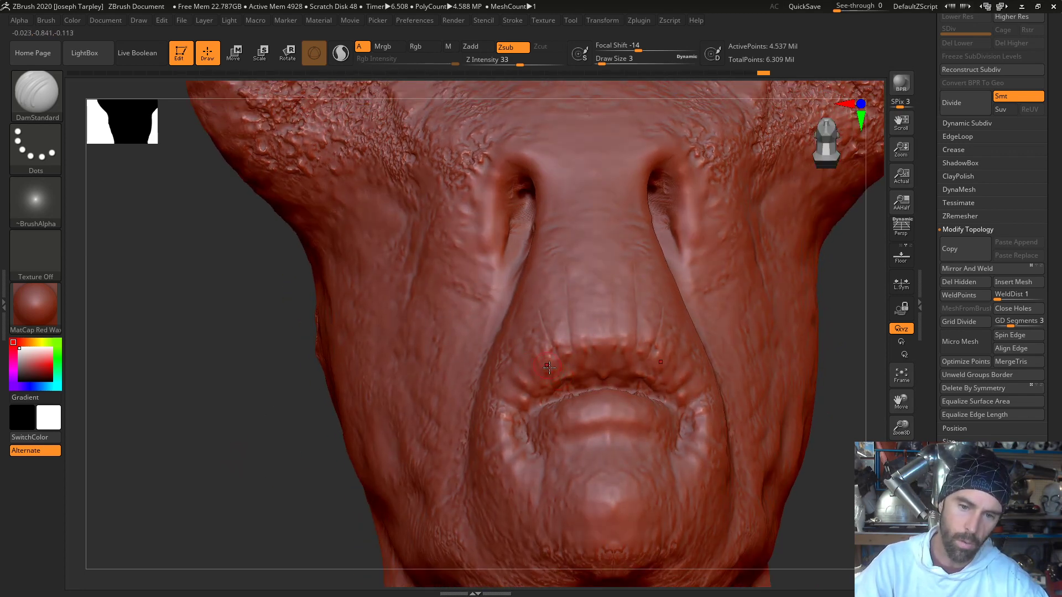
drag(537, 385, 518, 364)
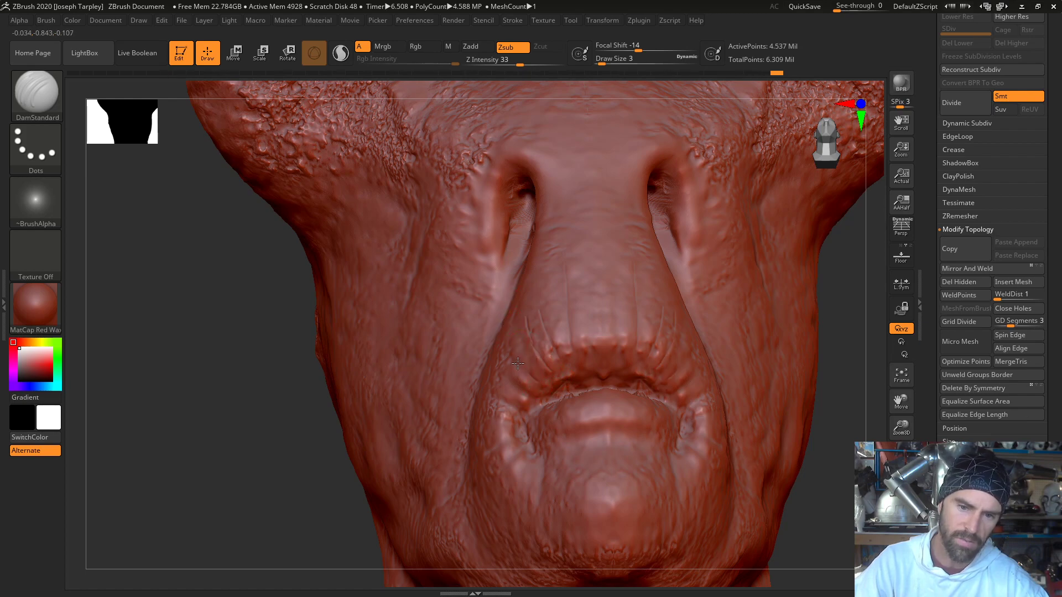
drag(279, 484, 376, 495)
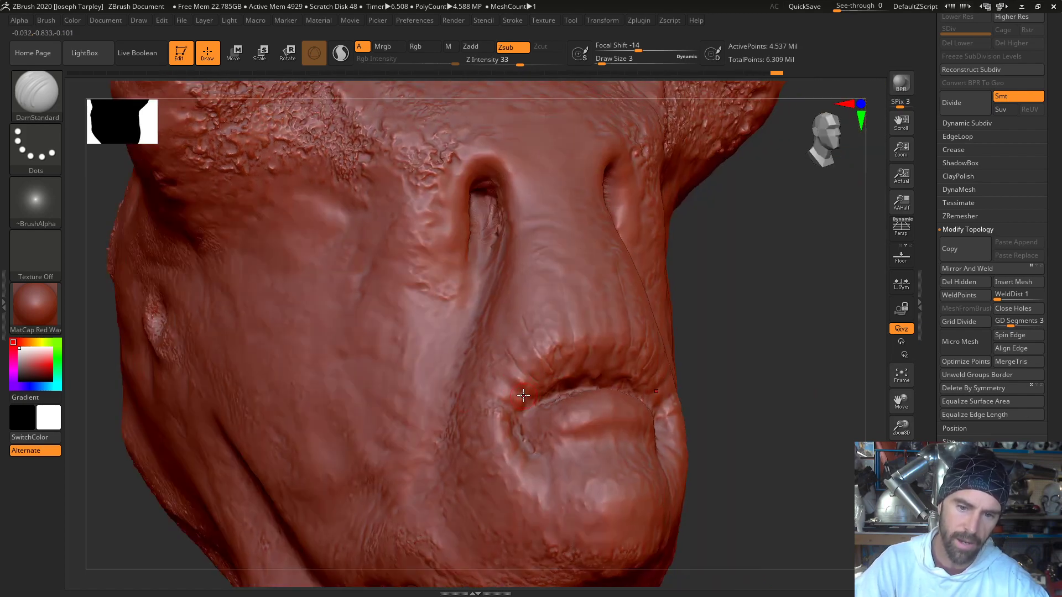
drag(509, 386, 510, 409)
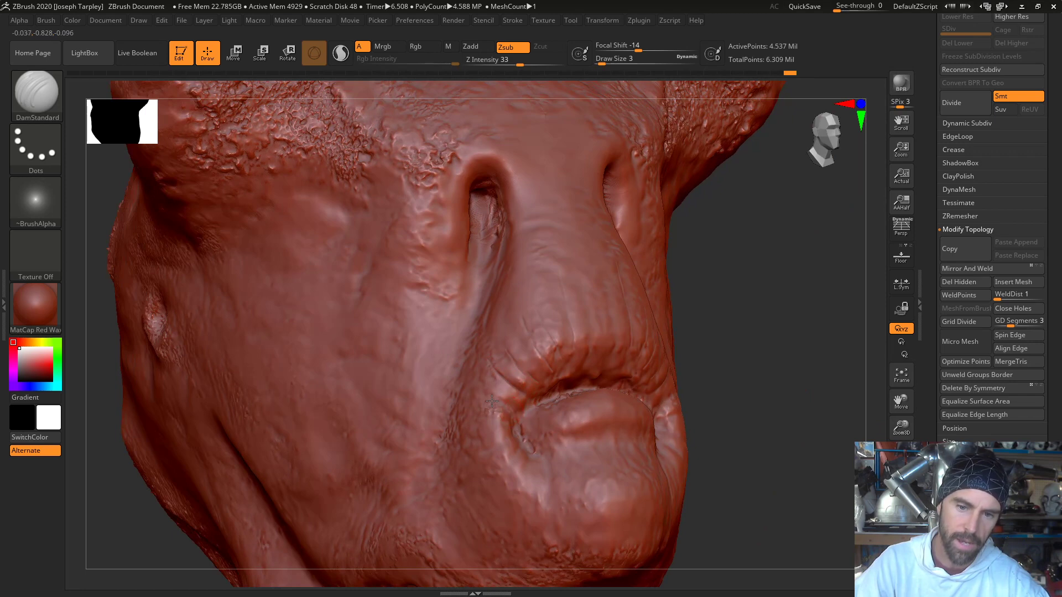
drag(763, 363, 601, 412)
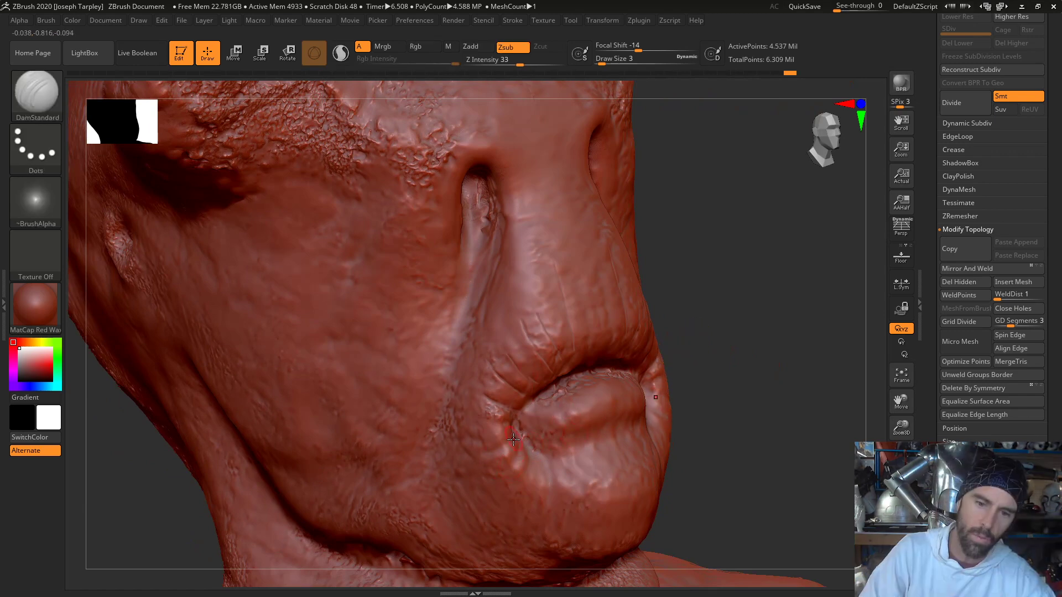
- Carve fine DamStandard creases up the sides of the nose and smooth the bumpy skin outside the eye openings
drag(745, 427, 687, 372)
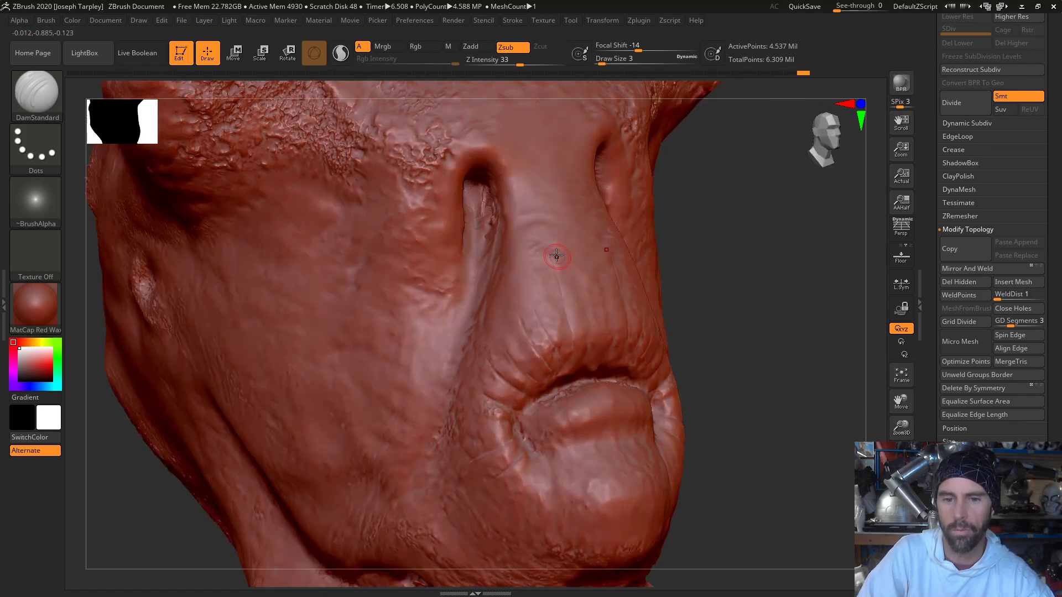
drag(557, 246, 550, 217)
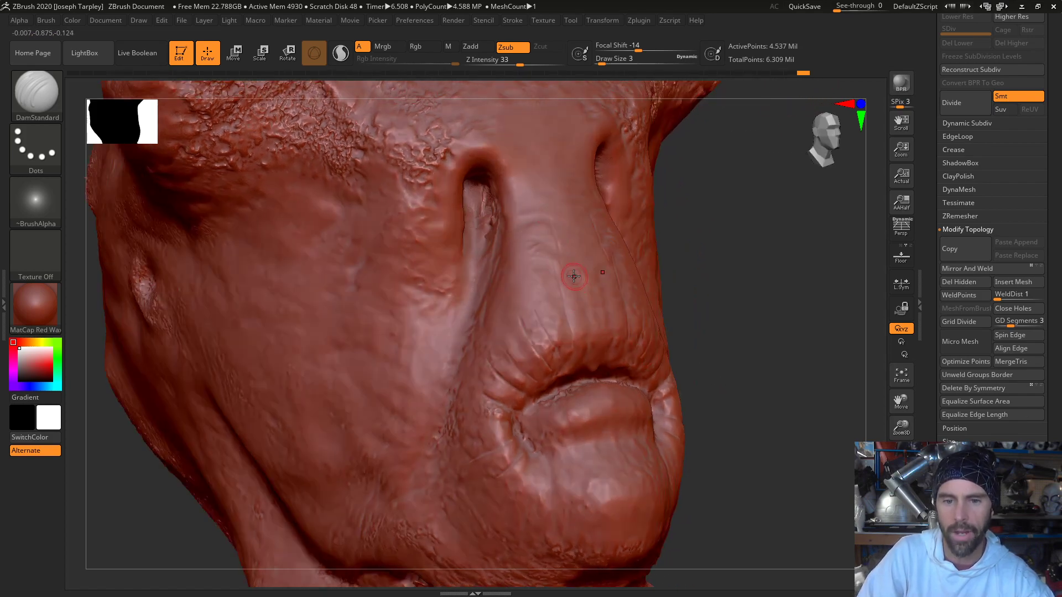
drag(766, 327, 701, 340)
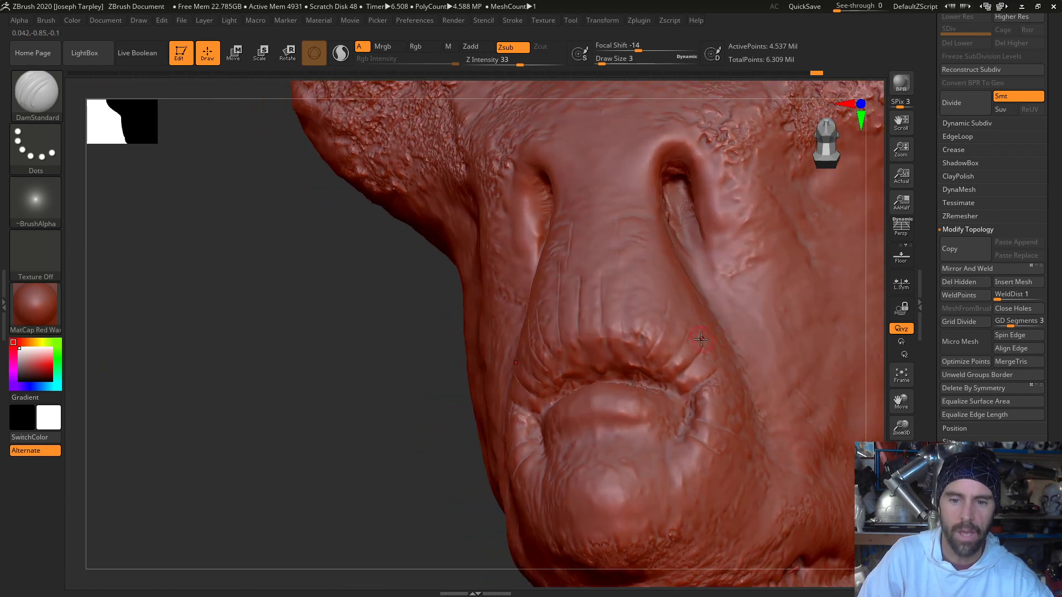
drag(358, 455, 430, 437)
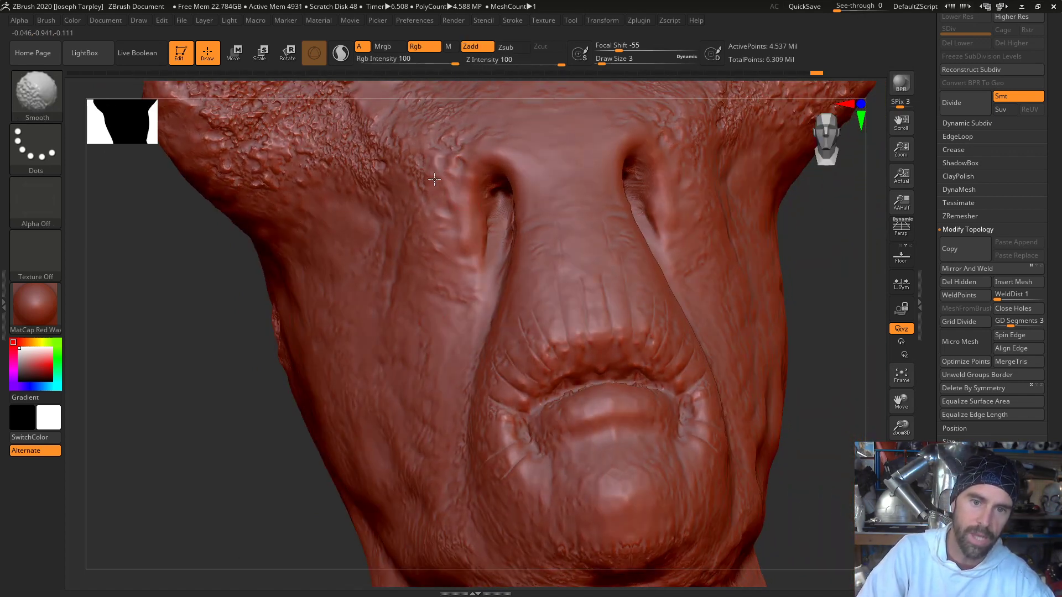
shift+drag(434, 233, 445, 286)
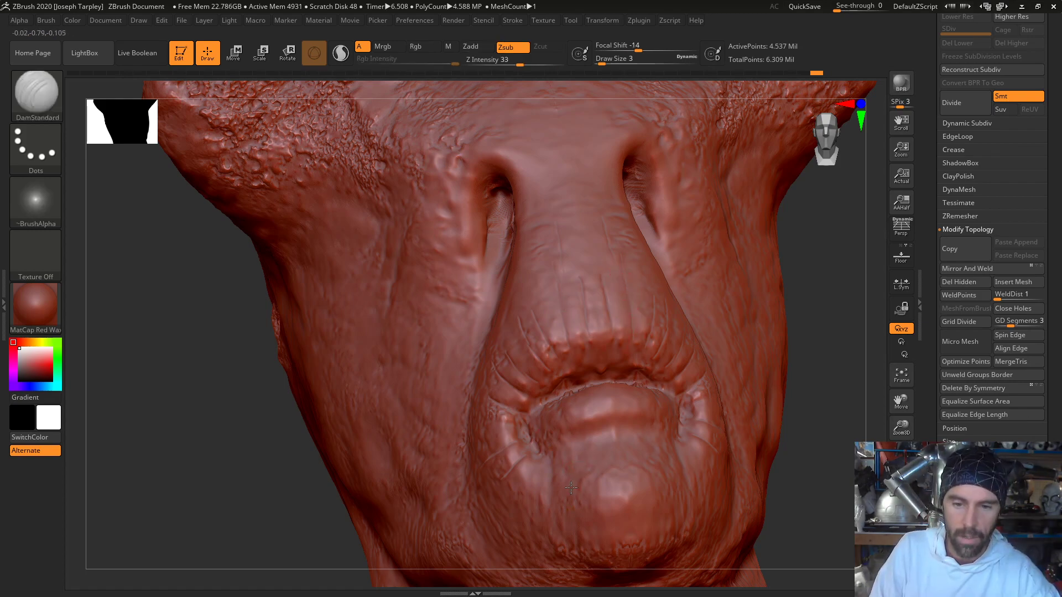
- Carve fine vertical DamStandard creases into the chin below the lower lip
drag(572, 463, 573, 496)
drag(822, 360, 490, 387)
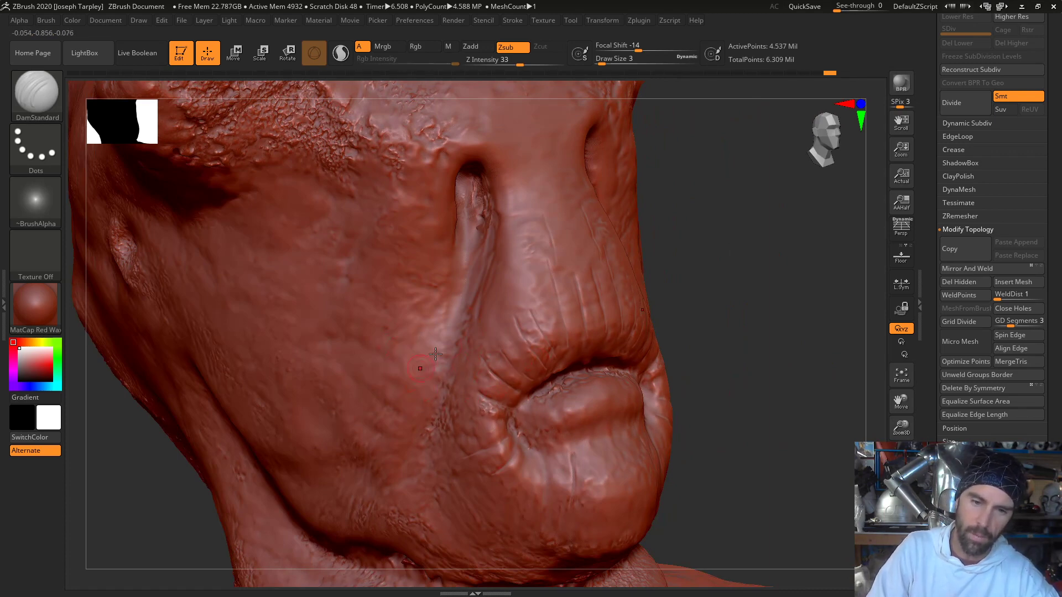
drag(772, 281, 613, 350)
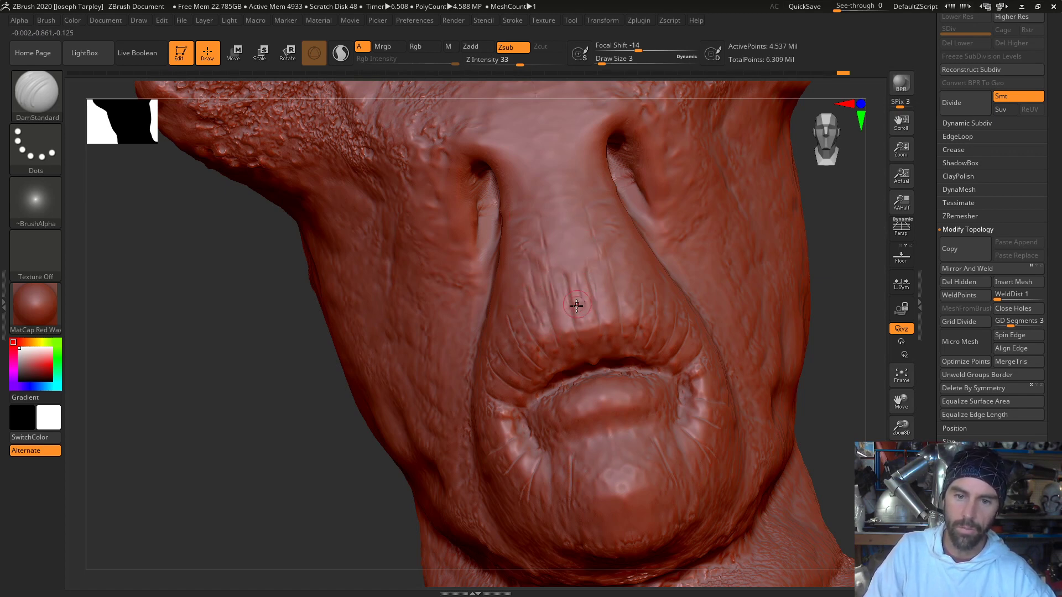
- Carve fine DamStandard wrinkles down the front and sides of the nose above the upper lip
drag(567, 276, 573, 309)
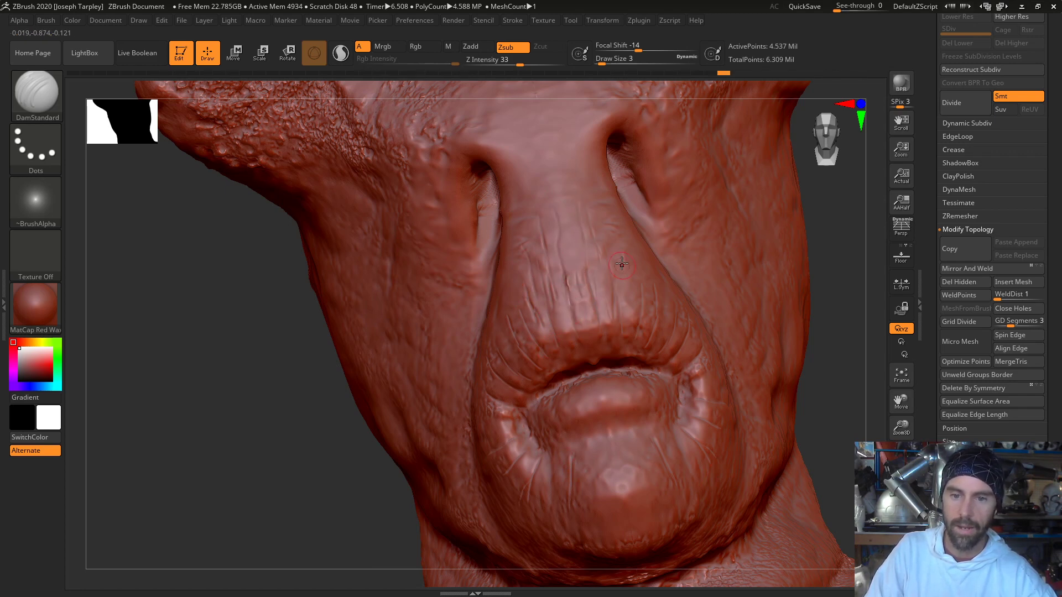
drag(622, 264, 630, 319)
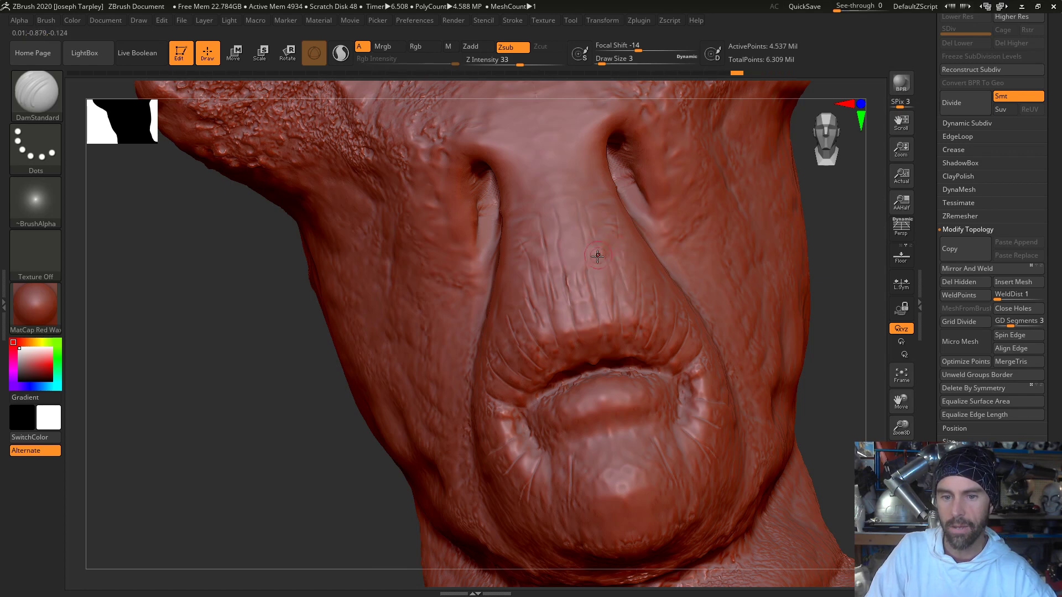
drag(597, 257, 600, 231)
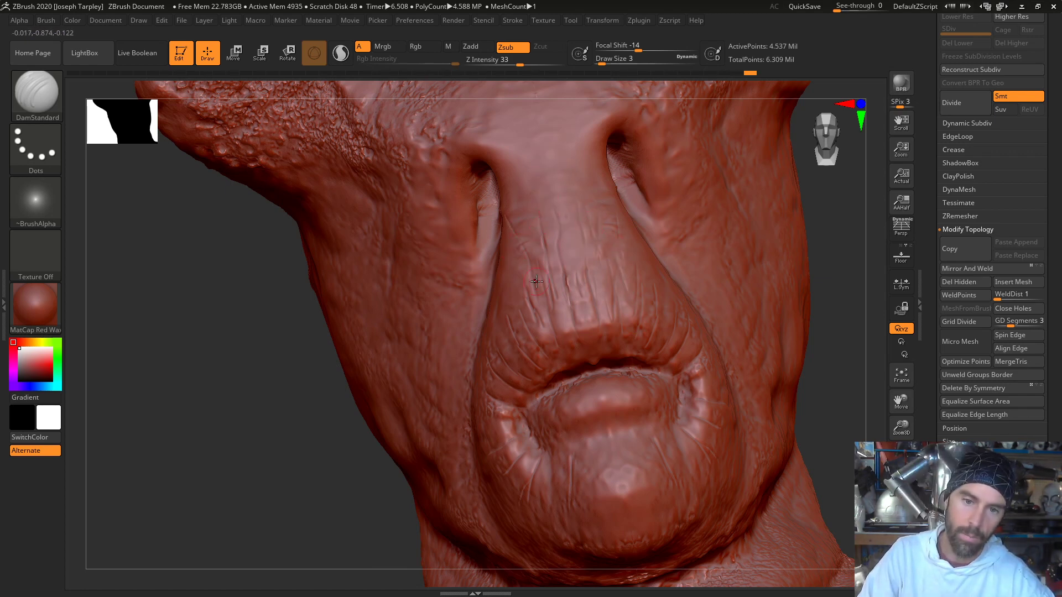
drag(534, 286, 531, 301)
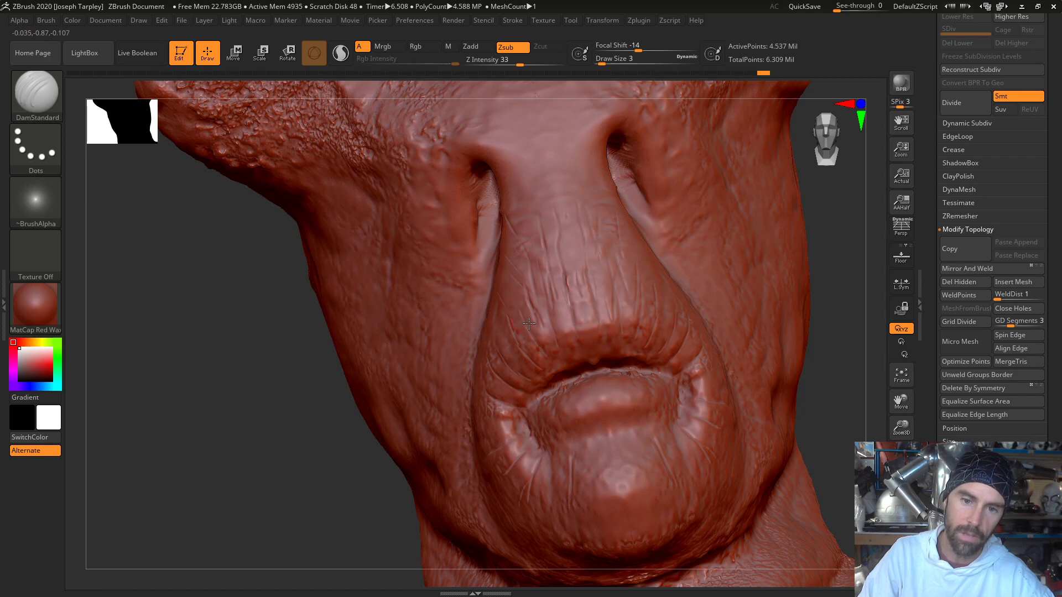
drag(613, 242, 656, 297)
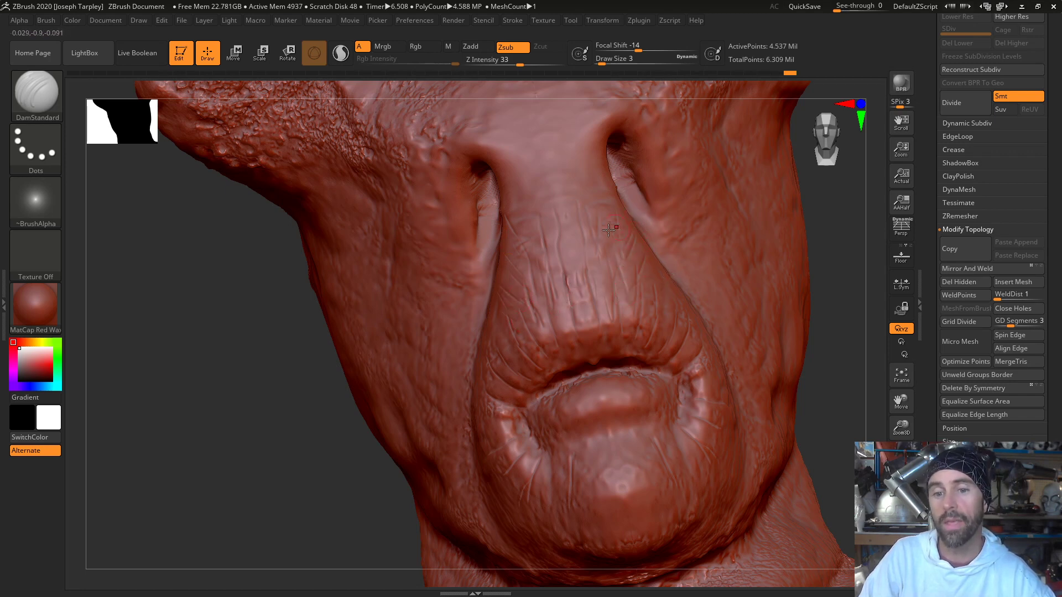
drag(843, 321, 686, 289)
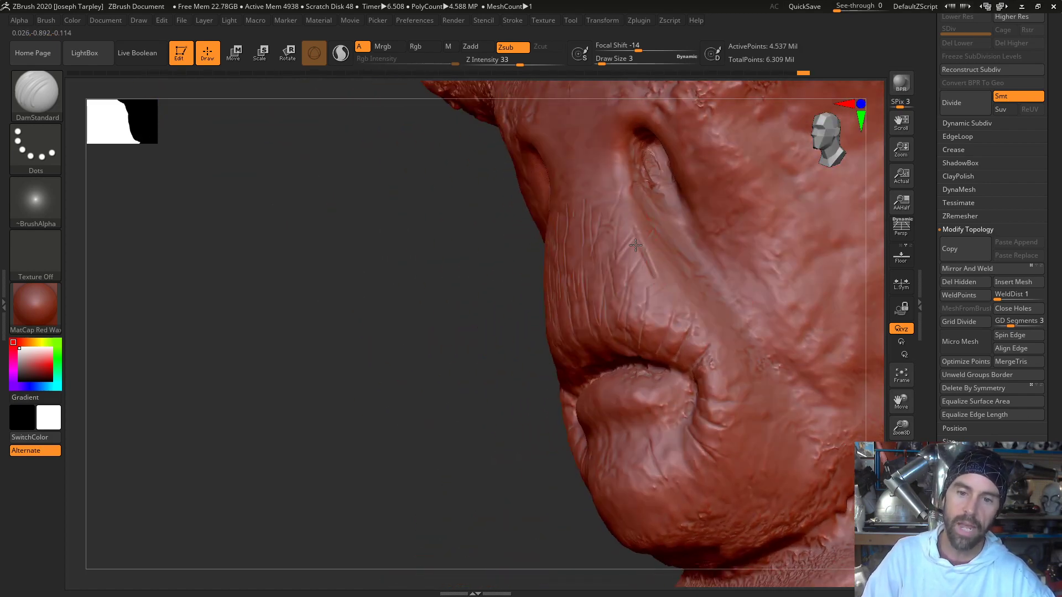
drag(441, 298, 454, 308)
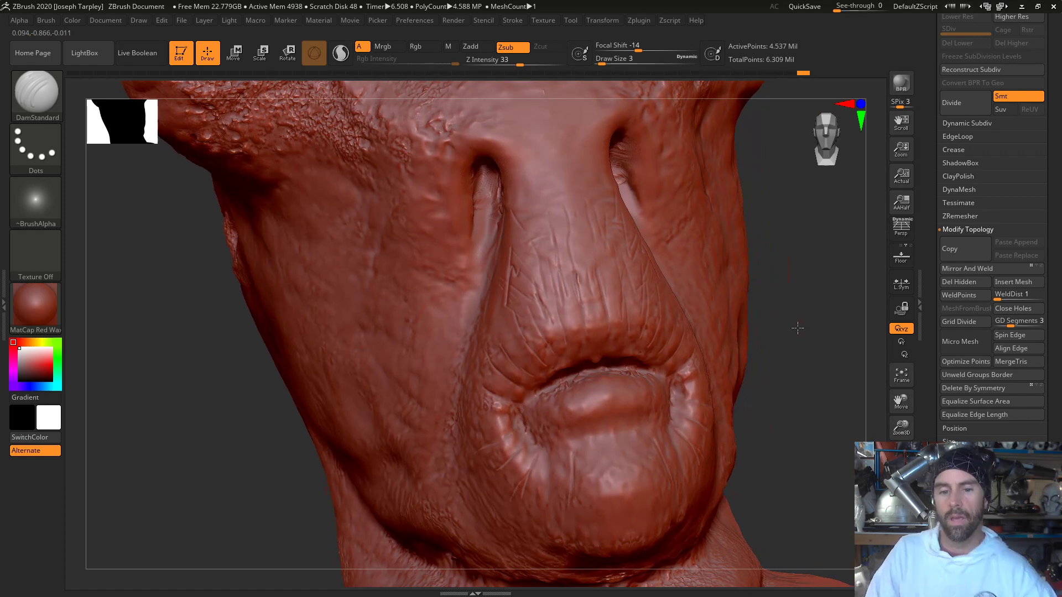
- Switch to the ClayTubes brush at draw size 12 and smooth the bumpy skin across the cheek
key(f)
mouse_move(787, 310)
mouse_down()
mouse_move(822, 348)
mouse_move(586, 287)
mouse_move(651, 303)
mouse_move(623, 310)
mouse_up()
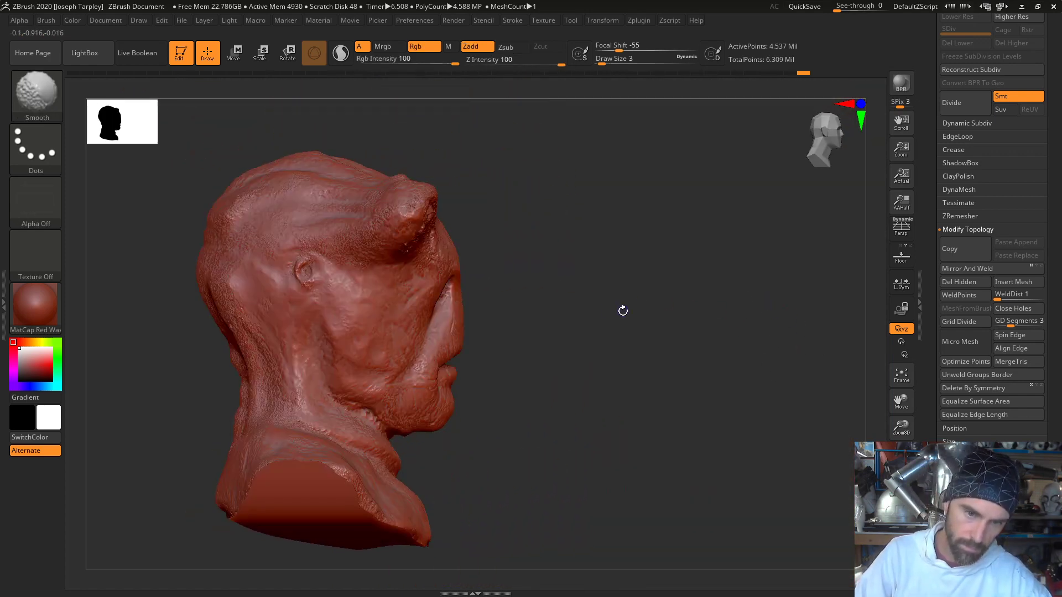
key(b)
key(c)
key(t)
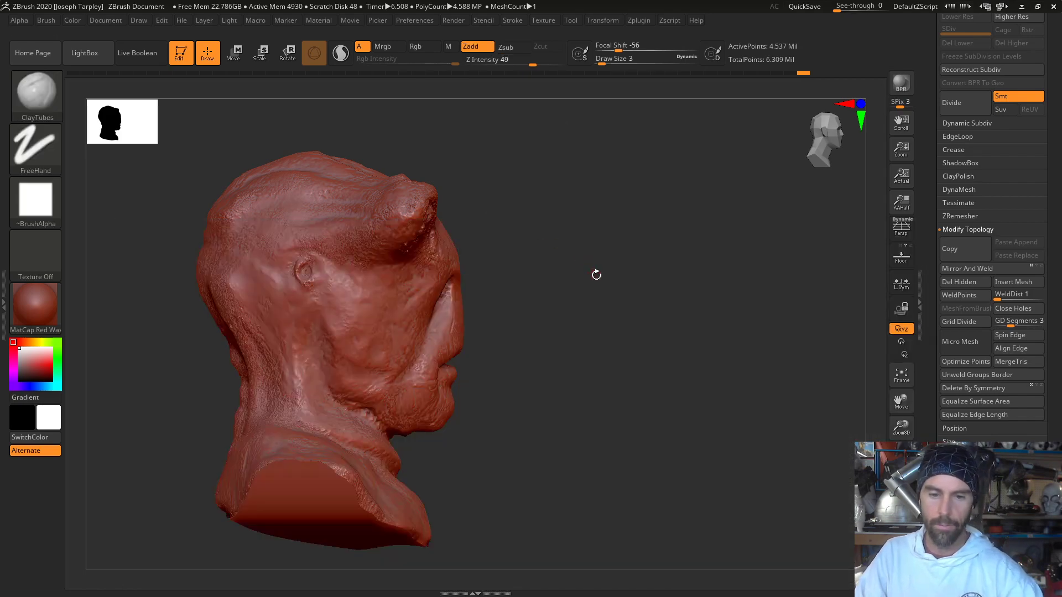
mouse_move(595, 275)
mouse_down()
mouse_move(576, 257)
mouse_move(581, 360)
mouse_move(714, 329)
mouse_move(813, 342)
mouse_up()
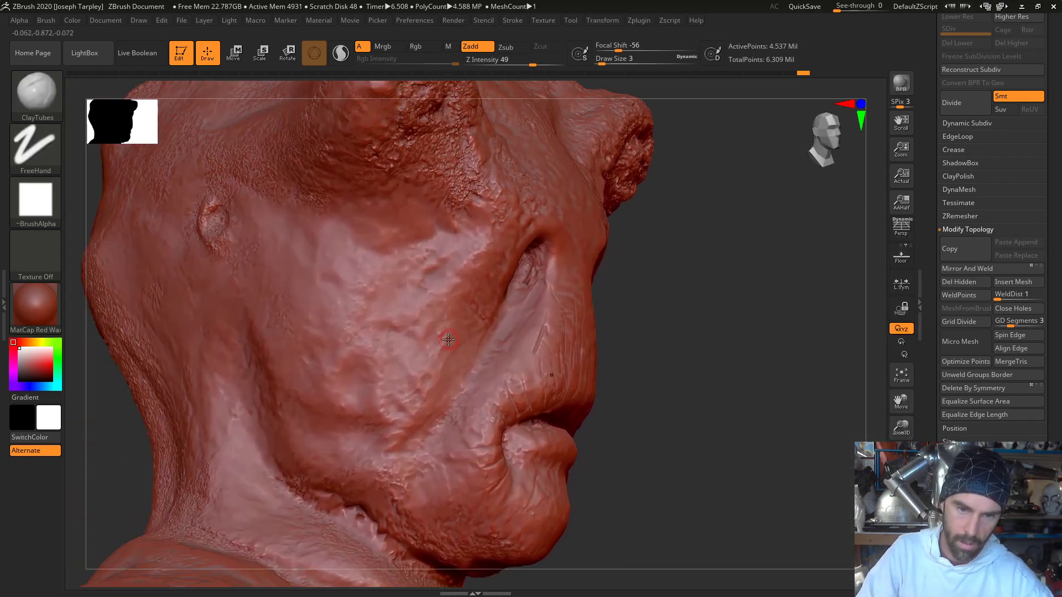
key(shift)
key(space)
drag(433, 328, 440, 329)
key(shift)
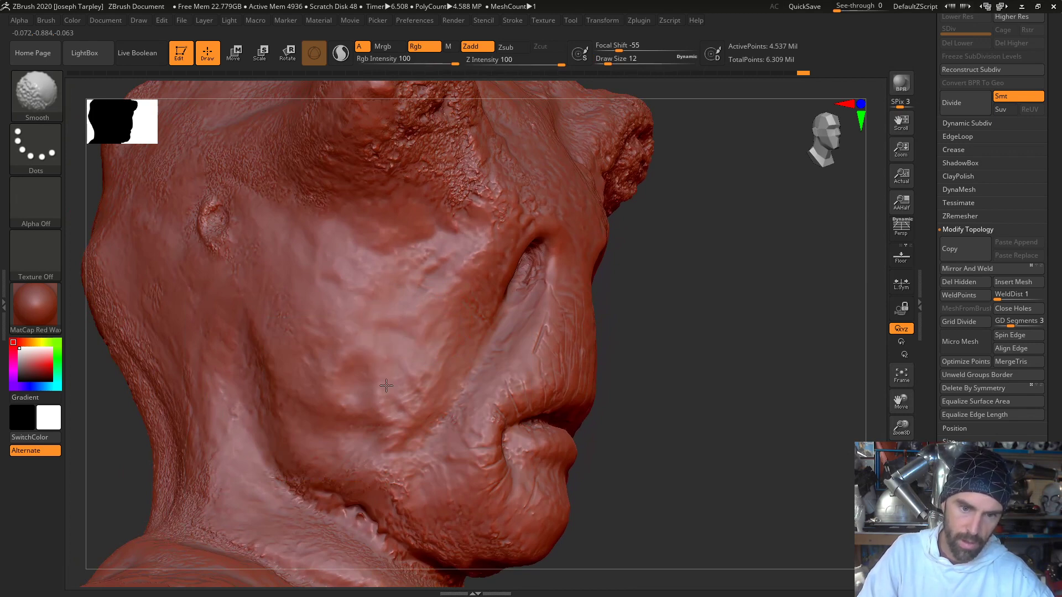
mouse_move(777, 357)
mouse_down()
mouse_move(690, 365)
mouse_move(733, 354)
mouse_up()
shift+drag(462, 249, 437, 359)
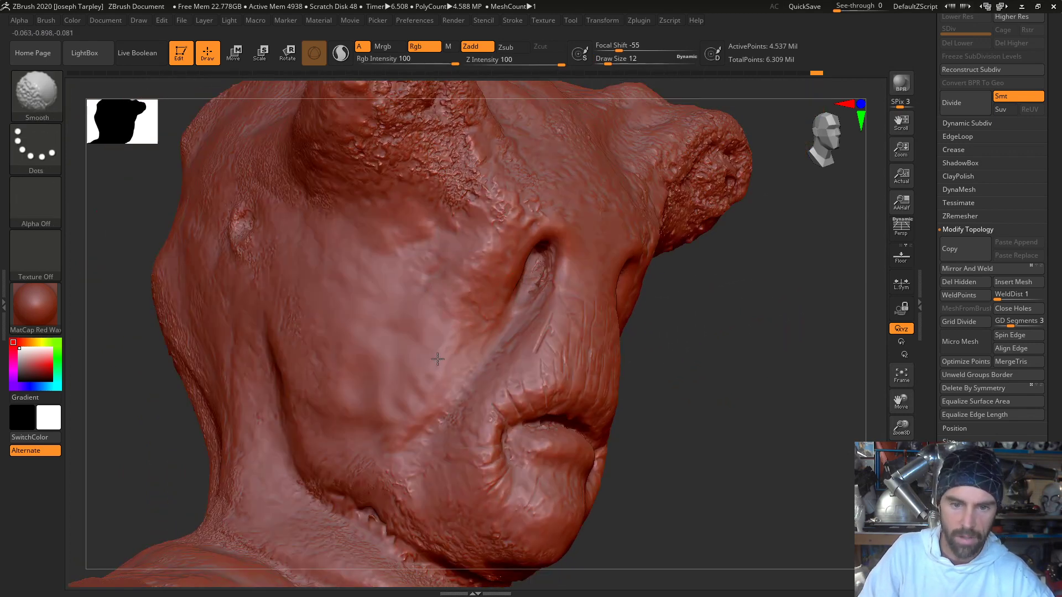
mouse_move(822, 387)
mouse_down()
mouse_move(796, 398)
mouse_move(766, 367)
mouse_move(818, 380)
mouse_up()
shift+drag(436, 225, 430, 296)
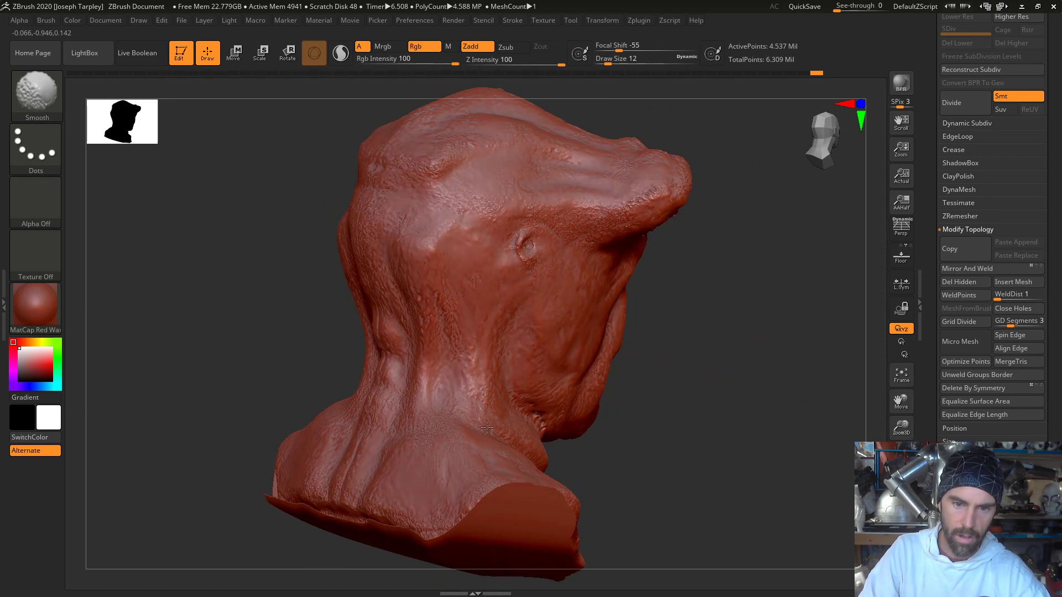
- Inspect the whole bust from behind, from the side and from the front
drag(701, 420, 544, 419)
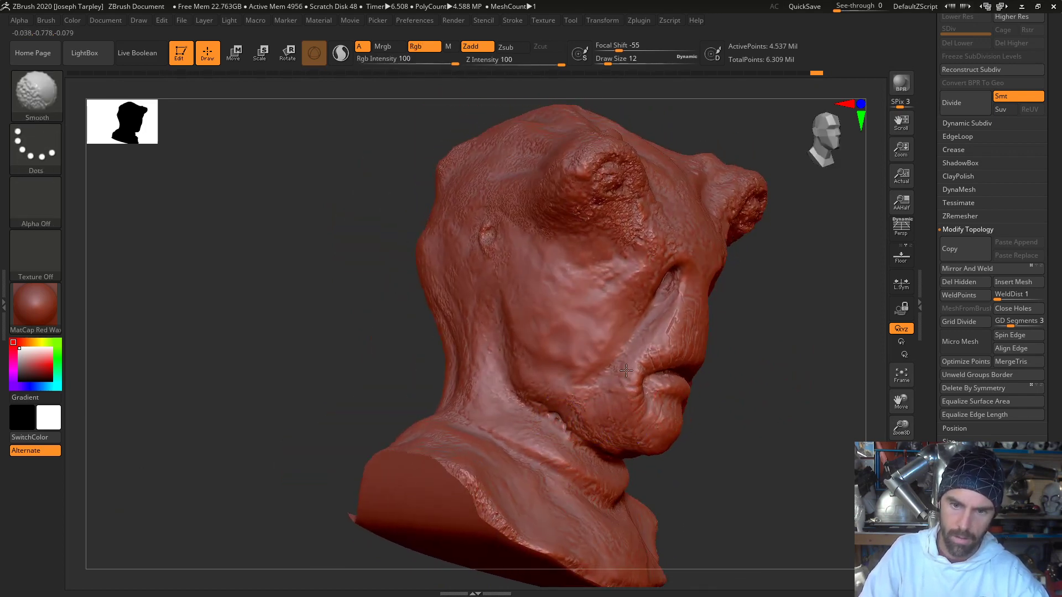
drag(763, 356, 626, 214)
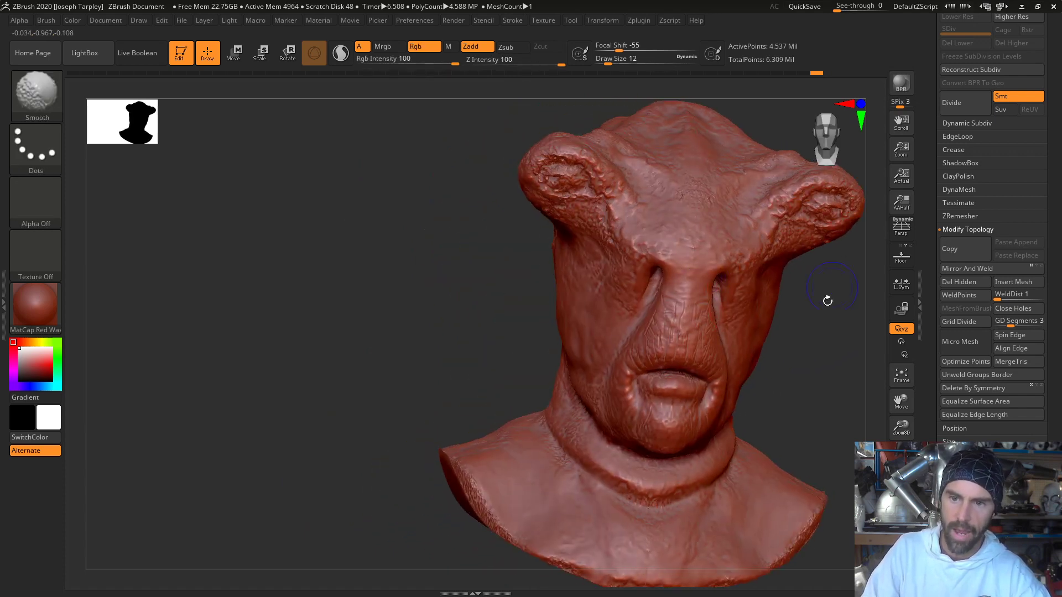
mouse_move(827, 301)
mouse_down()
mouse_move(691, 213)
mouse_move(669, 207)
mouse_move(633, 220)
mouse_up()
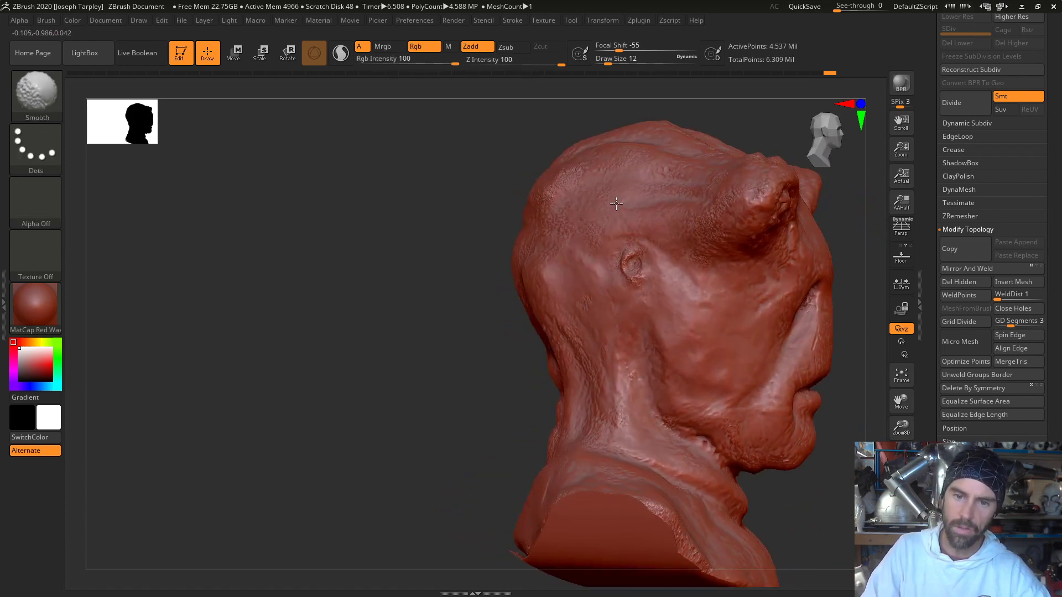
drag(398, 292, 522, 220)
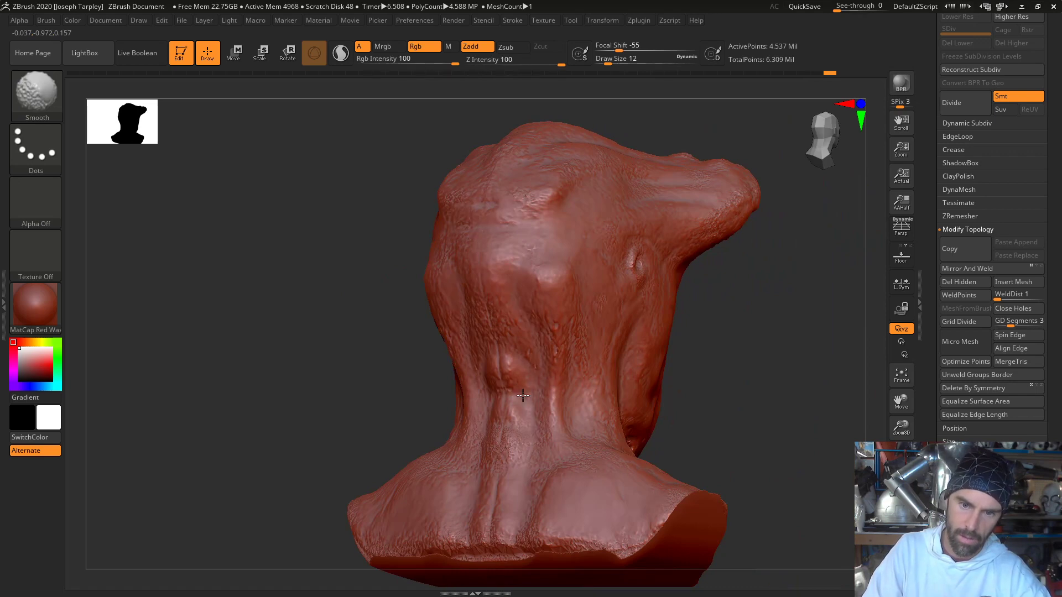
drag(933, 237, 922, 338)
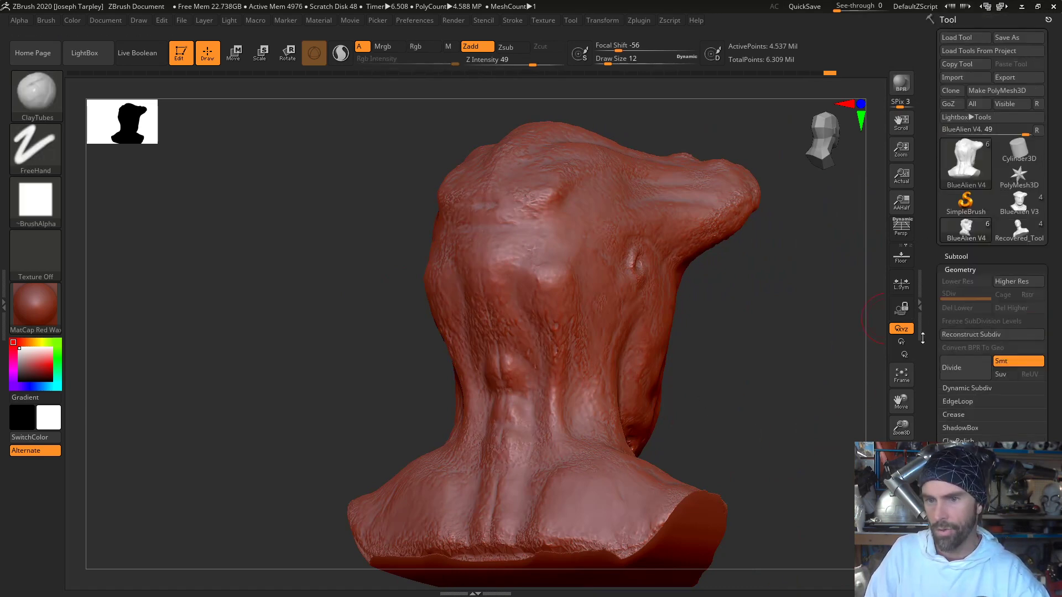
drag(850, 367, 590, 349)
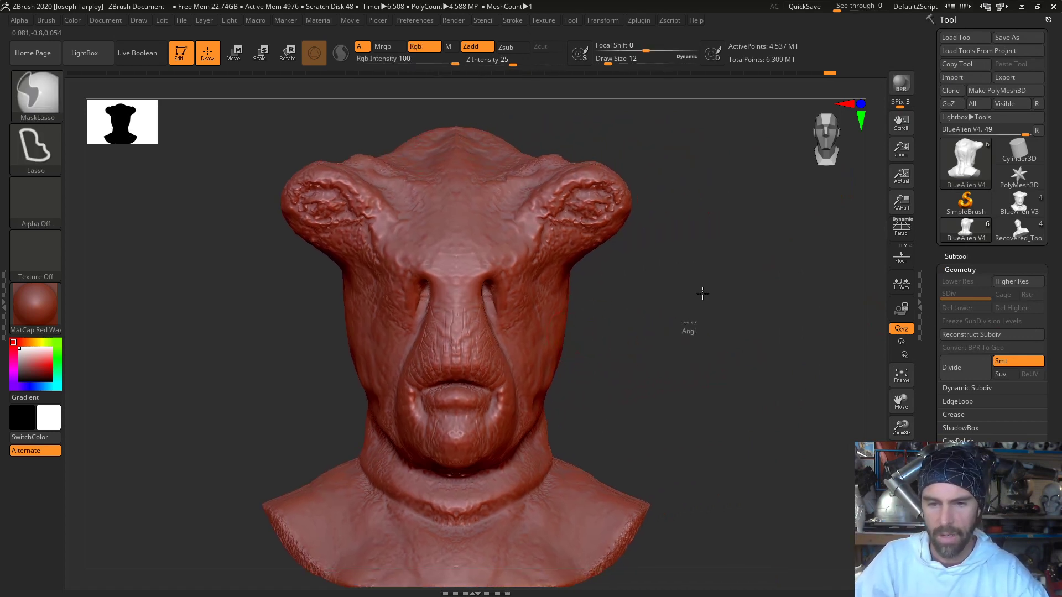
ctrl+drag(702, 296, 704, 268)
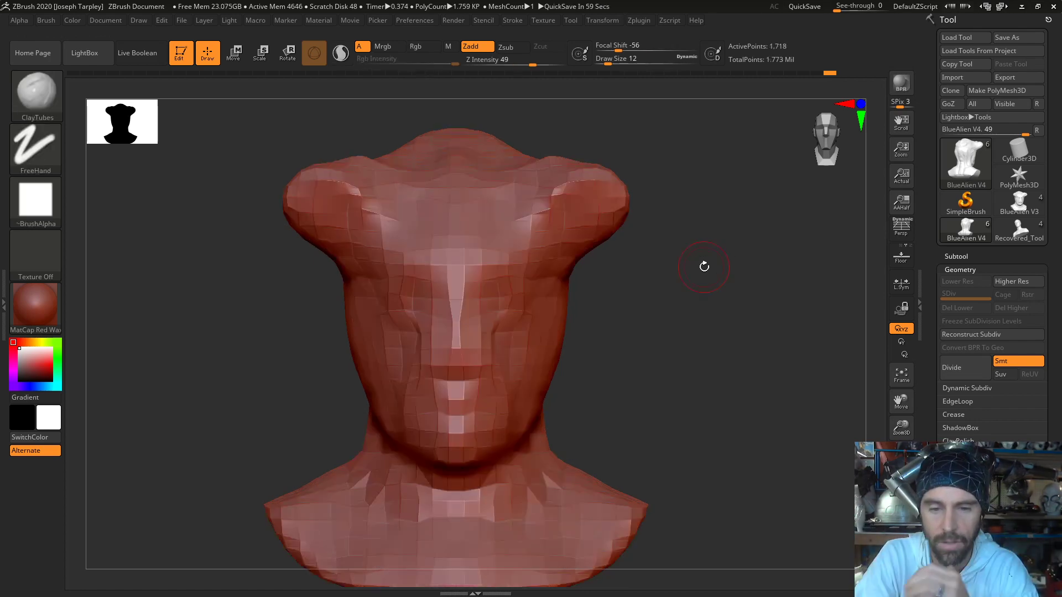
key(ctrl)
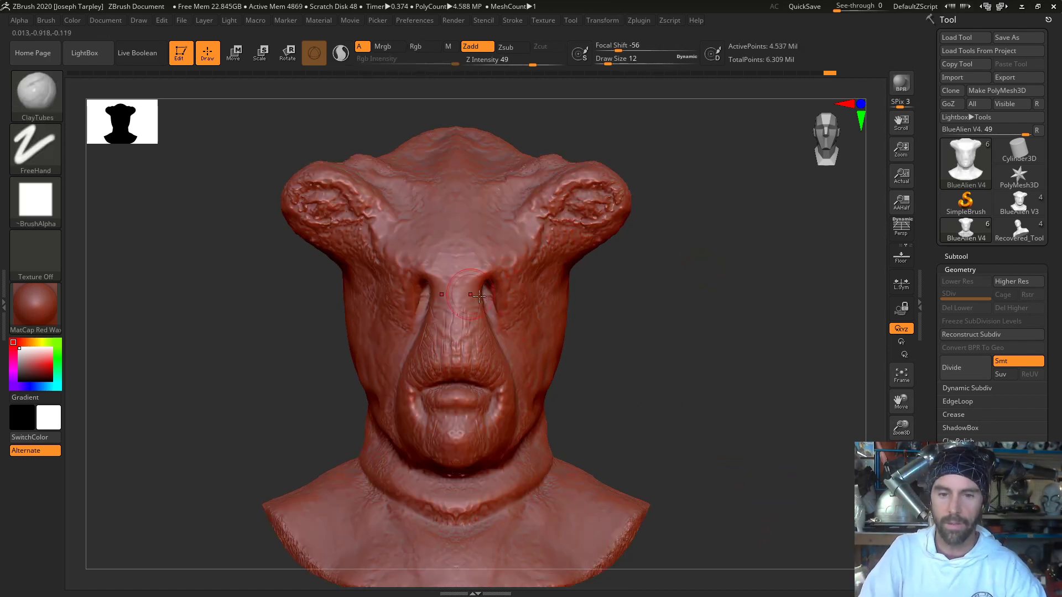
key(ctrl+z)
- Set the DynaMesh resolution to 1680 and remesh the bust
scroll(952, 371, down, 5)
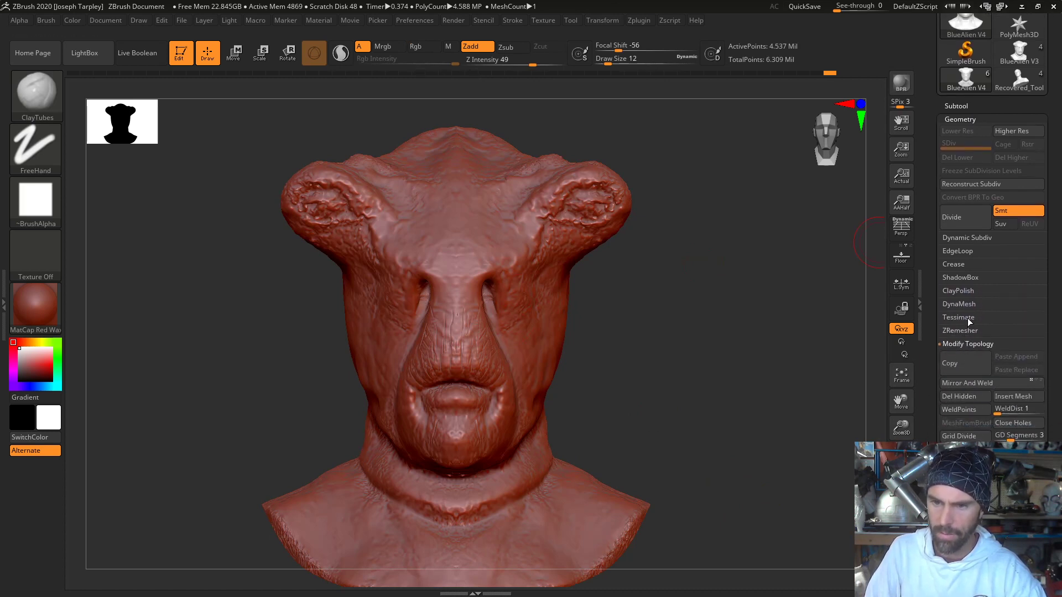
click(968, 304)
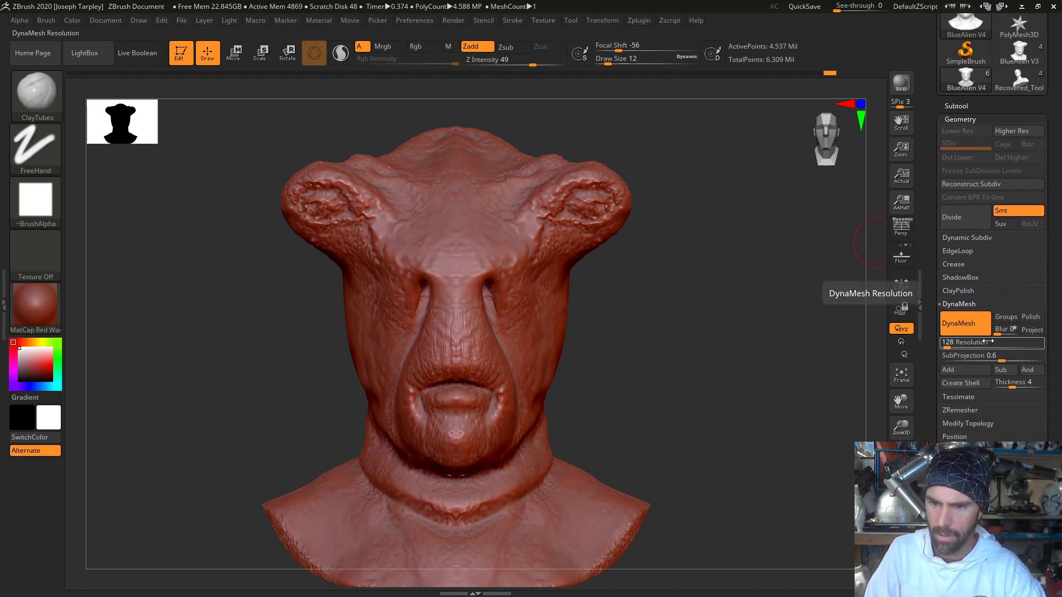
drag(952, 345, 983, 344)
ctrl+drag(750, 429, 787, 346)
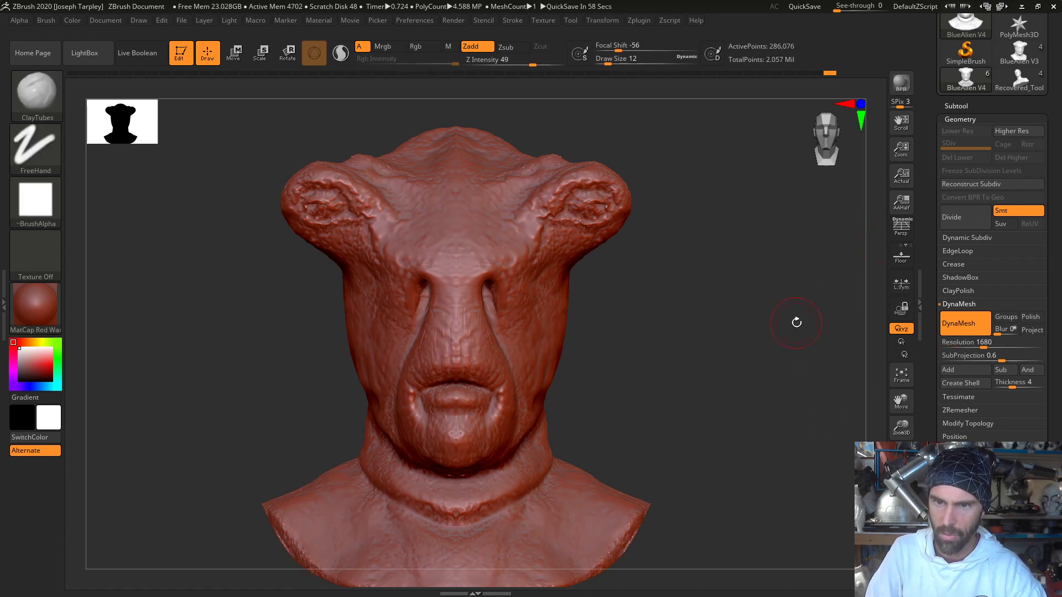
mouse_move(790, 341)
mouse_down()
mouse_move(802, 342)
mouse_move(780, 351)
mouse_up()
alt+drag(701, 272, 688, 362)
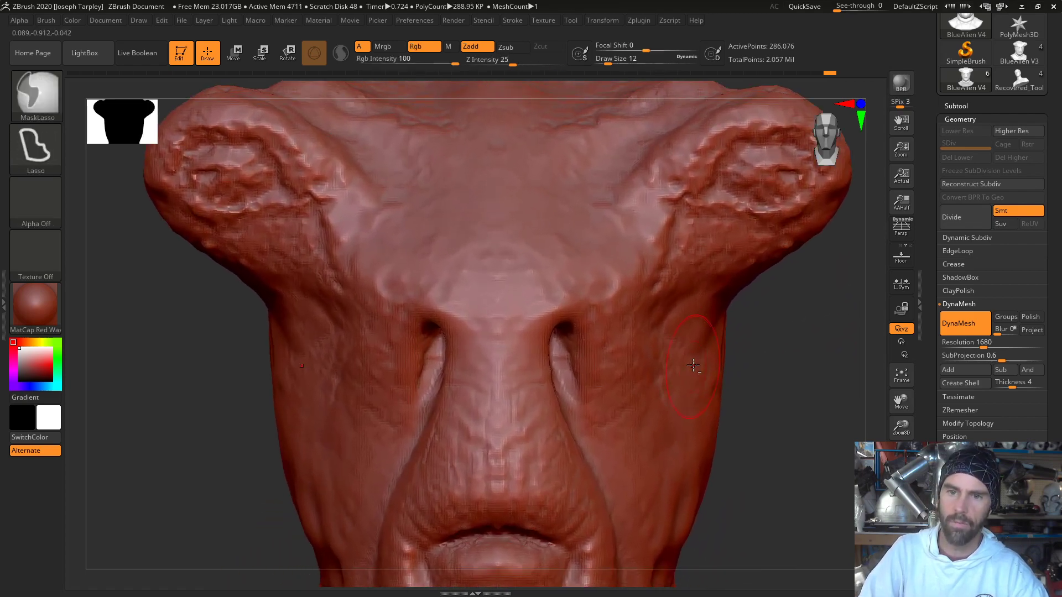
- Set the ClayTubes draw size to 6, then build up and smooth the neck ridge behind the jaw
alt+drag(818, 310, 896, 446)
key(space)
drag(671, 337, 665, 339)
alt+drag(294, 465, 187, 241)
drag(233, 349, 238, 332)
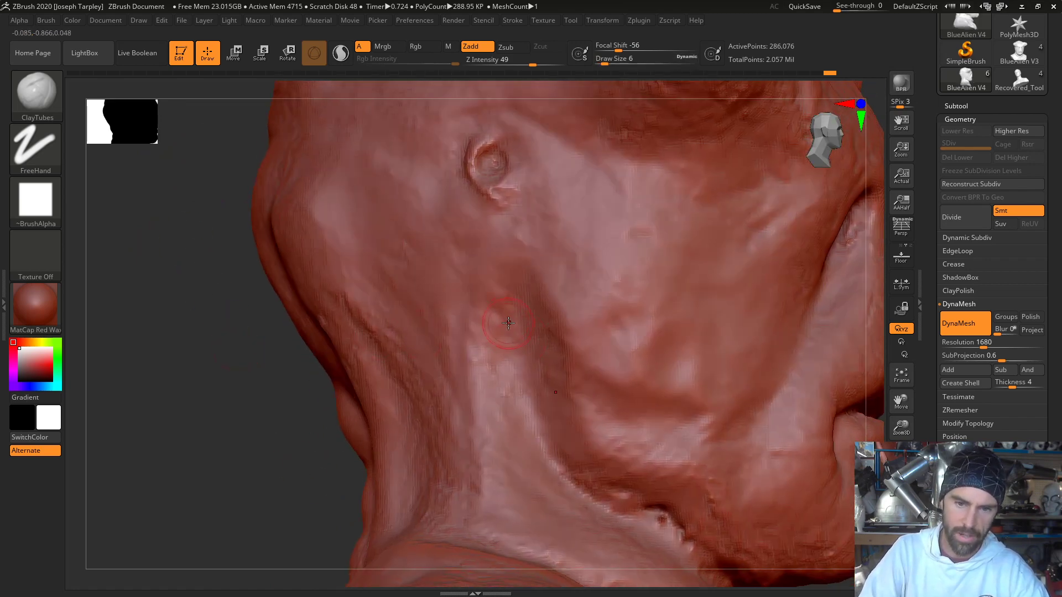
mouse_move(527, 389)
alt+mouse_down()
mouse_move(563, 471)
mouse_move(513, 320)
alt+mouse_up()
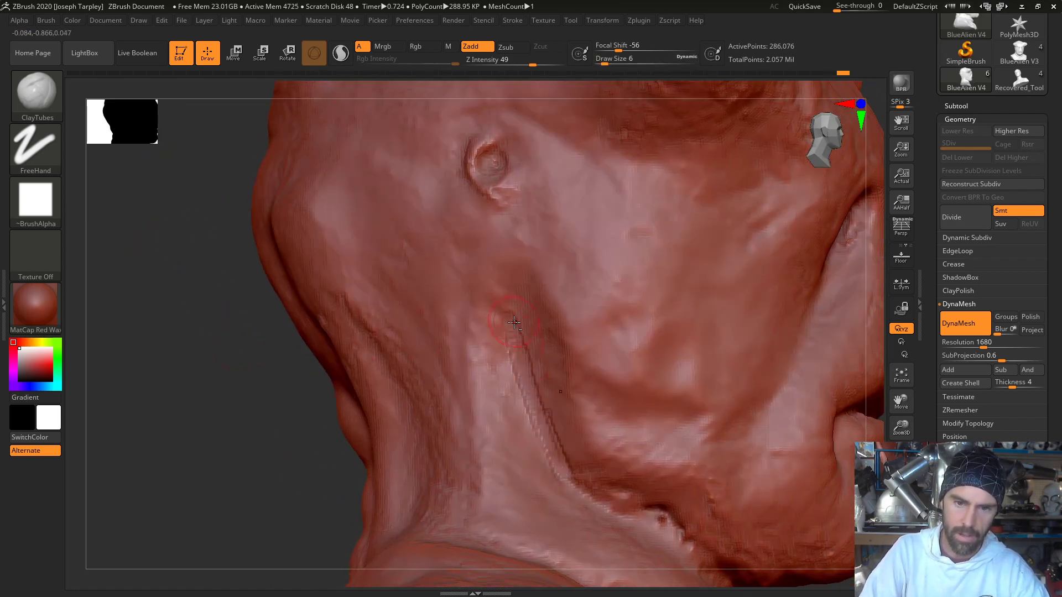
shift+drag(543, 448, 517, 339)
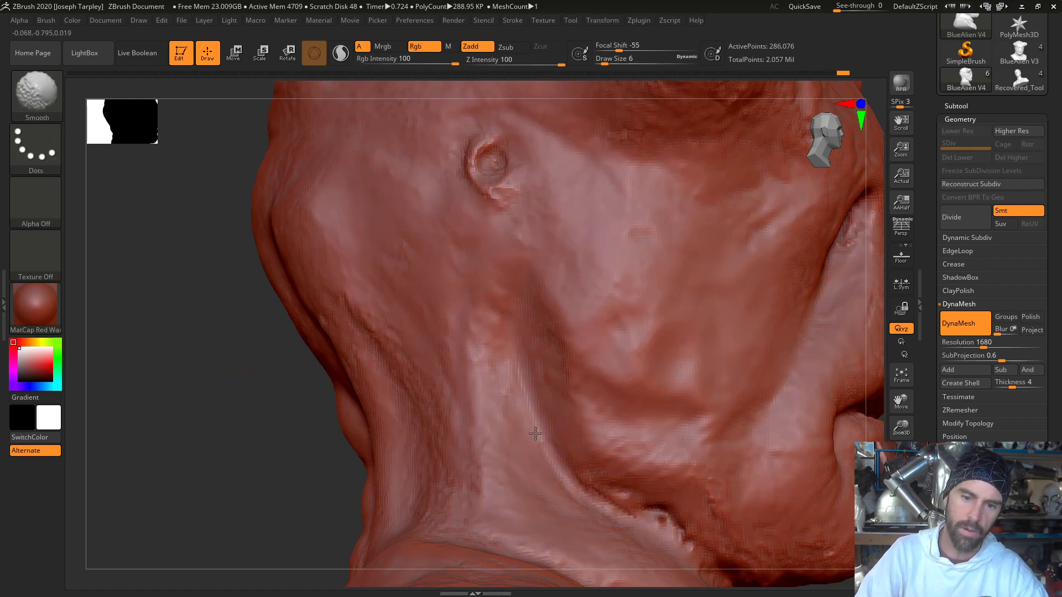
- Fill the jagged crease under the jaw and chin with ClayTubes and smooth it into the neck
mouse_move(279, 484)
mouse_down()
mouse_move(150, 419)
mouse_move(266, 399)
mouse_up()
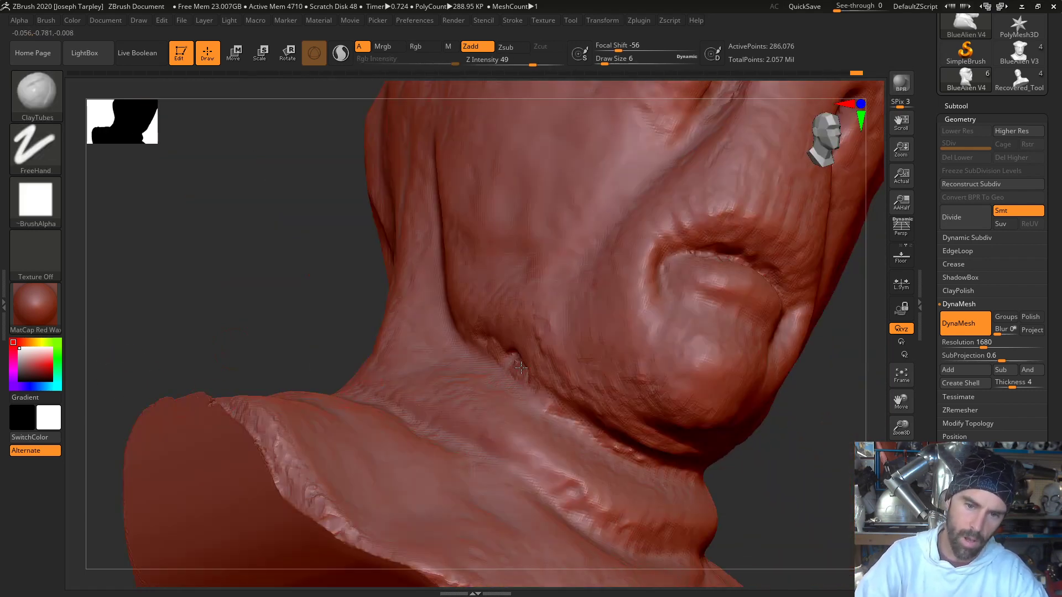
key(shift)
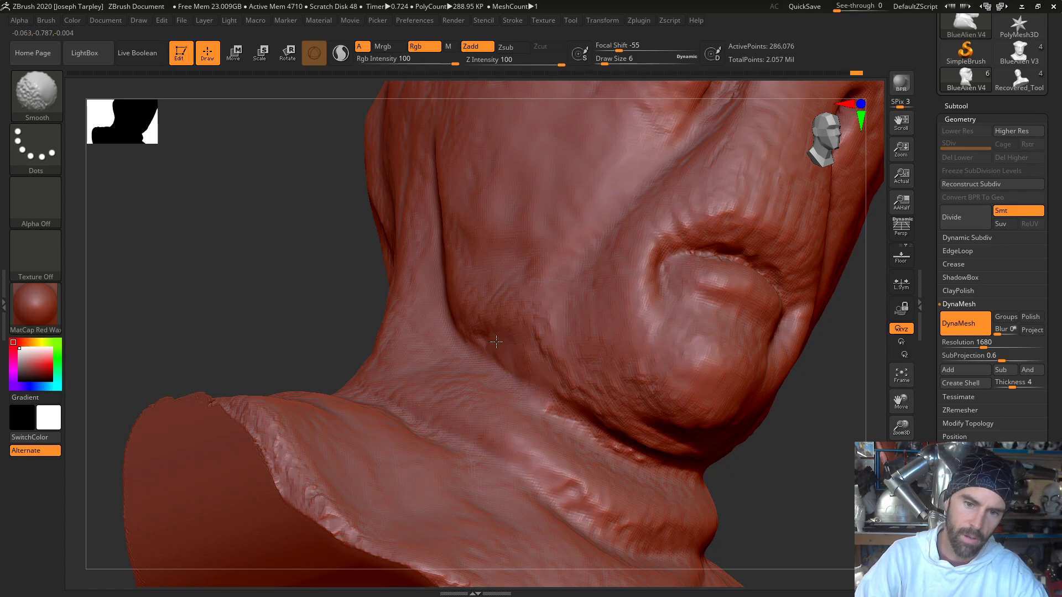
drag(796, 467, 732, 423)
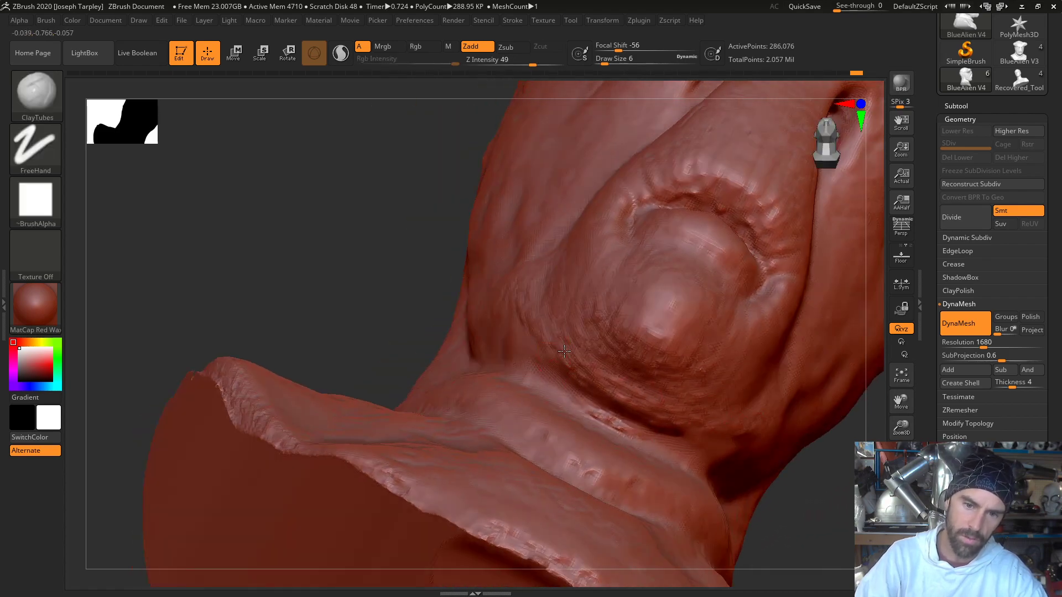
key(shift)
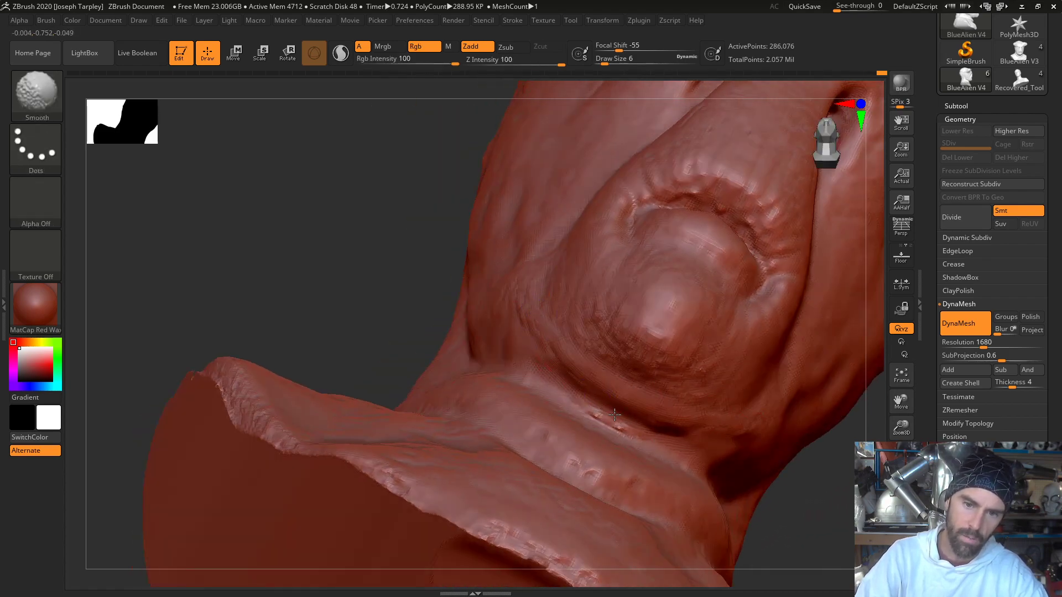
shift+drag(614, 414, 601, 417)
drag(343, 238, 464, 346)
key(shift)
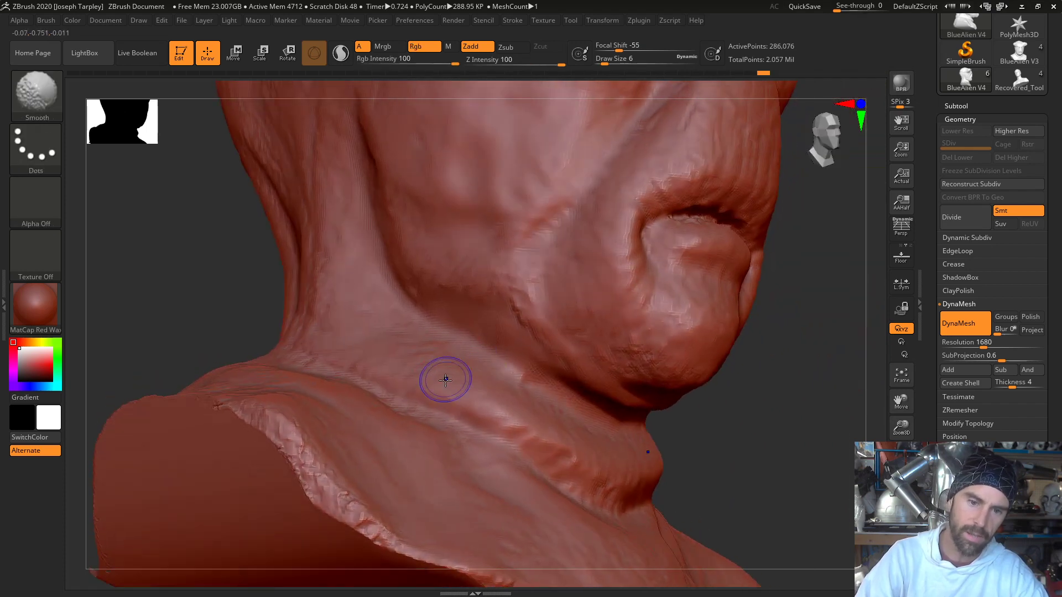
- Smooth the neck folds below the jaw and chin and blend them into the shoulder
drag(470, 395, 539, 437)
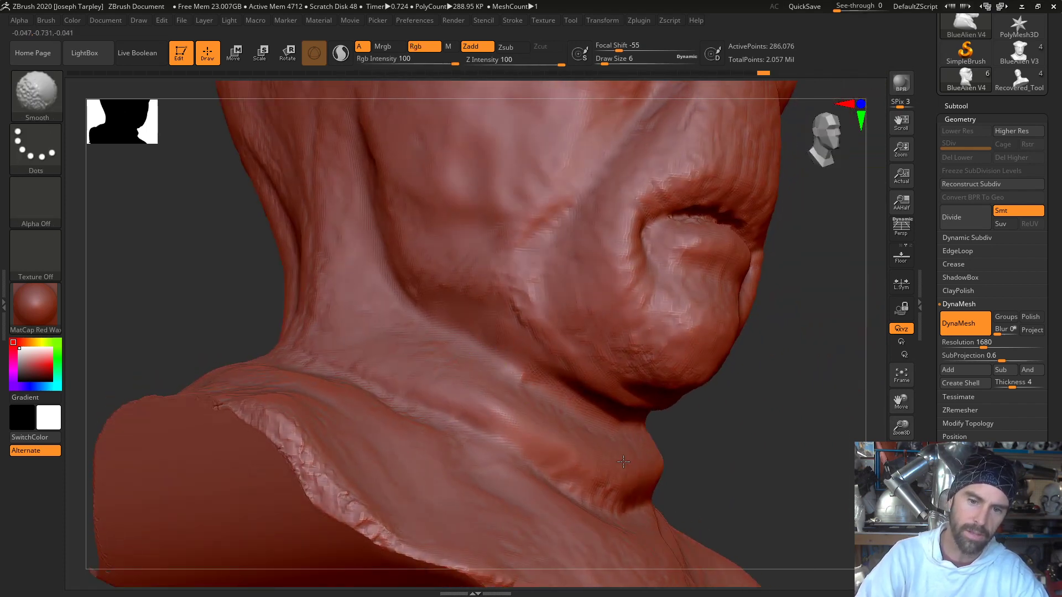
shift+drag(380, 345, 377, 344)
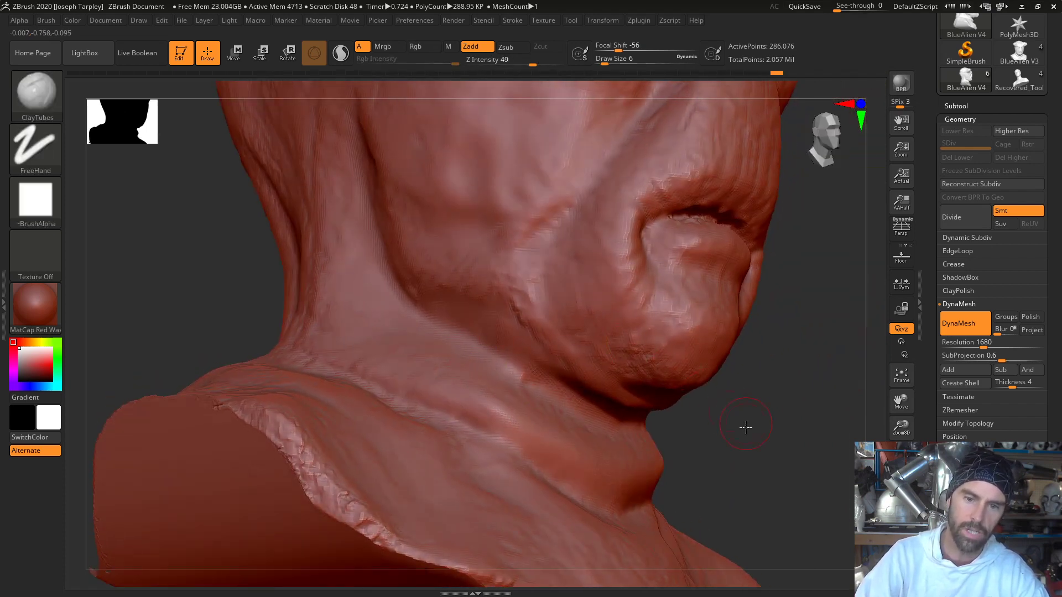
mouse_move(742, 429)
mouse_down()
mouse_move(761, 448)
mouse_move(739, 434)
mouse_up()
shift+drag(446, 439, 290, 370)
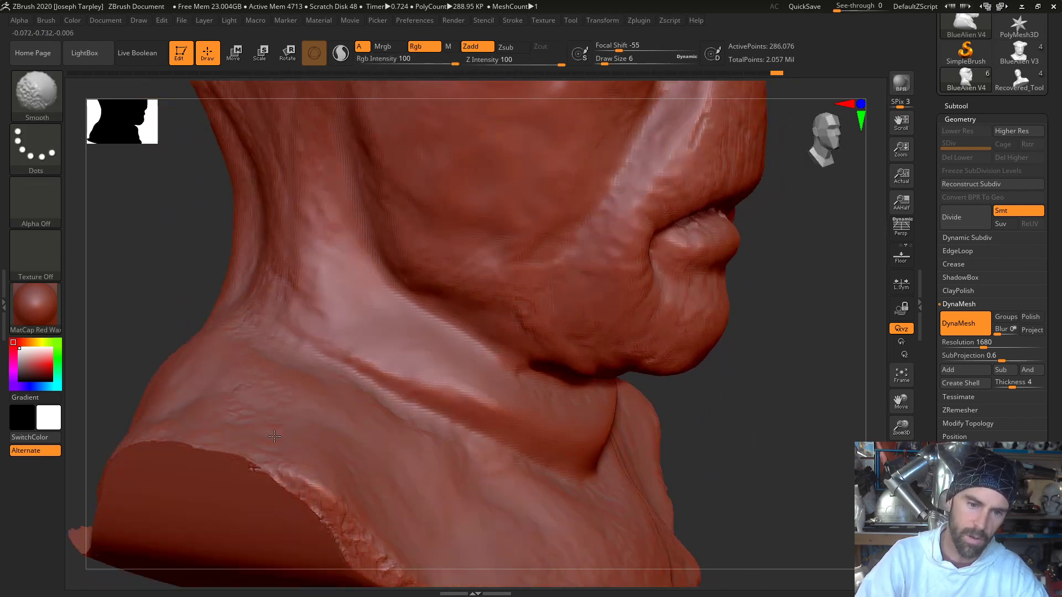
shift+drag(278, 313, 306, 310)
drag(868, 315, 832, 303)
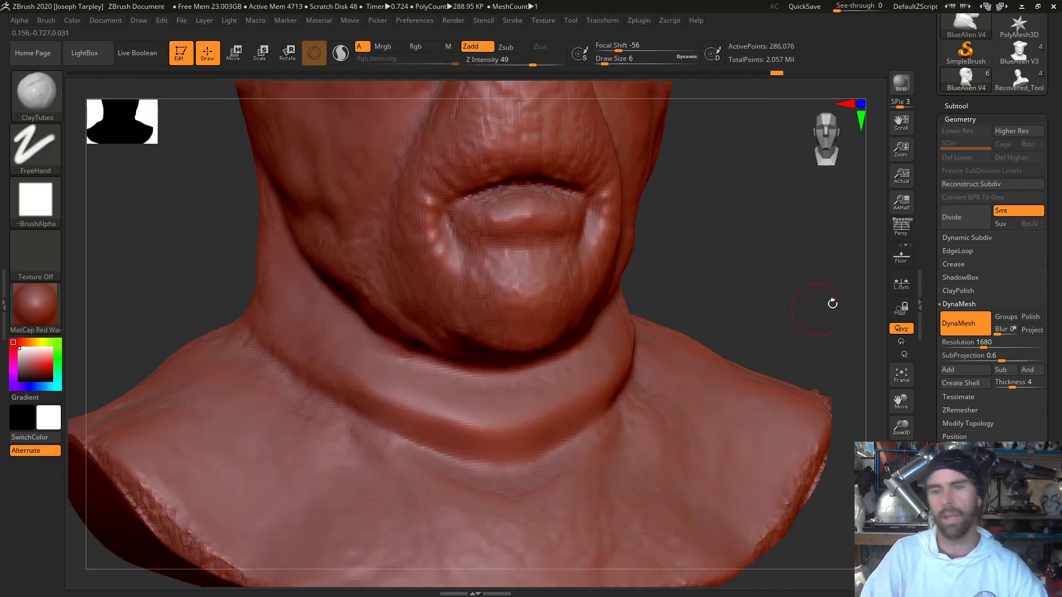
- Save the tool as BlueAlien V4 in the Blue Alien Mask Photos folder
key(f)
drag(1059, 167, 1058, 175)
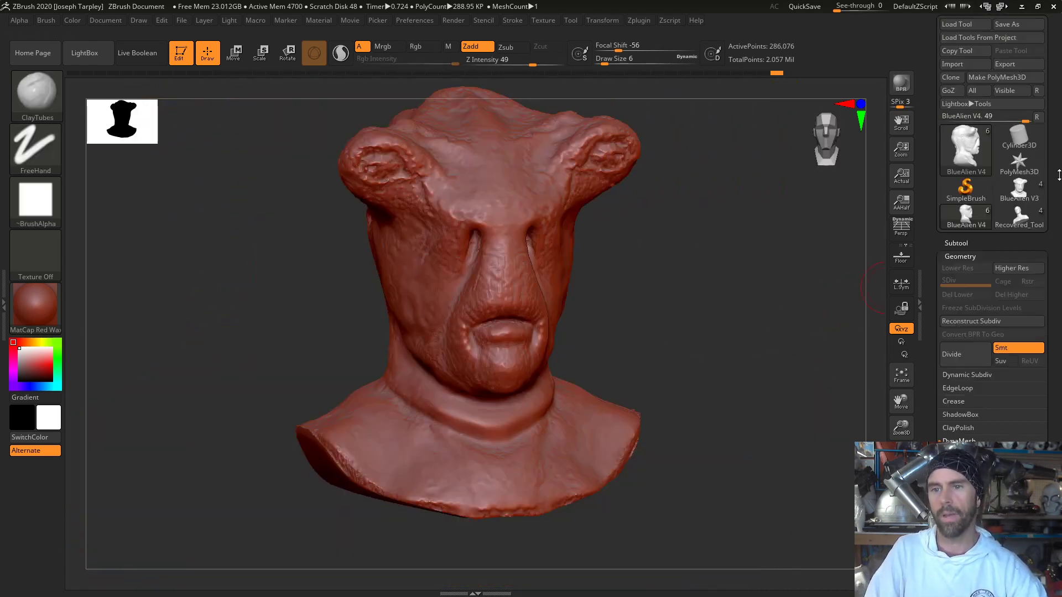
click(1038, 28)
double_click(280, 500)
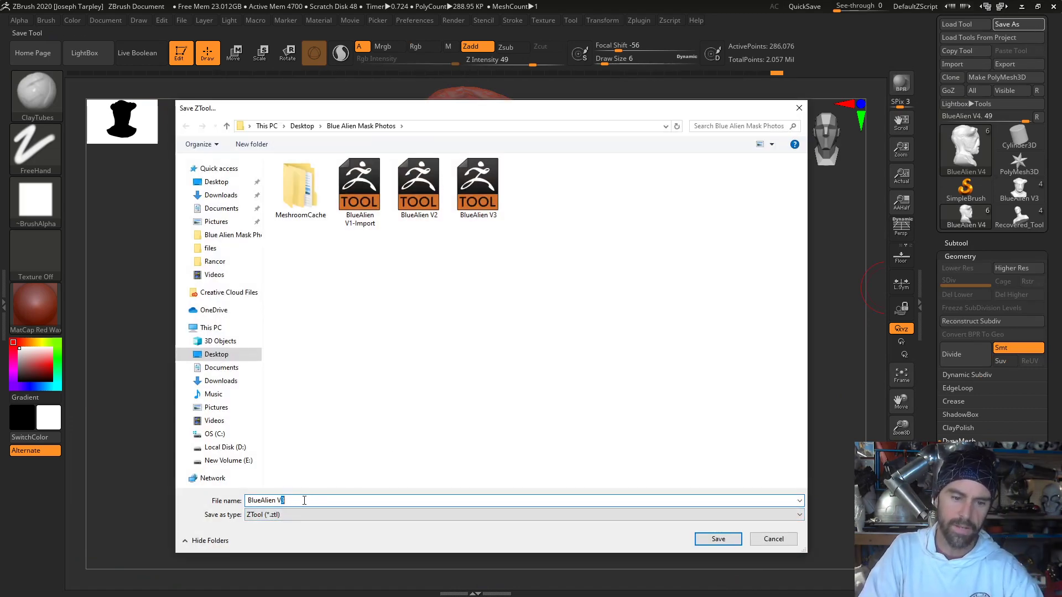
text(V4)
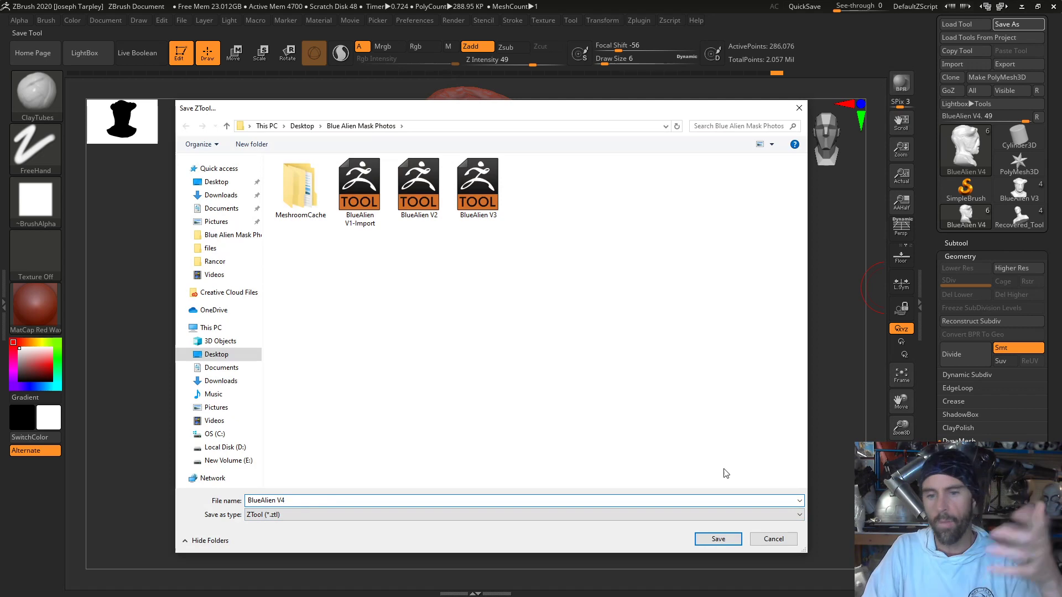
click(734, 538)
- Smooth the lumpy ridges running down the middle of the back of the head and neck
mouse_move(647, 258)
mouse_down()
mouse_move(656, 253)
mouse_move(642, 311)
mouse_move(681, 317)
mouse_move(727, 304)
mouse_move(723, 294)
mouse_move(749, 298)
mouse_move(753, 254)
mouse_up()
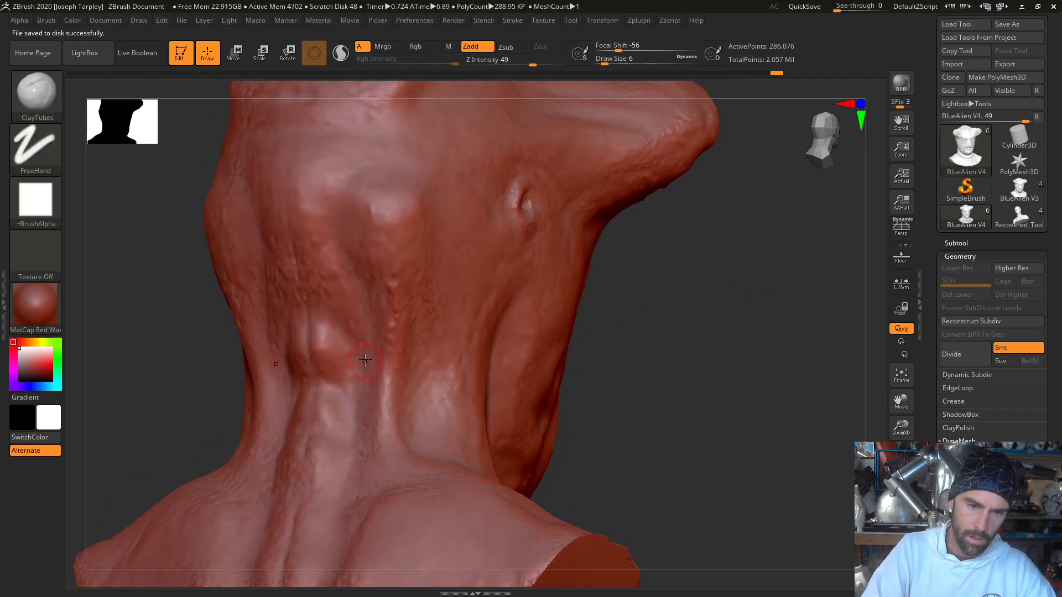
key(shift)
mouse_move(321, 338)
mouse_down()
mouse_move(311, 351)
mouse_move(319, 369)
mouse_up()
drag(315, 406, 300, 539)
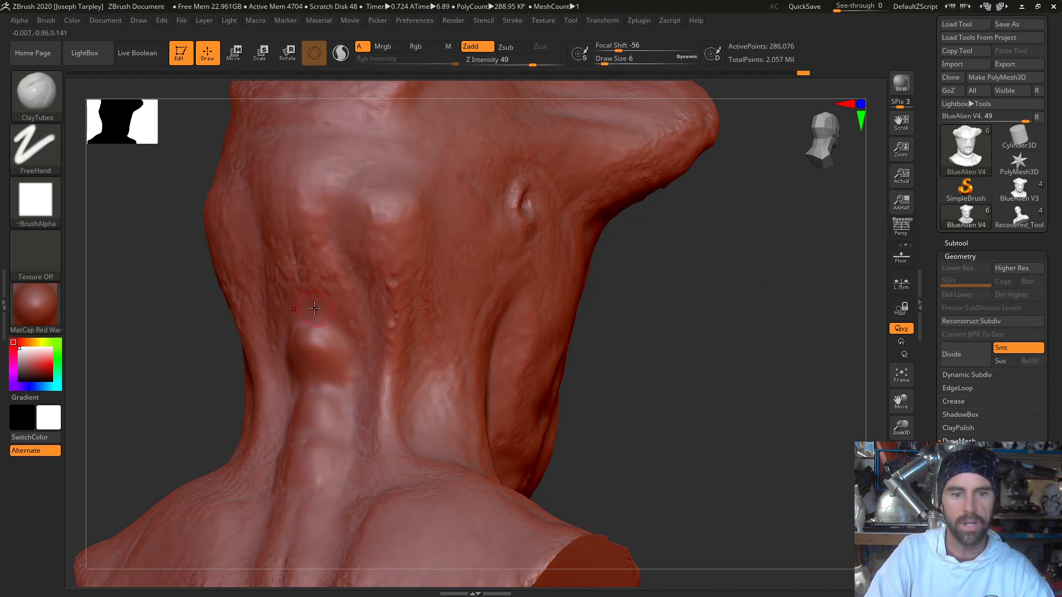
drag(305, 297, 296, 234)
mouse_move(296, 234)
shift+mouse_down()
mouse_move(306, 300)
mouse_move(294, 227)
mouse_move(303, 292)
shift+mouse_up()
shift+drag(303, 291, 296, 269)
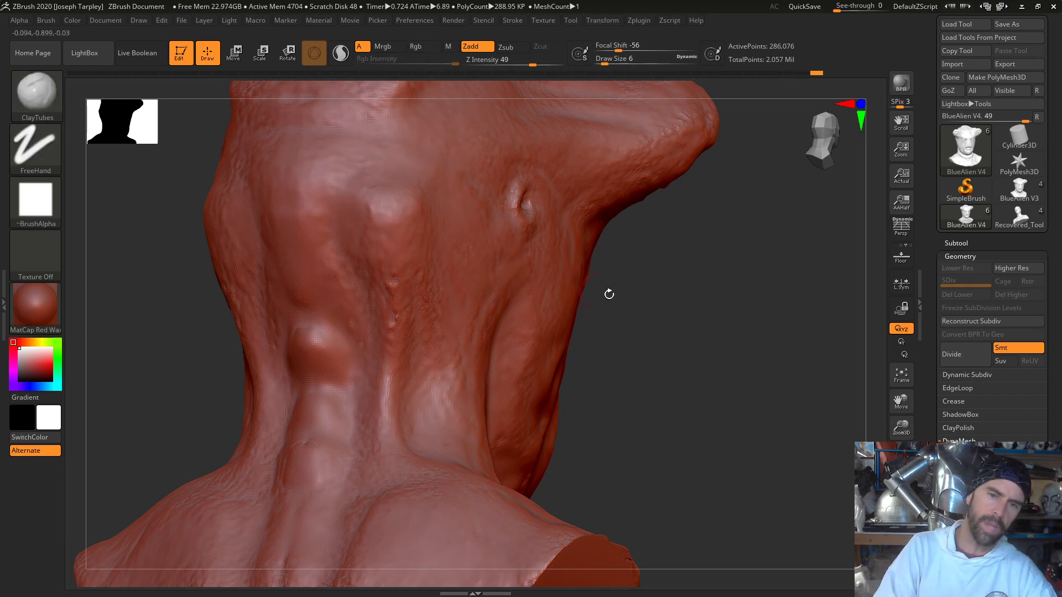
- Smooth the remaining rough skin across the back of the head and the bumpy ridge at the crown
mouse_move(609, 293)
mouse_down()
mouse_move(758, 362)
mouse_move(663, 332)
mouse_up()
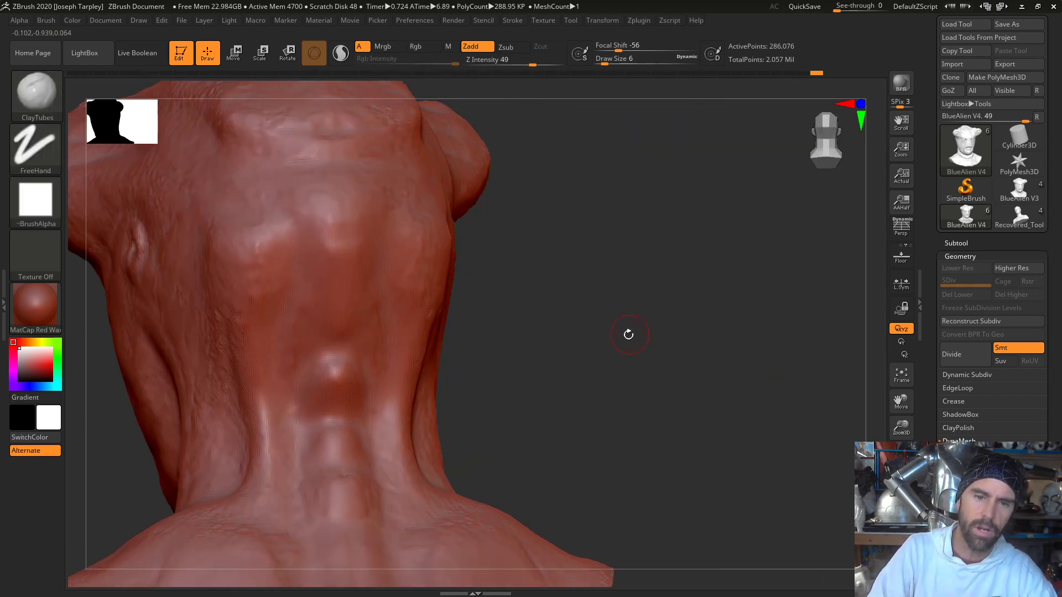
shift+drag(628, 332, 412, 280)
drag(579, 345, 474, 308)
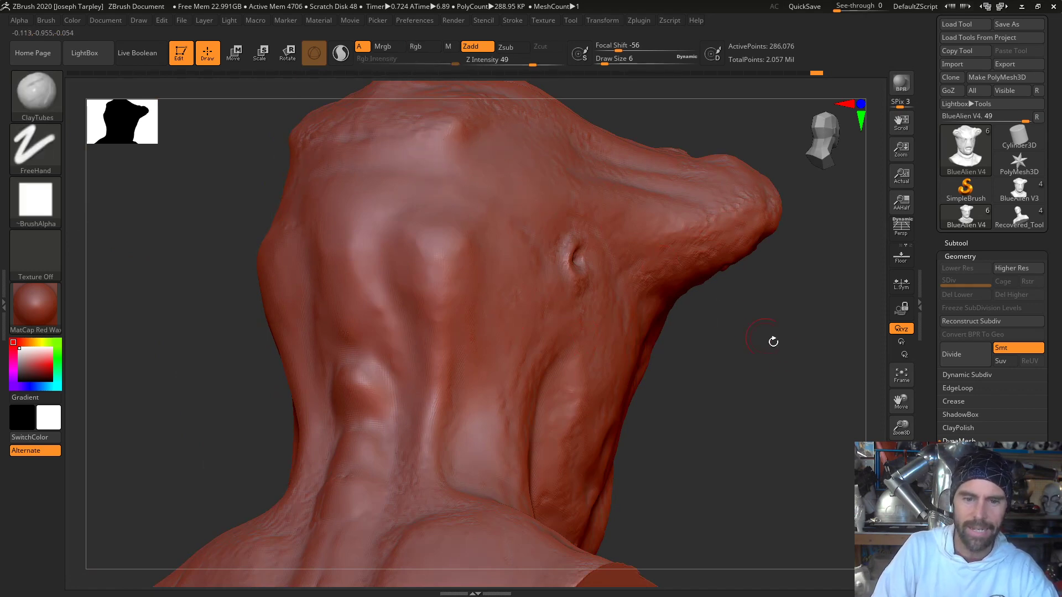
drag(775, 339, 482, 289)
key(shift)
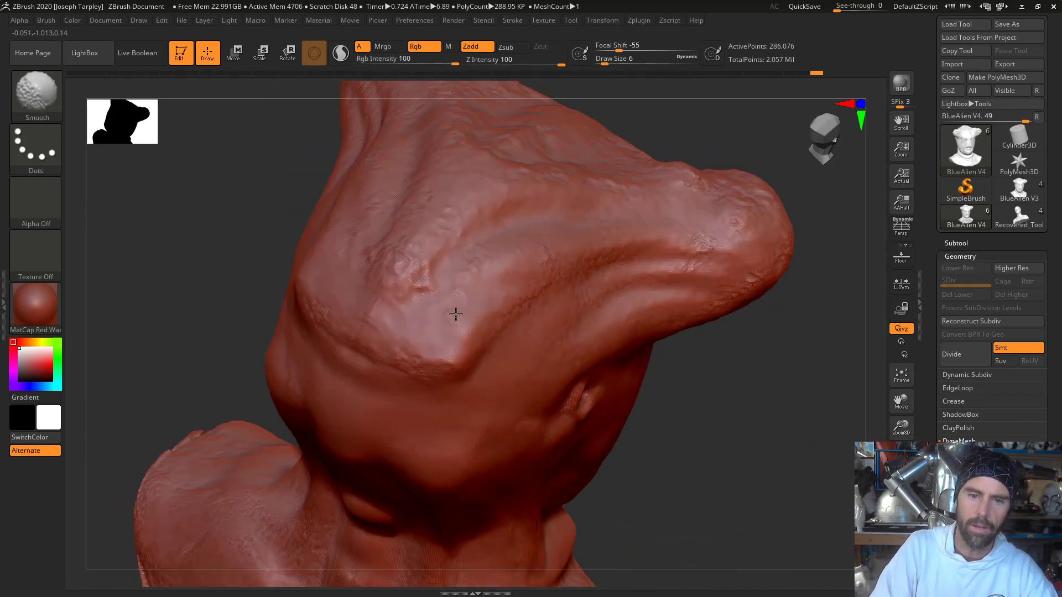
shift+drag(435, 315, 439, 255)
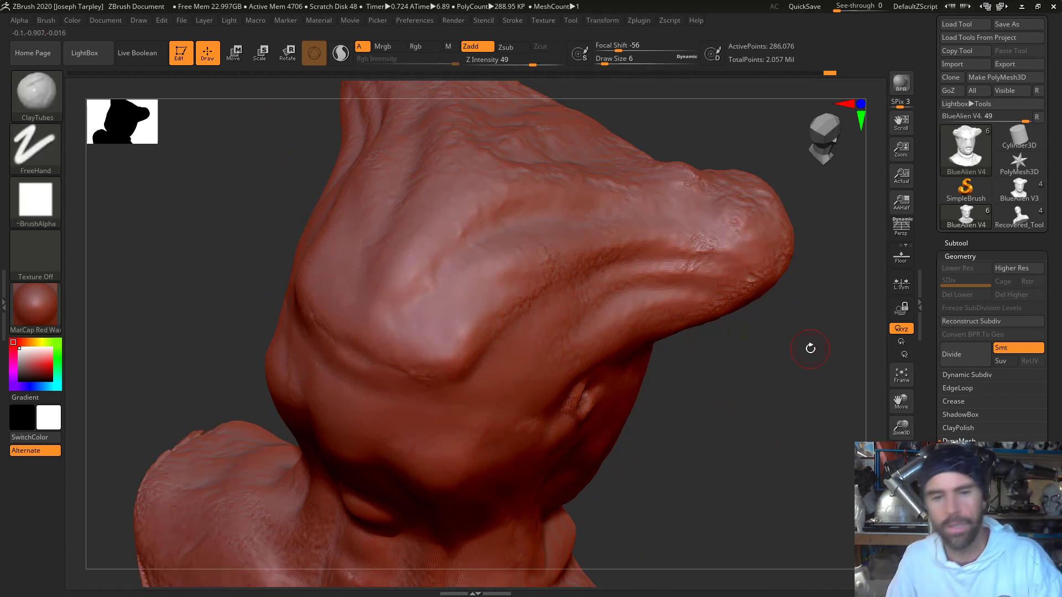
- Smooth the folds on the side of the head, from the crown to behind the eye stalk and around the ear hole
drag(761, 337, 807, 387)
key(shift)
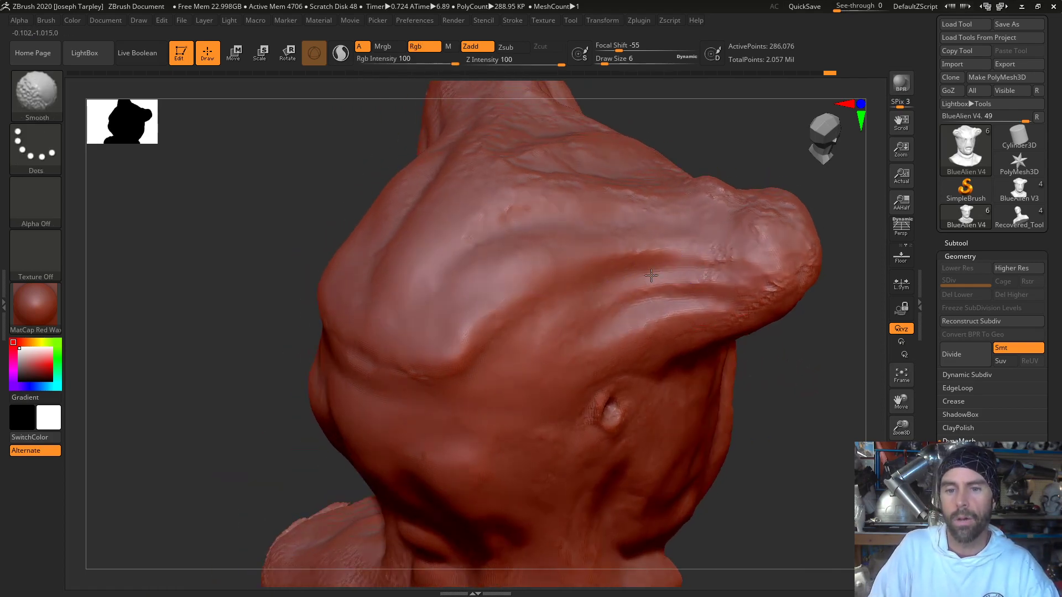
drag(777, 362, 658, 371)
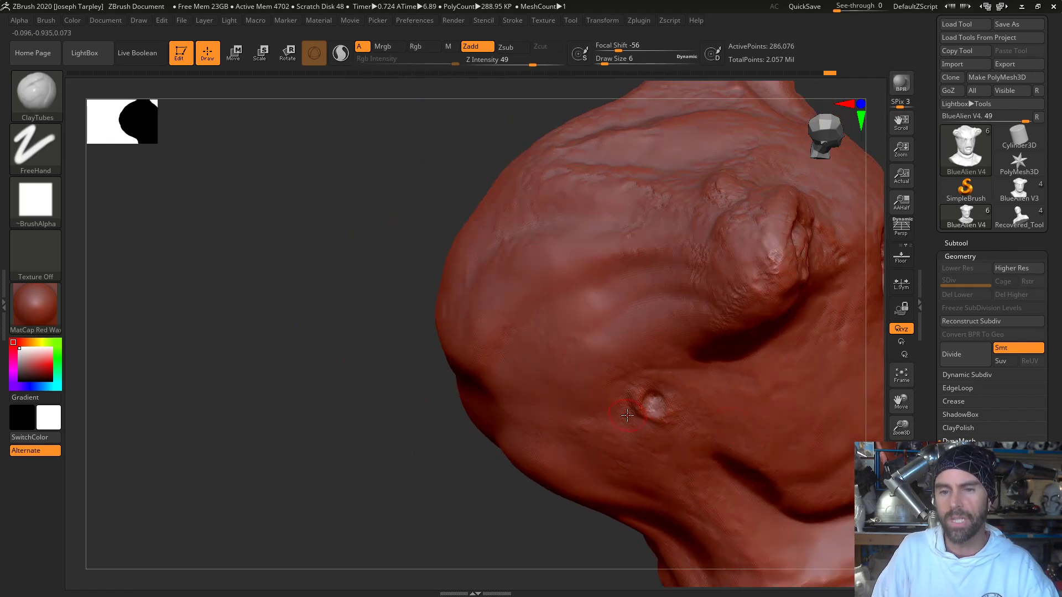
mouse_move(333, 422)
mouse_down()
mouse_move(256, 393)
mouse_move(739, 284)
mouse_move(711, 309)
mouse_move(735, 271)
mouse_move(695, 429)
mouse_move(749, 372)
mouse_move(729, 348)
mouse_move(707, 379)
mouse_move(754, 384)
mouse_move(631, 344)
mouse_move(639, 262)
mouse_move(641, 326)
mouse_up()
key(shift)
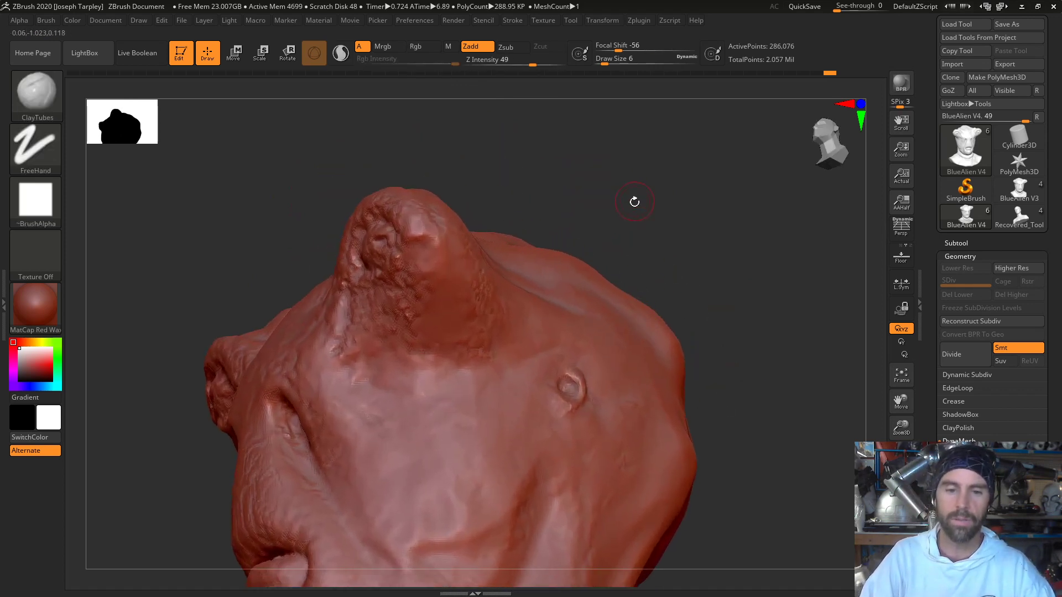
- Smooth the rough skin on the underside and around the base of the eye stalk
drag(633, 201, 658, 232)
key(shift)
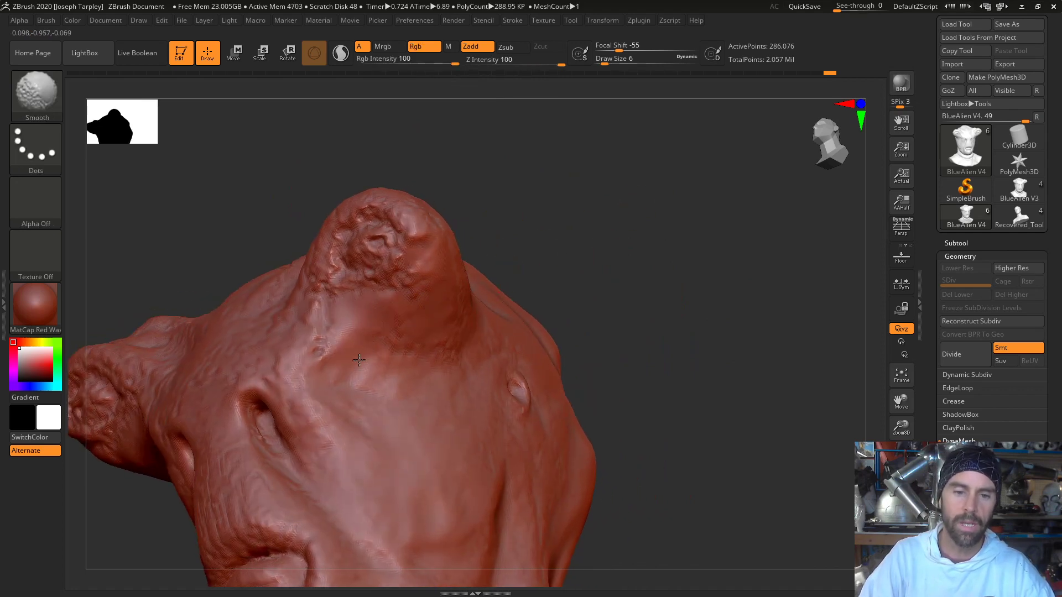
shift+drag(359, 360, 400, 350)
mouse_move(533, 230)
mouse_down()
mouse_move(569, 249)
mouse_move(619, 218)
mouse_move(606, 247)
mouse_move(633, 247)
mouse_move(627, 265)
mouse_up()
key(shift)
key(shift)
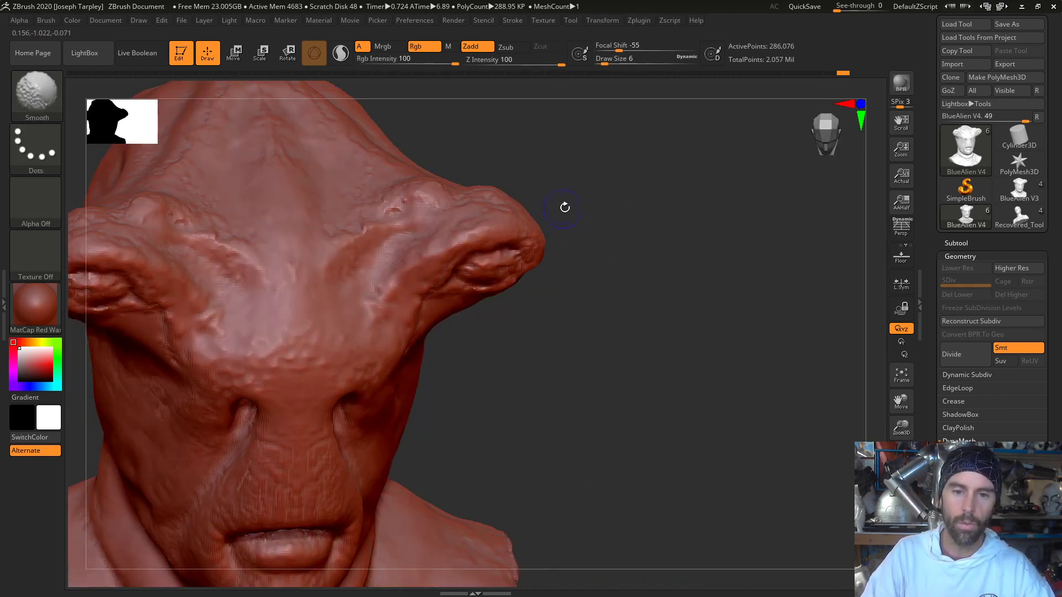
drag(543, 193, 541, 243)
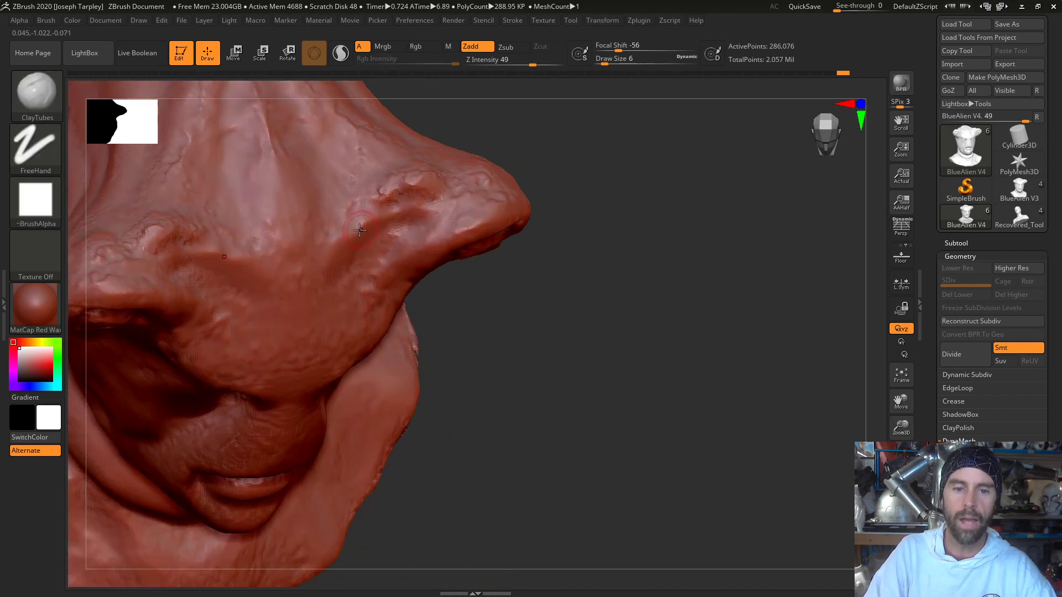
- Set the draw size to 4, then fill and smooth the rough bumps along the brow and the top of the eye stalks
mouse_move(379, 208)
mouse_down()
mouse_move(346, 234)
mouse_move(389, 208)
mouse_move(349, 231)
mouse_move(380, 215)
mouse_up()
key(s)
key(shift)
key(space)
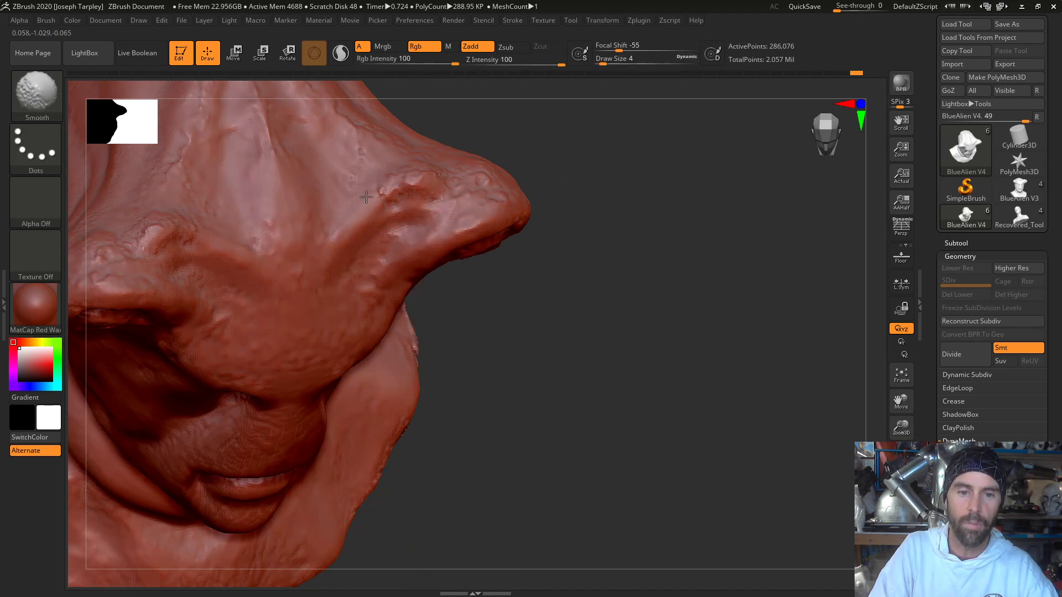
drag(647, 182, 641, 133)
drag(399, 202, 404, 193)
key(shift)
mouse_move(512, 144)
mouse_down()
mouse_move(530, 121)
mouse_move(556, 123)
mouse_up()
key(shift)
drag(619, 315, 547, 277)
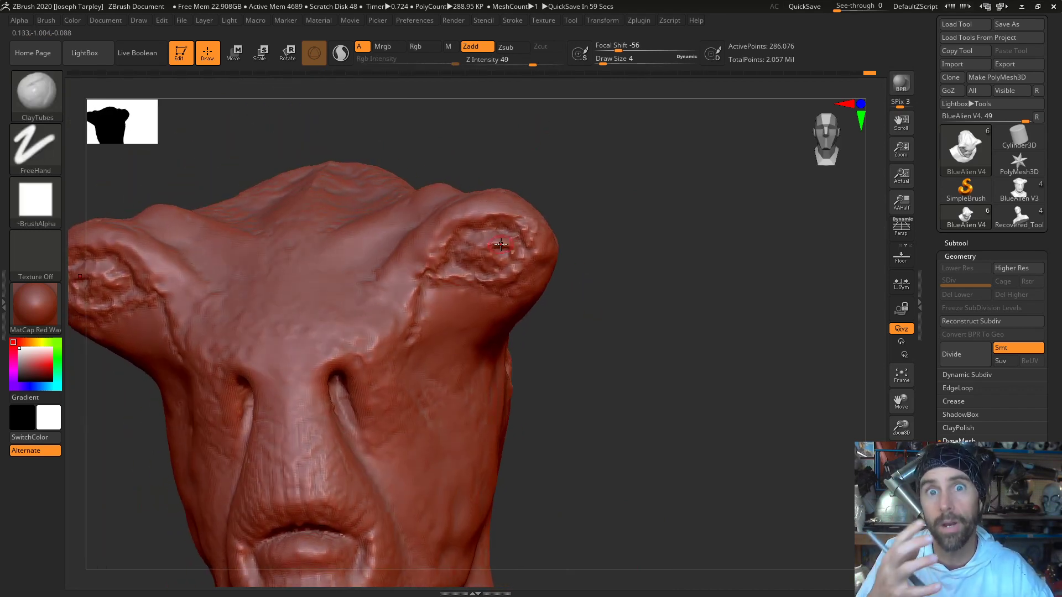
- Build up the forehead just above the two slits beside the nose with ClayTubes and smooth it
drag(614, 384, 550, 354)
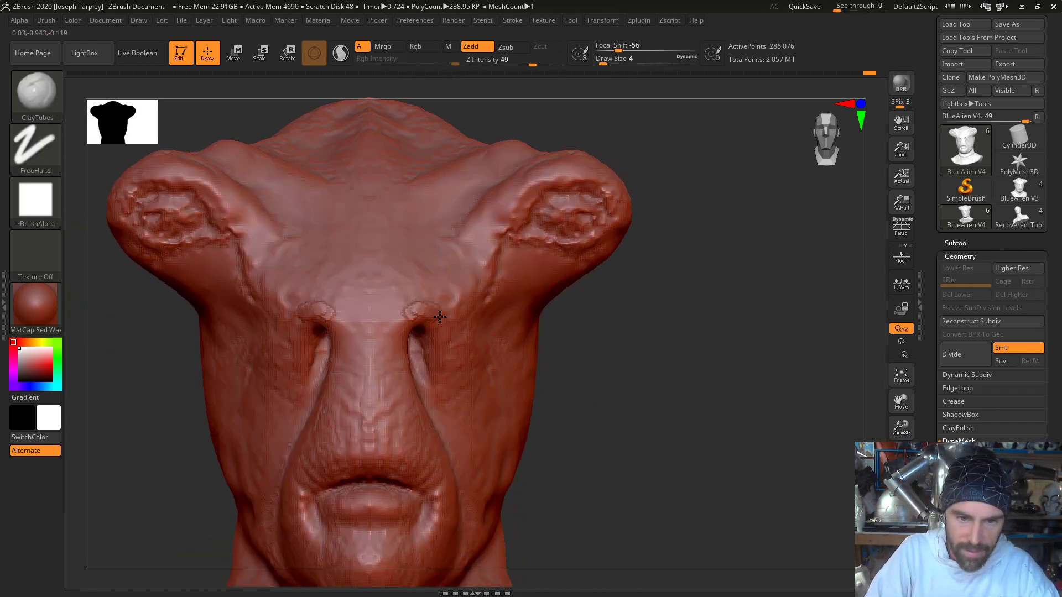
key(shift)
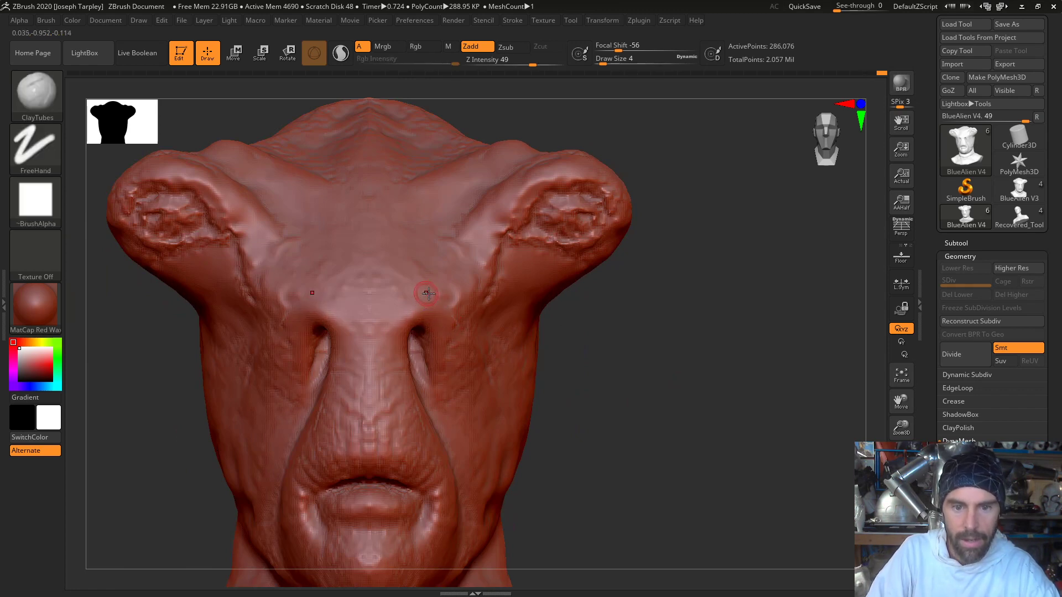
shift+drag(444, 300, 438, 285)
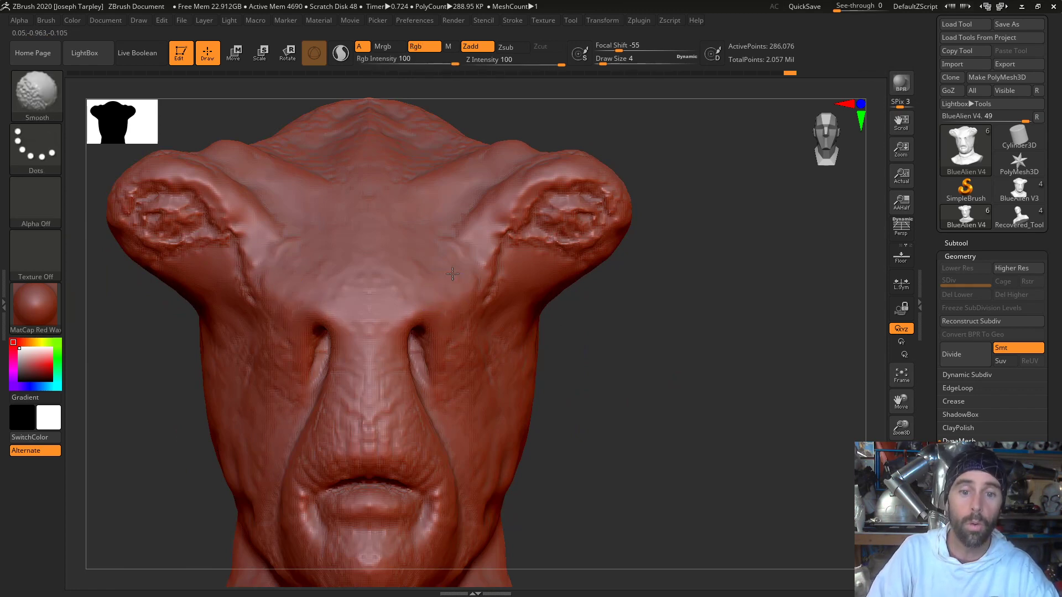
- Carve the crease below each eye stalk and the upper rim of the eye socket with the DamStandard brush
mouse_move(557, 289)
mouse_down()
mouse_move(618, 327)
mouse_move(580, 301)
mouse_up()
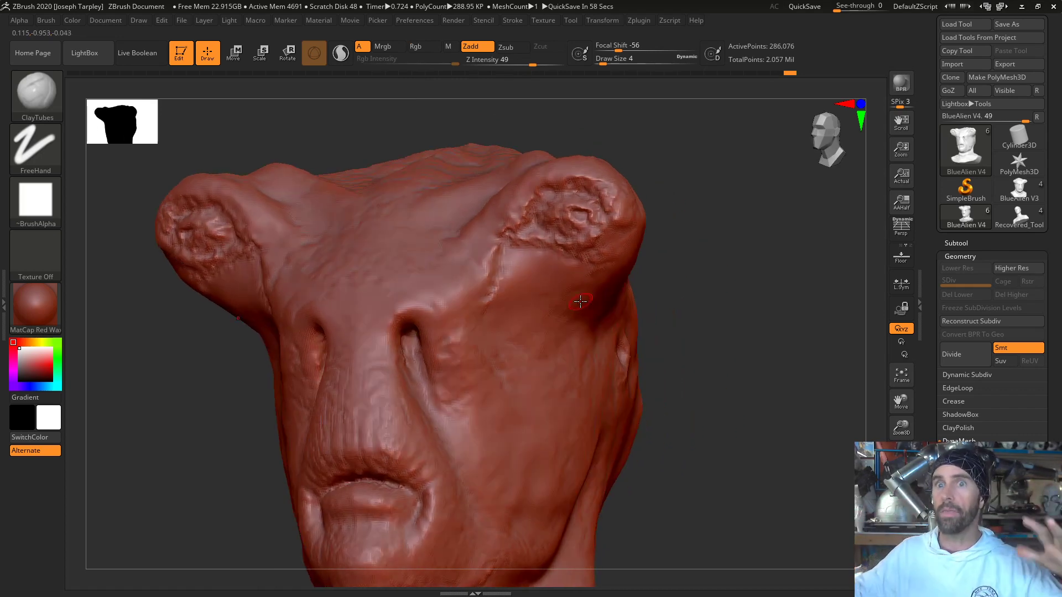
drag(698, 332, 709, 334)
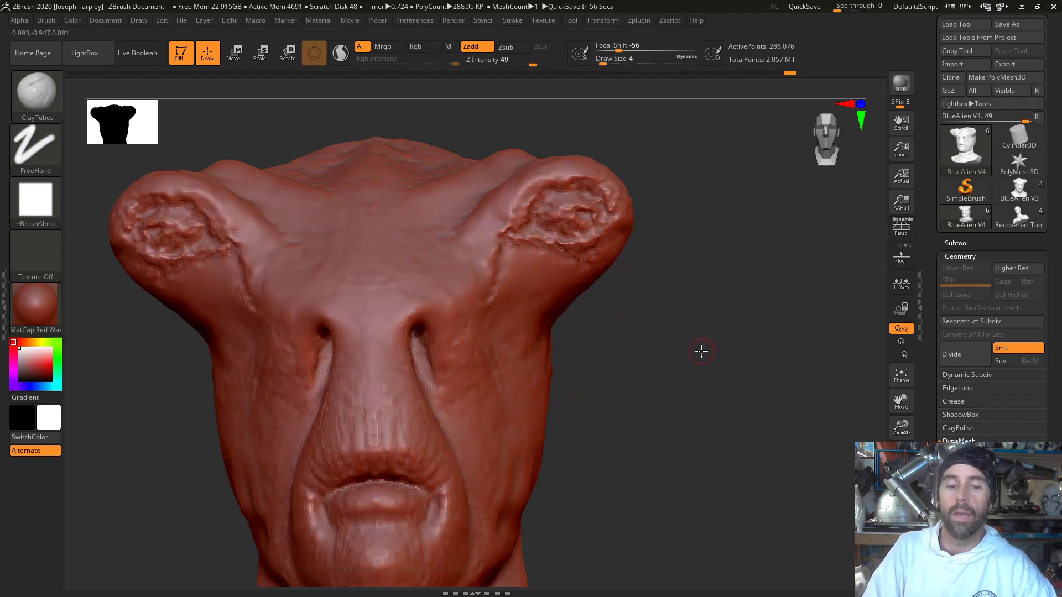
drag(631, 281, 674, 327)
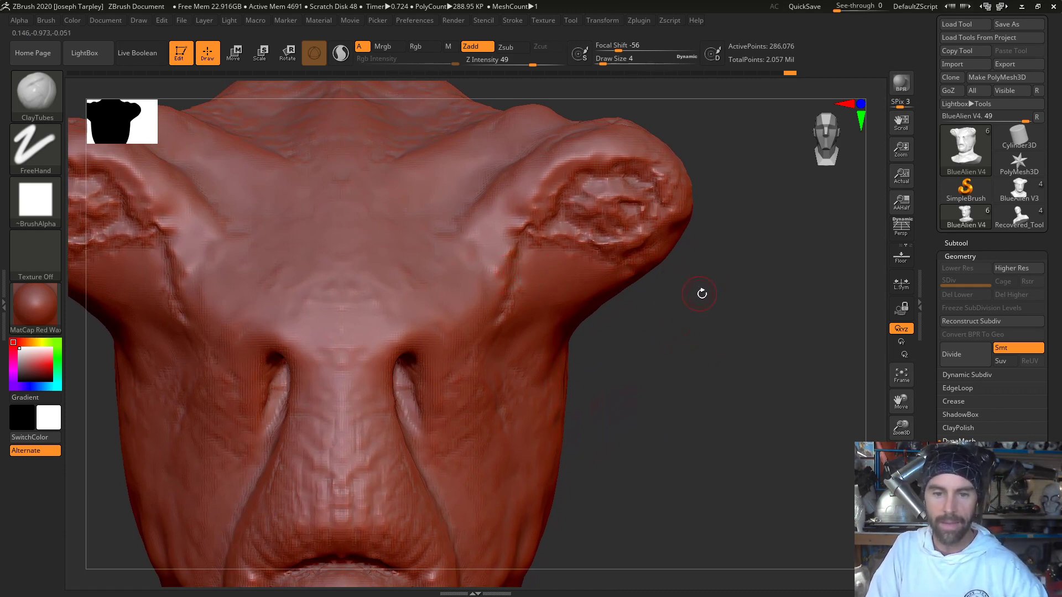
drag(701, 294, 757, 280)
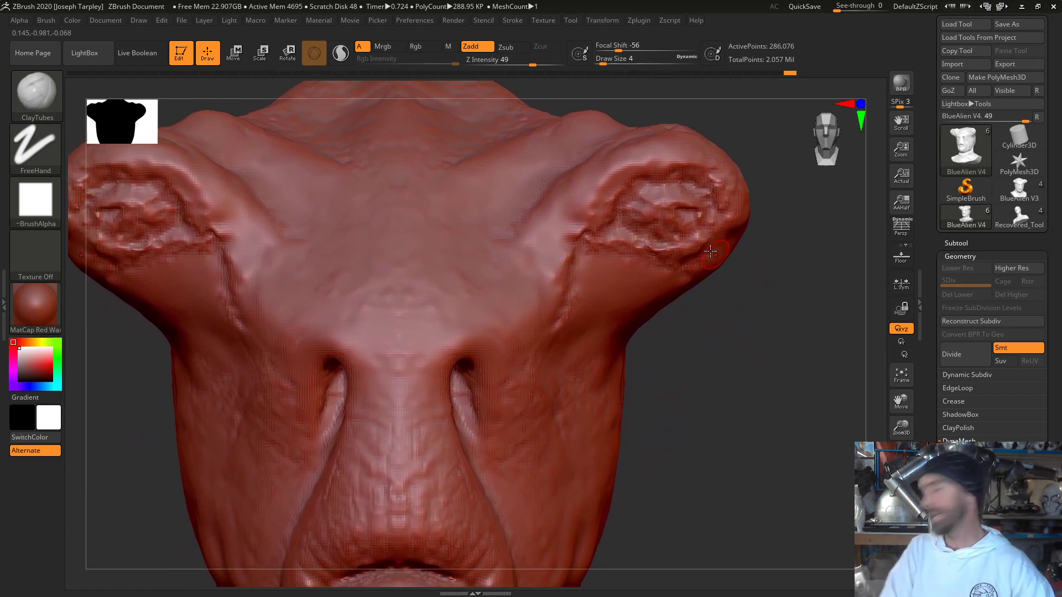
key(b)
key(d)
key(s)
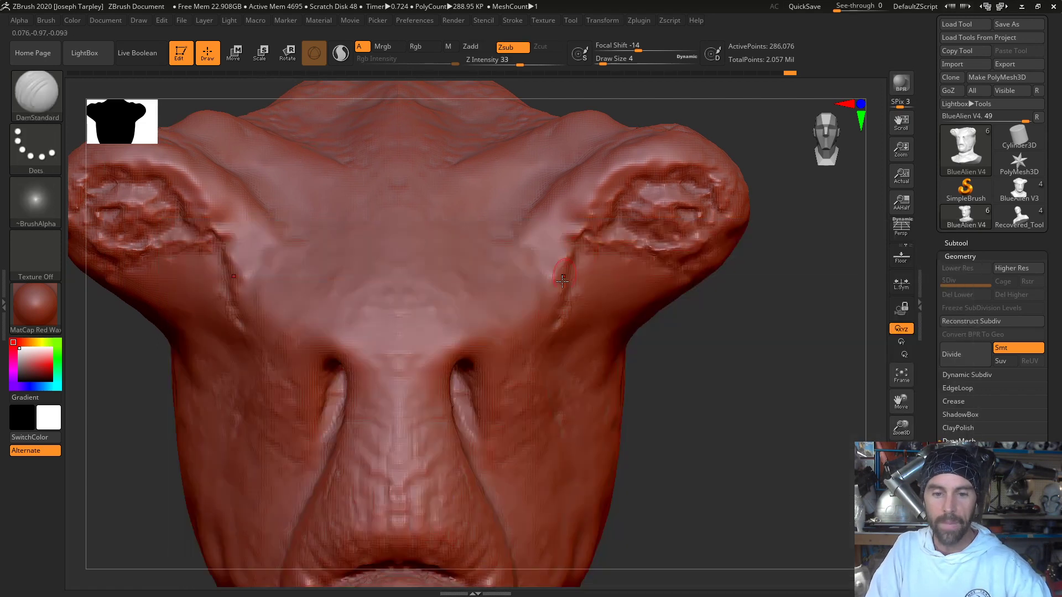
mouse_move(586, 248)
mouse_down()
mouse_move(555, 325)
mouse_move(593, 241)
mouse_up()
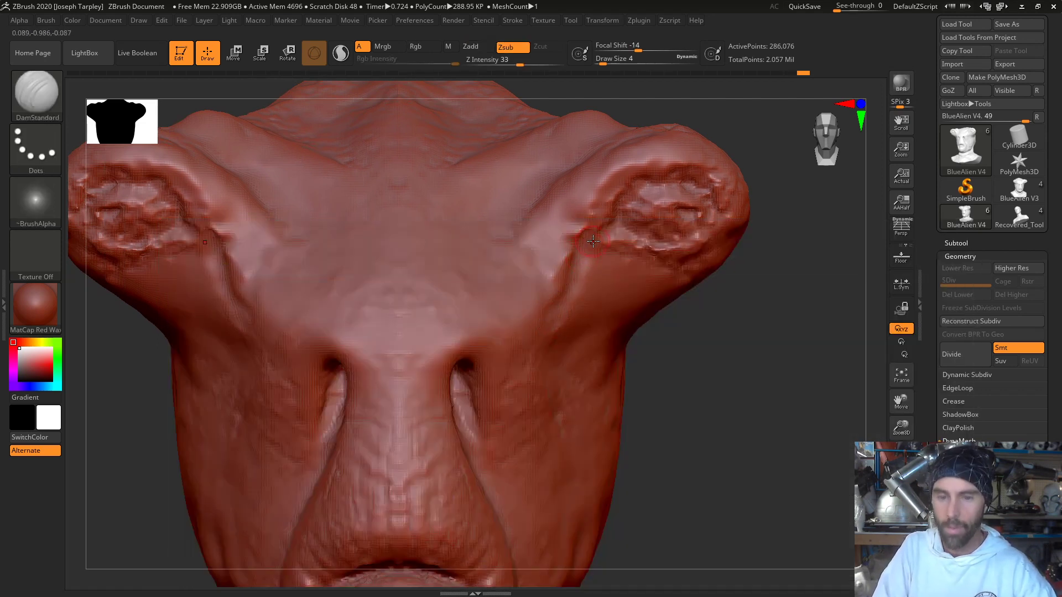
drag(745, 343, 697, 246)
mouse_move(617, 208)
mouse_down()
mouse_move(646, 179)
mouse_move(693, 172)
mouse_move(703, 187)
mouse_up()
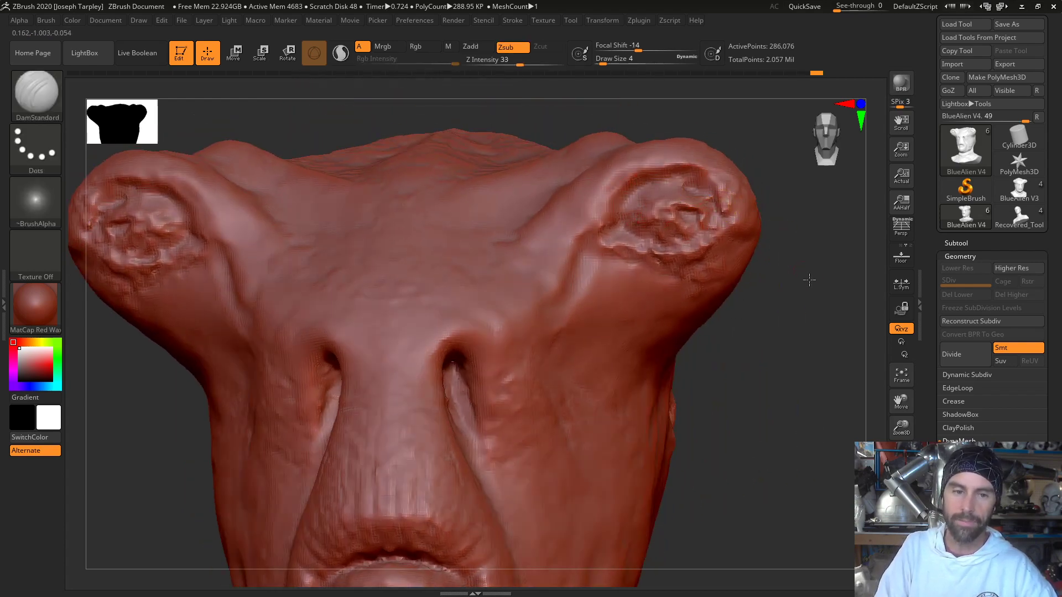
drag(803, 277, 683, 253)
drag(453, 253, 439, 295)
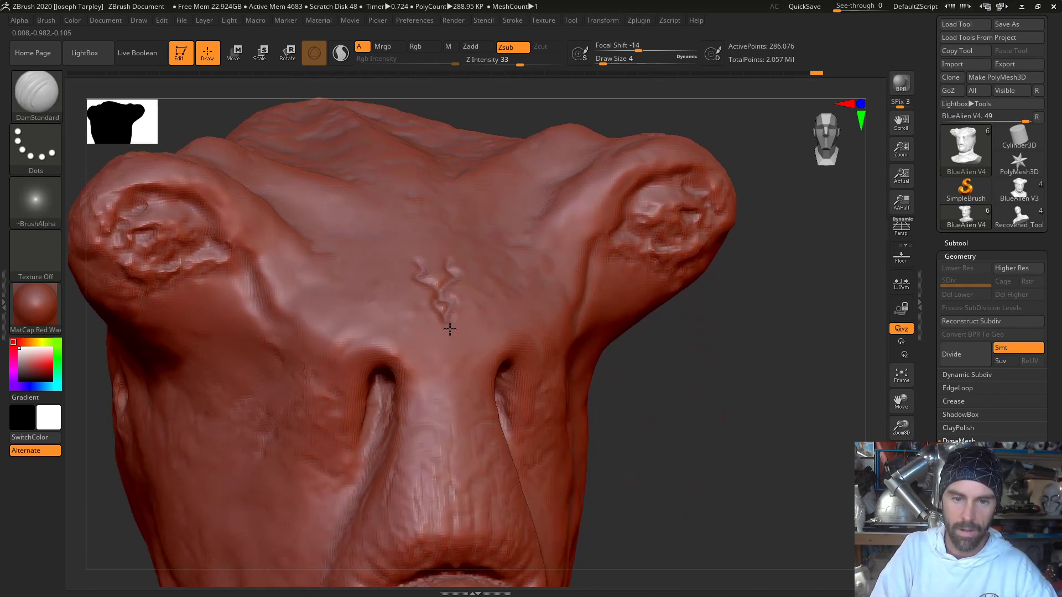
key(ctrl+z)
key(ctrl+z)
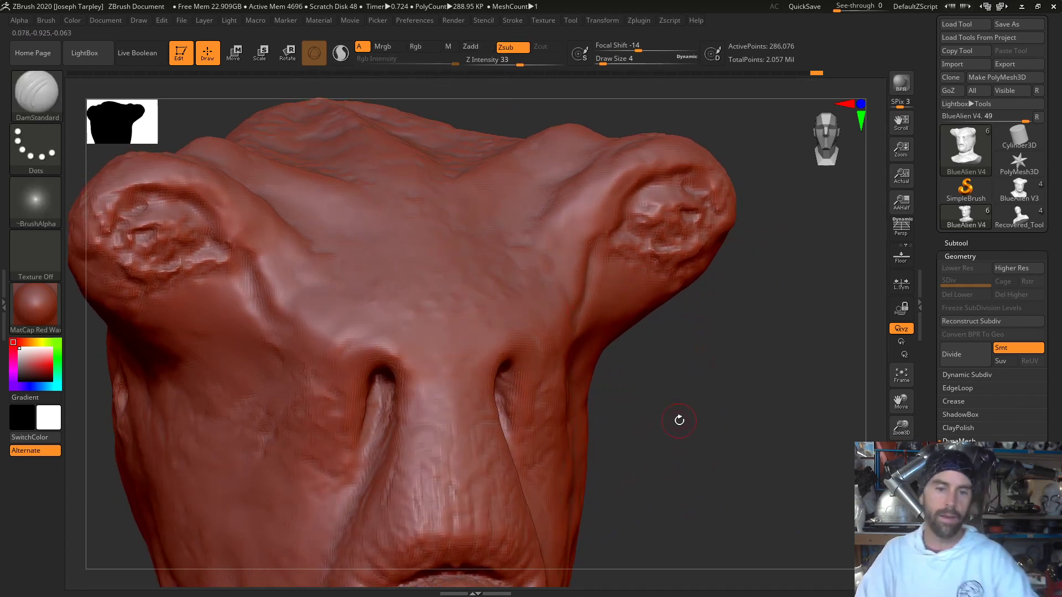
key(alt+Tab)
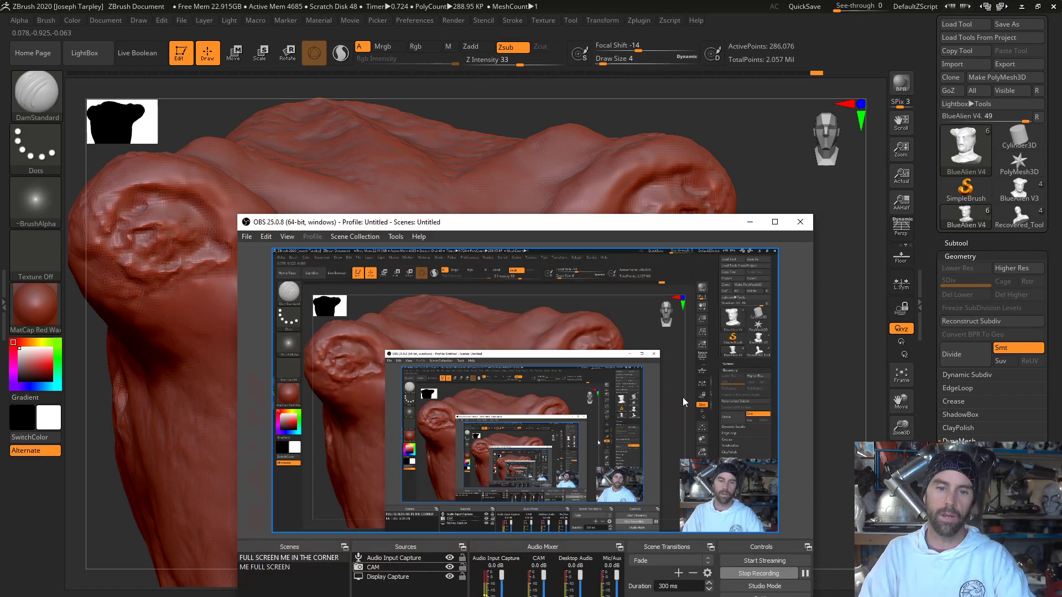
- Switch back to ZBrush and carve the creases where the inner brow meets each eye stalk with the DamStandard brush
key(alt+Tab)
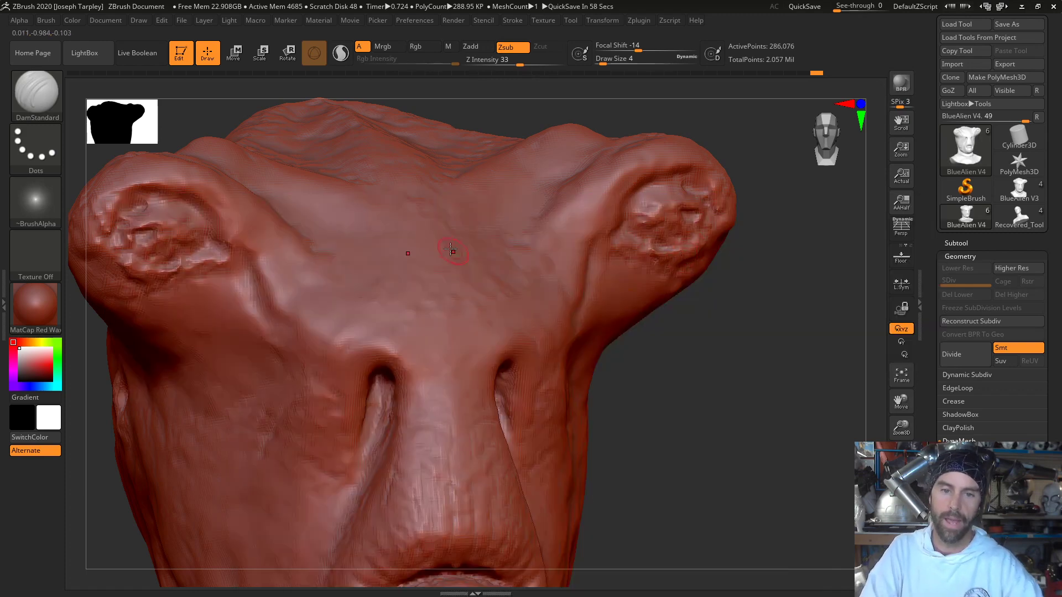
drag(451, 250, 449, 304)
key(ctrl+z)
drag(716, 381, 649, 381)
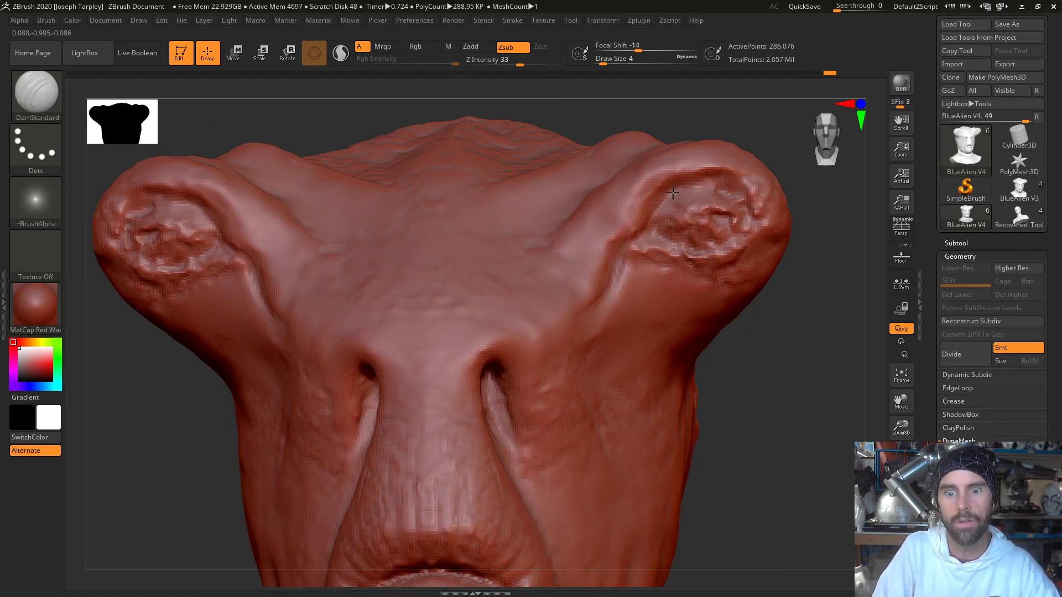
drag(774, 347, 627, 333)
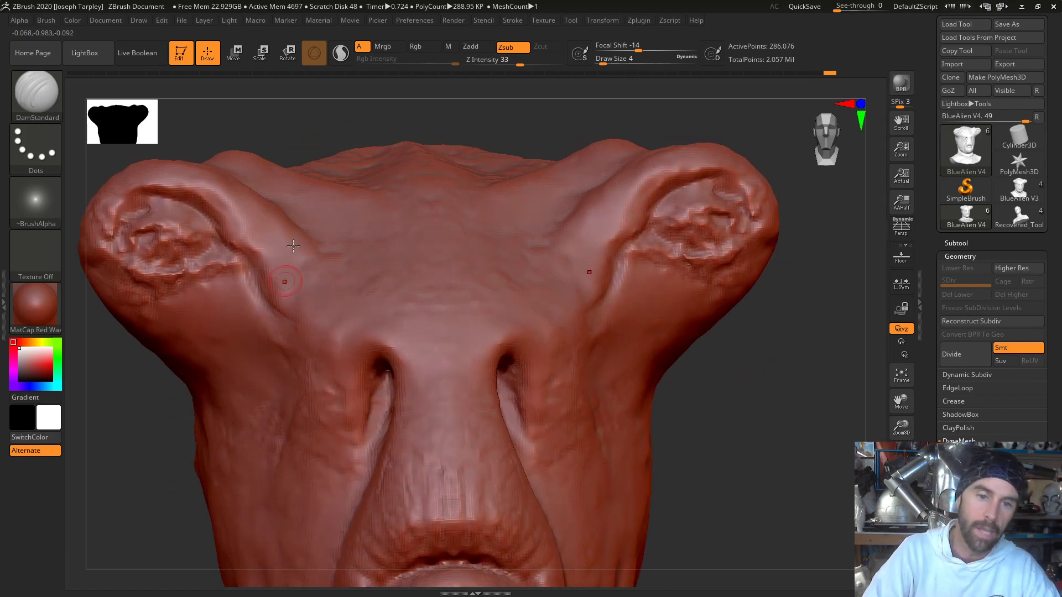
drag(310, 113, 332, 160)
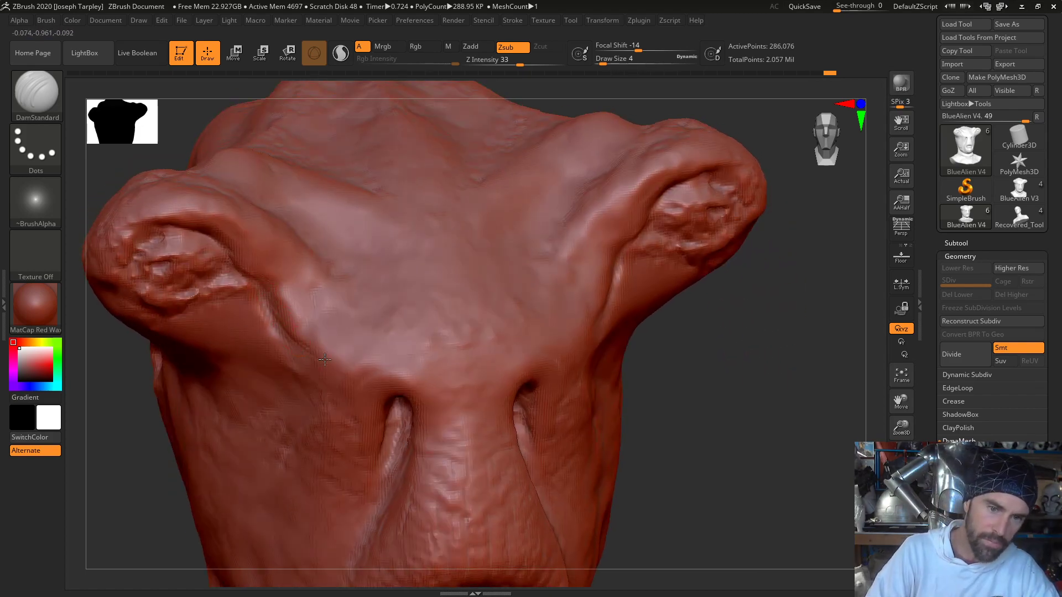
drag(672, 353, 698, 346)
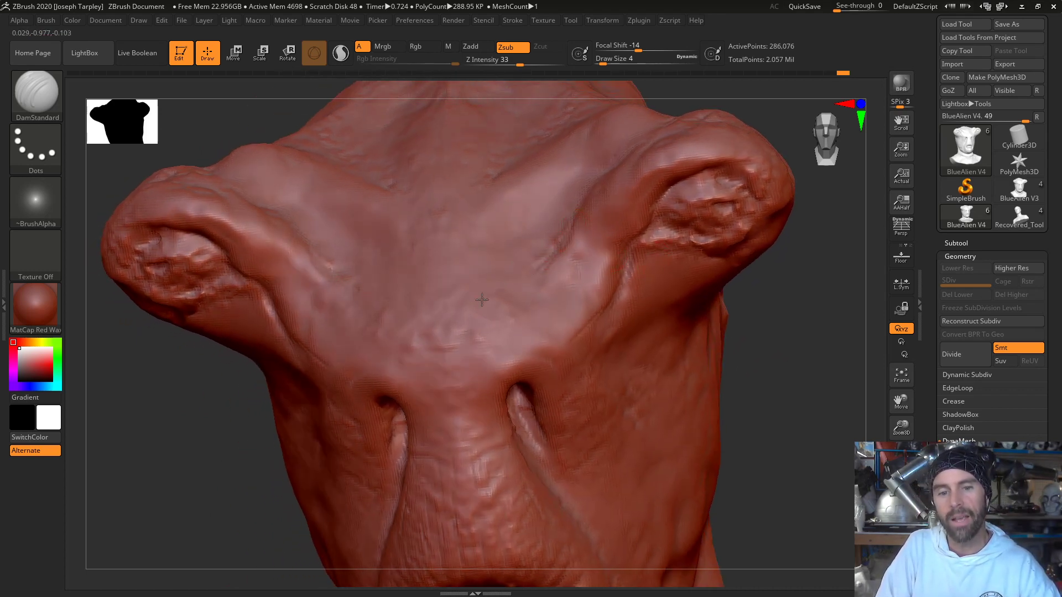
mouse_move(737, 346)
mouse_down()
mouse_move(766, 310)
mouse_move(778, 322)
mouse_move(628, 327)
mouse_up()
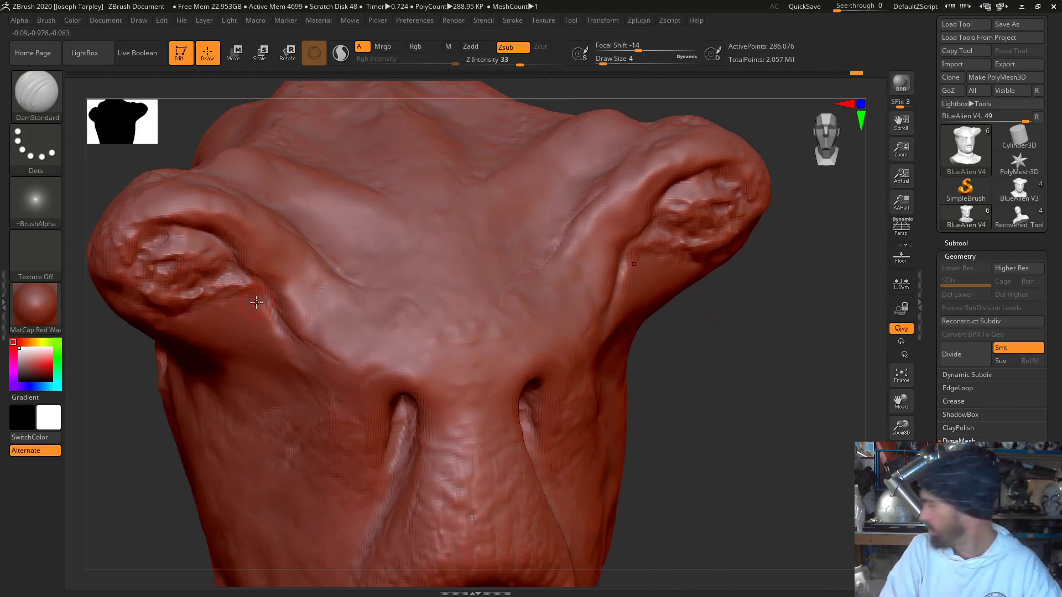
mouse_move(672, 355)
mouse_down()
mouse_move(688, 386)
mouse_move(672, 330)
mouse_up()
- Carve fine wrinkles across the cheek beside and below the slits with the DamStandard brush
mouse_move(768, 390)
alt+mouse_down()
mouse_move(754, 337)
mouse_move(761, 346)
mouse_move(470, 387)
alt+mouse_up()
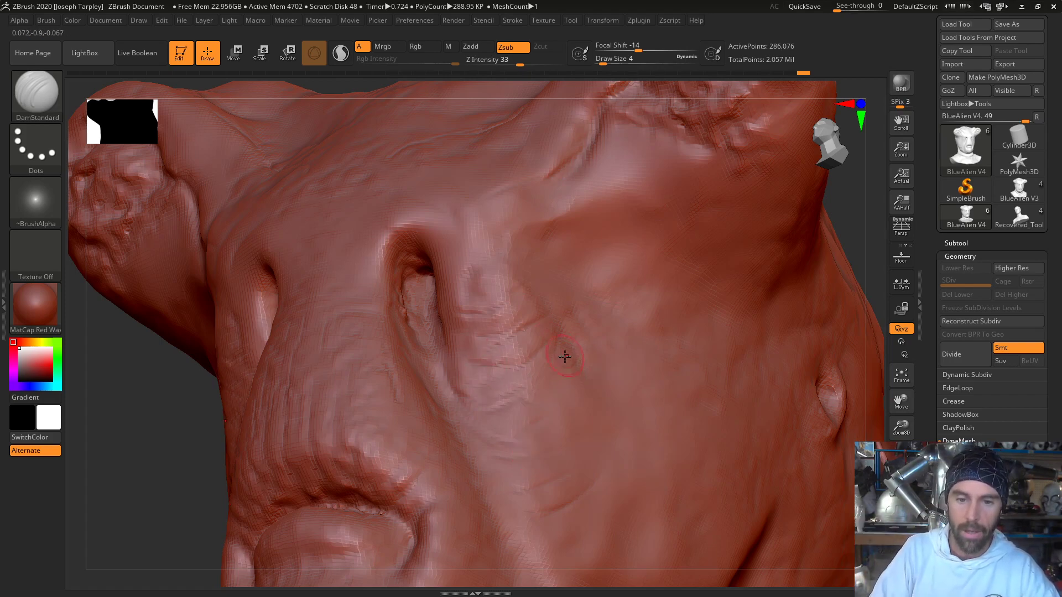
mouse_move(193, 448)
mouse_down()
mouse_move(355, 363)
mouse_move(532, 348)
mouse_up()
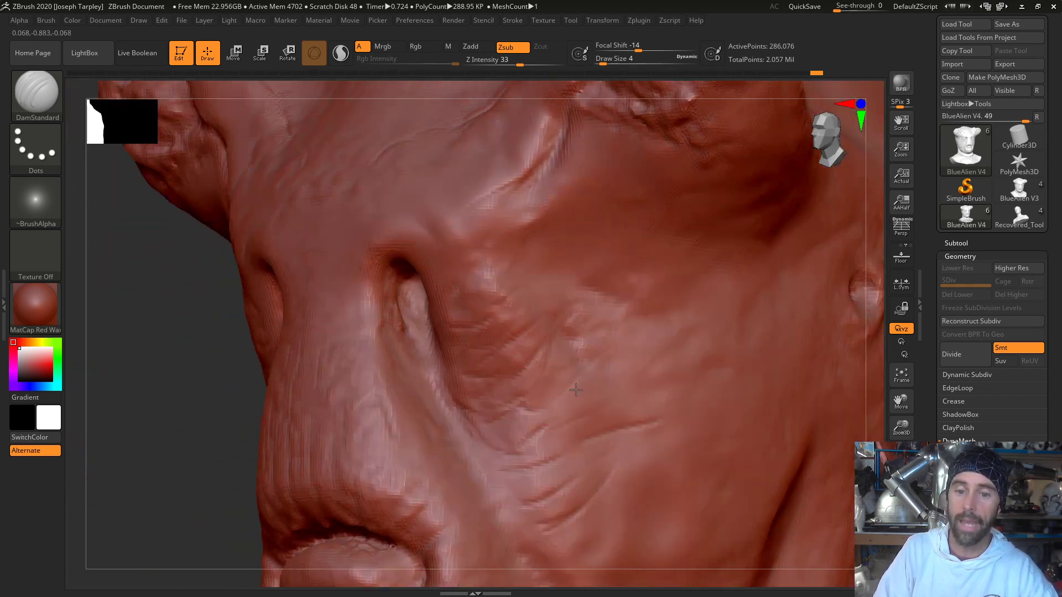
key(f)
drag(675, 268, 681, 297)
alt+drag(625, 256, 650, 332)
- Build up the edges of the nose bridge along the inner rims of the slits with the Standard brush and smooth them
key(b)
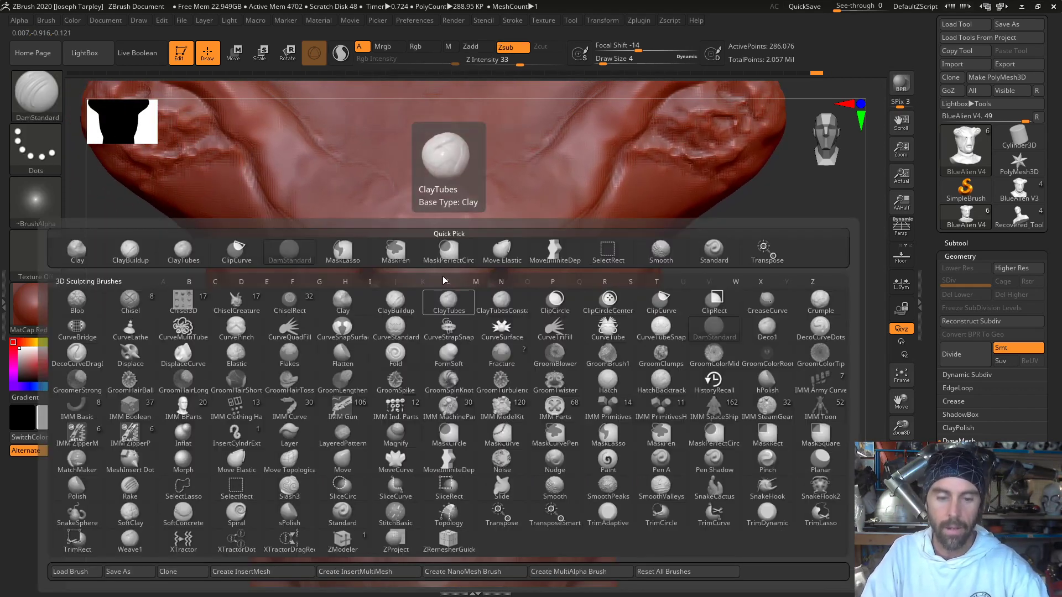
key(m)
key(Escape)
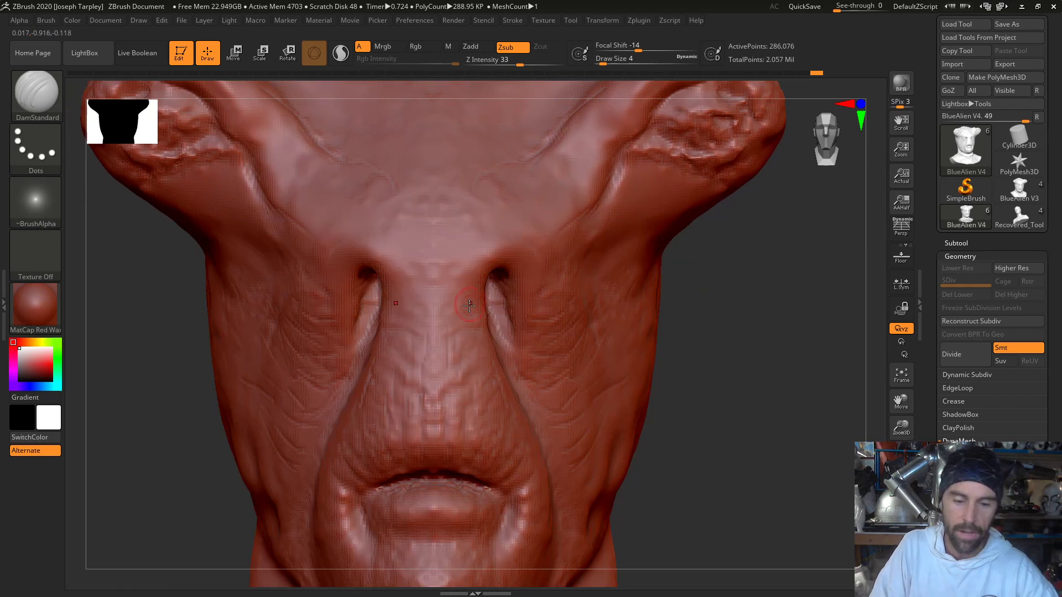
key(b)
key(s)
key(t)
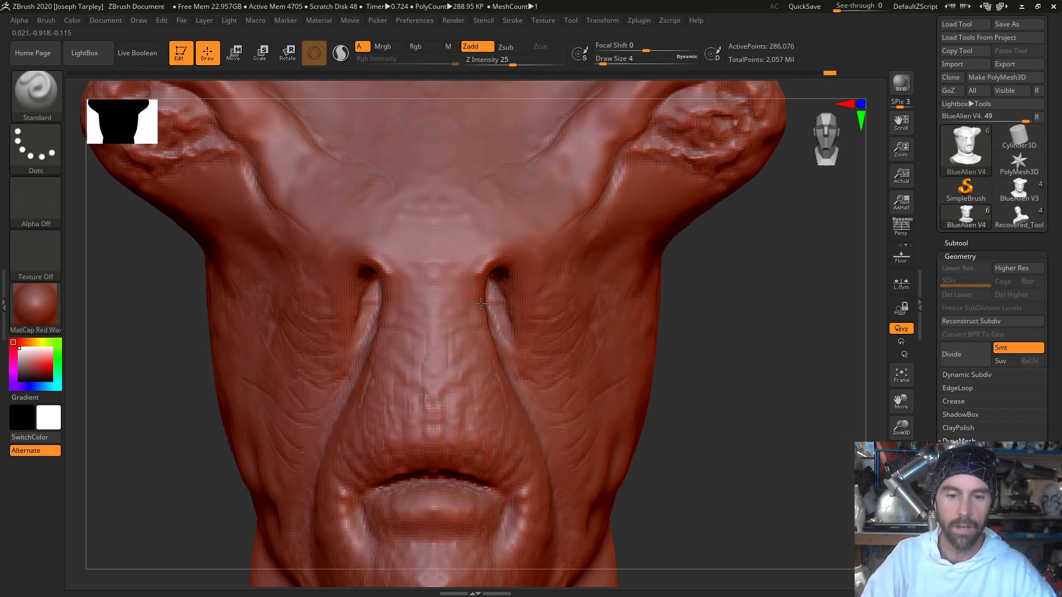
mouse_move(481, 304)
mouse_down()
mouse_move(495, 383)
mouse_move(478, 338)
mouse_up()
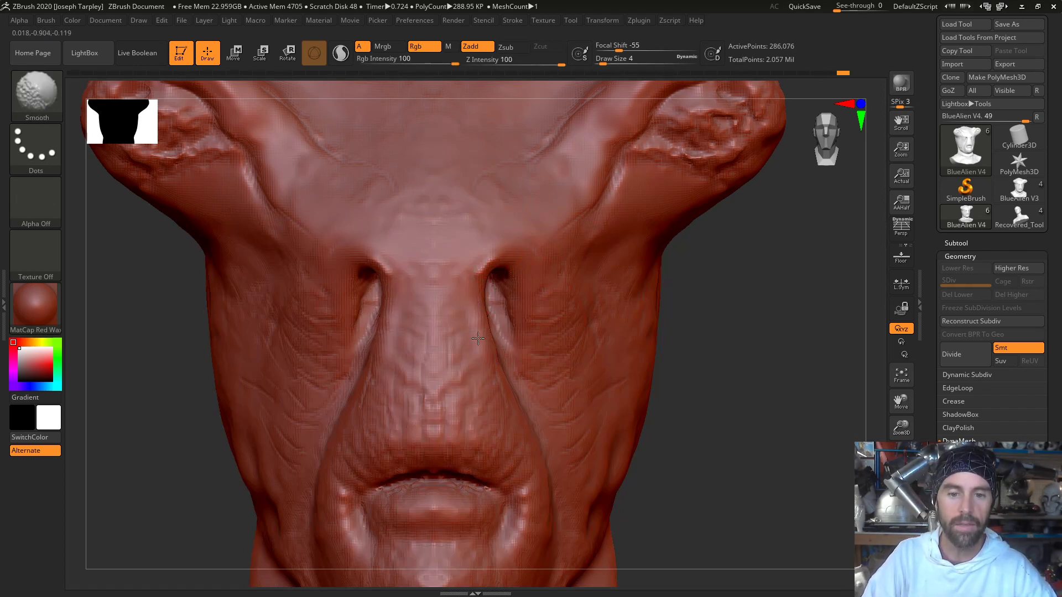
right_drag(477, 339, 505, 296)
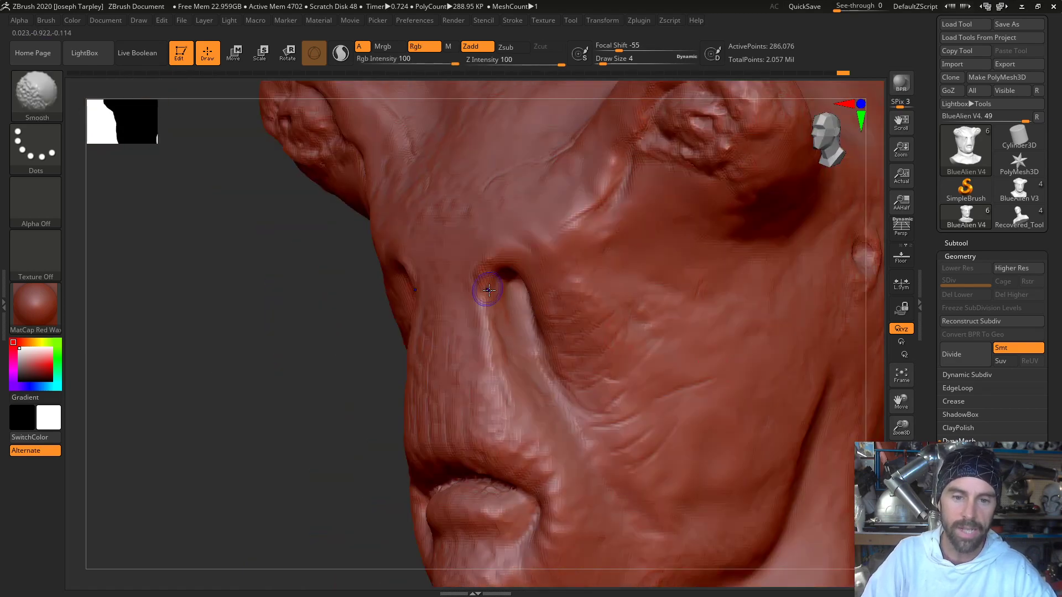
drag(484, 323, 477, 279)
shift+drag(481, 367, 476, 276)
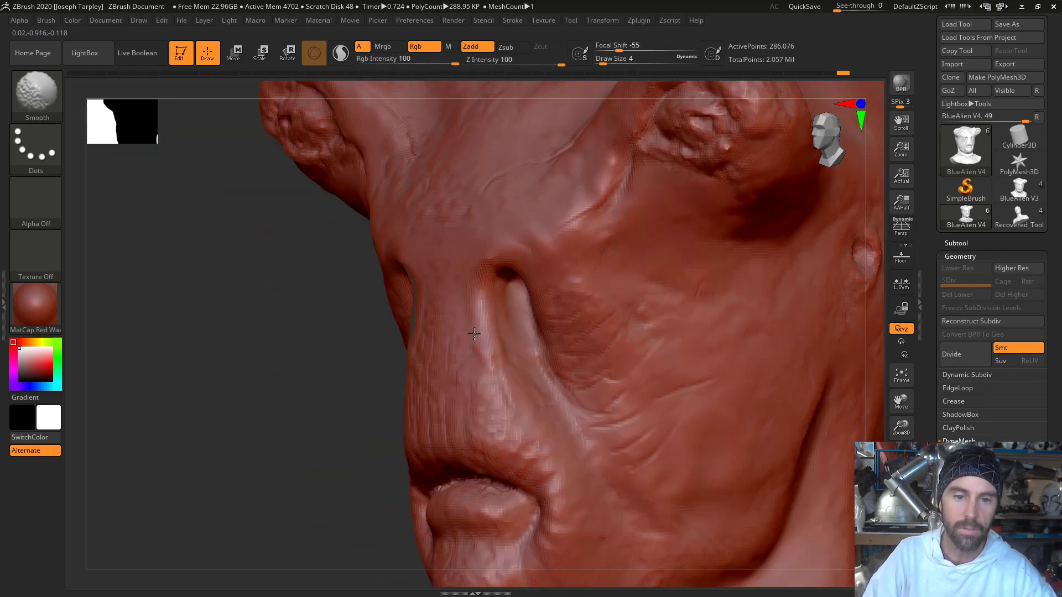
- Fill the uneven surface of the nose bridge between the slits and smooth it down towards the mouth
right_drag(482, 326, 435, 314)
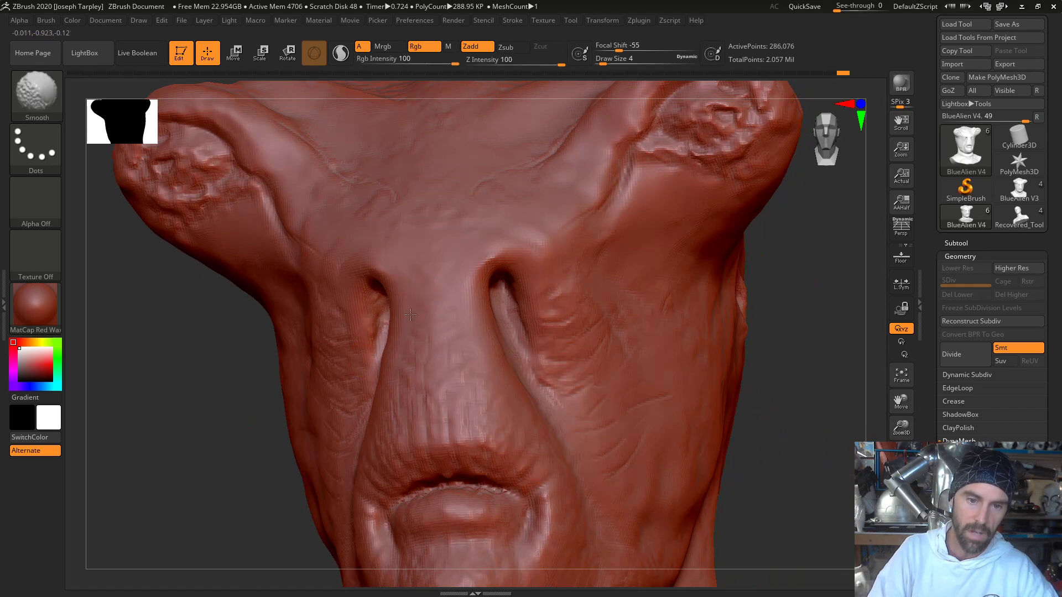
mouse_move(424, 276)
mouse_down()
mouse_move(418, 392)
mouse_move(411, 327)
mouse_up()
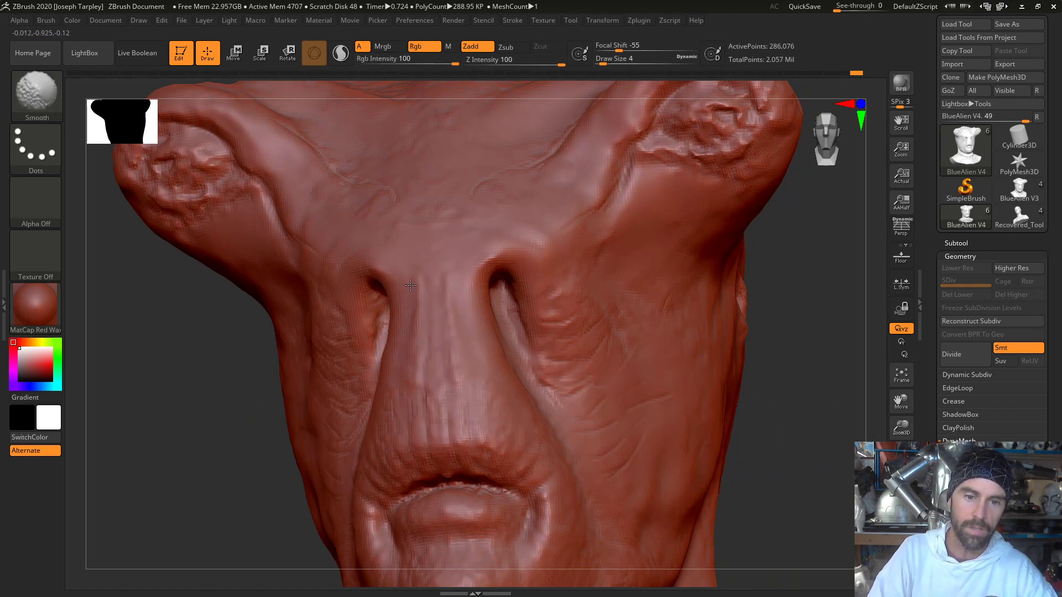
shift+drag(421, 422, 428, 429)
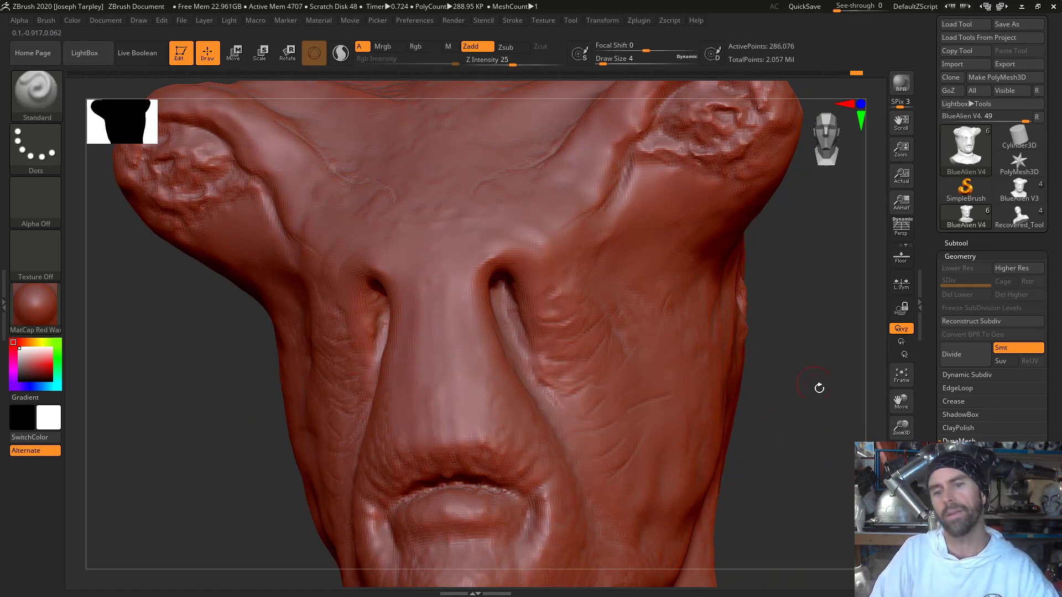
- Set the draw size to 23 and soften the wrinkles and bumps on the cheeks
mouse_move(818, 387)
mouse_down()
mouse_move(732, 387)
mouse_move(851, 385)
mouse_move(806, 357)
mouse_move(822, 336)
mouse_move(814, 364)
mouse_move(675, 291)
mouse_move(635, 249)
mouse_move(668, 239)
mouse_move(686, 275)
mouse_move(647, 268)
mouse_move(555, 310)
mouse_up()
key(f)
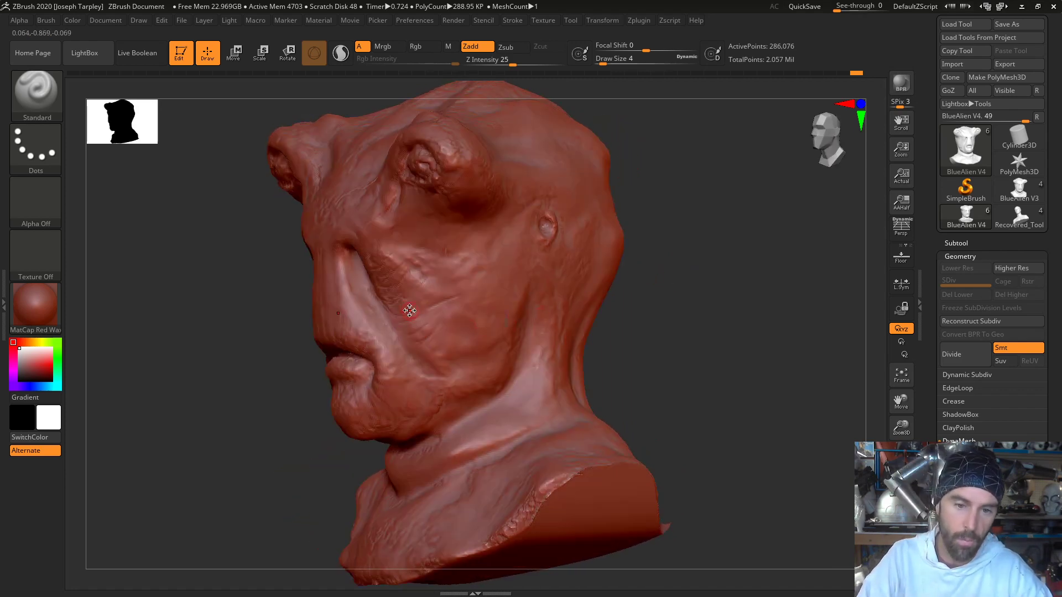
key(space)
drag(410, 310, 416, 311)
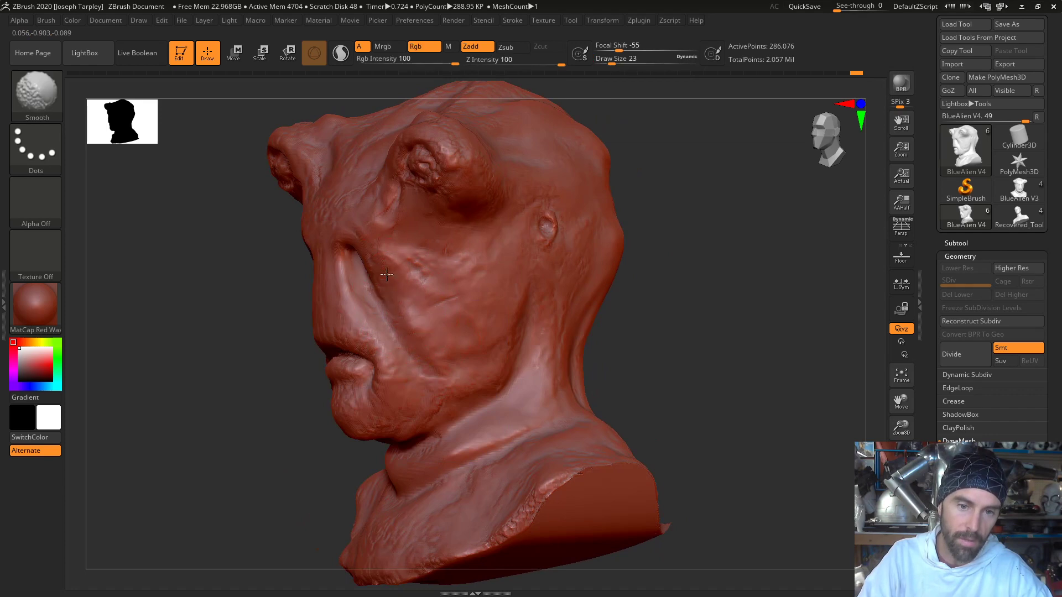
drag(641, 367, 516, 352)
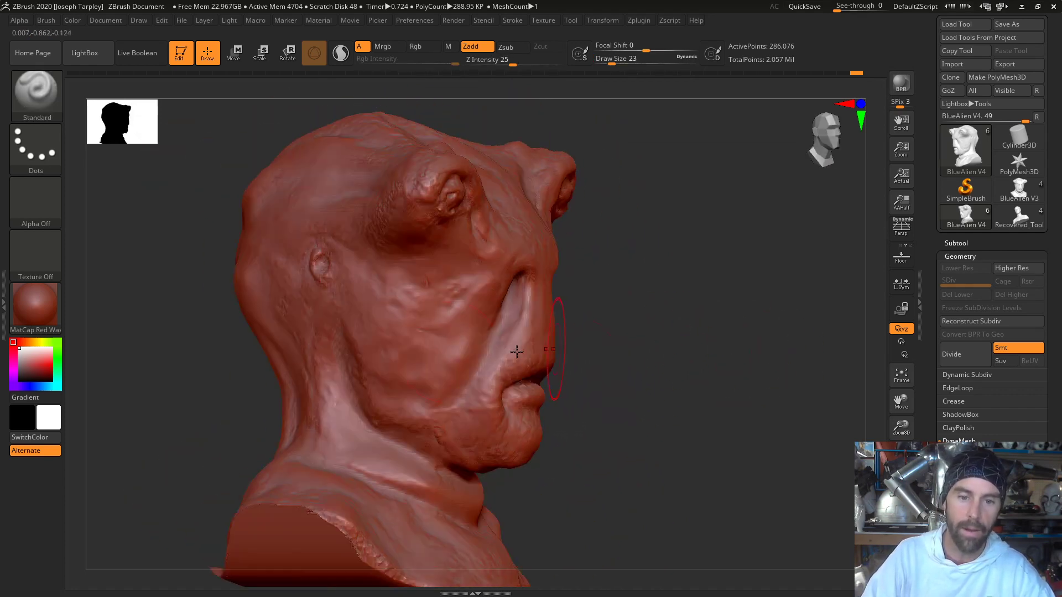
key(shift)
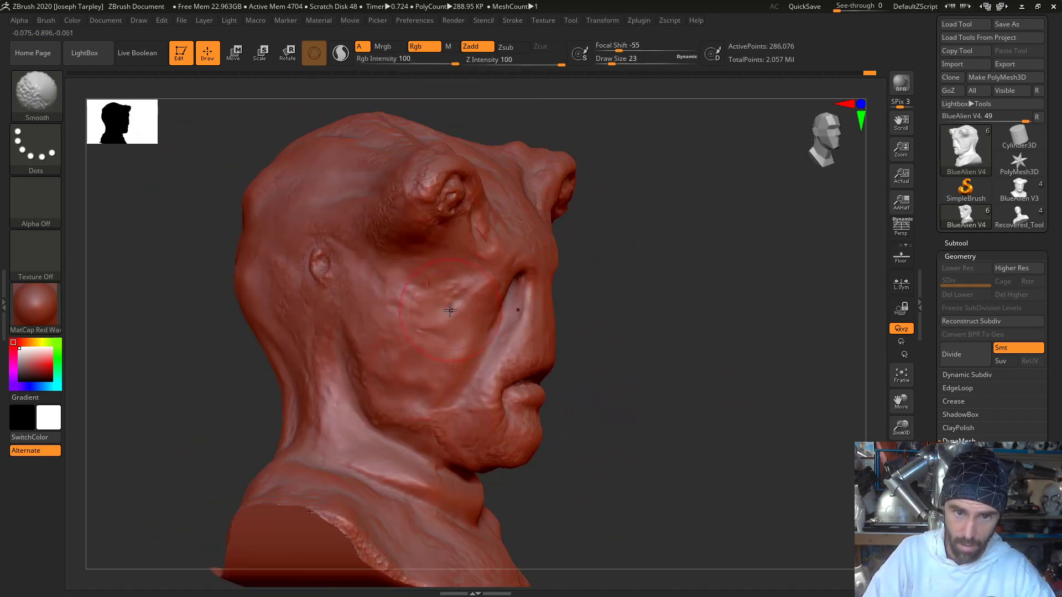
- Smooth the chin, jaw and rear cheek from the front and side of the head
mouse_move(725, 354)
mouse_down()
mouse_move(585, 346)
mouse_move(754, 384)
mouse_move(685, 376)
mouse_move(702, 427)
mouse_up()
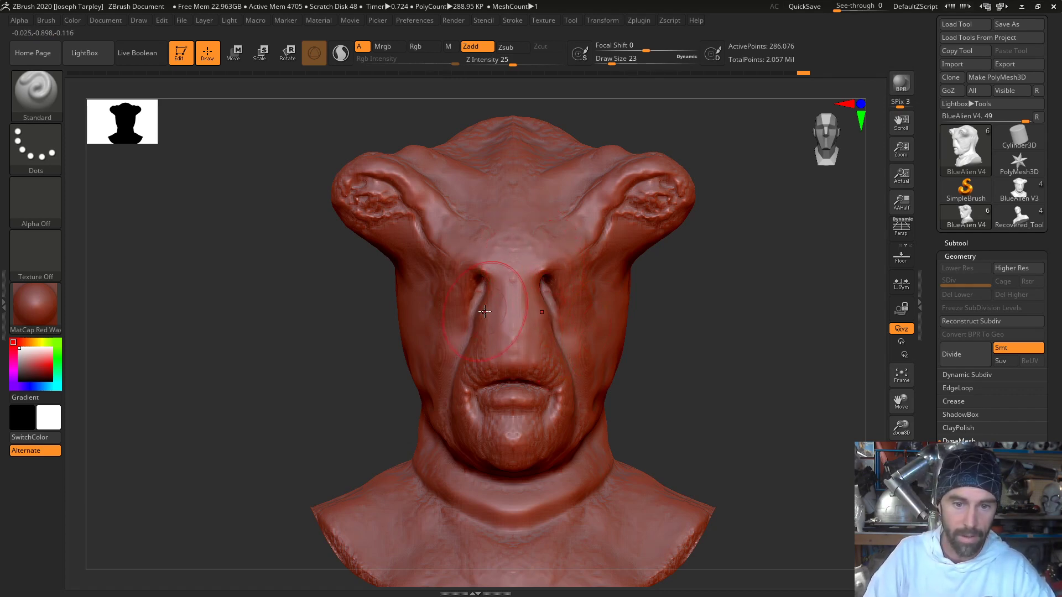
mouse_move(641, 314)
mouse_down()
mouse_move(690, 310)
mouse_move(630, 356)
mouse_move(596, 455)
mouse_up()
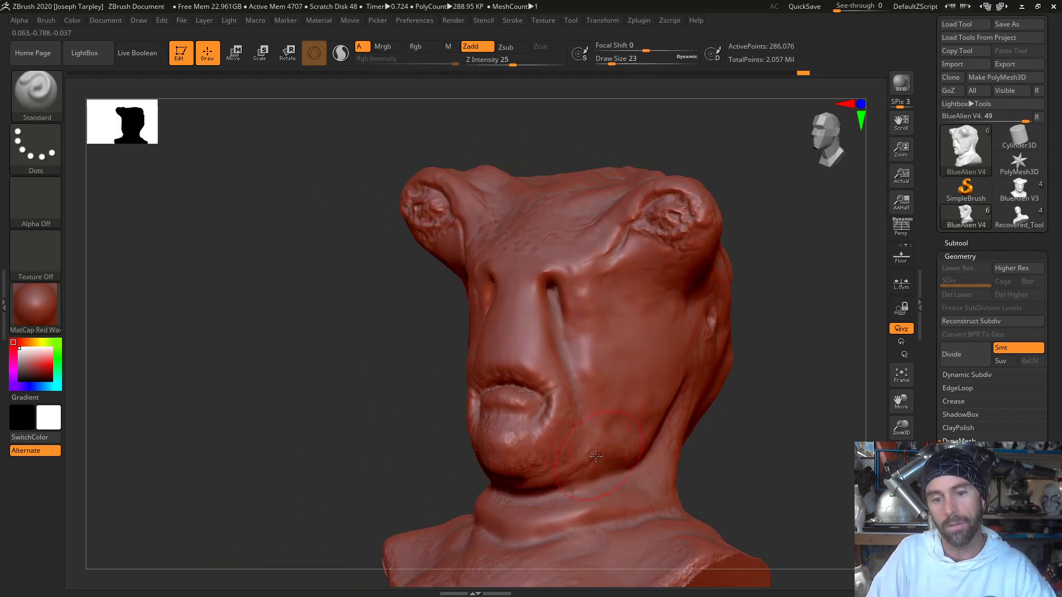
key(shift)
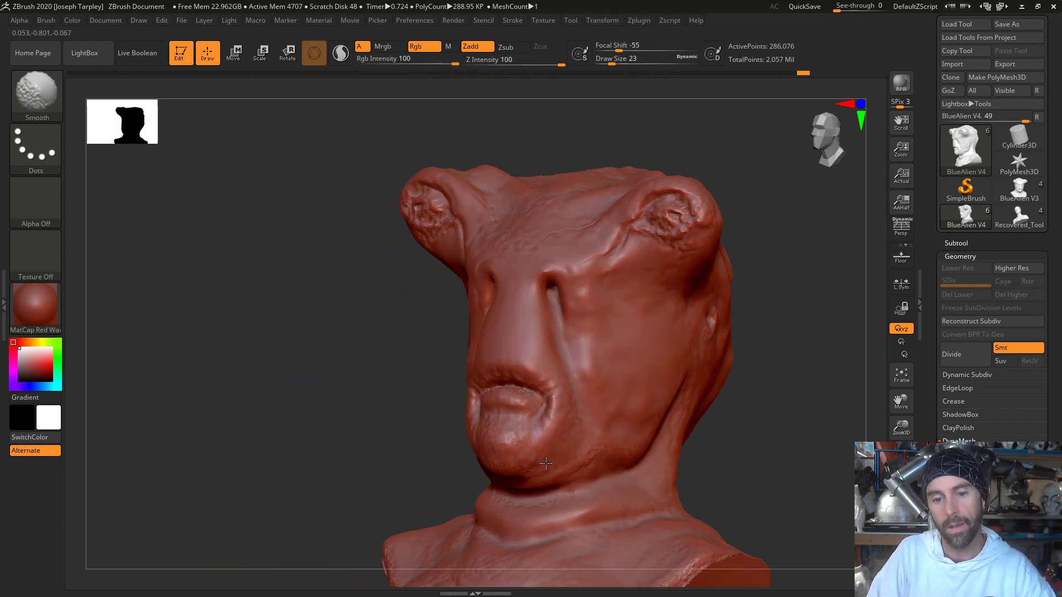
mouse_move(713, 423)
mouse_down()
mouse_move(813, 467)
mouse_move(721, 422)
mouse_move(497, 391)
mouse_up()
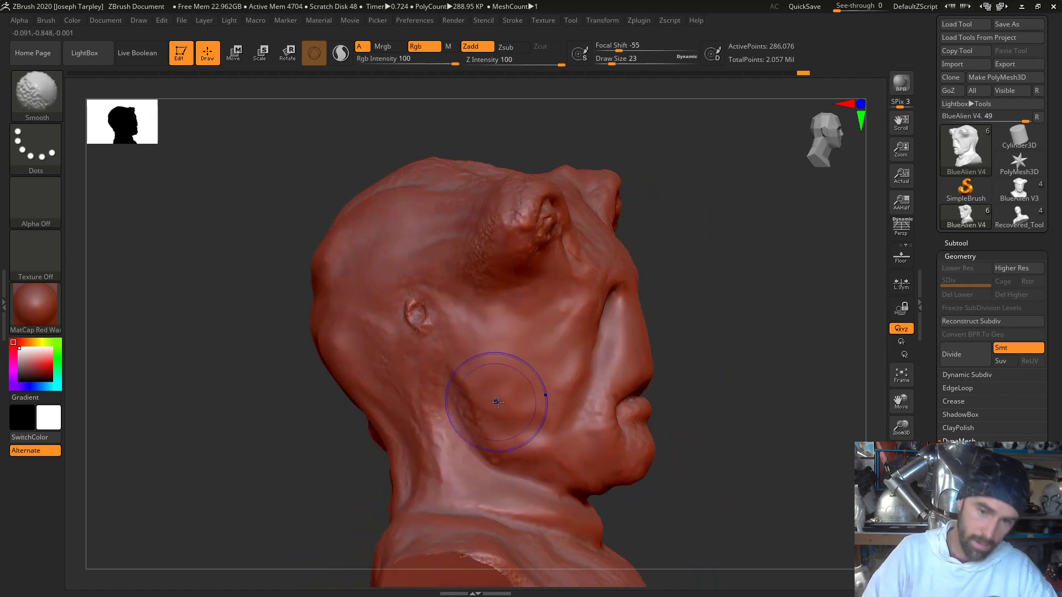
mouse_move(740, 372)
mouse_down()
mouse_move(636, 387)
mouse_move(730, 381)
mouse_up()
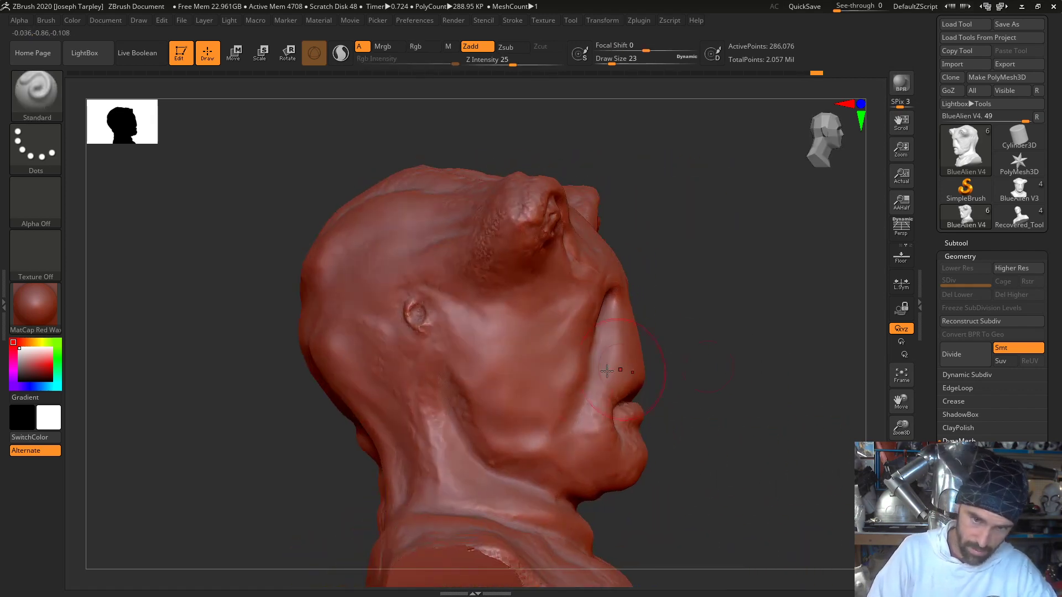
shift+drag(462, 347, 523, 383)
mouse_move(689, 343)
mouse_down()
mouse_move(655, 315)
mouse_move(636, 354)
mouse_move(702, 323)
mouse_up()
- Set the draw size to 9, then build up the rear edge of the jaw below the ear hole and smooth it
key(space)
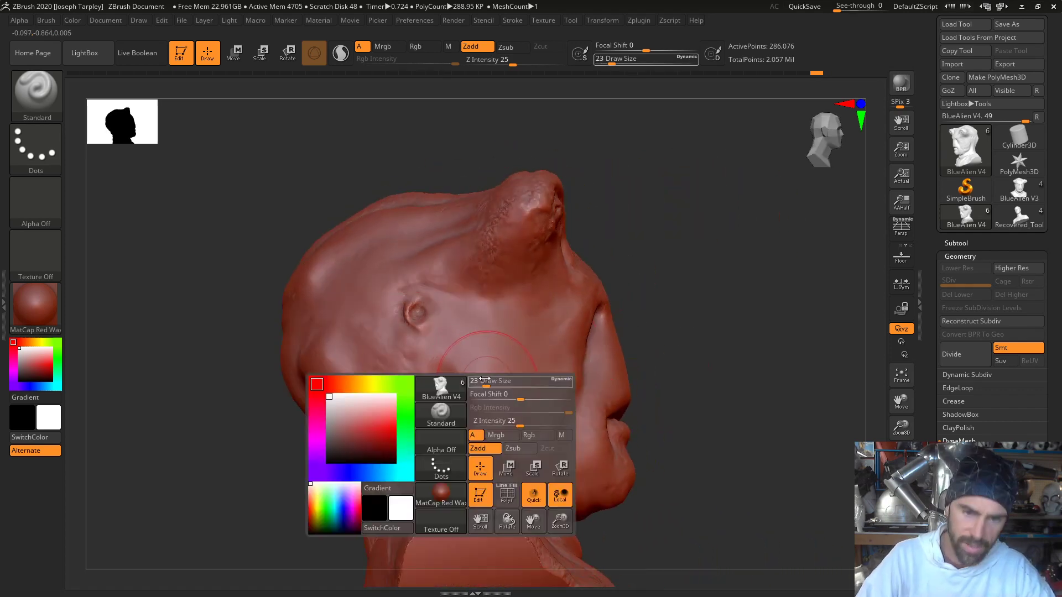
mouse_move(485, 381)
mouse_down()
mouse_move(464, 385)
mouse_move(469, 414)
mouse_up()
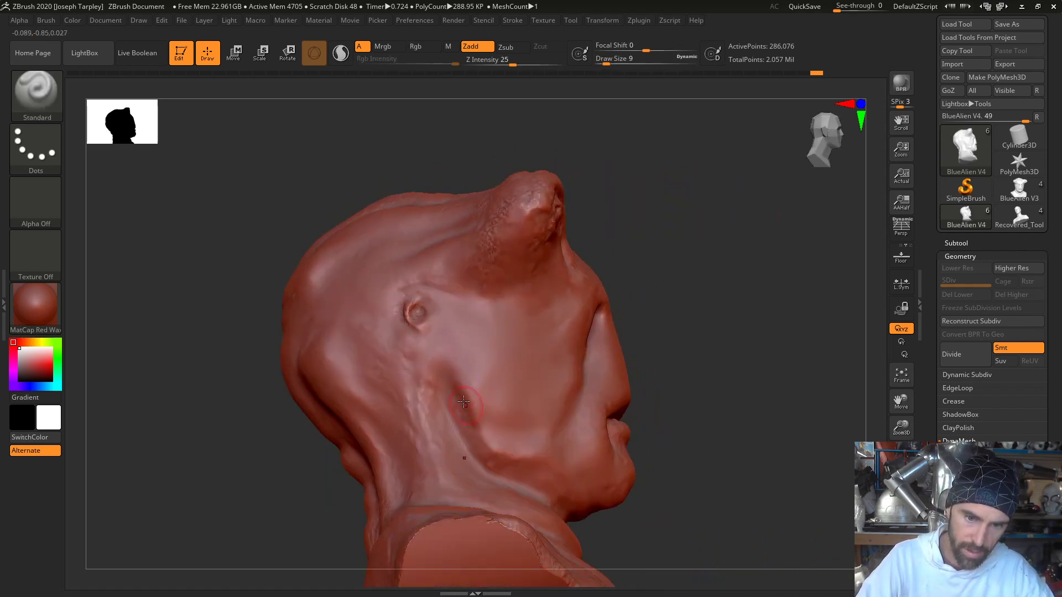
drag(452, 371, 487, 443)
mouse_move(465, 400)
shift+mouse_down()
mouse_move(460, 387)
mouse_move(484, 424)
shift+mouse_up()
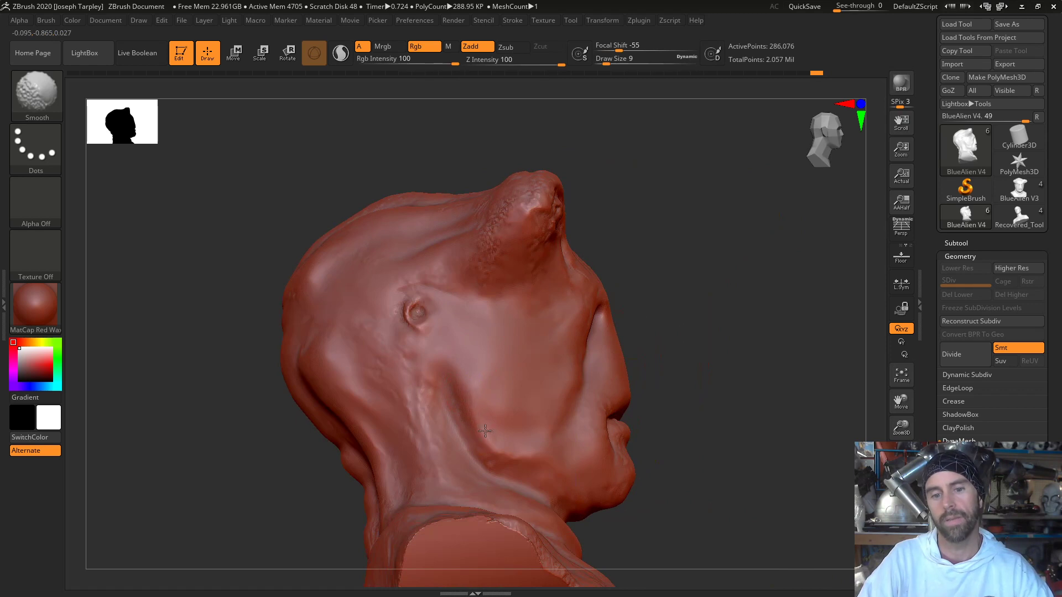
shift+drag(467, 381, 480, 421)
- Set the draw size to 23, then build up the lower jaw with the Standard brush and smooth it
drag(685, 467, 664, 442)
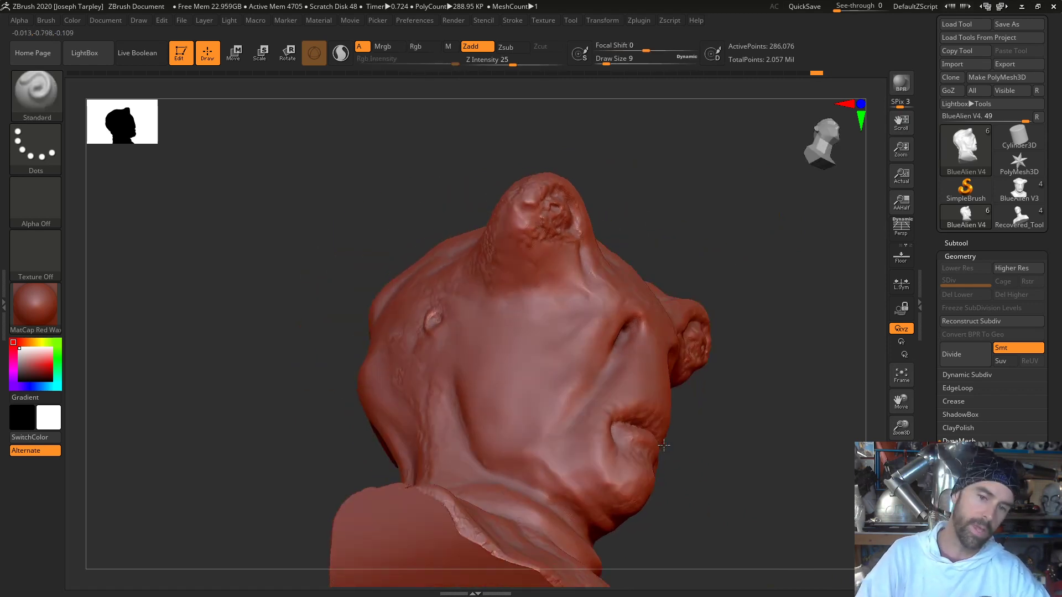
key(space)
drag(606, 405, 615, 405)
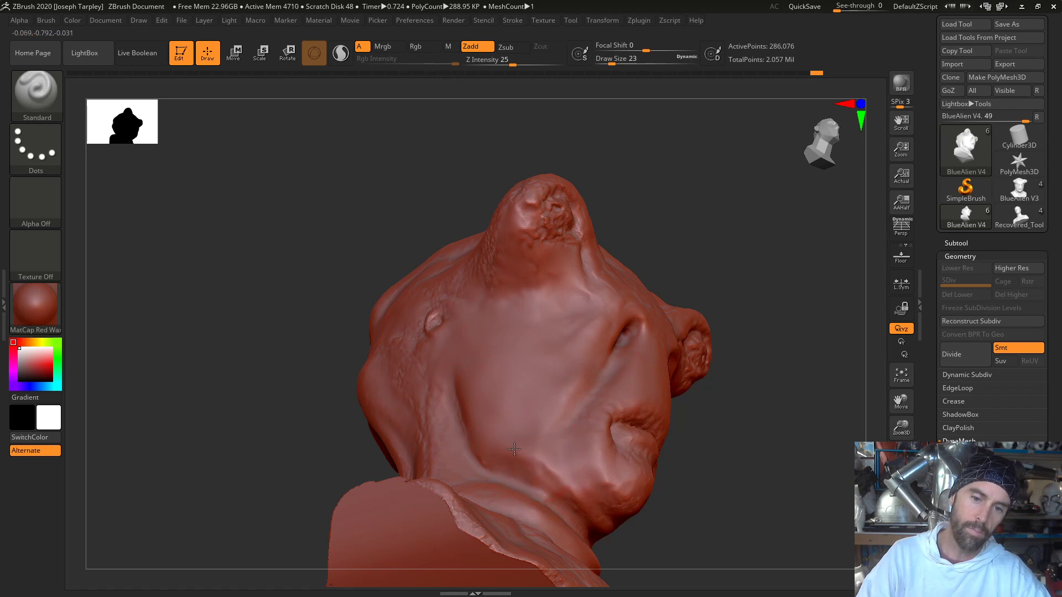
drag(516, 453, 539, 456)
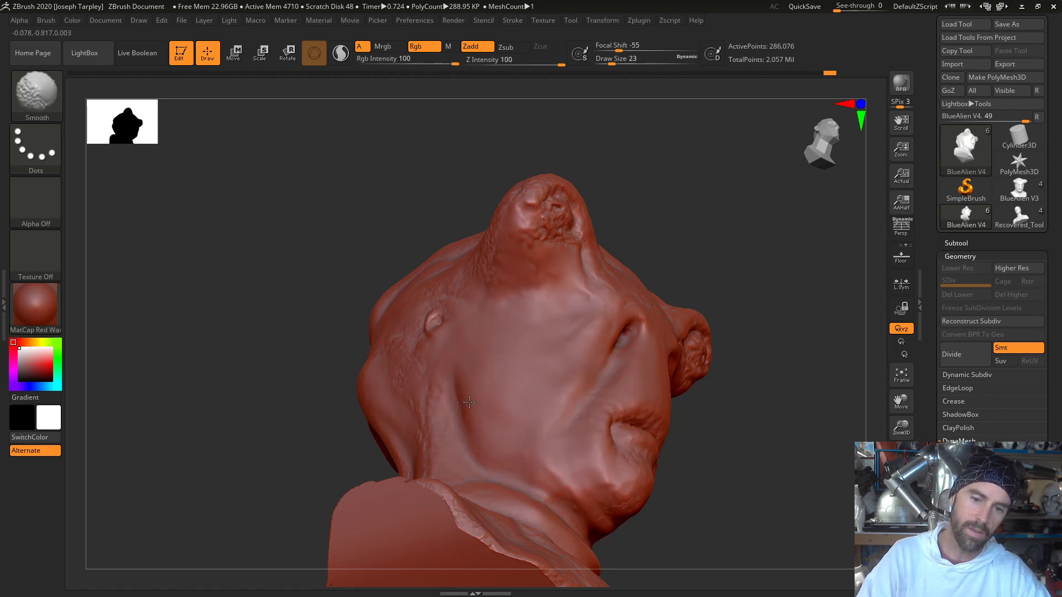
mouse_move(702, 337)
mouse_down()
mouse_move(689, 410)
mouse_move(705, 369)
mouse_up()
mouse_move(484, 390)
mouse_down()
mouse_move(491, 408)
mouse_move(588, 466)
mouse_up()
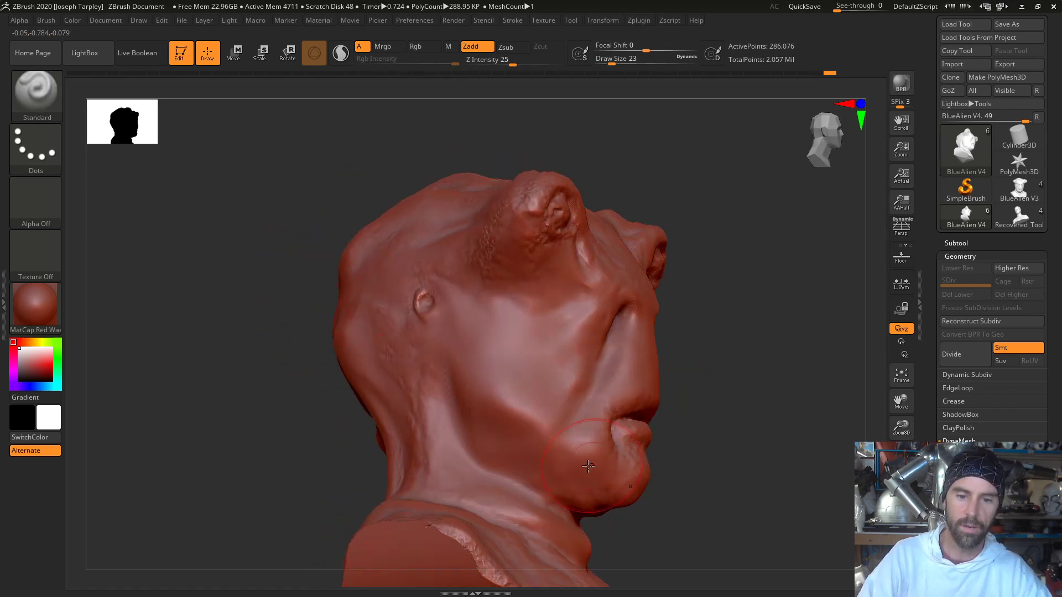
key(ctrl+z)
drag(479, 387, 517, 439)
key(ctrl+z)
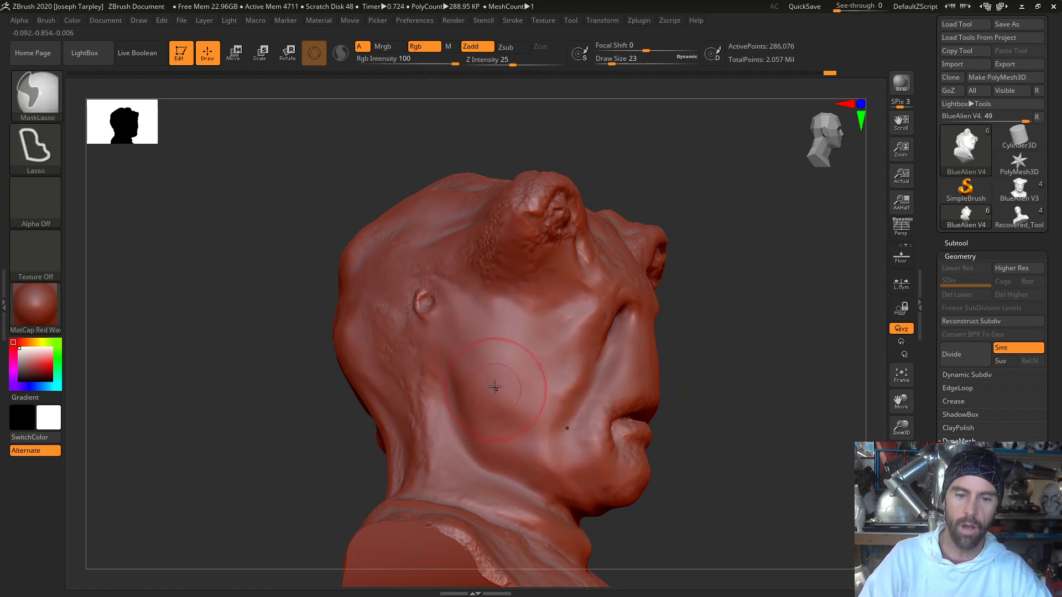
- Add volume to the rear of the cheek above the jaw edge and set the draw size to 16
drag(483, 372, 505, 409)
mouse_move(777, 394)
mouse_down()
mouse_move(705, 387)
mouse_move(763, 382)
mouse_up()
key(space)
drag(539, 380, 531, 380)
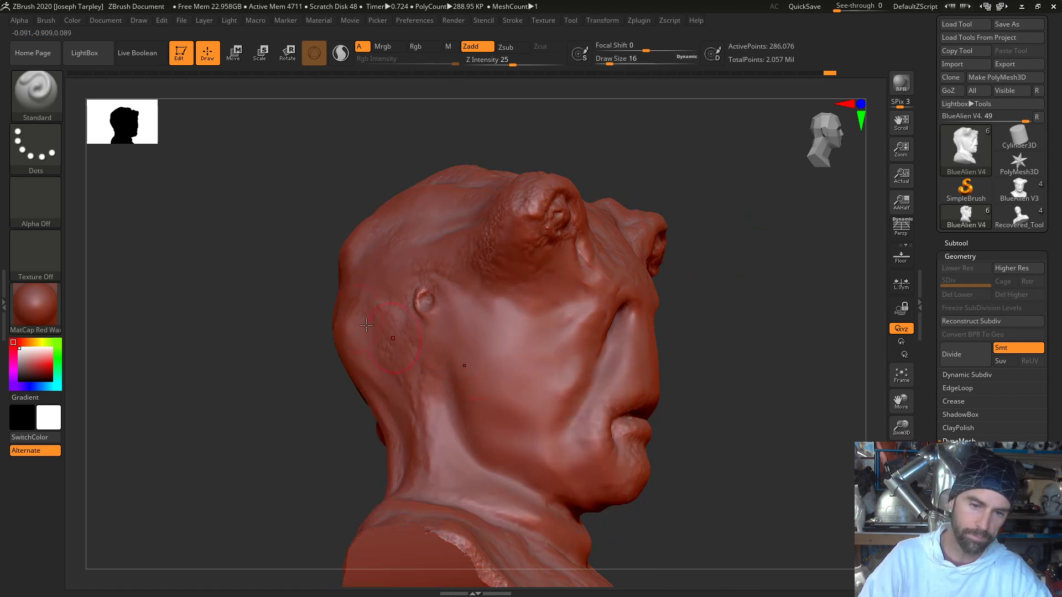
- Smooth the back of the neck and the upper shoulders of the bust
drag(307, 320, 371, 326)
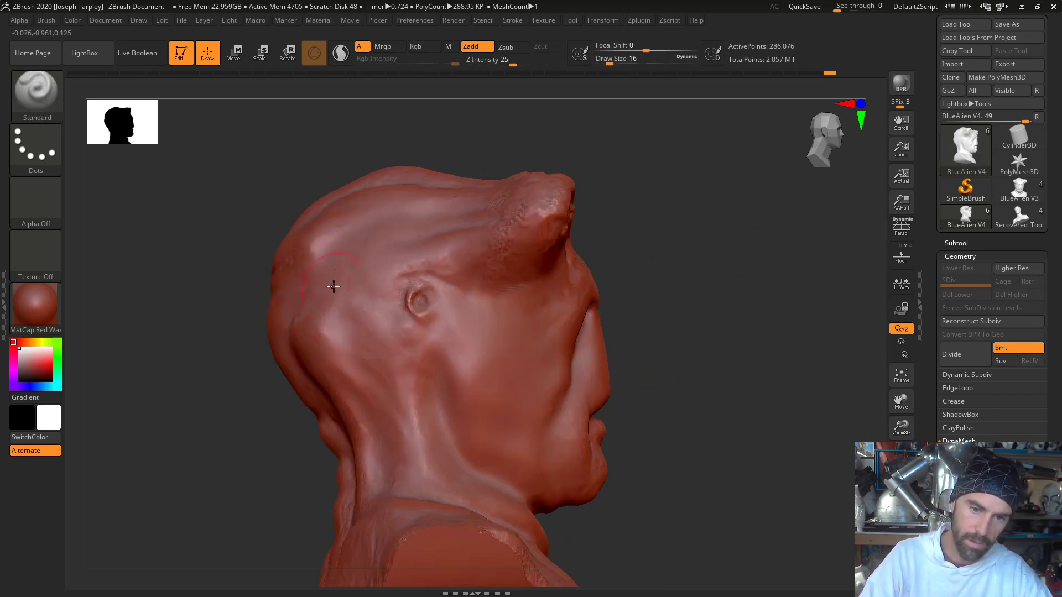
shift+drag(344, 360, 376, 475)
mouse_move(254, 492)
mouse_down()
mouse_move(479, 444)
mouse_move(414, 332)
mouse_up()
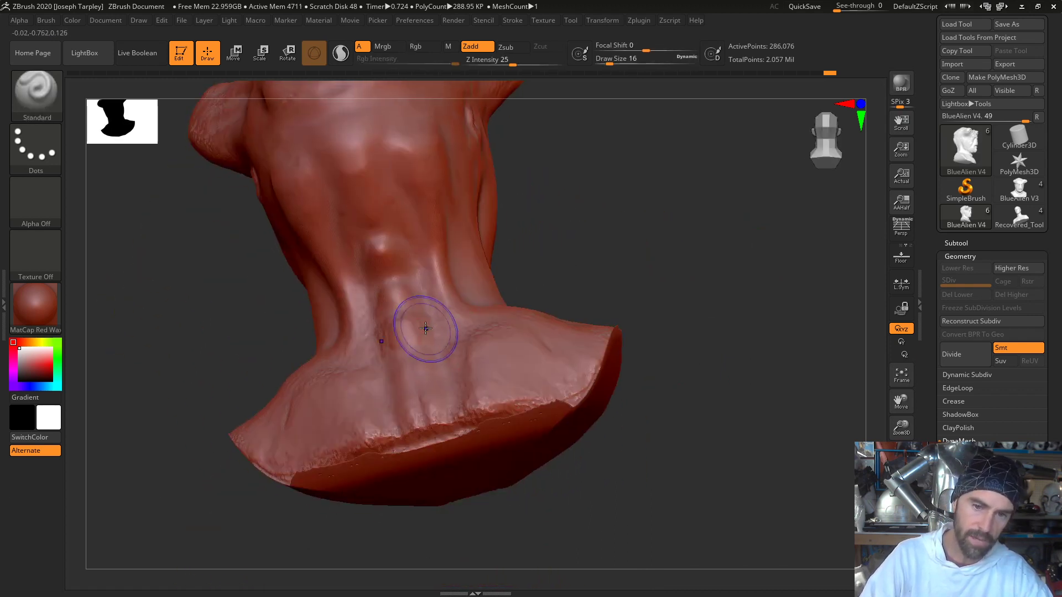
key(shift)
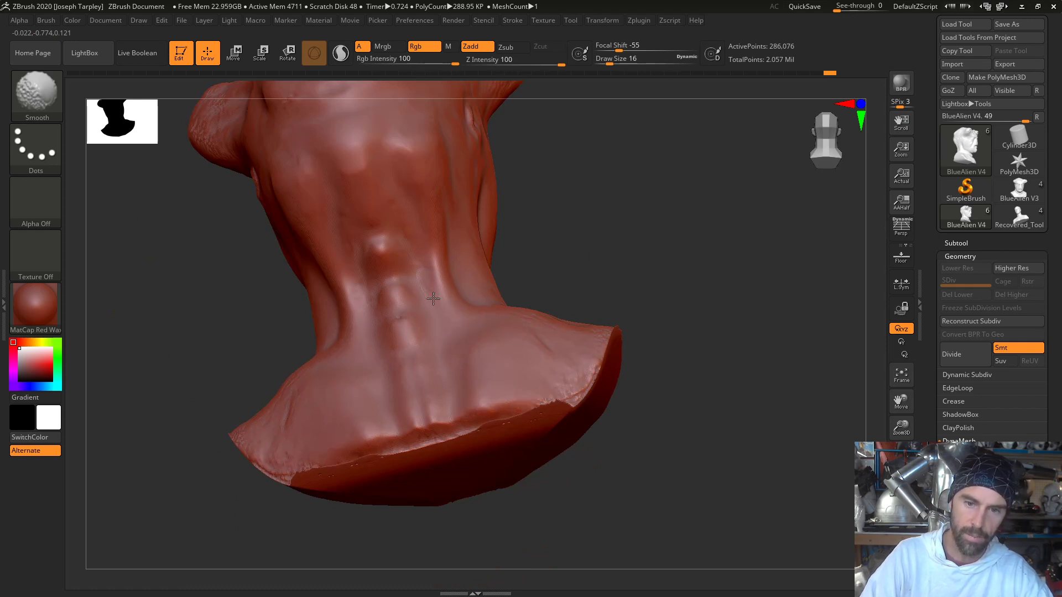
mouse_move(640, 261)
mouse_down()
mouse_move(680, 311)
mouse_move(583, 315)
mouse_move(669, 301)
mouse_move(666, 321)
mouse_move(620, 360)
mouse_up()
- Trim the jagged lower back edge of the bust with ClipCurve and hide stray edge geometry with SelectLasso
alt+drag(391, 440, 358, 564)
drag(332, 442, 381, 339)
mouse_move(387, 301)
ctrl+shift+mouse_down()
mouse_move(391, 375)
mouse_move(582, 431)
mouse_move(584, 415)
mouse_move(478, 466)
mouse_move(218, 298)
mouse_move(223, 243)
mouse_move(452, 360)
ctrl+shift+mouse_up()
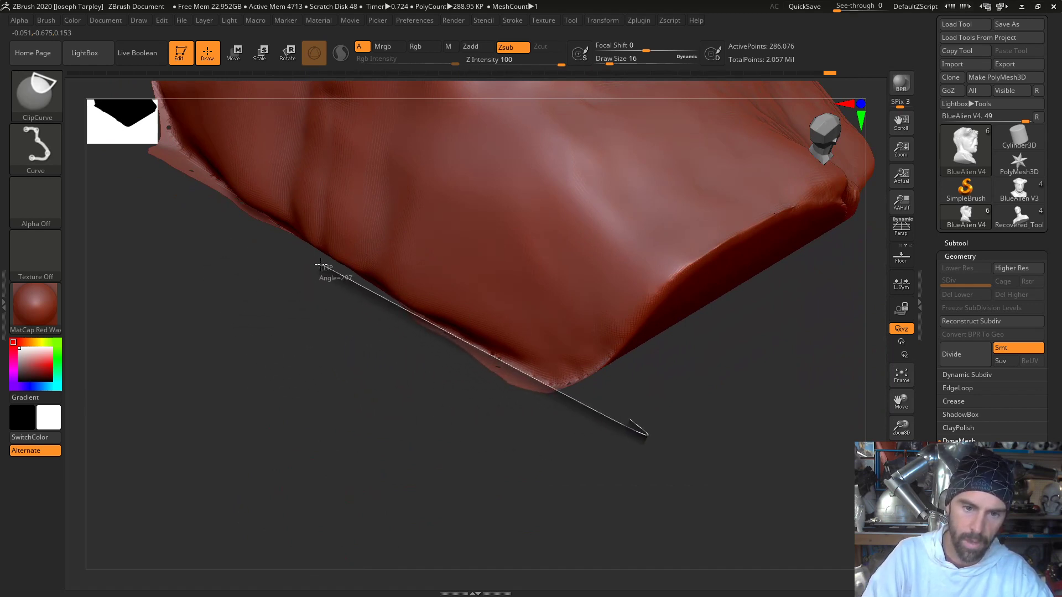
ctrl+shift+drag(319, 261, 310, 263)
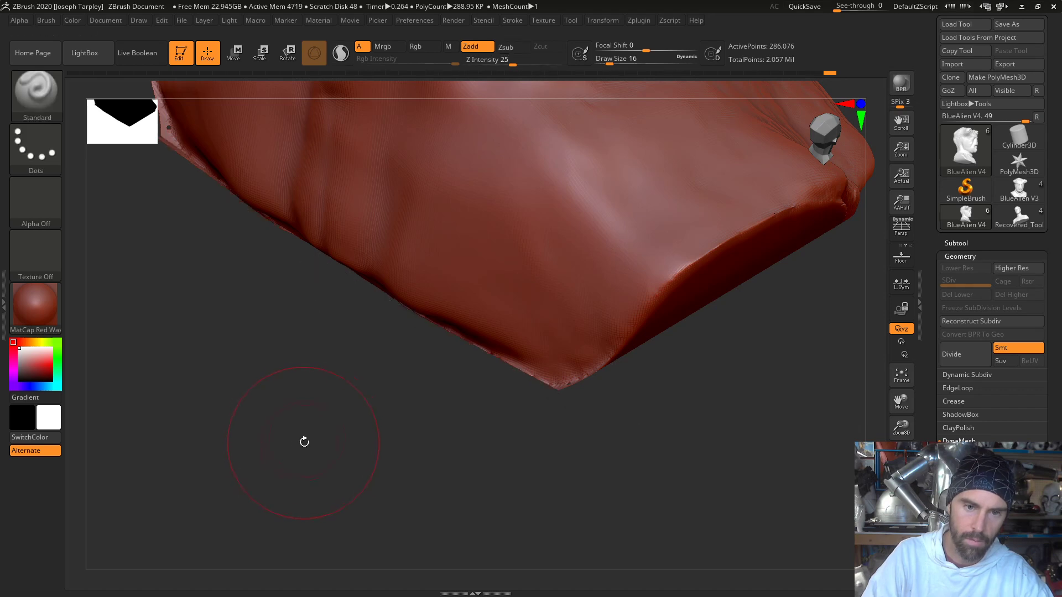
mouse_move(304, 441)
mouse_down()
mouse_move(343, 398)
mouse_move(611, 404)
mouse_move(635, 429)
mouse_move(611, 408)
mouse_move(424, 438)
mouse_move(424, 319)
mouse_move(451, 354)
mouse_up()
key(b)
key(s)
key(l)
mouse_move(441, 443)
mouse_down()
mouse_move(497, 398)
mouse_move(527, 452)
mouse_move(387, 438)
mouse_move(367, 448)
mouse_move(343, 358)
mouse_move(277, 343)
mouse_move(277, 365)
mouse_move(297, 360)
mouse_up()
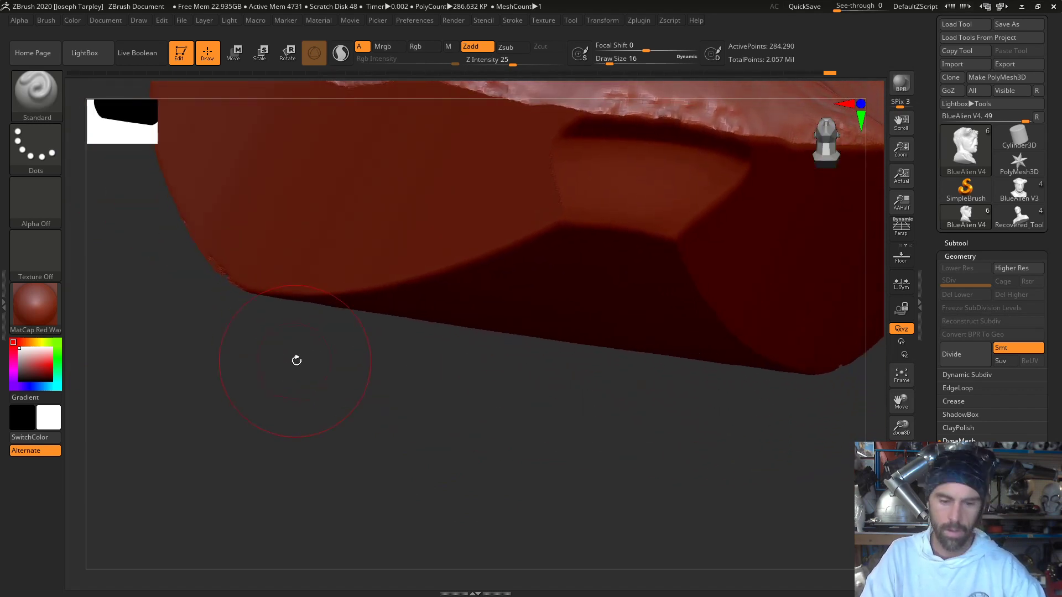
- Switch back to the Standard brush, set the draw size to 6, and smooth the ridges on top of the head
key(f)
mouse_move(635, 280)
mouse_down()
mouse_move(704, 287)
mouse_move(652, 230)
mouse_move(687, 246)
mouse_move(701, 475)
mouse_move(663, 581)
mouse_up()
key(b)
key(s)
key(t)
drag(675, 147, 642, 235)
key(space)
drag(574, 316, 609, 190)
shift+drag(520, 331, 511, 321)
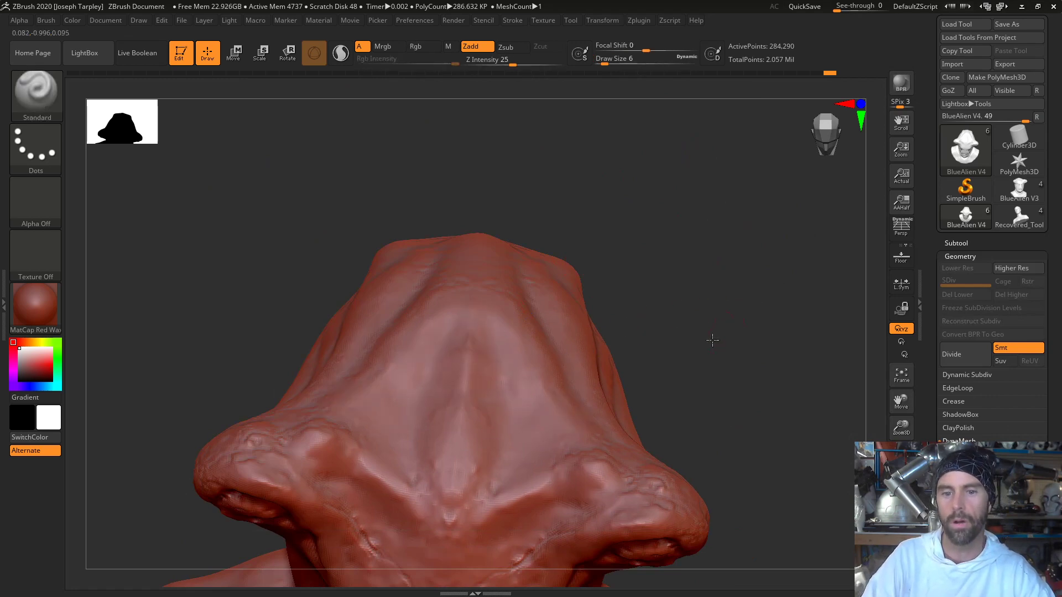
drag(711, 339, 713, 381)
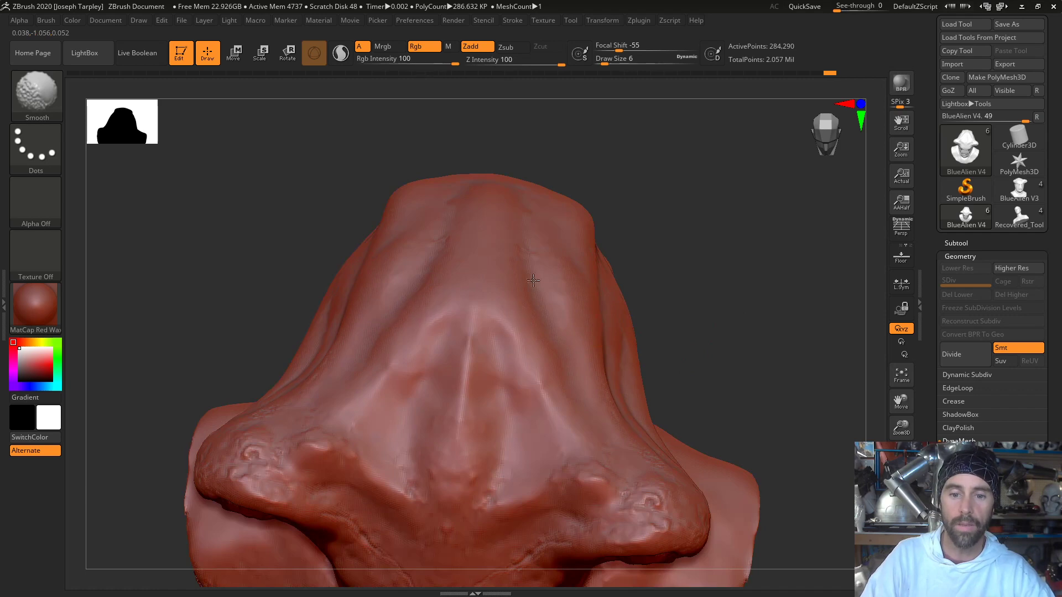
drag(697, 363, 669, 424)
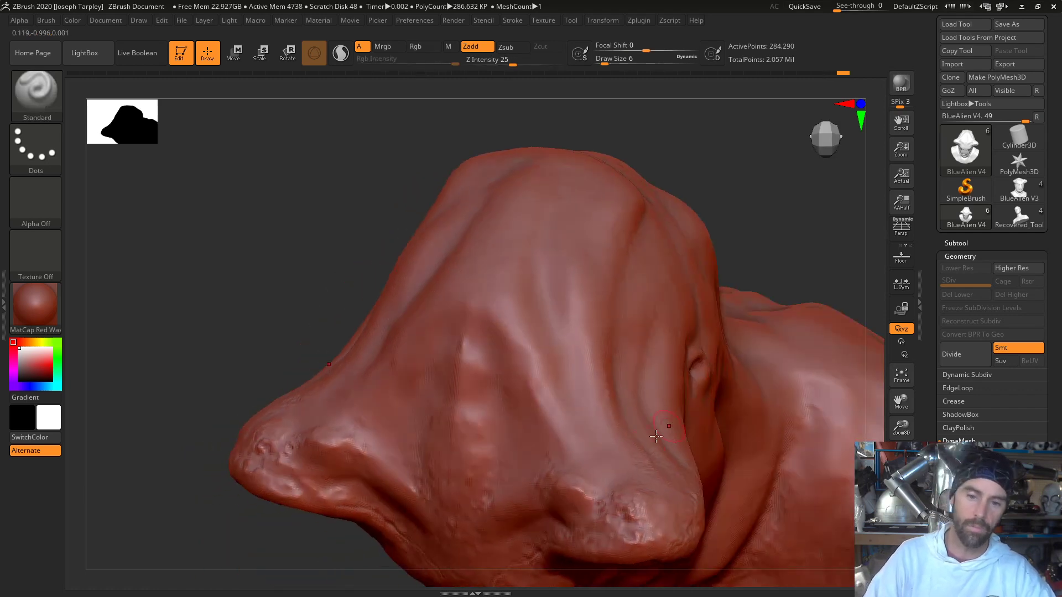
- Smooth the outer surfaces of the eye stalks, the forehead and the rough brow between the stalks
shift+drag(623, 468, 639, 460)
mouse_move(263, 317)
mouse_down()
mouse_move(219, 375)
mouse_move(273, 315)
mouse_up()
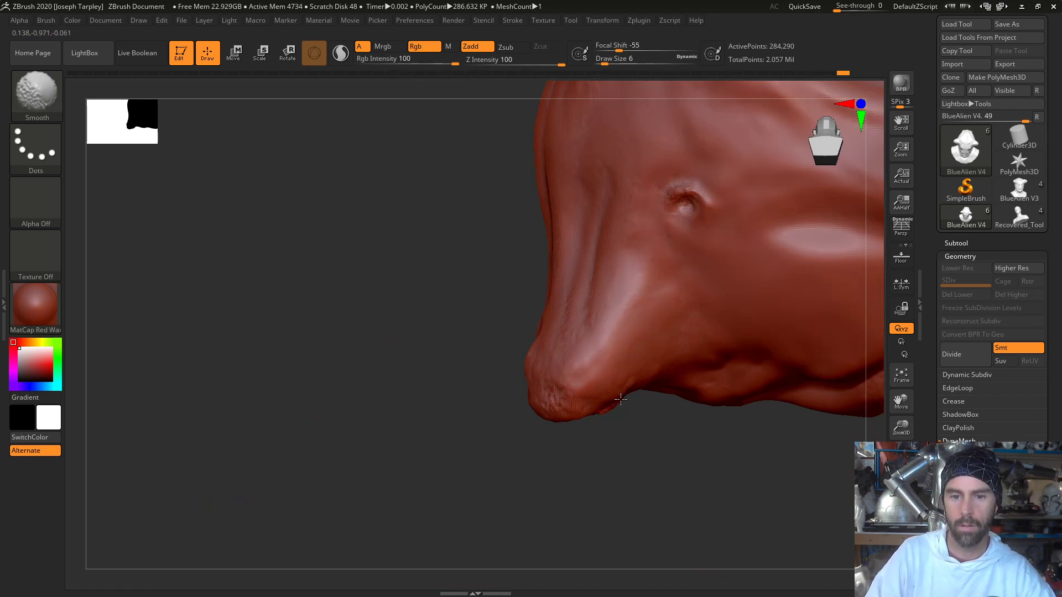
drag(620, 400, 504, 398)
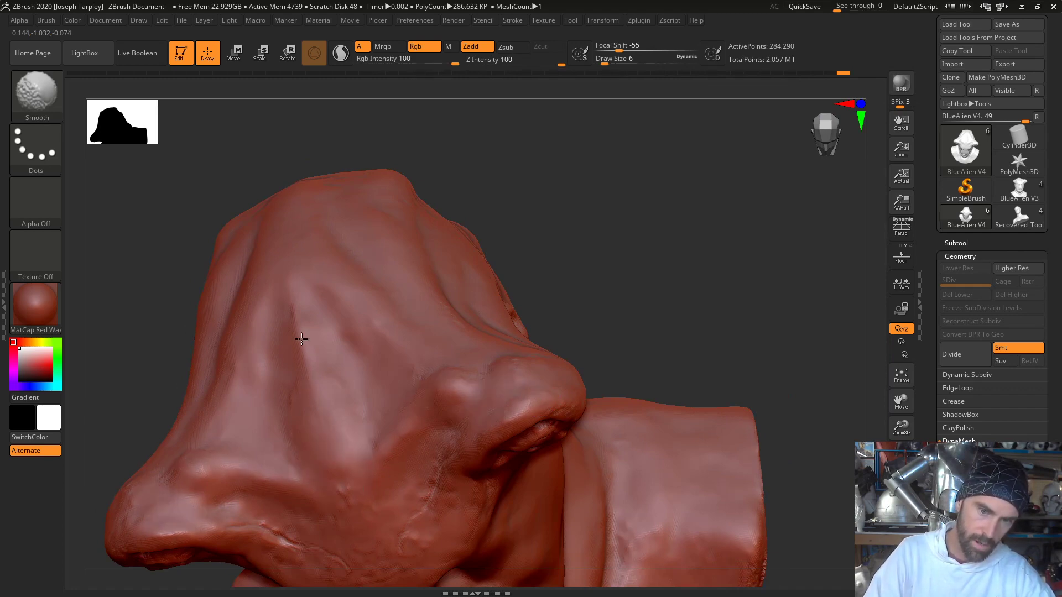
mouse_move(553, 296)
mouse_down()
mouse_move(682, 199)
mouse_move(654, 222)
mouse_move(636, 327)
mouse_up()
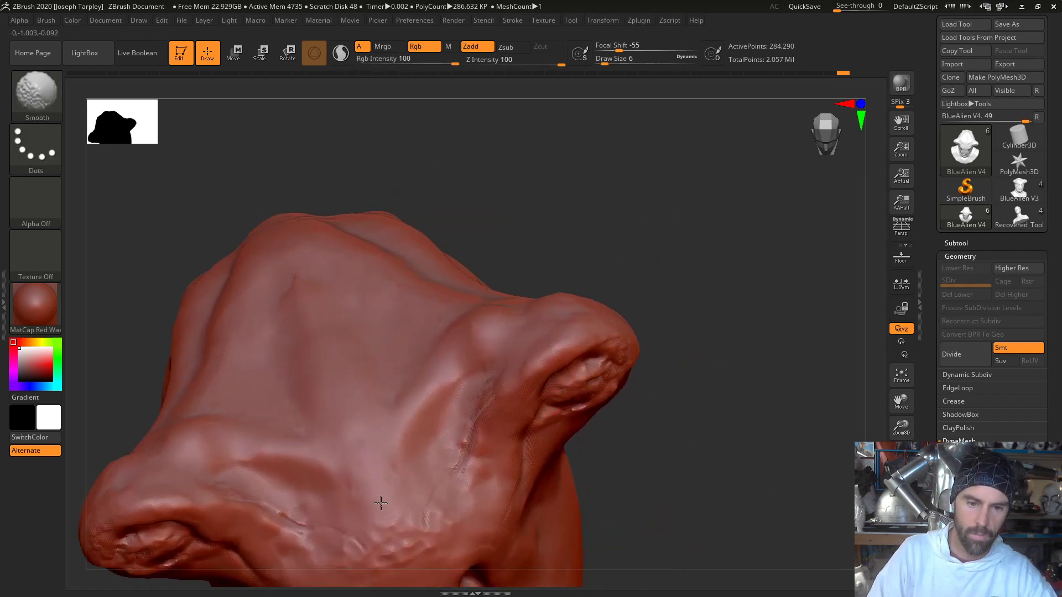
drag(703, 221, 724, 160)
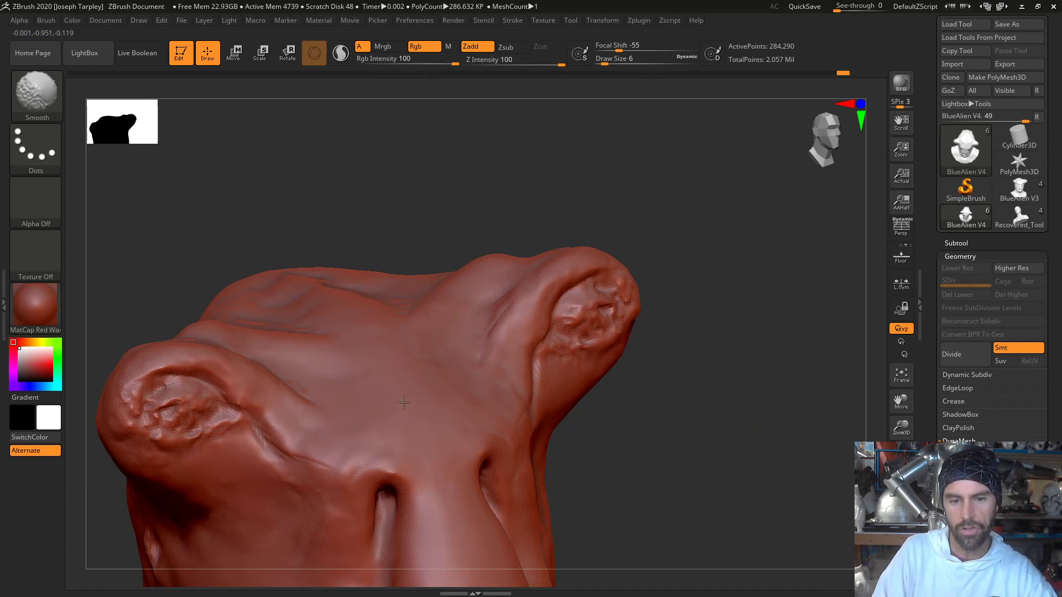
mouse_move(700, 359)
mouse_down()
mouse_move(699, 446)
mouse_move(695, 415)
mouse_move(778, 449)
mouse_move(740, 326)
mouse_move(744, 309)
mouse_move(747, 350)
mouse_move(789, 360)
mouse_move(780, 387)
mouse_up()
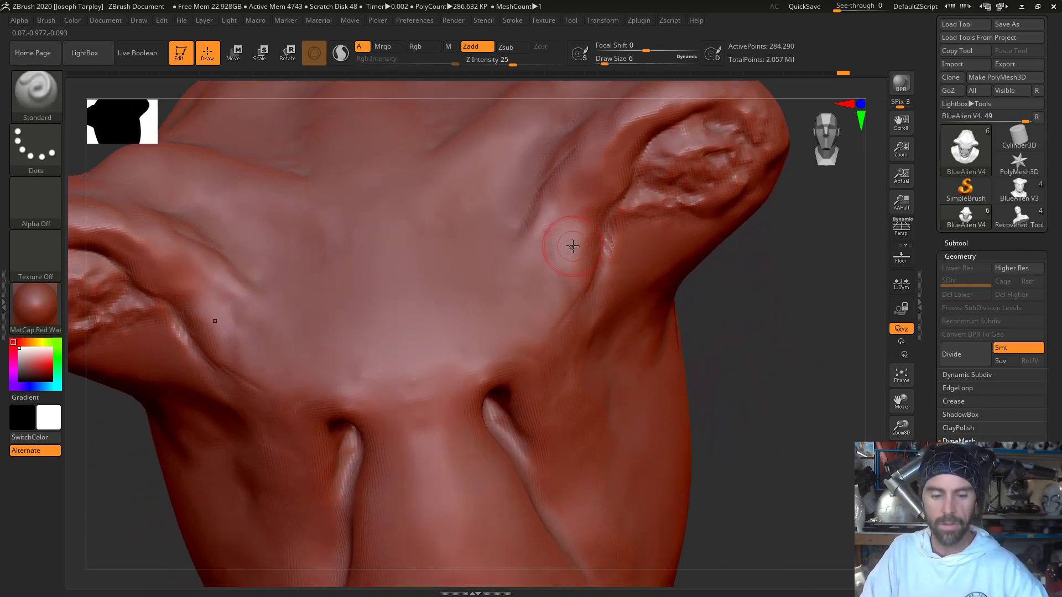
- Set the draw size to 5 and smooth the rough surface inside both eye sockets
key(b)
key(Escape)
key(space)
click(588, 265)
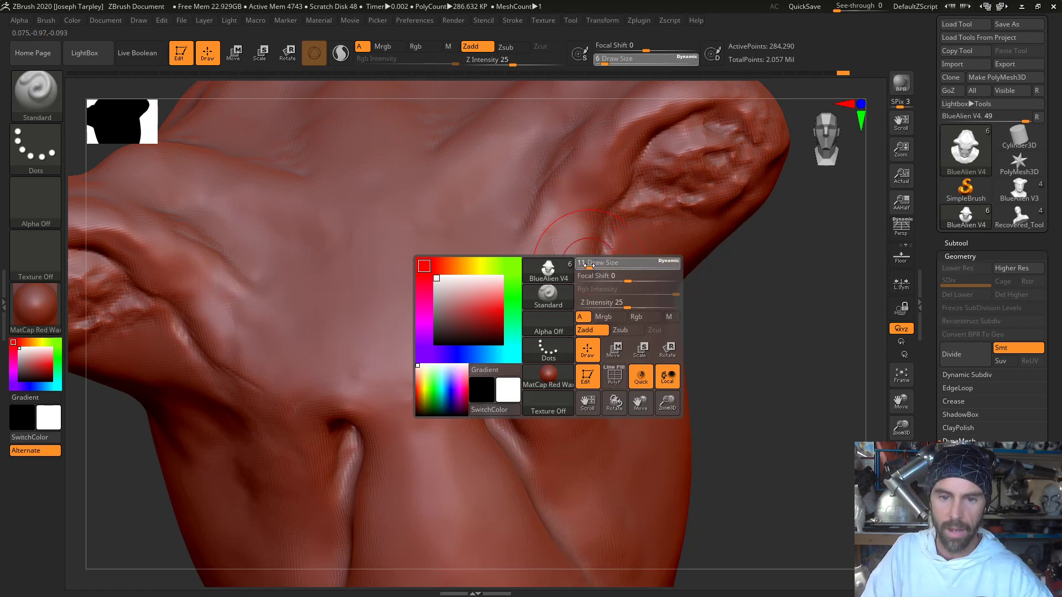
mouse_move(763, 269)
mouse_down()
mouse_move(758, 294)
mouse_move(750, 260)
mouse_up()
drag(818, 303, 853, 318)
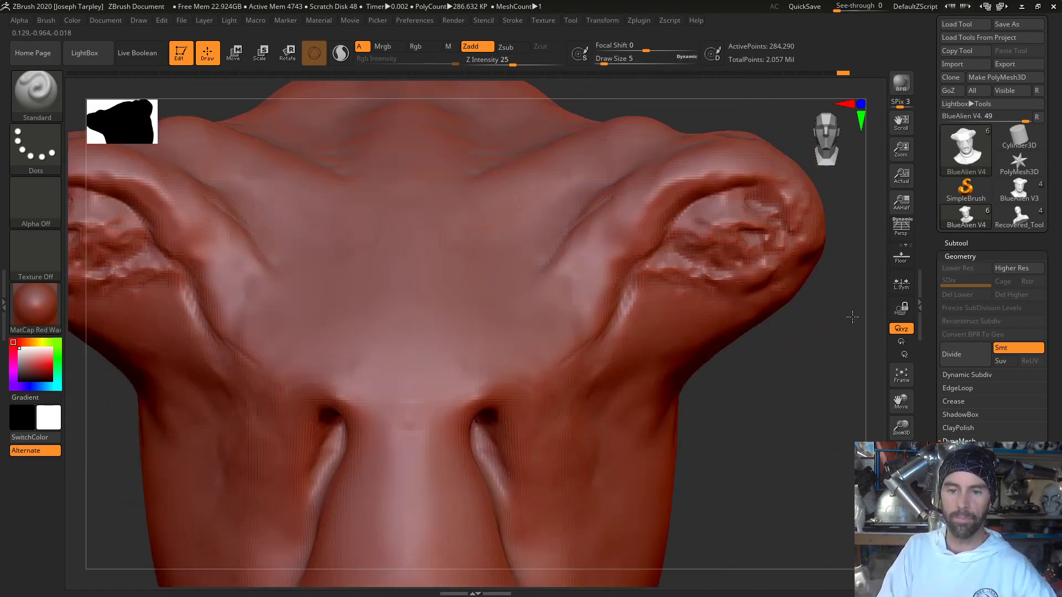
shift+drag(706, 237, 753, 209)
shift+drag(757, 213, 713, 226)
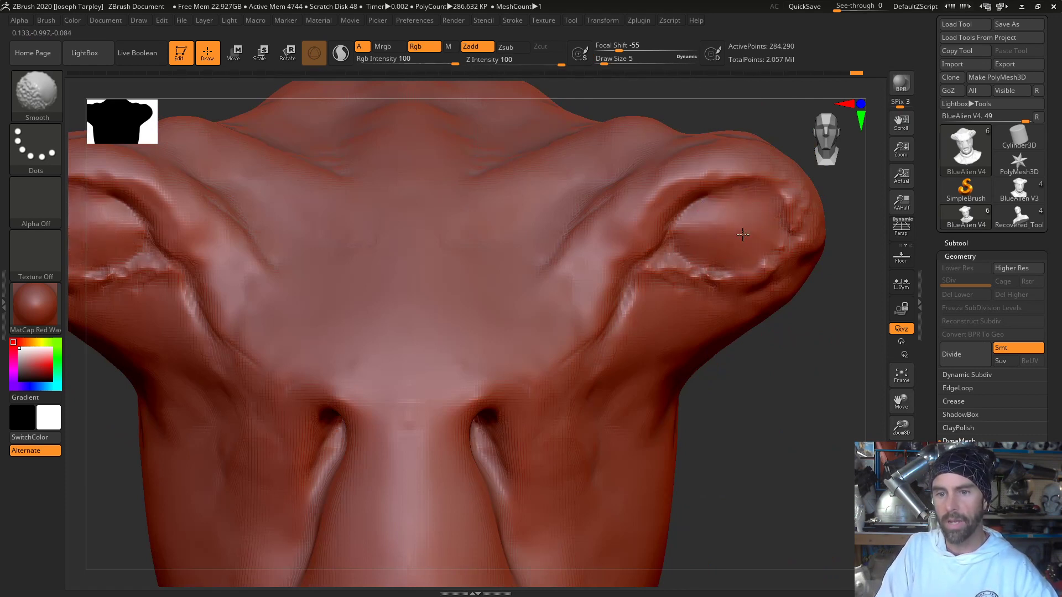
drag(819, 381, 825, 410)
shift+drag(714, 242, 691, 238)
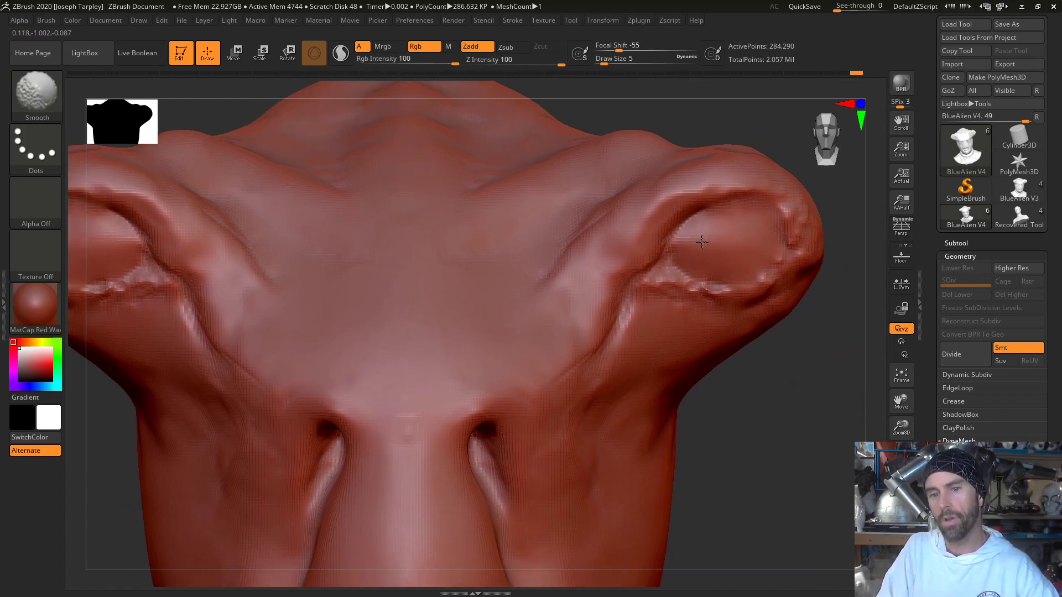
drag(803, 379, 763, 293)
key(f)
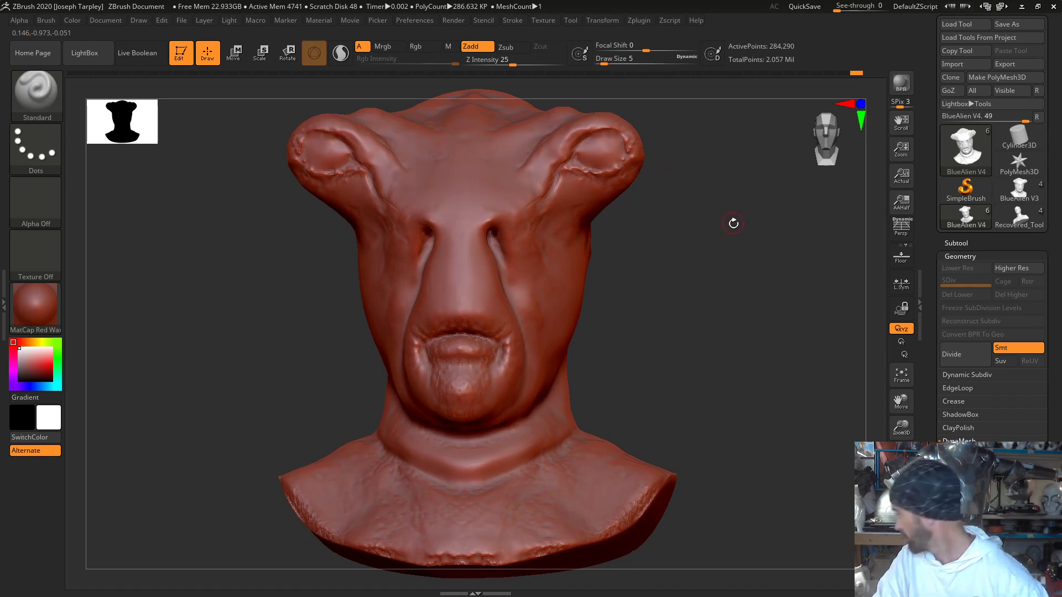
- Set the draw size to 1 and refine the lower rim of the eye sockets with the Smooth and Standard brushes
alt+drag(745, 236, 713, 583)
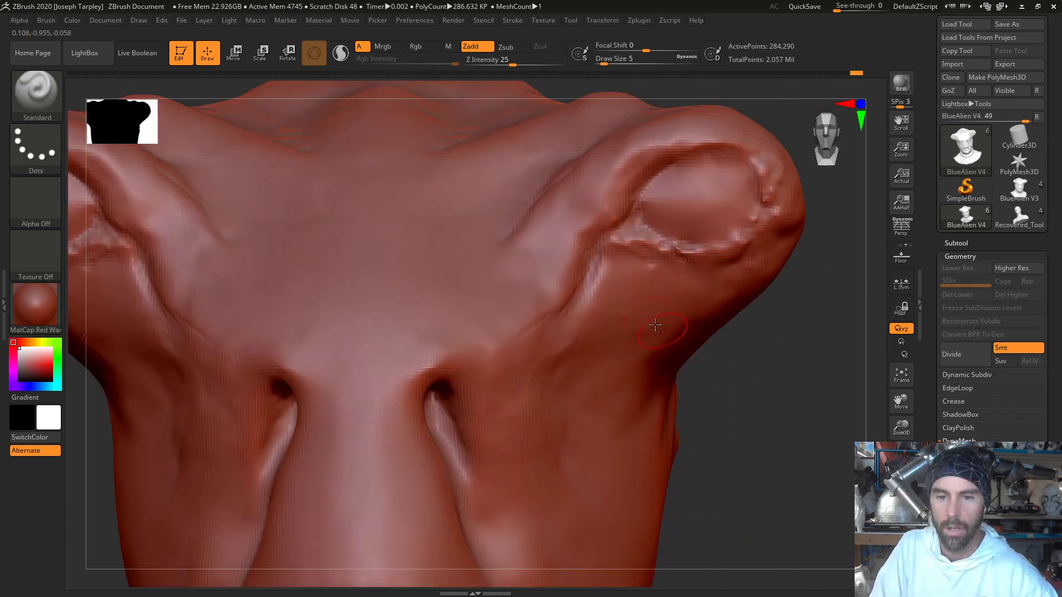
key(space)
drag(694, 262, 678, 254)
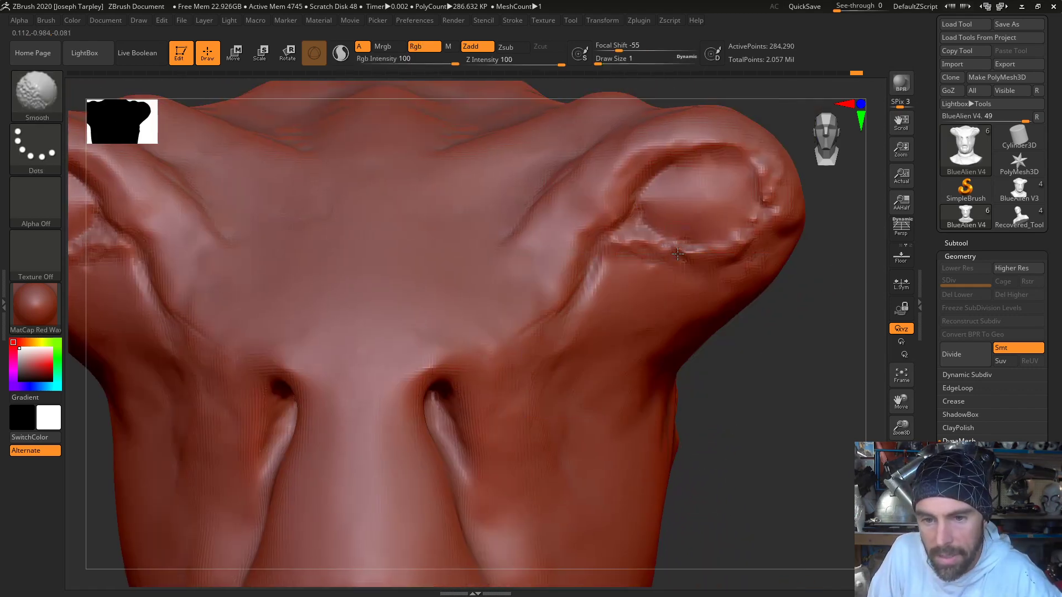
key(b)
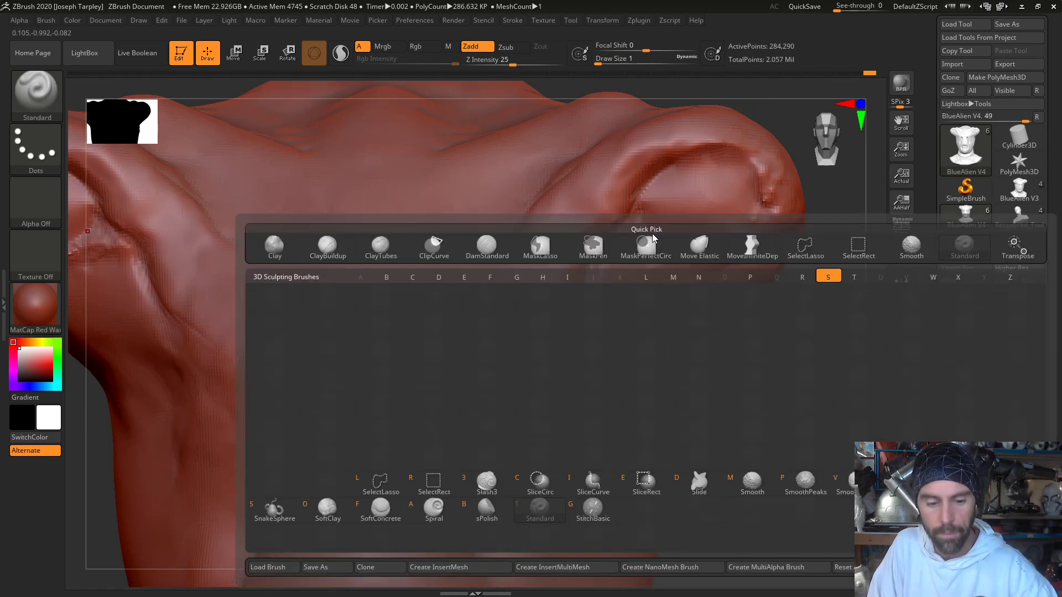
key(t)
drag(829, 264, 809, 262)
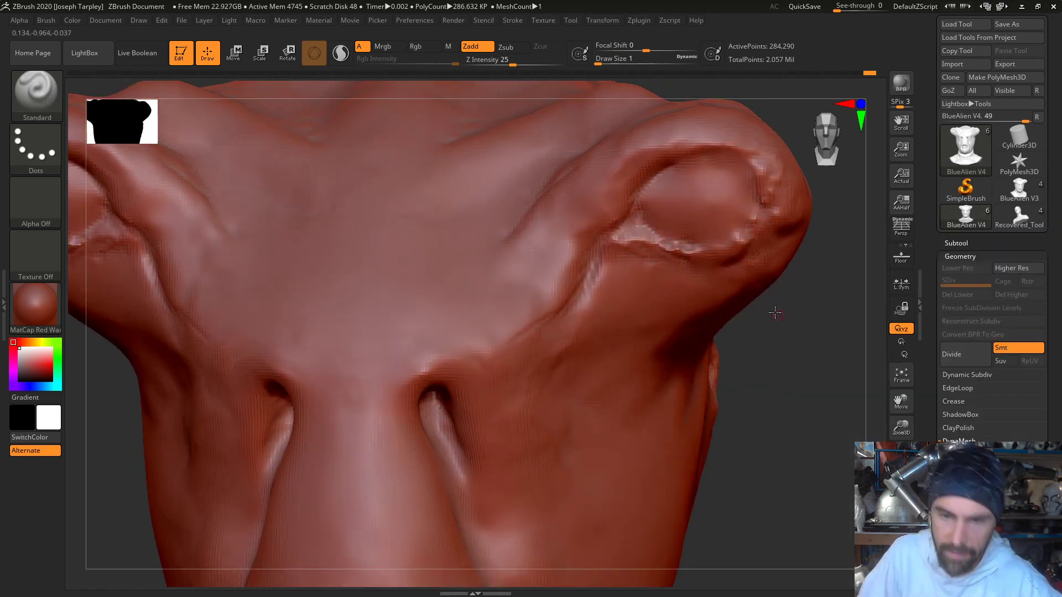
drag(775, 310, 707, 281)
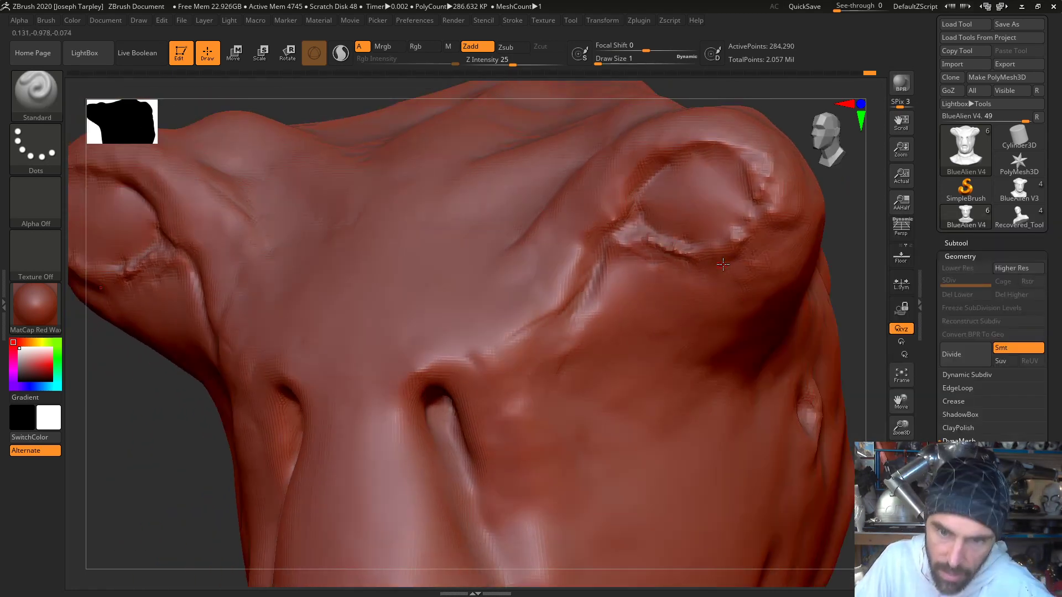
drag(855, 266, 873, 241)
- Try to remesh the bust with DynaMesh and unhide its hidden geometry
ctrl+drag(854, 247, 836, 230)
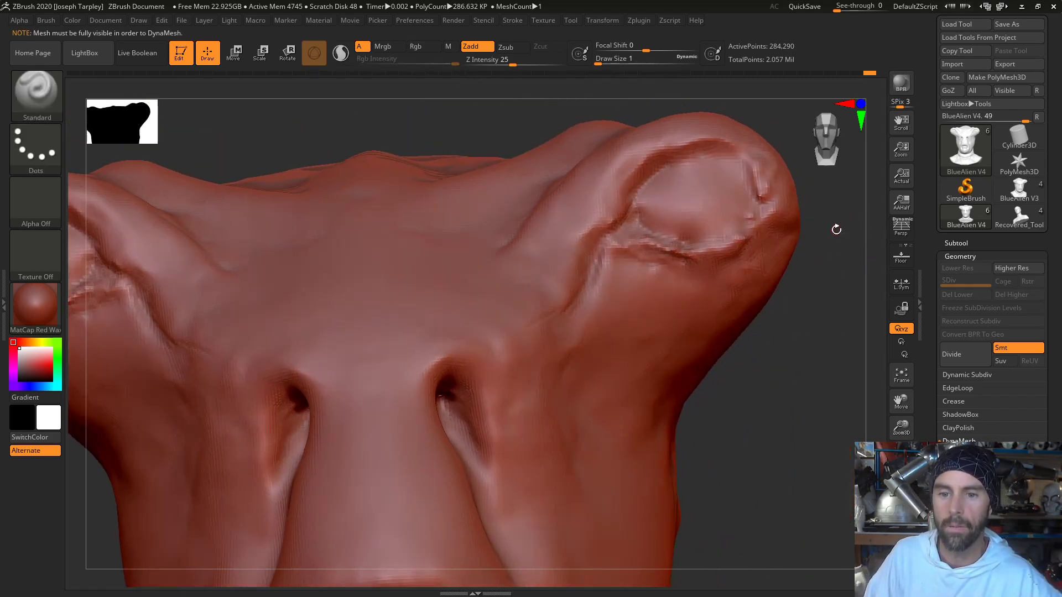
drag(840, 298, 850, 299)
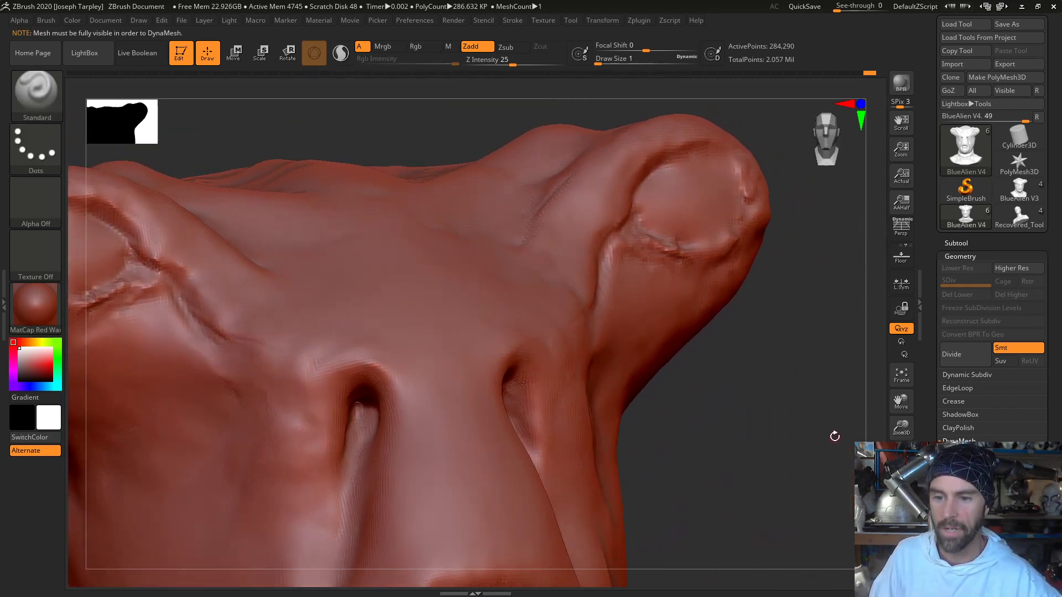
drag(834, 437, 795, 472)
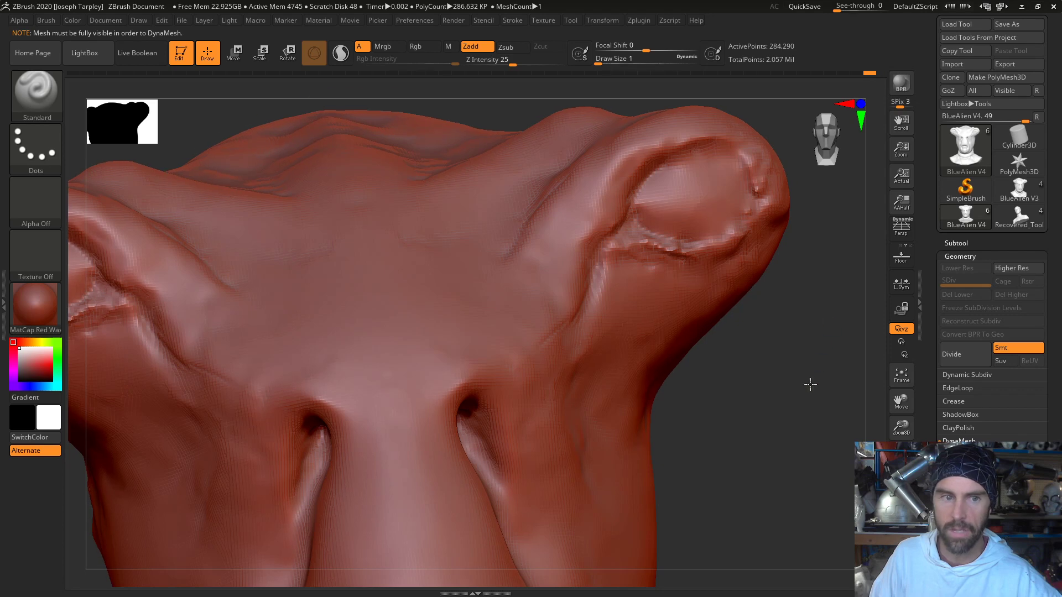
ctrl+shift+click(823, 409)
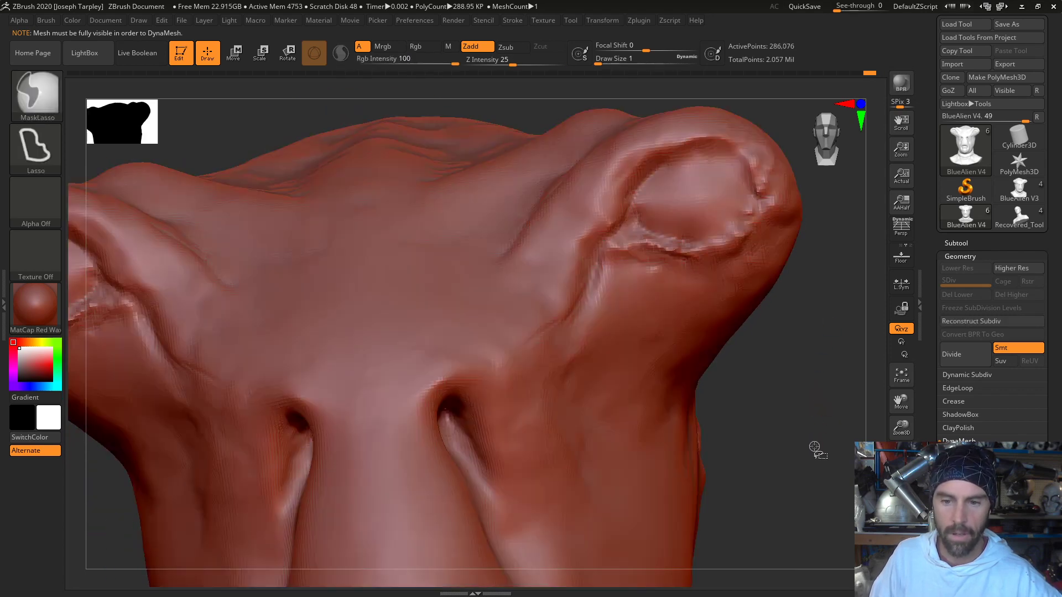
mouse_move(820, 413)
ctrl+shift+mouse_down()
mouse_move(829, 259)
mouse_move(845, 310)
mouse_move(829, 429)
mouse_move(835, 422)
ctrl+shift+mouse_up()
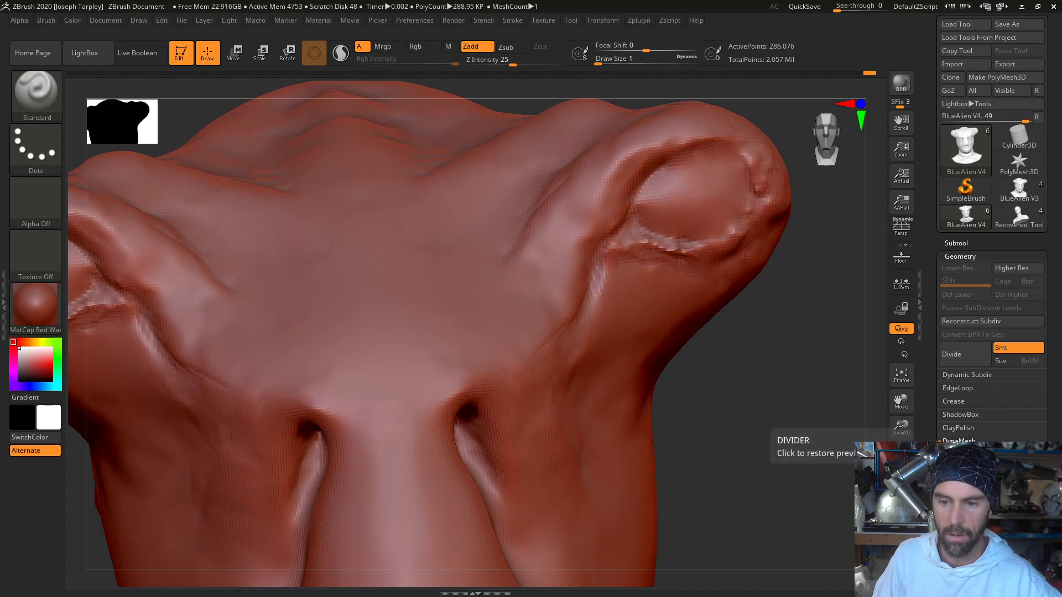
- Fill the outer lower rim of the eye sockets with ClayTubes at draw size 5 and remesh the bust with DynaMesh
key(space)
drag(727, 246, 740, 239)
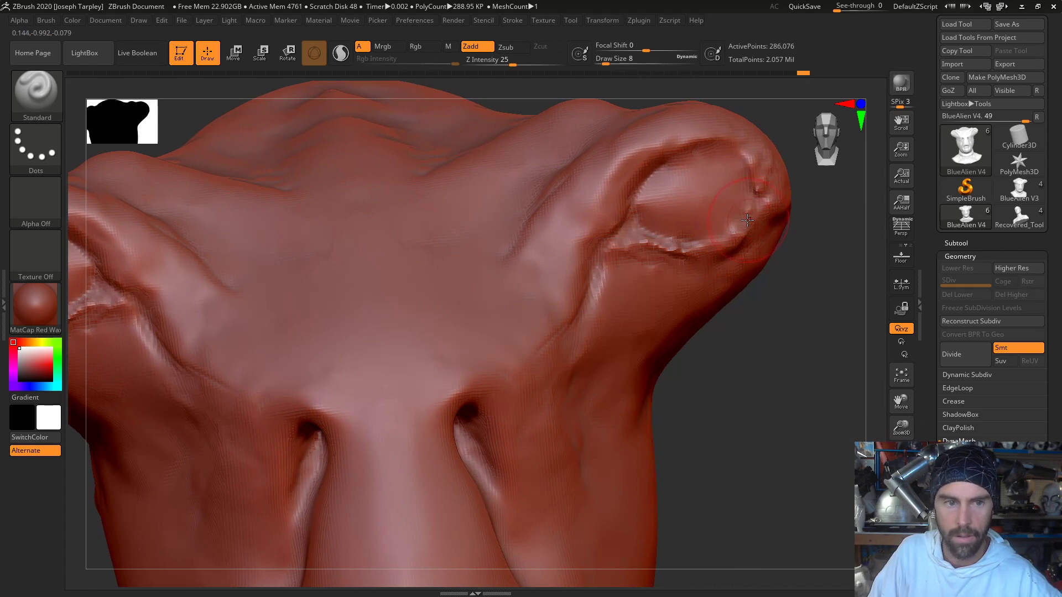
key(b)
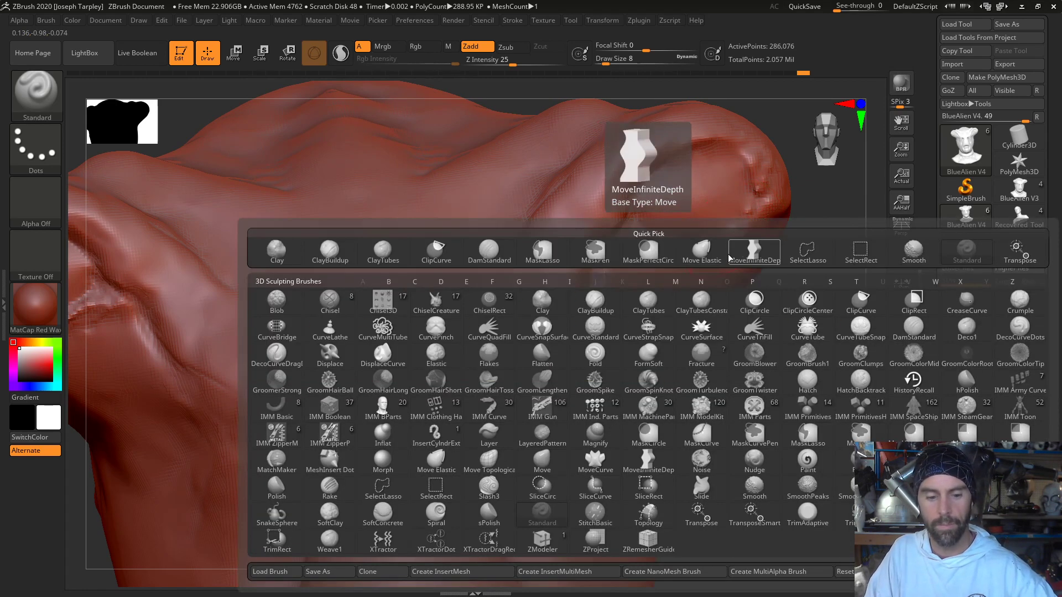
key(c)
key(t)
key(space)
drag(747, 239, 739, 237)
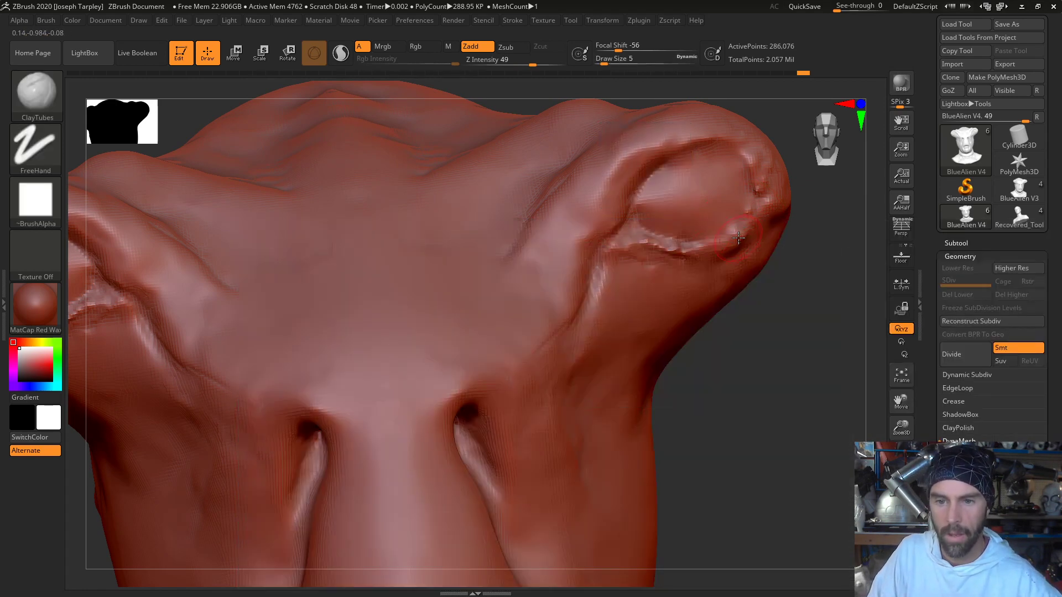
mouse_move(806, 360)
ctrl+mouse_down()
mouse_move(852, 212)
mouse_move(838, 221)
ctrl+mouse_up()
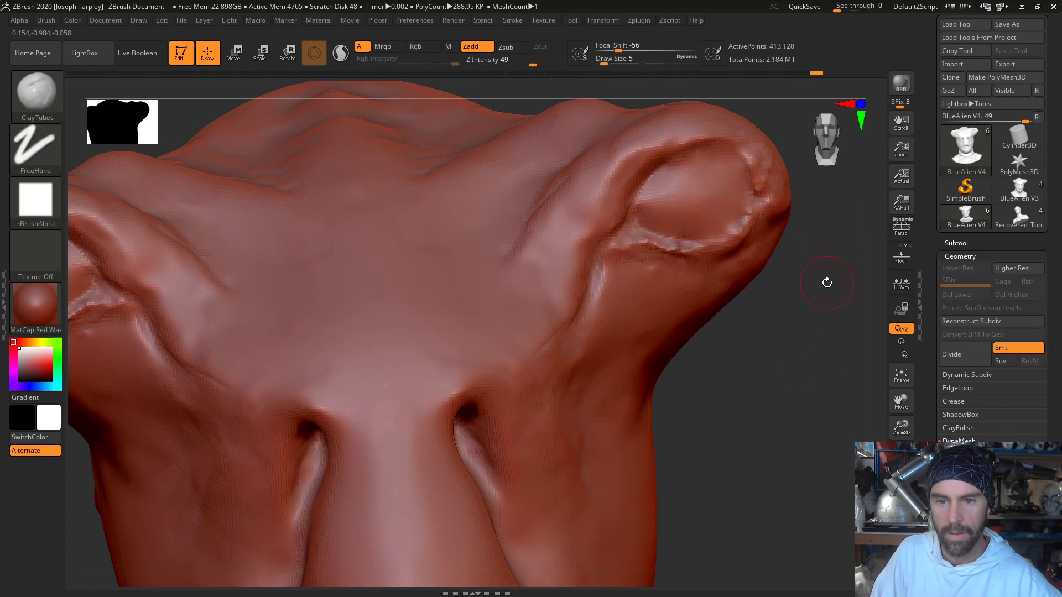
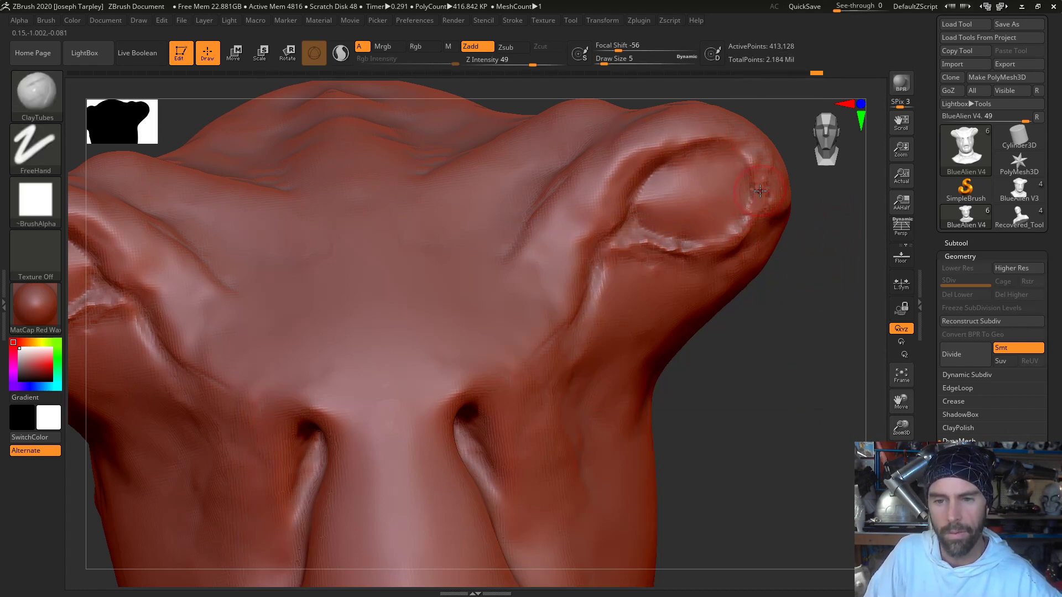
- Build up the outer lower rim of the eye sockets with ClayTubes at draw size 5
key(shift)
mouse_move(759, 344)
mouse_down()
mouse_move(770, 325)
mouse_move(756, 349)
mouse_up()
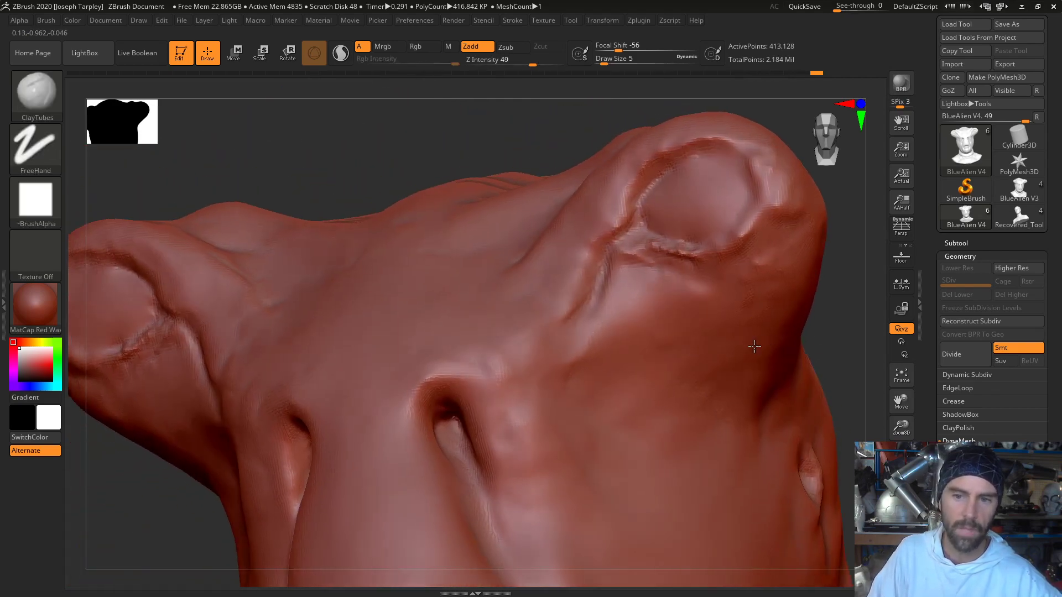
key(ctrl)
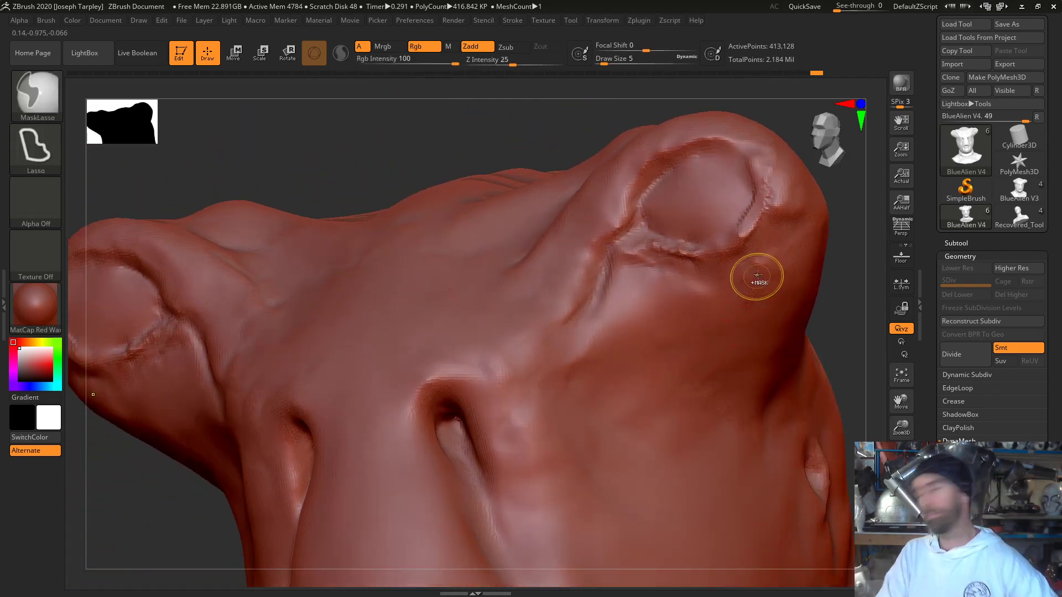
key(ctrl+shift+z)
mouse_move(752, 228)
shift+mouse_down()
mouse_move(769, 190)
mouse_move(733, 247)
shift+mouse_up()
mouse_move(854, 314)
mouse_down()
mouse_move(856, 327)
mouse_move(829, 356)
mouse_move(821, 348)
mouse_move(818, 367)
mouse_move(746, 271)
mouse_move(765, 337)
mouse_move(761, 391)
mouse_move(746, 364)
mouse_move(803, 355)
mouse_move(572, 285)
mouse_up()
key(ctrl)
key(f)
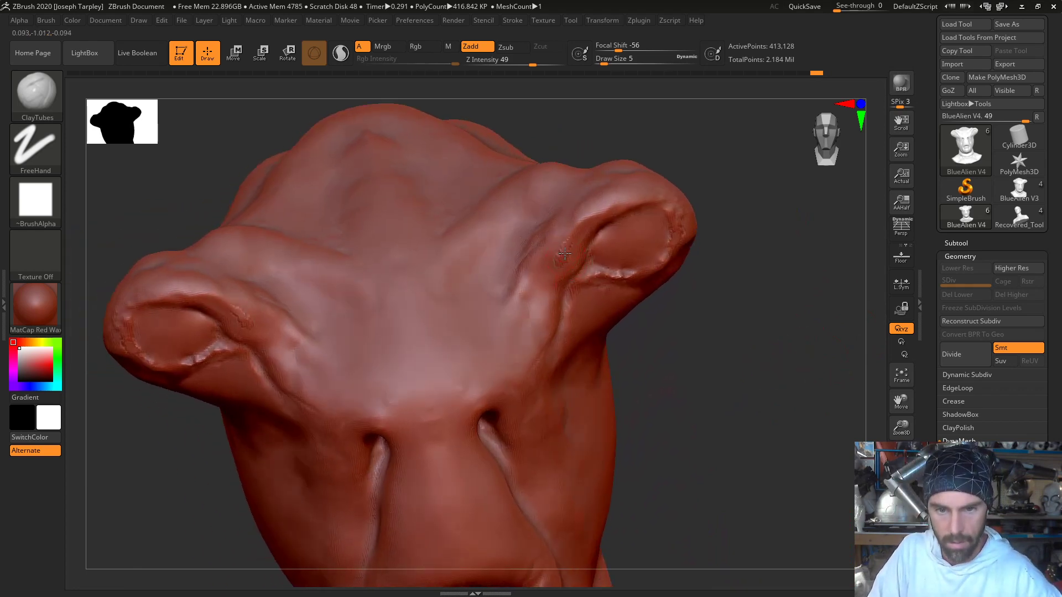
- Build up the ridges running from the eye stalks to the nostril slits with ClayTubes and smooth them
key(shift)
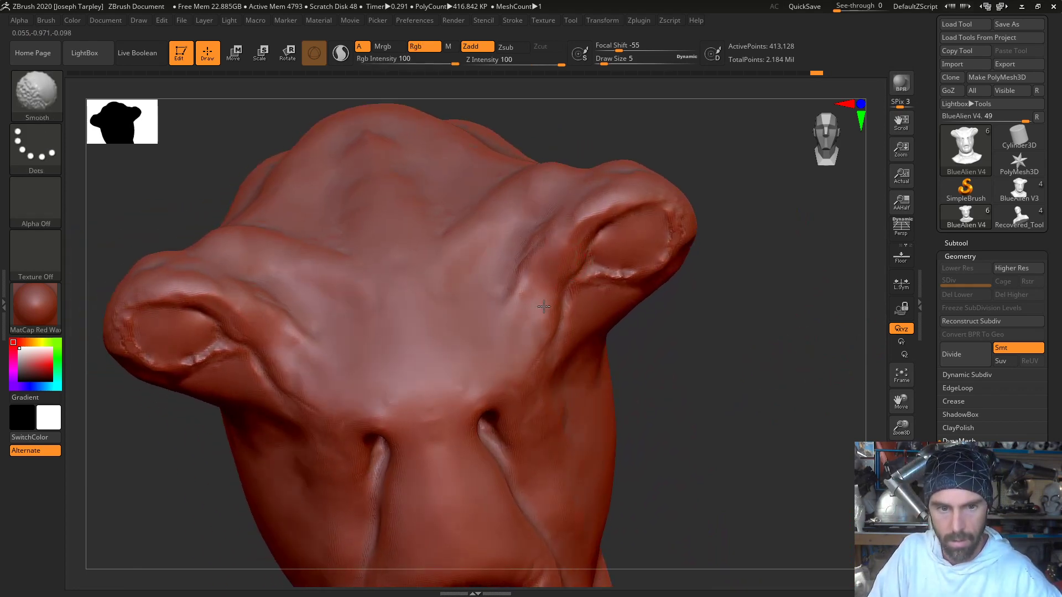
shift+drag(543, 306, 535, 310)
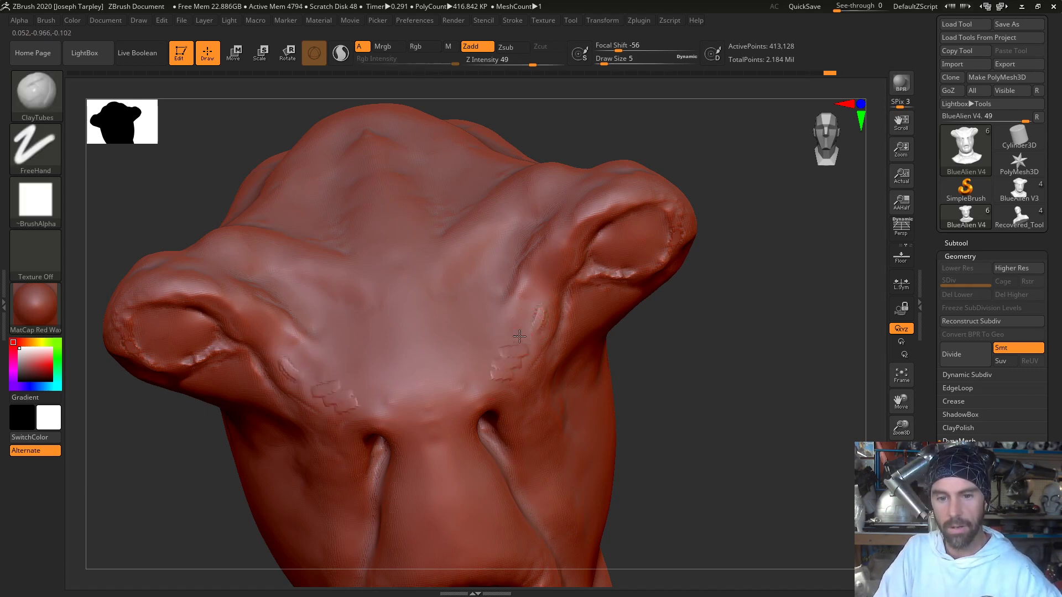
mouse_move(514, 353)
mouse_down()
mouse_move(505, 370)
mouse_move(536, 315)
mouse_move(536, 287)
mouse_up()
key(shift)
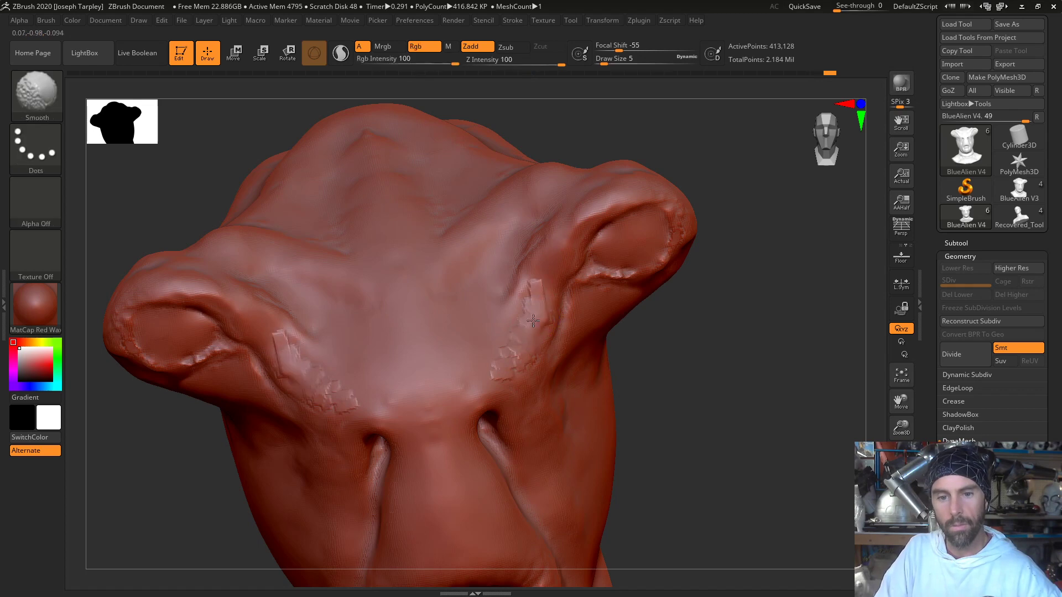
drag(500, 371, 546, 313)
shift+drag(552, 271, 526, 335)
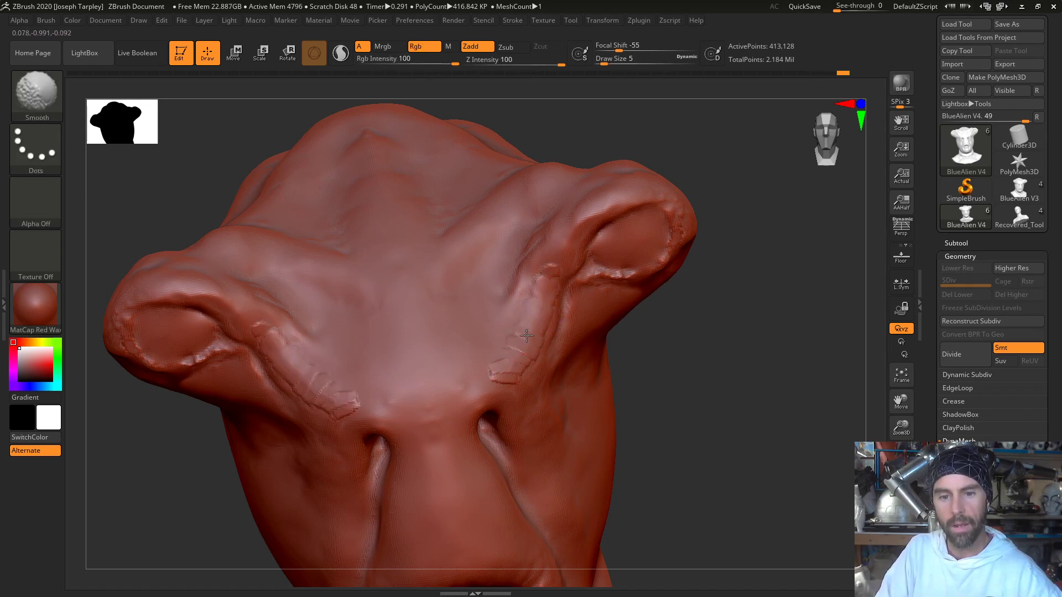
- Add short ClayTubes folds across the brow on both sides of the centre and smooth them into the surface
mouse_move(720, 393)
mouse_down()
mouse_move(714, 398)
mouse_move(723, 372)
mouse_move(732, 384)
mouse_move(720, 375)
mouse_up()
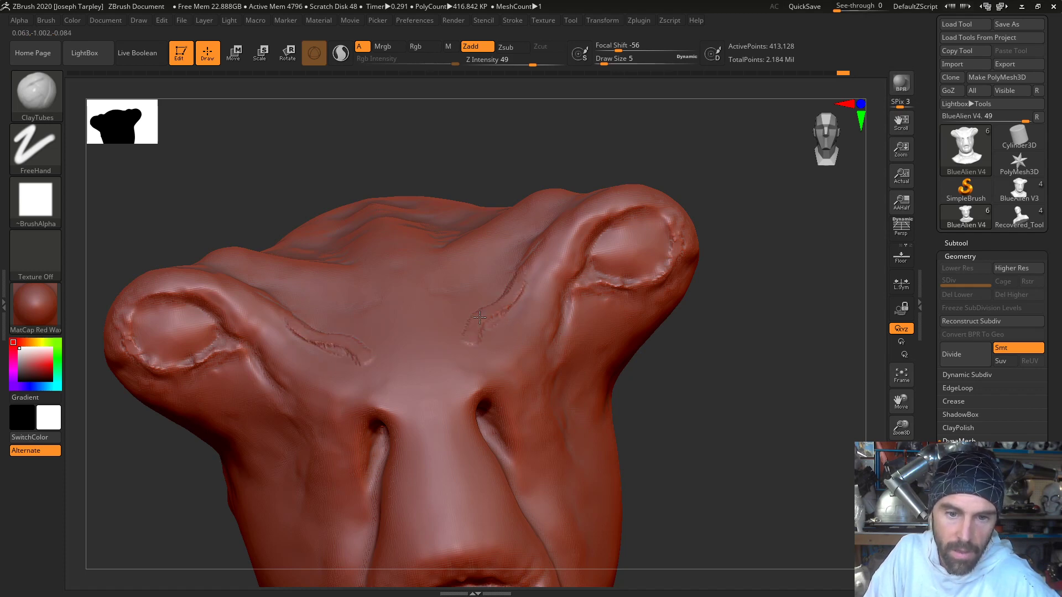
key(shift)
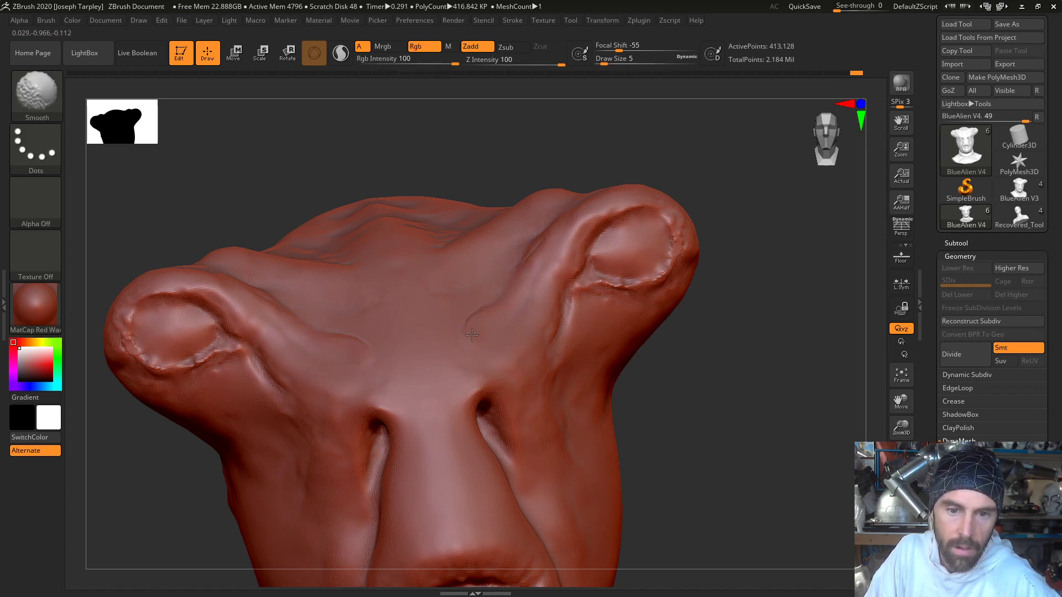
drag(713, 338, 701, 376)
key(shift)
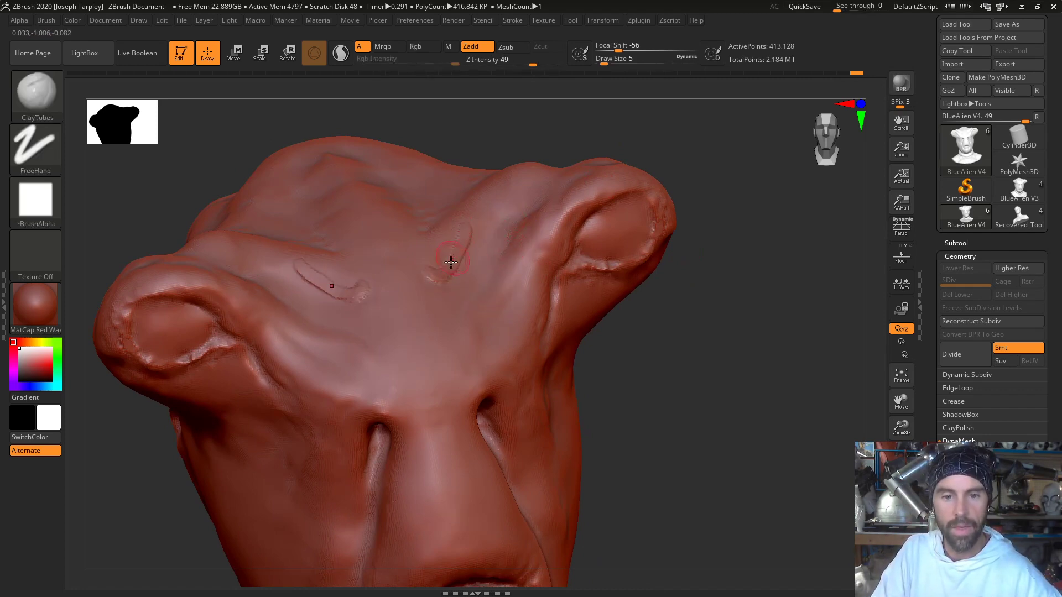
key(shift)
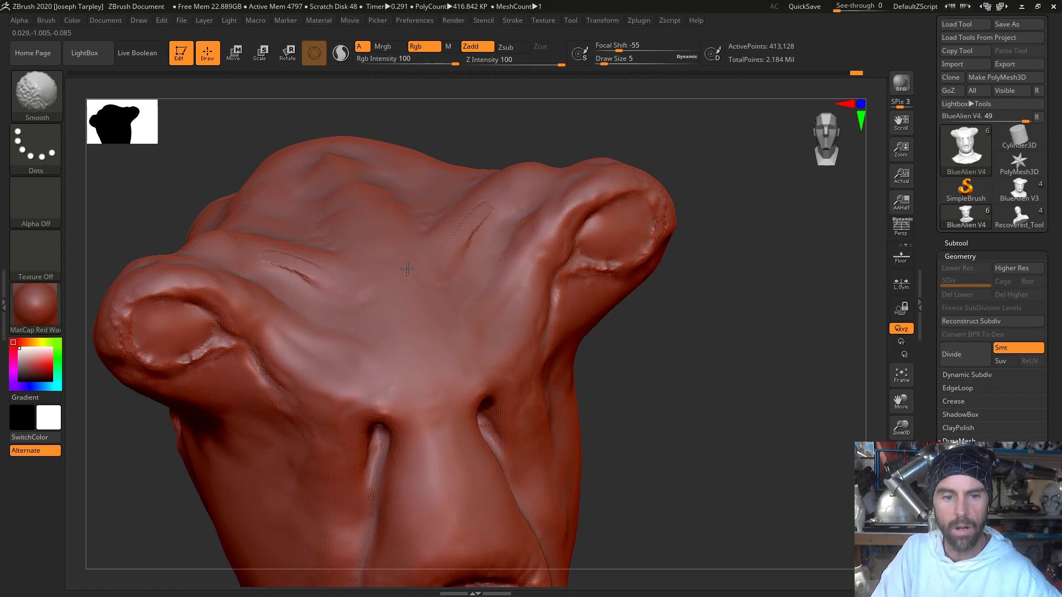
- Thicken the folds where the eye stalks meet the forehead with ClayTubes and smooth them
mouse_move(506, 122)
mouse_down()
mouse_move(517, 109)
mouse_move(516, 133)
mouse_up()
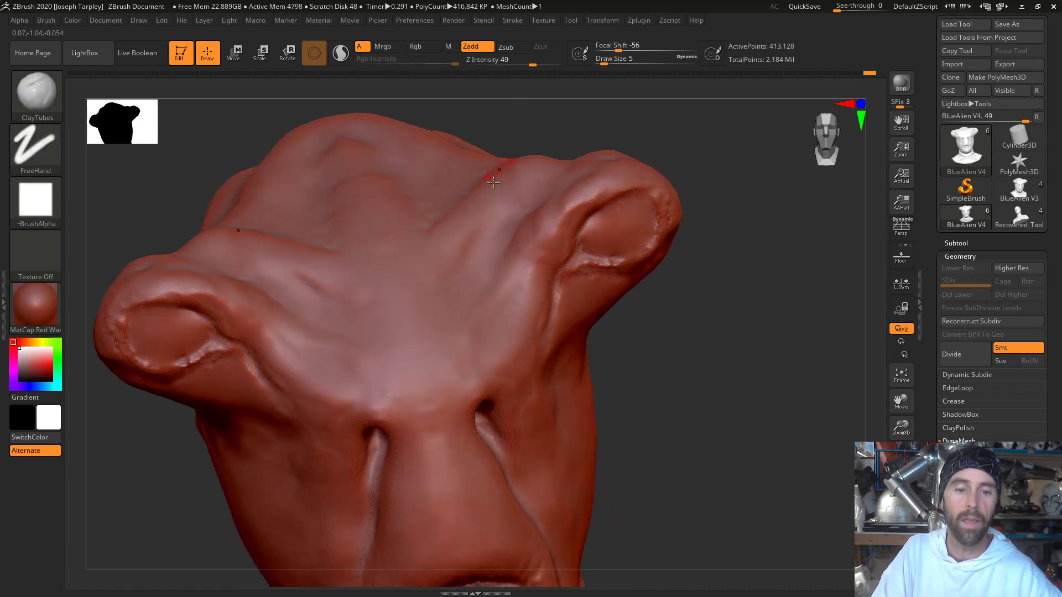
key(shift)
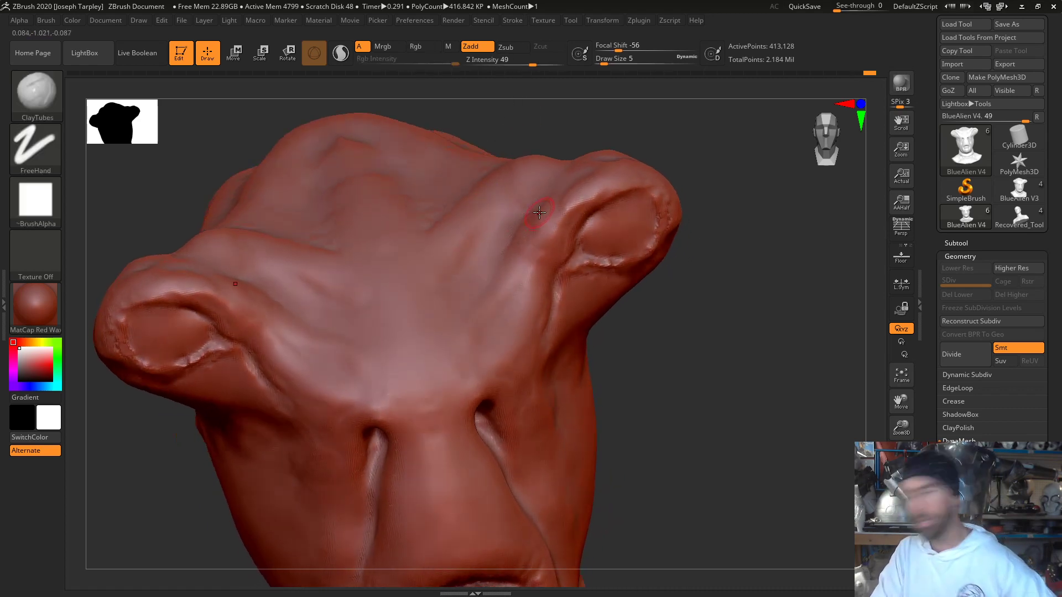
mouse_move(525, 210)
mouse_down()
mouse_move(461, 281)
mouse_move(478, 232)
mouse_up()
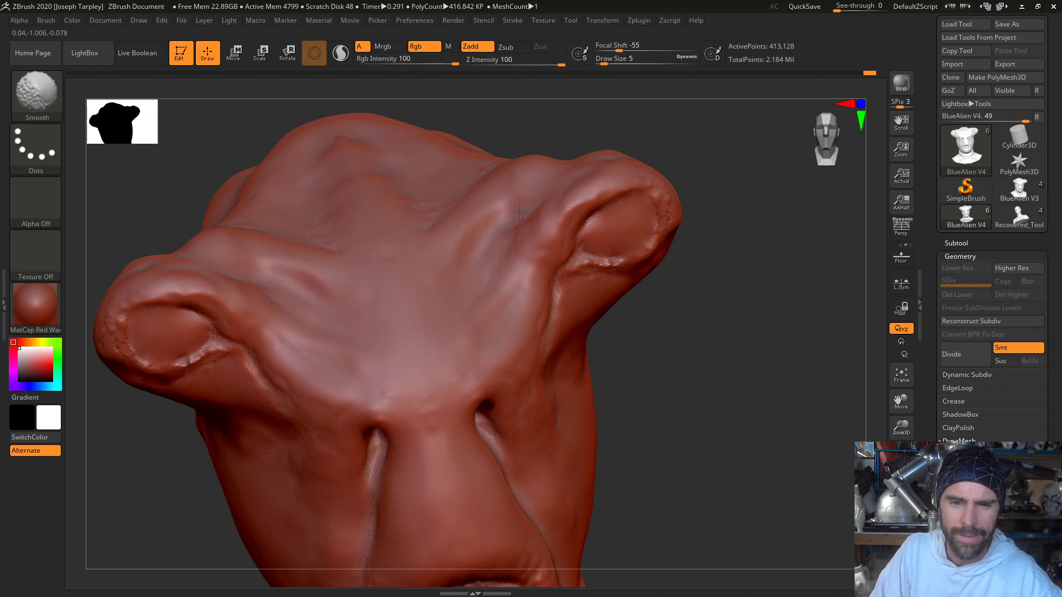
drag(525, 130, 550, 152)
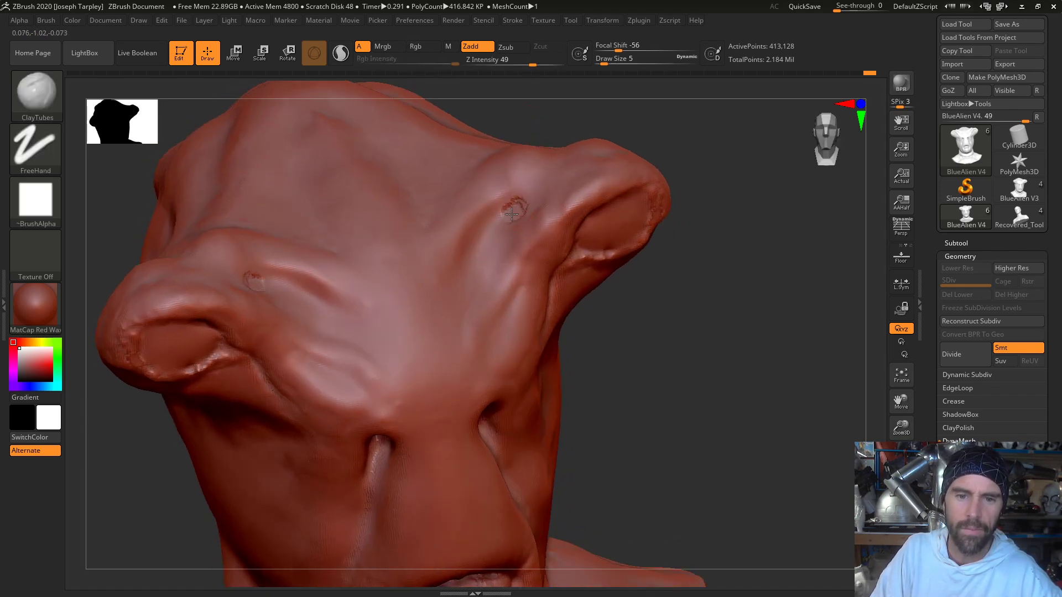
mouse_move(511, 214)
mouse_down()
mouse_move(484, 227)
mouse_move(493, 213)
mouse_up()
- Build an oval bulge in the centre of the forehead with ClayTubes at draw size 18 and smooth it
drag(693, 314, 652, 228)
mouse_move(365, 160)
mouse_down()
mouse_move(387, 185)
mouse_move(401, 266)
mouse_move(370, 189)
mouse_move(388, 272)
mouse_move(362, 202)
mouse_move(379, 248)
mouse_move(352, 226)
mouse_up()
key(s)
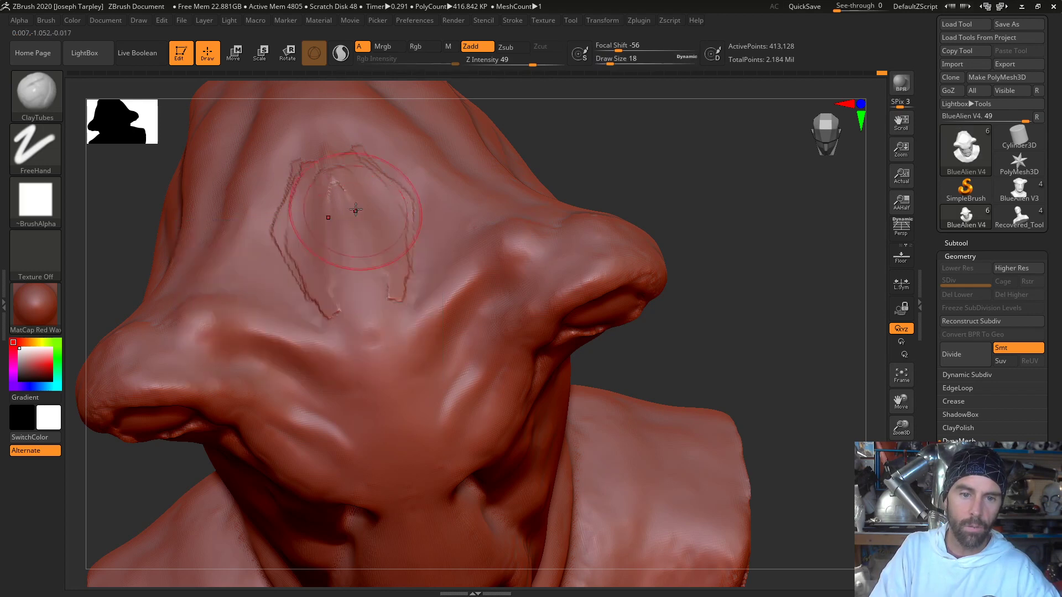
mouse_move(350, 177)
mouse_down()
mouse_move(389, 215)
mouse_move(387, 277)
mouse_move(367, 272)
mouse_up()
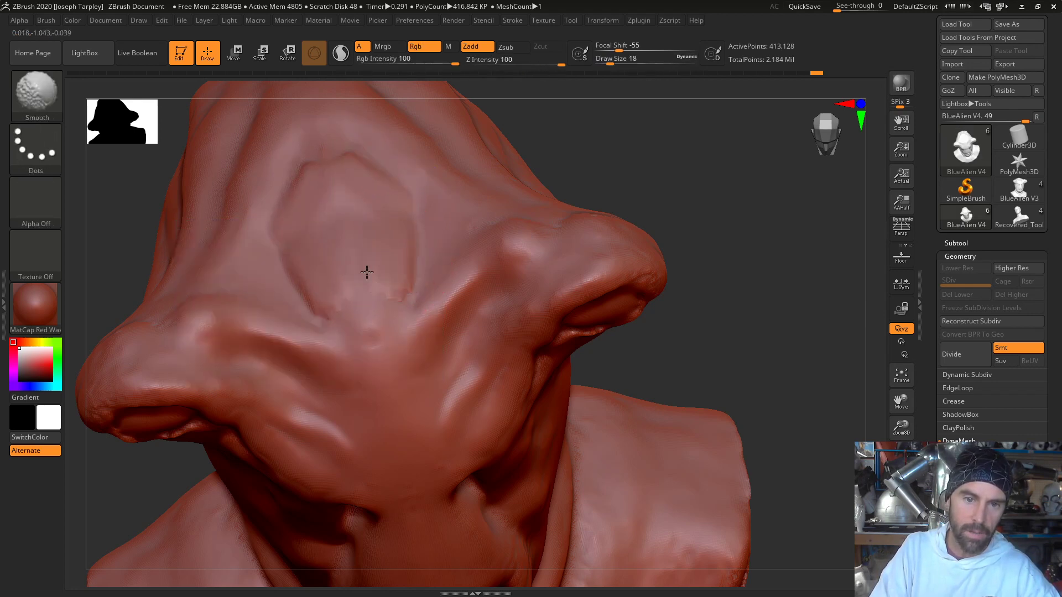
mouse_move(320, 190)
shift+mouse_down()
mouse_move(316, 212)
mouse_move(369, 249)
shift+mouse_up()
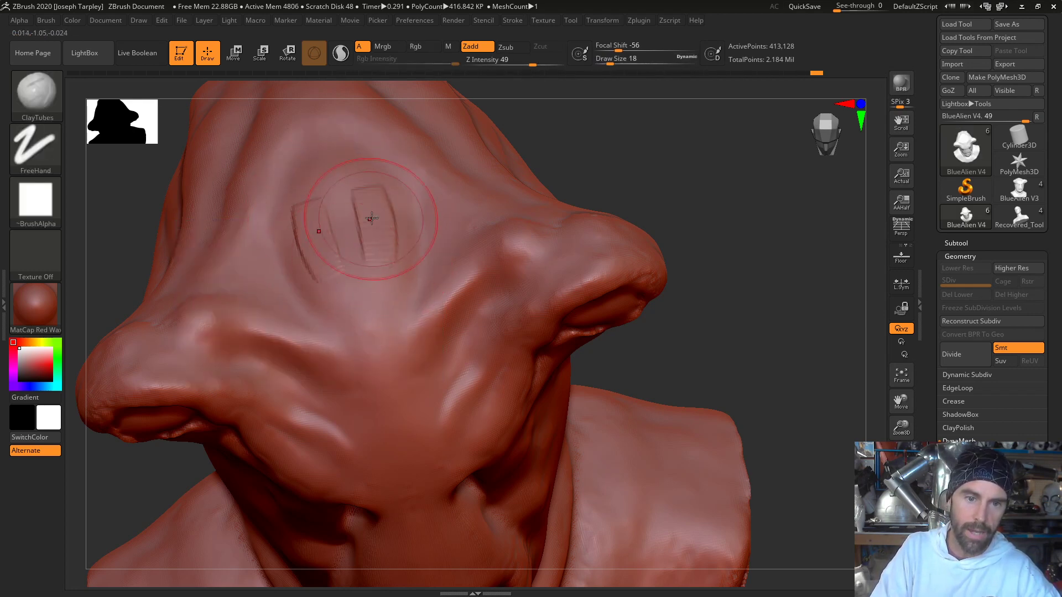
mouse_move(371, 199)
mouse_down()
mouse_move(391, 248)
mouse_move(360, 207)
mouse_up()
shift+drag(317, 260, 283, 235)
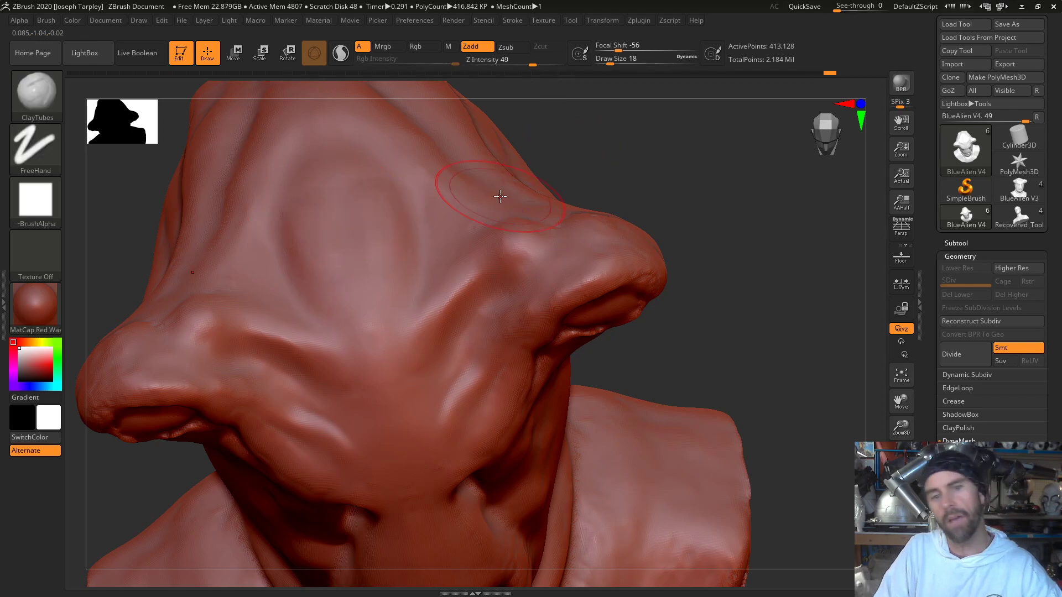
- Define the lower edges of the oval forehead bulge with the Standard brush at draw size 3, extend them toward the brow, and smooth them
mouse_move(746, 337)
mouse_down()
mouse_move(758, 249)
mouse_move(773, 271)
mouse_move(754, 251)
mouse_move(728, 177)
mouse_move(765, 275)
mouse_move(763, 298)
mouse_move(735, 314)
mouse_up()
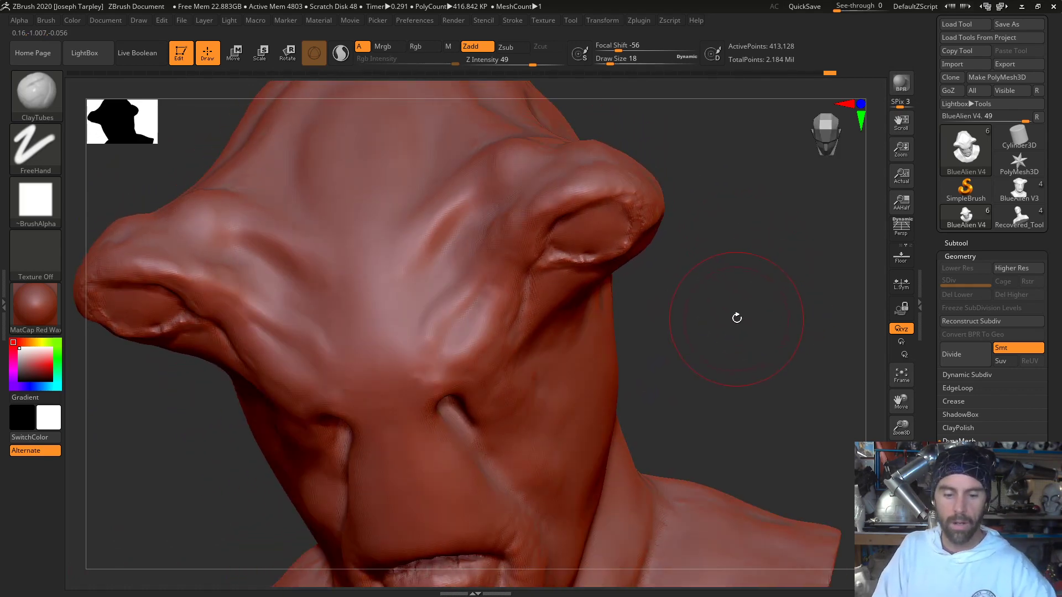
key(b)
key(s)
key(t)
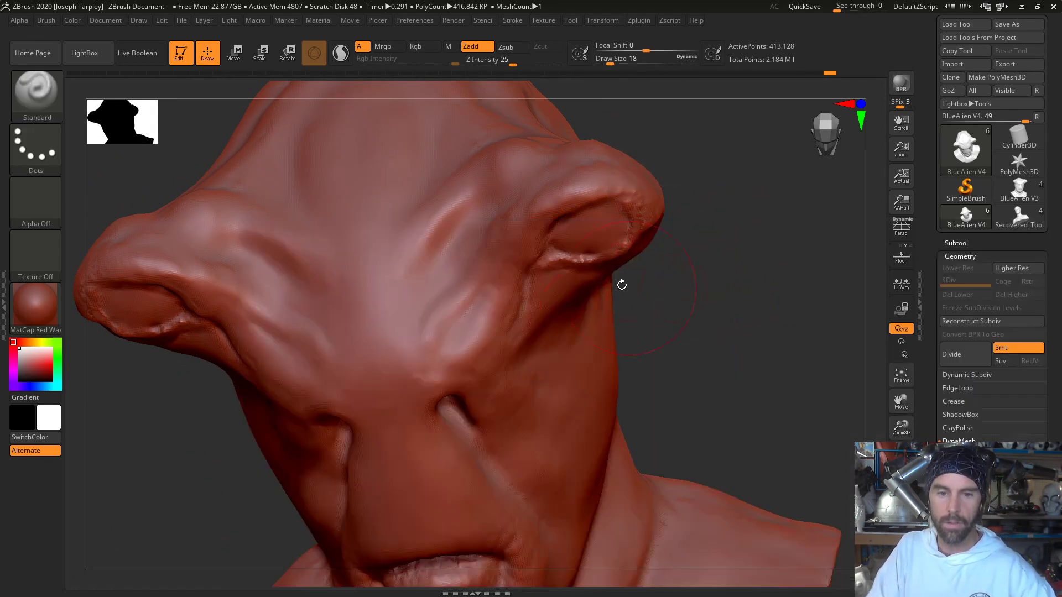
key(space)
click(455, 220)
mouse_move(193, 162)
mouse_down()
mouse_move(287, 185)
mouse_move(330, 220)
mouse_up()
key(shift)
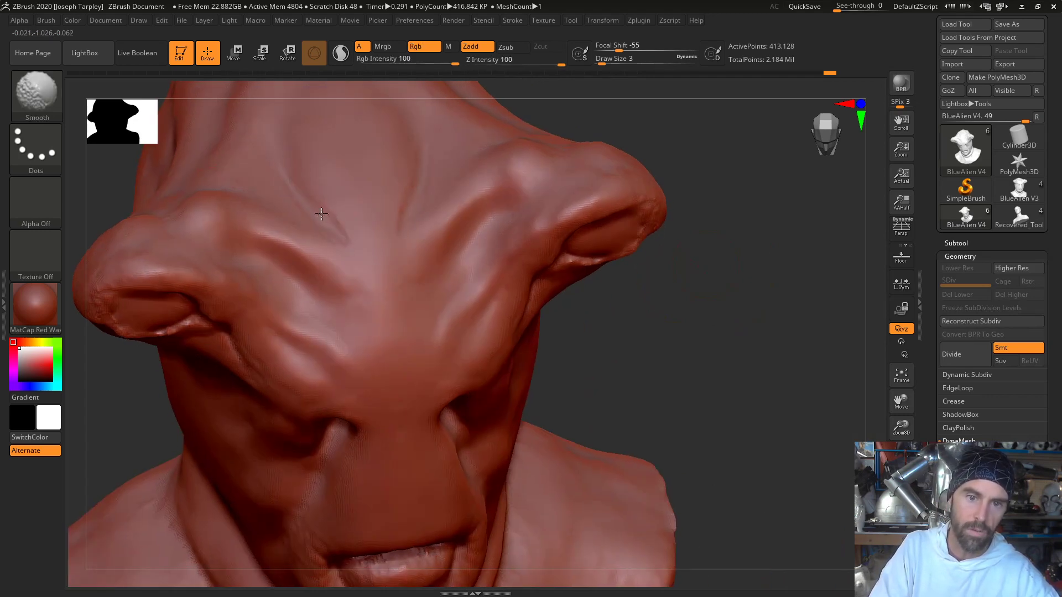
drag(730, 351, 743, 406)
alt+drag(747, 185, 763, 274)
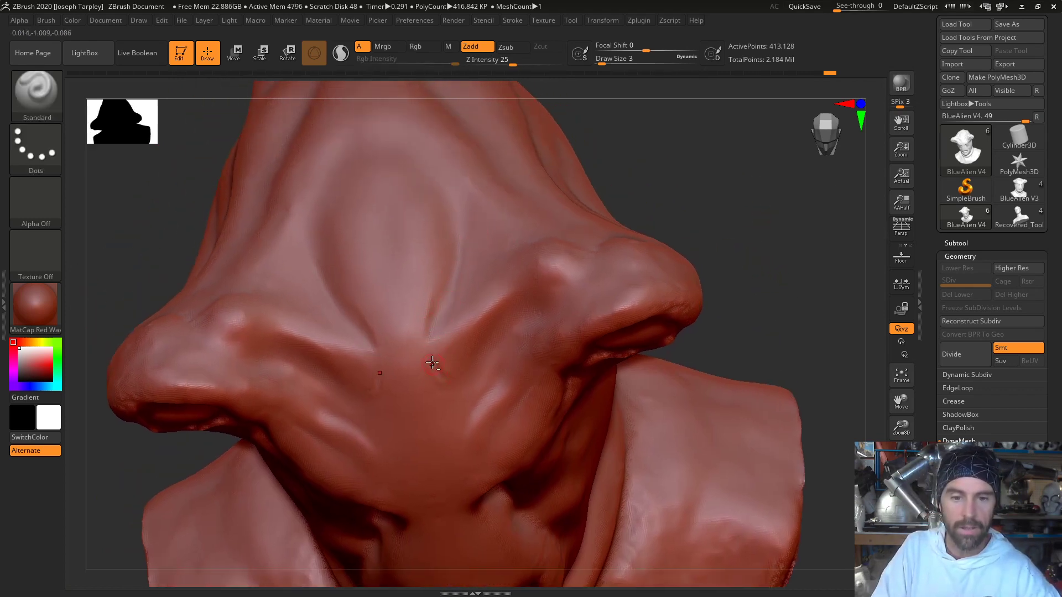
key(shift)
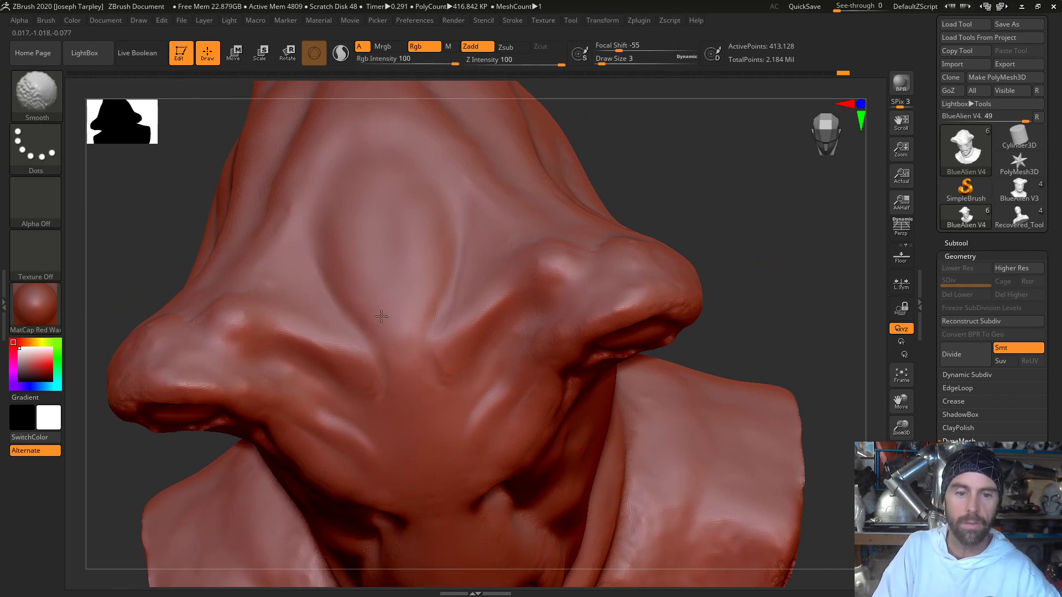
- Sculpt fine creases along the diagonal brow folds beside the eye stalks with the Standard brush and smooth them
drag(788, 310, 779, 266)
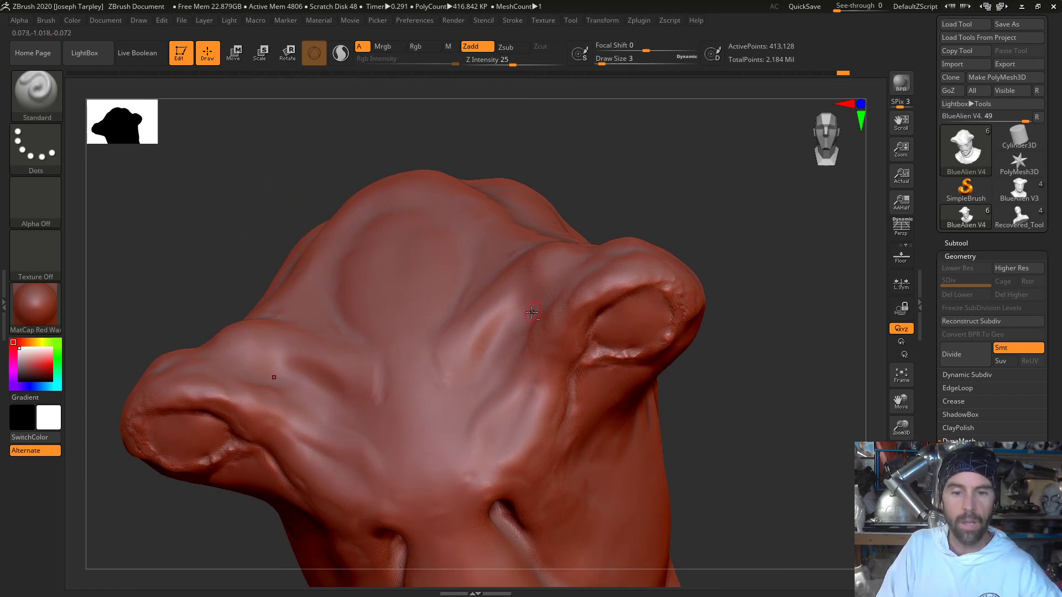
drag(506, 320, 477, 366)
key(shift)
drag(674, 212, 724, 221)
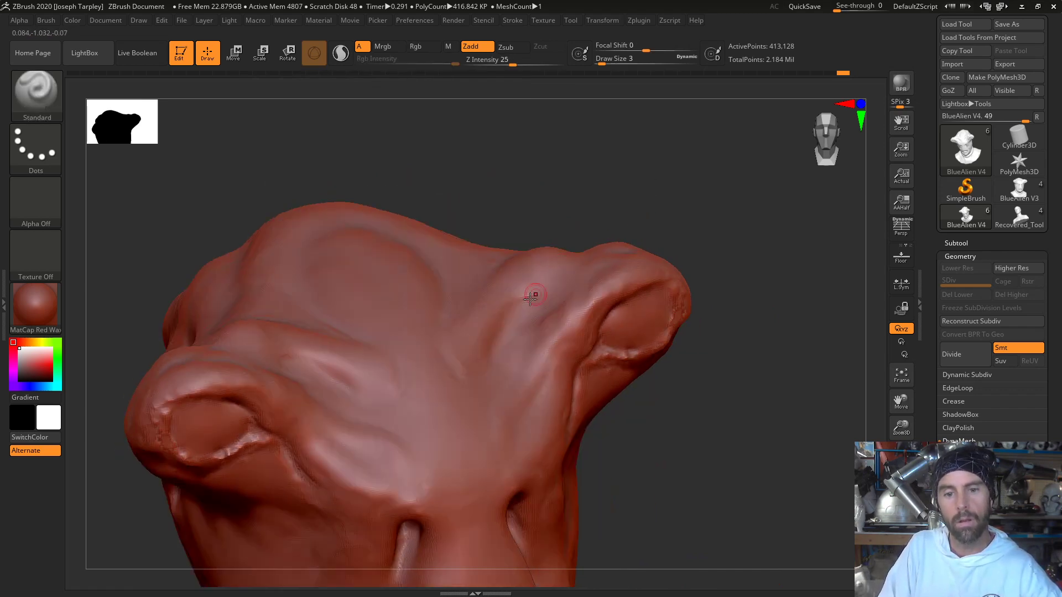
key(shift)
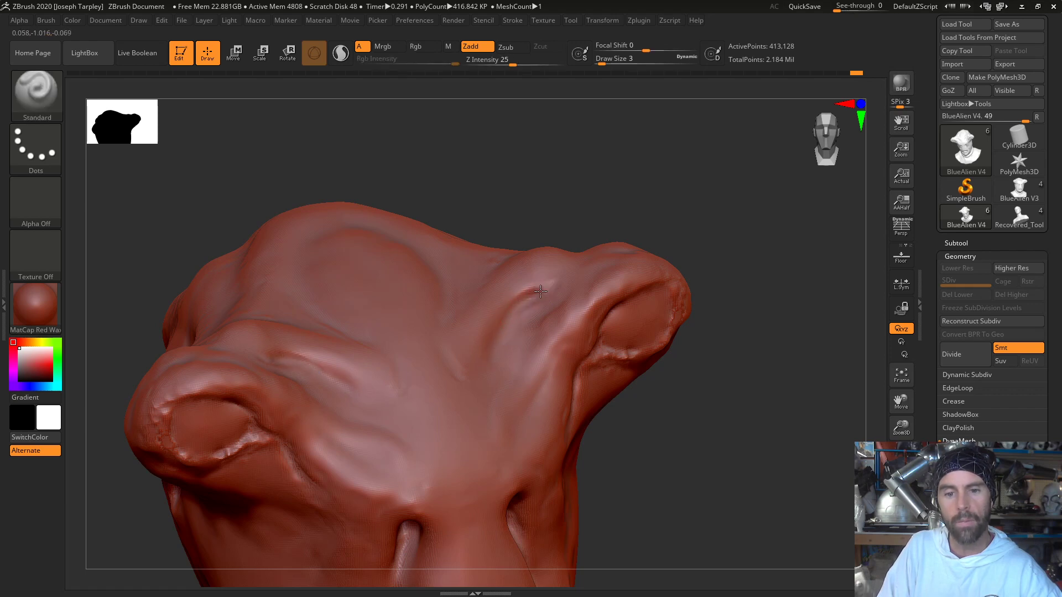
key(shift)
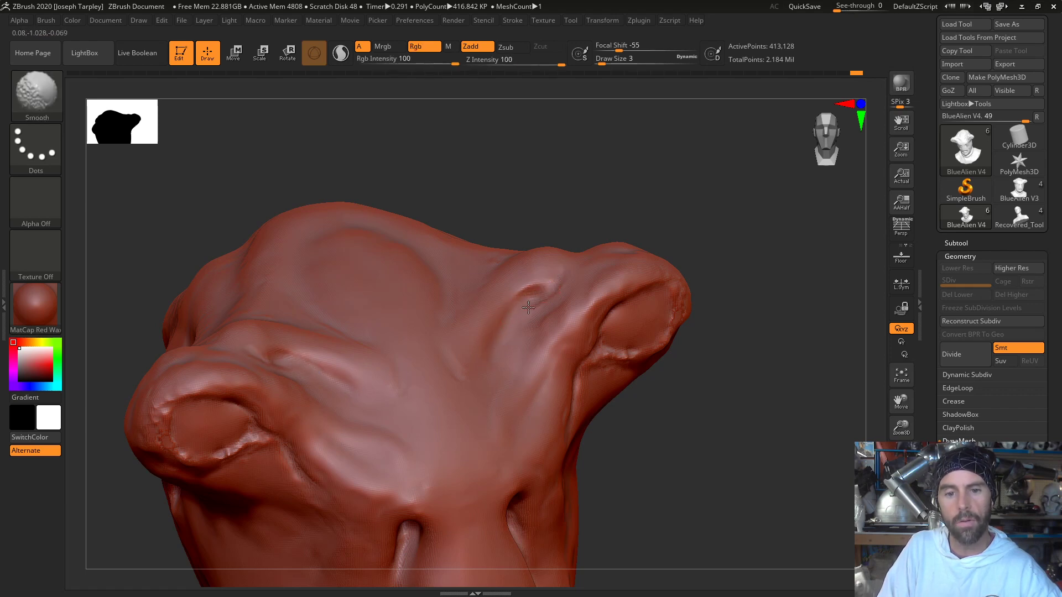
drag(559, 206, 554, 200)
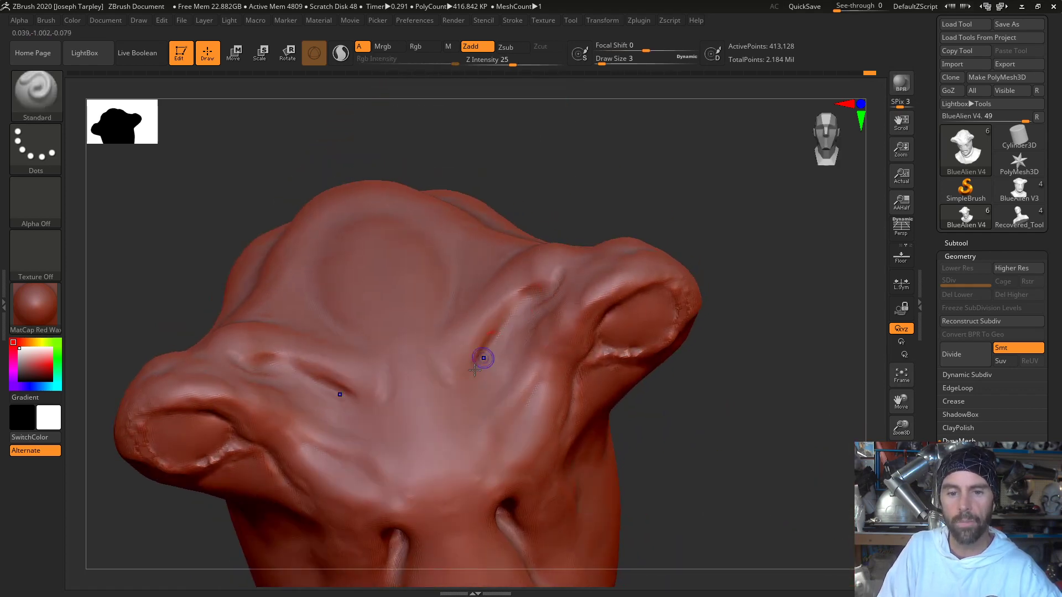
- Sculpt small wrinkles across the nose bridge between the nostril slits with the Standard brush and soften them
mouse_move(635, 185)
mouse_down()
mouse_move(736, 200)
mouse_move(739, 221)
mouse_move(725, 227)
mouse_up()
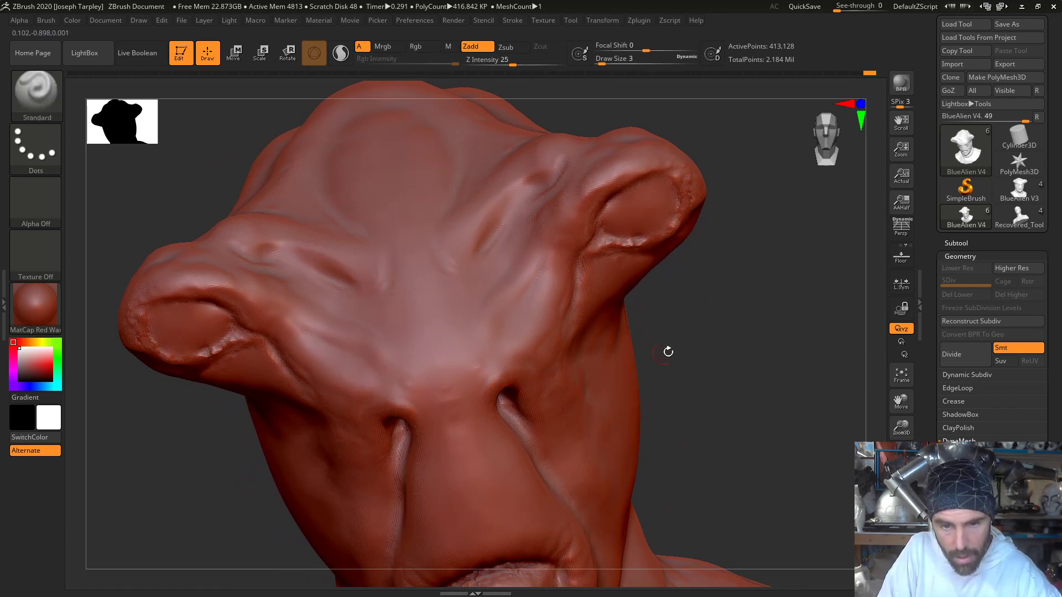
drag(669, 350, 690, 320)
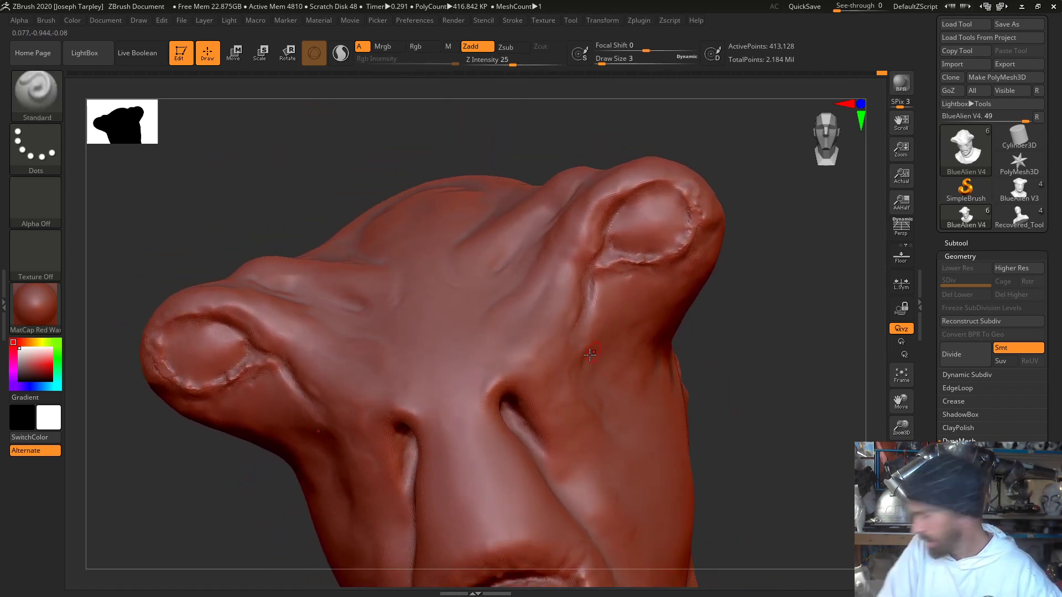
drag(475, 410, 473, 386)
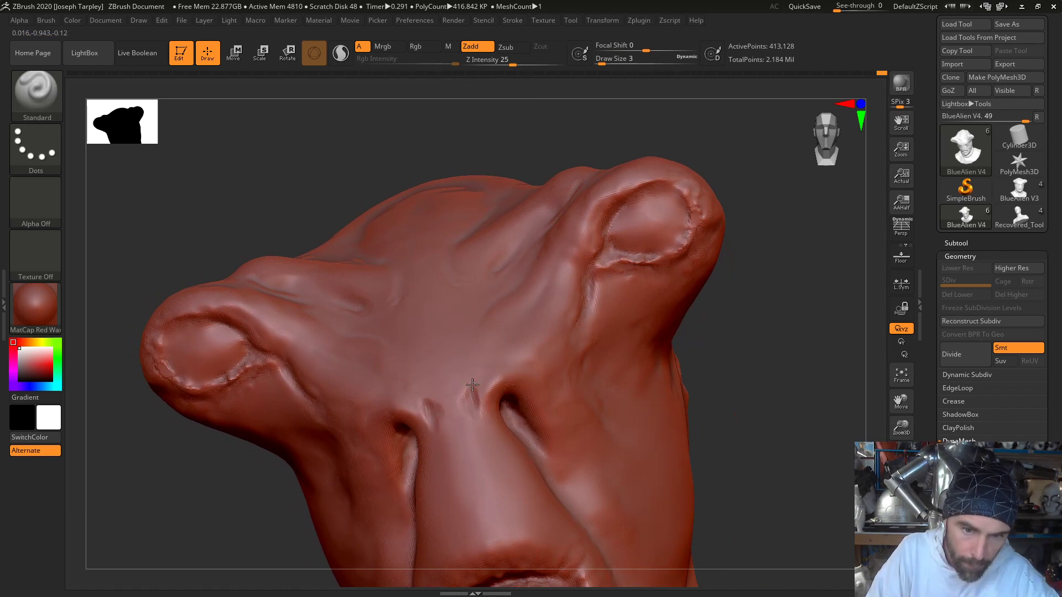
key(shift)
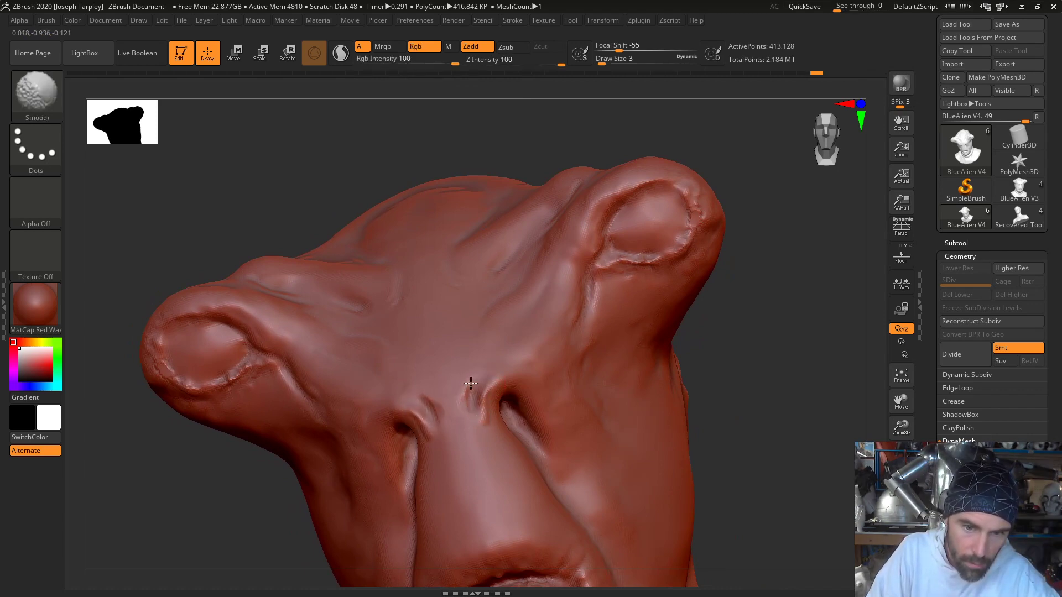
drag(758, 403, 459, 400)
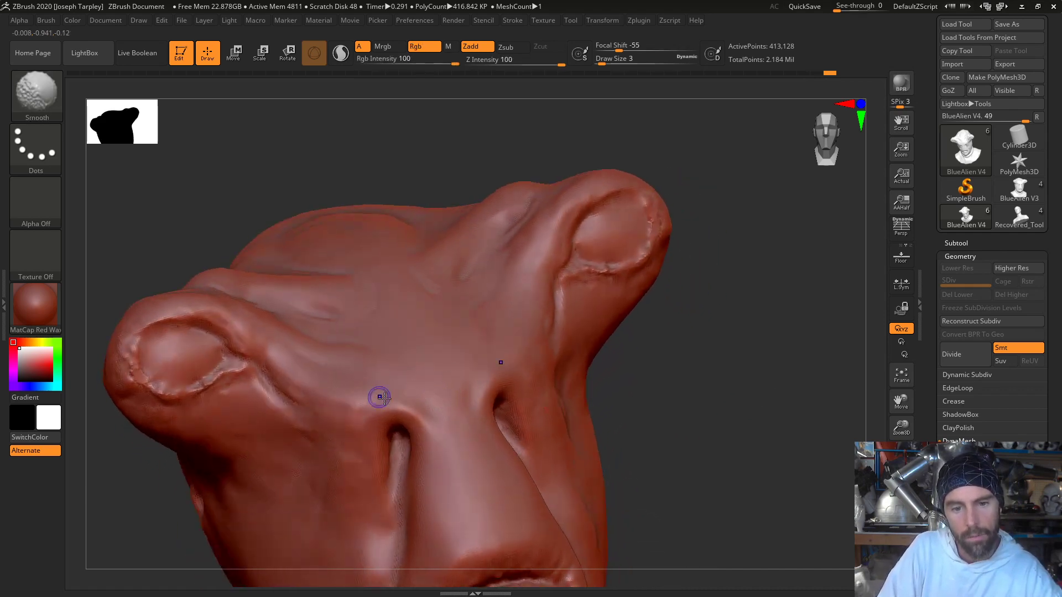
mouse_move(706, 415)
mouse_down()
mouse_move(683, 408)
mouse_move(558, 438)
mouse_up()
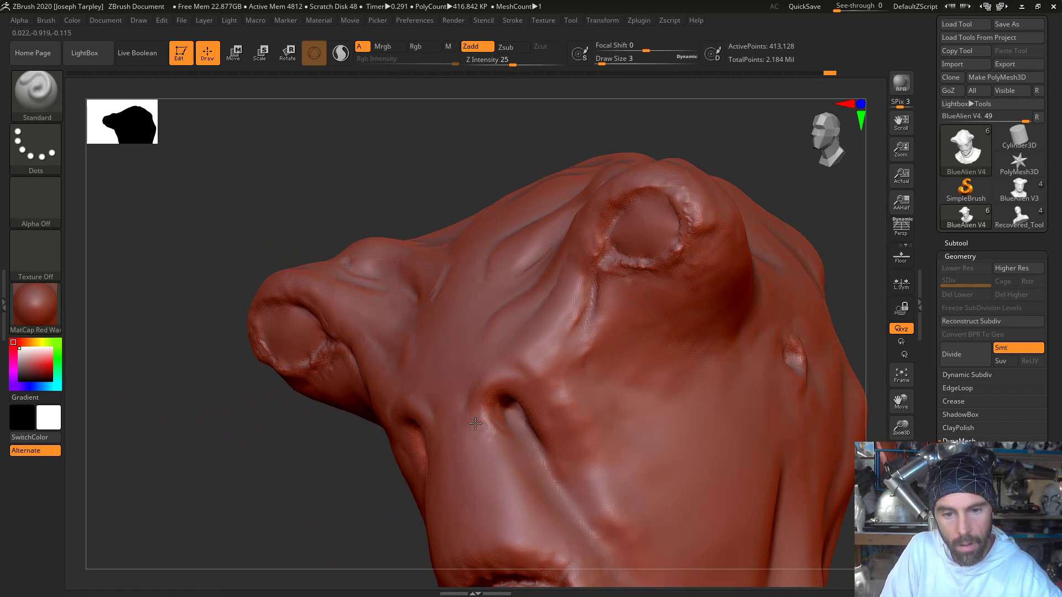
- Smooth the nose bridge beside the nostril slits, sculpt fine vertical wrinkles between the brows with the Standard brush, and soften them
key(shift)
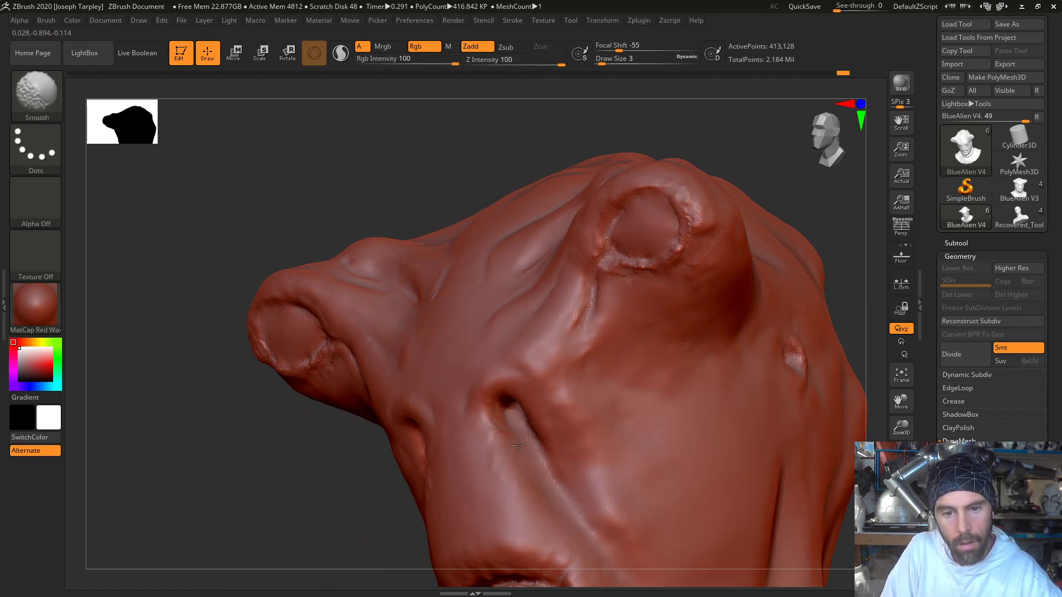
mouse_move(482, 417)
mouse_down()
mouse_move(432, 182)
mouse_move(486, 147)
mouse_move(465, 188)
mouse_up()
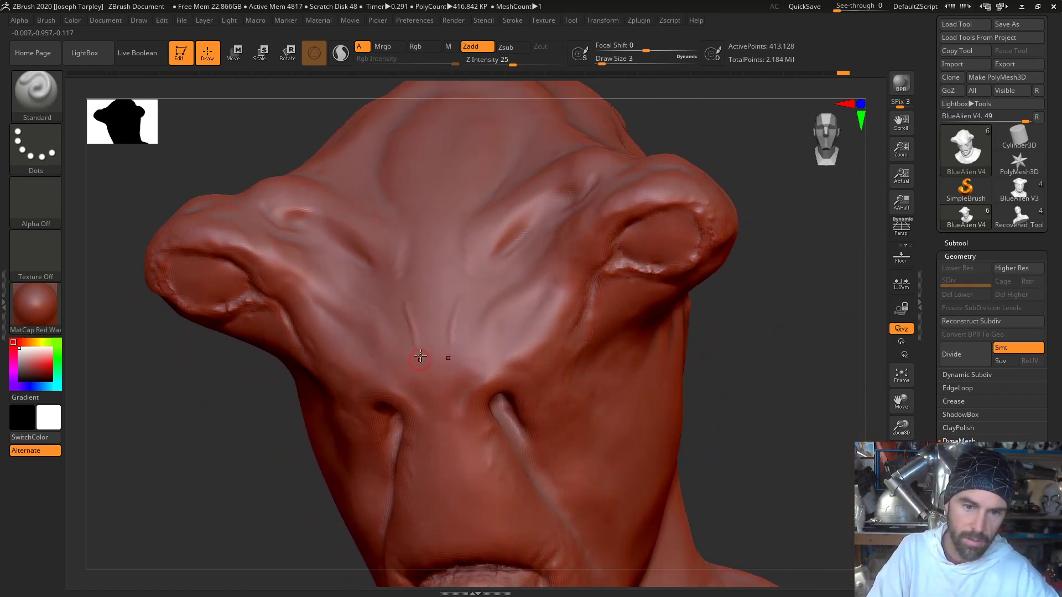
drag(429, 306, 427, 357)
key(shift)
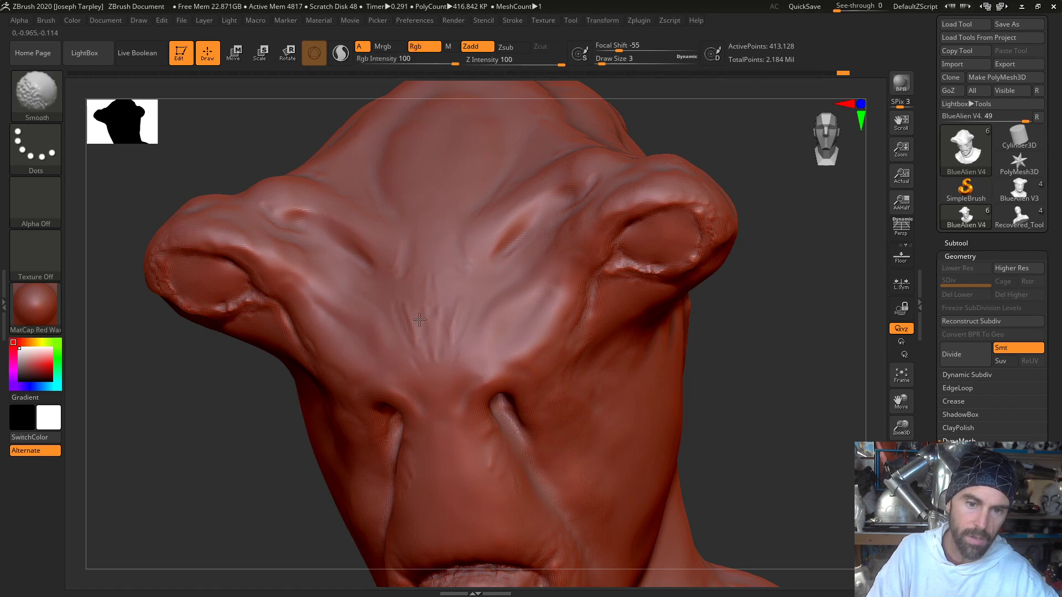
mouse_move(789, 367)
mouse_down()
mouse_move(802, 367)
mouse_move(789, 360)
mouse_move(786, 410)
mouse_move(811, 386)
mouse_up()
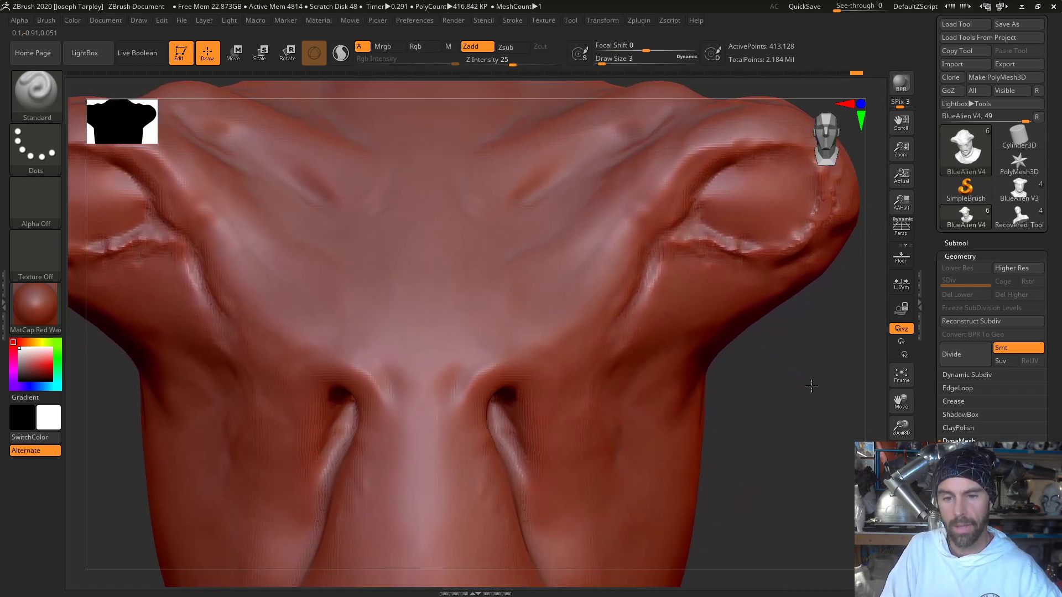
- Carve diagonal creases from above the nose bridge across the brow toward the eye stalks with DamStandard at draw size 4
key(space)
drag(529, 301, 532, 300)
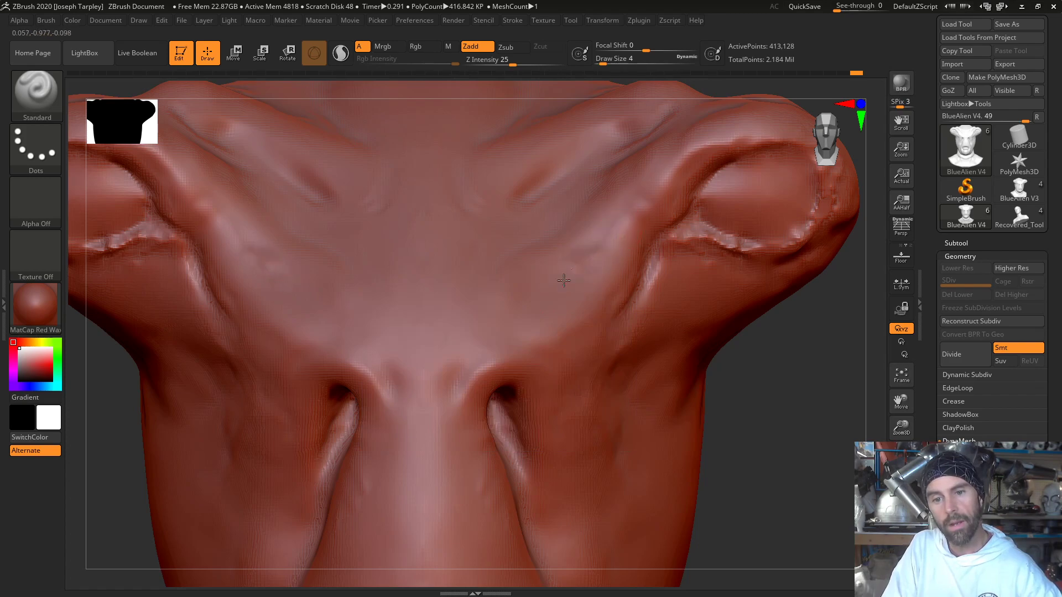
key(b)
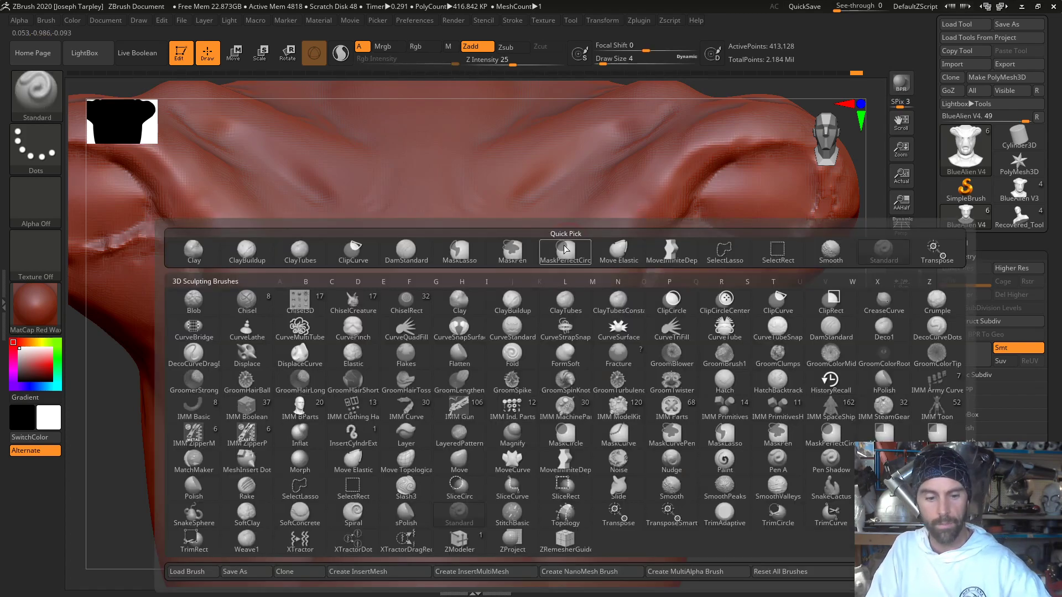
key(d)
key(s)
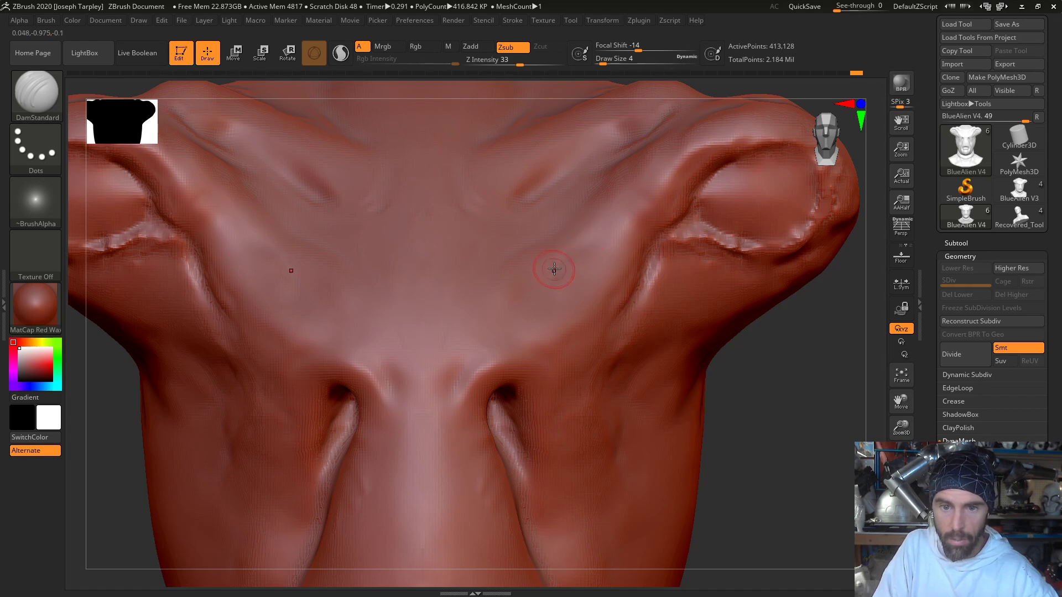
drag(580, 244, 615, 221)
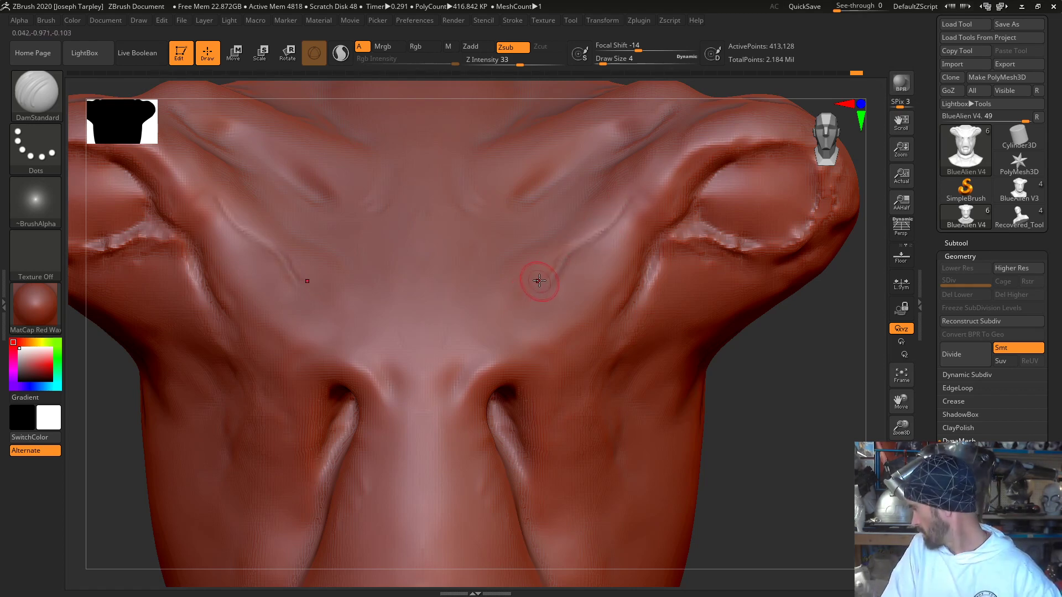
drag(459, 348, 467, 336)
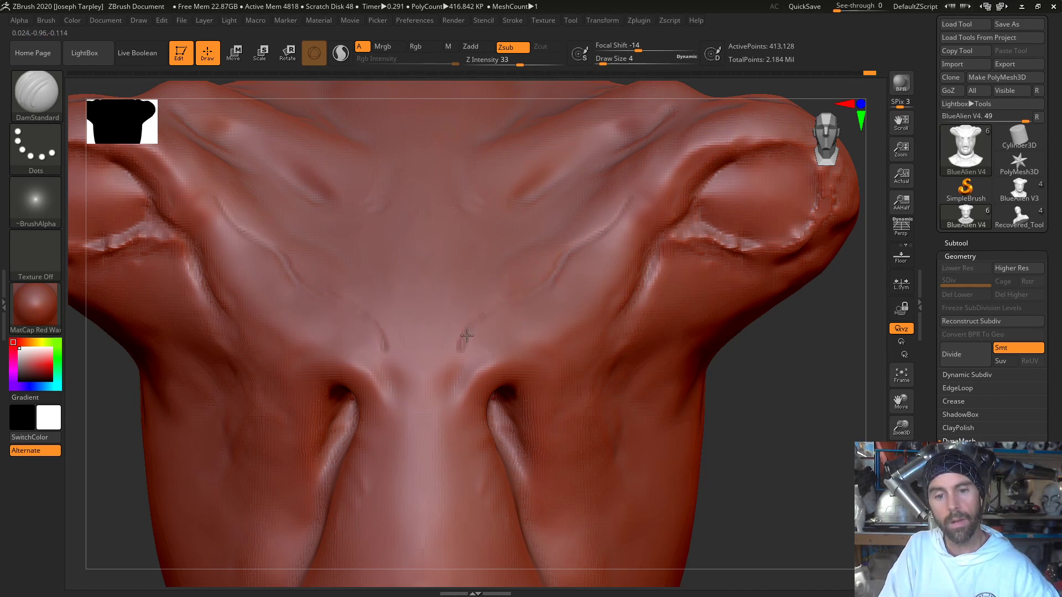
shift+drag(523, 301, 618, 201)
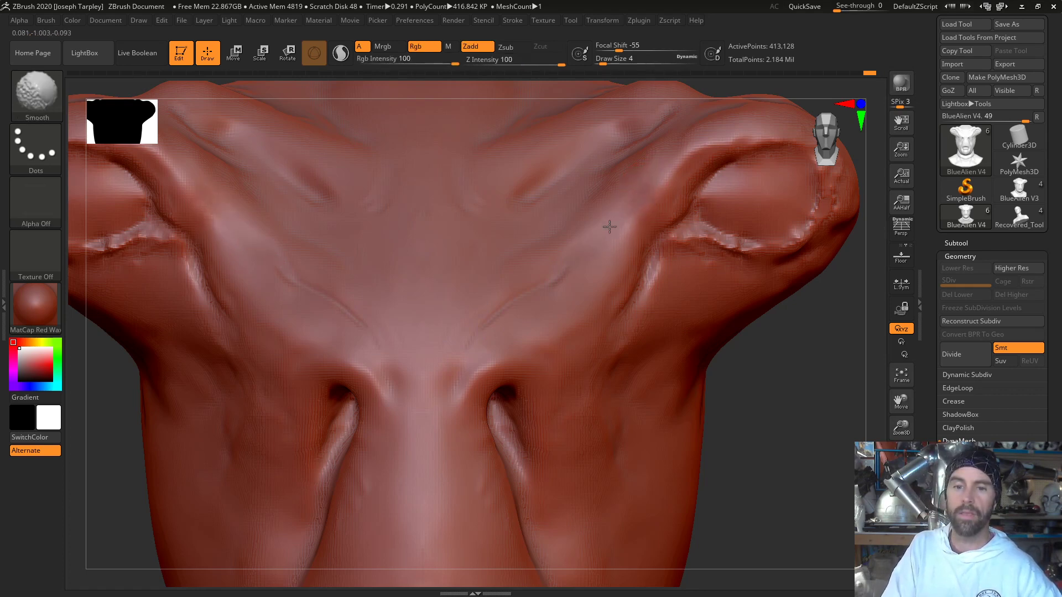
- Smooth and recut the upper ends of the diagonal brow creases so they fade toward the eye stalks
mouse_move(579, 244)
mouse_down()
mouse_move(614, 189)
mouse_move(553, 287)
mouse_move(598, 221)
mouse_up()
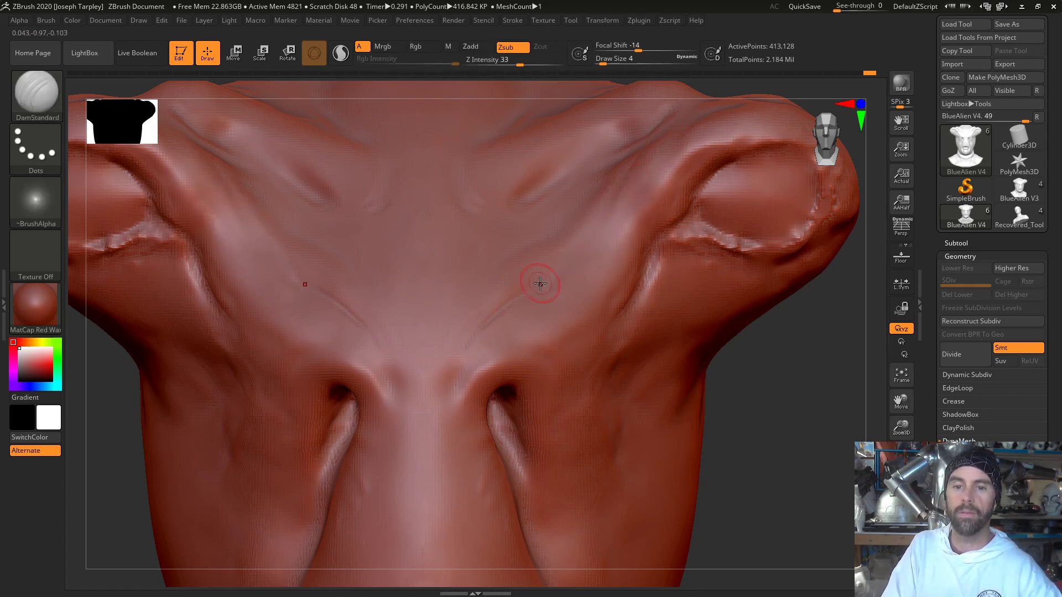
shift+drag(619, 176, 595, 230)
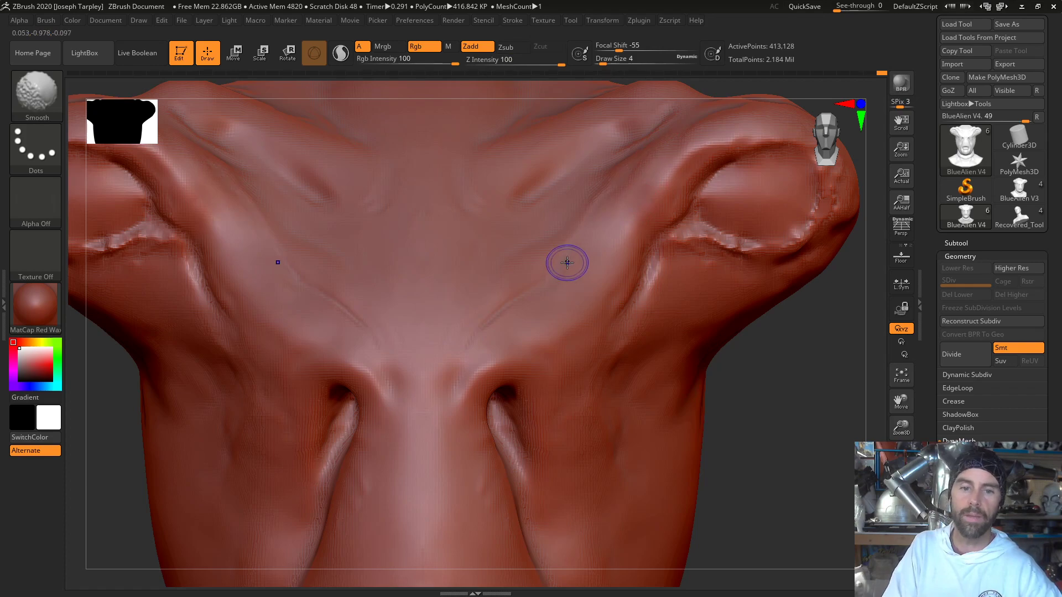
mouse_move(852, 401)
mouse_down()
mouse_move(828, 415)
mouse_move(763, 417)
mouse_move(753, 384)
mouse_move(745, 387)
mouse_move(747, 344)
mouse_up()
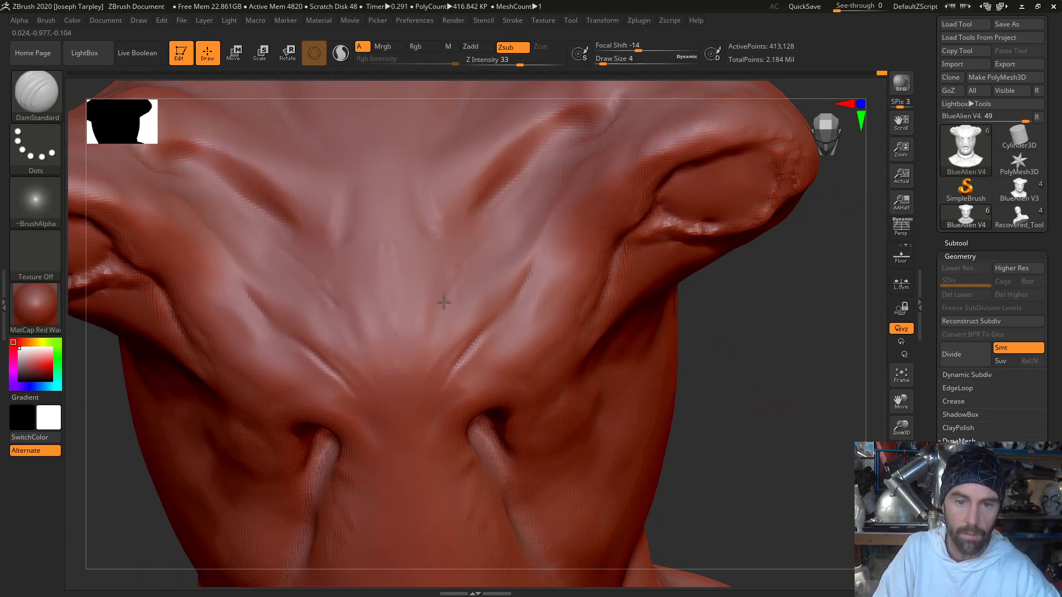
key(shift)
shift+drag(497, 202, 518, 176)
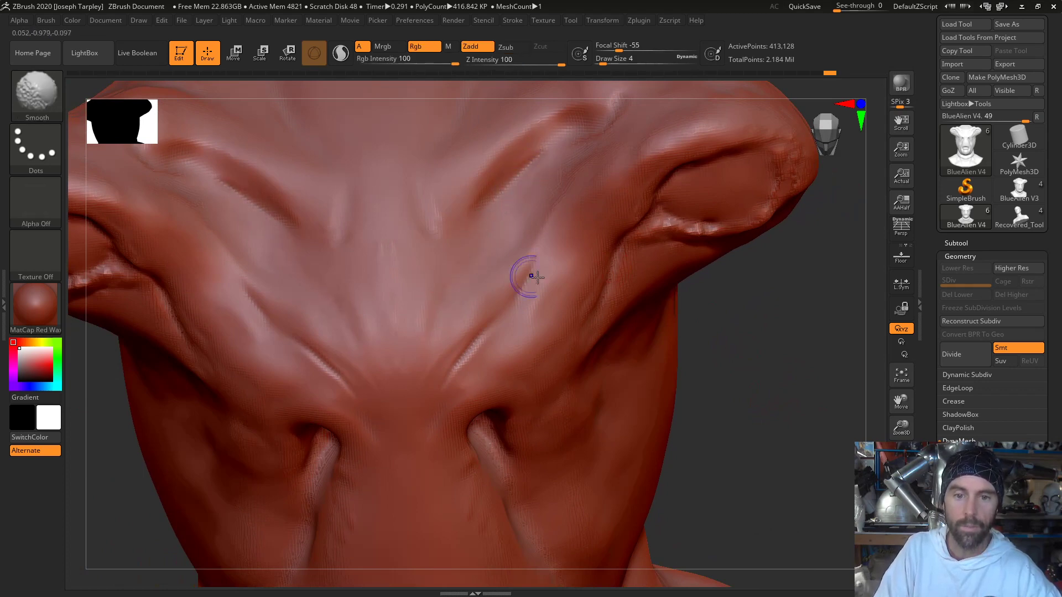
drag(744, 274, 751, 334)
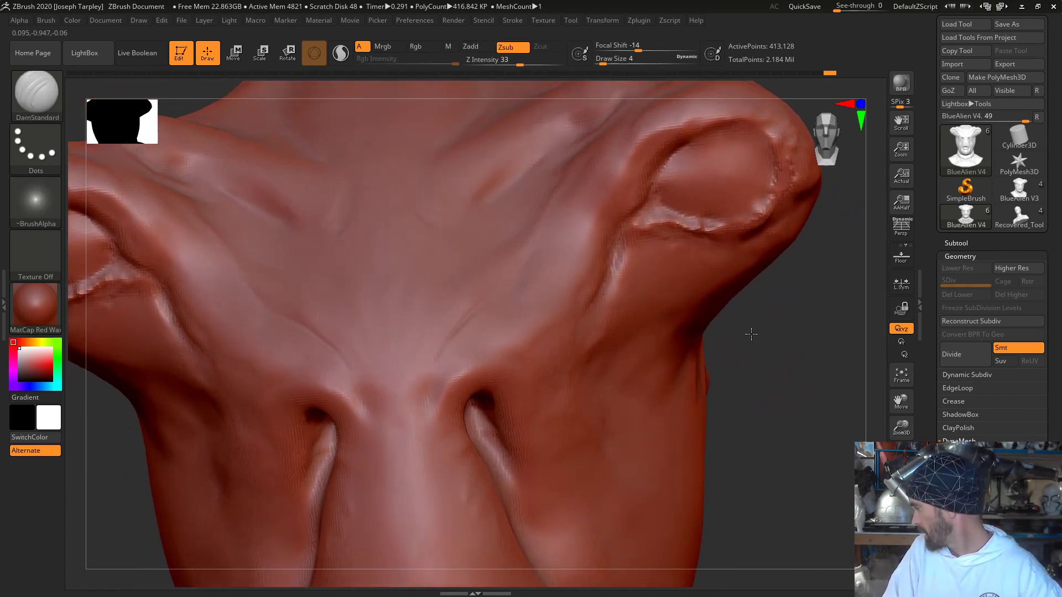
- Carve short wrinkles just above and between the nostril slits with DamStandard and soften them
mouse_move(422, 395)
mouse_down()
mouse_move(434, 347)
mouse_move(427, 353)
mouse_up()
key(shift)
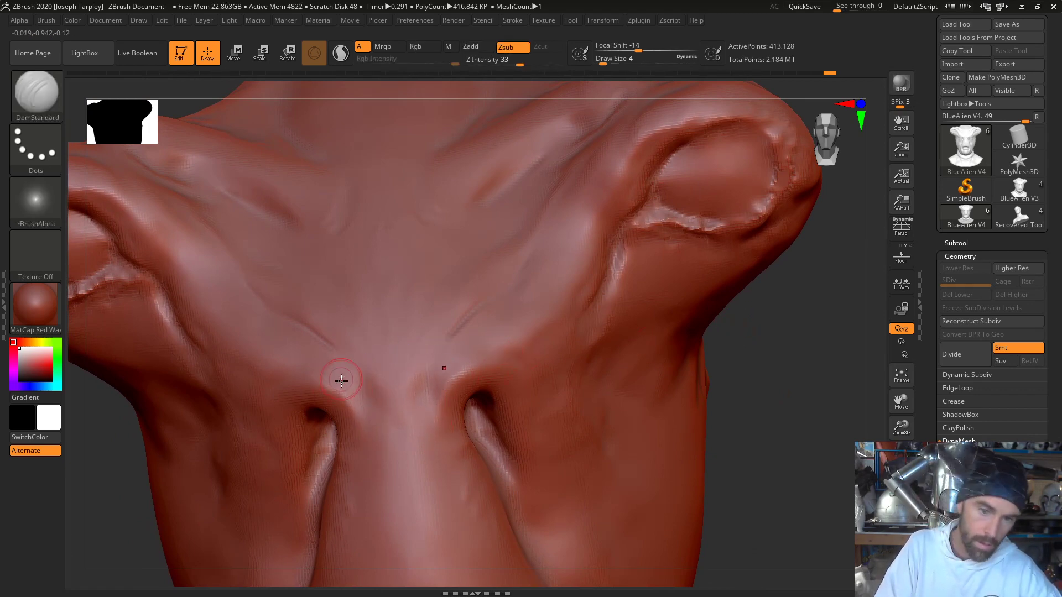
shift+drag(324, 382, 349, 401)
mouse_move(773, 382)
mouse_down()
mouse_move(780, 398)
mouse_move(794, 381)
mouse_move(761, 403)
mouse_move(741, 330)
mouse_move(672, 327)
mouse_move(728, 297)
mouse_move(727, 322)
mouse_move(690, 298)
mouse_up()
key(f)
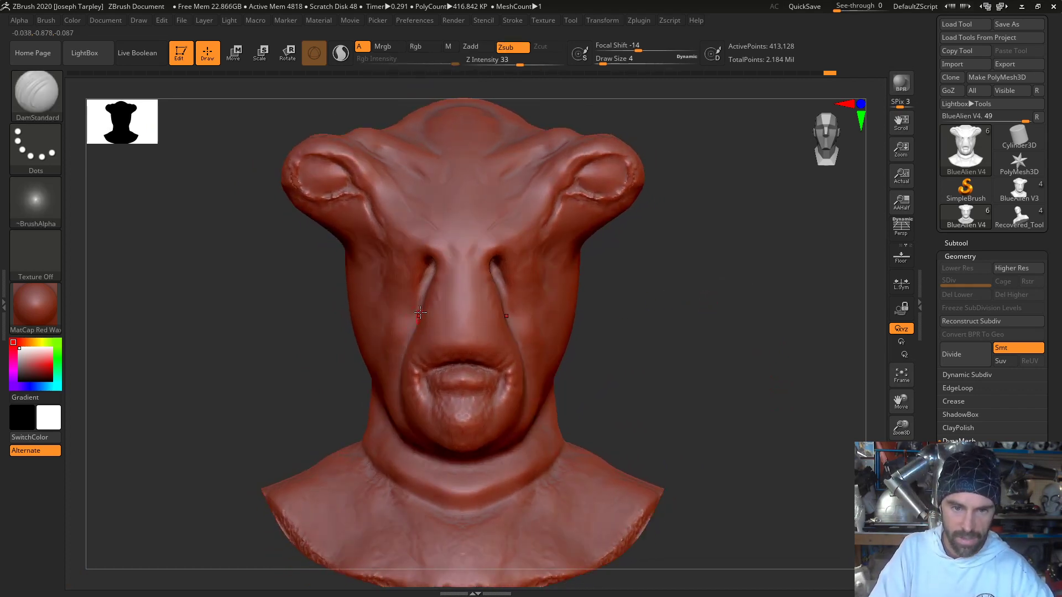
- Reshape the folds running down from the nostril slits along the nose using Move Elastic at draw size 20
mouse_move(305, 325)
alt+mouse_down()
mouse_move(260, 375)
mouse_move(268, 396)
alt+mouse_up()
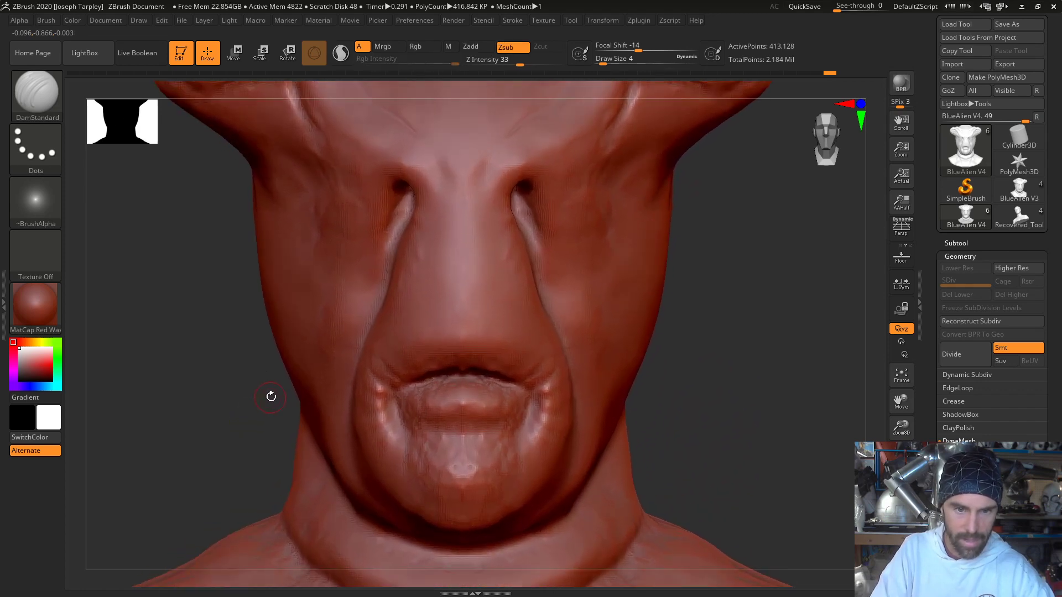
key(b)
key(m)
key(e)
key(space)
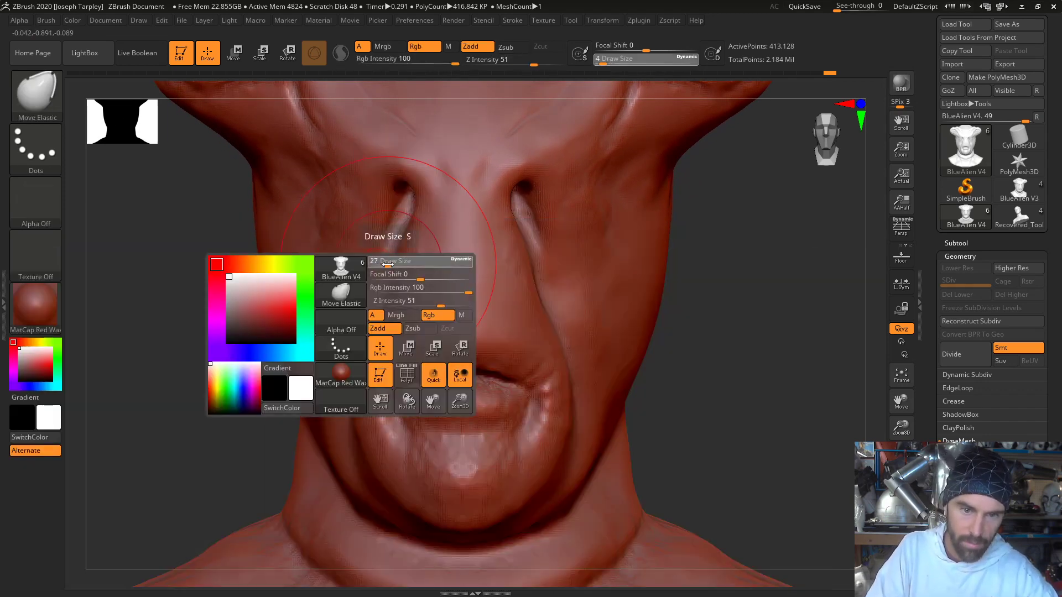
key(space)
drag(408, 232, 405, 235)
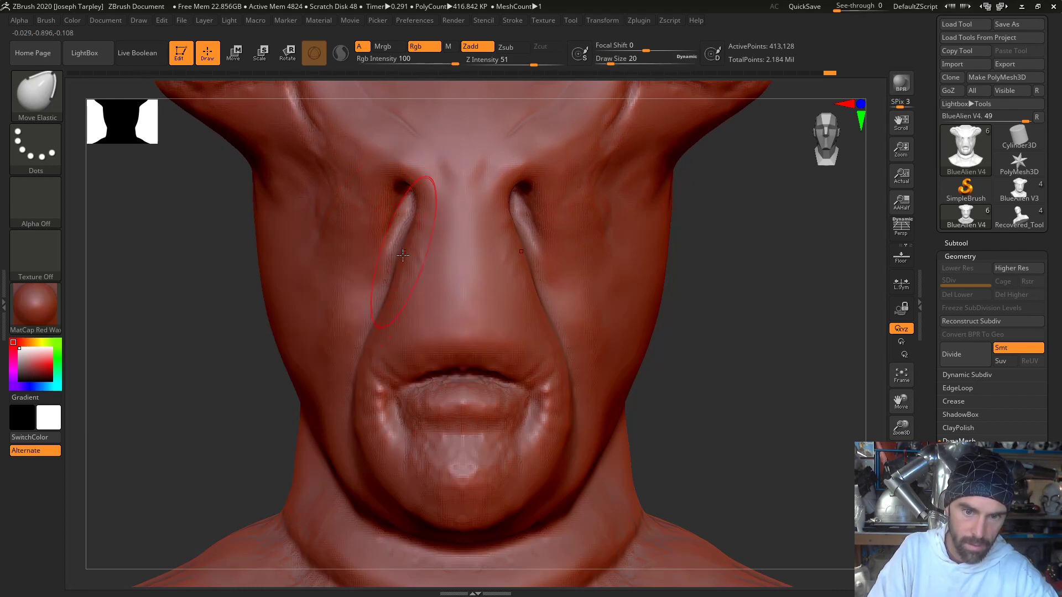
drag(389, 291, 386, 292)
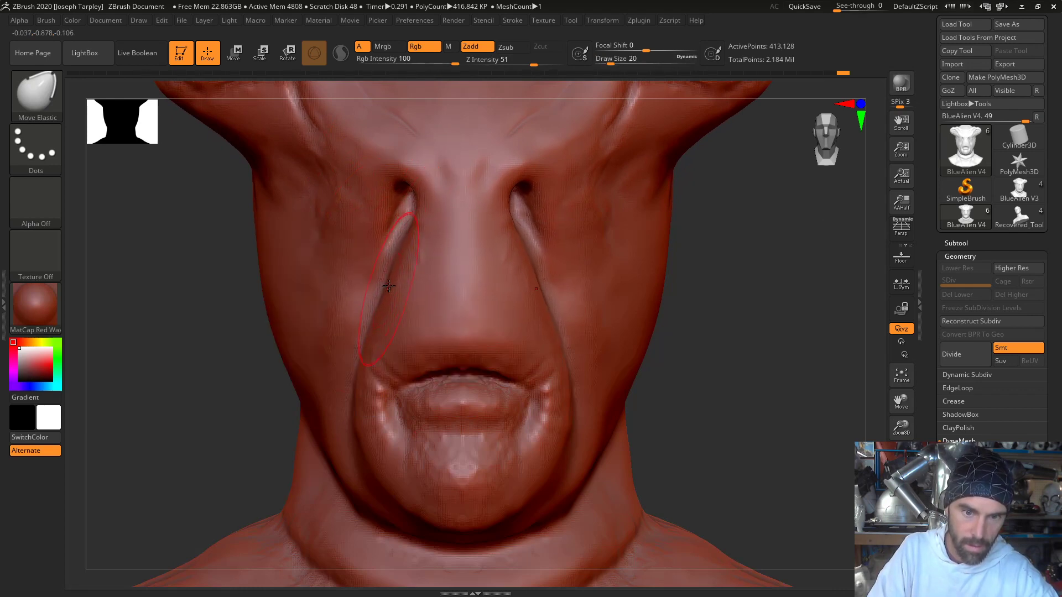
- Refine the nostril folds with Move Elastic at draw size 14 and smooth the cheek beside them
key(space)
drag(394, 224, 386, 226)
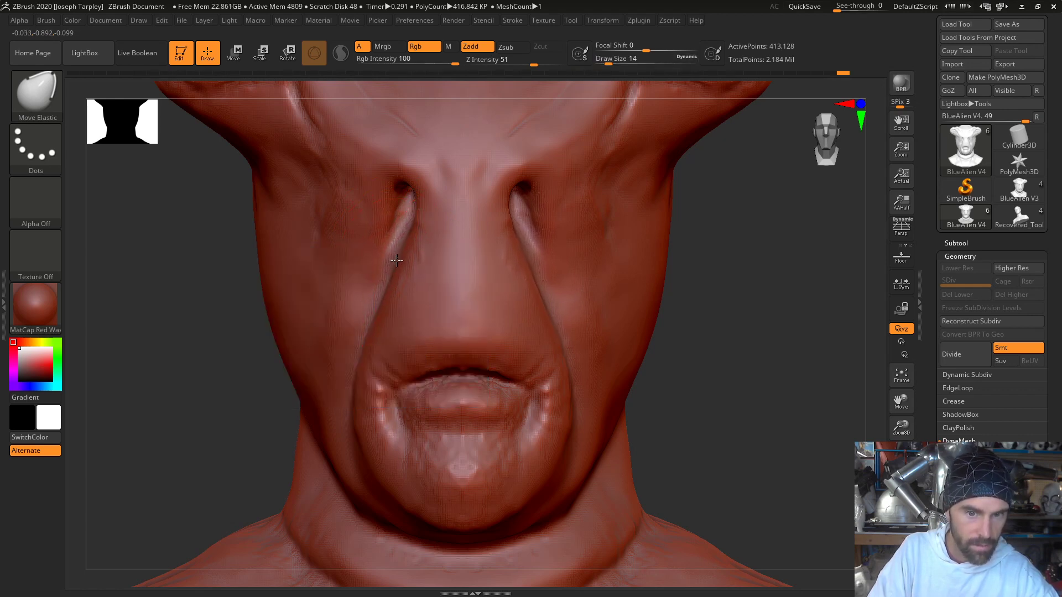
mouse_move(786, 335)
mouse_down()
mouse_move(844, 339)
mouse_move(819, 338)
mouse_up()
shift+drag(423, 327, 433, 223)
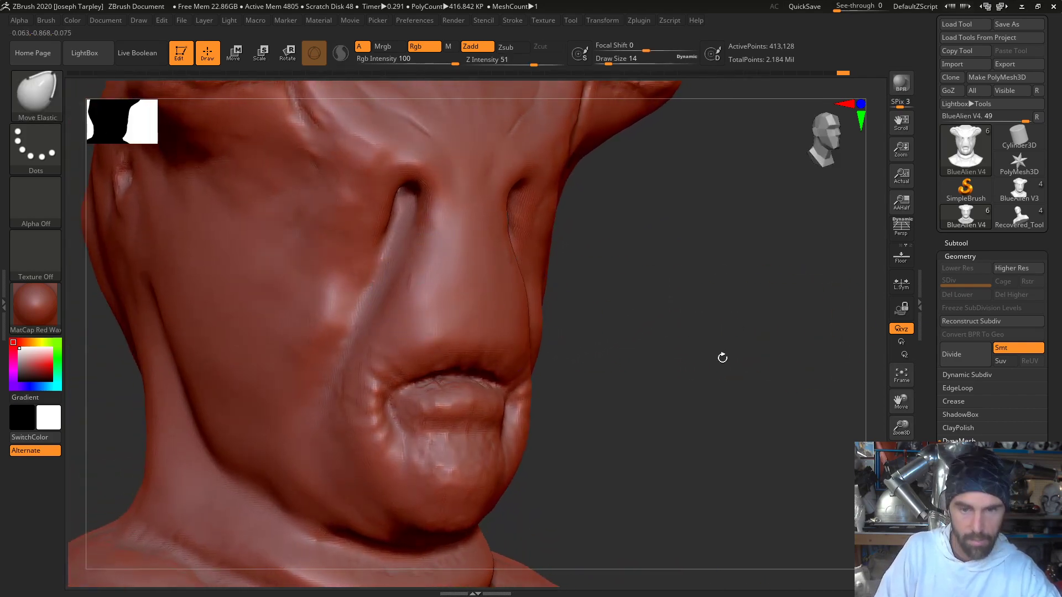
drag(723, 355, 635, 338)
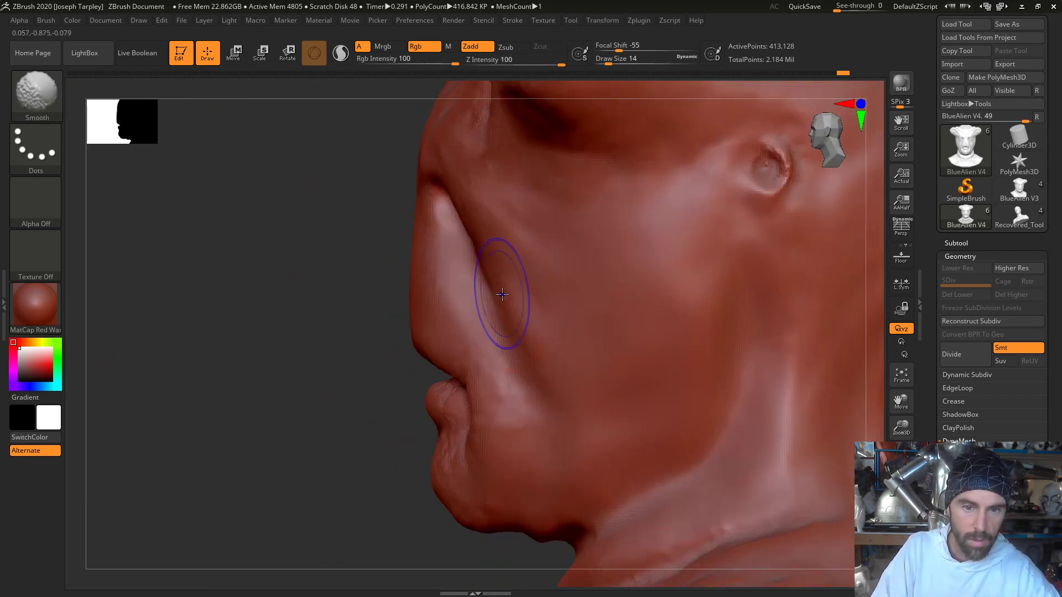
mouse_move(501, 298)
shift+mouse_down()
mouse_move(542, 330)
mouse_move(510, 319)
mouse_move(549, 326)
shift+mouse_up()
- Smooth the lower lip, mouth corners and chin with the Smooth brush at draw size 11
mouse_move(238, 359)
mouse_down()
mouse_move(376, 376)
mouse_move(294, 391)
mouse_move(345, 387)
mouse_up()
key(f)
mouse_move(692, 320)
mouse_down()
mouse_move(661, 306)
mouse_move(730, 316)
mouse_up()
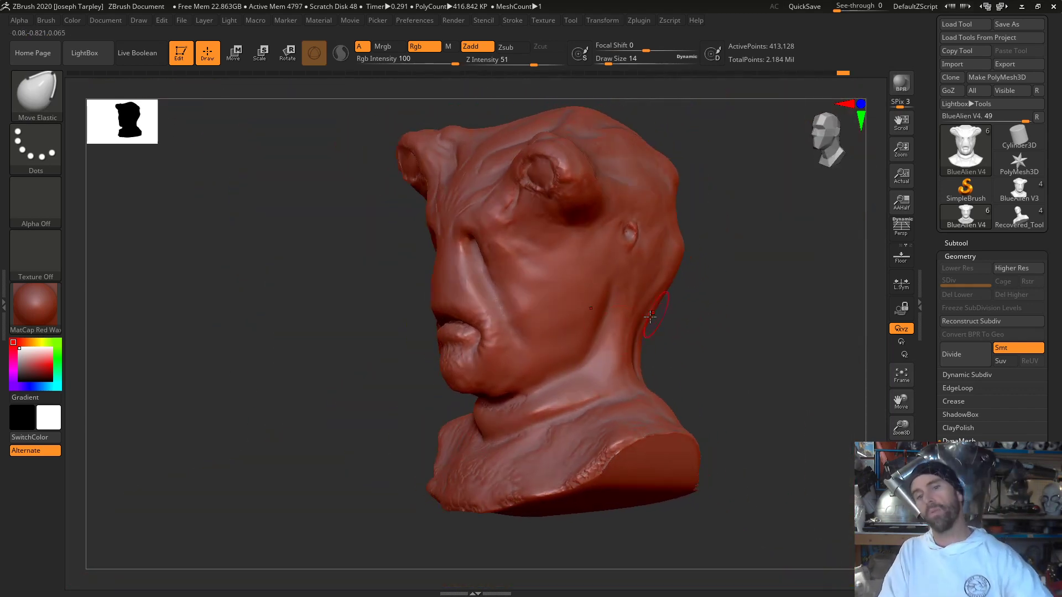
shift+drag(519, 343, 523, 360)
mouse_move(694, 318)
mouse_down()
mouse_move(761, 297)
mouse_move(740, 277)
mouse_move(727, 300)
mouse_move(711, 275)
mouse_up()
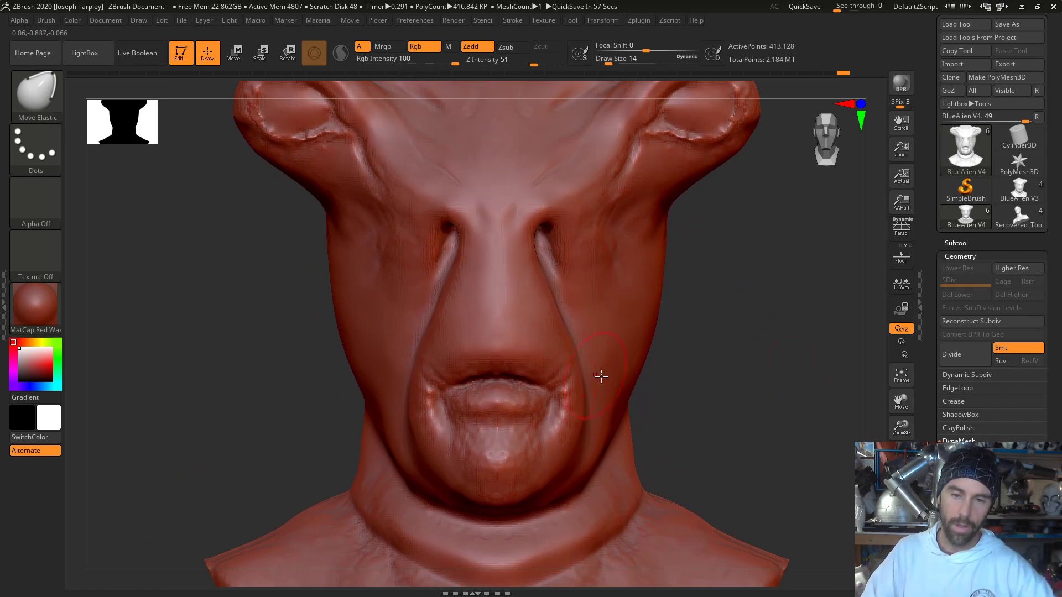
key(space)
key(shift)
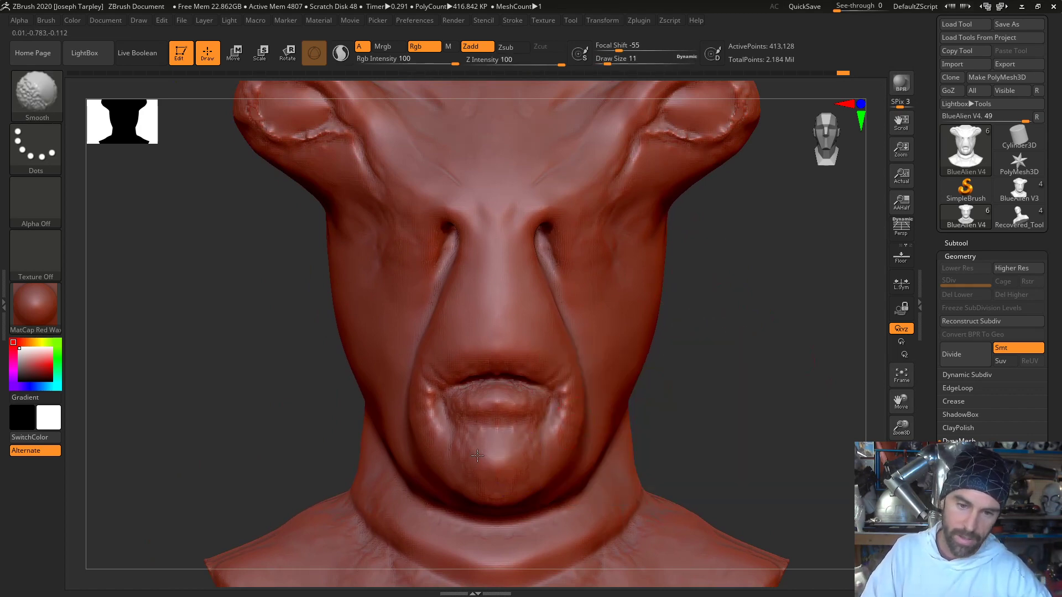
shift+drag(557, 405, 526, 399)
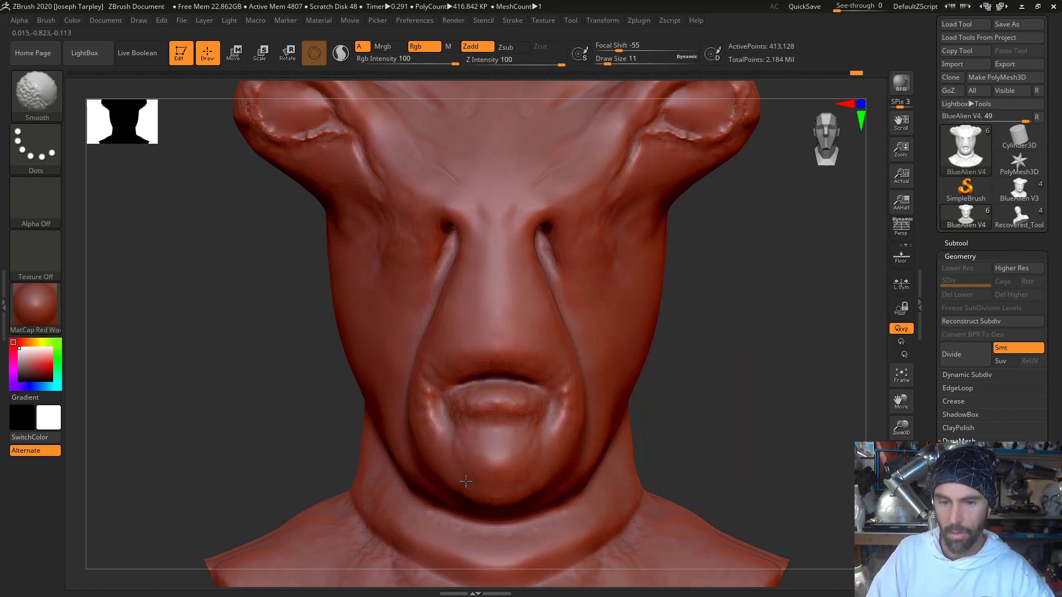
- Smooth the underside of the chin and set the draw size to 8
mouse_move(694, 392)
mouse_down()
mouse_move(458, 505)
mouse_move(354, 414)
mouse_move(362, 387)
mouse_move(387, 383)
mouse_move(450, 418)
mouse_up()
key(shift)
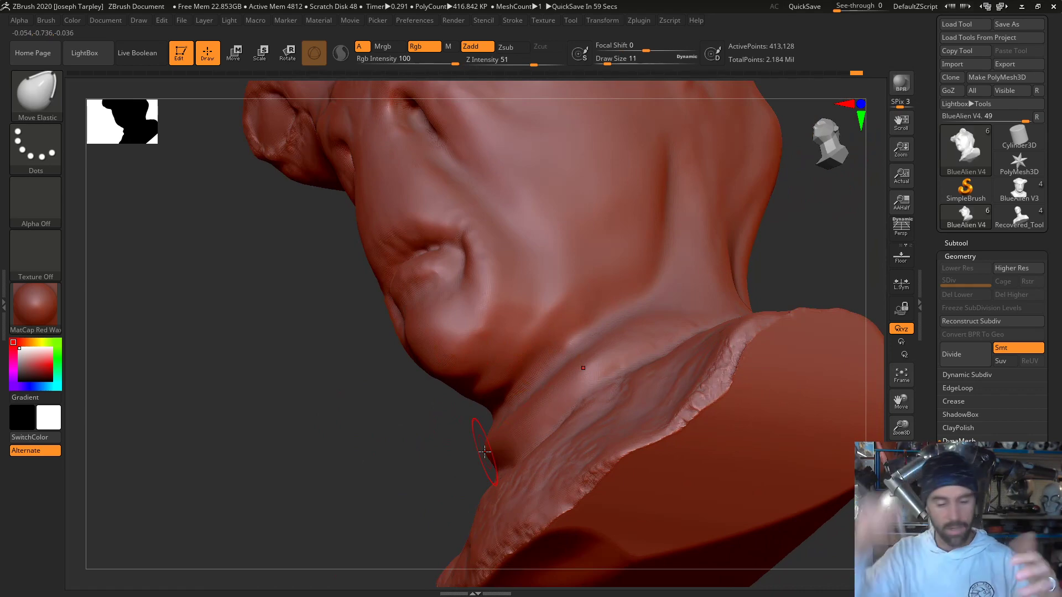
key(space)
drag(512, 378, 506, 379)
- Try to reshape the jaw edge behind the chin with Move Elastic, and undo the stroke
mouse_move(344, 480)
mouse_down()
mouse_move(403, 487)
mouse_move(379, 542)
mouse_up()
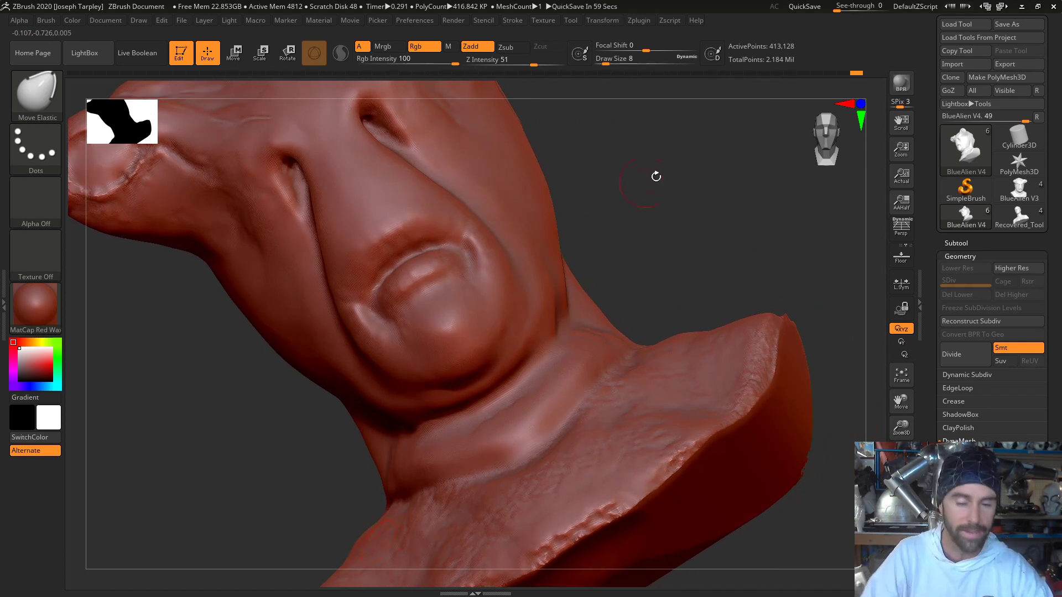
mouse_move(656, 176)
mouse_down()
mouse_move(696, 174)
mouse_move(666, 213)
mouse_move(637, 200)
mouse_up()
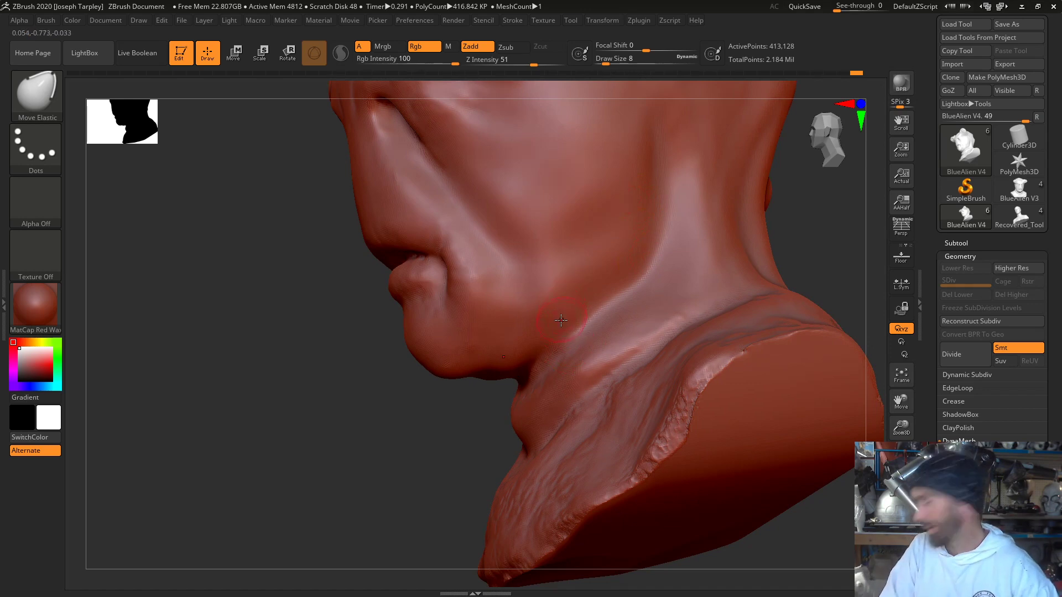
drag(567, 343, 599, 318)
key(ctrl+z)
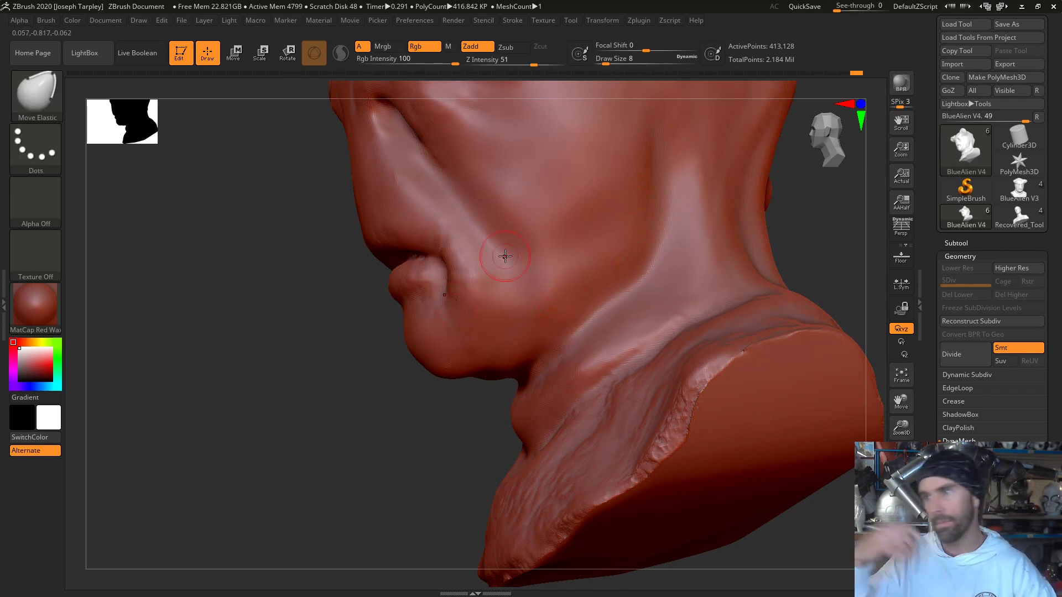
- Smooth the front of the neck beneath the chin with the Smooth brush at draw size 8
mouse_move(384, 391)
mouse_down()
mouse_move(391, 396)
mouse_move(422, 301)
mouse_up()
mouse_move(358, 387)
mouse_down()
mouse_move(367, 407)
mouse_move(382, 405)
mouse_move(344, 364)
mouse_up()
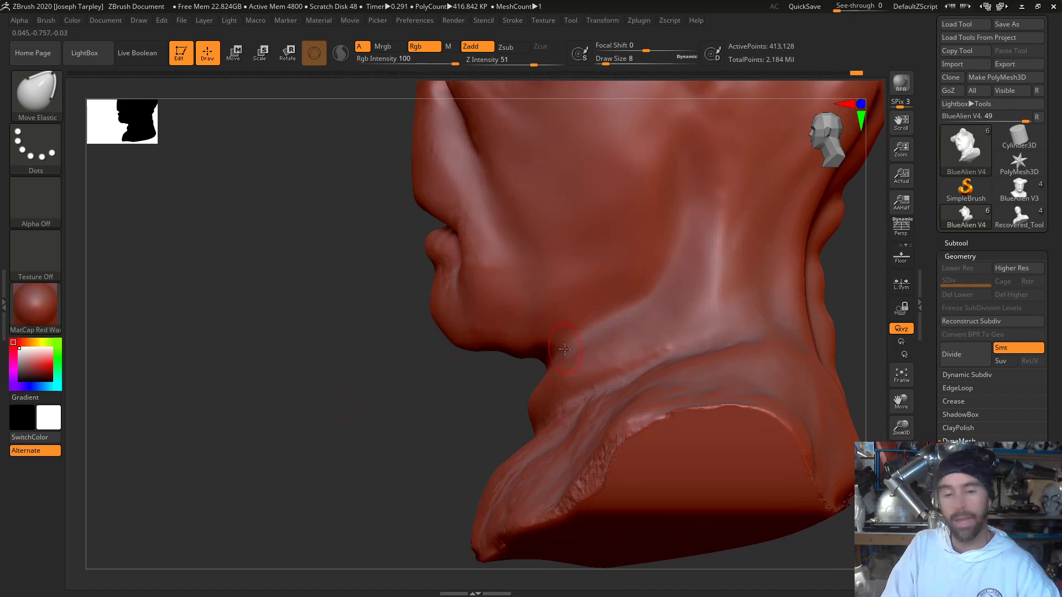
key(shift)
drag(398, 476, 452, 413)
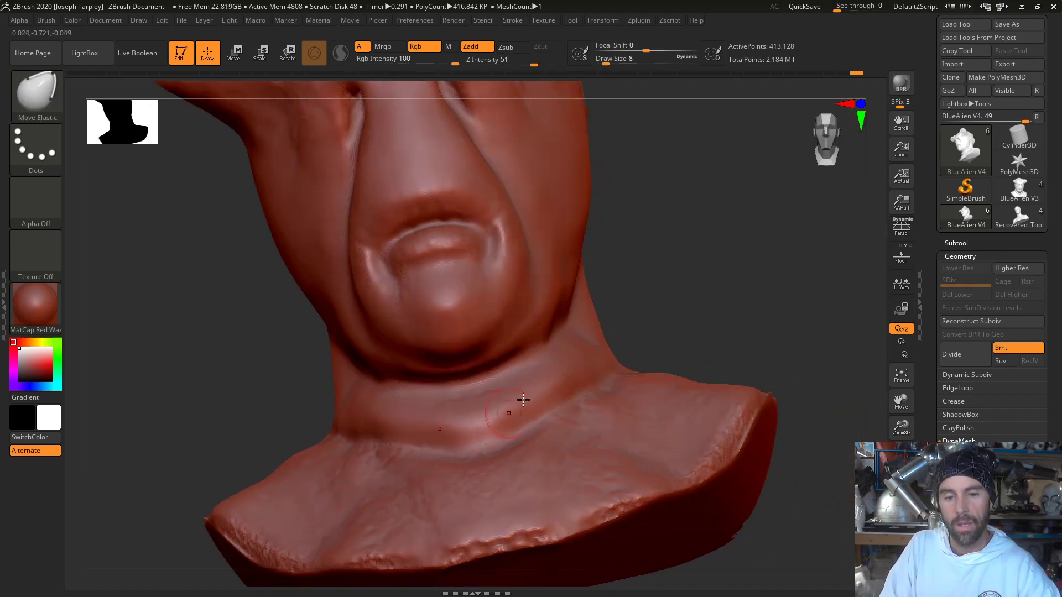
key(shift)
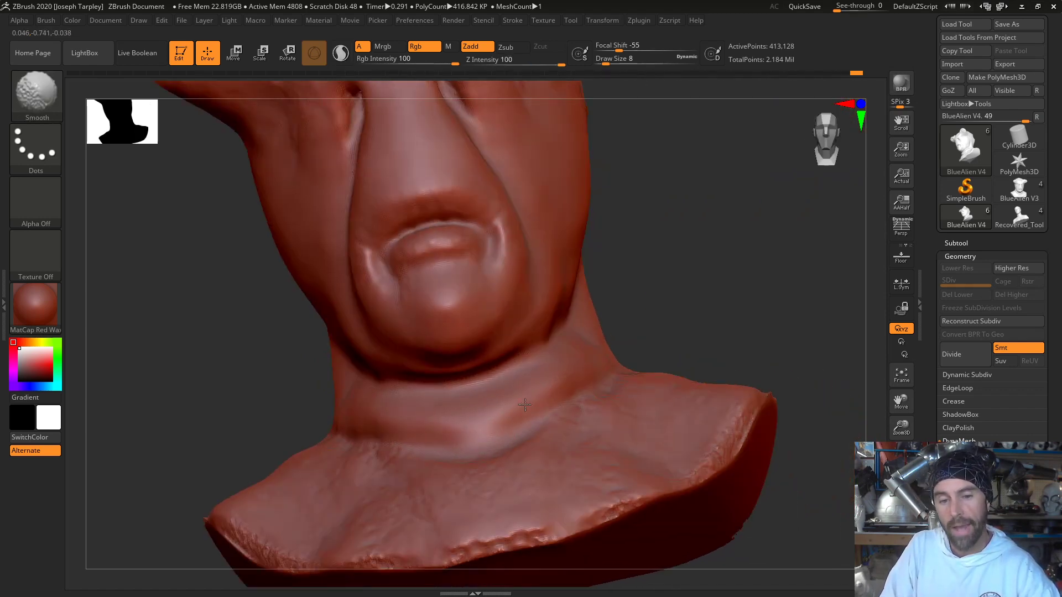
drag(694, 297, 774, 301)
shift+drag(450, 434, 397, 422)
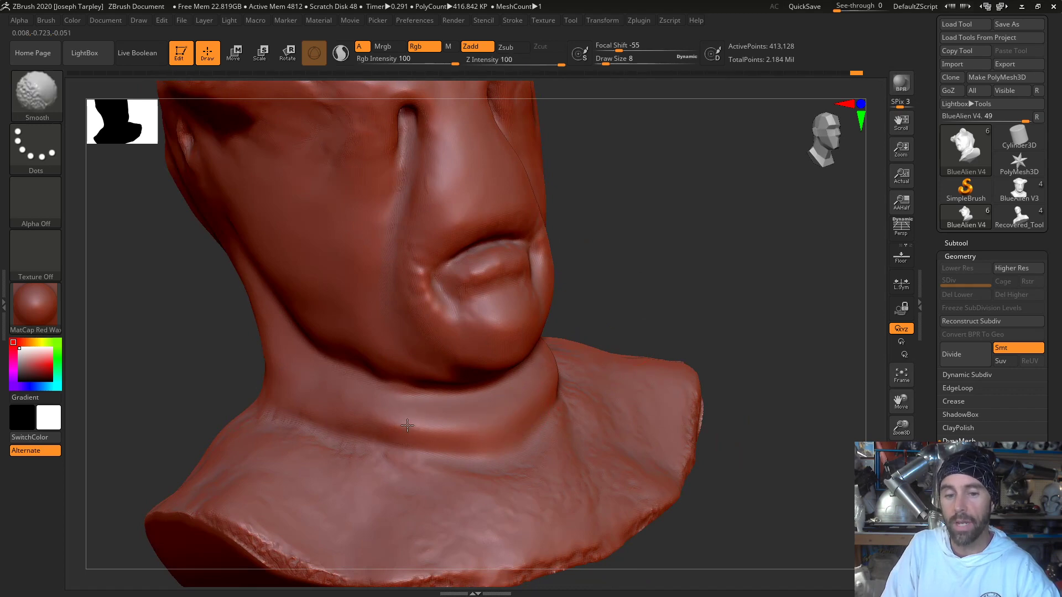
drag(638, 270, 534, 301)
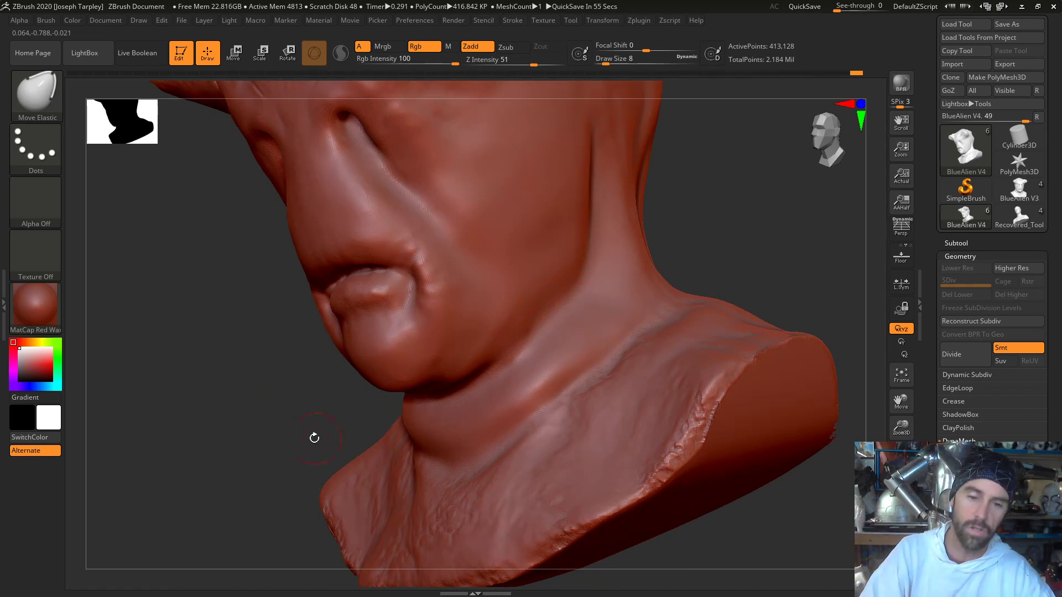
- Fill the fold on the side of the neck below the jaw with ClayTubes and smooth the strokes
drag(314, 438, 279, 435)
drag(244, 384, 285, 362)
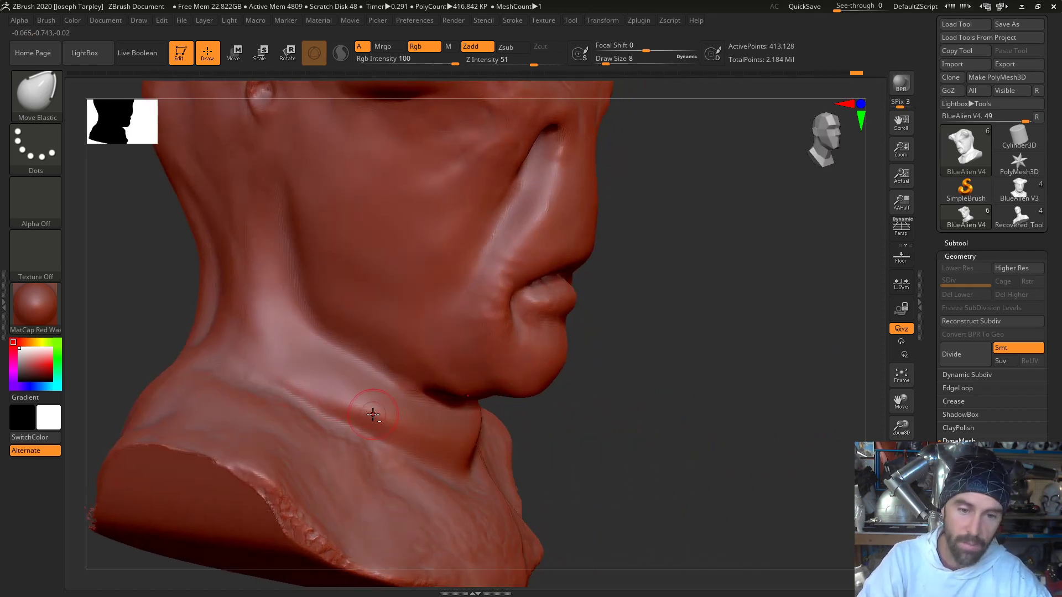
key(b)
key(c)
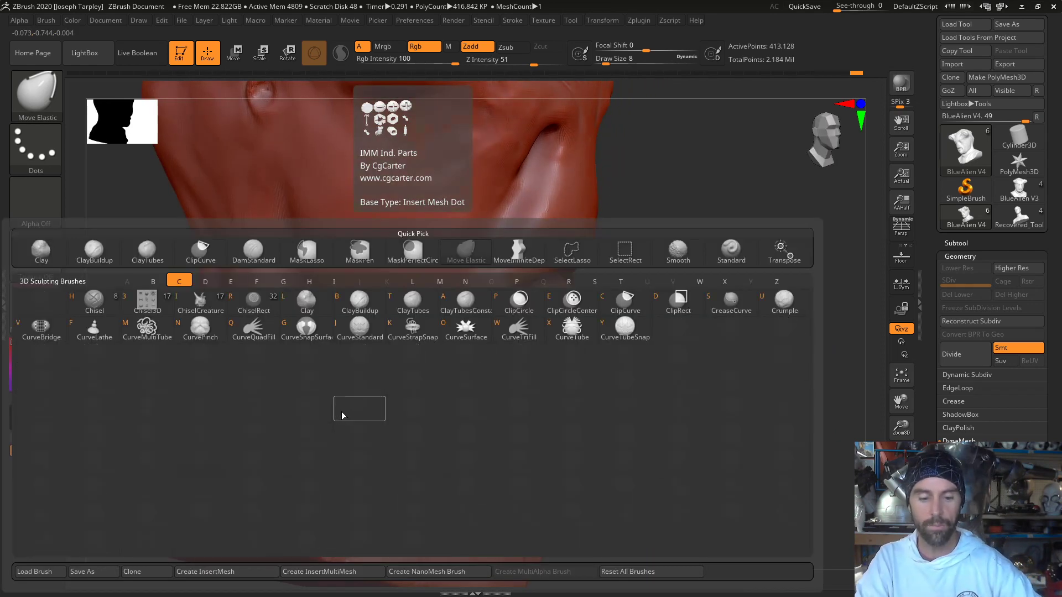
key(t)
mouse_move(322, 389)
mouse_down()
mouse_move(375, 416)
mouse_move(325, 381)
mouse_move(356, 390)
mouse_move(397, 414)
mouse_up()
shift+drag(397, 413, 381, 408)
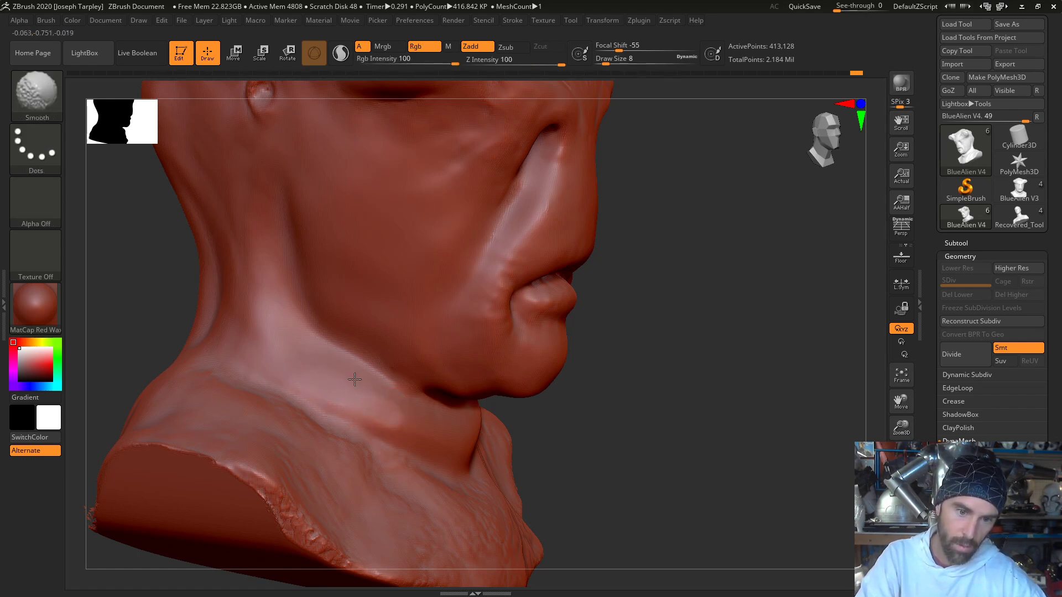
- Build up the front of the throat with ClayTubes at draw size 8 and smooth it into the neck
mouse_move(604, 406)
mouse_down()
mouse_move(465, 413)
mouse_move(422, 435)
mouse_up()
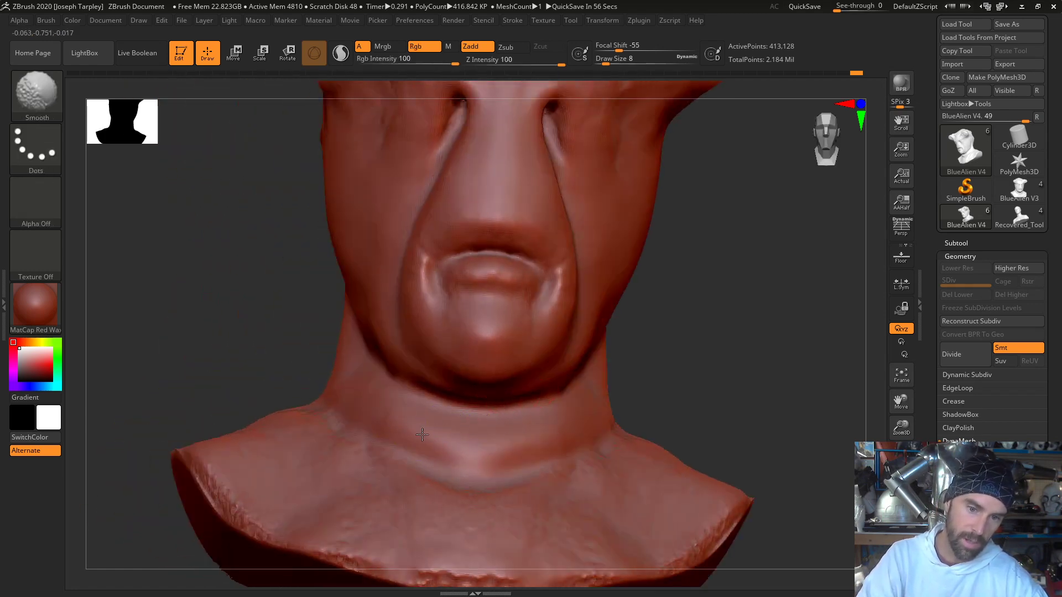
mouse_move(383, 405)
mouse_down()
mouse_move(437, 438)
mouse_move(393, 400)
mouse_move(439, 440)
mouse_move(469, 434)
mouse_up()
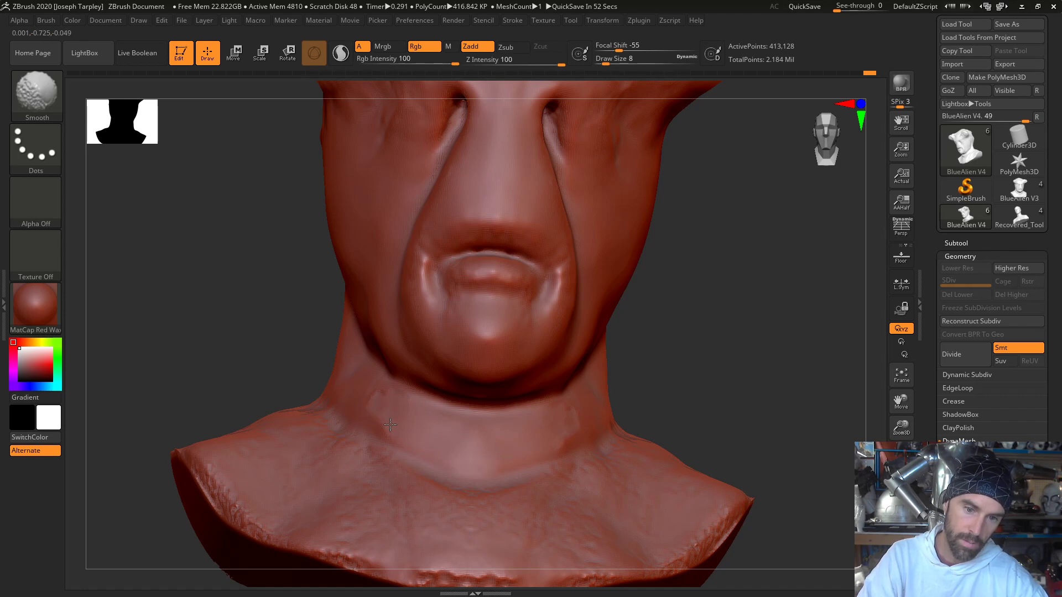
shift+drag(252, 371, 311, 387)
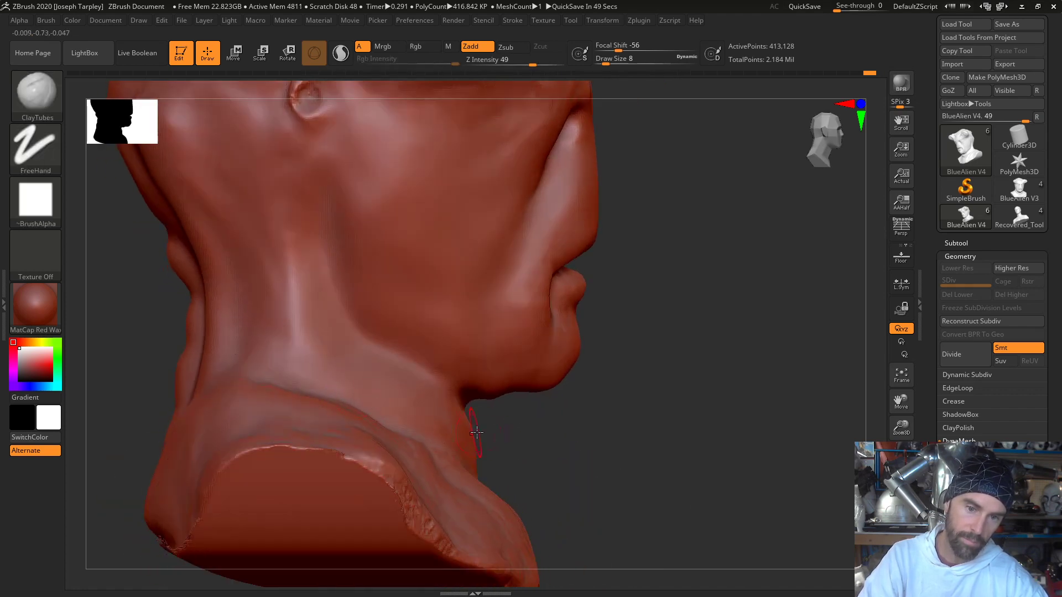
right_drag(545, 453, 517, 447)
mouse_move(469, 450)
mouse_down()
mouse_move(496, 457)
mouse_move(463, 441)
mouse_up()
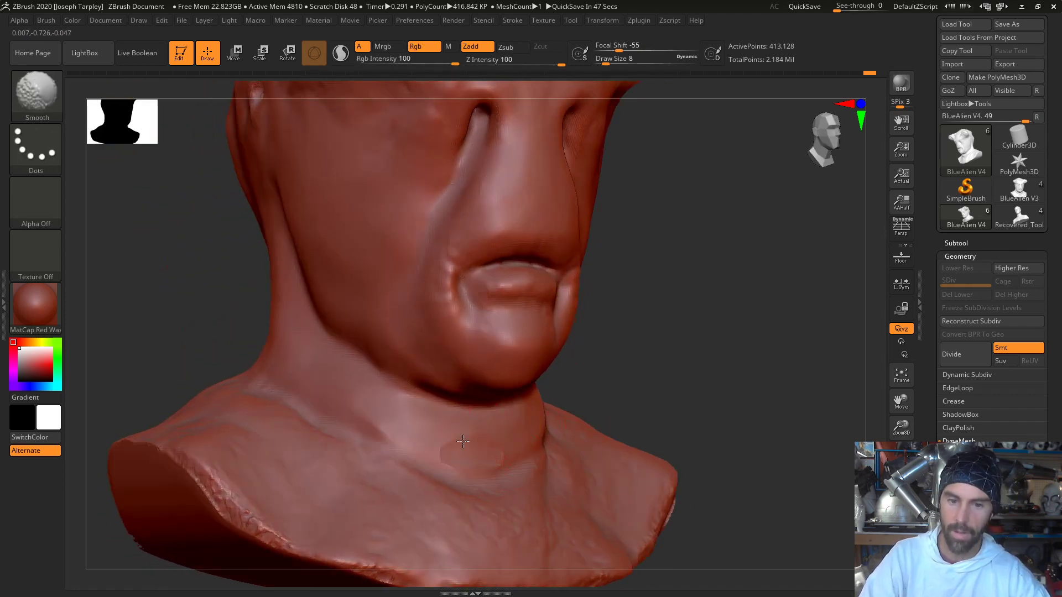
- Turn off Solo mode to show the lifecast bust and cylinders, and inspect the jawline for poke-through
click(959, 242)
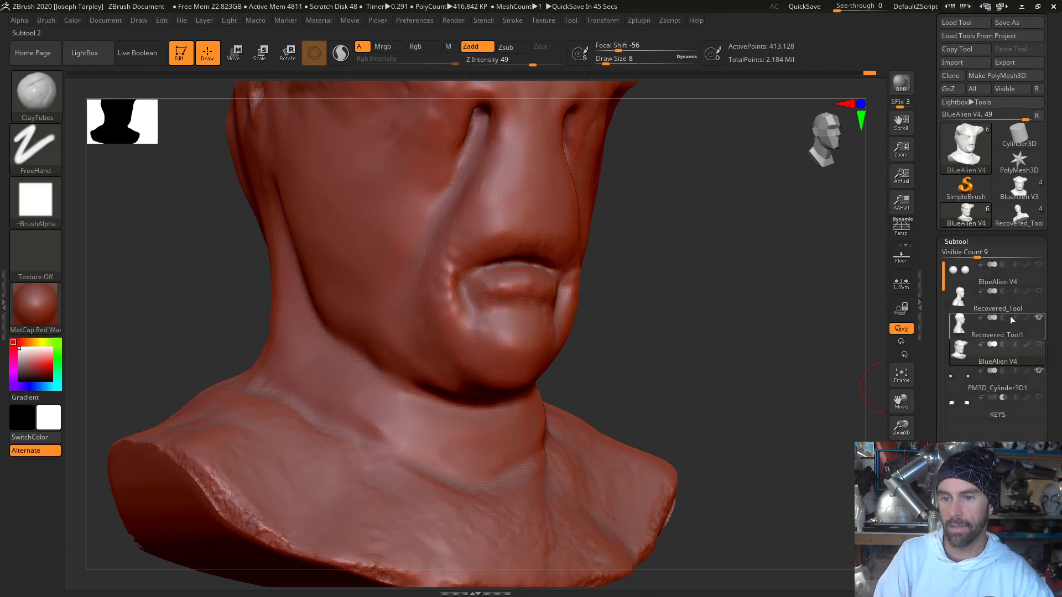
click(901, 532)
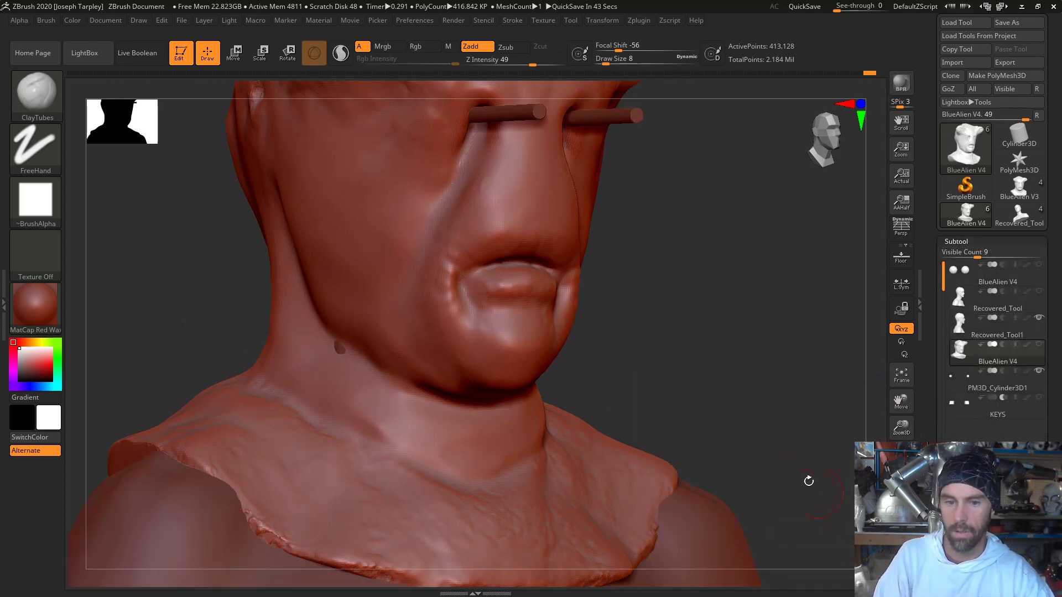
drag(798, 399, 749, 380)
drag(218, 299, 327, 303)
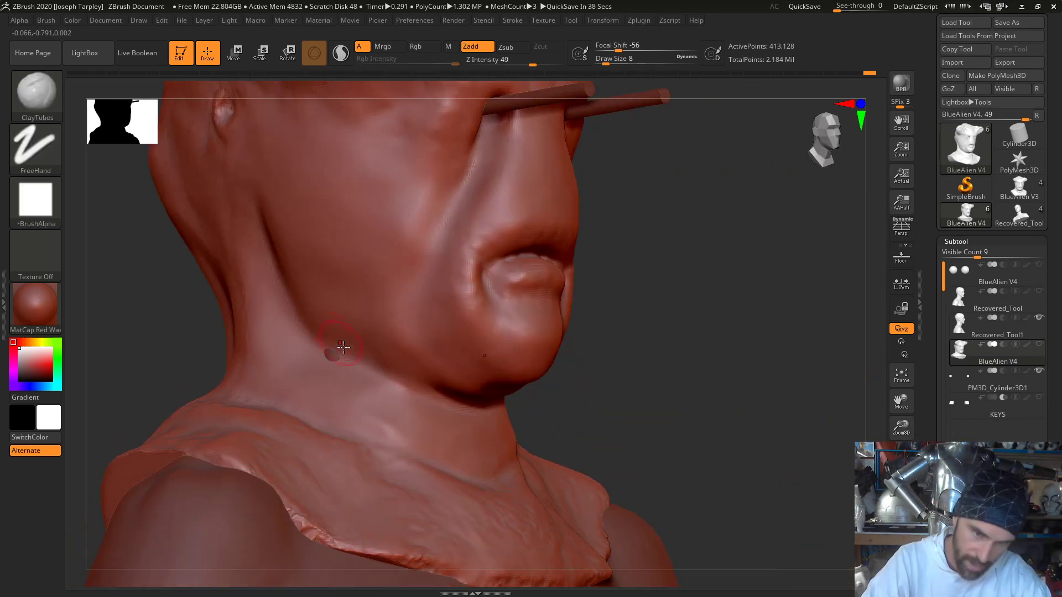
- Build up the lower jaw edge over the protruding lifecast with ClayTubes and smooth it around under the chin
mouse_move(345, 362)
shift+mouse_down()
mouse_move(327, 353)
mouse_move(390, 369)
shift+mouse_up()
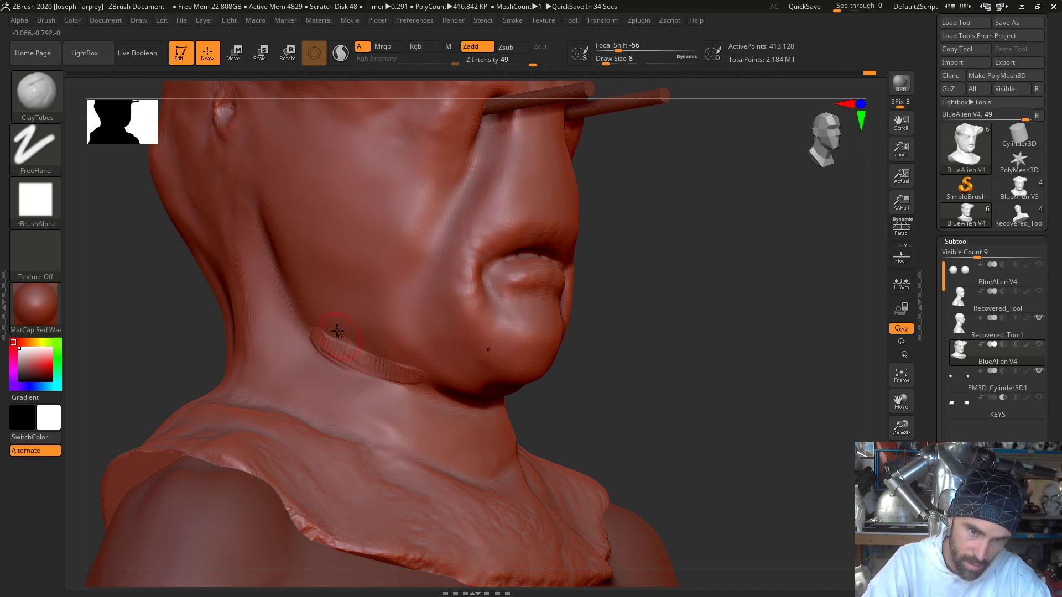
drag(336, 331, 403, 387)
mouse_move(369, 341)
mouse_down()
mouse_move(444, 396)
mouse_move(434, 390)
mouse_up()
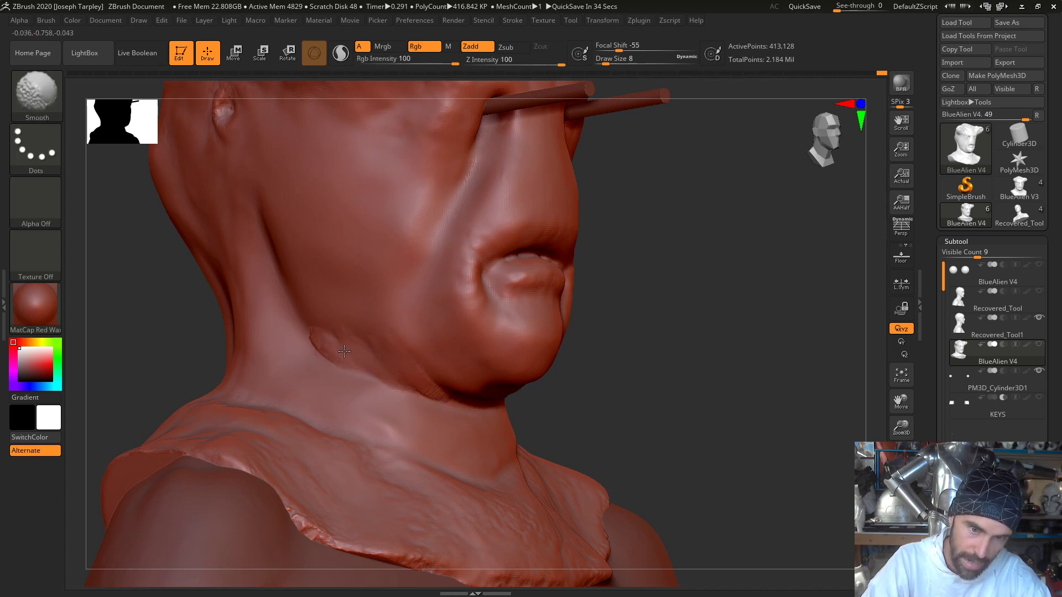
drag(616, 393, 486, 355)
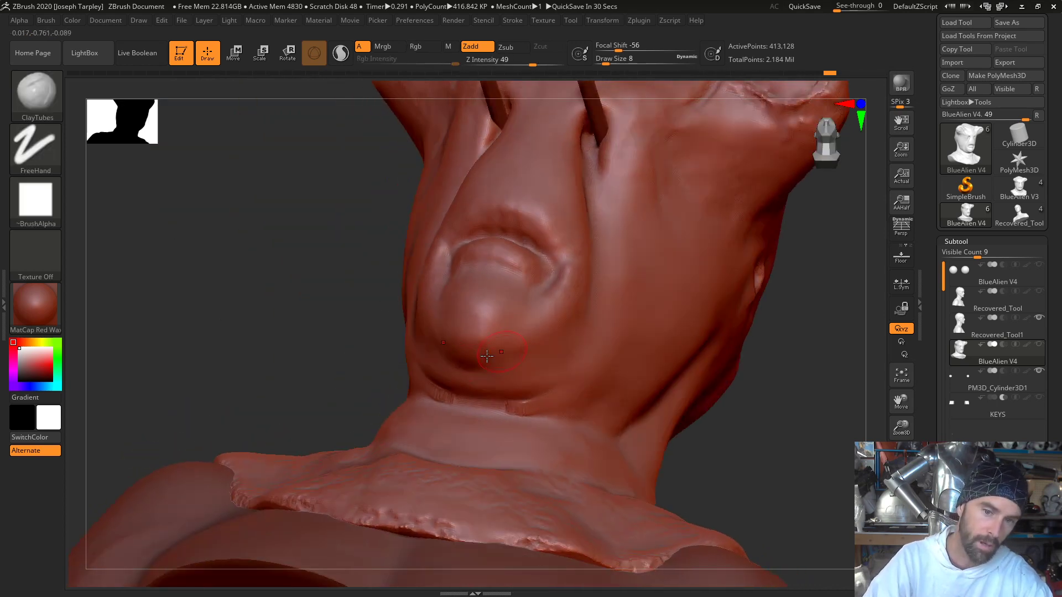
mouse_move(474, 404)
shift+mouse_down()
mouse_move(515, 412)
mouse_move(416, 395)
shift+mouse_up()
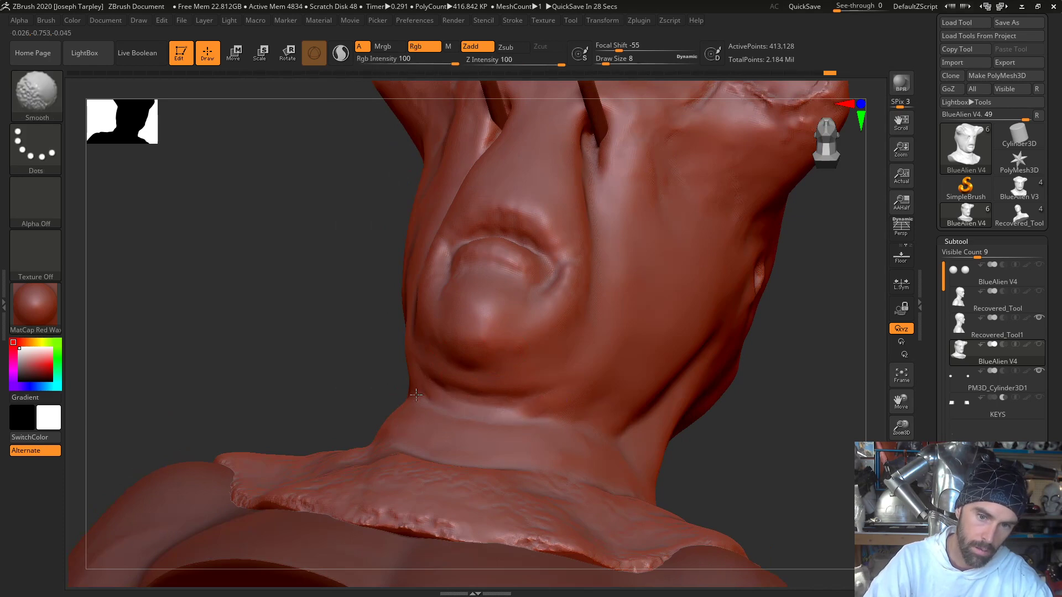
drag(307, 375, 423, 378)
key(shift)
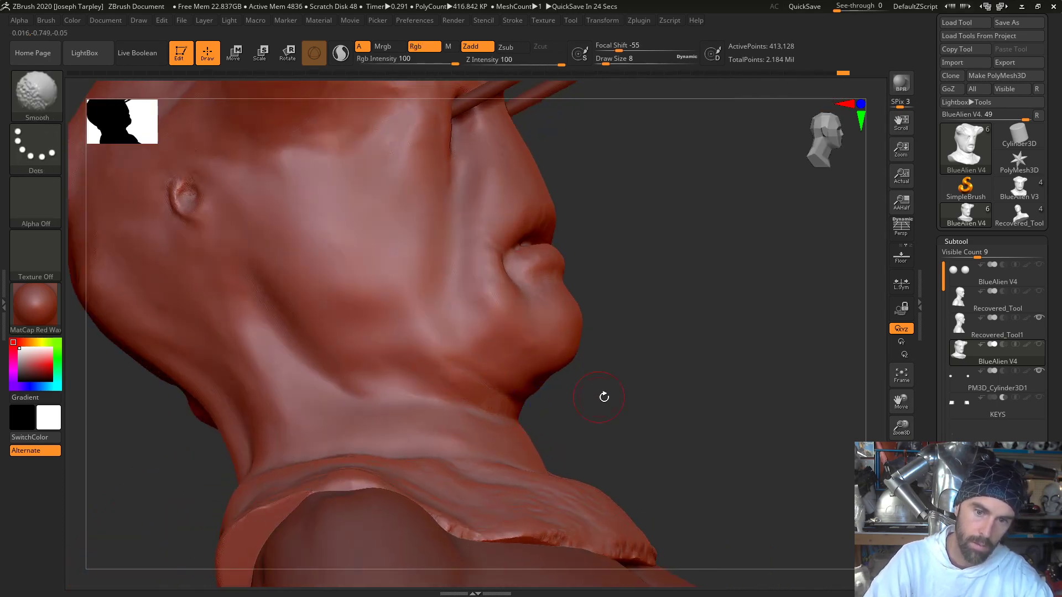
- Add a ClayTubes stroke on the jaw behind the chin and smooth it into the cheek
mouse_move(604, 396)
shift+mouse_down()
mouse_move(556, 387)
mouse_move(486, 404)
shift+mouse_up()
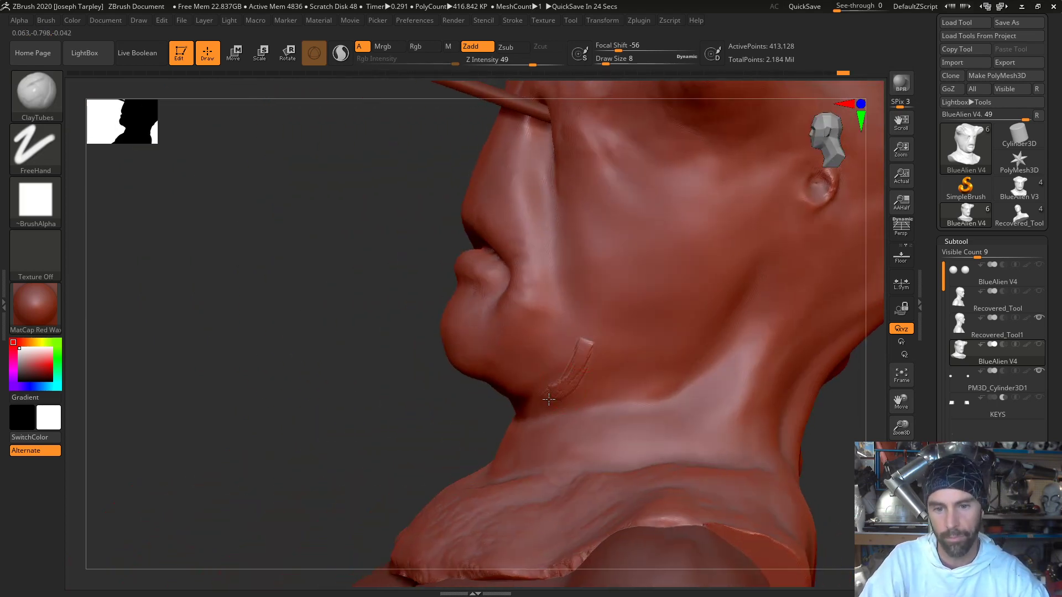
key(shift)
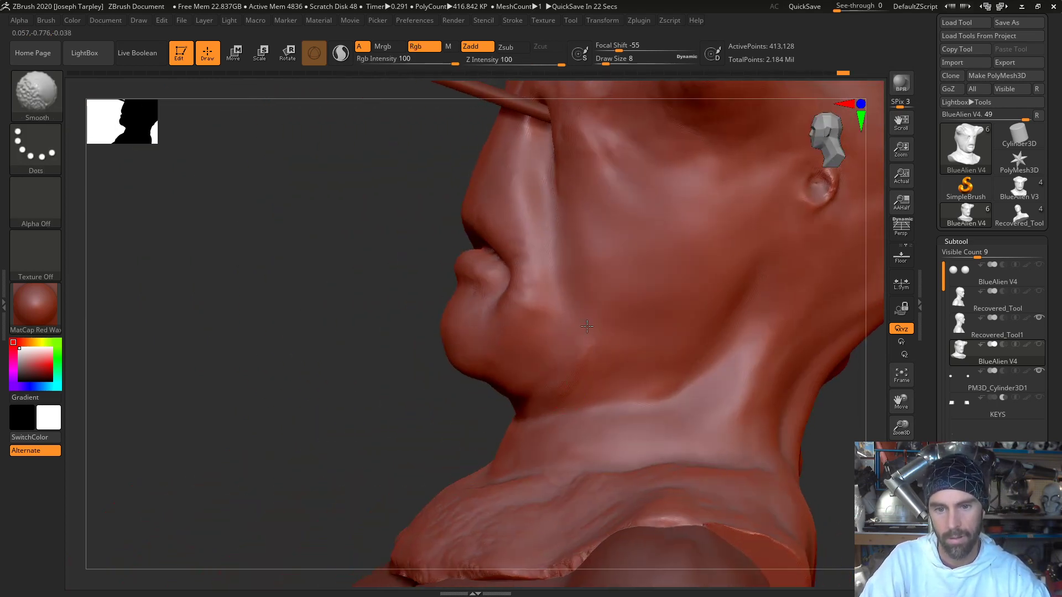
mouse_move(342, 368)
mouse_down()
mouse_move(372, 379)
mouse_move(357, 369)
mouse_up()
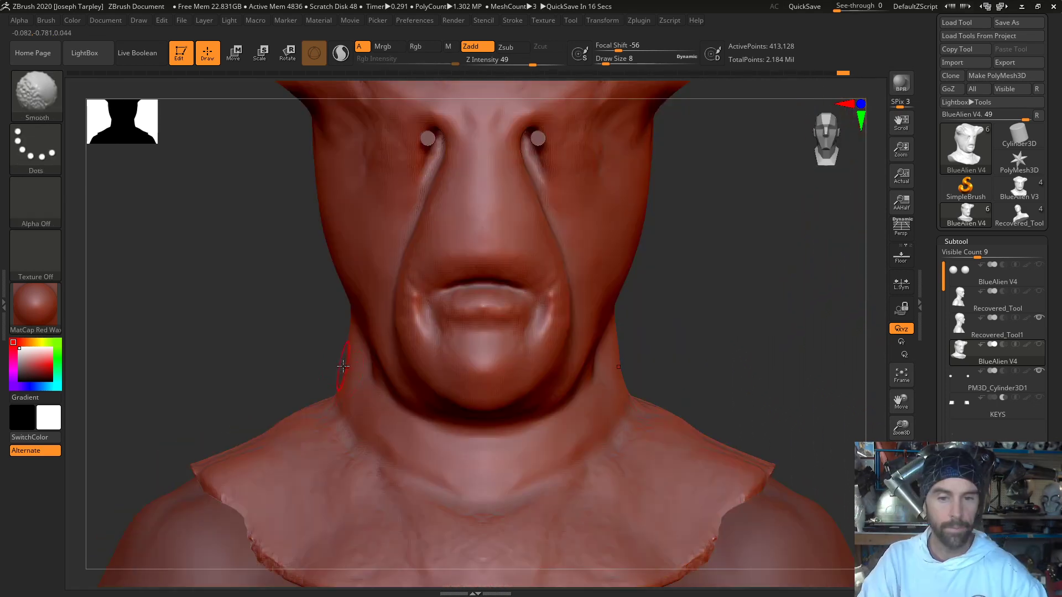
- Try to carve creases around the lower lip and chin with DamStandard, and undo the strokes
key(b)
key(d)
key(s)
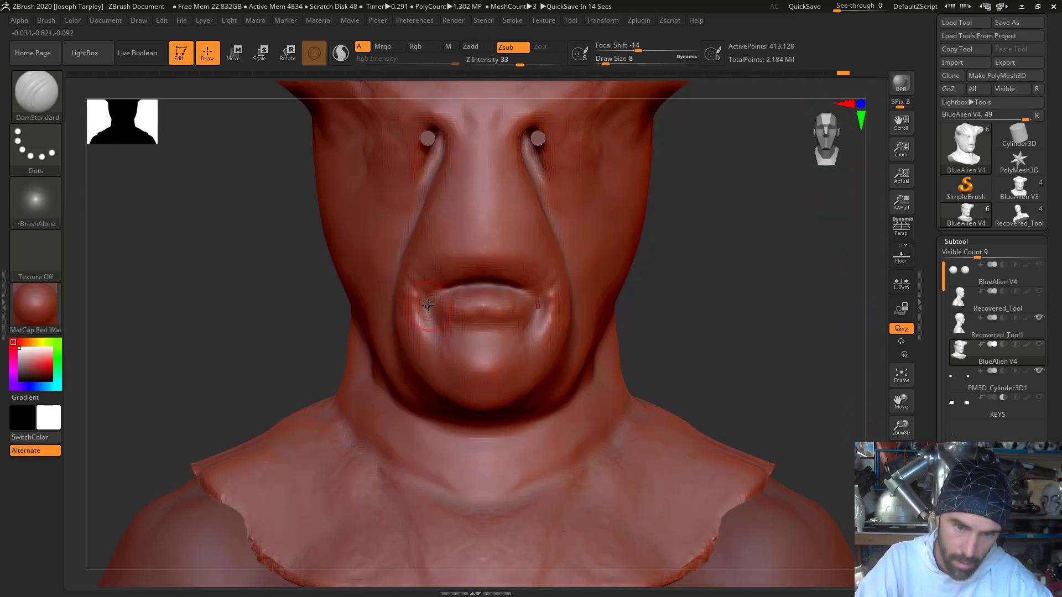
drag(439, 326, 441, 331)
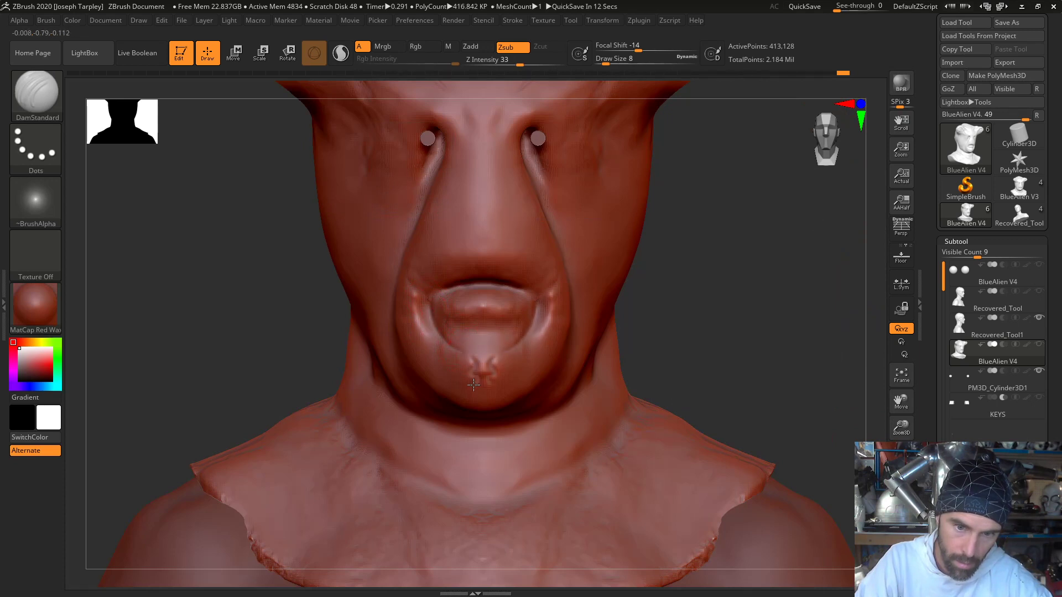
drag(471, 383, 442, 359)
key(ctrl+z)
key(ctrl+z)
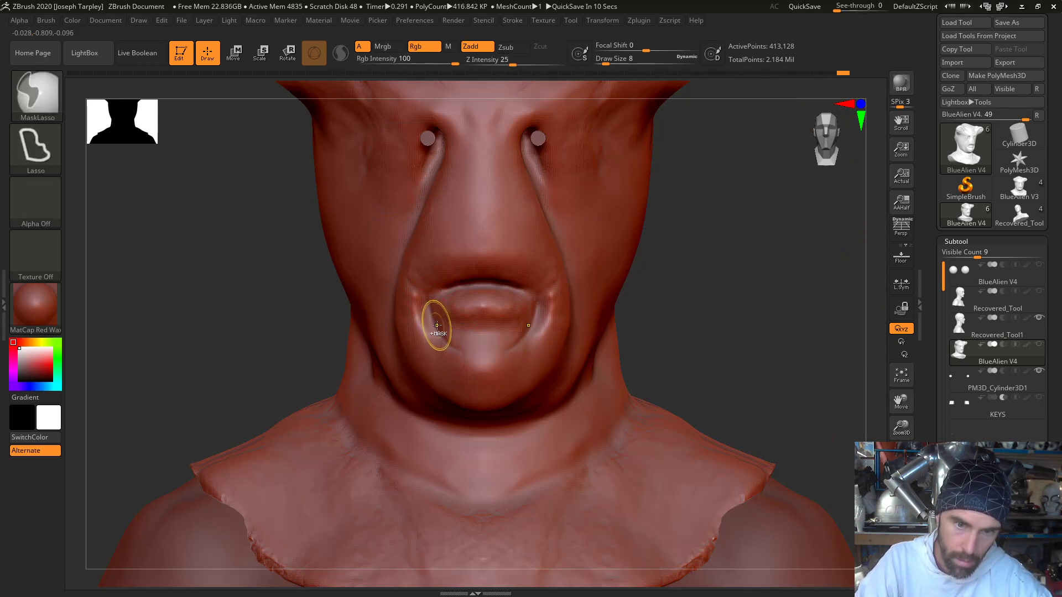
- Set the DamStandard draw size to 7
key(space)
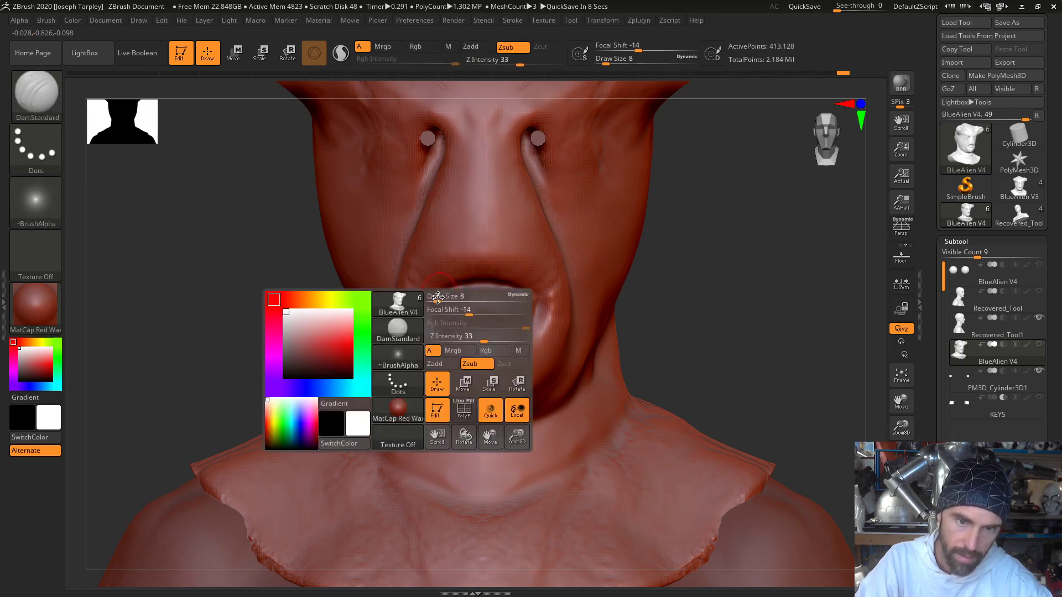
click(440, 308)
key(alt+Tab)
key(alt+Tab)
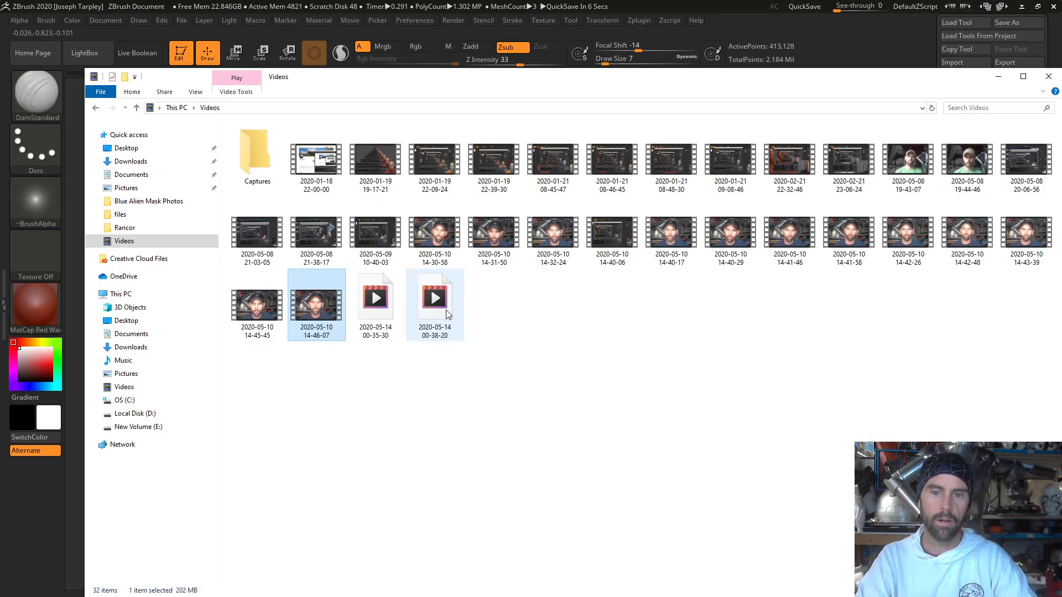
key(alt+Tab)
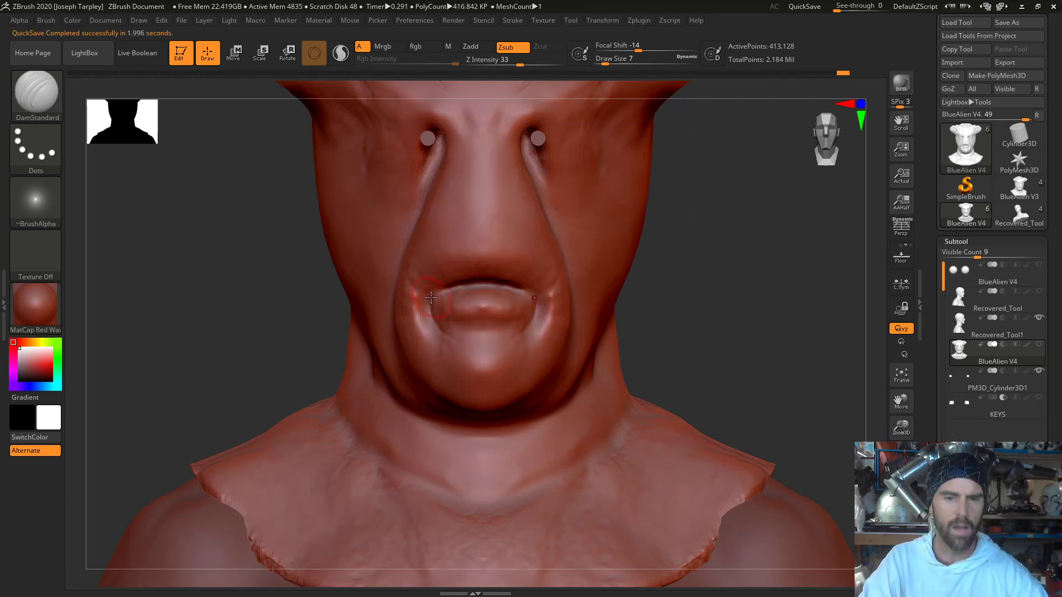
- Carve creases at the mouth corners and vertical wrinkles from the lower lip down the chin with DamStandard
drag(681, 288, 684, 316)
mouse_move(177, 330)
mouse_down()
mouse_move(186, 342)
mouse_move(183, 315)
mouse_up()
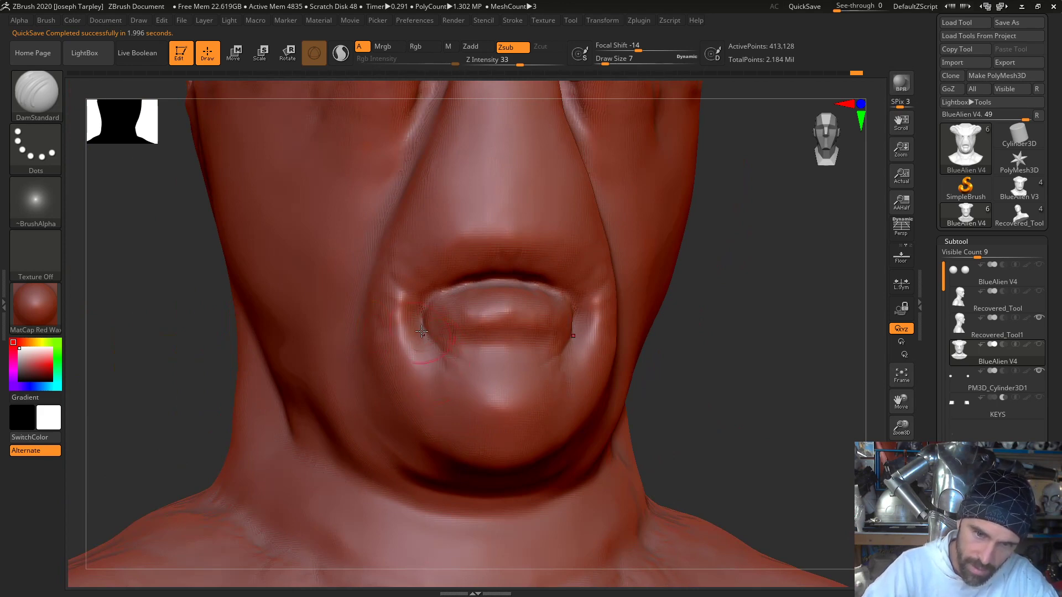
drag(421, 332, 433, 360)
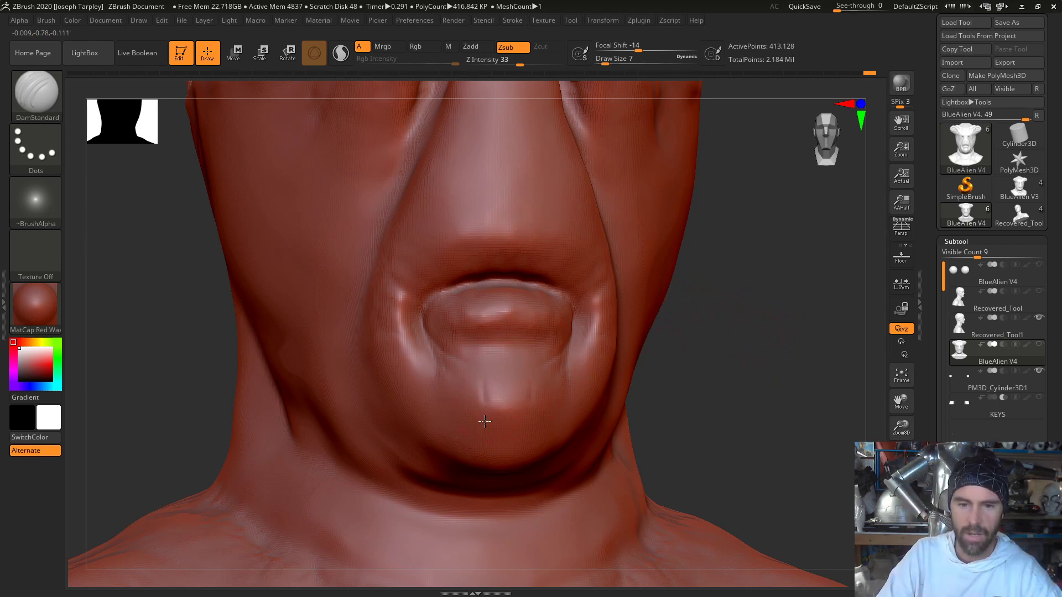
drag(651, 381, 682, 379)
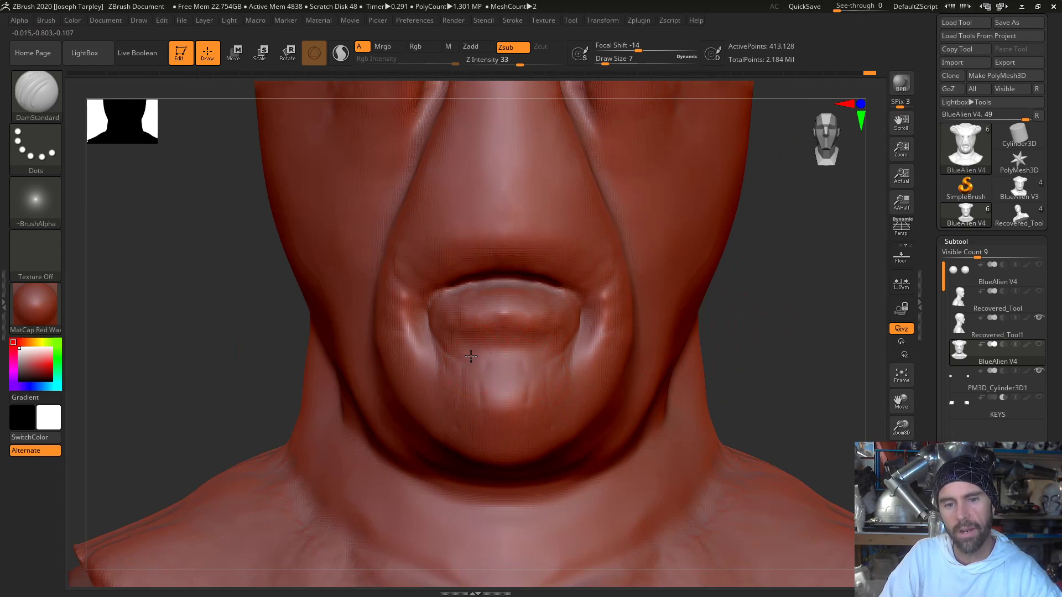
drag(797, 317, 814, 310)
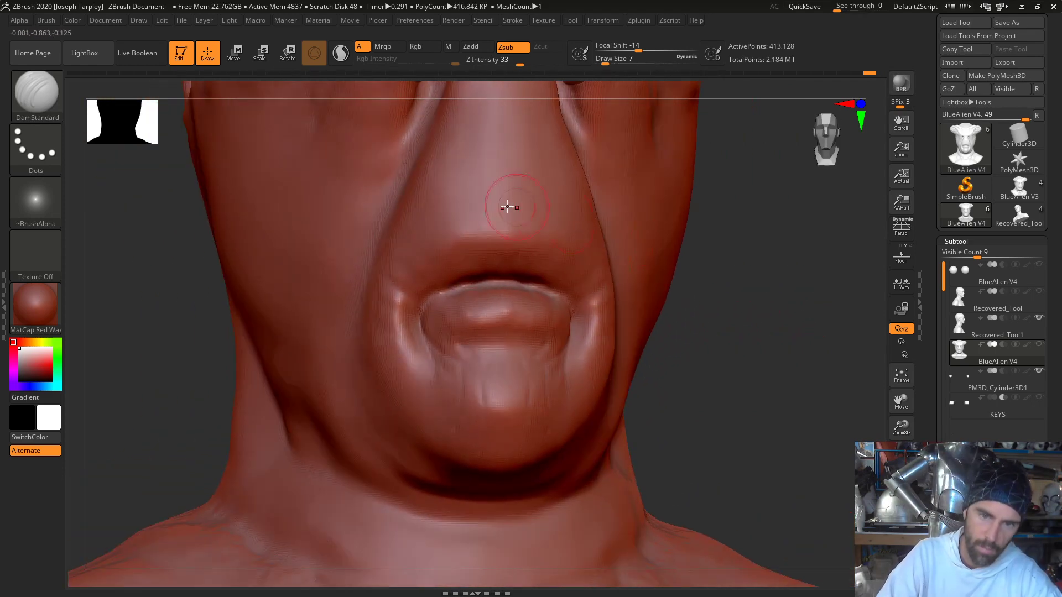
- Switch to the Move Elastic brush, set the draw size to 54 and pull the eye stalks slightly inward
mouse_move(749, 258)
mouse_down()
mouse_move(746, 242)
mouse_move(747, 266)
mouse_move(812, 276)
mouse_move(778, 285)
mouse_move(790, 297)
mouse_up()
key(f)
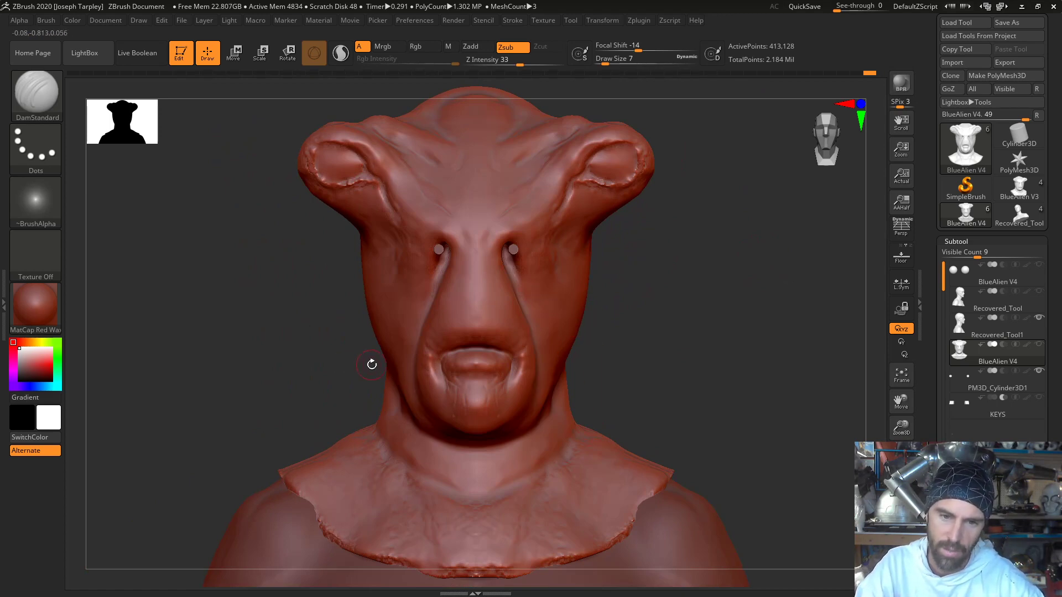
key(b)
key(m)
key(e)
key(space)
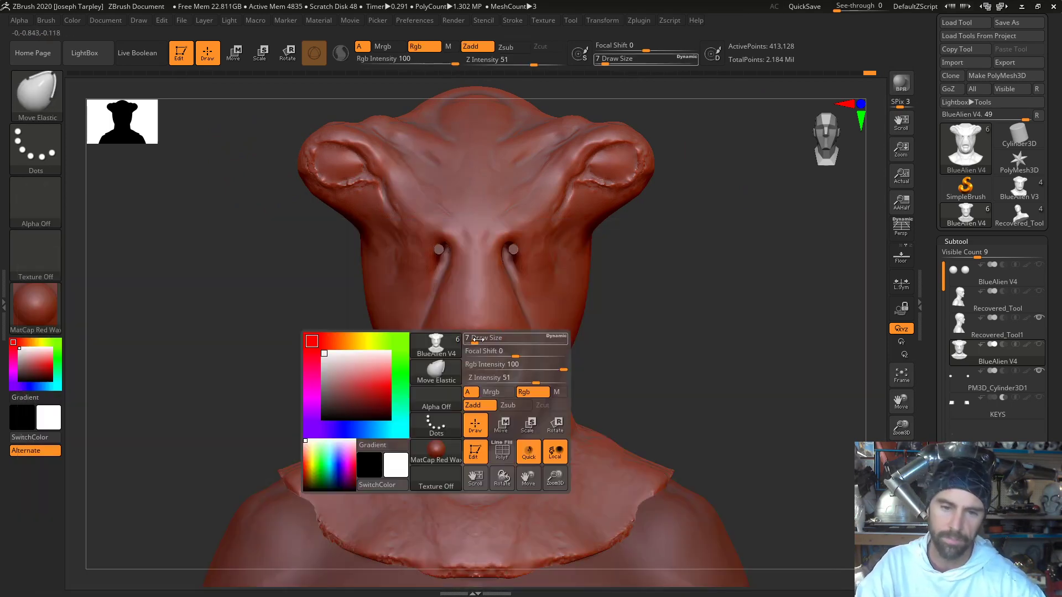
drag(470, 341, 492, 342)
drag(623, 155, 626, 200)
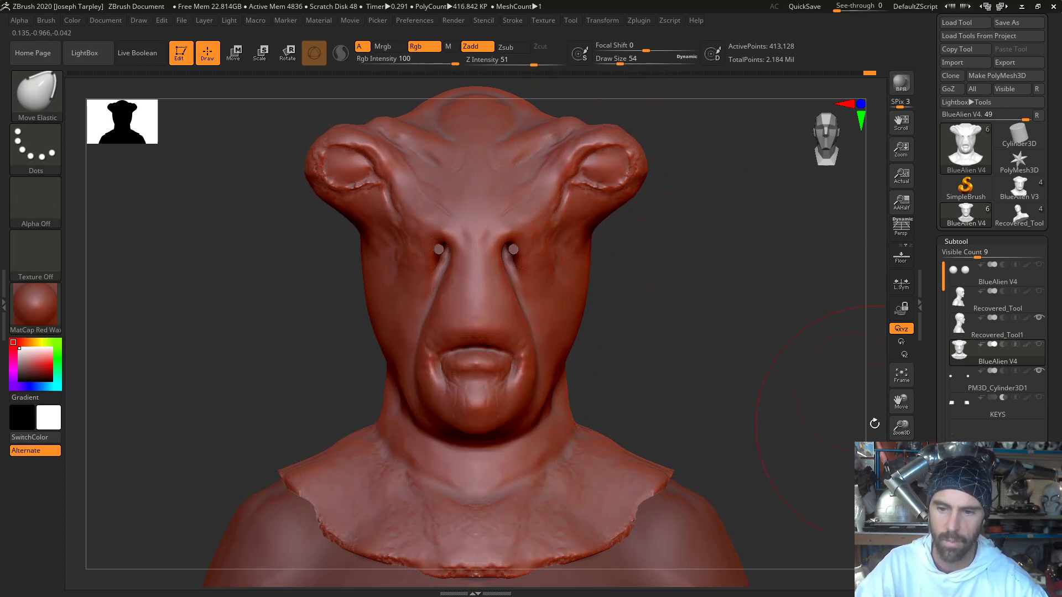
- Turn on transparency and examine how the mask fits over the bust from the front, above and in profile
click(901, 506)
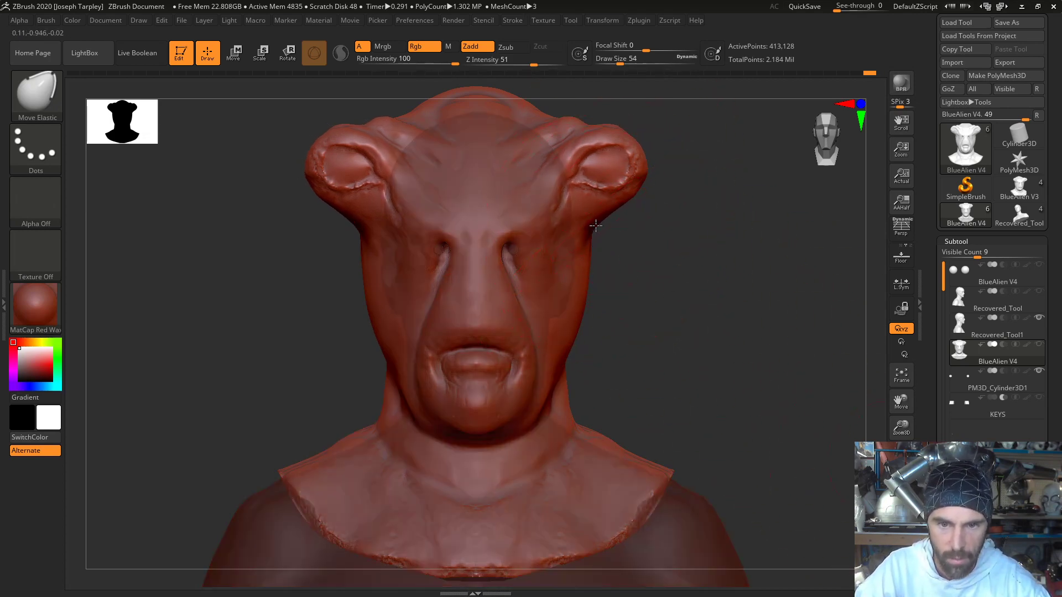
mouse_move(596, 225)
mouse_down()
mouse_move(832, 272)
mouse_move(835, 323)
mouse_move(758, 409)
mouse_move(787, 351)
mouse_move(746, 332)
mouse_up()
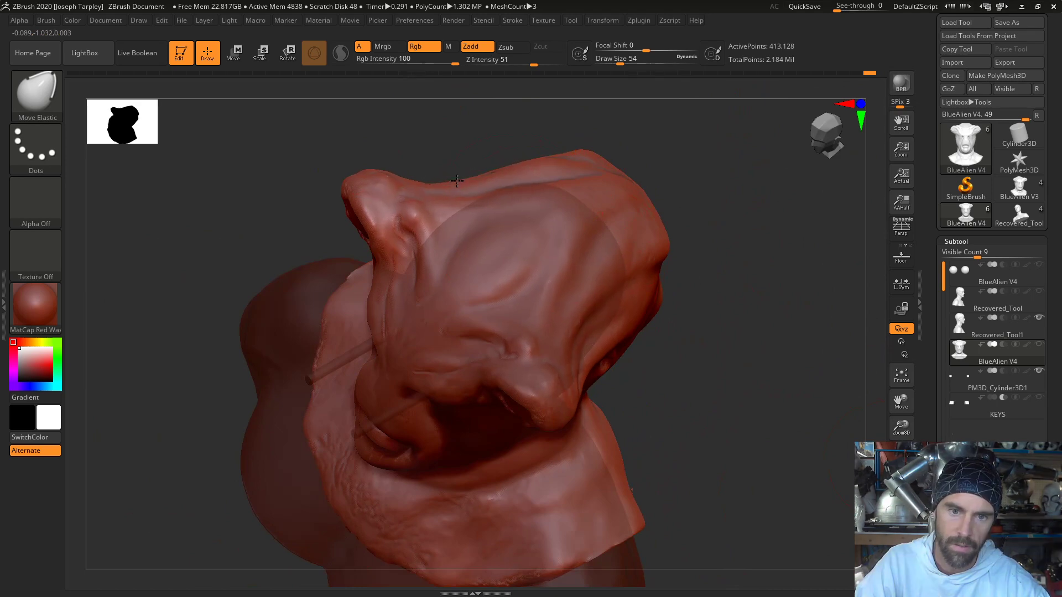
drag(476, 127, 468, 161)
drag(493, 110, 485, 142)
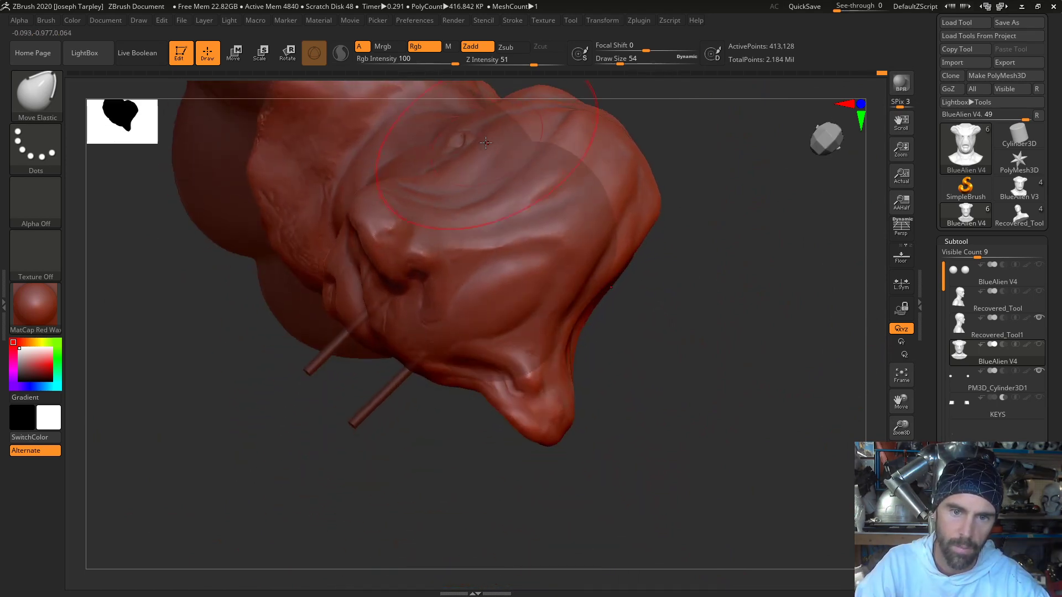
mouse_move(711, 289)
mouse_down()
mouse_move(682, 218)
mouse_move(685, 194)
mouse_move(737, 243)
mouse_move(687, 244)
mouse_move(734, 235)
mouse_move(778, 249)
mouse_up()
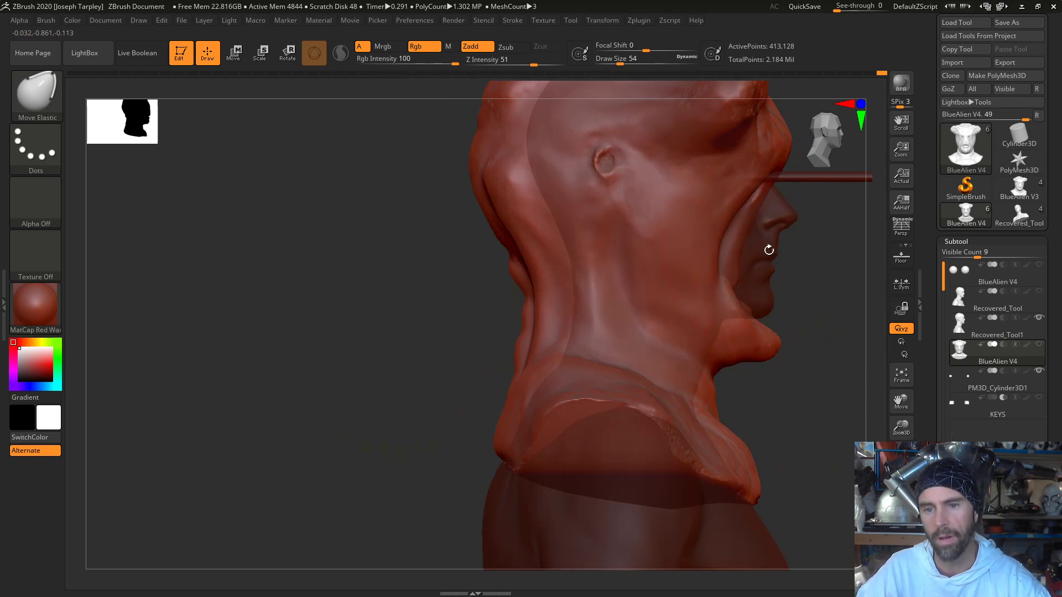
alt+drag(790, 301, 663, 328)
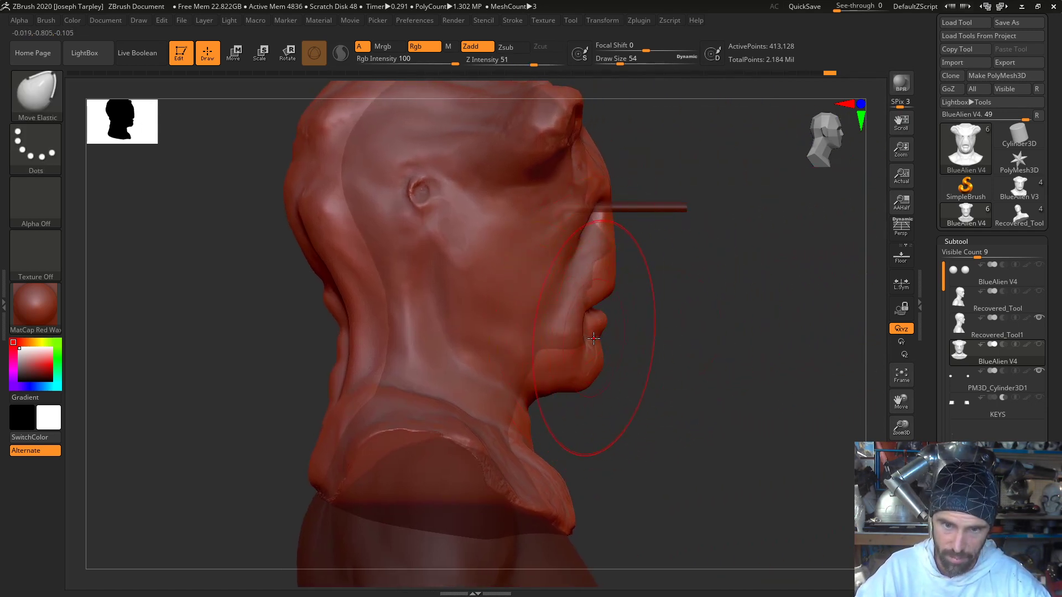
- Raise the chin and mouth in profile with Move Elastic and set the draw size to 35 for finer adjustment
mouse_move(651, 317)
mouse_down()
mouse_move(564, 318)
mouse_move(651, 319)
mouse_move(616, 325)
mouse_up()
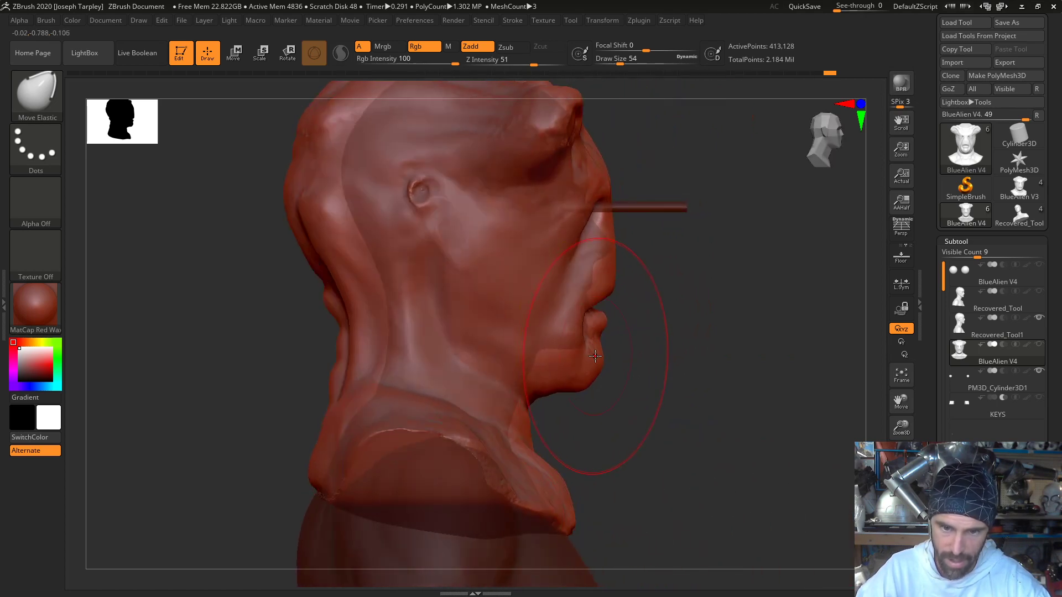
drag(547, 386, 547, 377)
mouse_move(593, 308)
mouse_down()
mouse_move(613, 280)
mouse_move(592, 299)
mouse_move(602, 279)
mouse_up()
key(space)
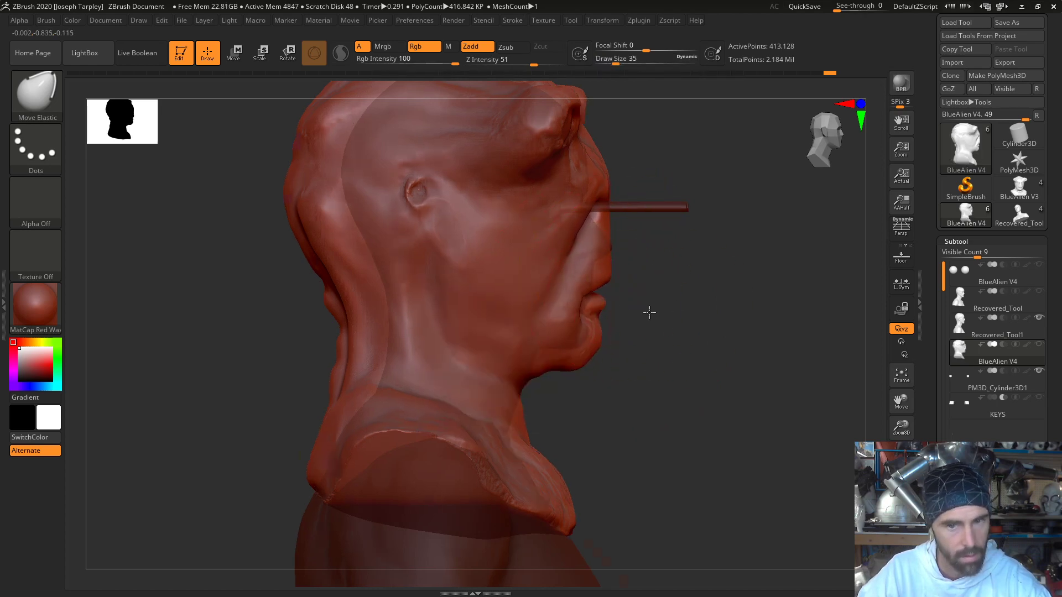
shift+drag(651, 308, 633, 309)
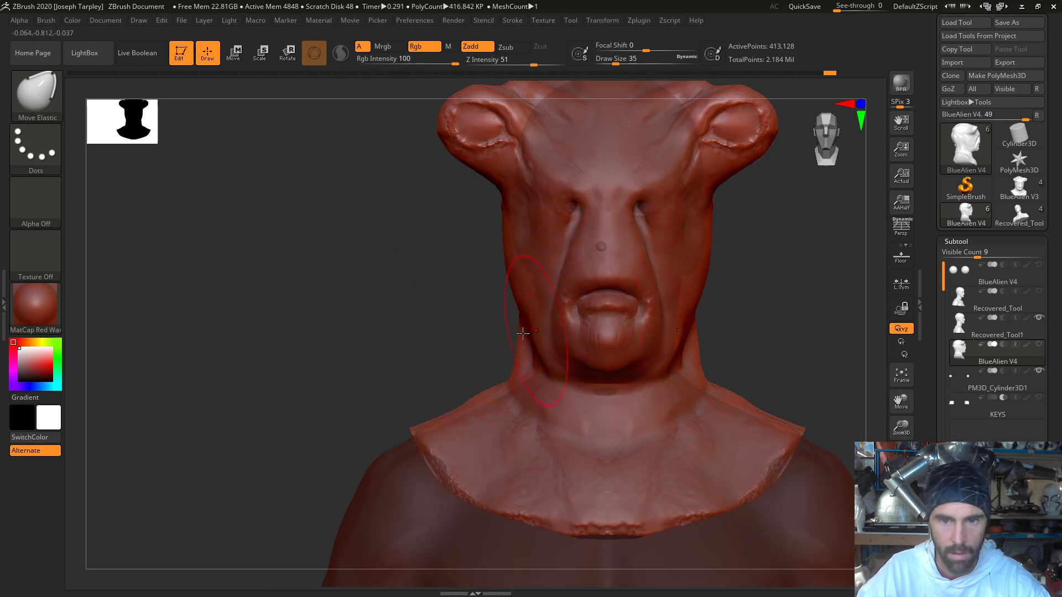
- Push the lips and the front of the muzzle slightly back toward the bust in profile
right_drag(658, 302, 462, 344)
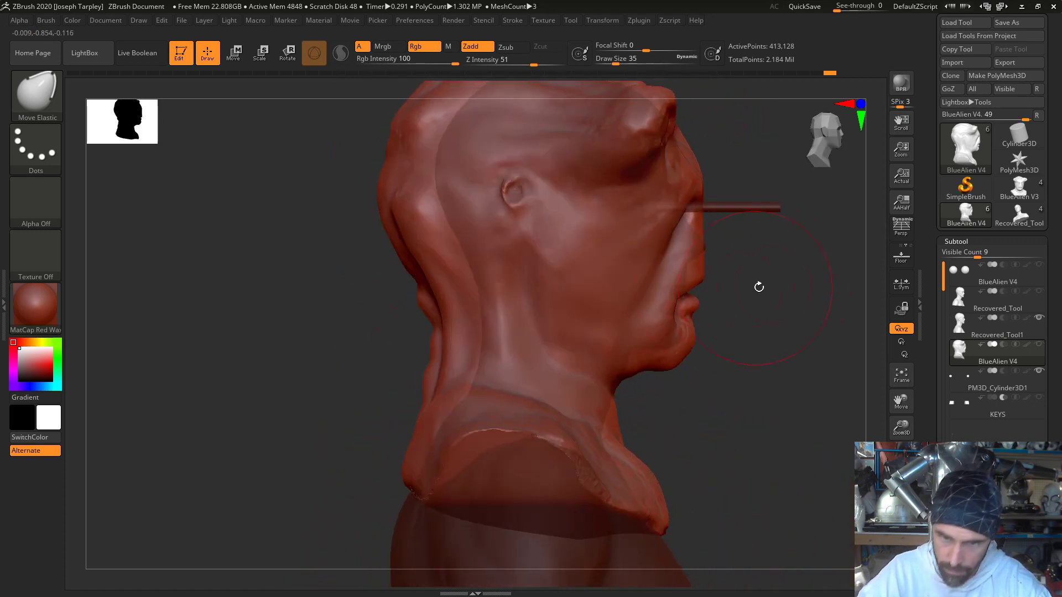
ctrl+right_drag(758, 287, 774, 428)
alt+right_drag(787, 325, 621, 365)
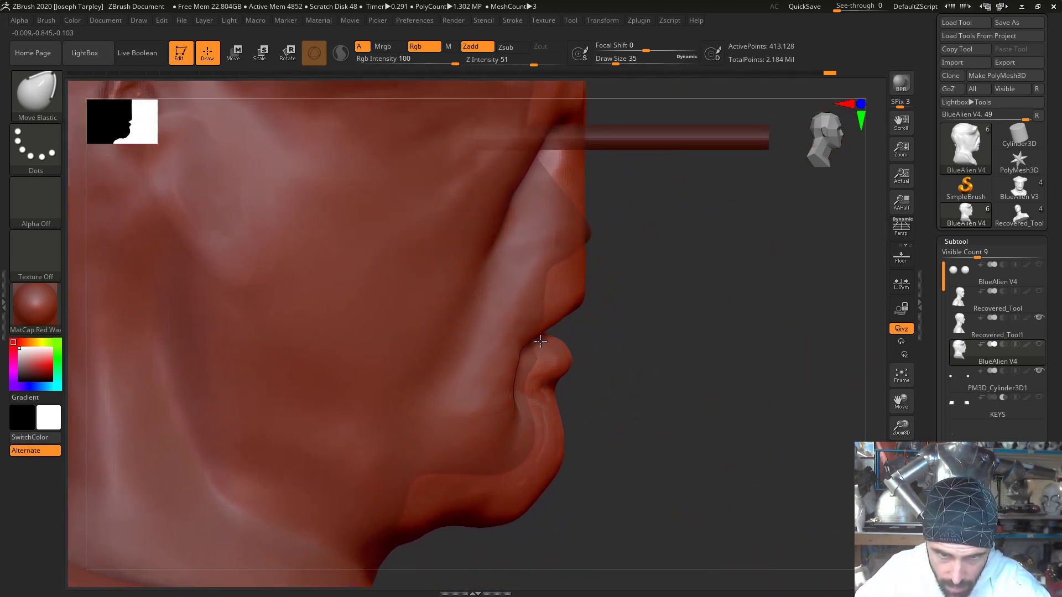
drag(540, 342, 538, 344)
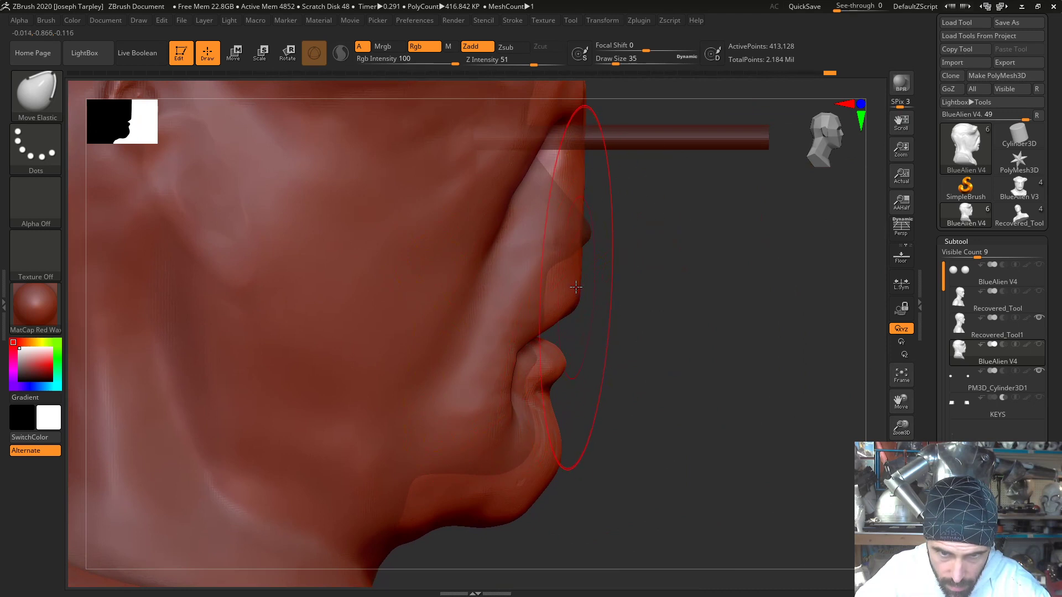
drag(583, 239, 588, 245)
- Set the draw size to 51 and pull the muzzle and lips forward in profile, undoing the first stroke
key(space)
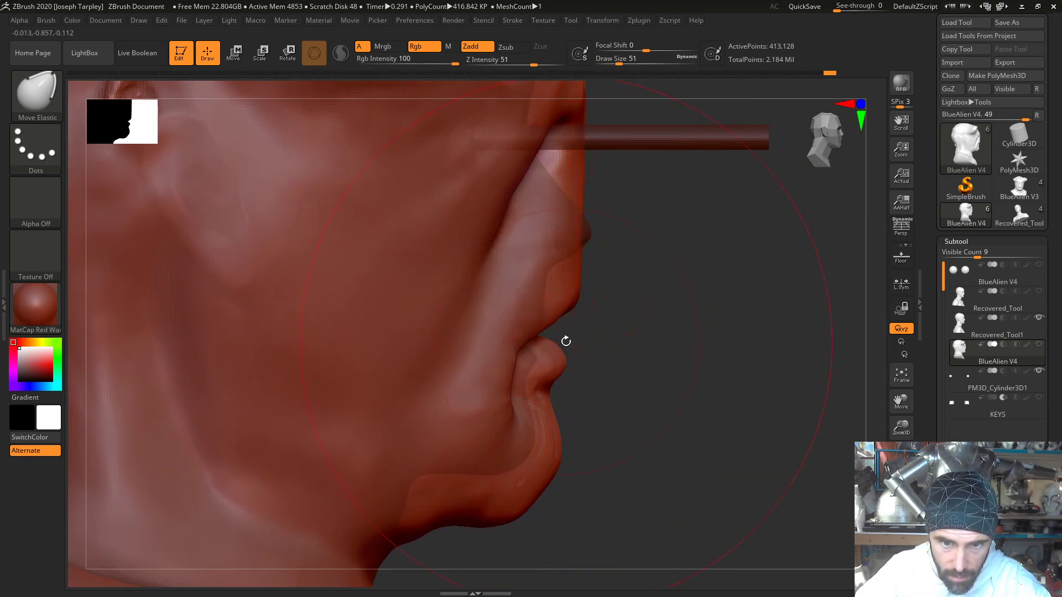
drag(563, 340, 580, 346)
key(ctrl+z)
drag(652, 345, 600, 342)
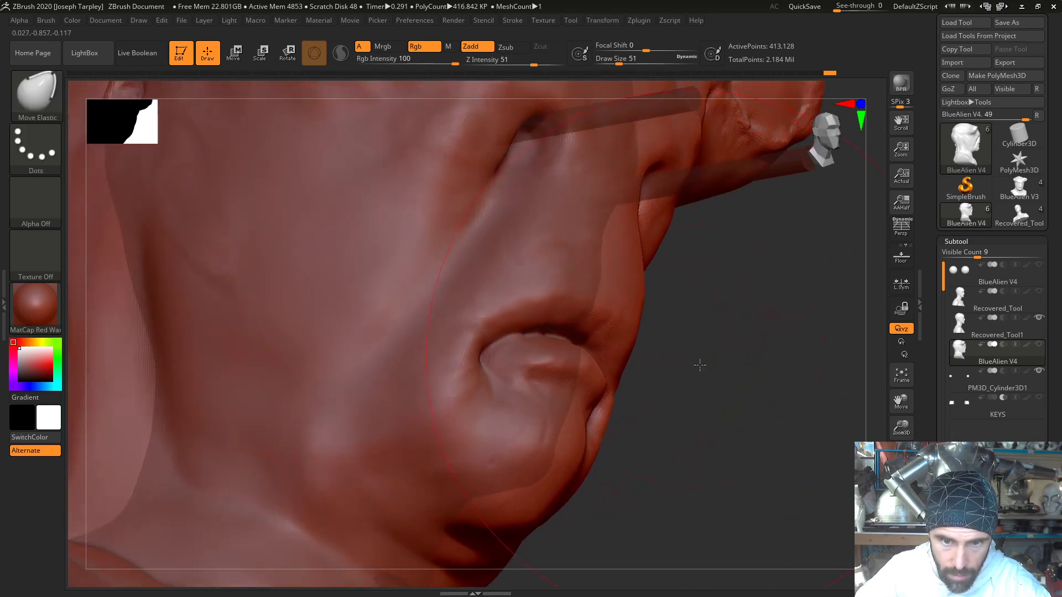
shift+drag(699, 367, 698, 375)
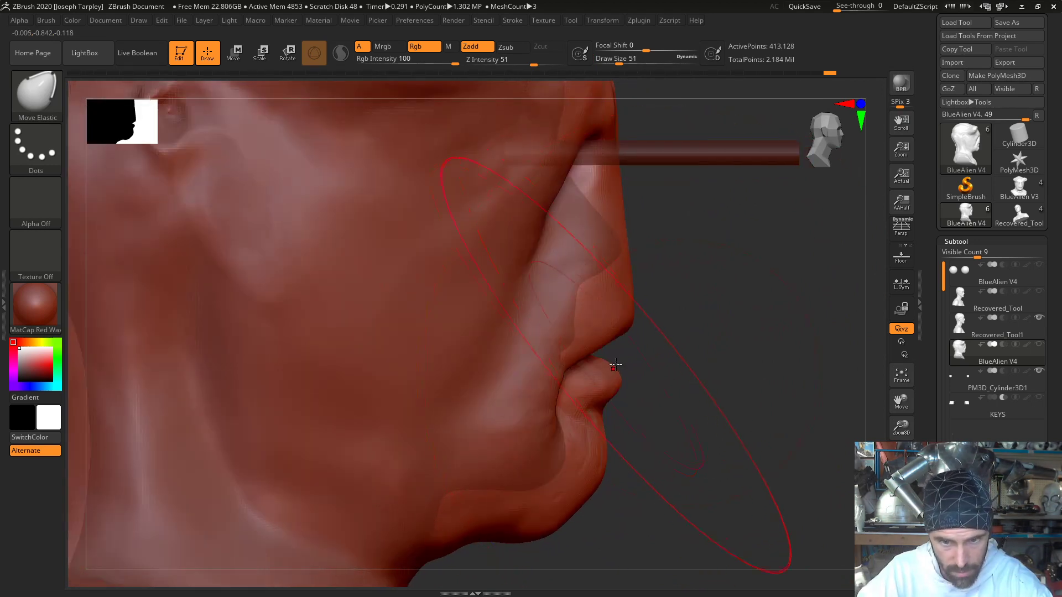
mouse_move(618, 367)
mouse_down()
mouse_move(670, 381)
mouse_move(662, 371)
mouse_up()
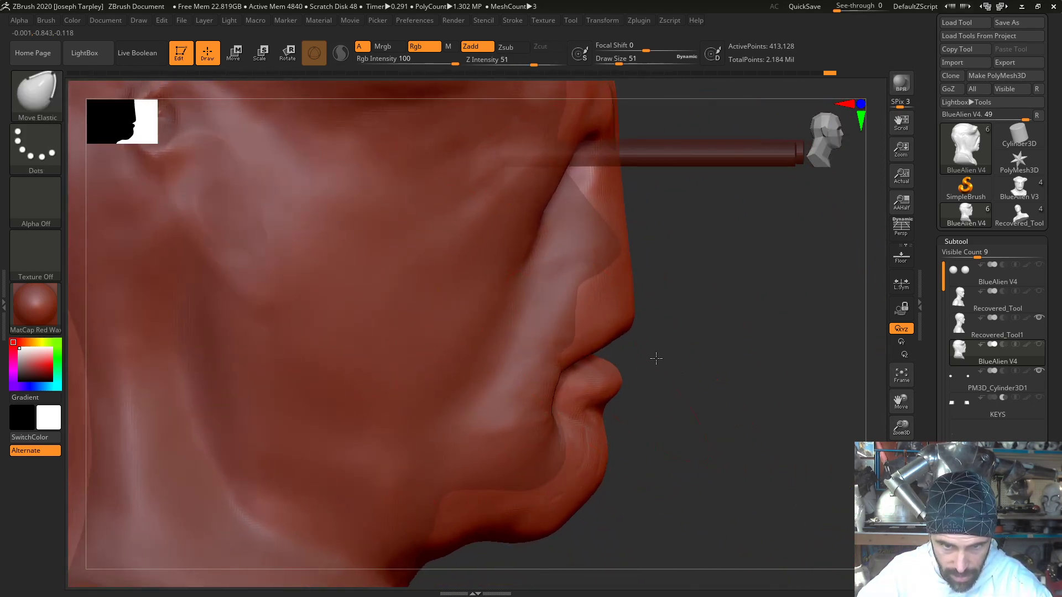
drag(601, 354, 607, 352)
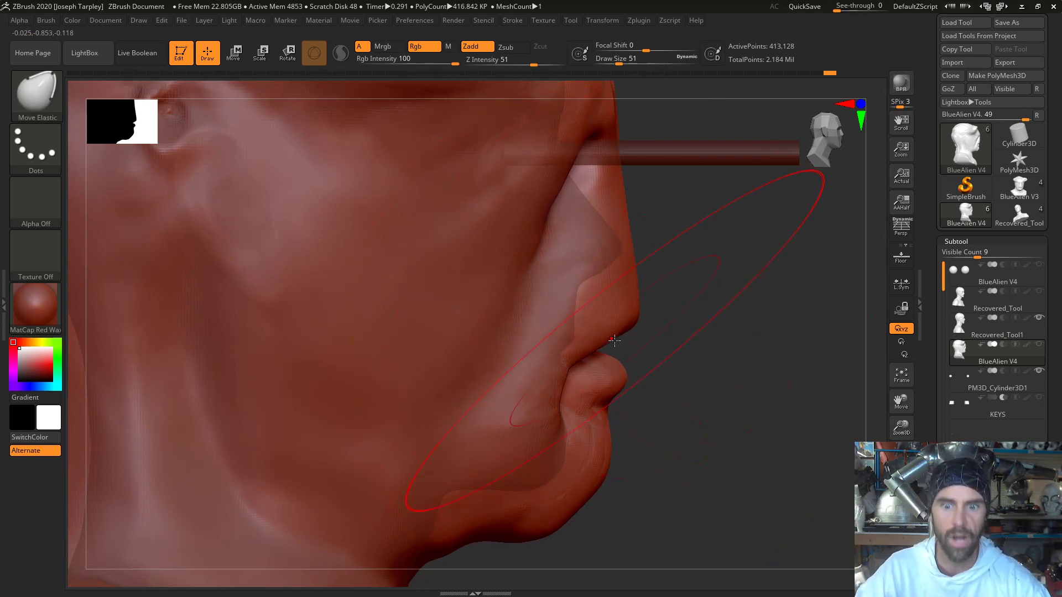
- Reduce the Move Elastic draw size to 18 and even out the underside of the chin and jaw
key(space)
drag(614, 336, 608, 340)
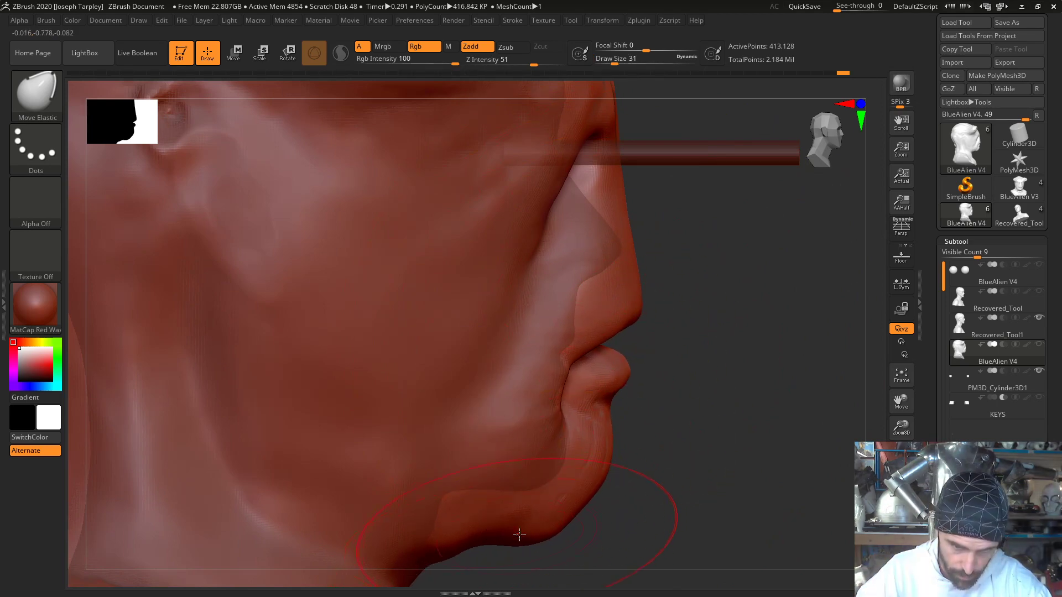
key(space)
drag(527, 406, 523, 407)
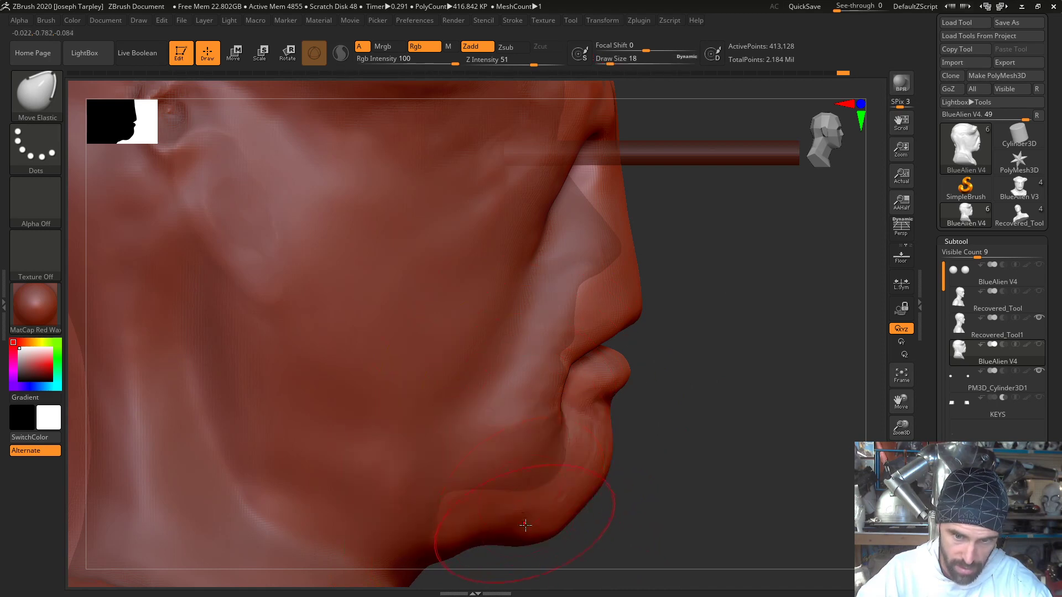
drag(536, 535, 507, 535)
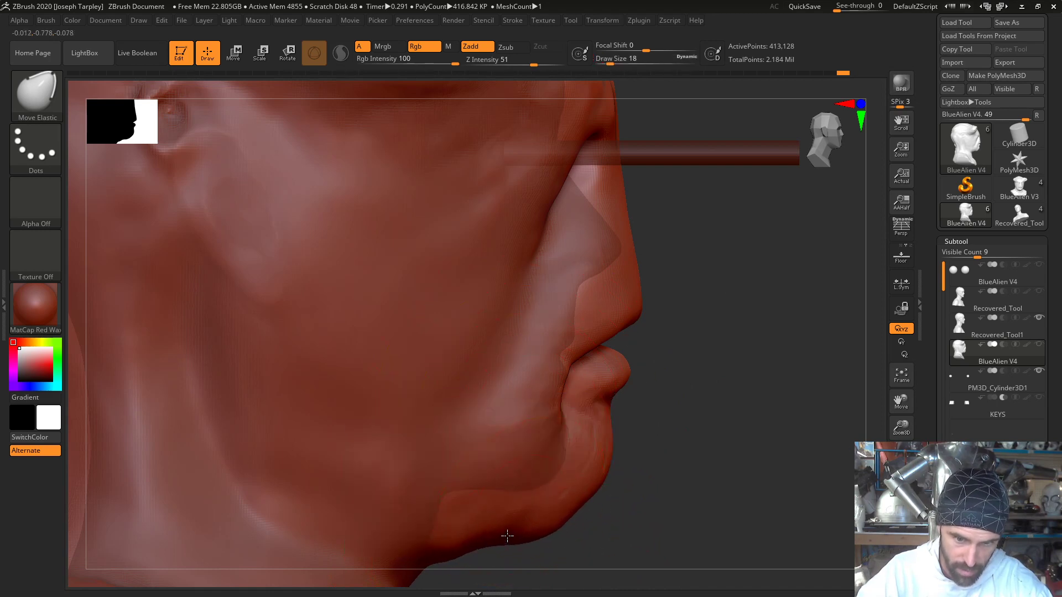
drag(455, 559, 450, 557)
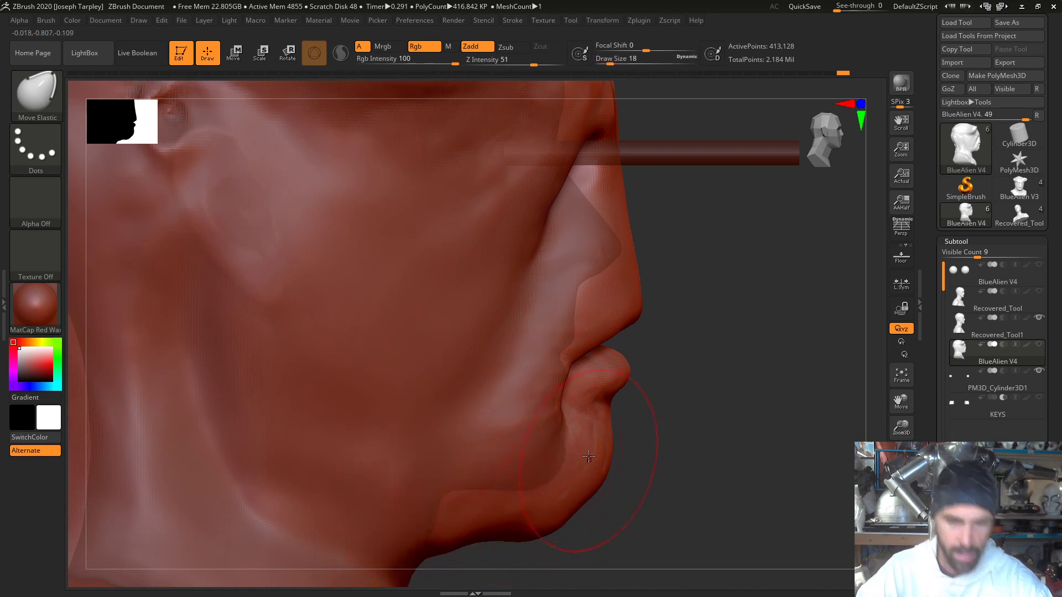
- Set the draw size to 56 and push the back of the head and upper neck in toward the bust
key(f)
shift+drag(642, 393, 623, 339)
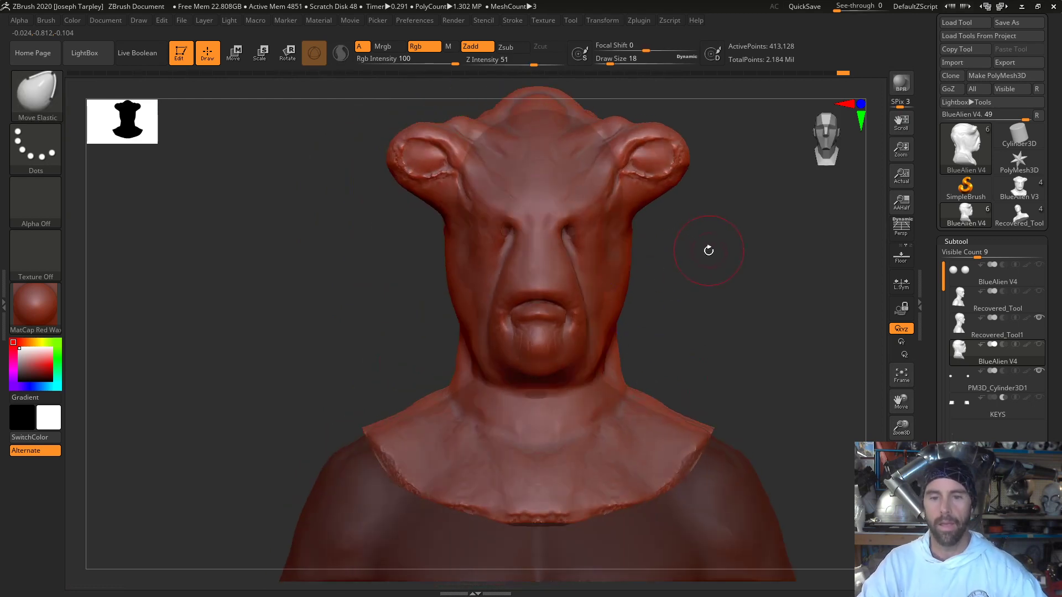
mouse_move(707, 293)
alt+mouse_down()
mouse_move(710, 350)
mouse_move(708, 299)
mouse_move(659, 301)
mouse_move(660, 271)
mouse_move(688, 277)
alt+mouse_up()
key(space)
drag(683, 347, 675, 347)
mouse_move(785, 334)
mouse_down()
mouse_move(644, 322)
mouse_move(676, 318)
mouse_up()
mouse_move(811, 308)
alt+mouse_down()
mouse_move(657, 300)
mouse_move(666, 309)
mouse_move(621, 331)
alt+mouse_up()
key(space)
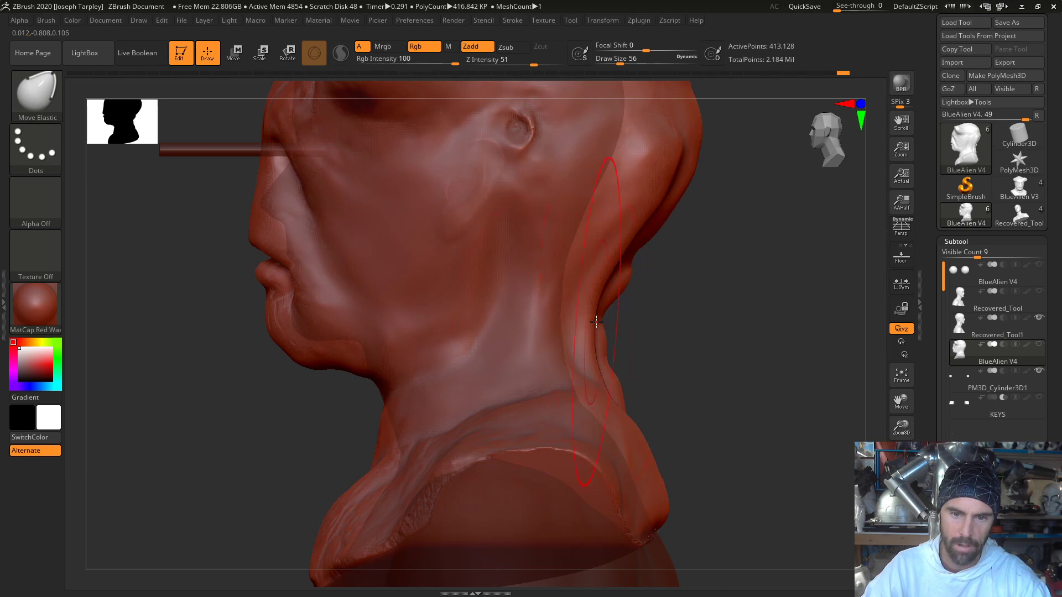
alt+right_drag(683, 166, 685, 277)
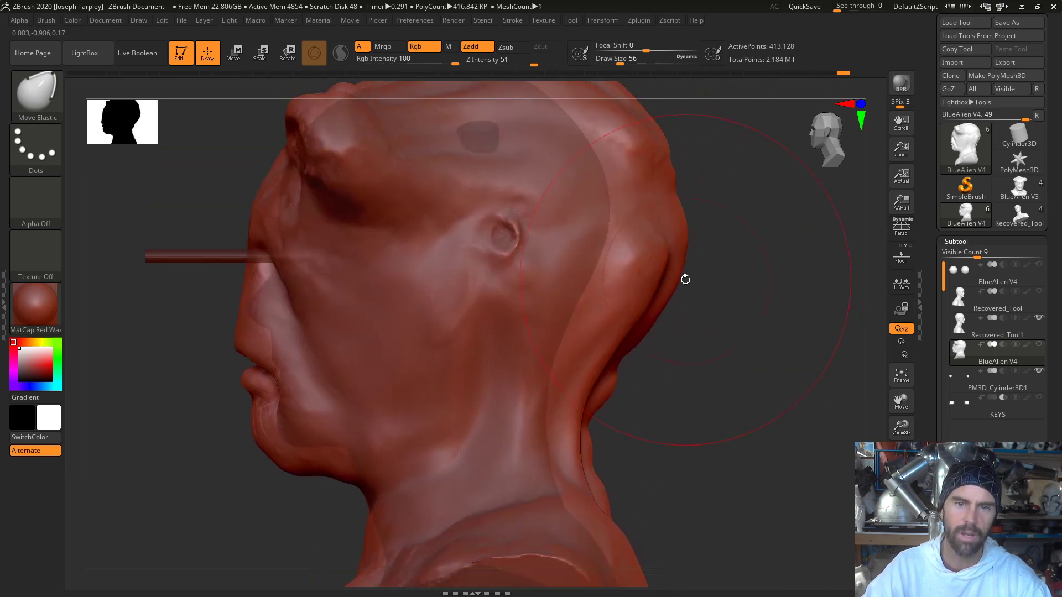
drag(630, 338, 576, 327)
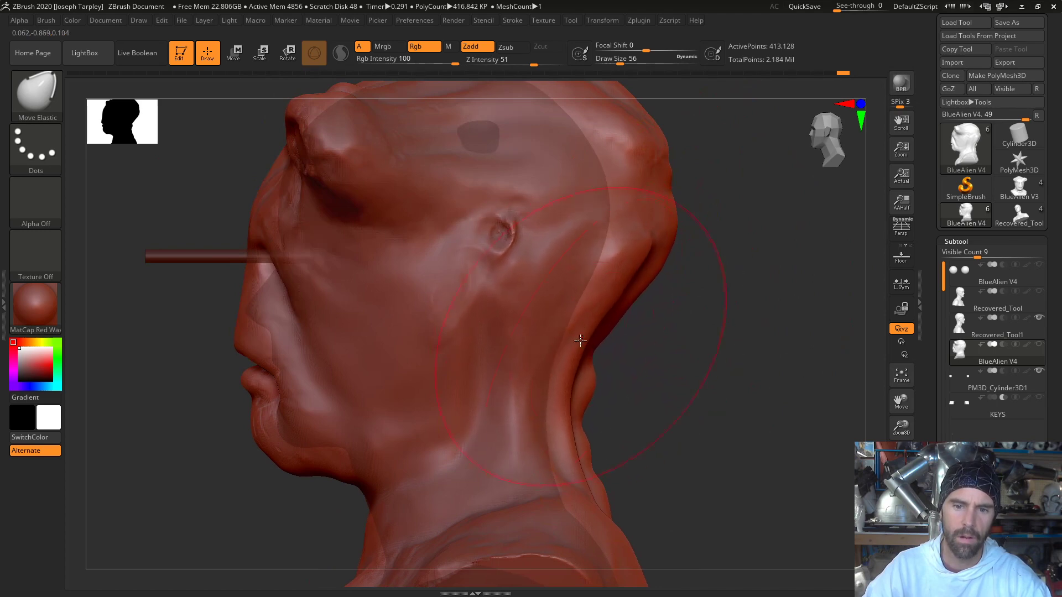
mouse_move(658, 377)
mouse_down()
mouse_move(592, 372)
mouse_move(665, 376)
mouse_up()
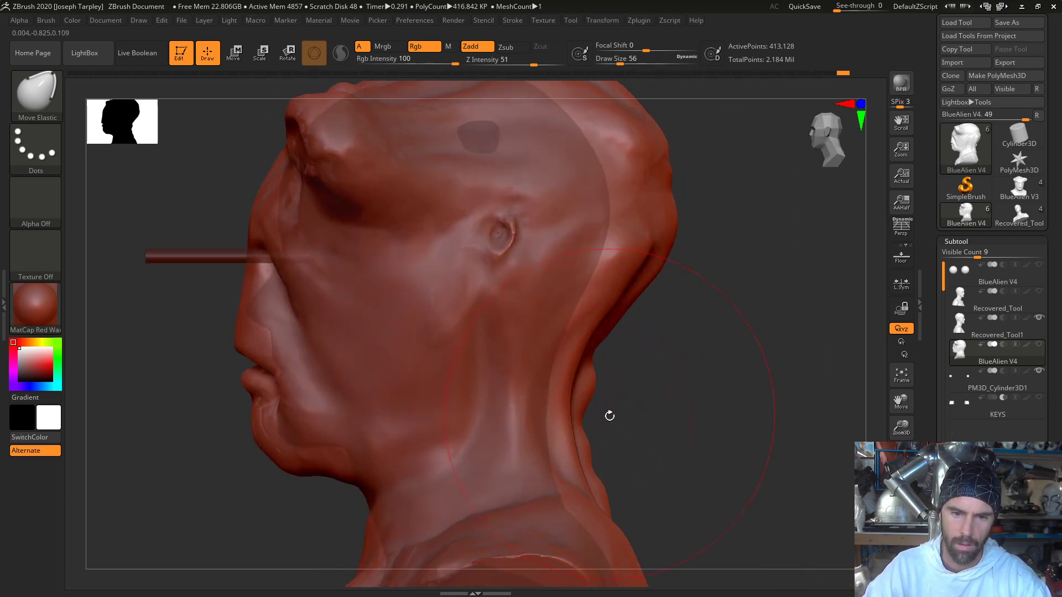
- Adjust the collar and the front of the neck below the jaw in profile, using a draw size of 37
alt+drag(671, 480, 640, 310)
drag(620, 422, 623, 444)
drag(284, 446, 289, 451)
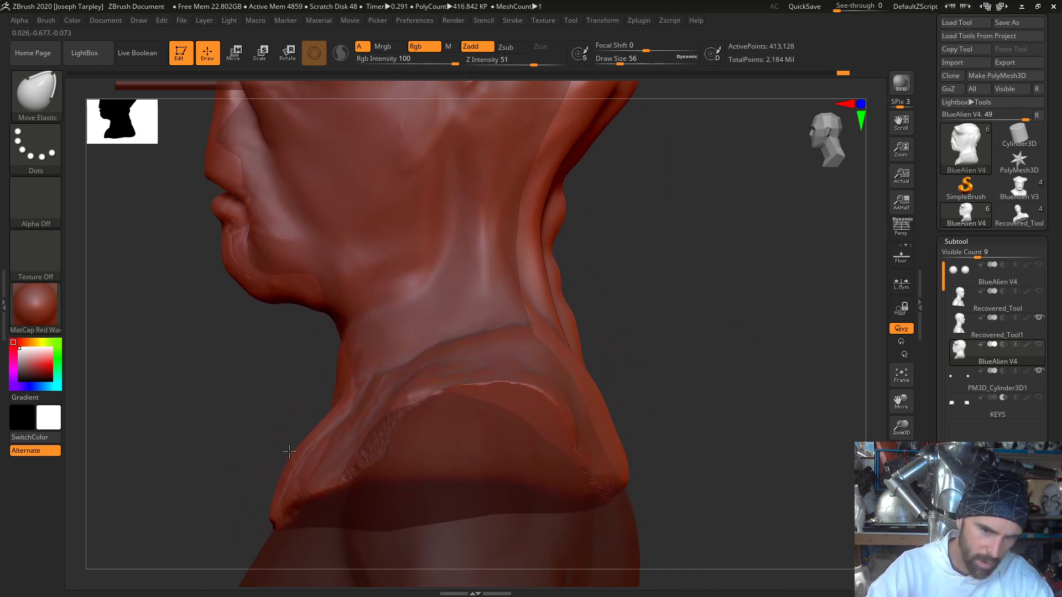
key(space)
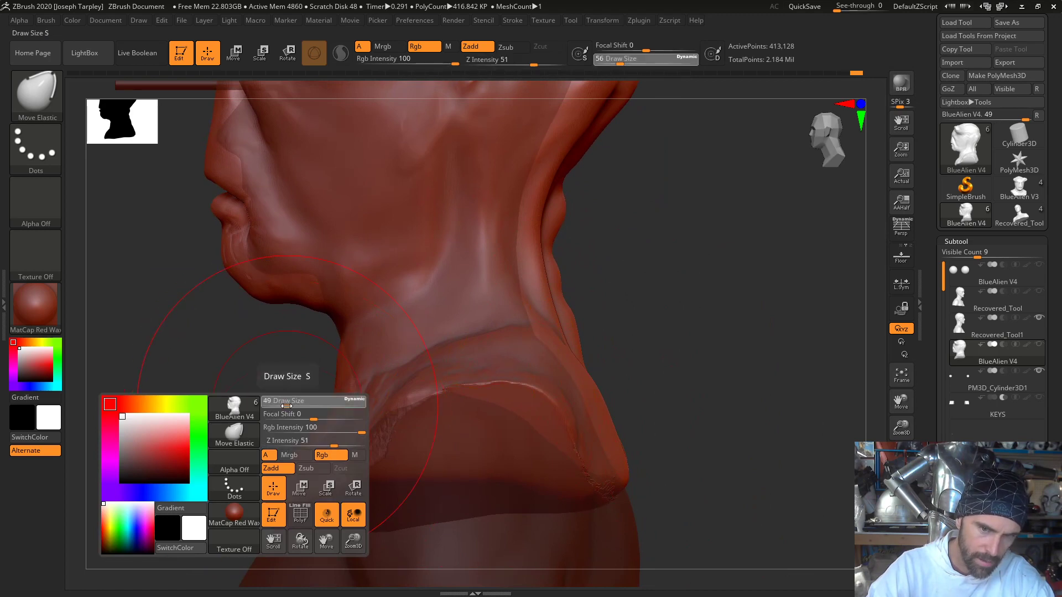
mouse_move(297, 401)
mouse_down()
mouse_move(344, 401)
mouse_move(330, 374)
mouse_move(343, 375)
mouse_up()
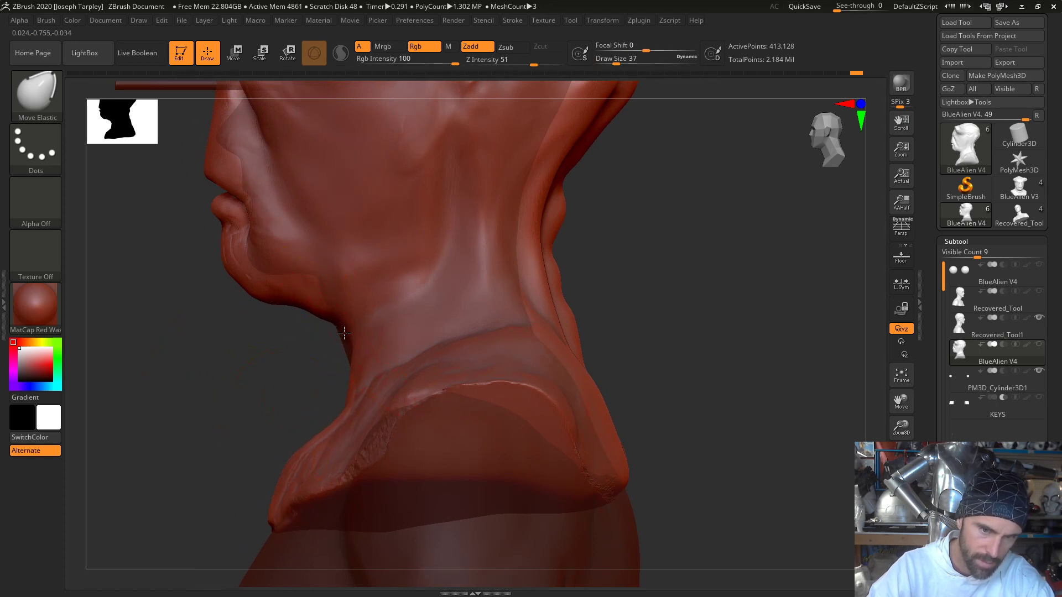
drag(344, 333, 338, 328)
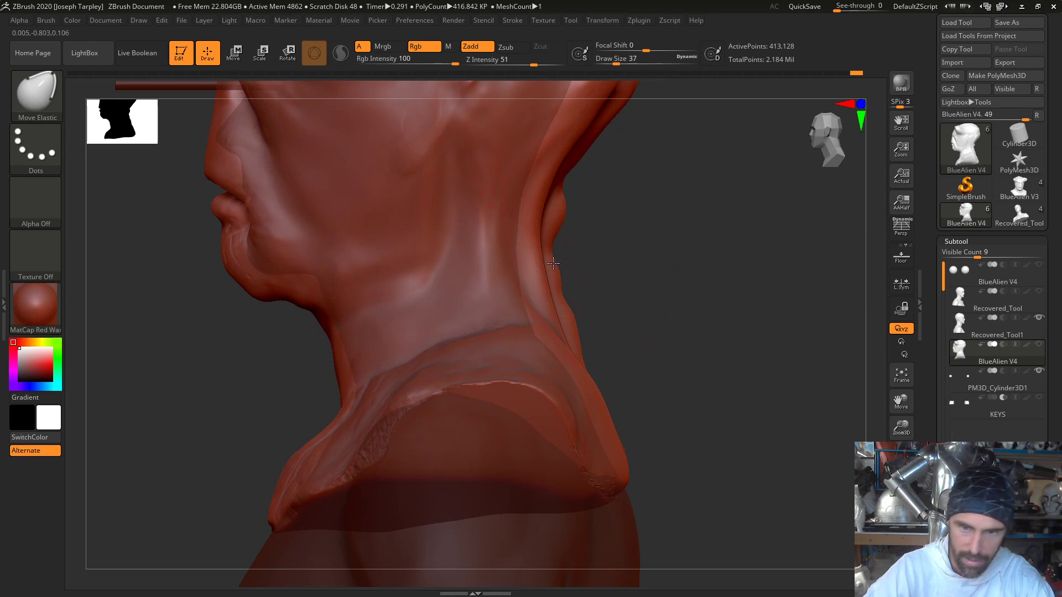
- Pull the sides of the neck inward and refine the slope into the shoulders from the back view
mouse_move(553, 263)
mouse_down()
mouse_move(519, 251)
mouse_move(497, 266)
mouse_move(497, 239)
mouse_up()
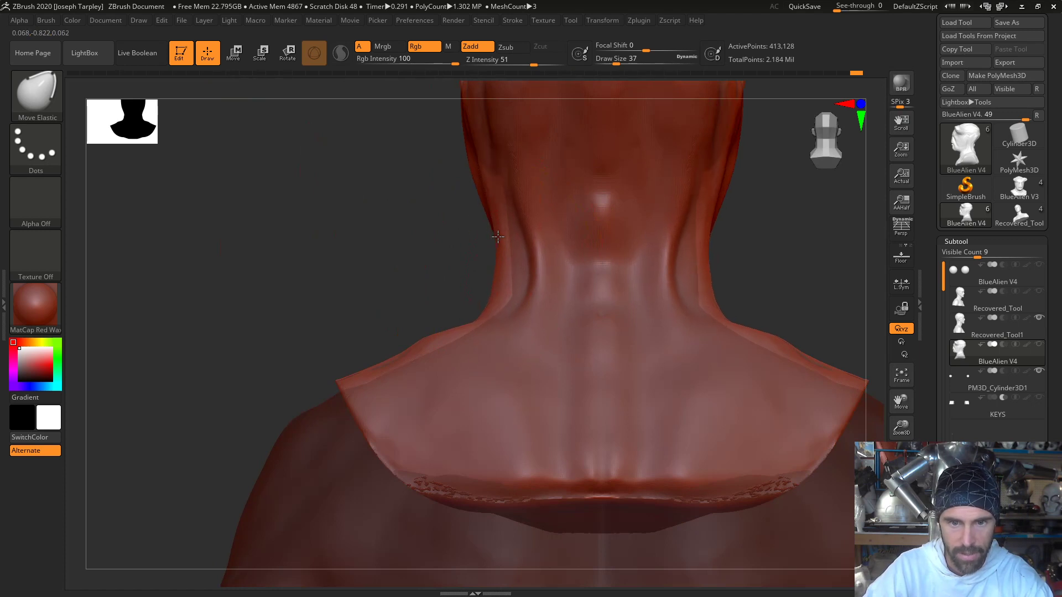
drag(494, 297, 500, 294)
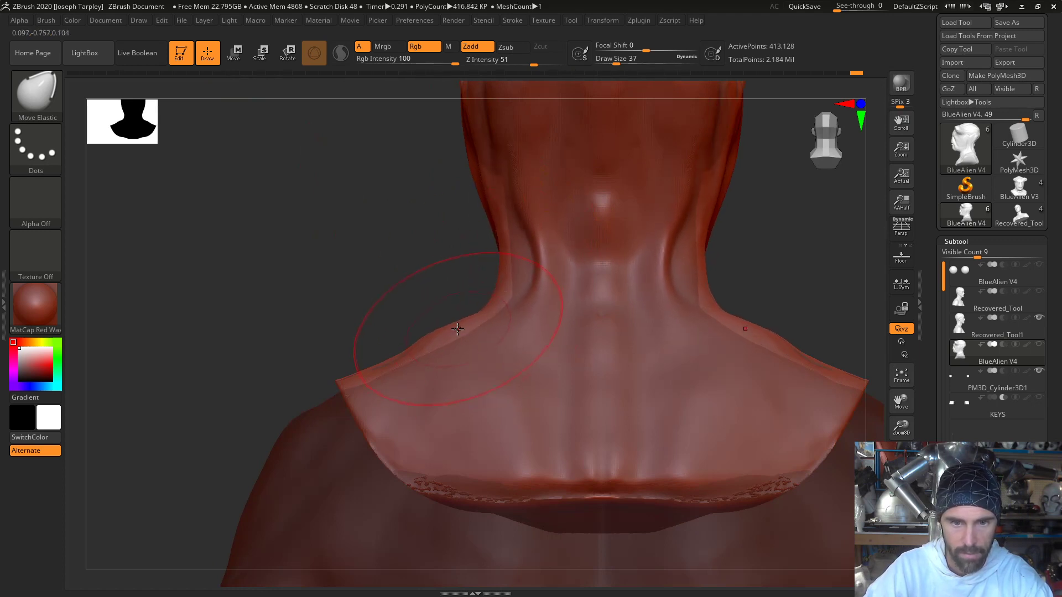
drag(458, 329, 453, 330)
drag(365, 330, 431, 331)
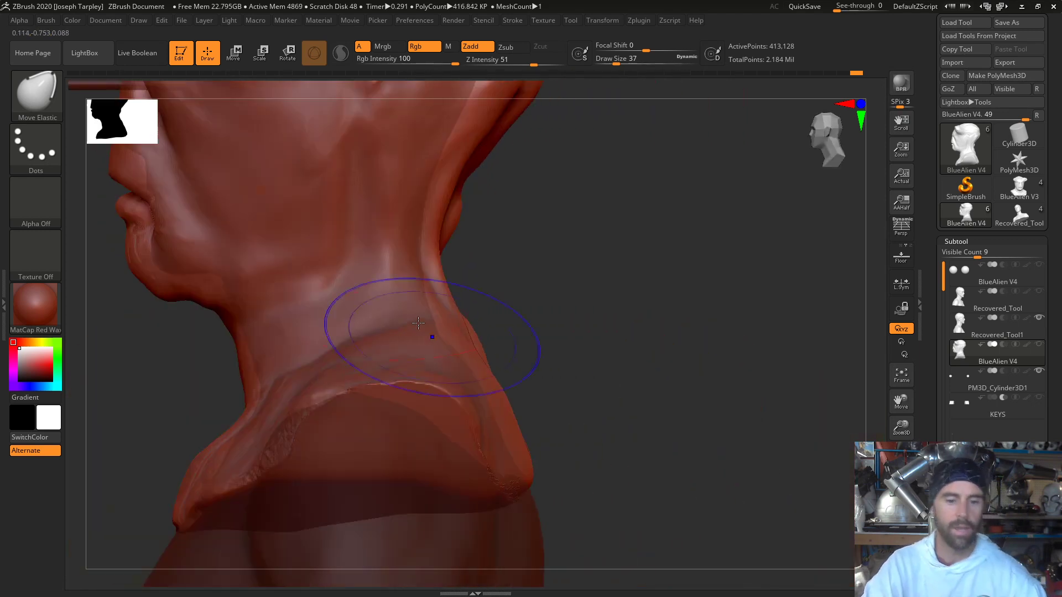
- Turn off the see-through display of the other subtools and show the whole bust from the front
click(901, 508)
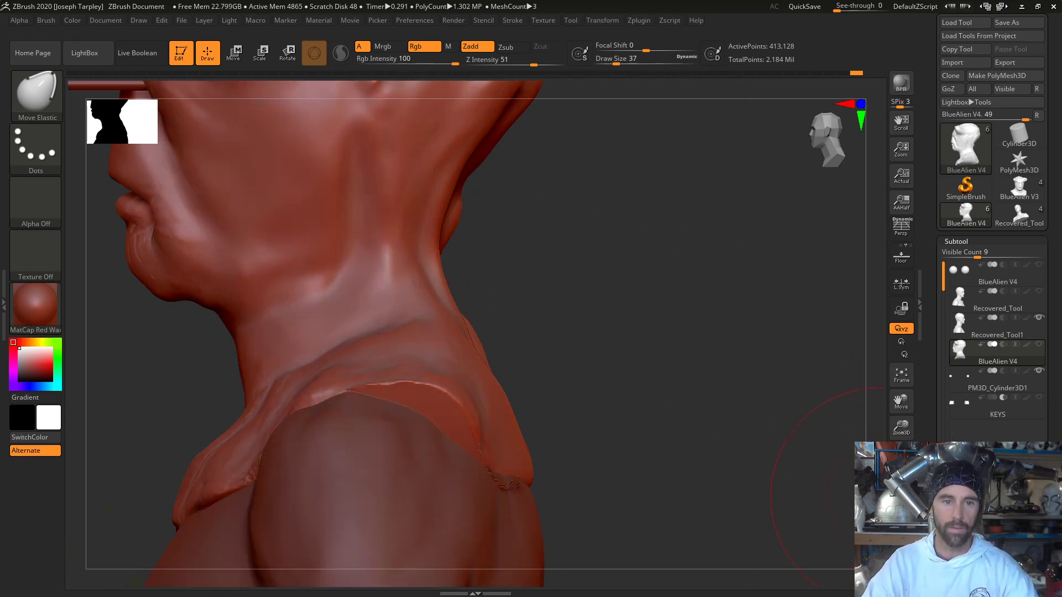
key(f)
drag(748, 361, 792, 361)
mouse_move(621, 374)
mouse_down()
mouse_move(605, 384)
mouse_move(661, 381)
mouse_move(500, 409)
mouse_move(302, 365)
mouse_move(339, 369)
mouse_up()
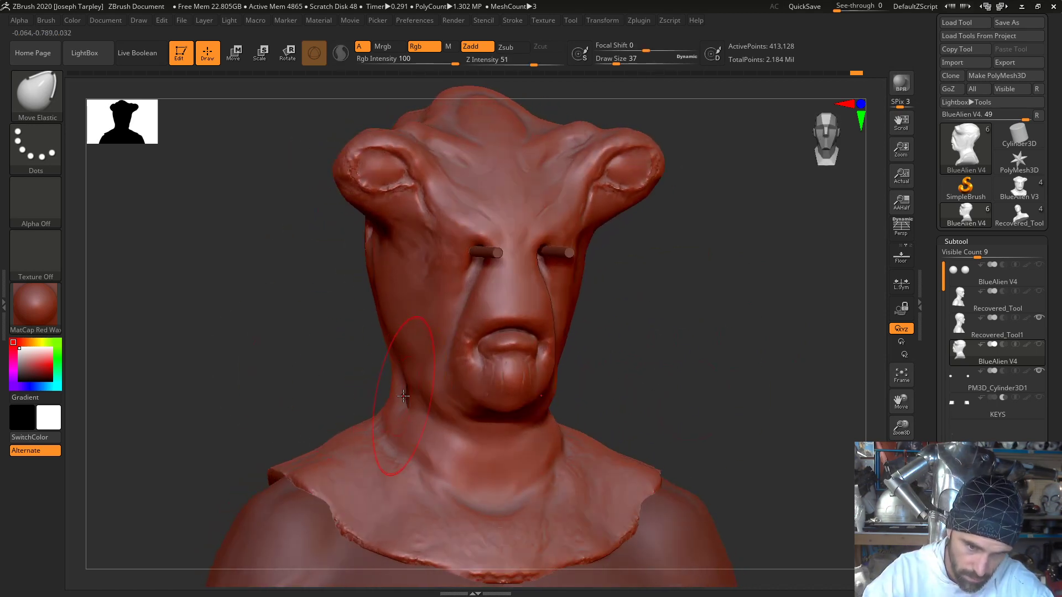
- Set the Move Elastic draw size to 25 and refine the sides of the neck and the lower back of the head
key(space)
click(399, 395)
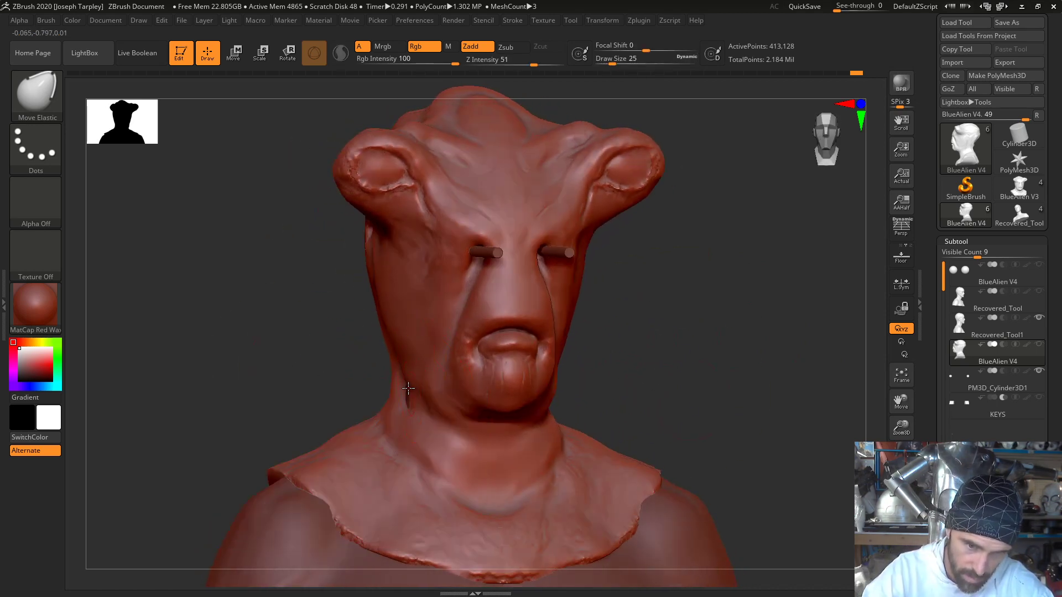
drag(408, 388, 301, 362)
right_drag(301, 363, 307, 362)
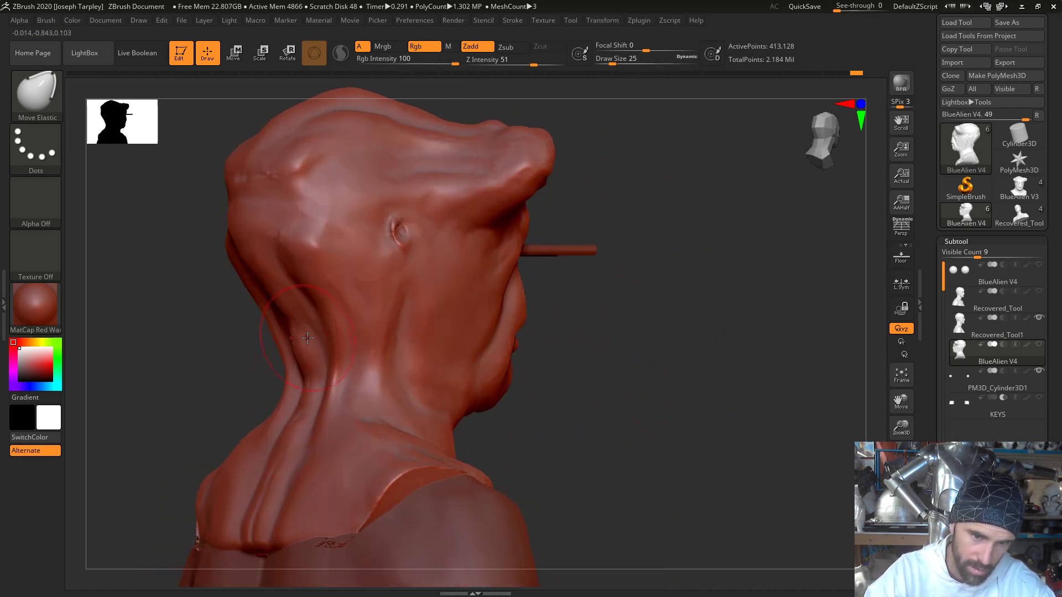
drag(299, 348, 294, 351)
mouse_move(310, 382)
right_down()
mouse_move(228, 288)
mouse_move(309, 288)
right_up()
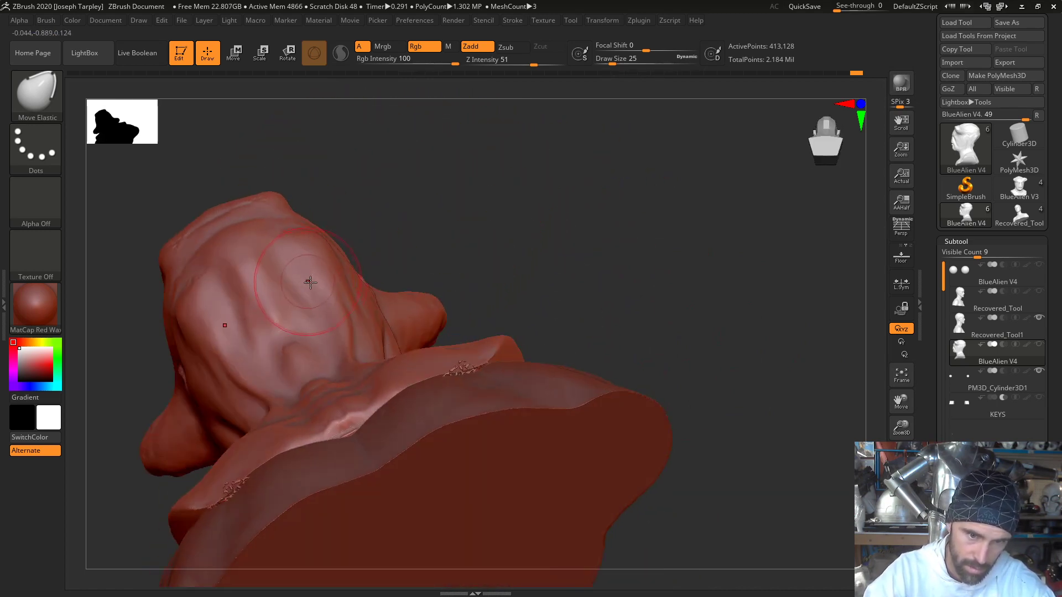
drag(340, 310, 350, 339)
drag(370, 237, 342, 286)
shift+right_drag(342, 286, 327, 294)
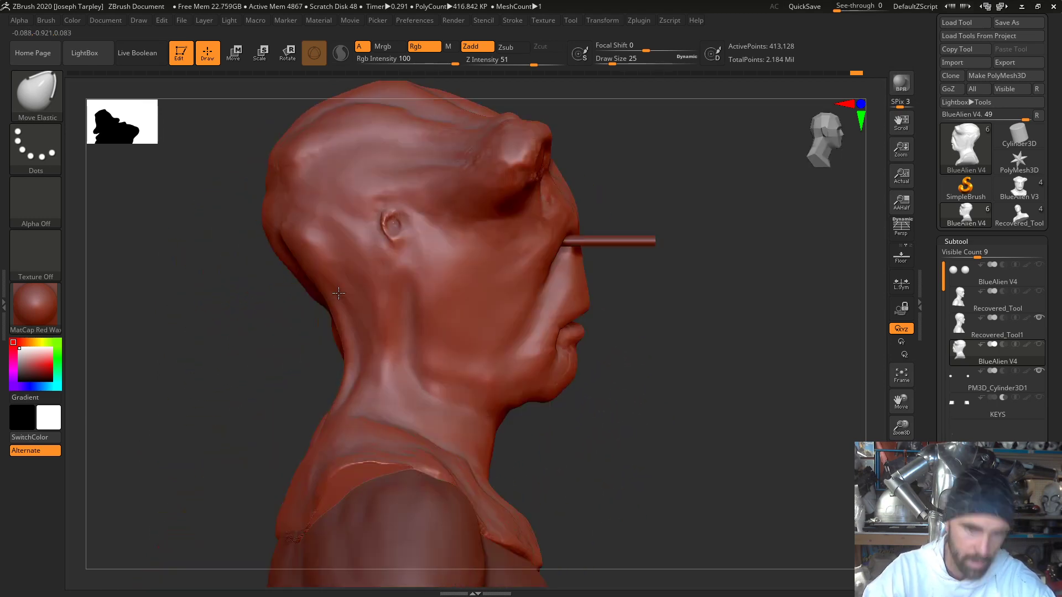
mouse_move(640, 359)
mouse_down()
mouse_move(536, 336)
mouse_move(635, 348)
mouse_up()
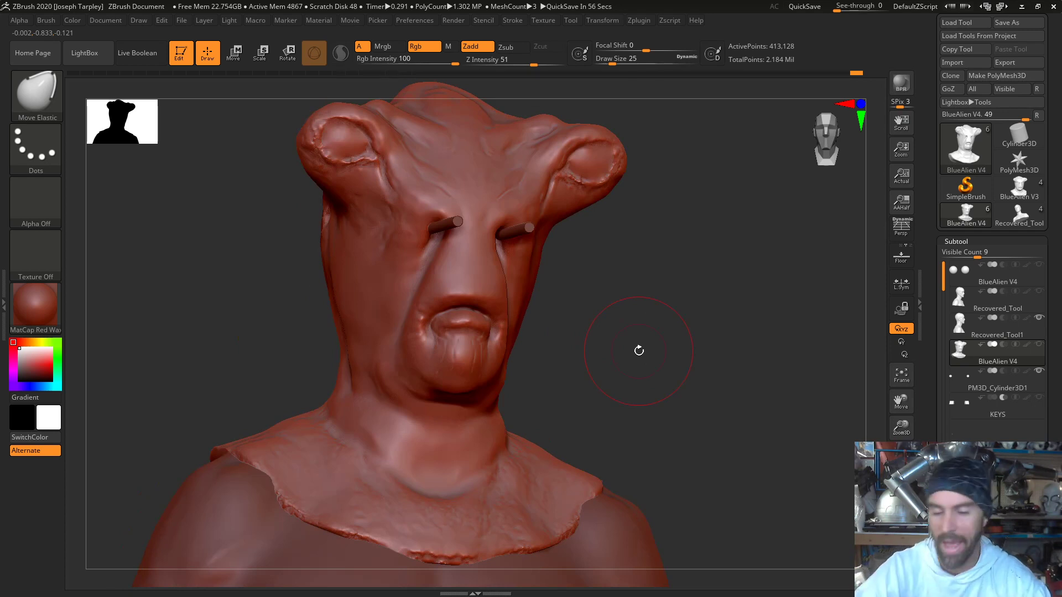
- Save the tool as BlueAlien V4, replacing the existing file in the Blue Alien Mask Photos folder
mouse_move(638, 350)
mouse_down()
mouse_move(680, 391)
mouse_move(579, 356)
mouse_up()
drag(1053, 136, 1053, 152)
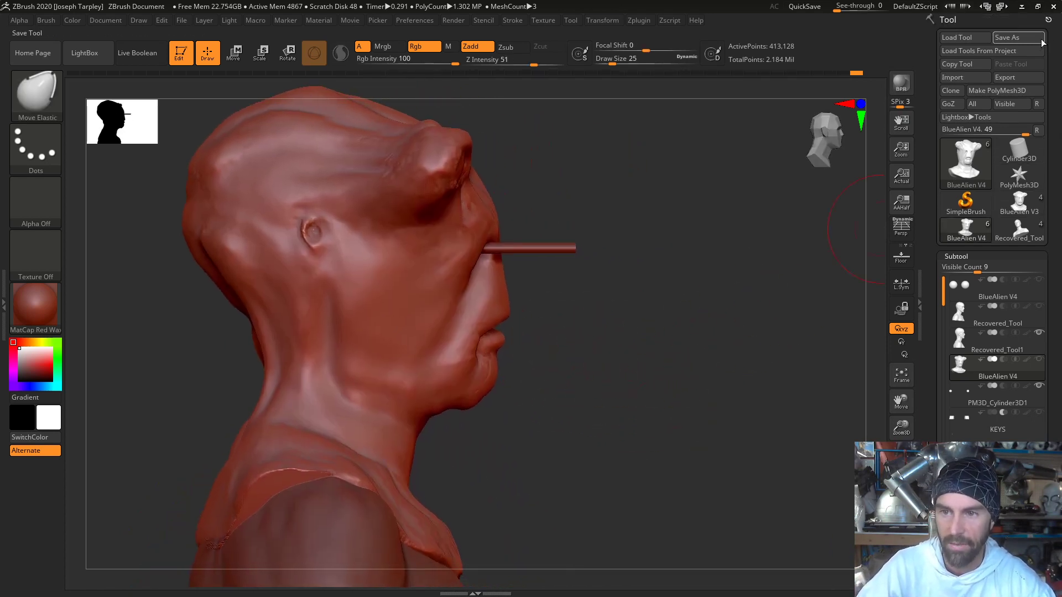
click(1018, 37)
click(716, 539)
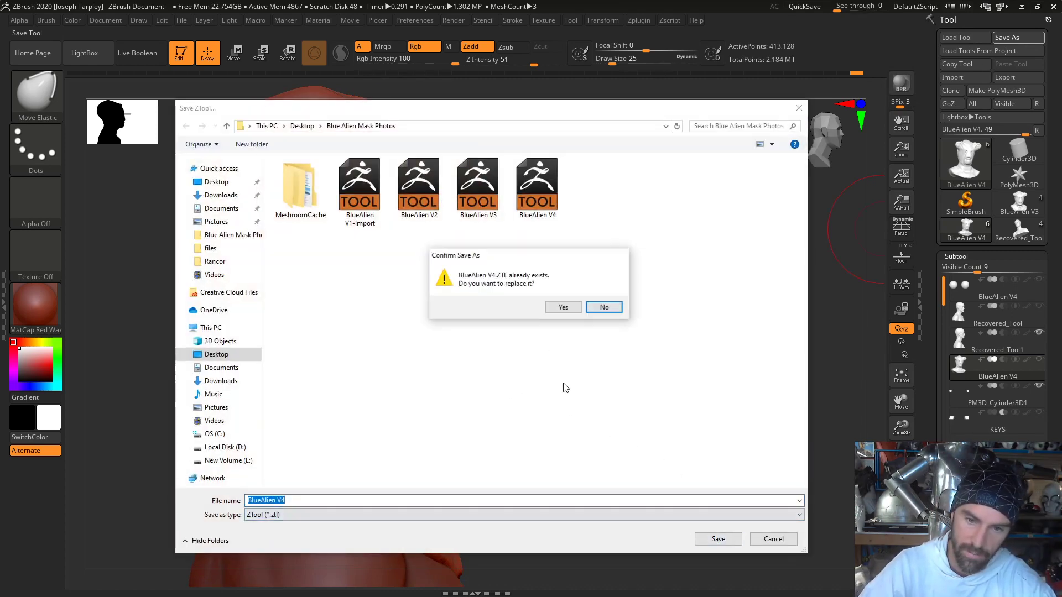
click(563, 307)
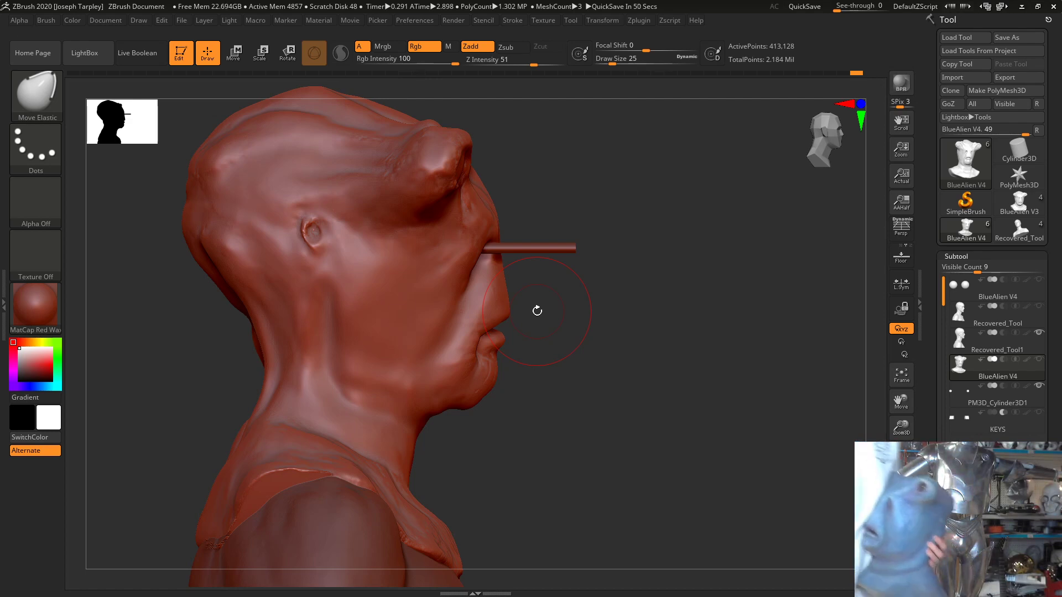
- Switch to OBS Studio, minimize the Videos folder window, check the running recording, and return to ZBrush
key(alt+Tab)
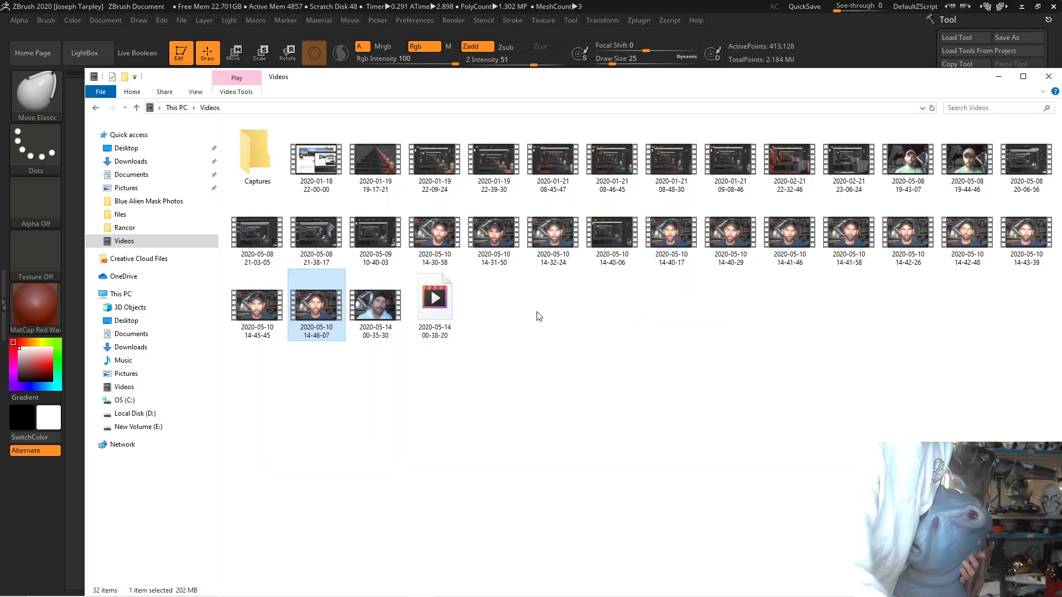
key(alt+Tab)
key(Tab)
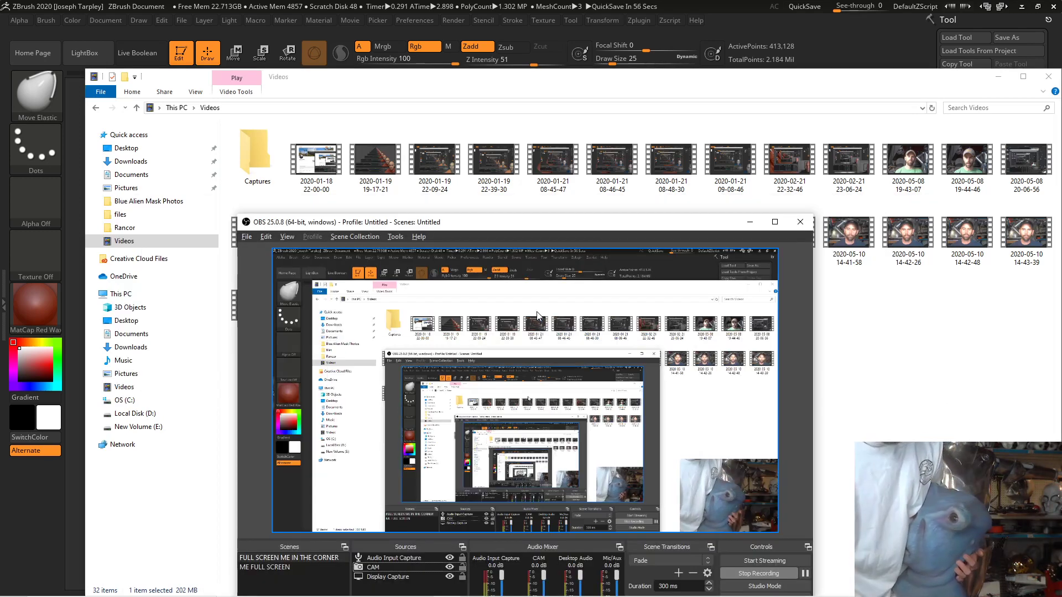
click(999, 77)
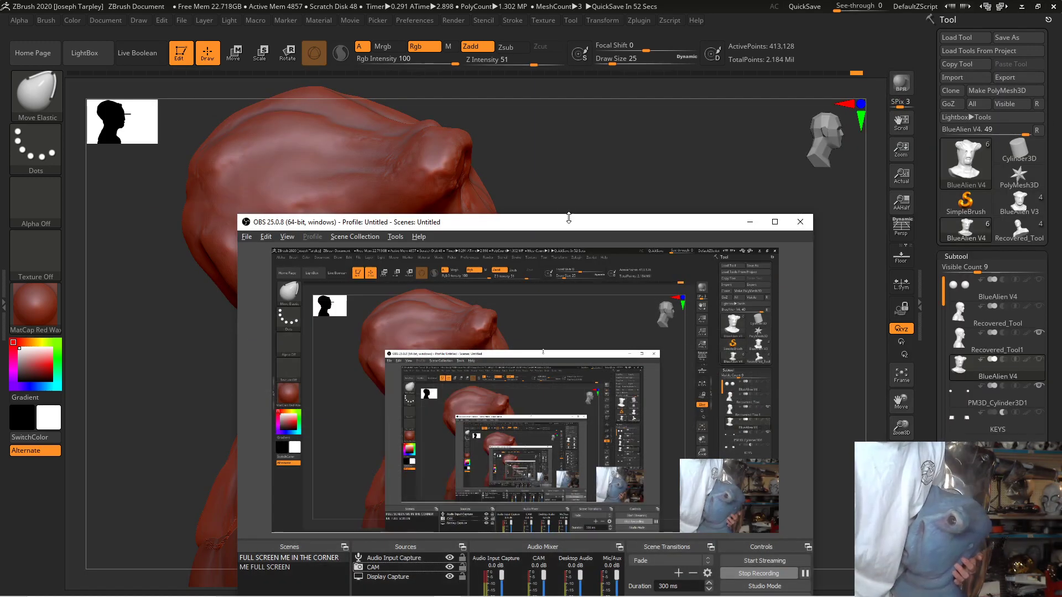
drag(569, 217, 524, 43)
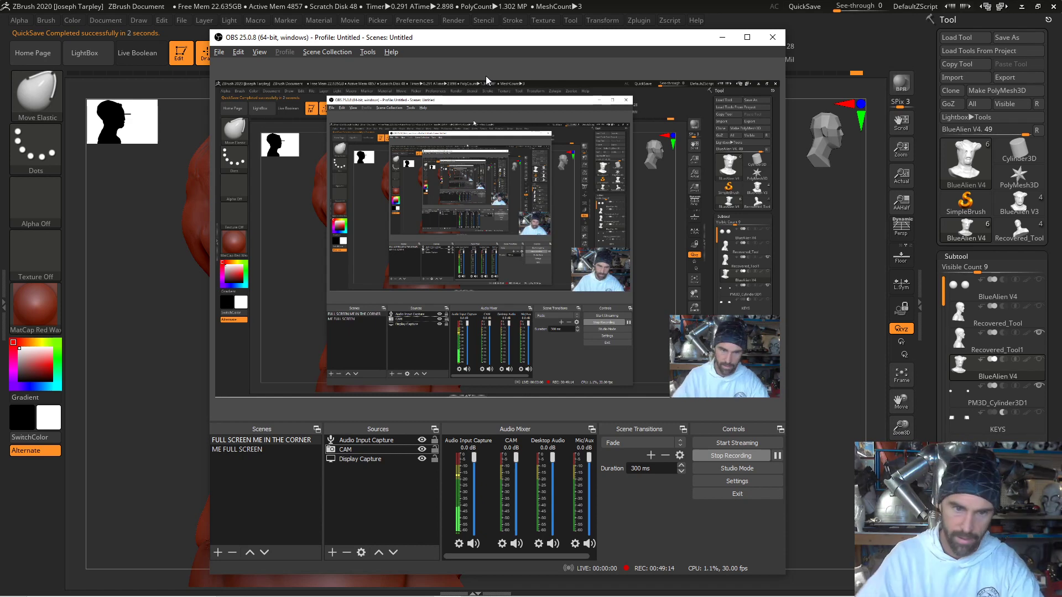
click(138, 396)
- Set the Move Elastic draw size to 27 and reshape the two protruding eye sockets and their upper ridges from the front view
mouse_move(678, 387)
mouse_down()
mouse_move(635, 384)
mouse_move(676, 325)
mouse_move(591, 264)
mouse_move(704, 275)
mouse_up()
mouse_move(701, 317)
alt+mouse_down()
mouse_move(699, 301)
mouse_move(739, 270)
alt+mouse_up()
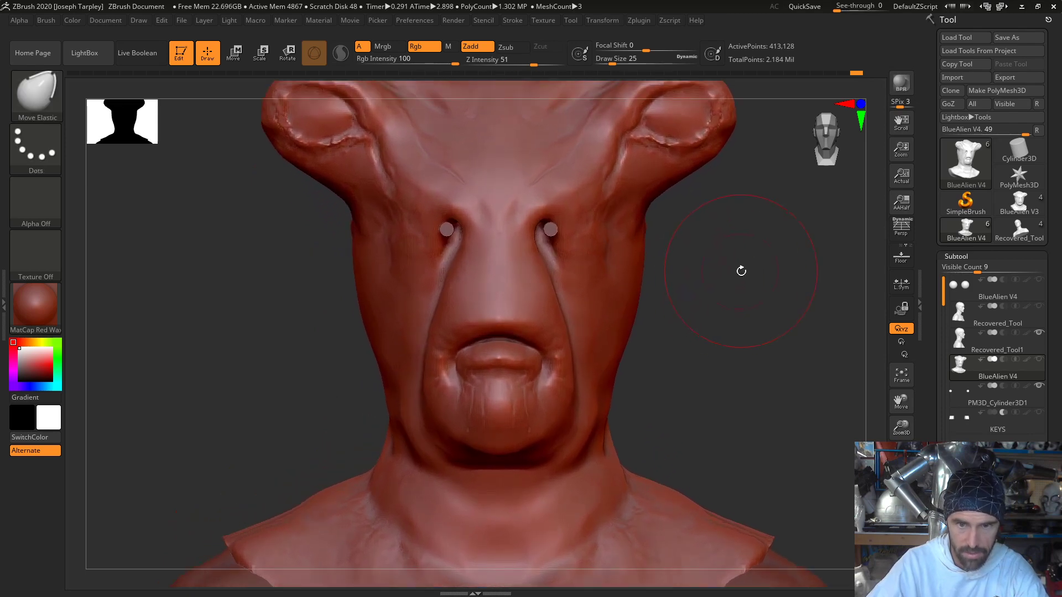
mouse_move(725, 171)
alt+mouse_down()
mouse_move(671, 295)
mouse_move(628, 284)
alt+mouse_up()
key(space)
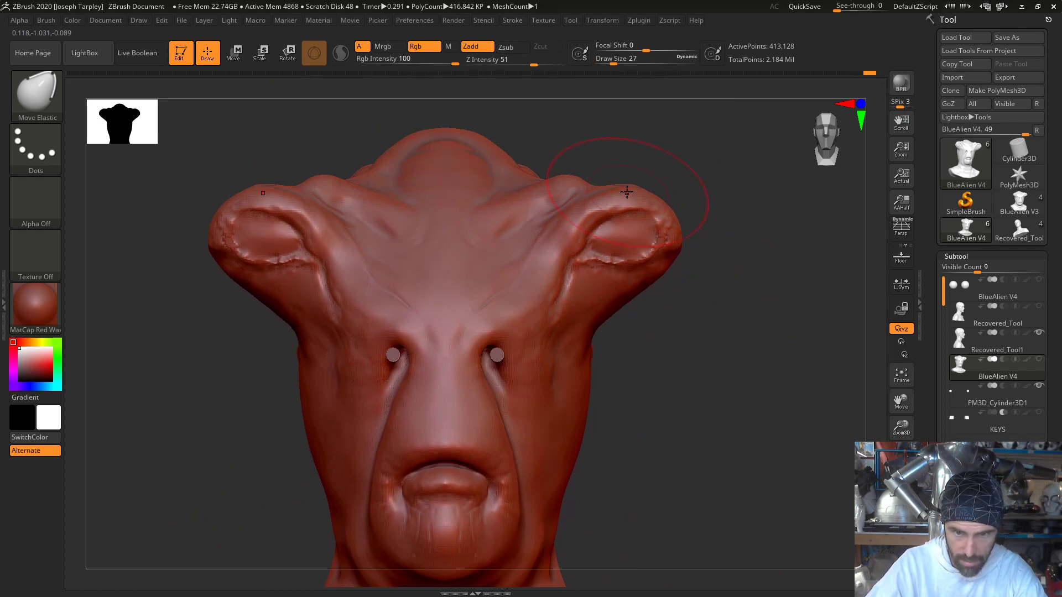
mouse_move(627, 193)
mouse_down()
mouse_move(663, 212)
mouse_move(635, 191)
mouse_up()
drag(657, 261, 652, 258)
drag(581, 215, 584, 214)
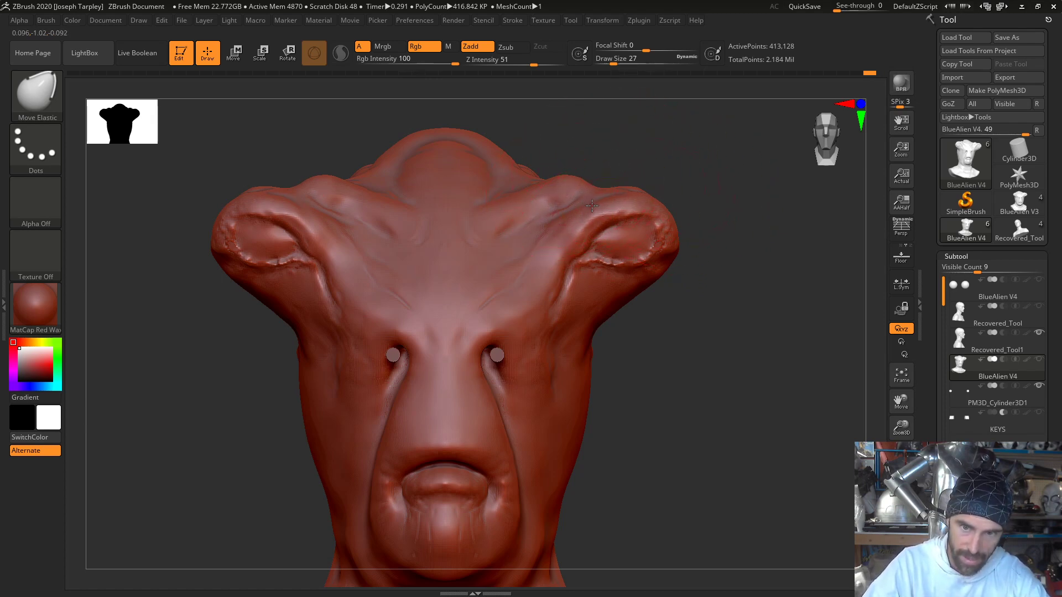
drag(589, 203, 592, 206)
- Reduce the draw size to 22 and refine the rounded outer ends of the protruding eye sockets
key(space)
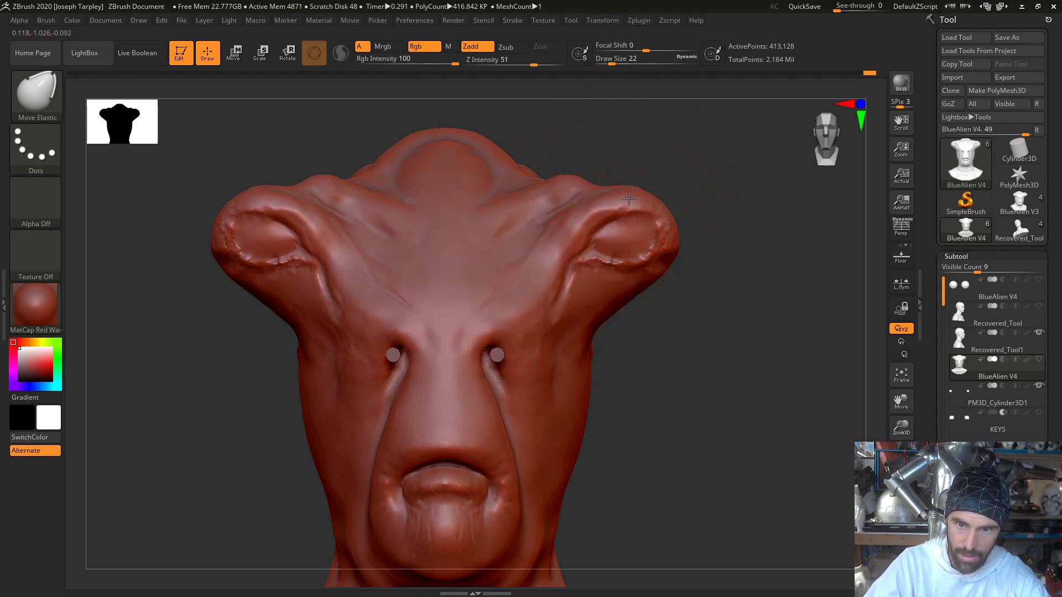
mouse_move(651, 169)
mouse_down()
mouse_move(649, 185)
mouse_move(644, 171)
mouse_move(690, 238)
mouse_up()
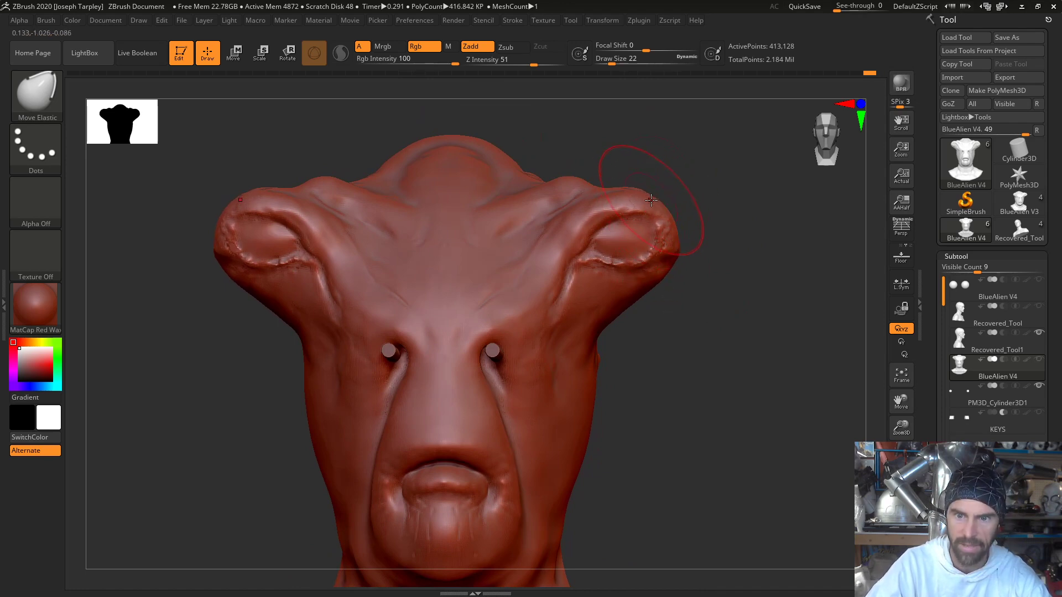
drag(651, 200, 653, 203)
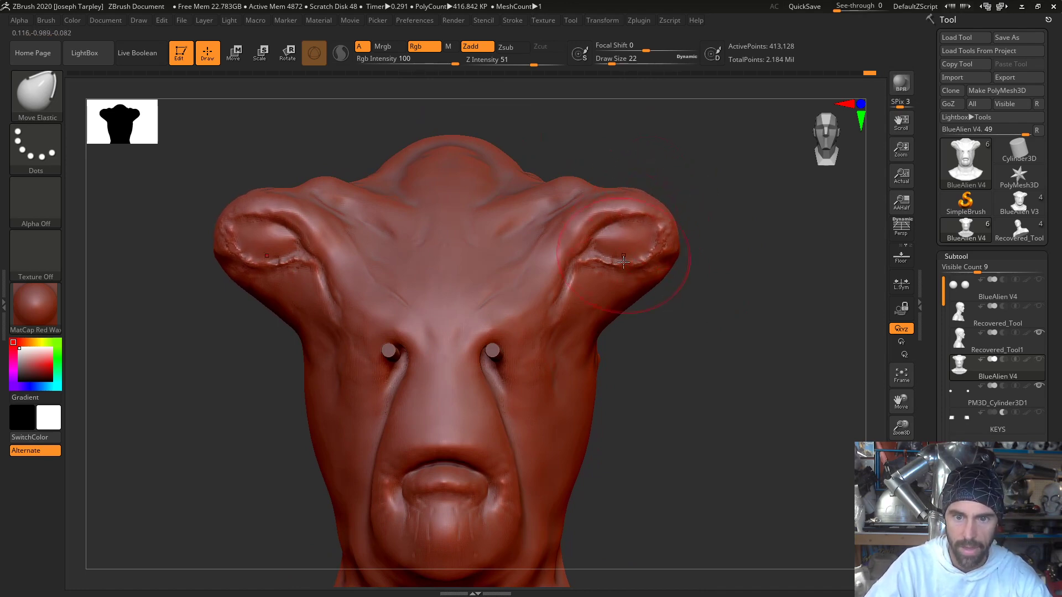
drag(709, 256, 671, 261)
- Set the draw size to 20 and examine the folds on the top and side of the head
drag(500, 230, 715, 372)
key(space)
drag(692, 337, 694, 342)
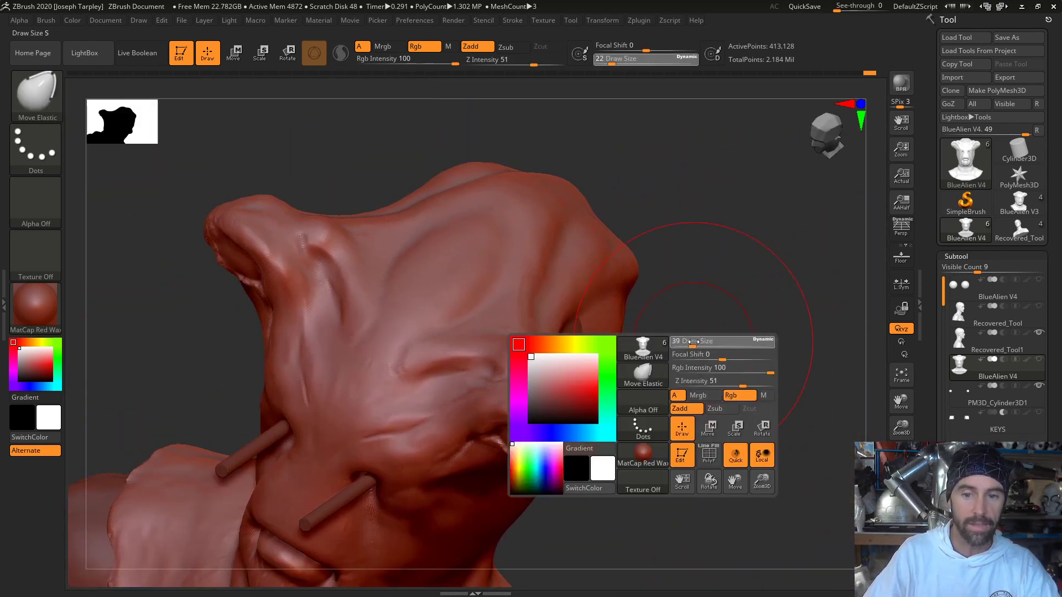
key(space)
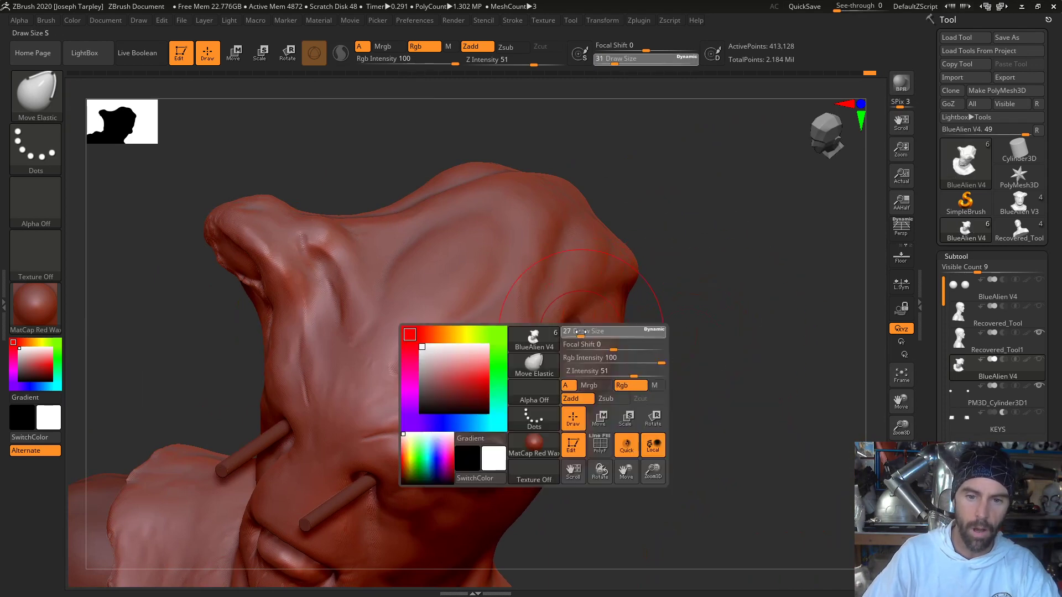
click(578, 332)
key(Return)
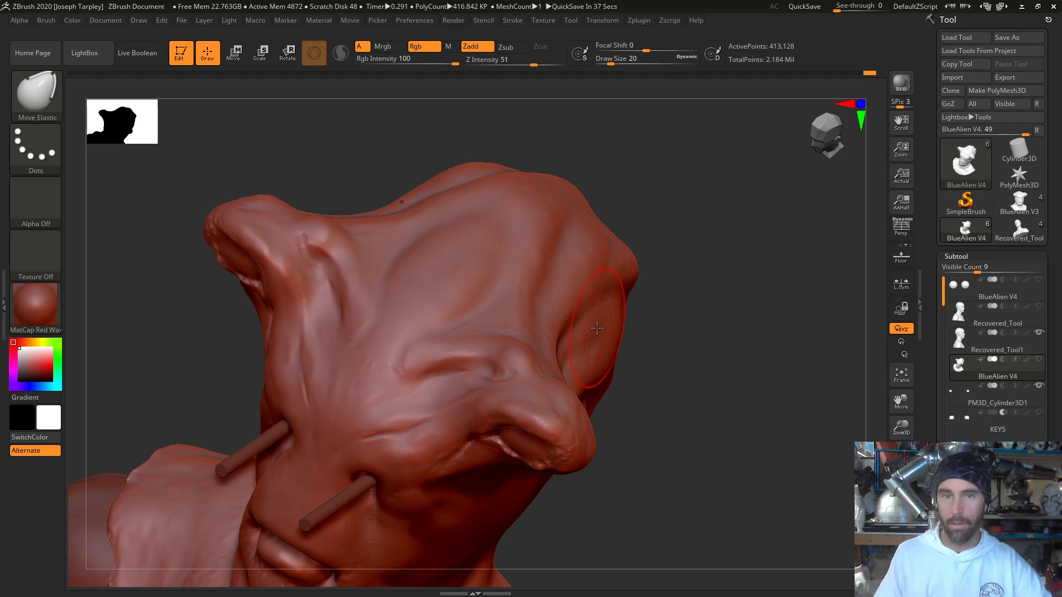
mouse_move(675, 244)
mouse_down()
mouse_move(685, 244)
mouse_move(662, 210)
mouse_move(685, 225)
mouse_move(727, 206)
mouse_move(730, 232)
mouse_move(686, 223)
mouse_up()
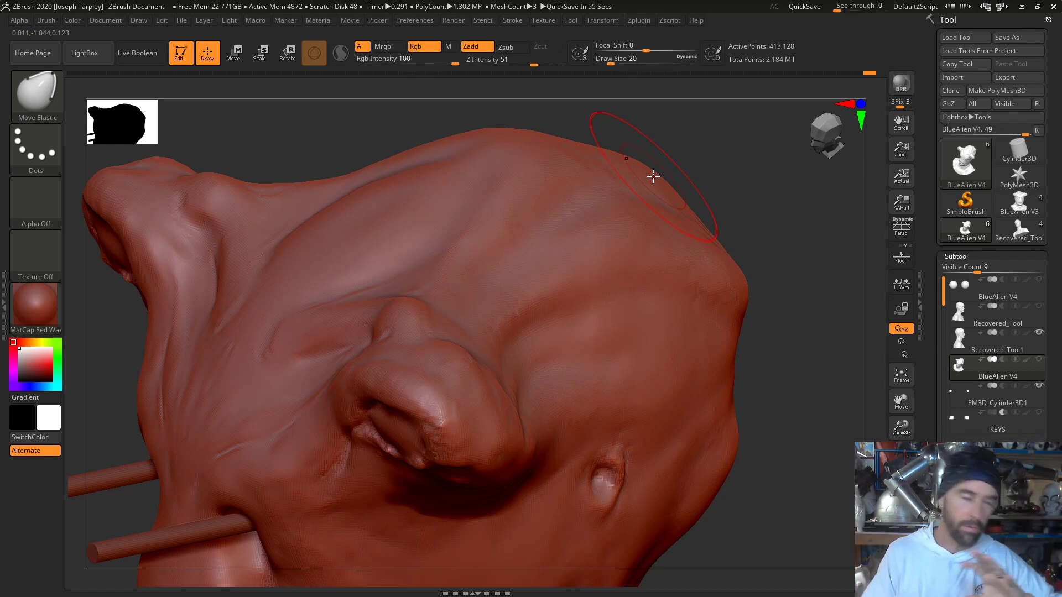
drag(750, 182, 726, 202)
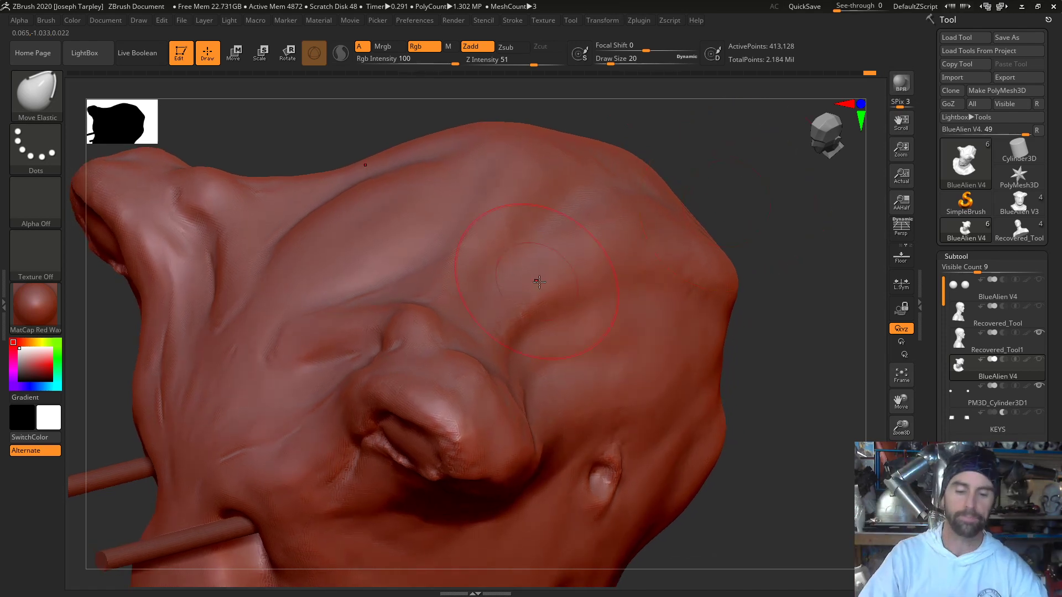
- Set the Move Elastic draw size to 9 and adjust the soft folds on the crown
key(space)
drag(615, 211, 611, 211)
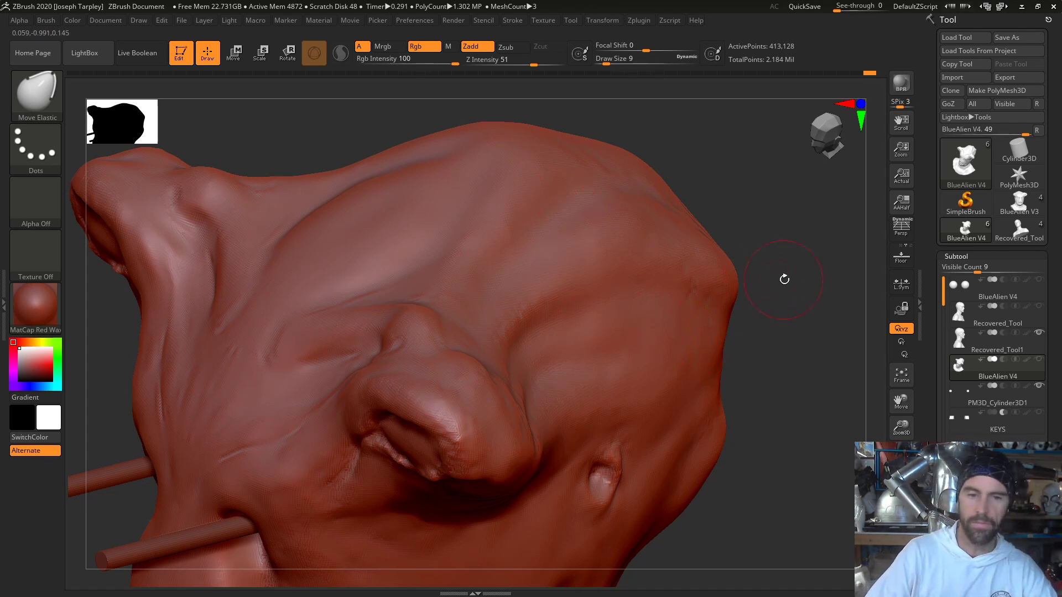
mouse_move(784, 279)
mouse_down()
mouse_move(782, 268)
mouse_move(787, 301)
mouse_move(818, 348)
mouse_move(879, 401)
mouse_up()
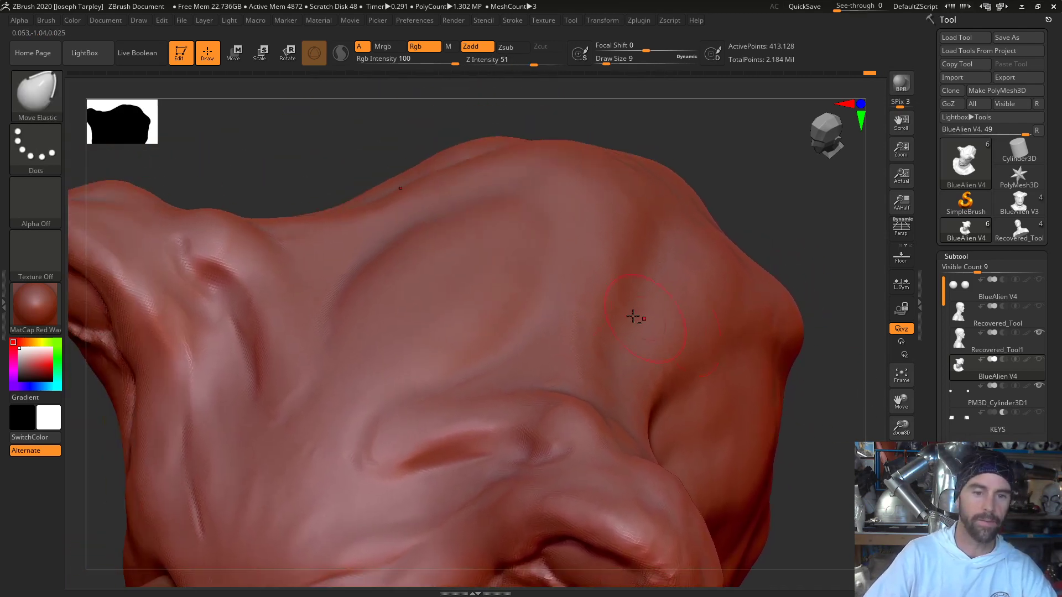
mouse_move(280, 161)
mouse_down()
mouse_move(448, 182)
mouse_move(382, 185)
mouse_up()
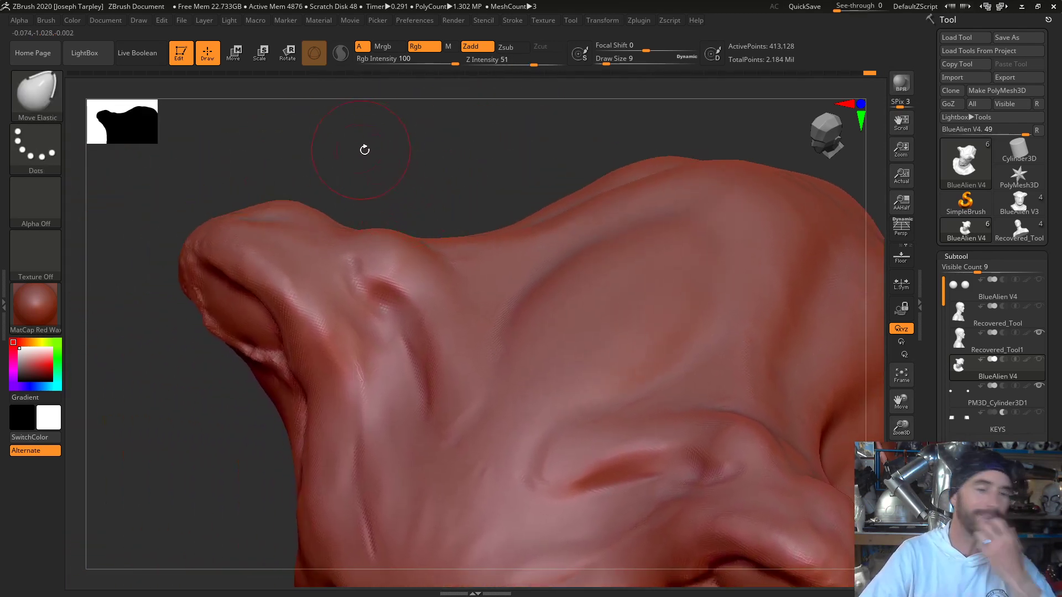
- Switch to the Standard brush at draw size 2 and sculpt fine parallel wrinkles around the edge of the forehead's oval dome
key(space)
click(399, 184)
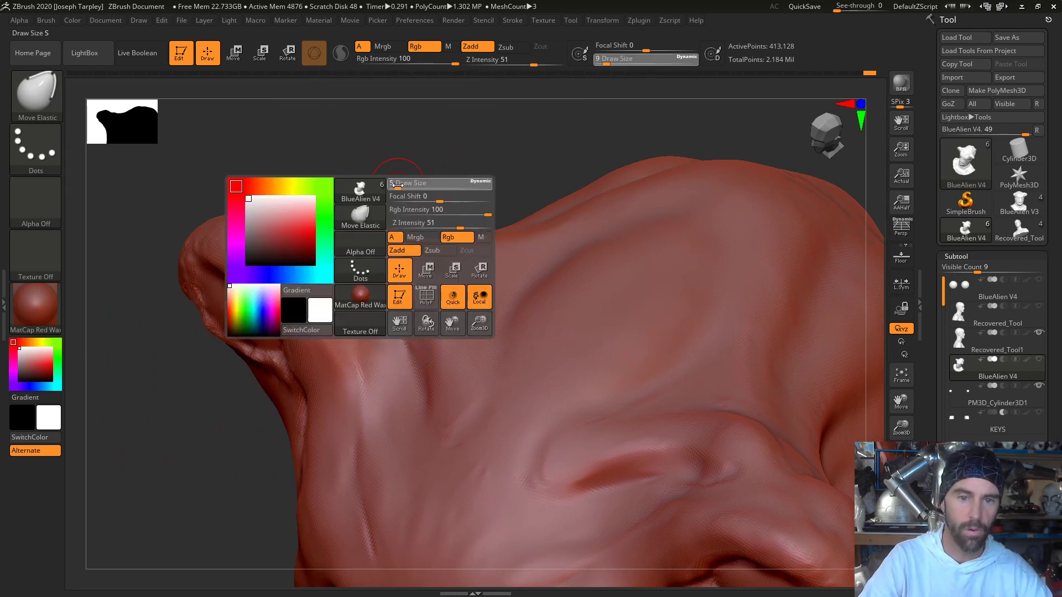
drag(399, 174, 402, 182)
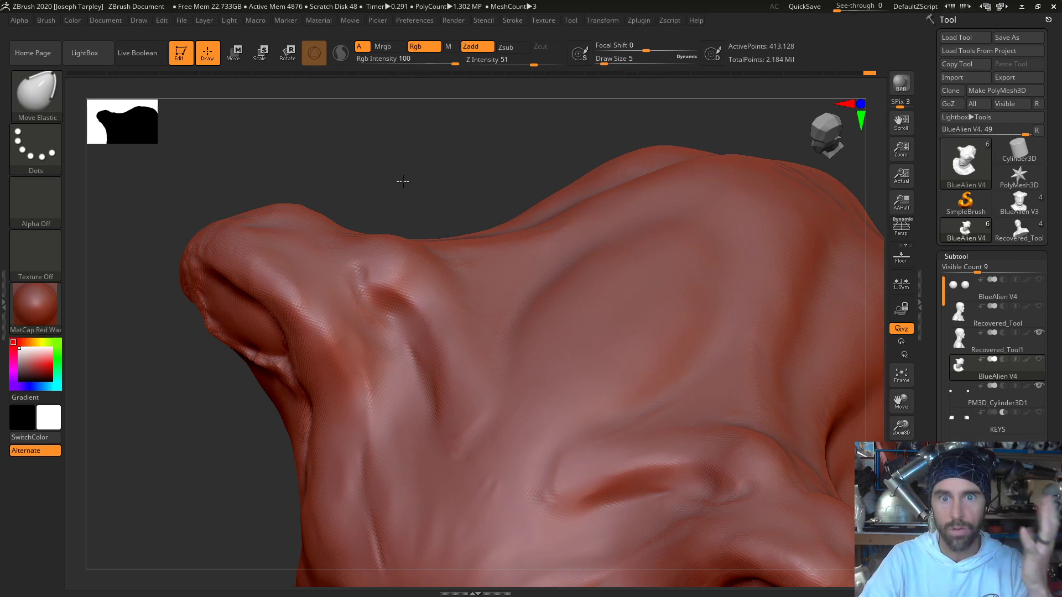
mouse_move(402, 182)
mouse_down()
mouse_move(405, 170)
mouse_move(446, 224)
mouse_up()
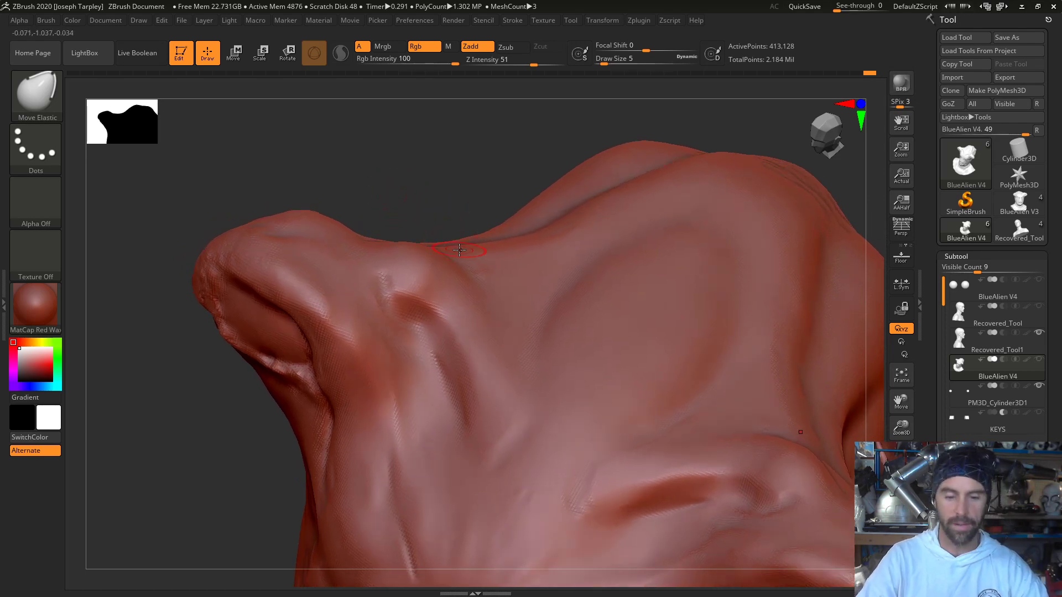
key(b)
key(s)
key(t)
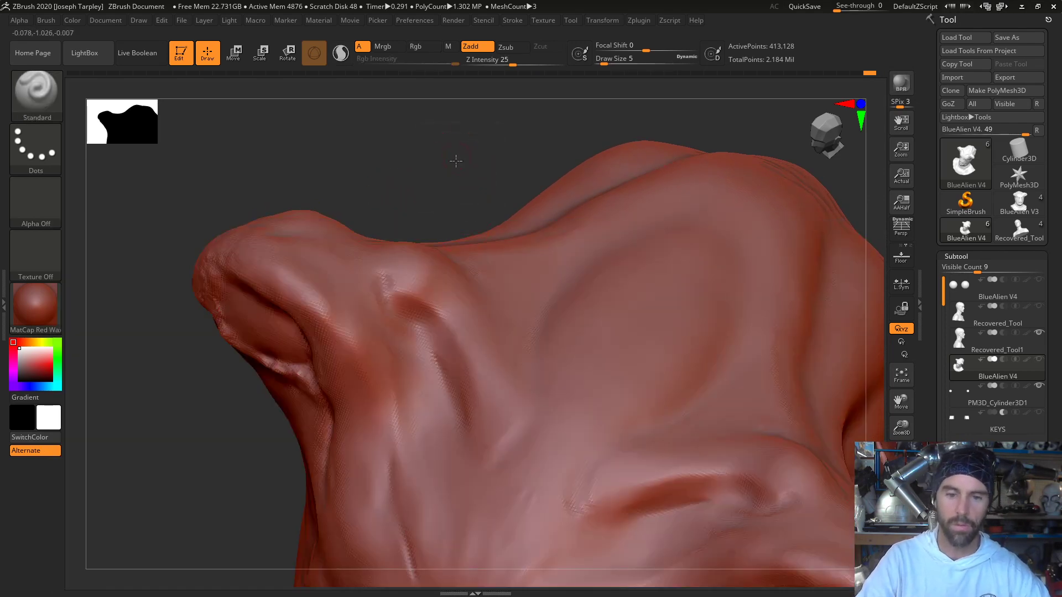
key(space)
mouse_move(456, 161)
mouse_down()
mouse_move(464, 195)
mouse_move(454, 195)
mouse_up()
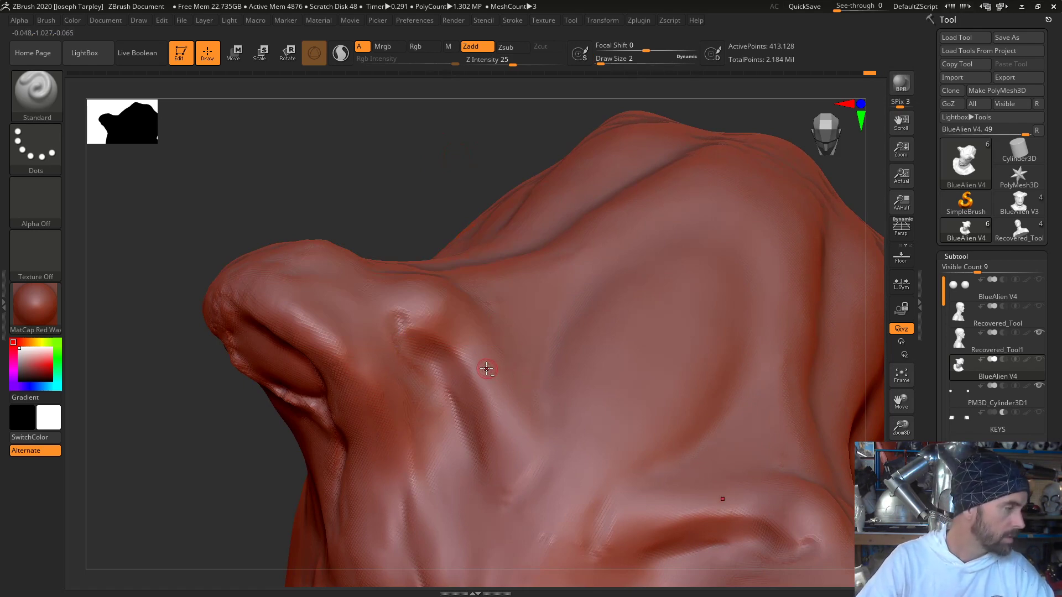
mouse_move(527, 360)
mouse_down()
mouse_move(507, 335)
mouse_move(512, 309)
mouse_up()
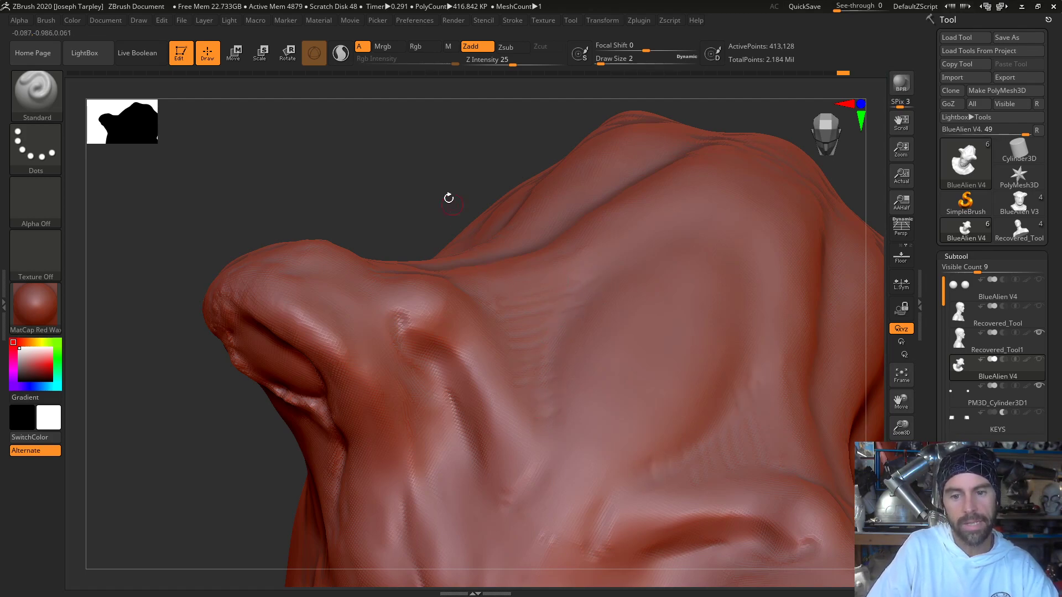
mouse_move(425, 165)
mouse_down()
mouse_move(497, 191)
mouse_move(417, 163)
mouse_move(383, 139)
mouse_move(372, 156)
mouse_move(549, 360)
mouse_up()
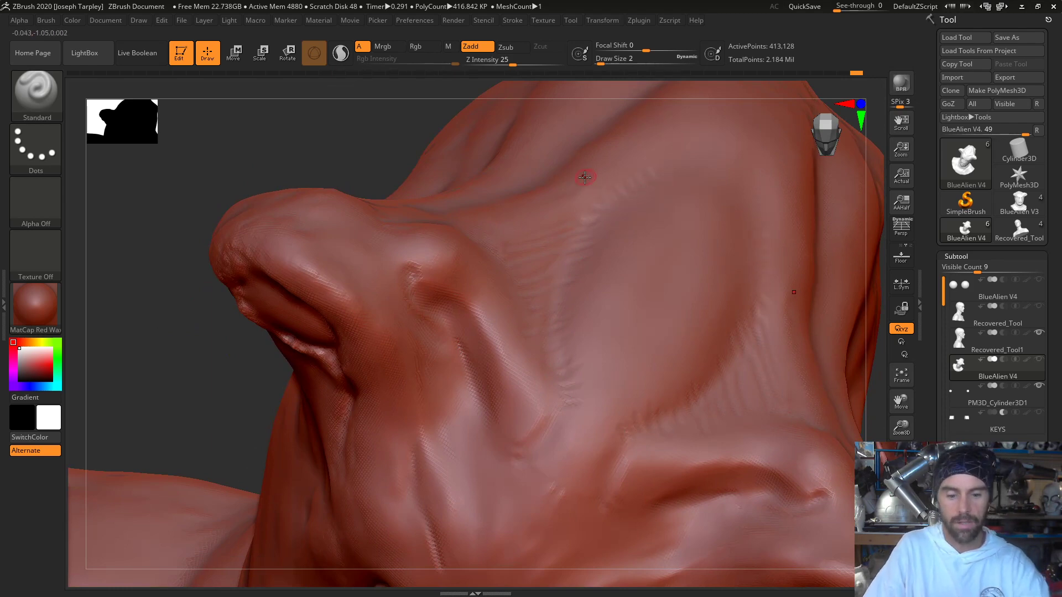
- Switch to the Rake brush with draw size 9, try a stroke beside the oval dome, and undo it
key(b)
key(e)
key(l)
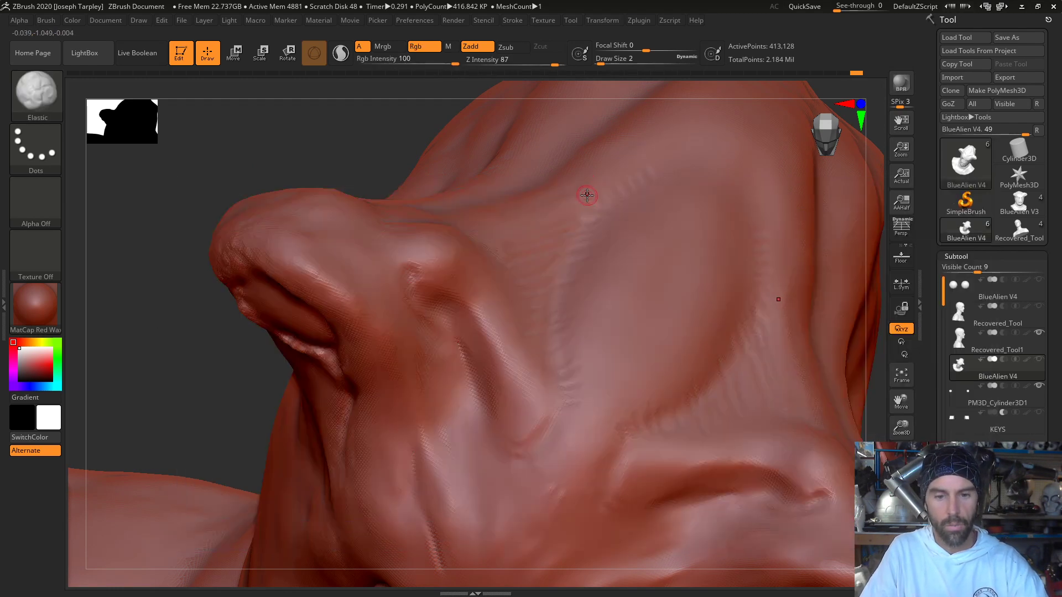
key(b)
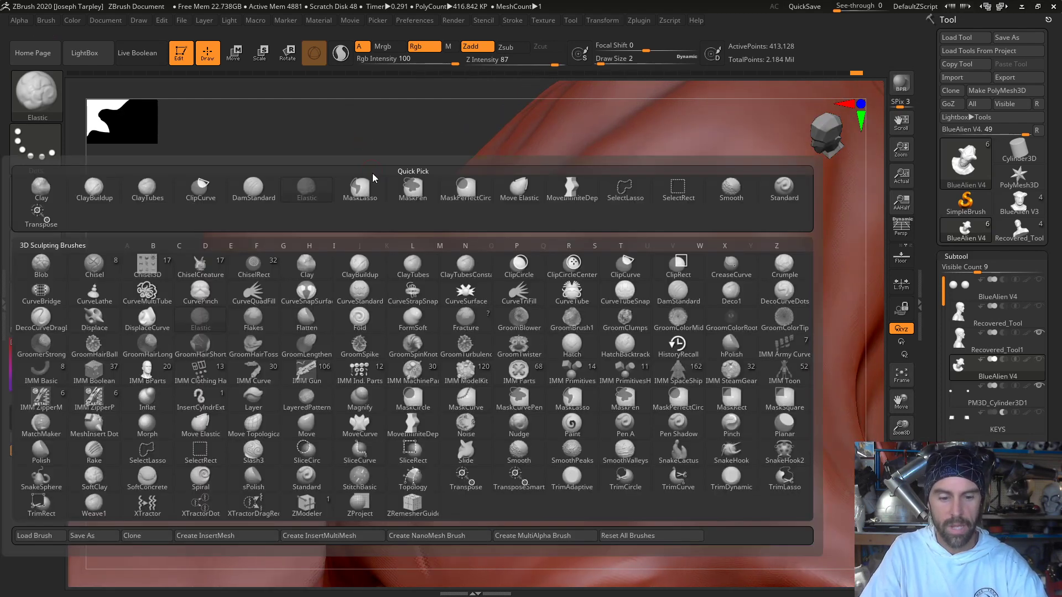
key(r)
key(a)
key(space)
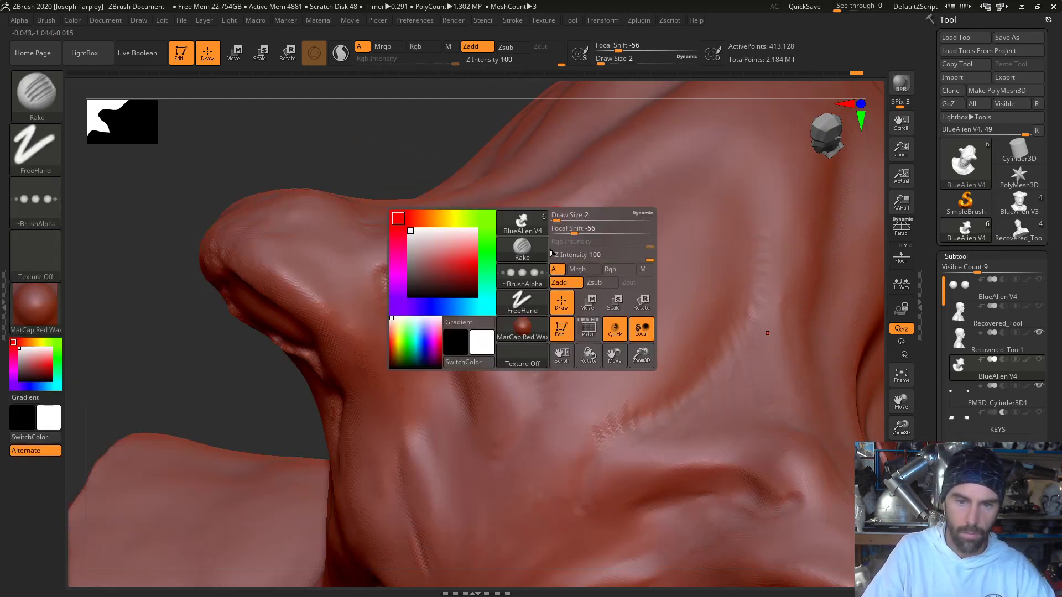
drag(553, 215, 562, 218)
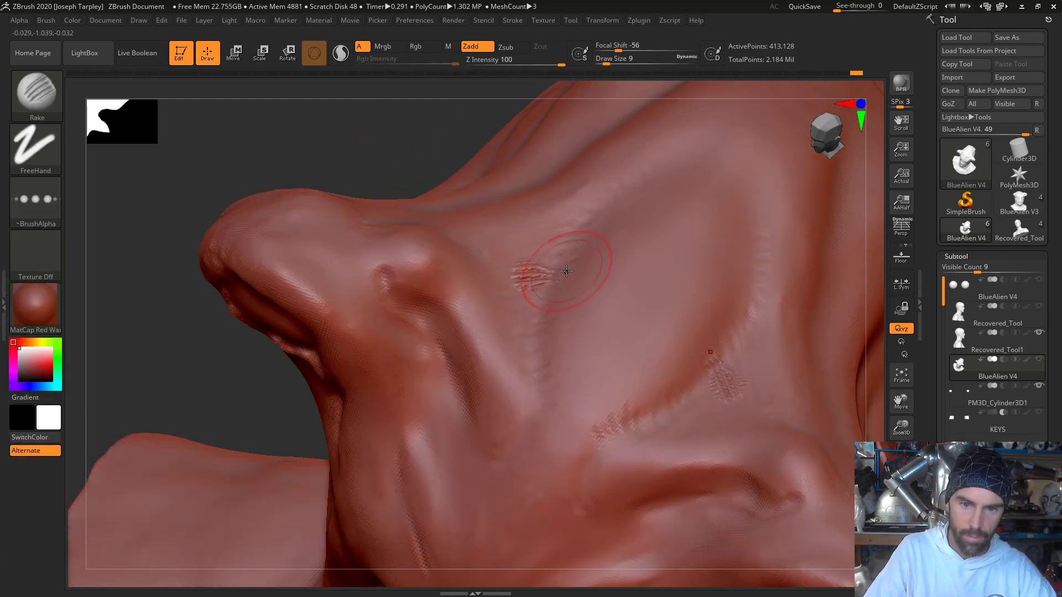
drag(497, 284, 557, 273)
key(ctrl+z)
- Lower the Rake's Z Intensity to 4, rake fine wrinkles around the rim of the oval dome, and undo the last stroke
key(space)
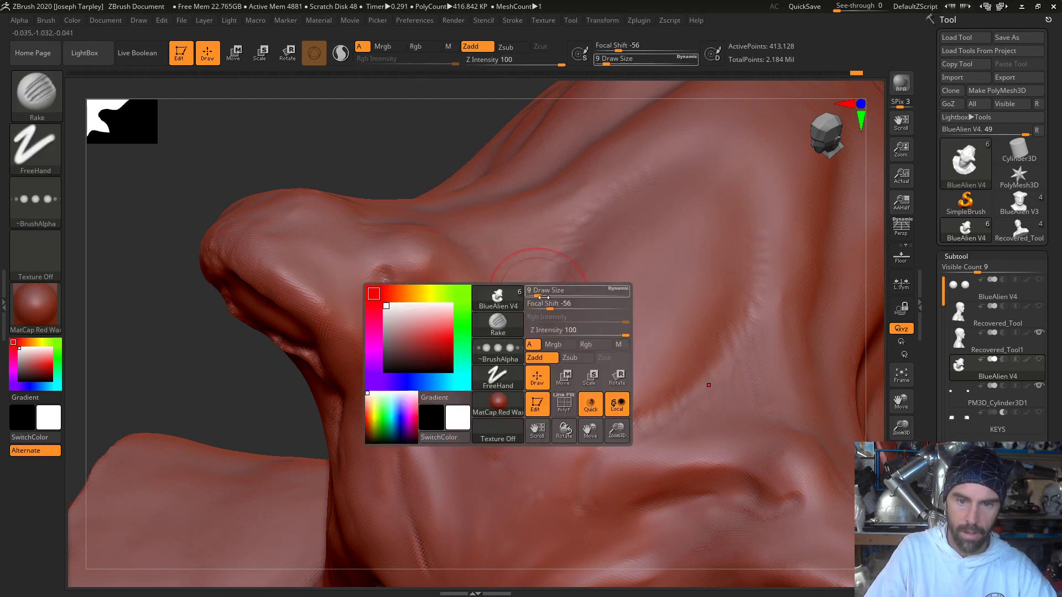
click(570, 330)
drag(569, 330, 532, 331)
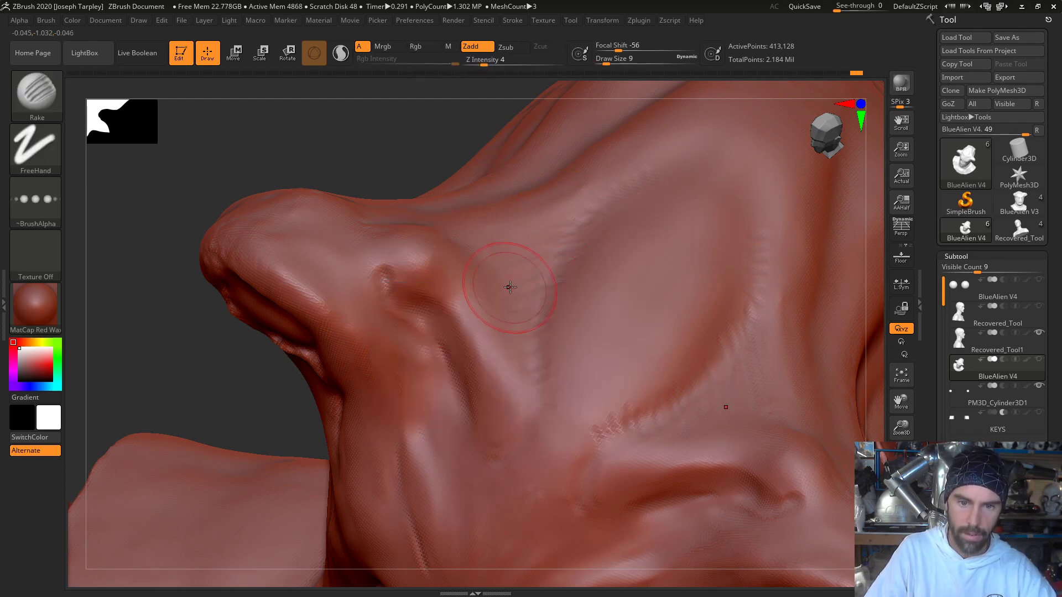
mouse_move(517, 272)
mouse_down()
mouse_move(509, 304)
mouse_move(546, 325)
mouse_move(531, 363)
mouse_up()
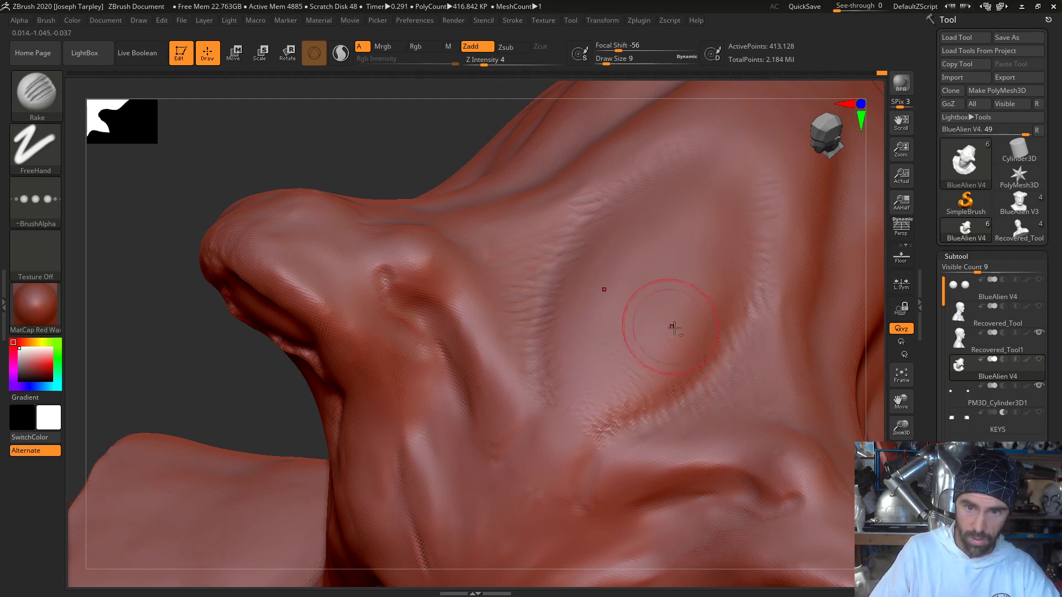
key(ctrl+z)
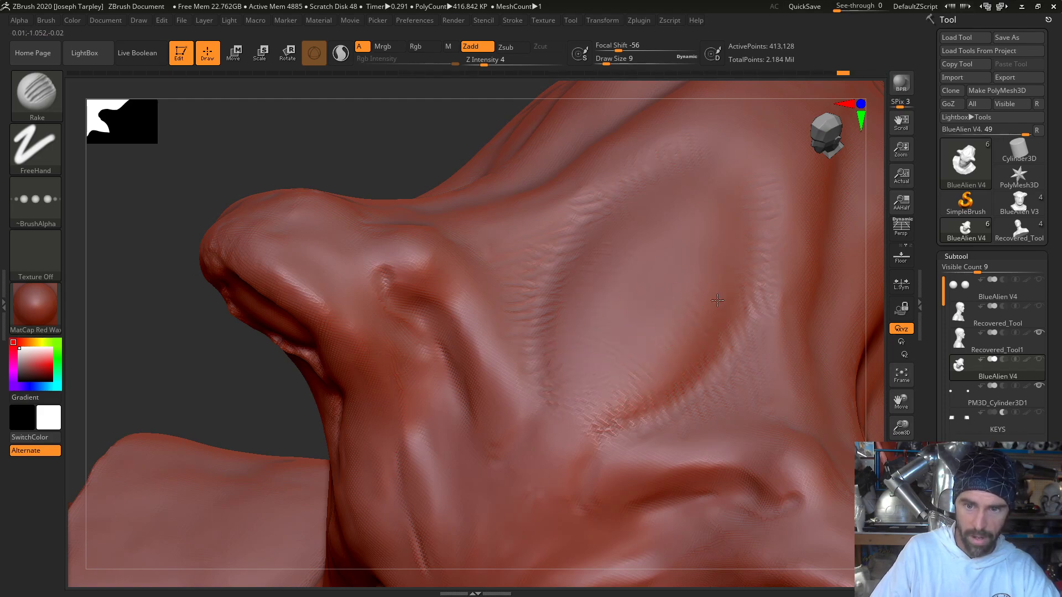
- Set the Rake draw size to 7 and rake fine wrinkles along and below the two diagonal forehead grooves
mouse_move(228, 372)
mouse_down()
mouse_move(230, 294)
mouse_move(265, 327)
mouse_up()
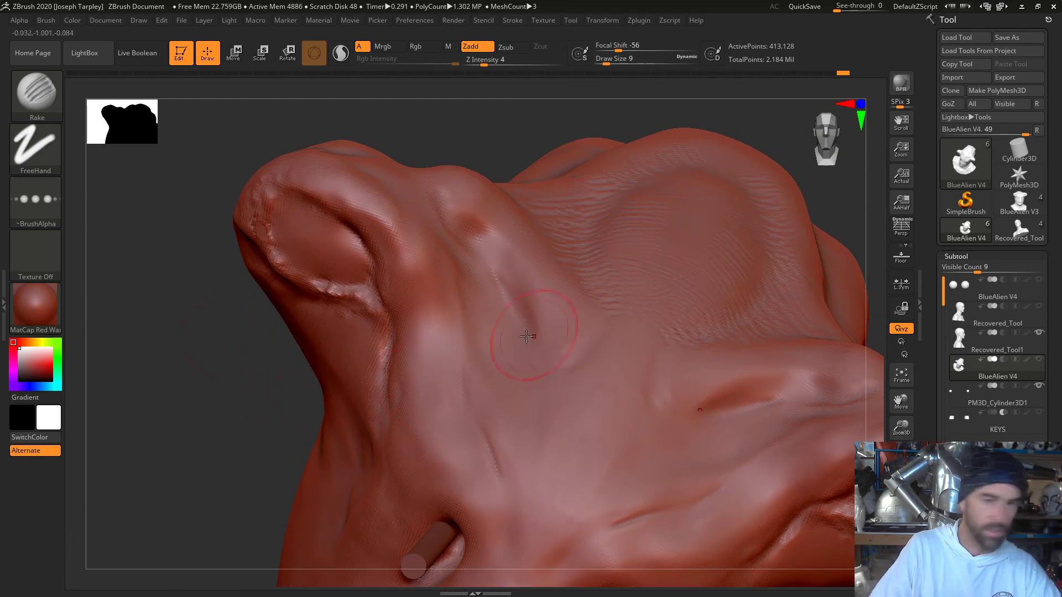
key(space)
drag(490, 270, 537, 337)
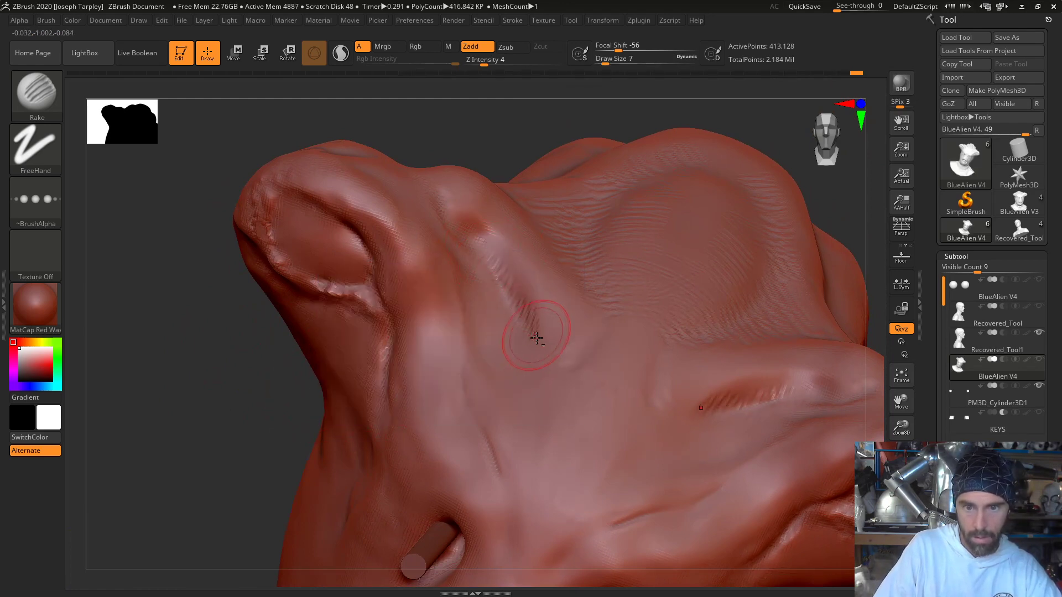
drag(735, 399, 709, 423)
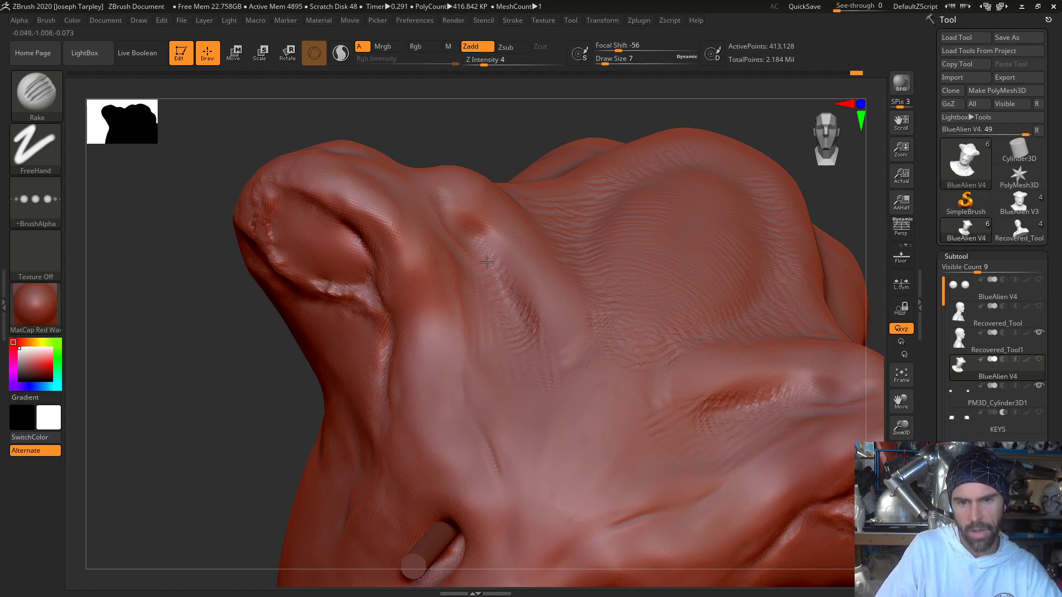
right_drag(498, 319, 533, 387)
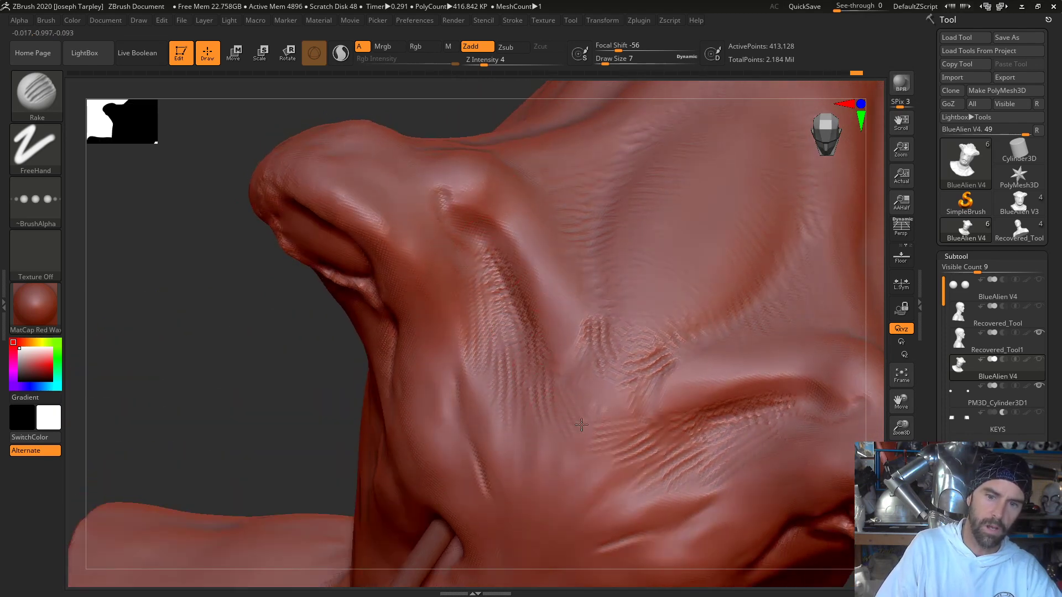
- Set the Rake to draw size 11 and Z Intensity 2 and rake softer wrinkles over the diagonal forehead grooves
key(space)
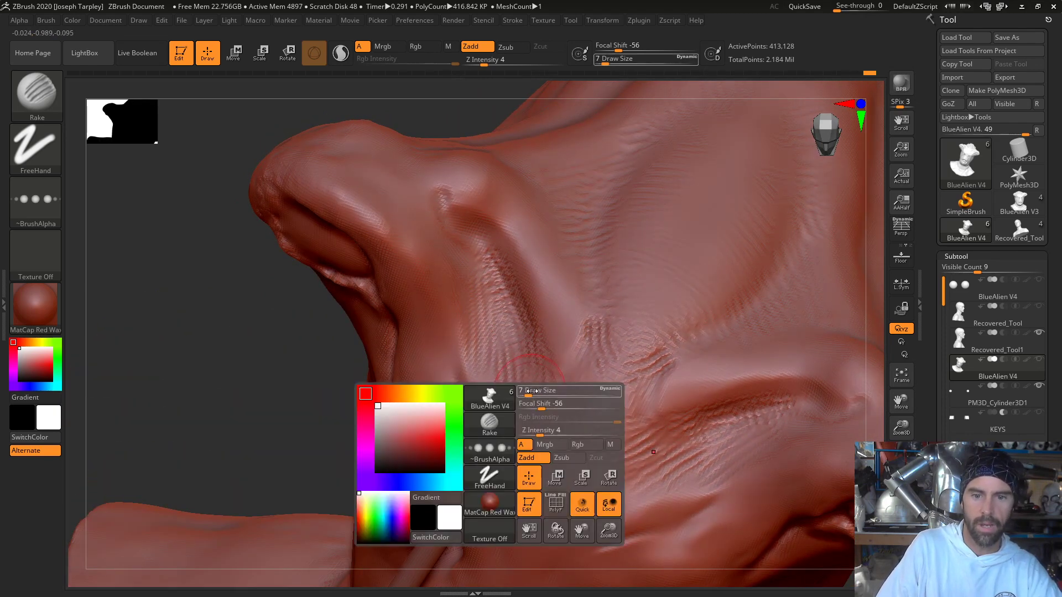
drag(527, 397, 535, 396)
drag(540, 434, 534, 435)
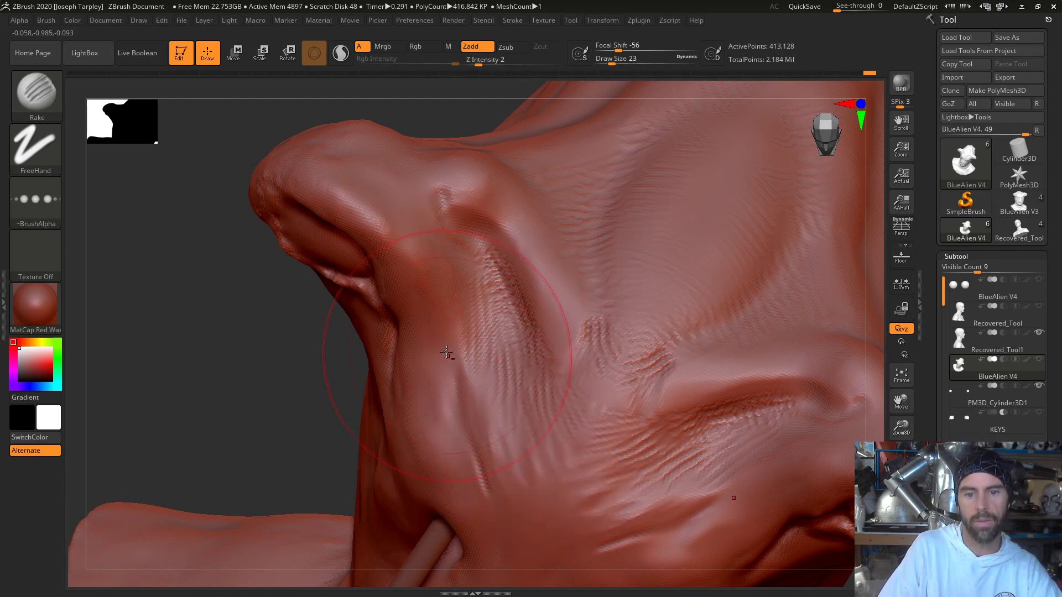
drag(263, 363, 262, 310)
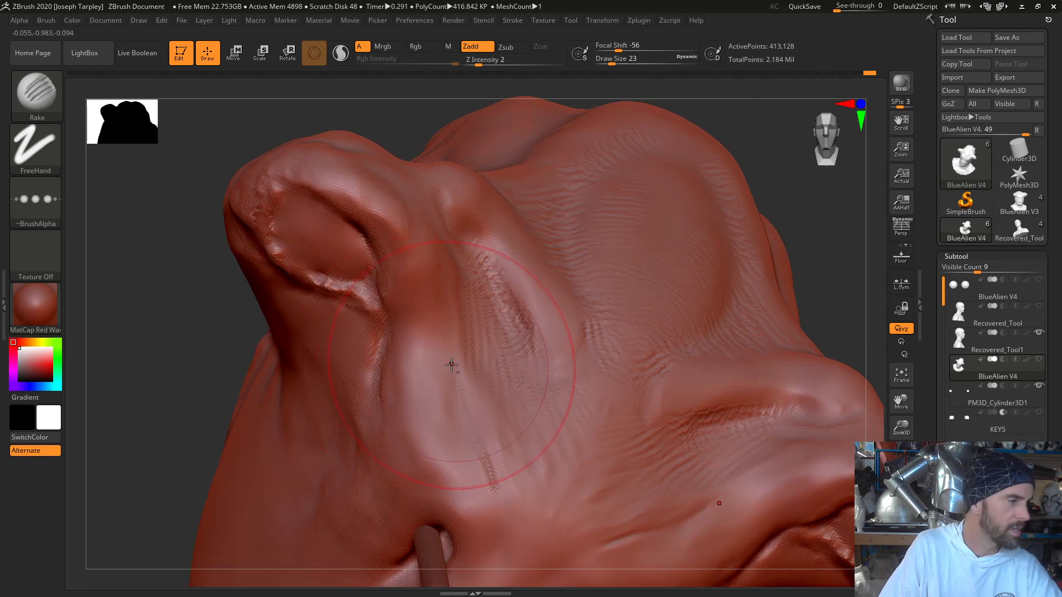
key(space)
drag(466, 375, 459, 374)
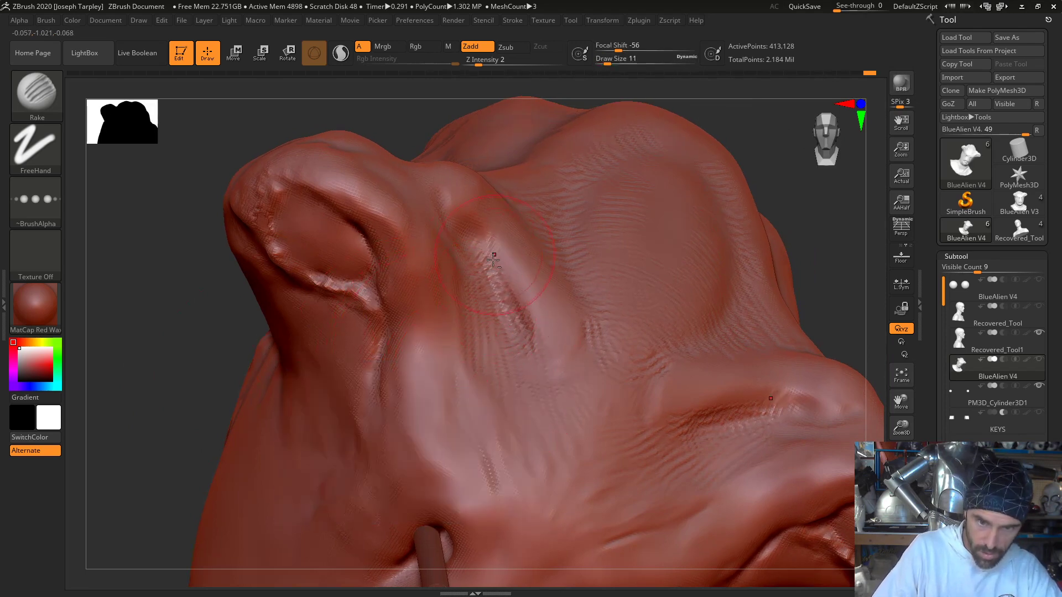
mouse_move(494, 260)
mouse_down()
mouse_move(536, 301)
mouse_move(542, 345)
mouse_up()
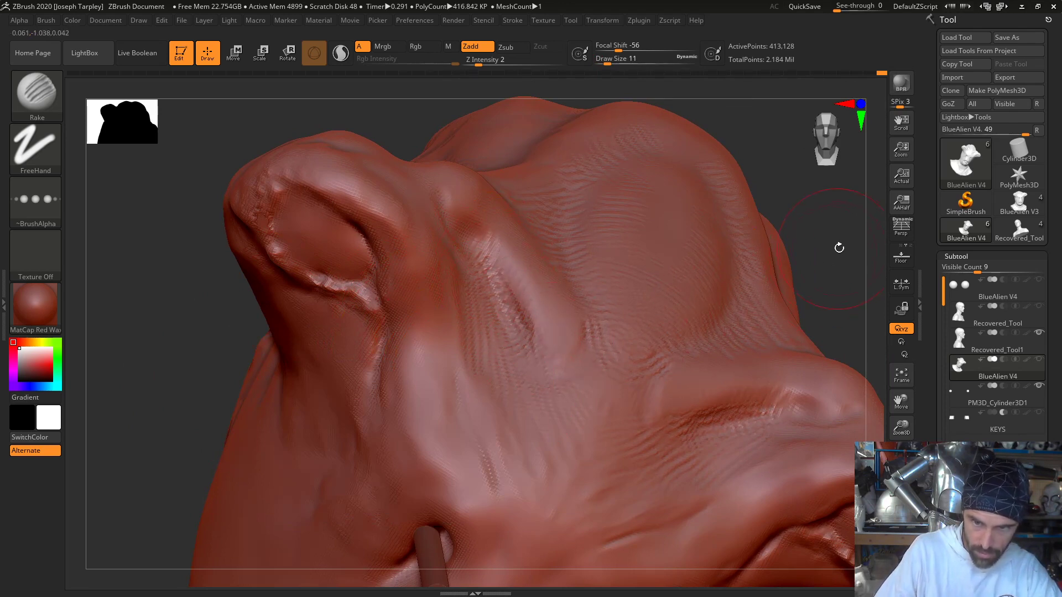
- Rake subtle wrinkles over the ridges between the forehead grooves and the dome, and into the hollows at their upper ends
mouse_move(838, 247)
mouse_down()
mouse_move(813, 289)
mouse_move(795, 293)
mouse_up()
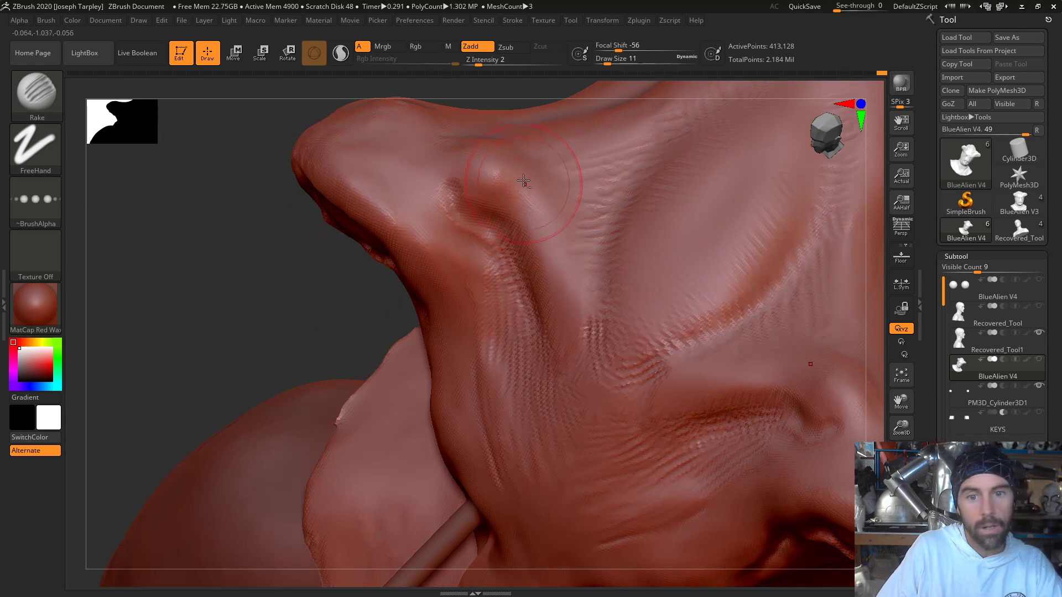
drag(519, 175, 564, 171)
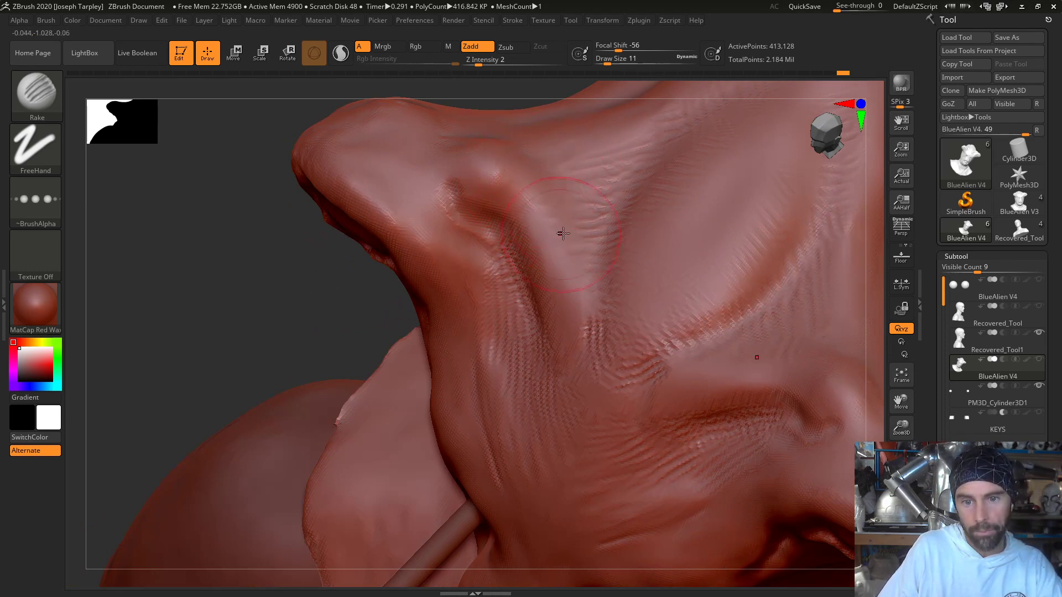
drag(583, 332, 609, 316)
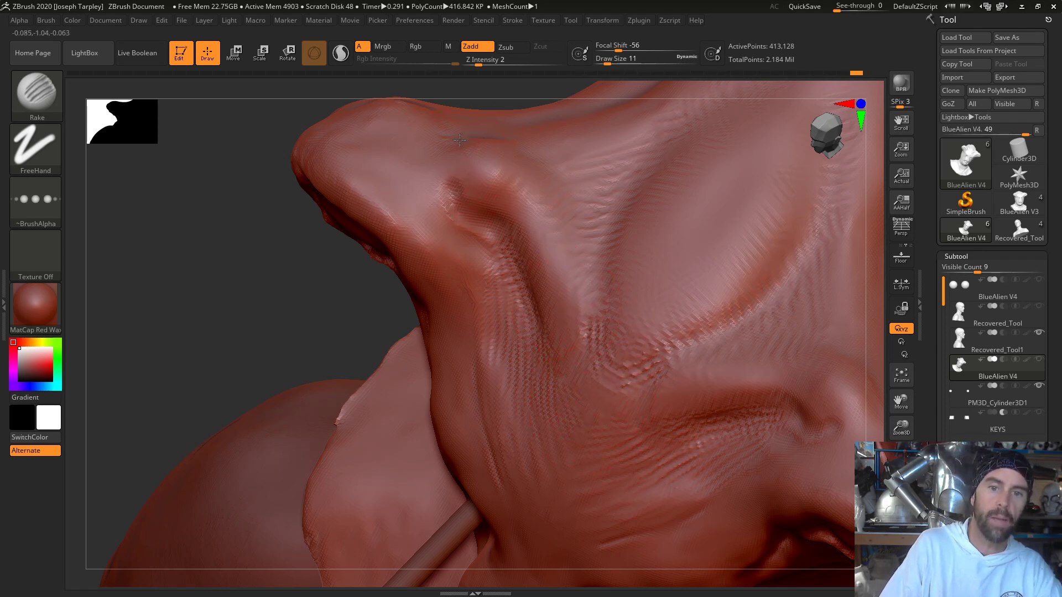
drag(432, 178, 463, 196)
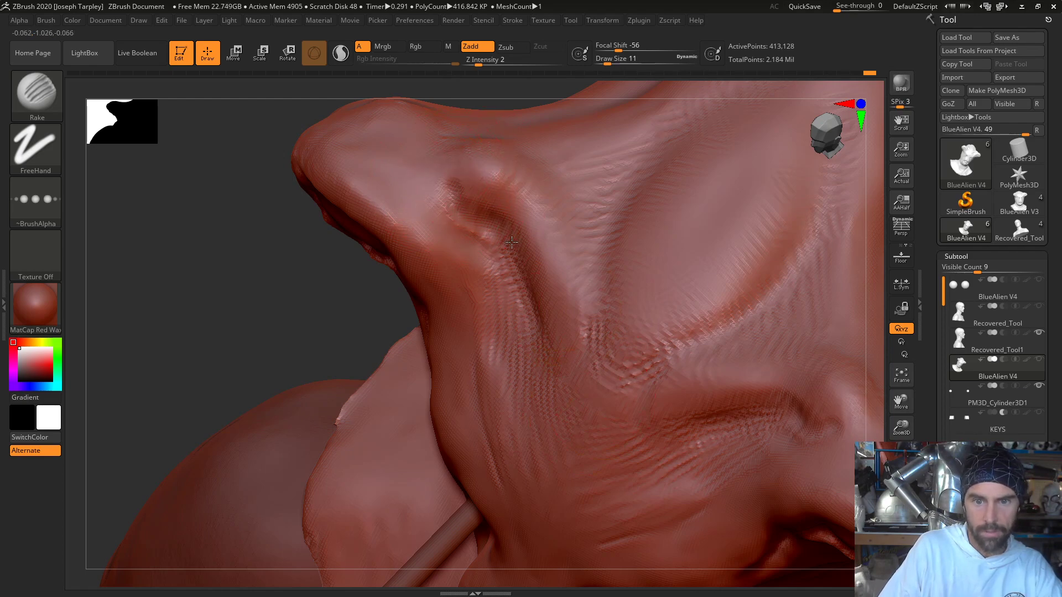
- Turn on perspective display and rake wrinkles into the side of the face just below the protruding eye socket
drag(271, 275, 446, 240)
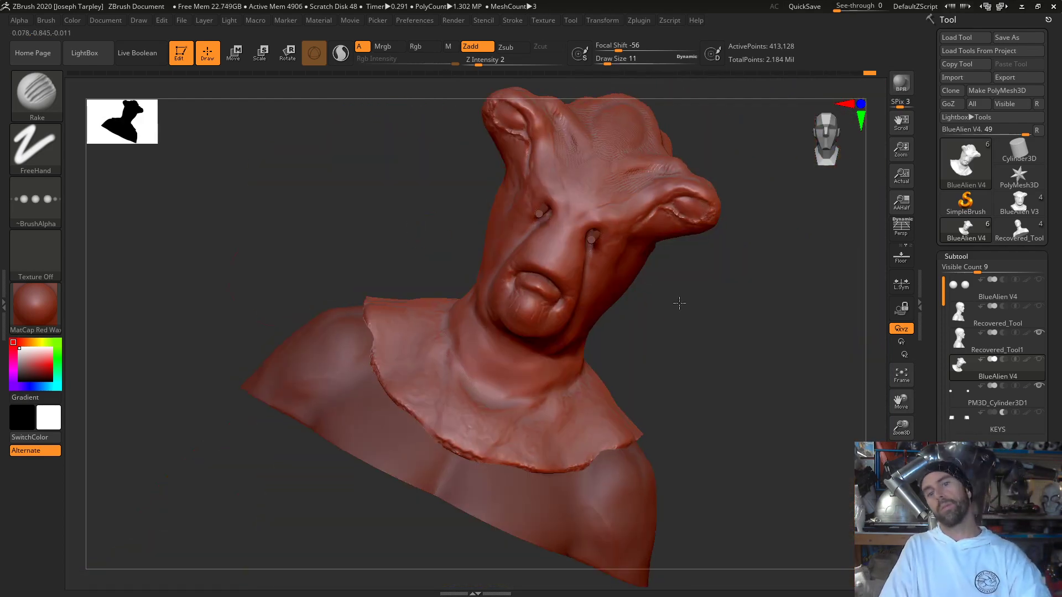
drag(679, 302, 771, 287)
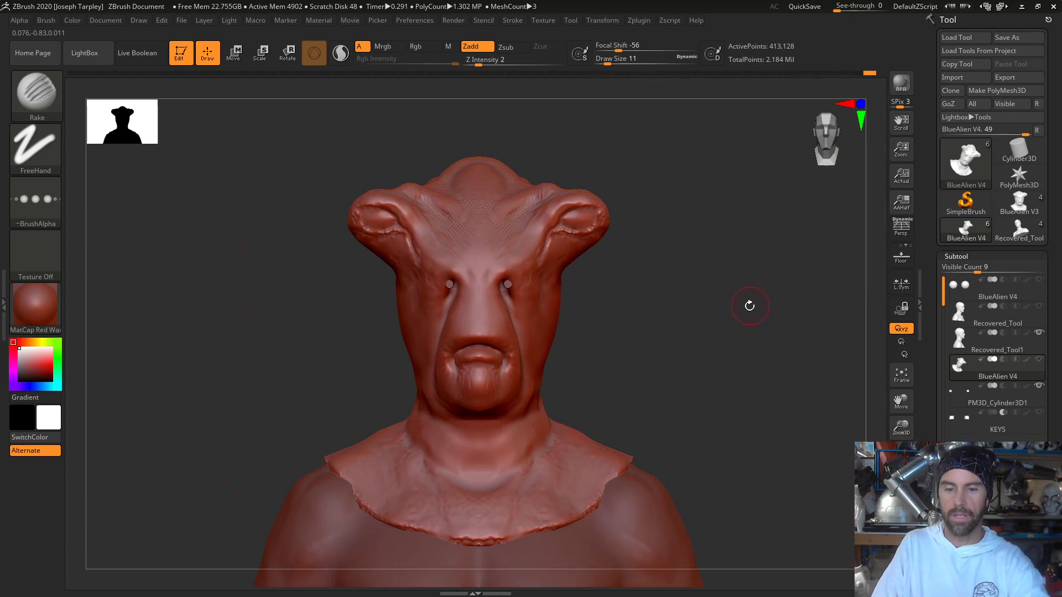
key(p)
drag(687, 315, 769, 412)
mouse_move(736, 340)
mouse_down()
mouse_move(663, 323)
mouse_move(614, 280)
mouse_move(594, 293)
mouse_move(589, 324)
mouse_up()
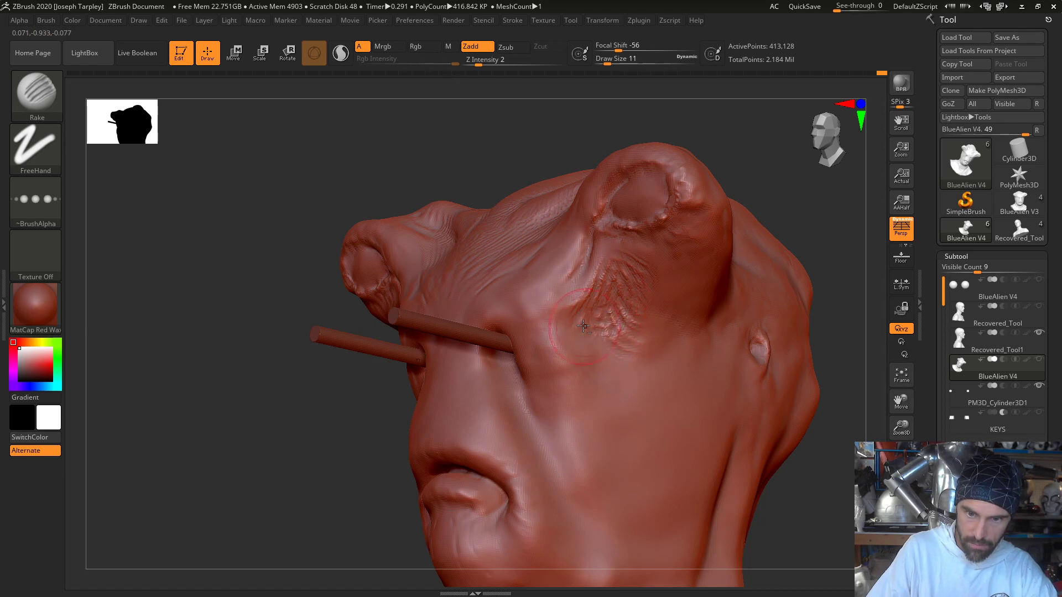
- Extend the raked wrinkles from below the eye socket down the temple and upper cheek, softening the strokes between them
mouse_move(583, 326)
mouse_down()
mouse_move(598, 337)
mouse_move(589, 367)
mouse_move(600, 385)
mouse_up()
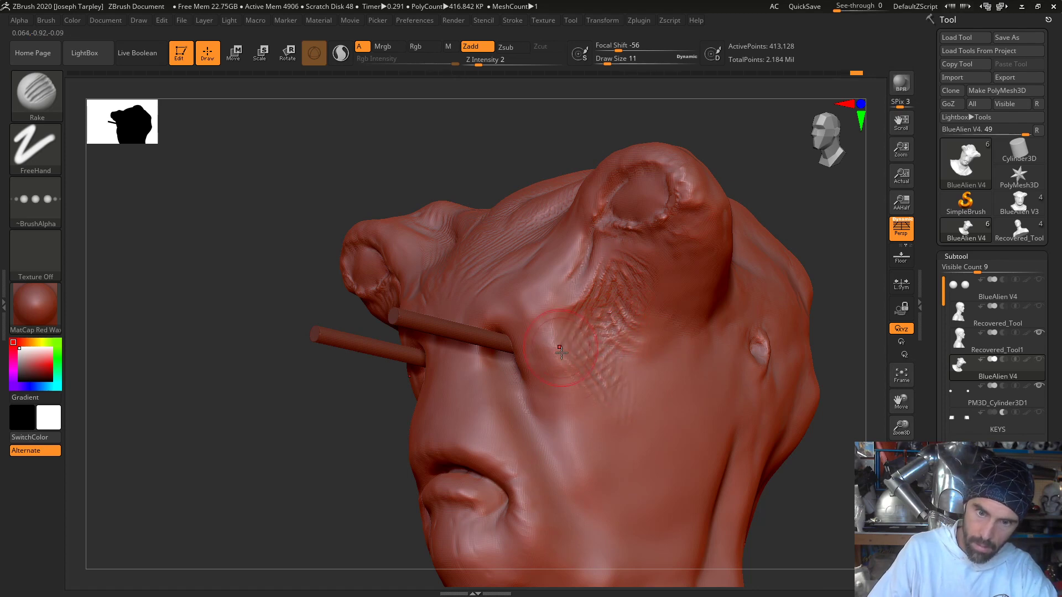
drag(561, 353, 578, 410)
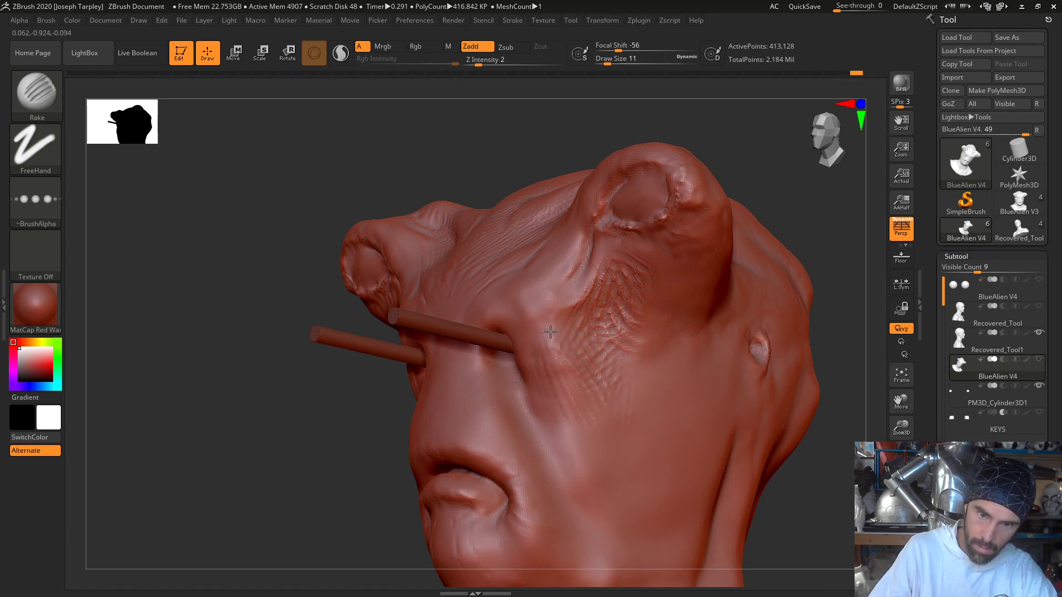
shift+drag(636, 398, 608, 379)
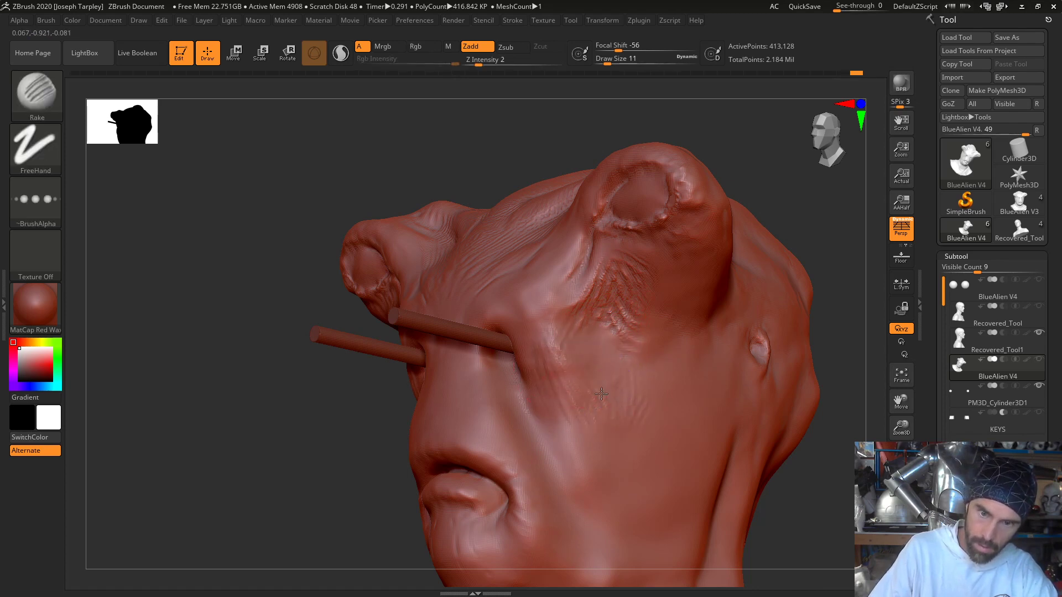
drag(586, 417, 595, 445)
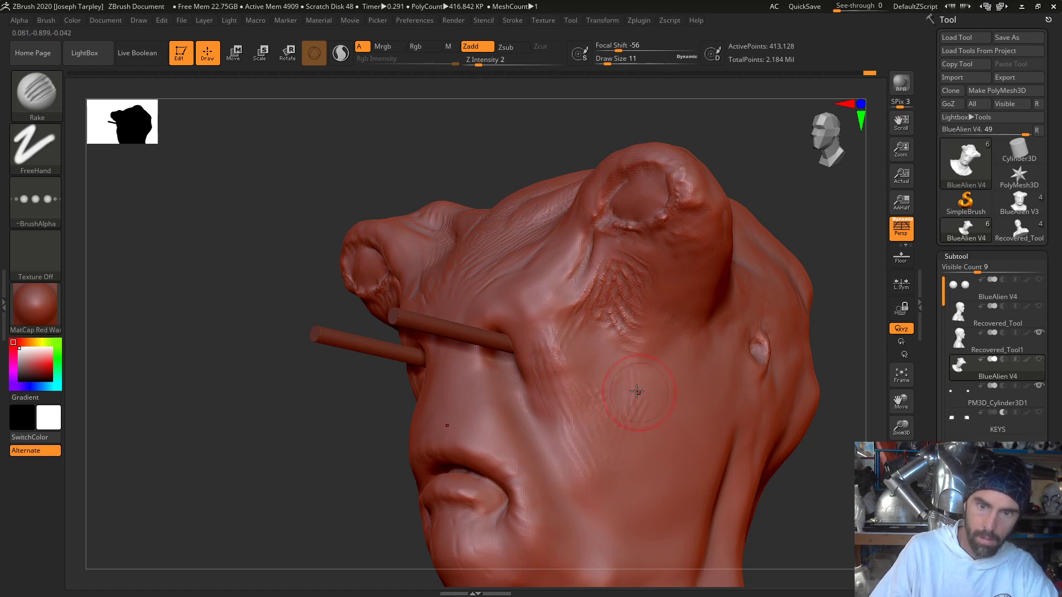
- Rake fine vertical wrinkles down the nose and up between the eye openings, undoing the unwanted stroke
drag(289, 446, 342, 347)
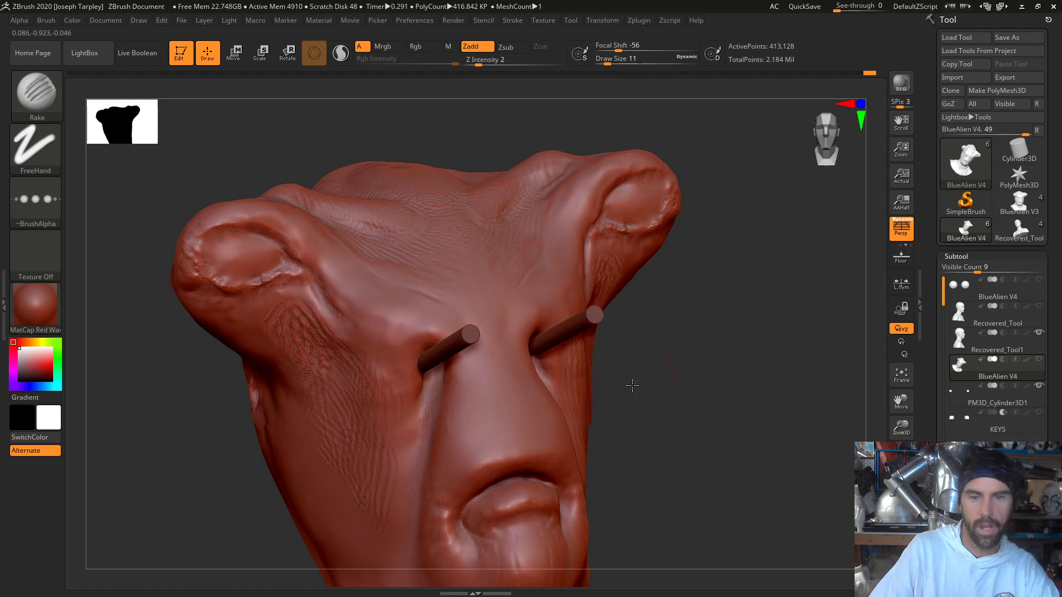
drag(630, 383, 525, 387)
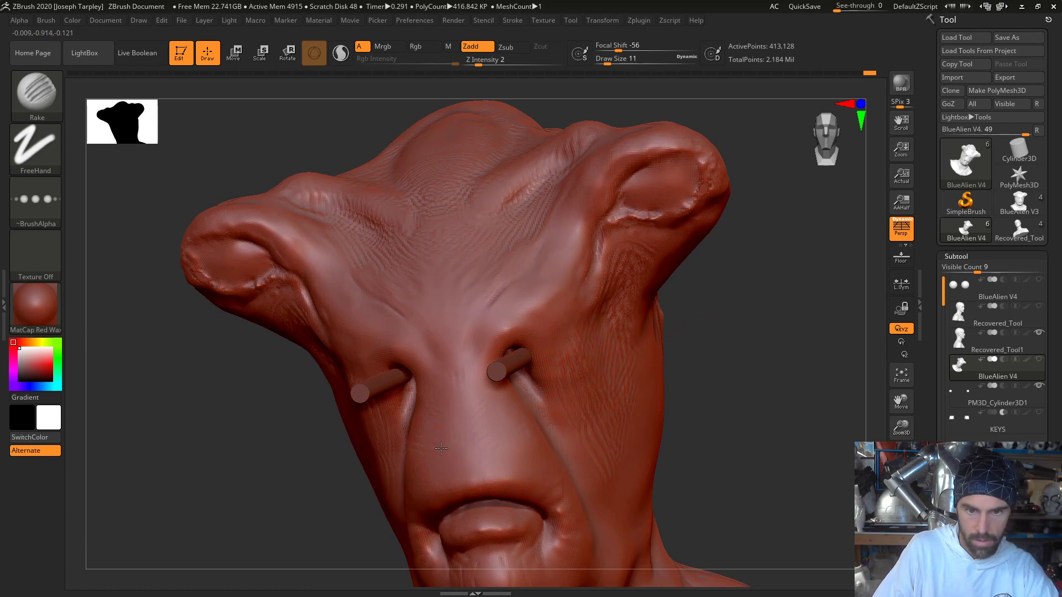
drag(426, 416, 499, 454)
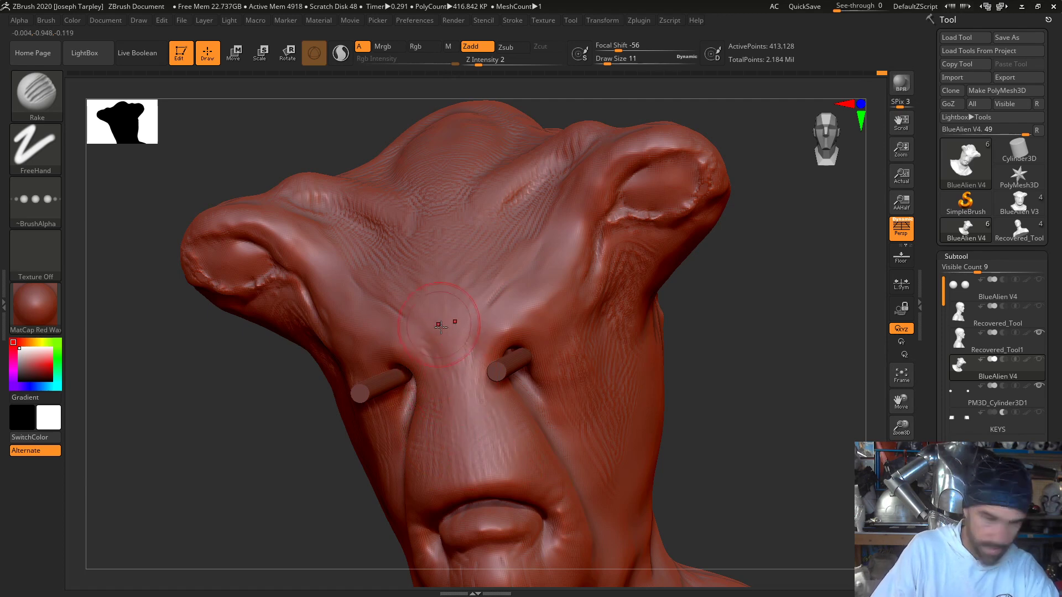
key(ctrl+z)
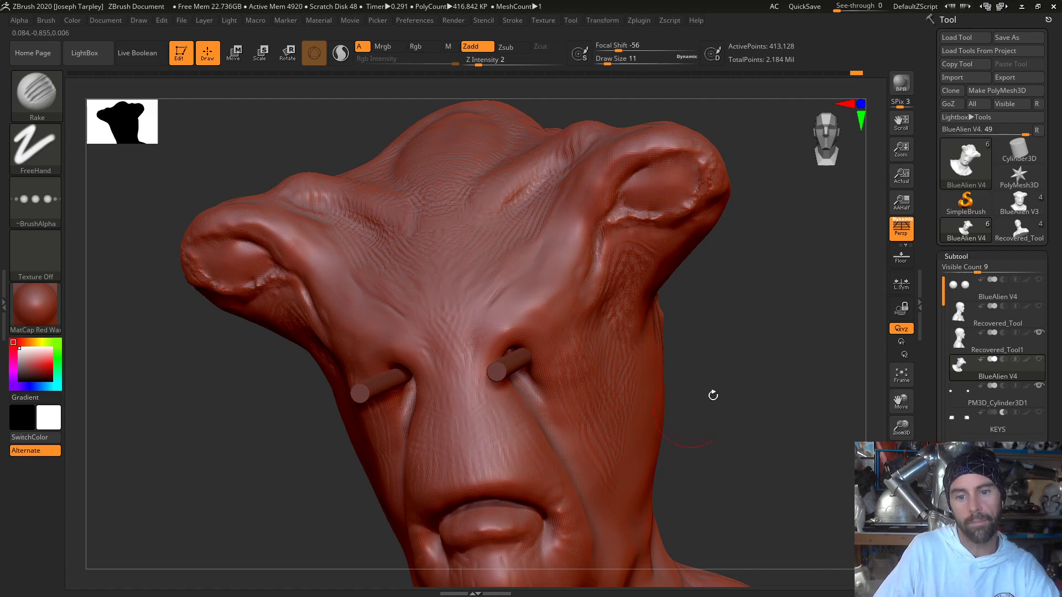
- Set the Rake to draw size 35 and rake broader wrinkles over the cheek in front of the ear hole
drag(712, 395, 618, 360)
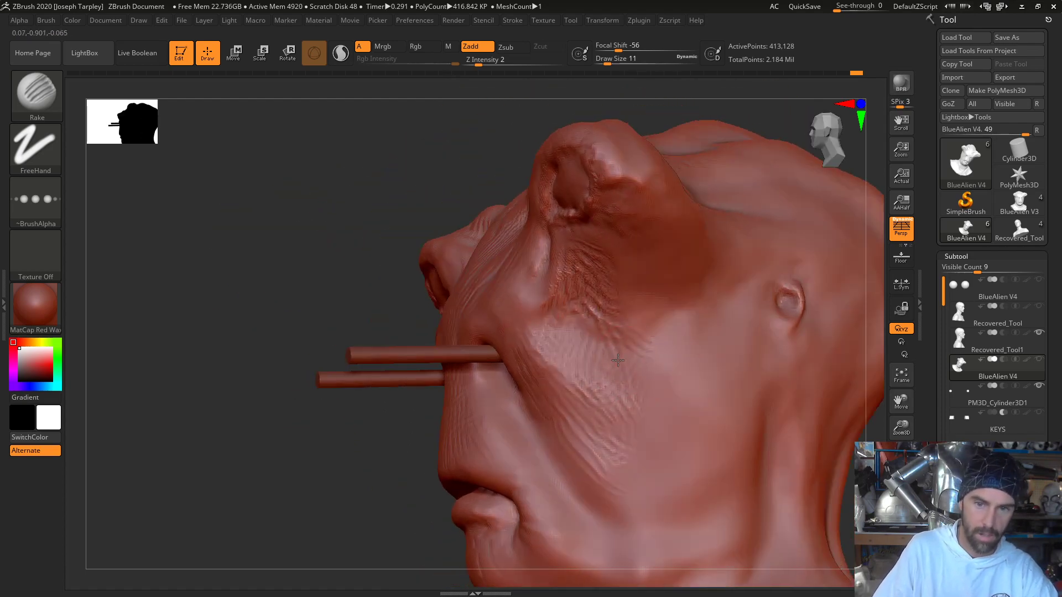
key(space)
click(707, 400)
key(space)
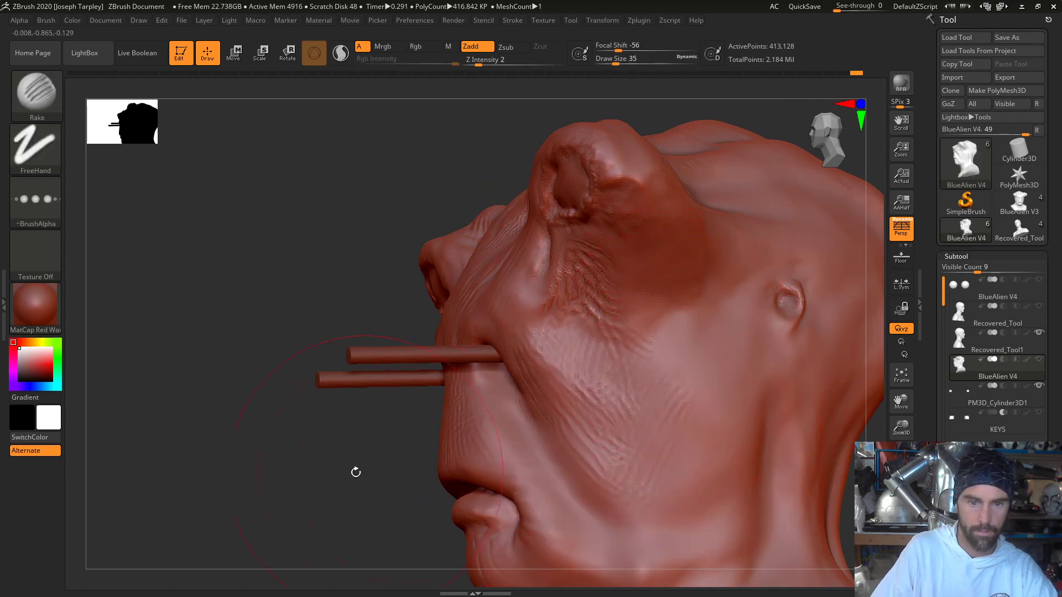
- Rake diagonal skin folds down the side of the neck from behind the jaw
alt+drag(355, 473, 181, 265)
drag(794, 289, 775, 322)
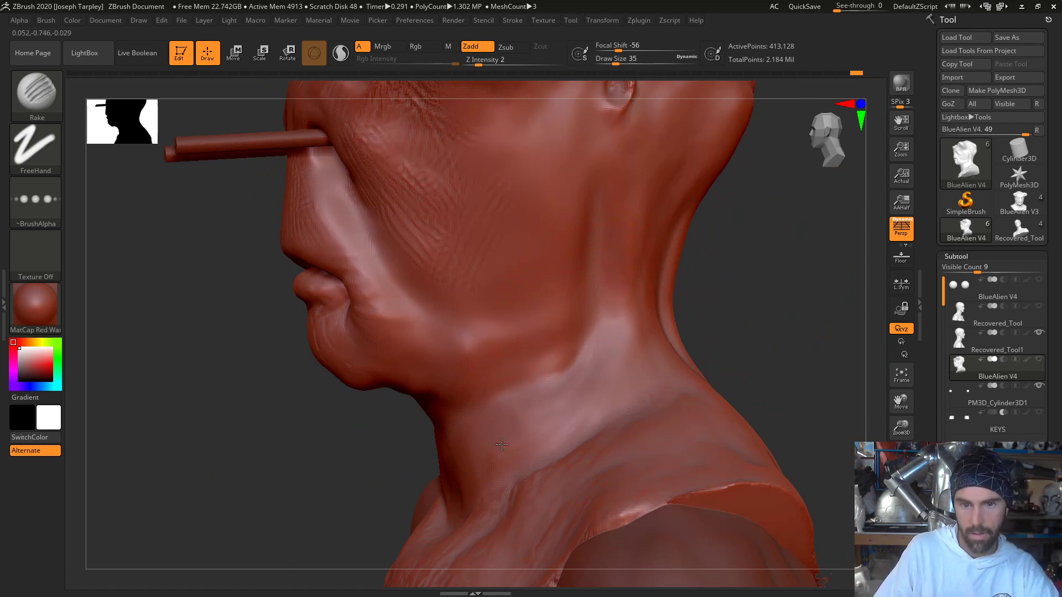
drag(602, 409, 563, 432)
drag(609, 303, 550, 418)
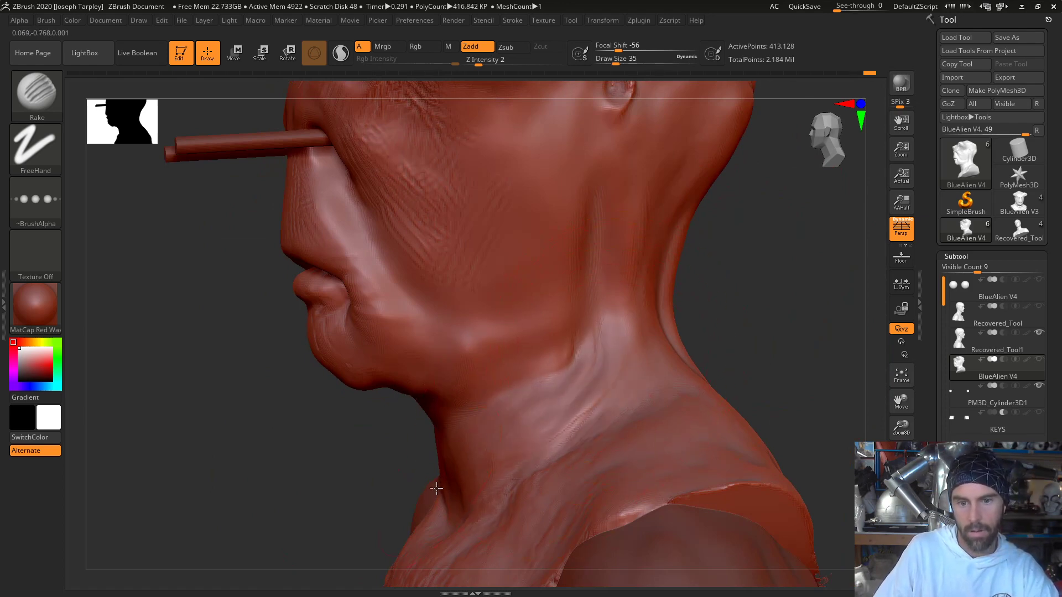
- Rake crossing wrinkles over the front of the throat below the chin and blend them into the side-neck folds
drag(398, 394, 545, 401)
mouse_move(475, 439)
mouse_down()
mouse_move(401, 489)
mouse_move(418, 444)
mouse_up()
drag(636, 371, 528, 388)
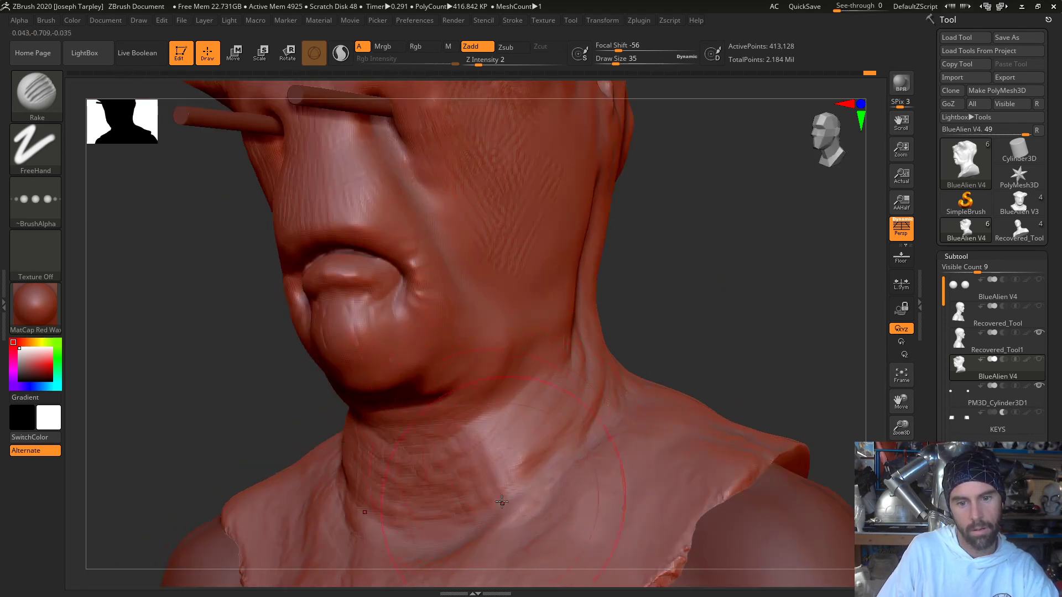
drag(448, 451, 424, 474)
drag(489, 424, 500, 497)
drag(539, 444, 514, 481)
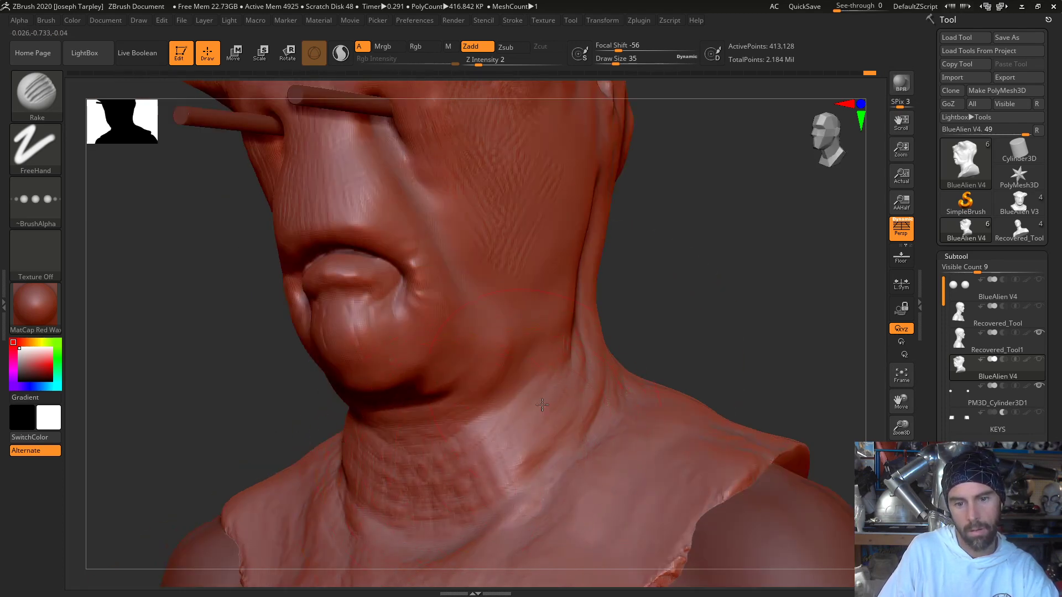
drag(533, 405, 511, 457)
drag(674, 312, 660, 361)
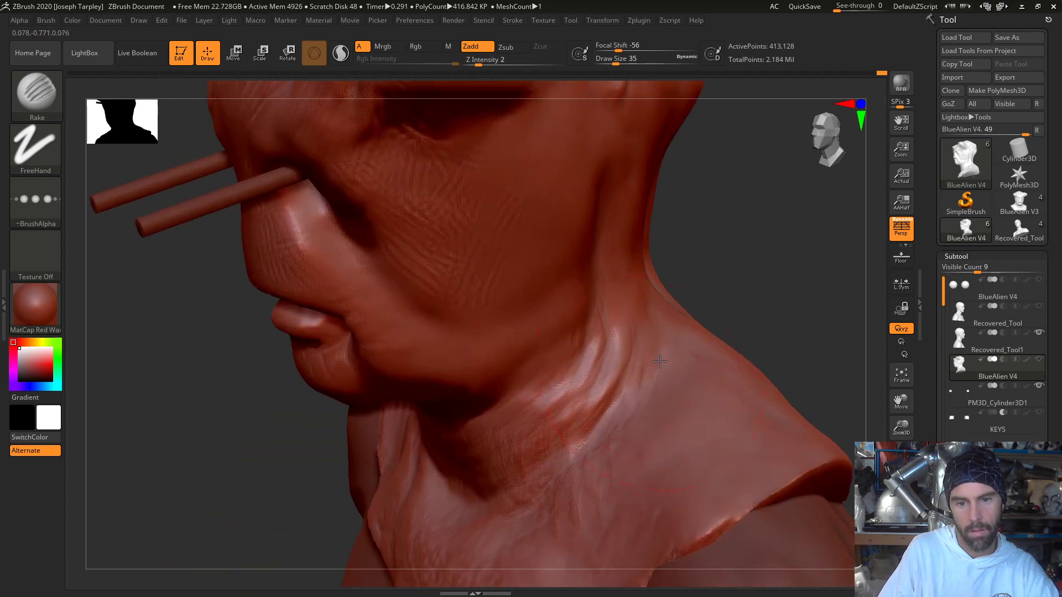
- Rake wrinkles behind the ear hole and down the back of the neck, undoing the strokes that do not suit
mouse_move(725, 280)
mouse_down()
mouse_move(602, 337)
mouse_move(474, 374)
mouse_move(437, 423)
mouse_up()
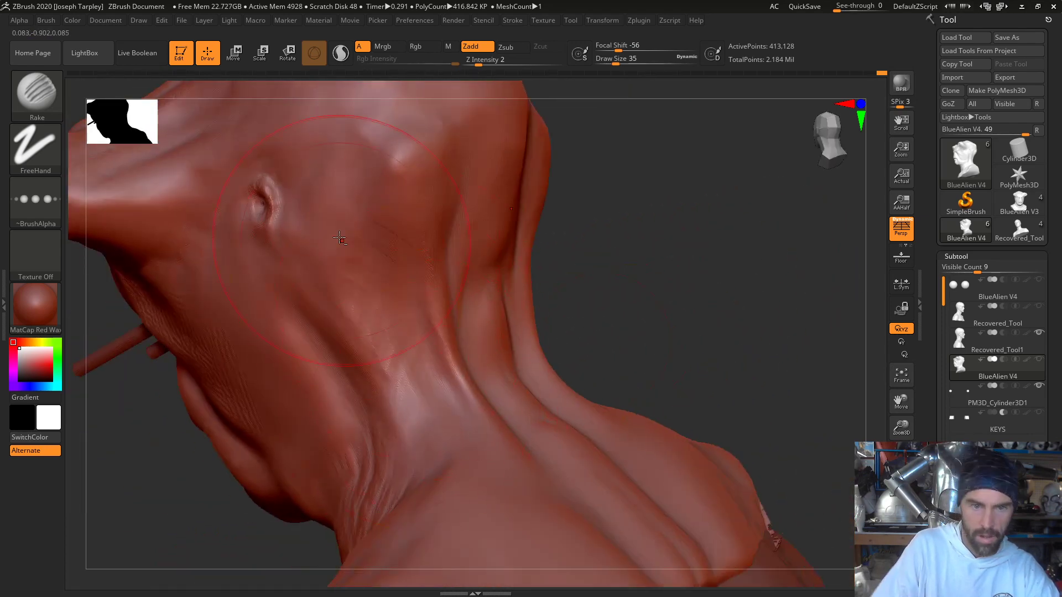
key(ctrl+z)
key(ctrl+z)
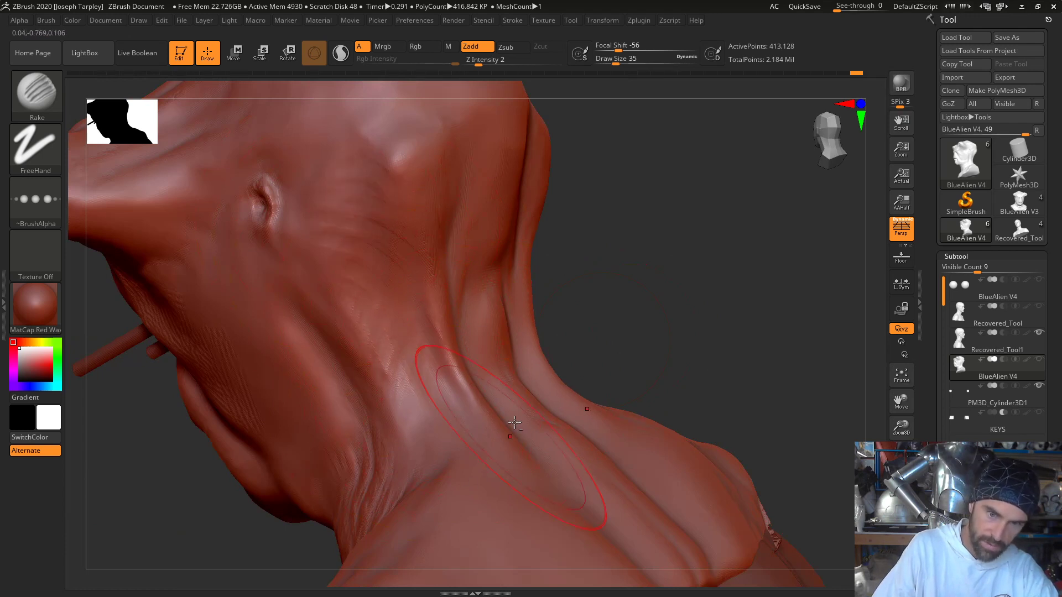
mouse_move(705, 310)
mouse_down()
mouse_move(597, 271)
mouse_move(492, 252)
mouse_move(525, 293)
mouse_move(520, 327)
mouse_move(539, 321)
mouse_move(529, 321)
mouse_move(502, 244)
mouse_move(523, 349)
mouse_up()
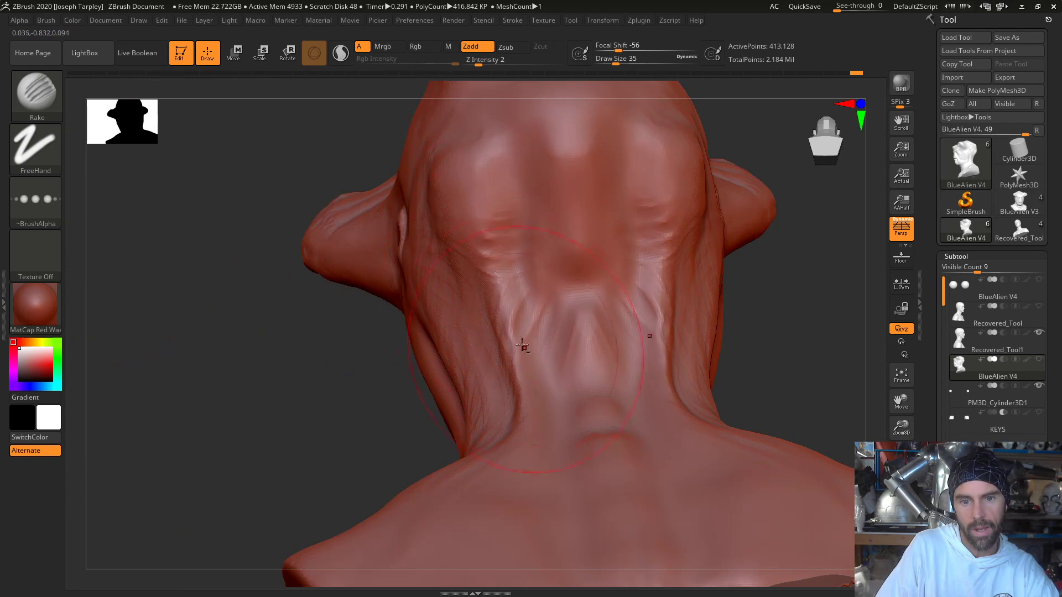
drag(527, 262, 522, 313)
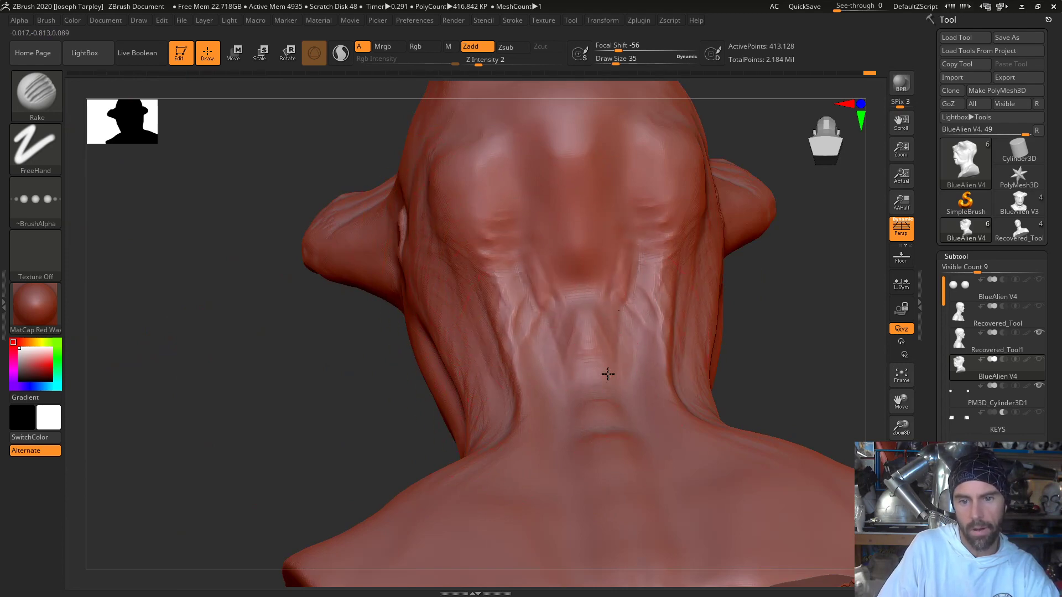
- Rake broad wrinkles from the nape across the mask's upper back and shoulders
mouse_move(764, 343)
mouse_down()
mouse_move(768, 395)
mouse_move(336, 415)
mouse_move(446, 497)
mouse_move(403, 531)
mouse_up()
drag(422, 486, 460, 400)
drag(607, 261, 510, 351)
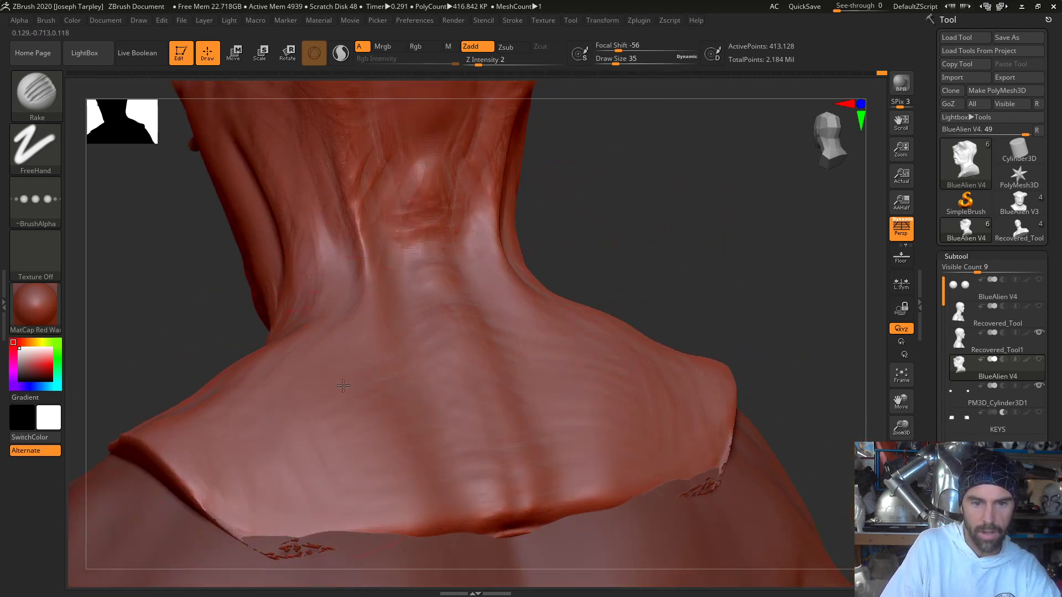
- Rake more wrinkles along the side of the neck and over the jaw and cheek around the ear hole
mouse_move(663, 230)
mouse_down()
mouse_move(657, 206)
mouse_move(596, 329)
mouse_move(332, 330)
mouse_up()
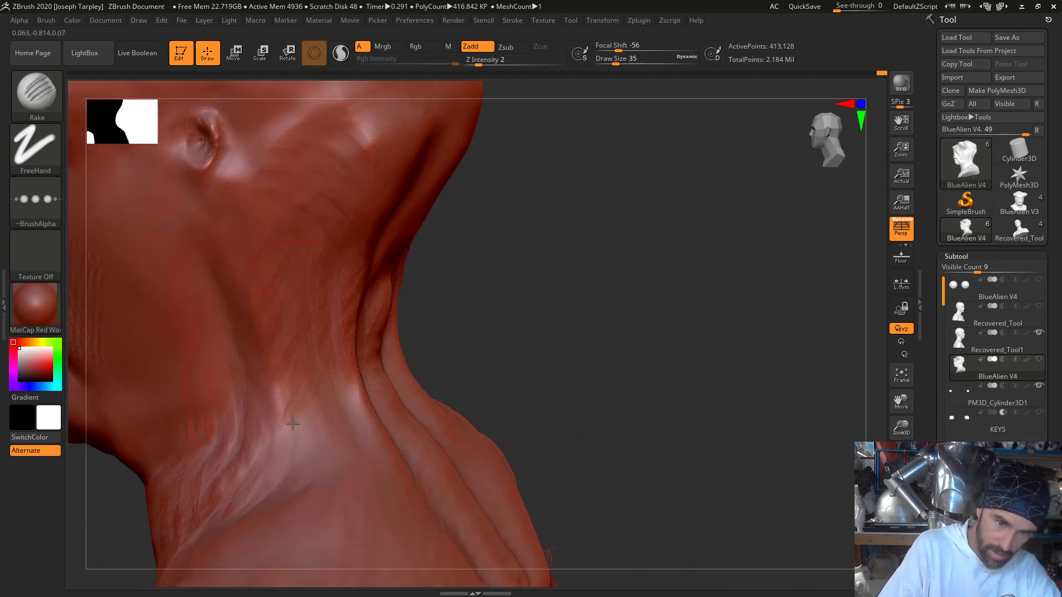
mouse_move(454, 264)
mouse_down()
mouse_move(522, 258)
mouse_move(326, 337)
mouse_up()
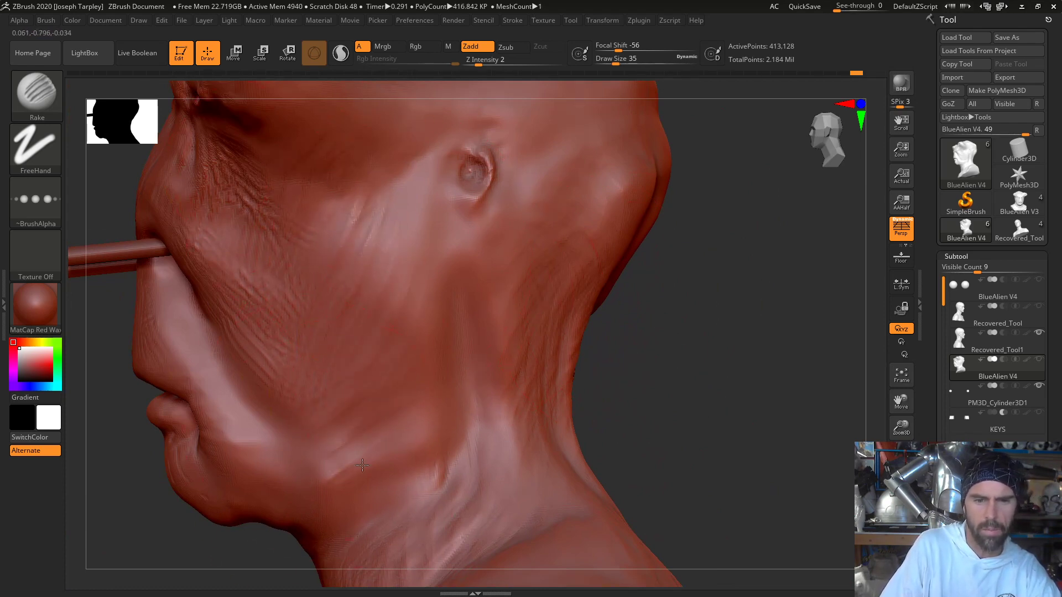
- Set the Rake to draw size 7 and rake finer wrinkles into the face beside the eye opening
mouse_move(678, 325)
mouse_down()
mouse_move(663, 296)
mouse_move(335, 168)
mouse_move(271, 213)
mouse_move(311, 182)
mouse_move(266, 180)
mouse_up()
drag(722, 310, 763, 376)
key(space)
drag(588, 300, 579, 299)
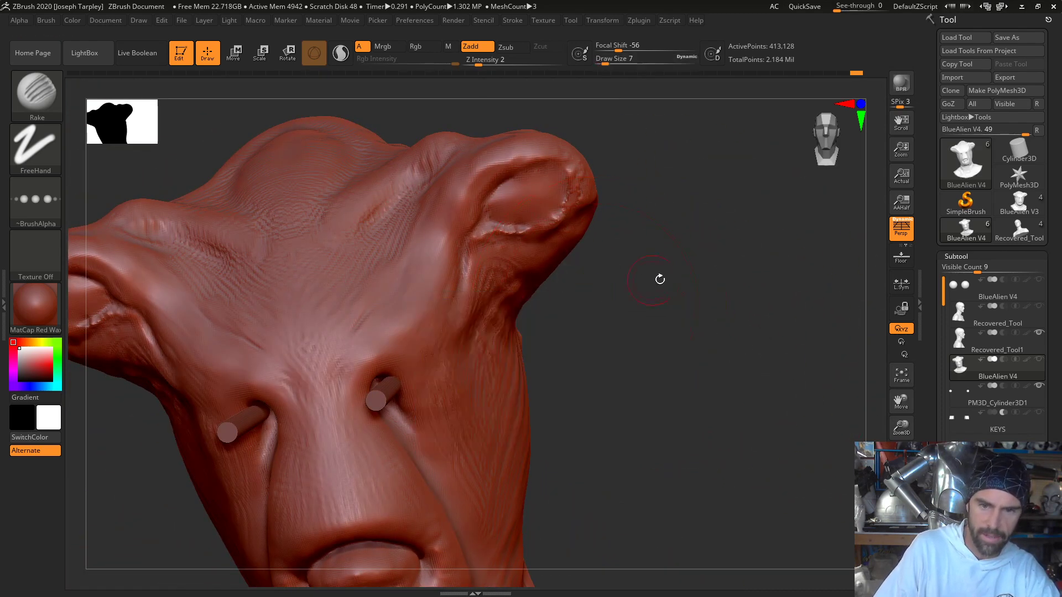
drag(659, 277, 494, 306)
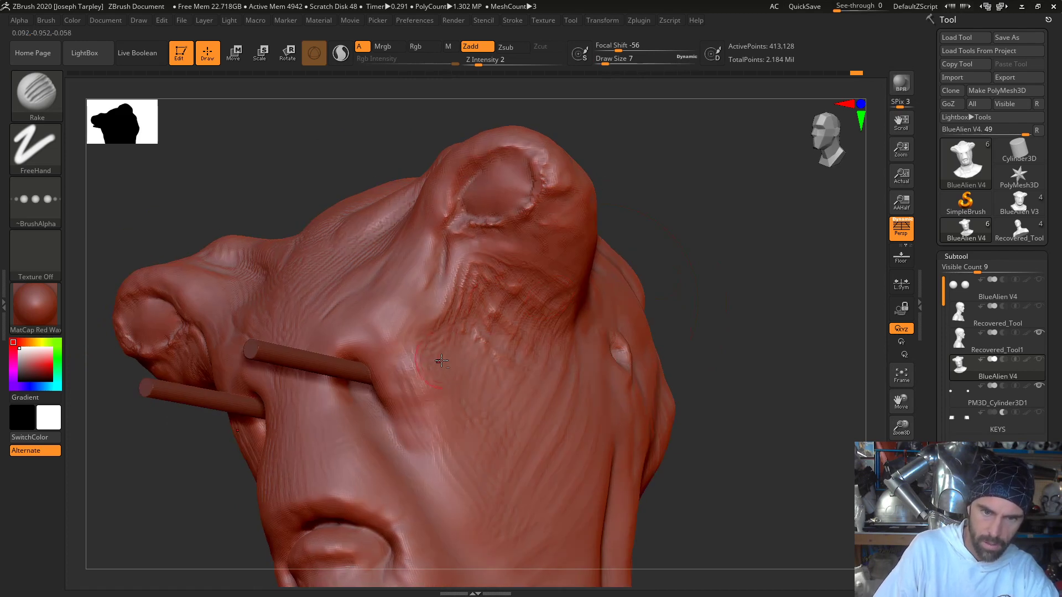
- Hide the PM3D_Cylinder3D1 subtool so the pegs no longer cover the eye openings
mouse_move(630, 347)
mouse_down()
mouse_move(749, 339)
mouse_move(721, 360)
mouse_move(738, 303)
mouse_move(785, 300)
mouse_move(748, 332)
mouse_move(744, 285)
mouse_up()
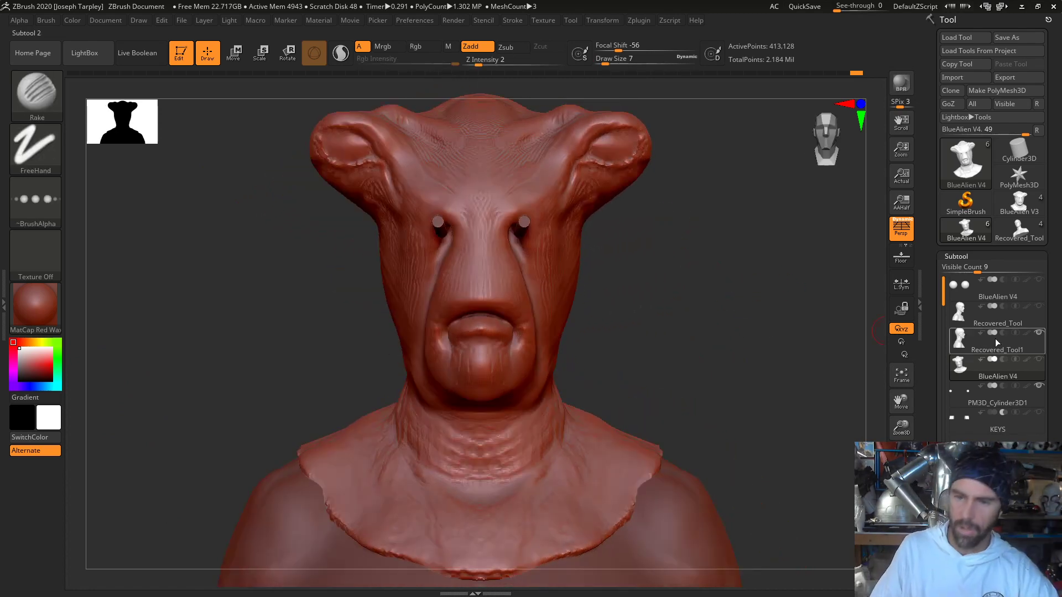
click(1039, 387)
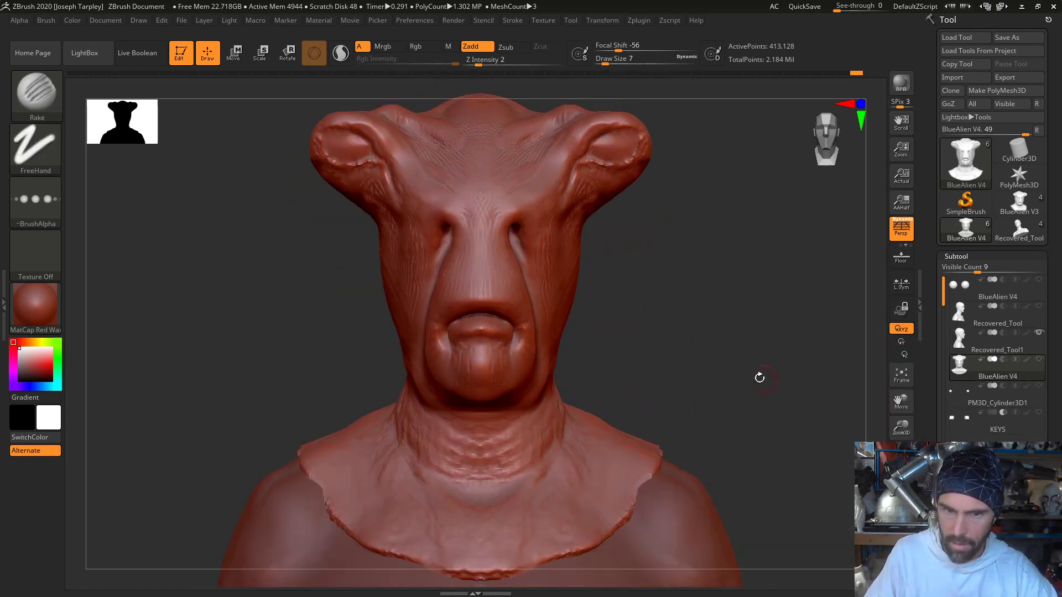
mouse_move(758, 374)
mouse_down()
mouse_move(781, 367)
mouse_move(765, 344)
mouse_move(650, 376)
mouse_move(678, 374)
mouse_up()
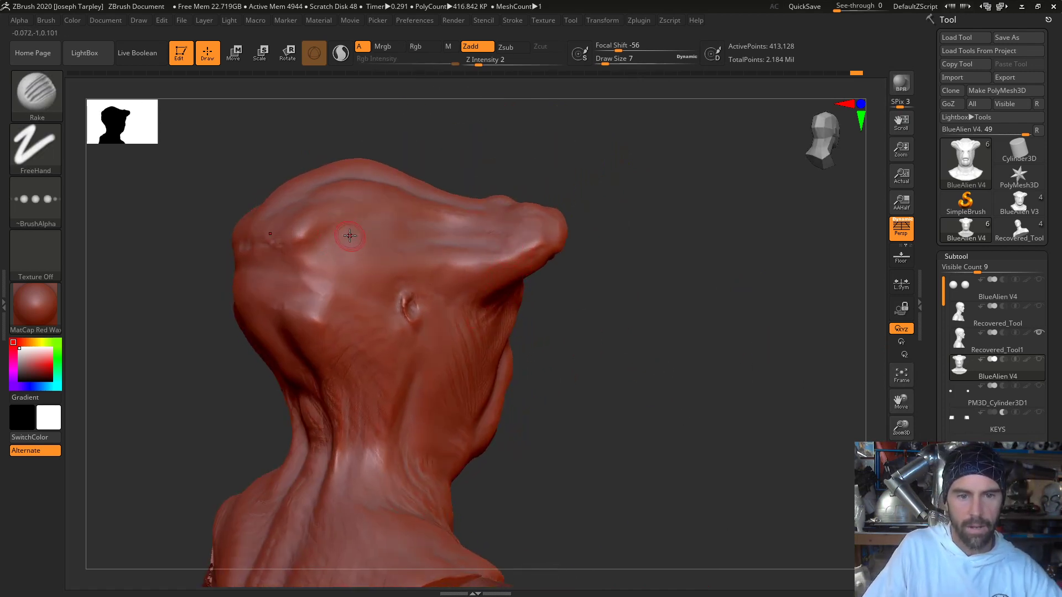
- Set the Rake to draw size 12 and rake short wrinkles along the side groove between the eye socket and the back of the head
drag(354, 129, 342, 159)
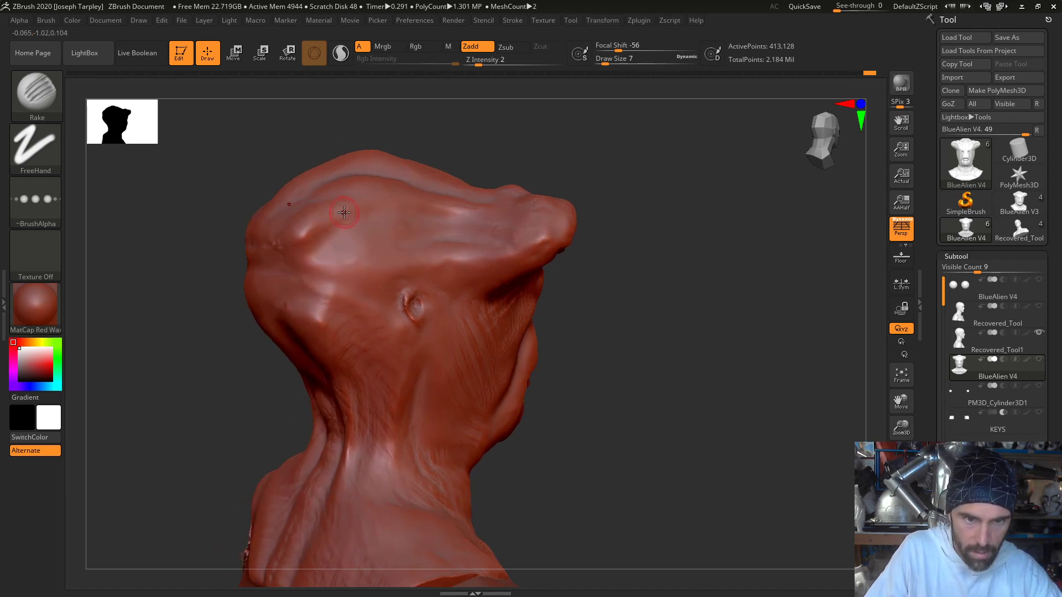
key(space)
drag(344, 213, 343, 239)
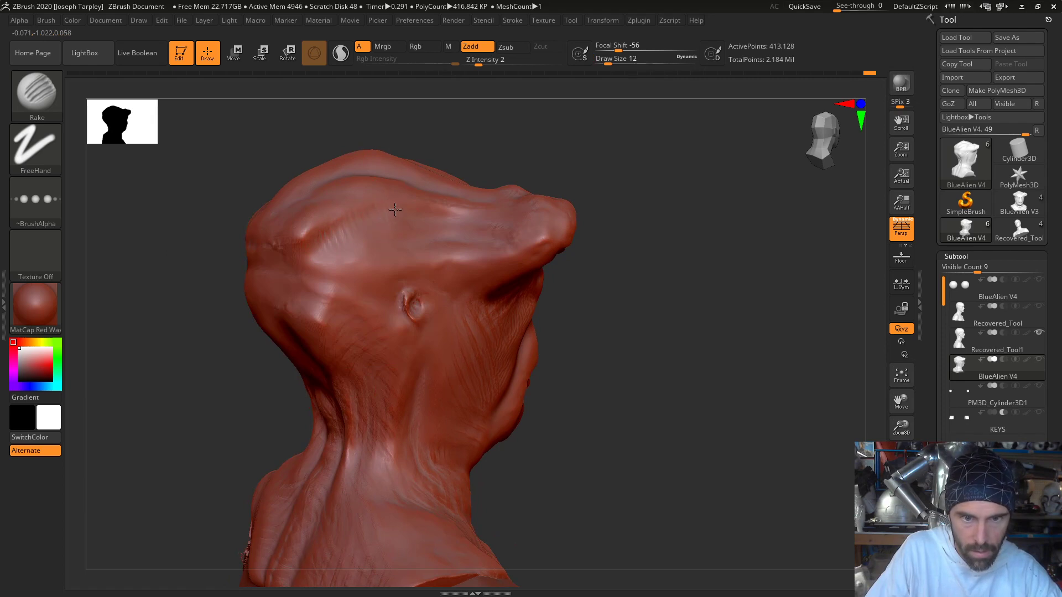
drag(512, 126, 426, 213)
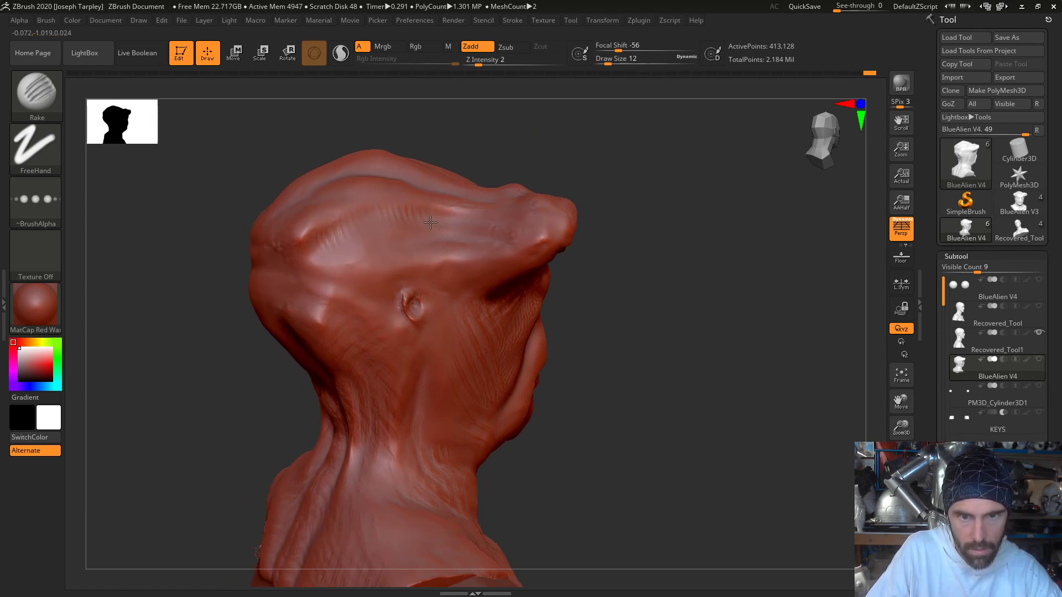
drag(501, 136, 419, 244)
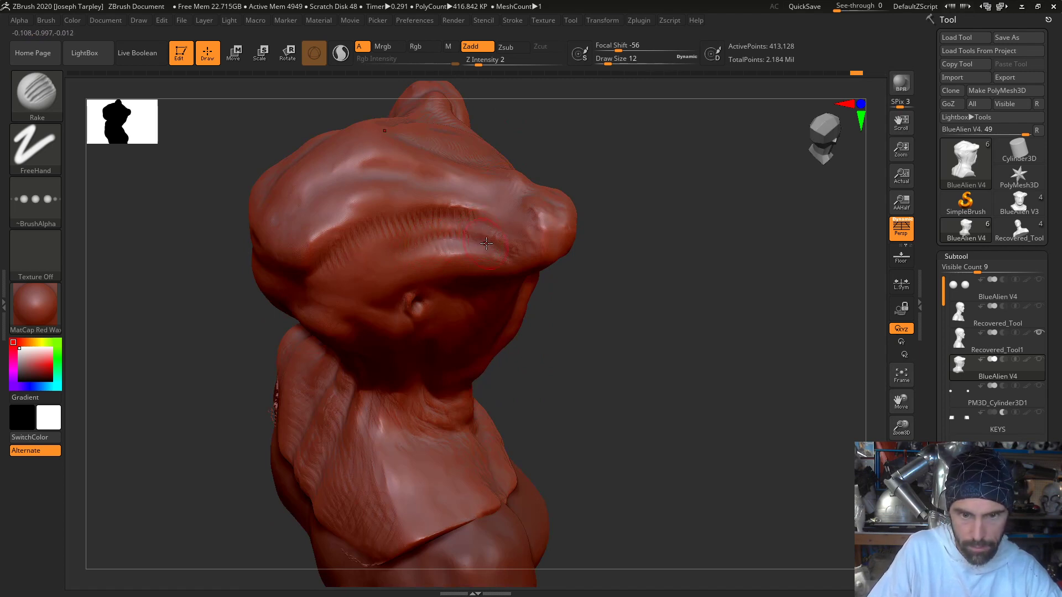
- Rake short cross wrinkles along the upper ridge and groove running back from the eye socket
drag(612, 372, 603, 343)
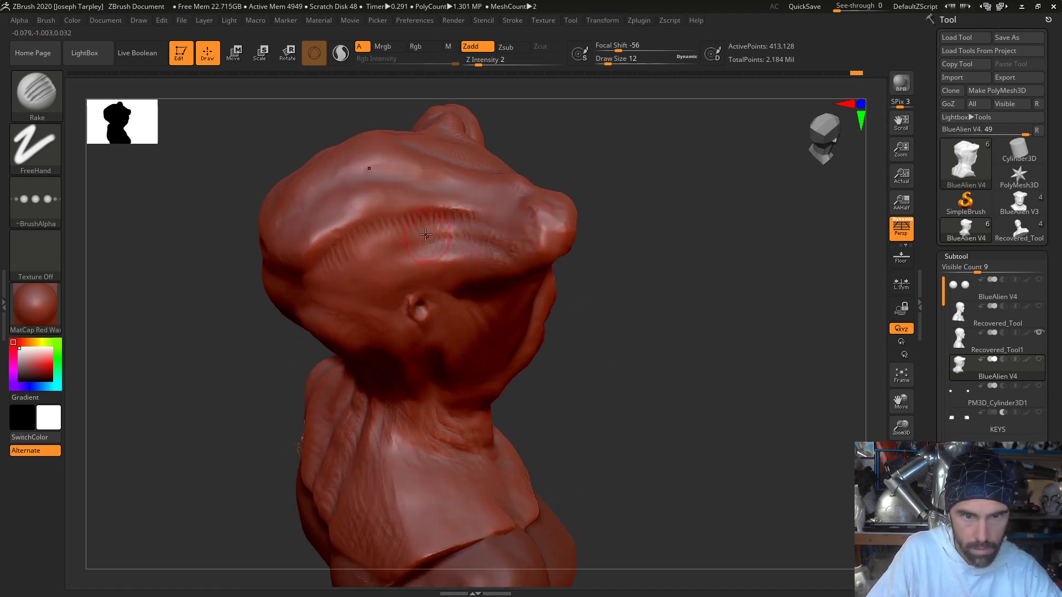
drag(242, 140, 252, 216)
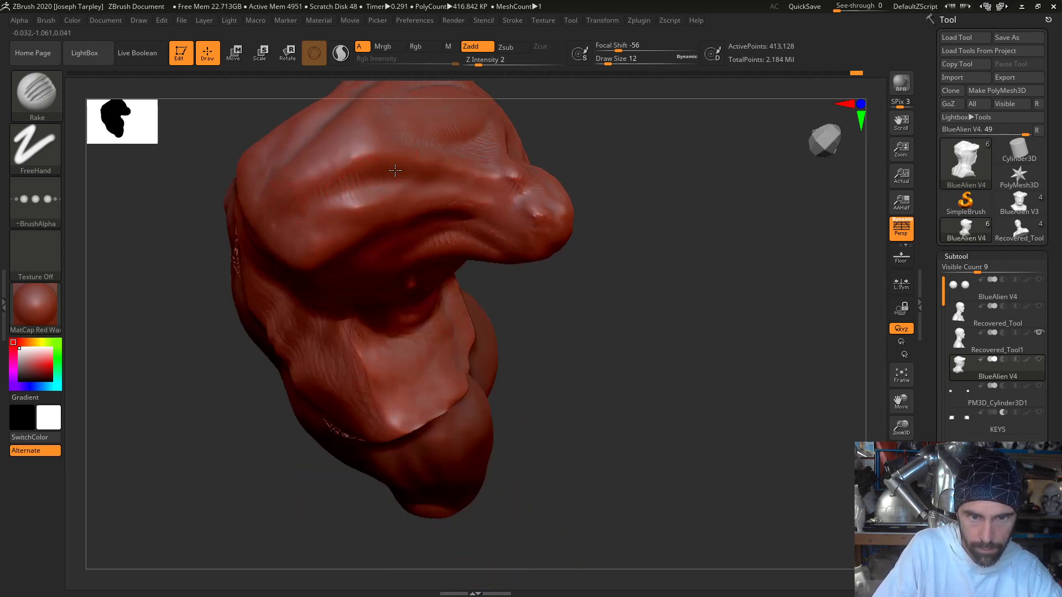
mouse_move(680, 168)
mouse_down()
mouse_move(675, 135)
mouse_move(656, 218)
mouse_move(543, 257)
mouse_up()
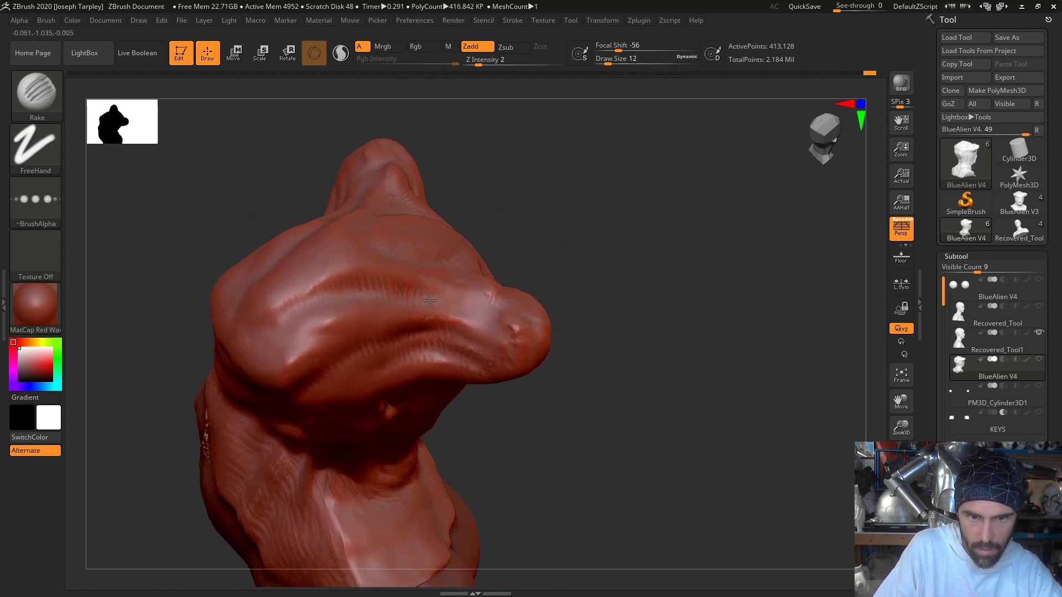
mouse_move(611, 230)
mouse_down()
mouse_move(553, 243)
mouse_move(639, 205)
mouse_move(602, 221)
mouse_up()
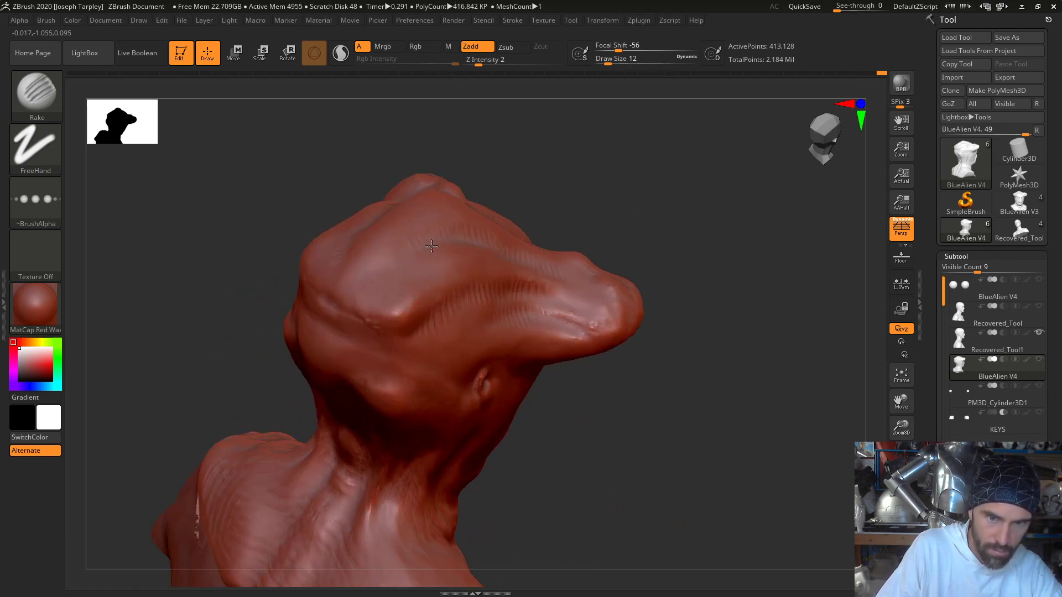
- Rake short cross wrinkles over the ridges and grooves on the top and rear of the skull
drag(541, 147, 545, 213)
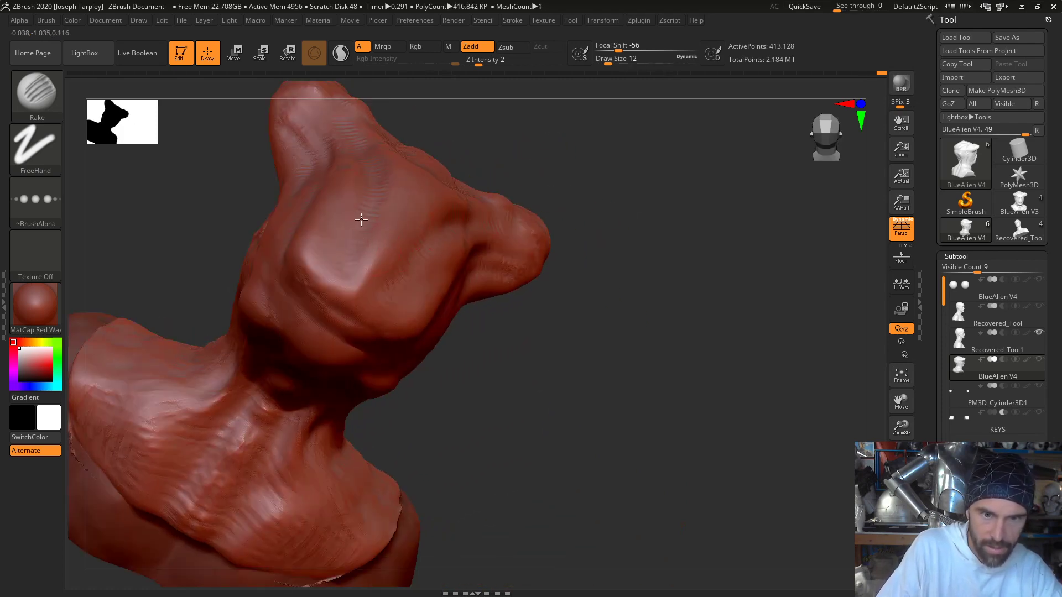
drag(474, 160, 512, 125)
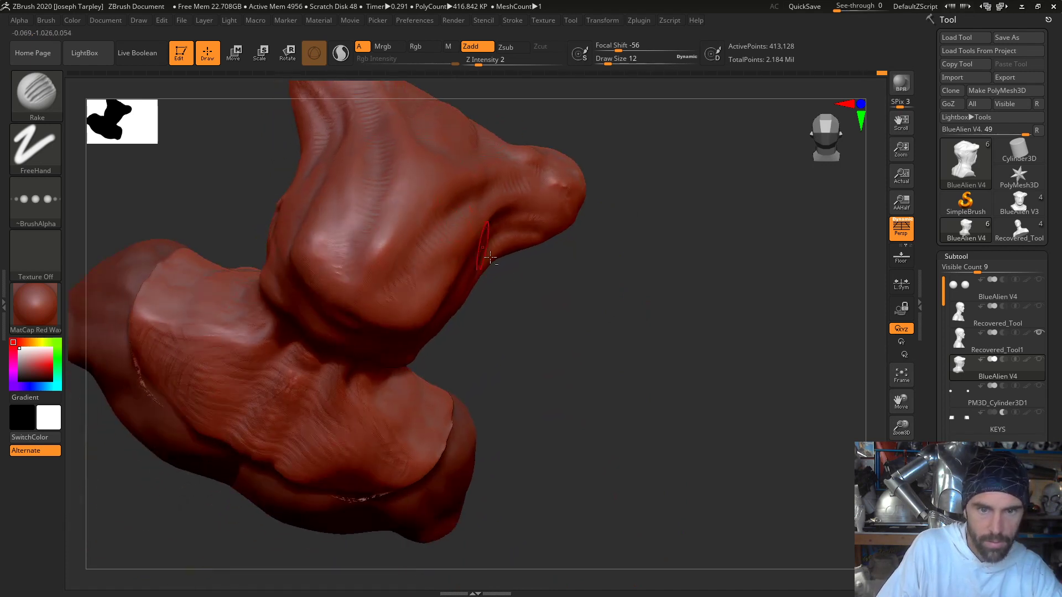
drag(600, 399, 576, 360)
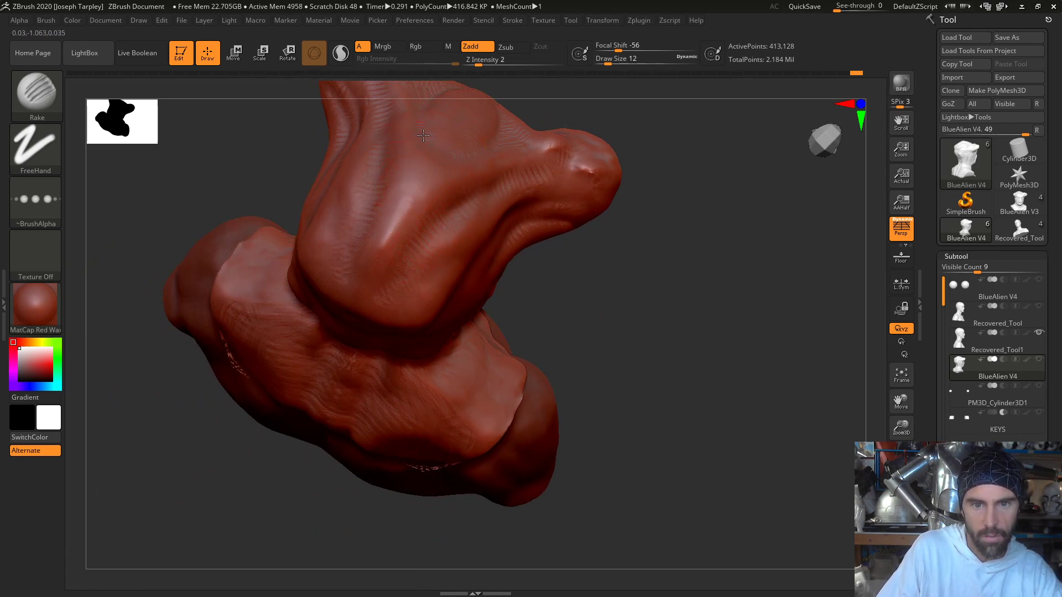
drag(673, 292, 417, 331)
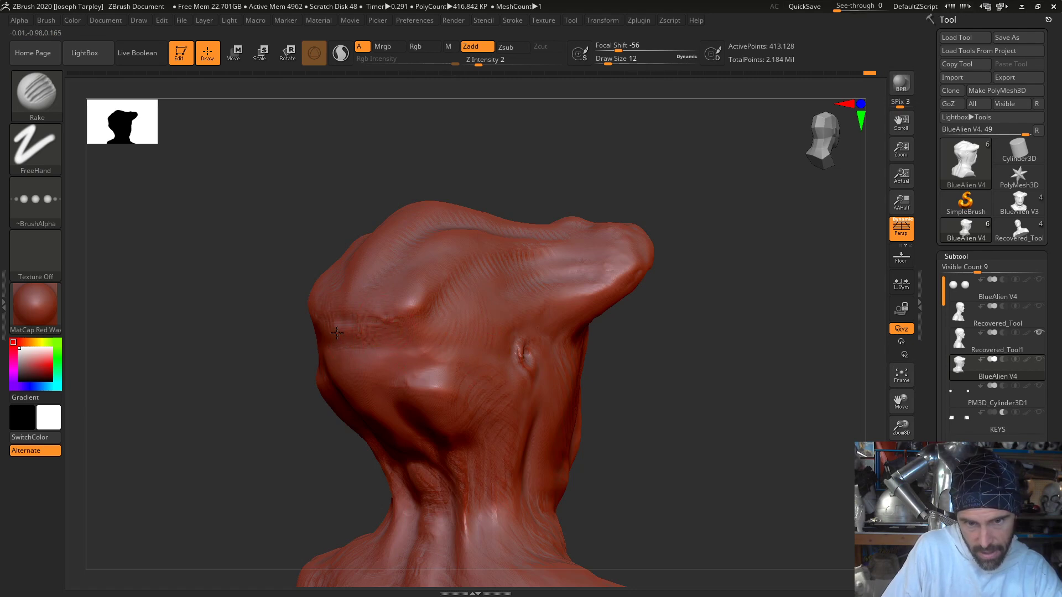
- Rake wrinkles over the lower back of the head and down into the nape of the neck
right_drag(357, 403, 316, 443)
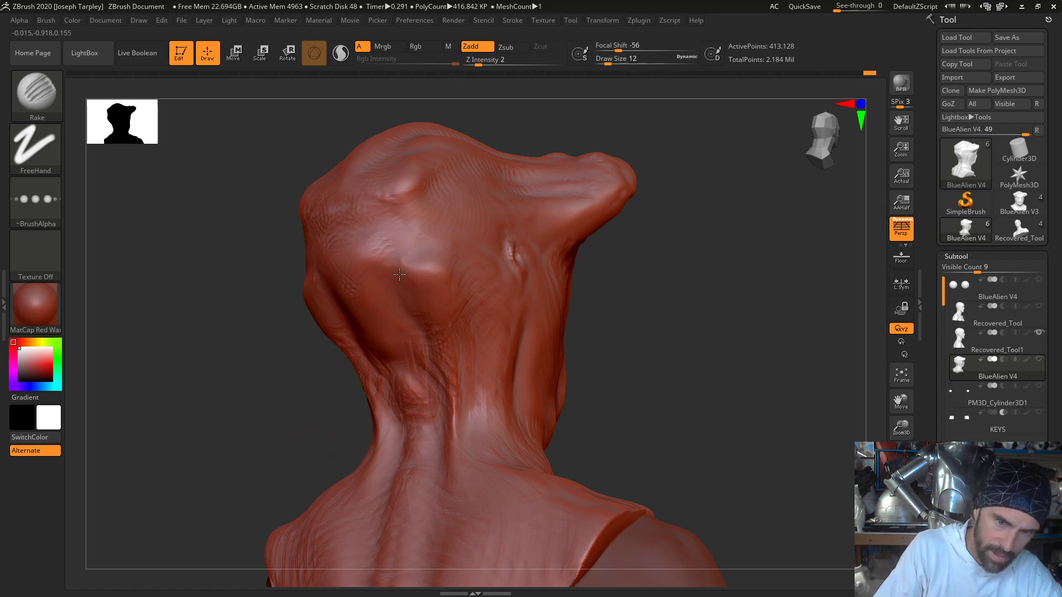
mouse_move(355, 325)
right_down()
mouse_move(294, 355)
mouse_move(357, 327)
right_up()
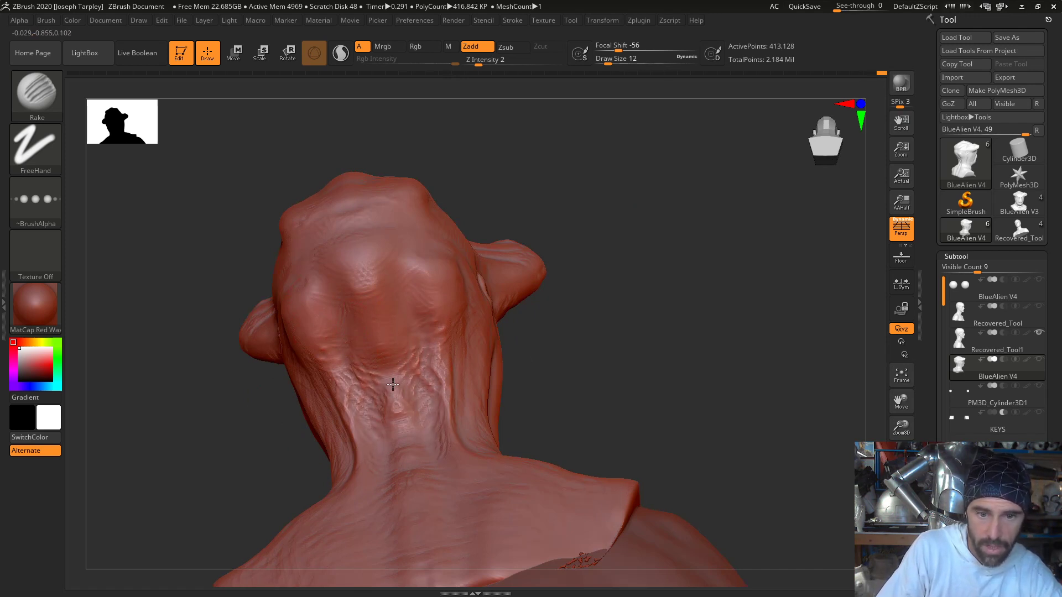
right_drag(618, 370, 465, 379)
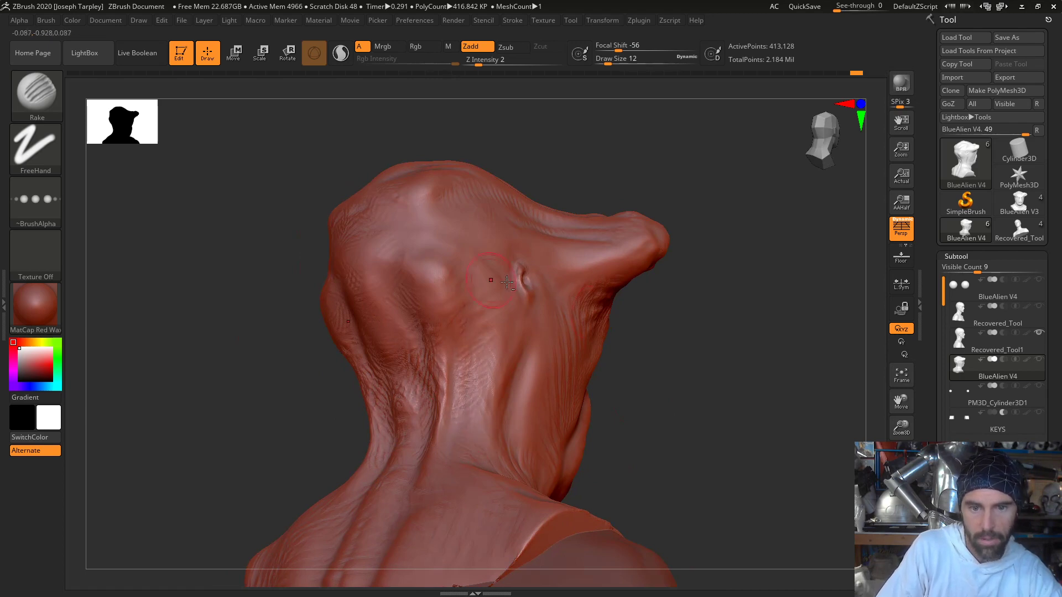
- Rake cross wrinkles along the groove and neck muscle below the ear opening
right_drag(722, 407, 503, 456)
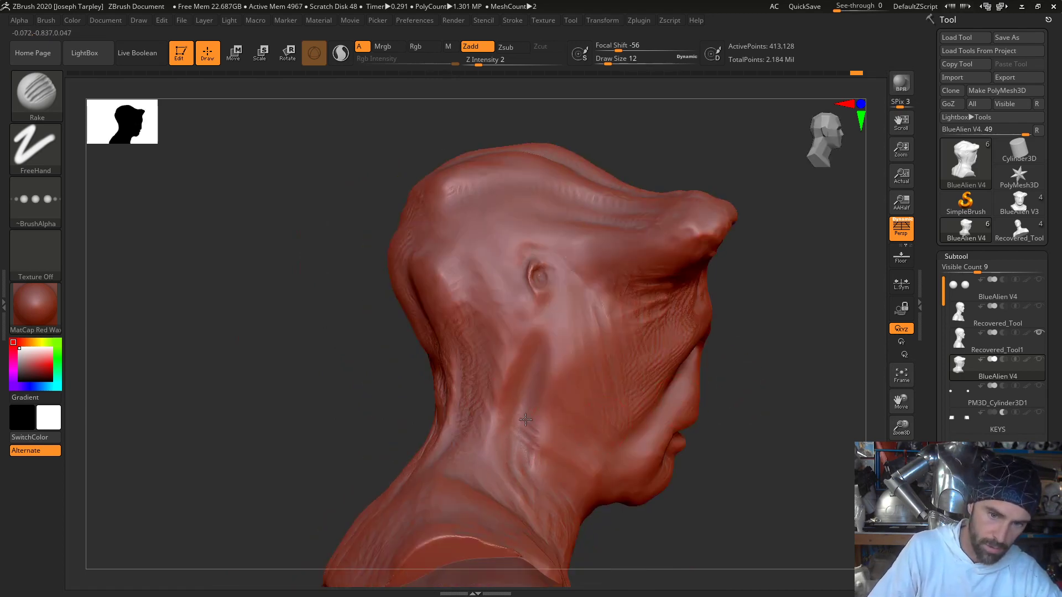
right_drag(526, 376, 781, 414)
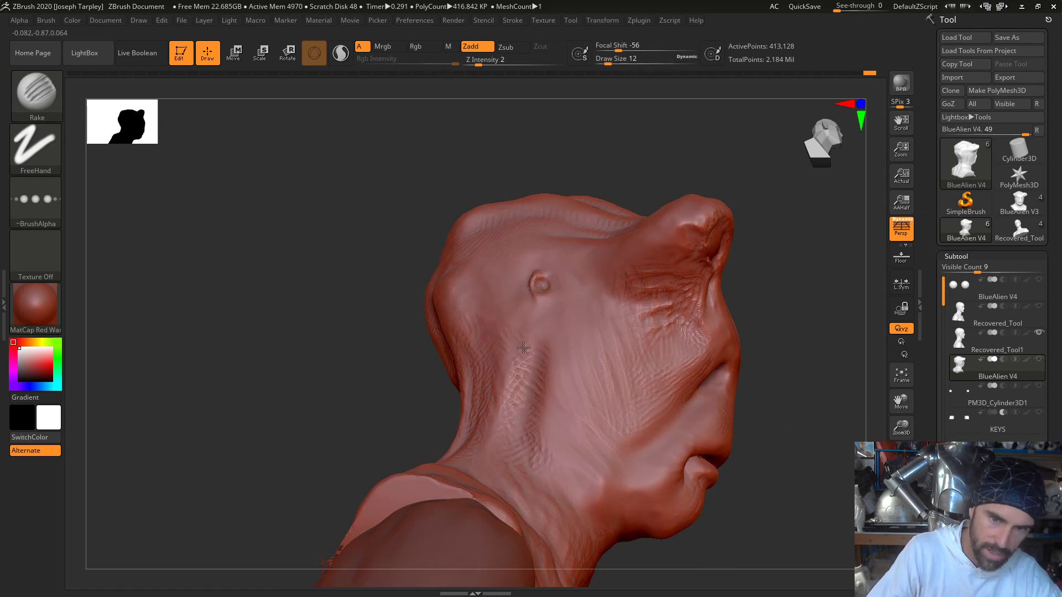
right_drag(497, 430, 559, 394)
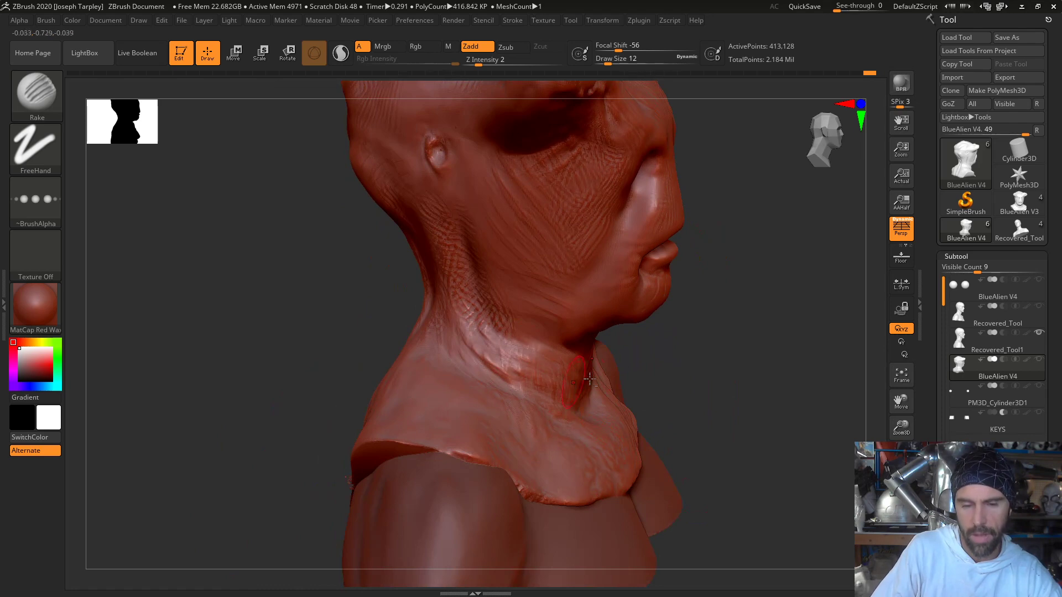
- Rake skin wrinkles across the front of the throat and along the underside of the jaw
right_drag(529, 345, 606, 366)
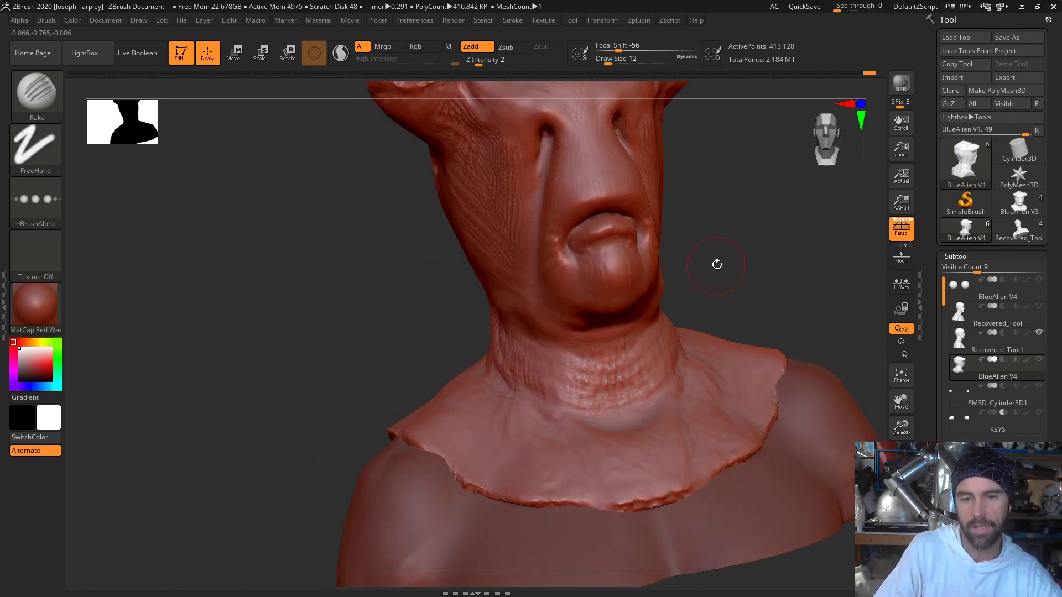
right_drag(715, 263, 630, 298)
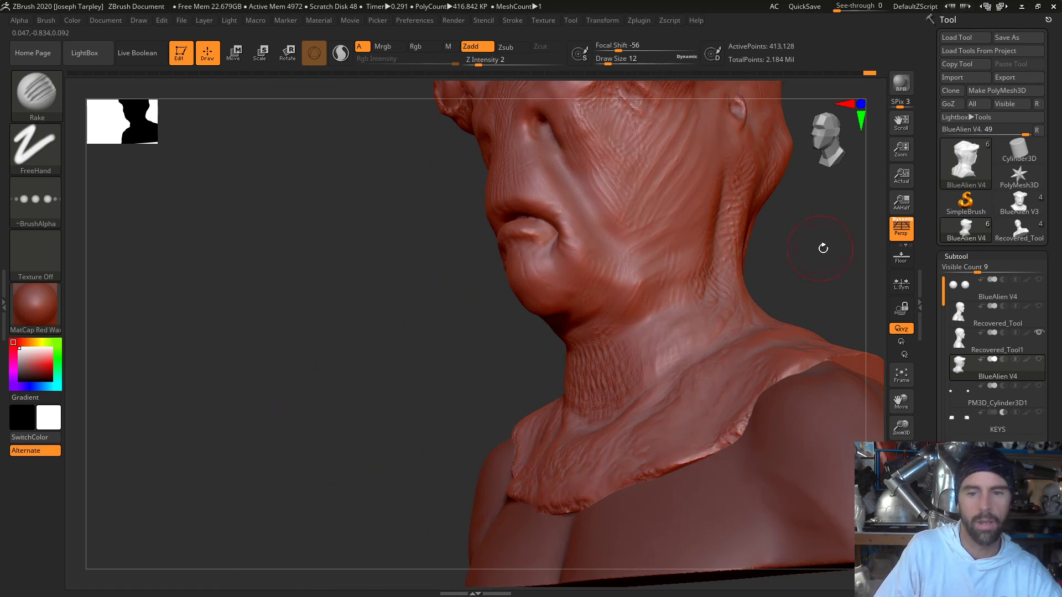
right_drag(822, 244, 636, 221)
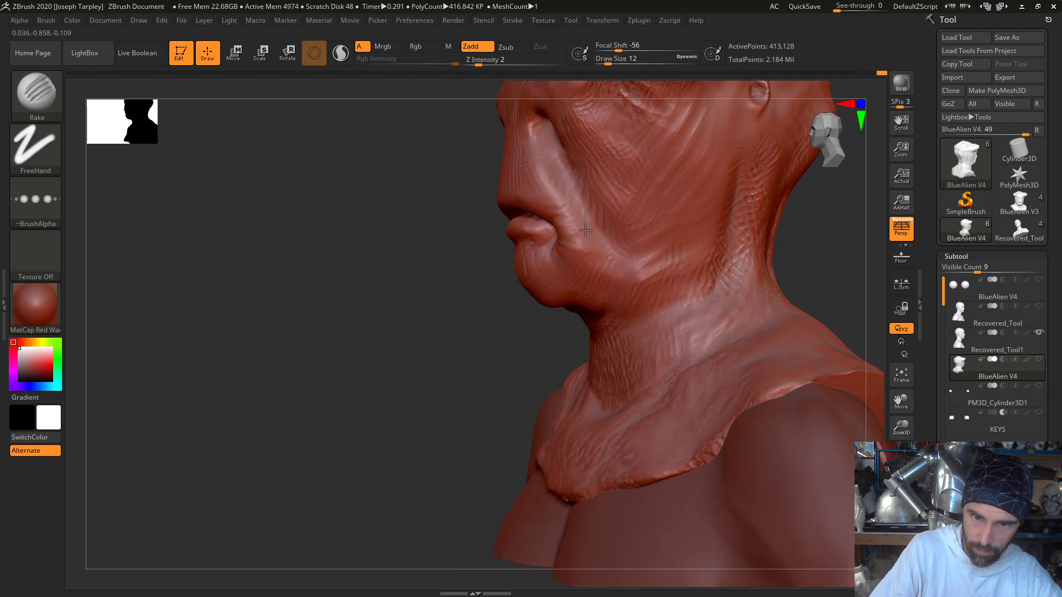
right_drag(502, 308, 493, 294)
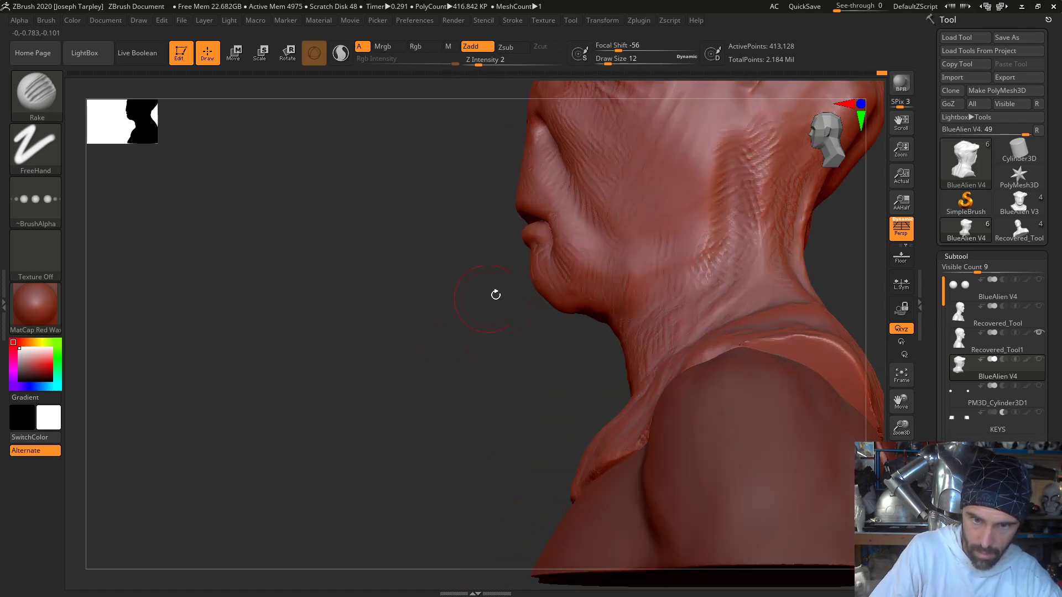
- Rake fine curved wrinkles around the chin, the cheek fold and the bridge of the nose
right_drag(571, 238, 474, 320)
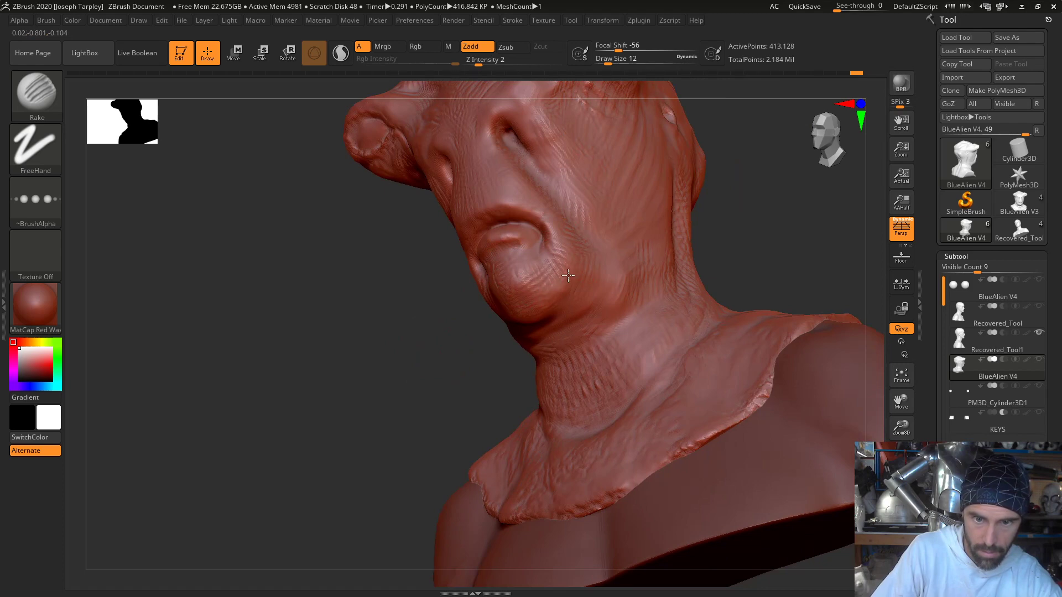
right_drag(398, 362, 454, 403)
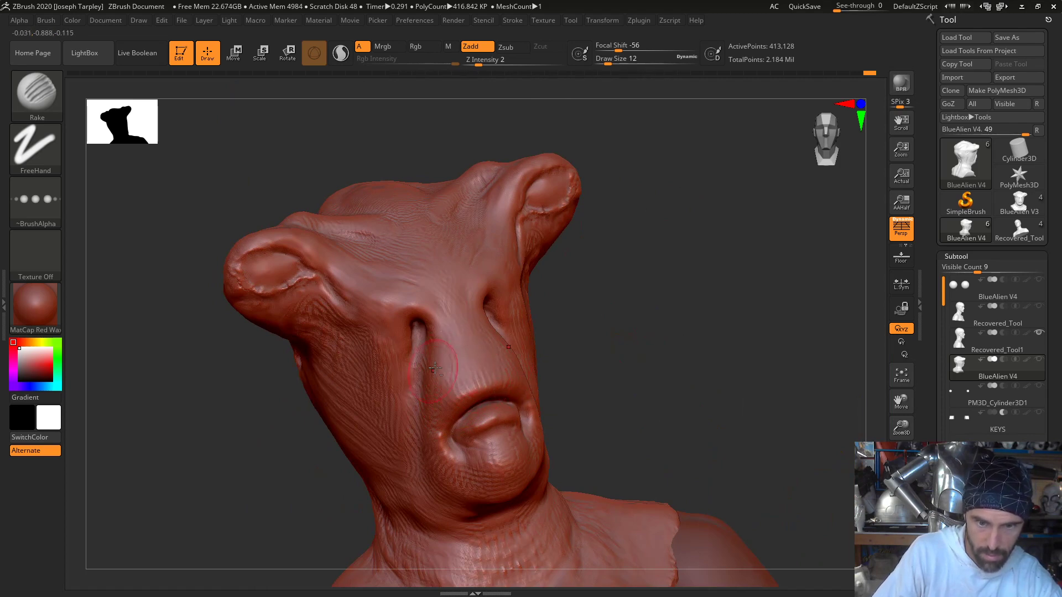
right_drag(597, 298, 519, 362)
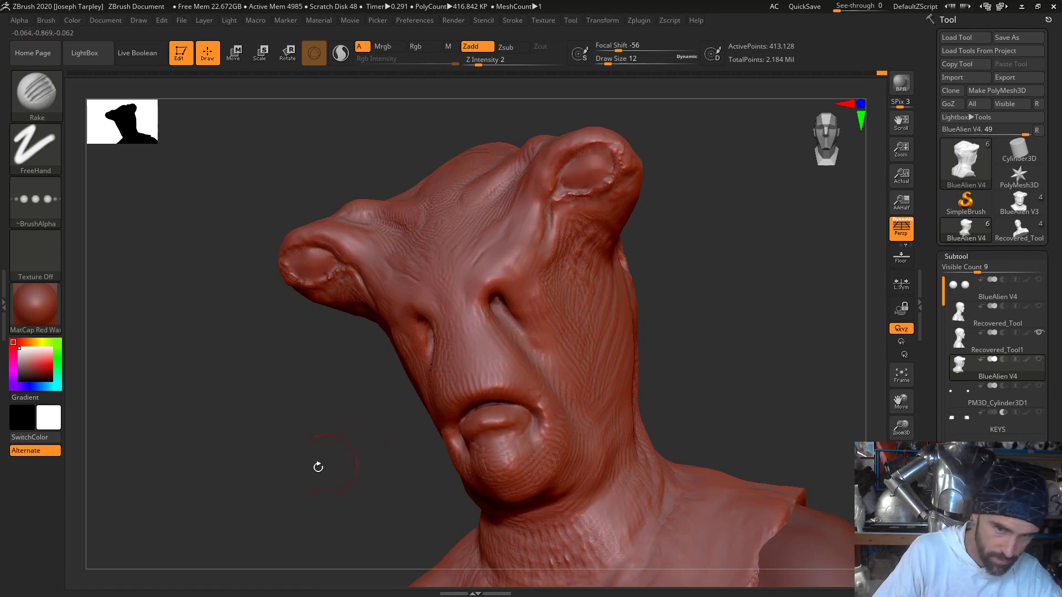
mouse_move(318, 468)
right_down()
mouse_move(628, 350)
mouse_move(501, 346)
right_up()
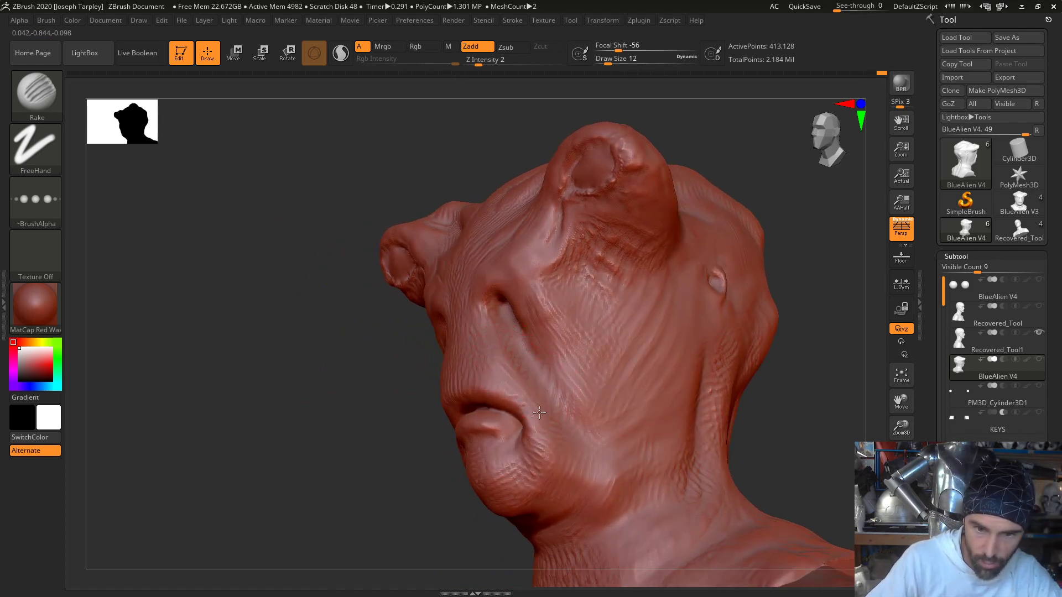
- Rake short creases radiating outward from the corners of the mouth toward the chin and cheek fold
drag(419, 472, 451, 467)
alt+drag(680, 360, 515, 367)
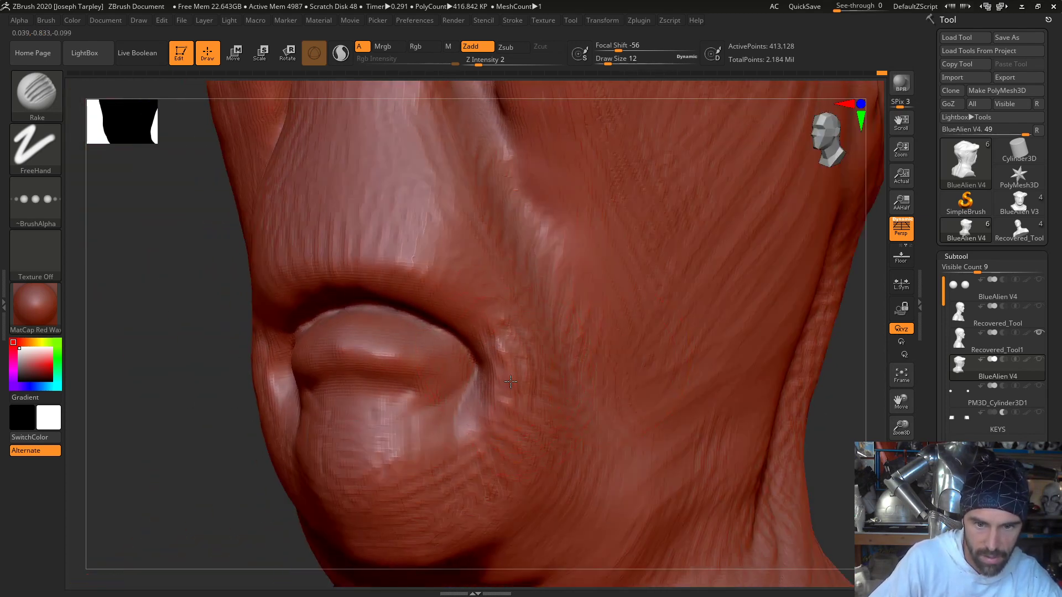
mouse_move(485, 310)
mouse_down()
mouse_move(495, 356)
mouse_move(510, 344)
mouse_up()
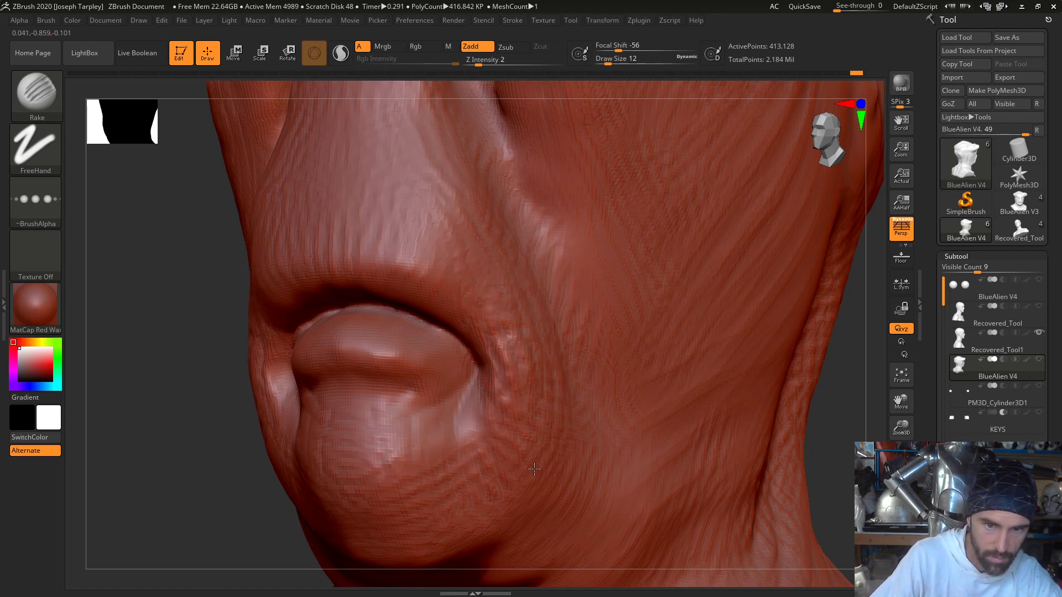
mouse_move(503, 416)
mouse_down()
mouse_move(451, 412)
mouse_move(431, 455)
mouse_move(441, 471)
mouse_move(475, 422)
mouse_move(462, 457)
mouse_move(474, 464)
mouse_up()
mouse_move(196, 552)
mouse_down()
mouse_move(499, 436)
mouse_move(485, 474)
mouse_move(496, 455)
mouse_move(477, 410)
mouse_move(489, 389)
mouse_up()
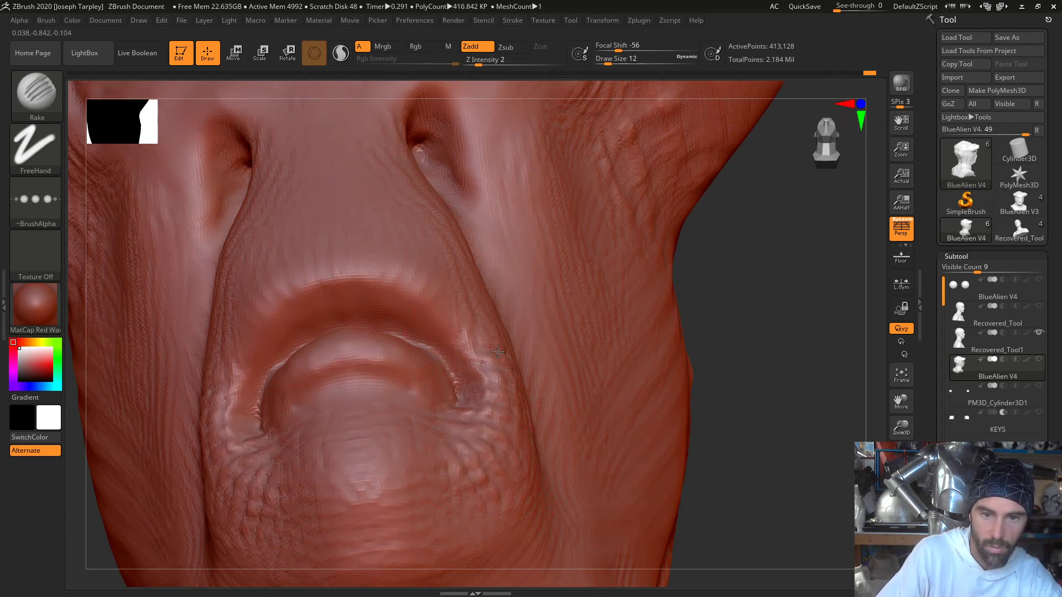
mouse_move(498, 351)
mouse_down()
mouse_move(460, 308)
mouse_move(437, 253)
mouse_up()
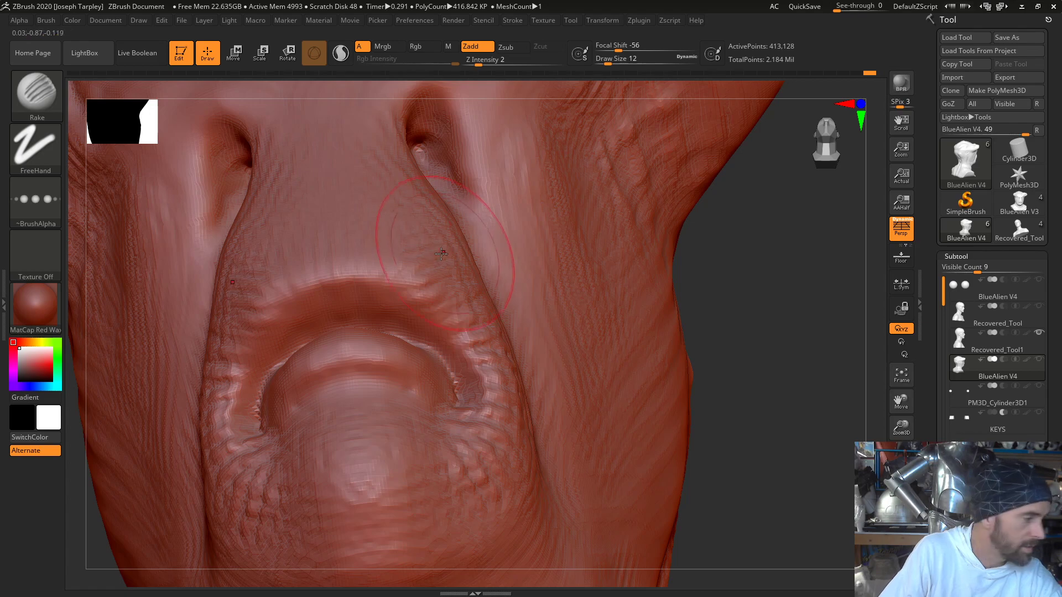
- Extend the raked creases up from the mouth corners along the sides of the muzzle to the nostrils
drag(813, 269, 826, 369)
drag(416, 134, 410, 128)
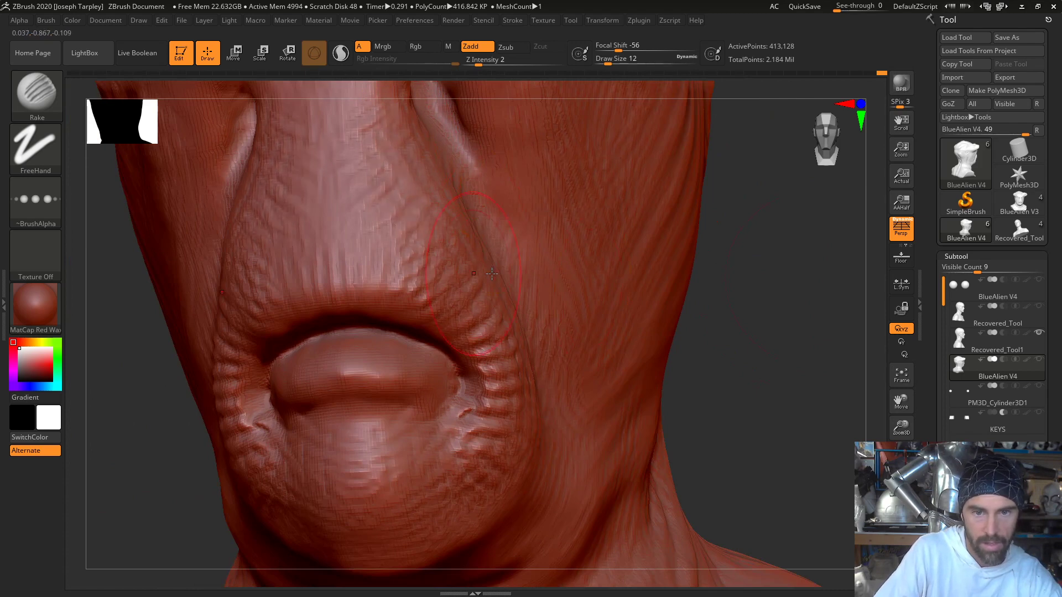
drag(827, 316, 761, 302)
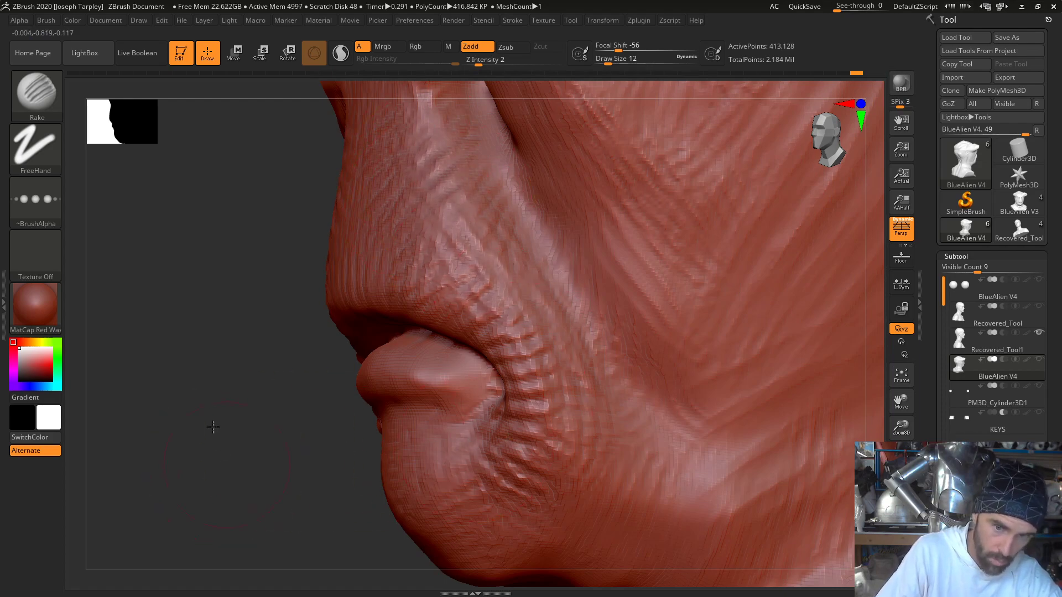
mouse_move(211, 430)
mouse_down()
mouse_move(181, 369)
mouse_move(218, 324)
mouse_up()
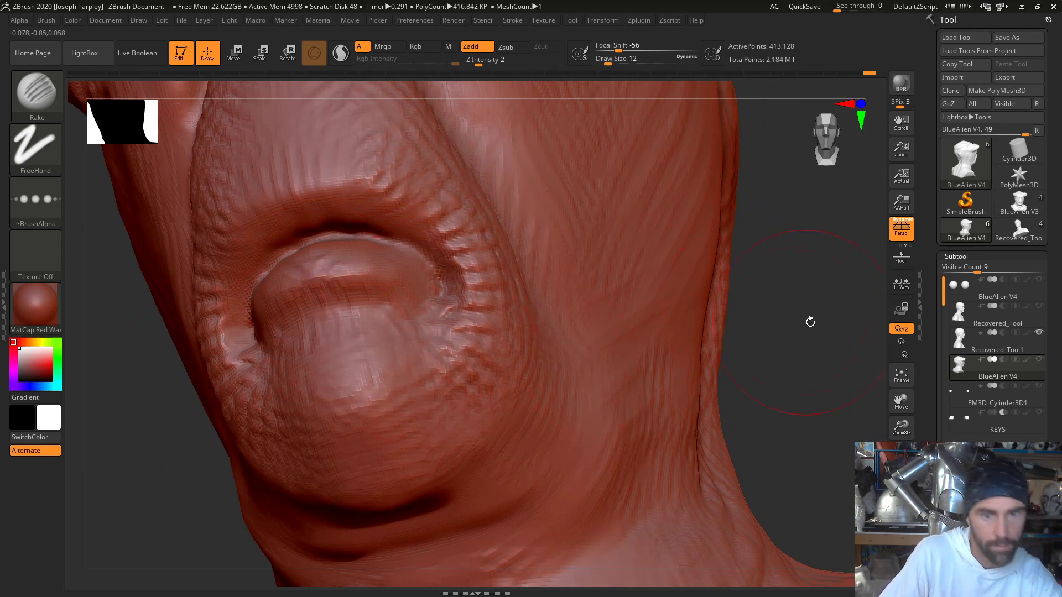
- Rake vertical creases along the upper lip and wrinkles into the lower lip and under the jaw
drag(810, 322, 573, 280)
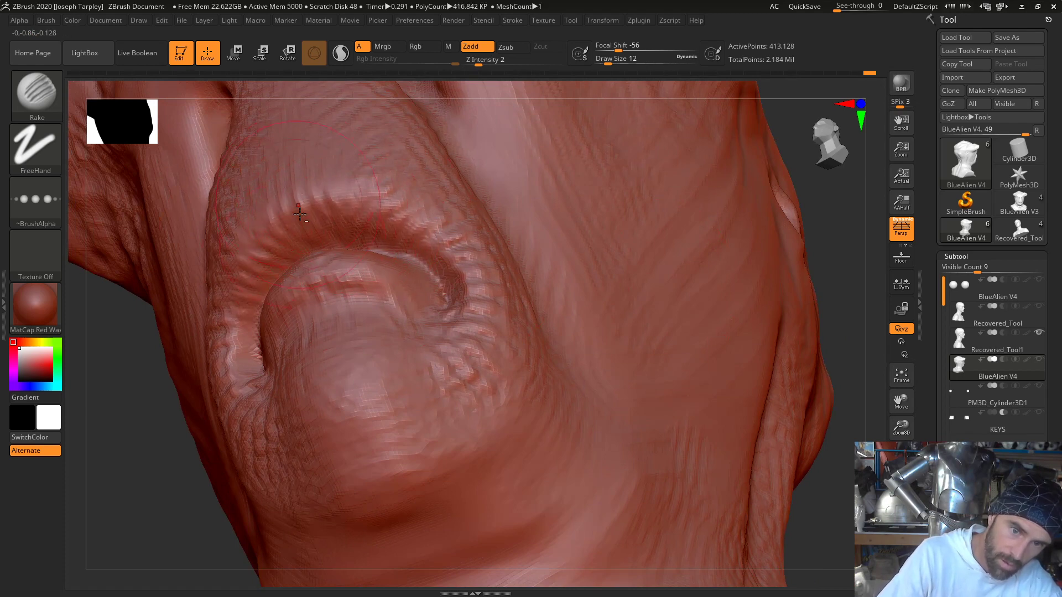
mouse_move(130, 450)
mouse_down()
mouse_move(354, 354)
mouse_move(558, 243)
mouse_move(493, 277)
mouse_up()
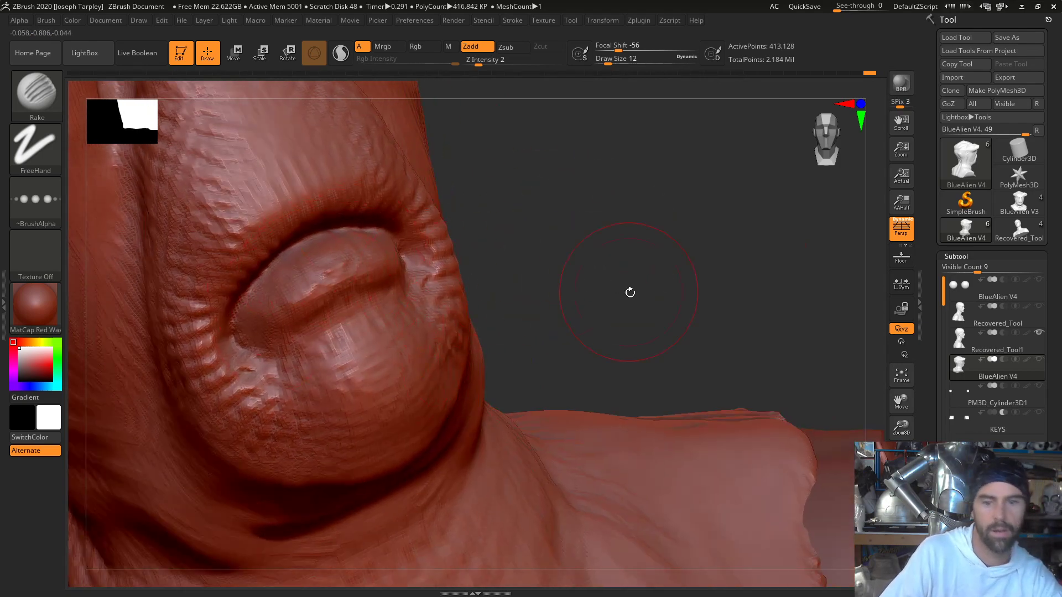
mouse_move(628, 291)
alt+mouse_down()
mouse_move(569, 271)
mouse_move(166, 298)
alt+mouse_up()
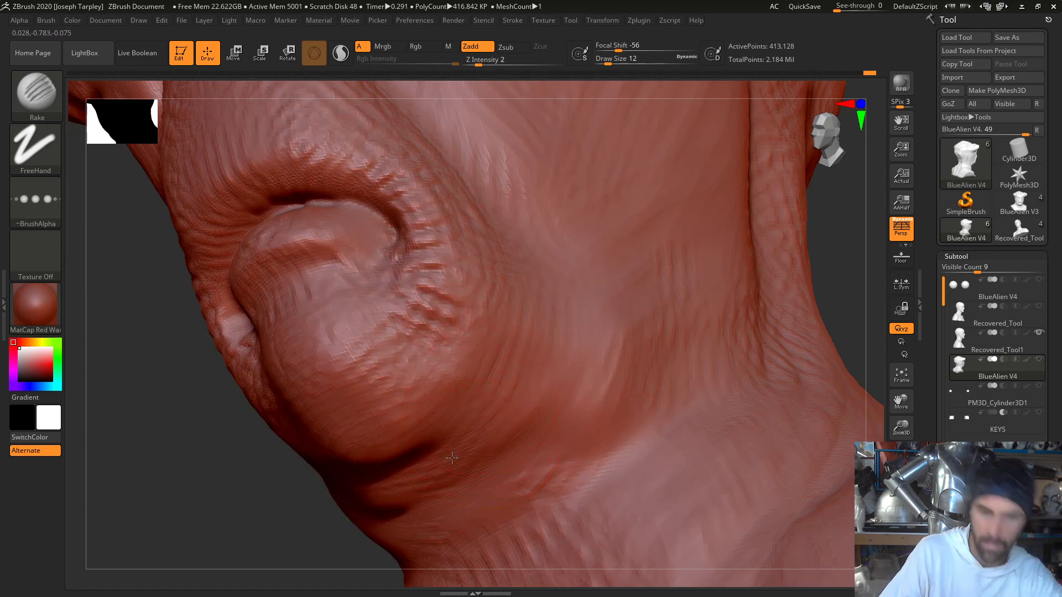
drag(559, 444, 613, 351)
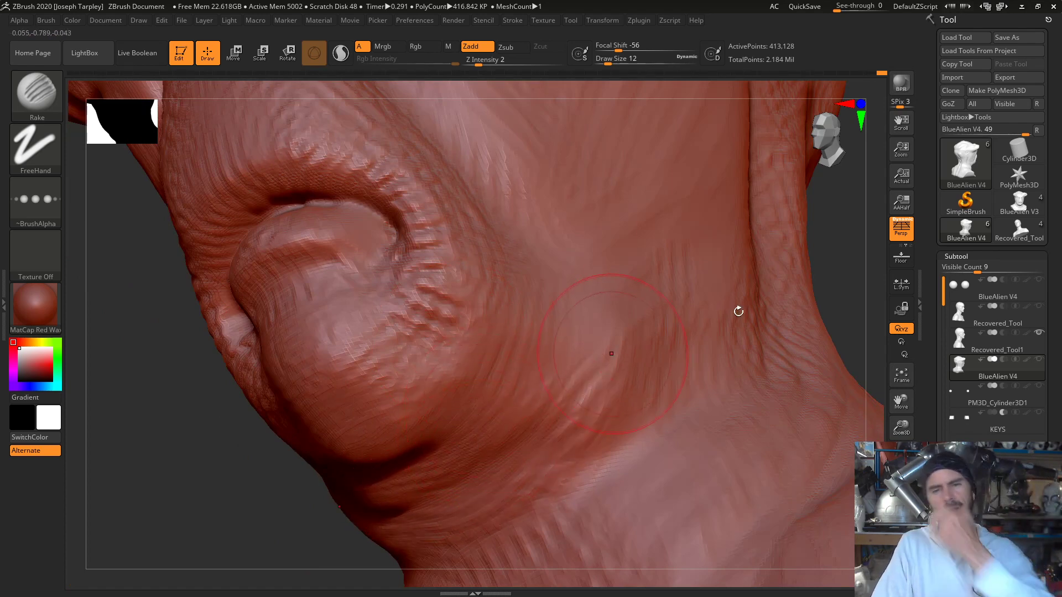
- Return to a front view of the whole face and switch to the DamStandard brush
key(f)
mouse_move(747, 339)
mouse_down()
mouse_move(735, 301)
mouse_move(632, 268)
mouse_move(628, 200)
mouse_move(605, 291)
mouse_move(611, 254)
mouse_move(625, 306)
mouse_move(674, 322)
mouse_move(689, 310)
mouse_up()
key(b)
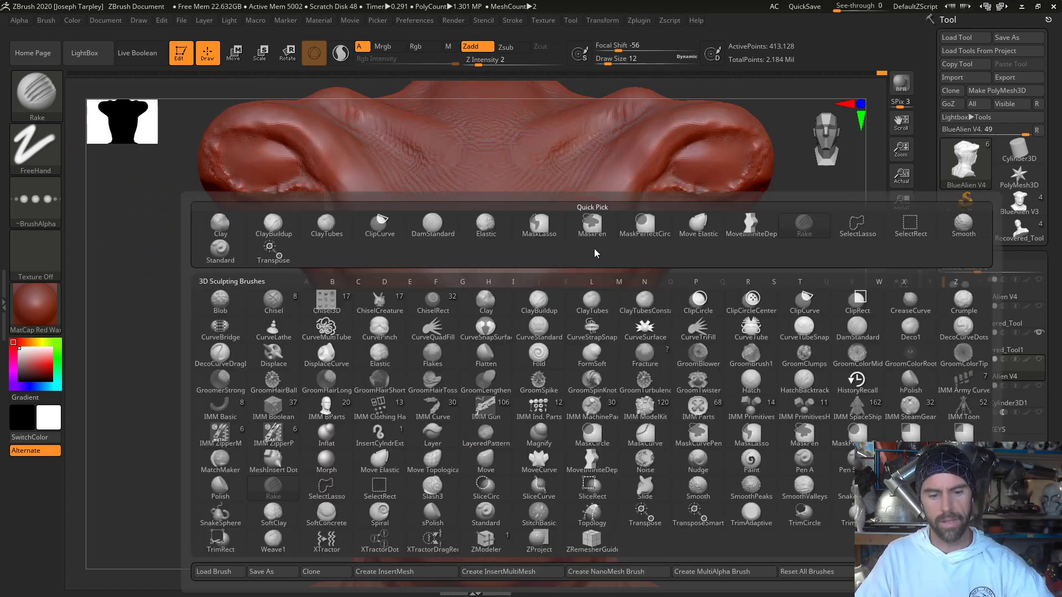
key(d)
key(s)
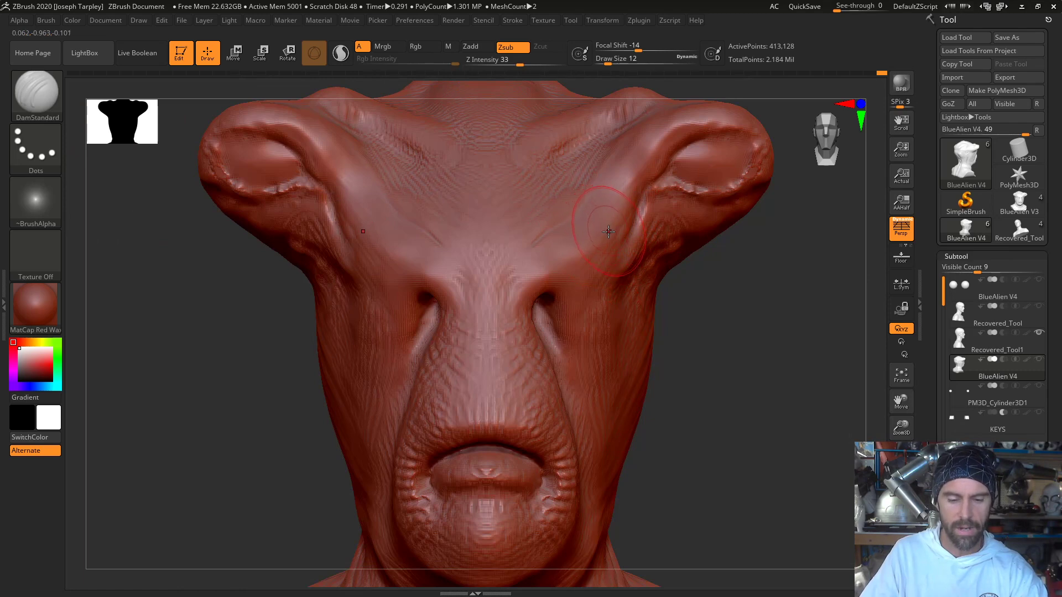
key(b)
key(d)
key(s)
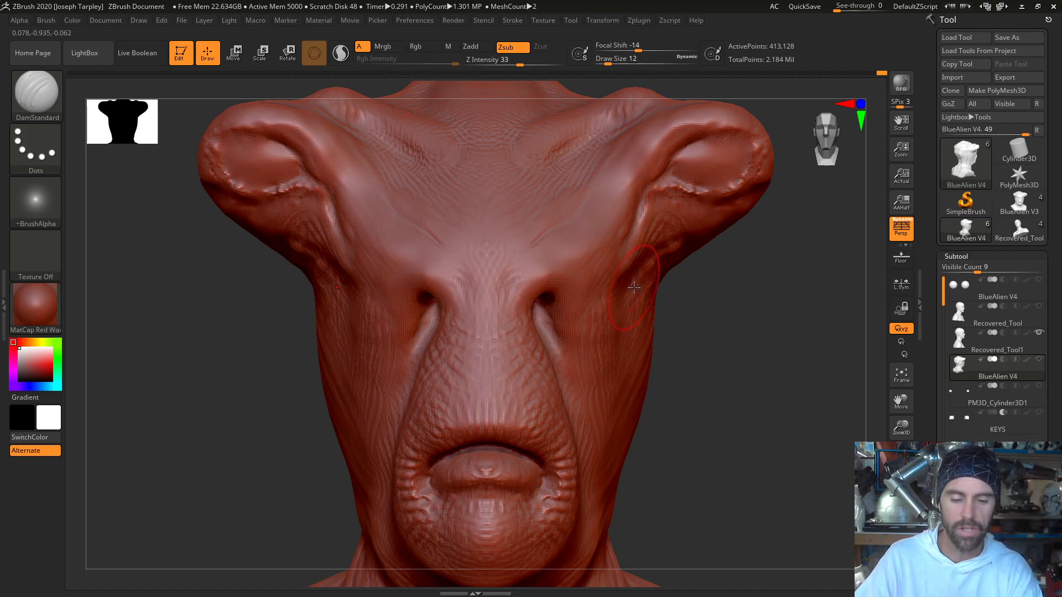
key(b)
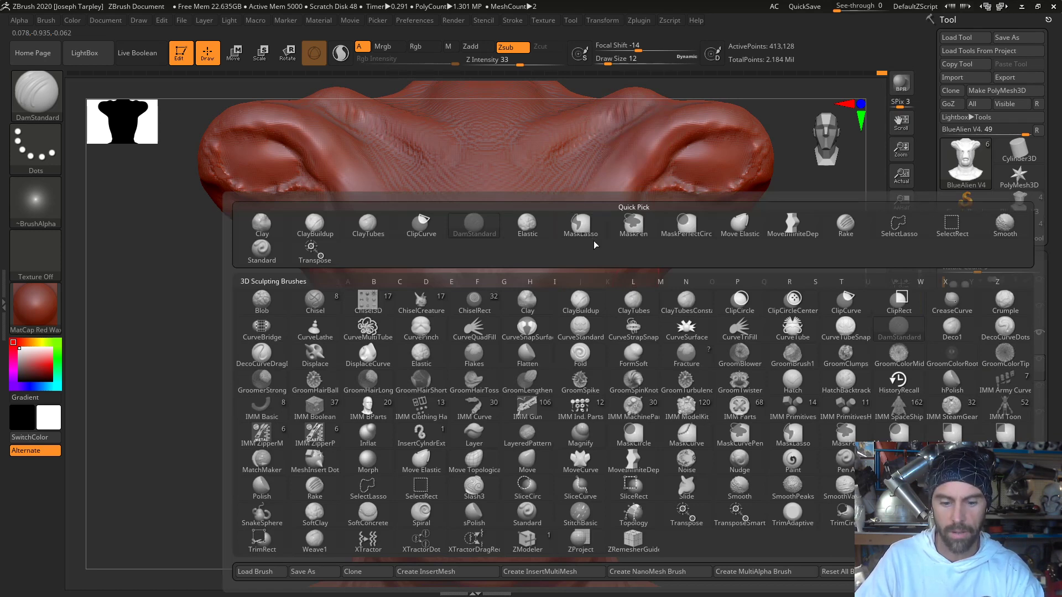
key(b)
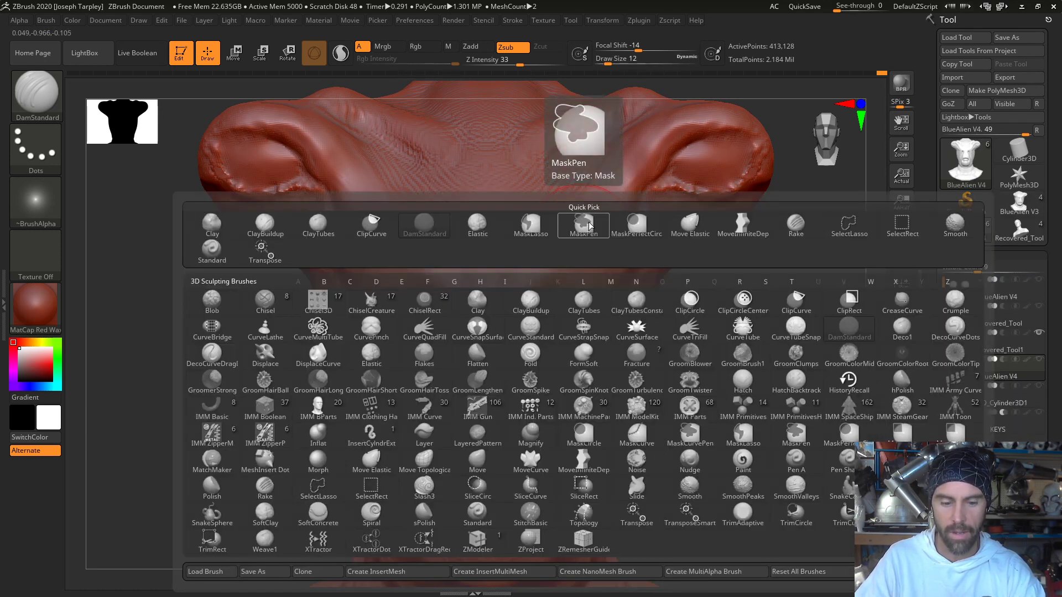
key(c)
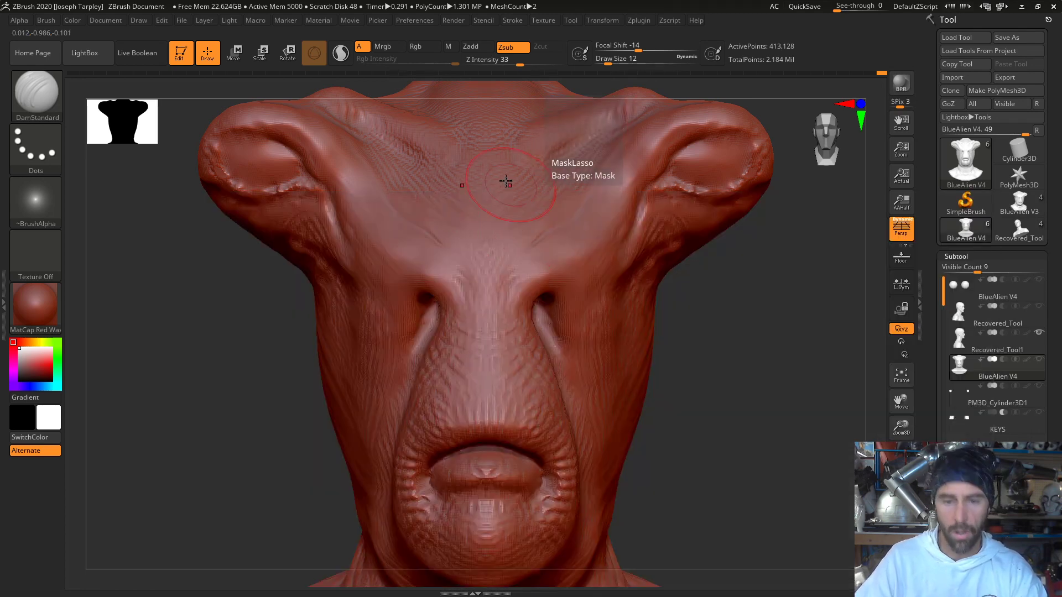
- Switch to the ClayTubes brush with a draw size of 8 and show the head in side profile
key(b)
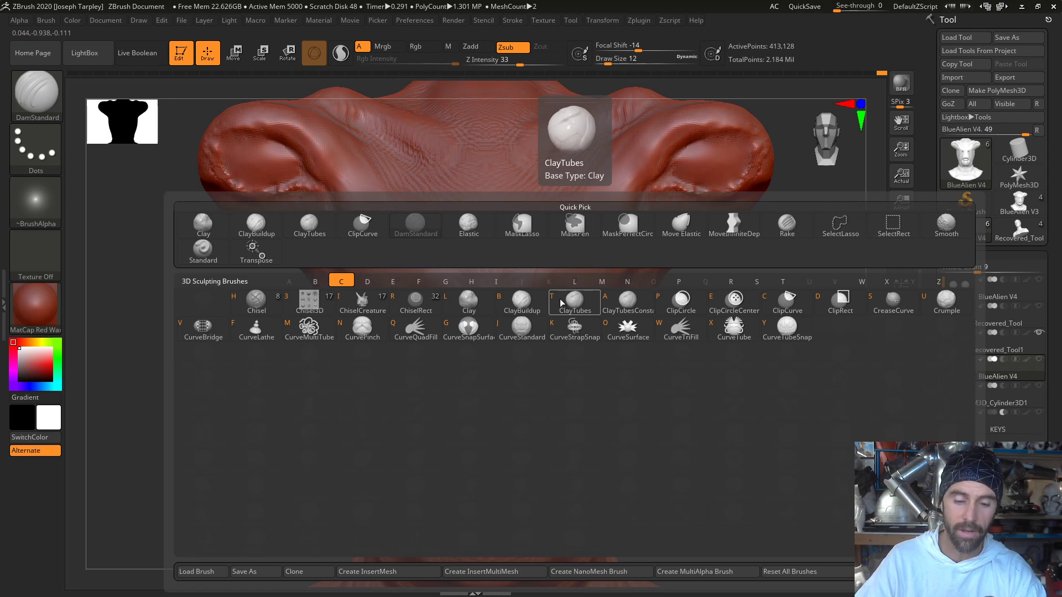
click(562, 303)
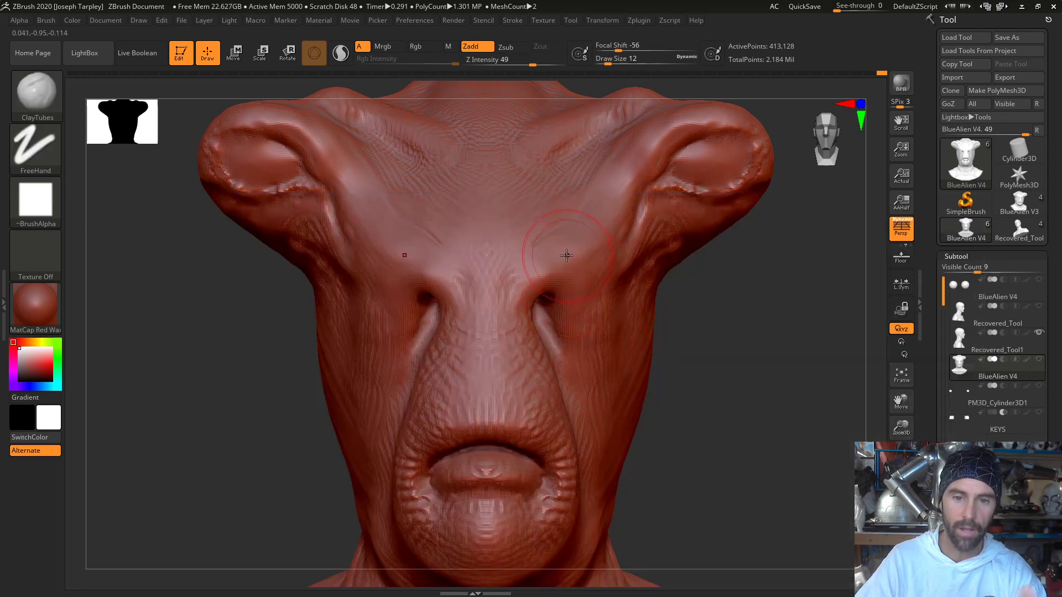
mouse_move(736, 357)
mouse_down()
mouse_move(387, 382)
mouse_move(264, 354)
mouse_move(283, 392)
mouse_up()
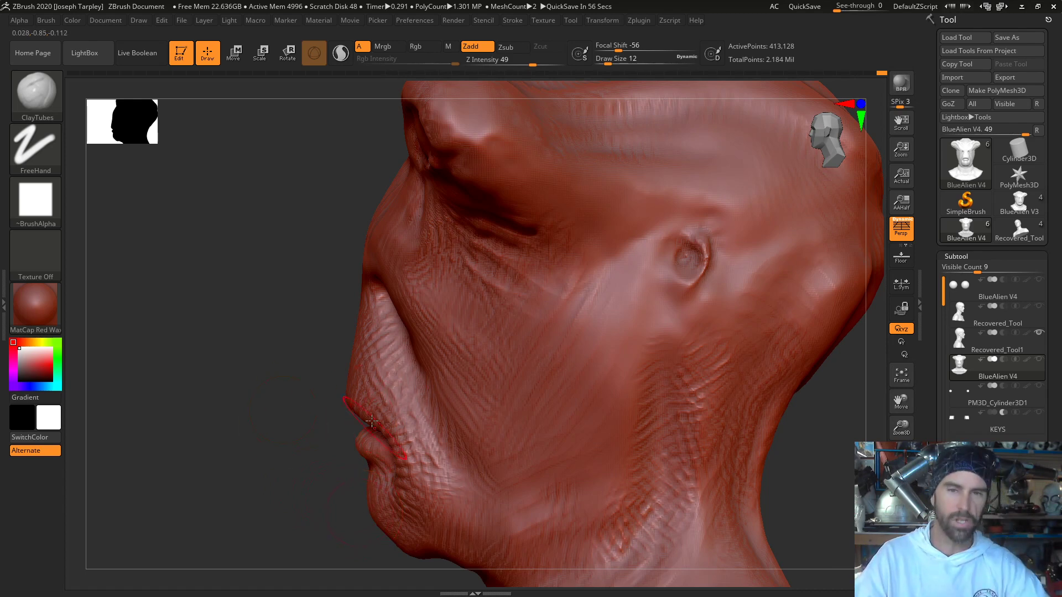
key(space)
click(374, 364)
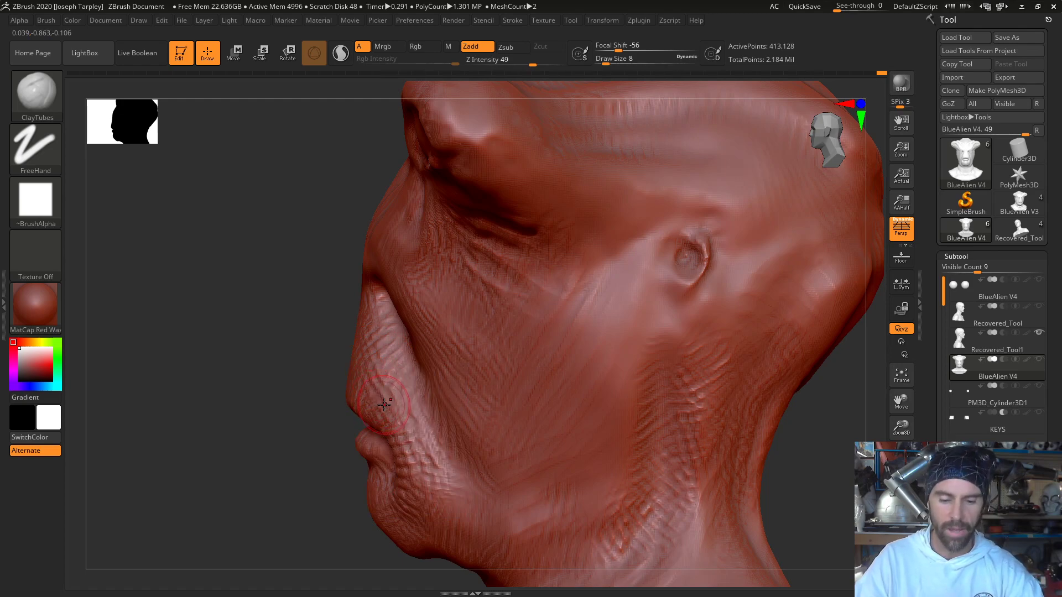
- Switch back to the DamStandard brush and show the face from a three-quarter angle
key(b)
key(d)
key(s)
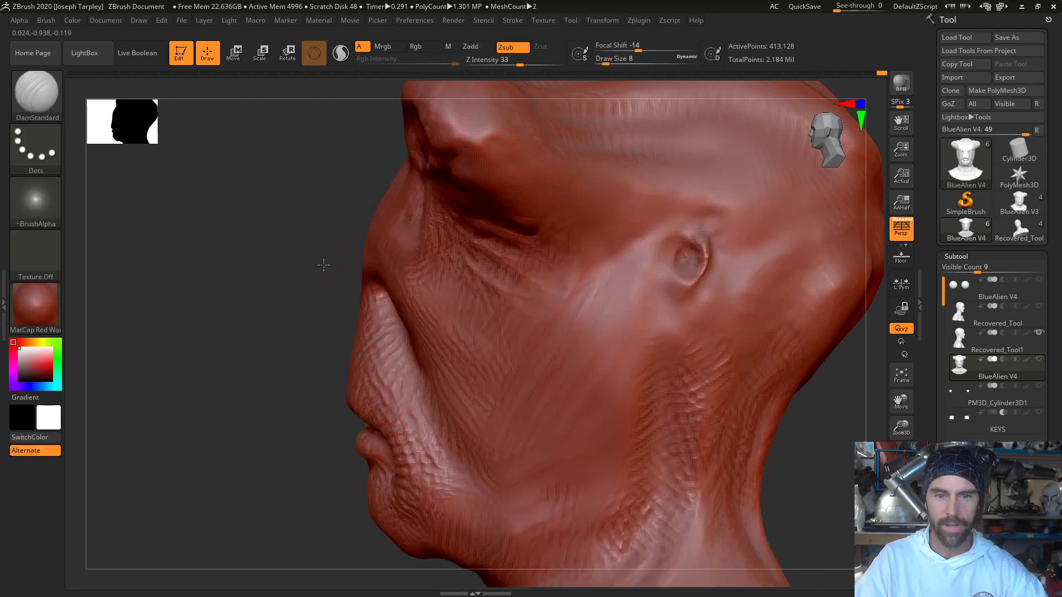
drag(323, 265, 358, 278)
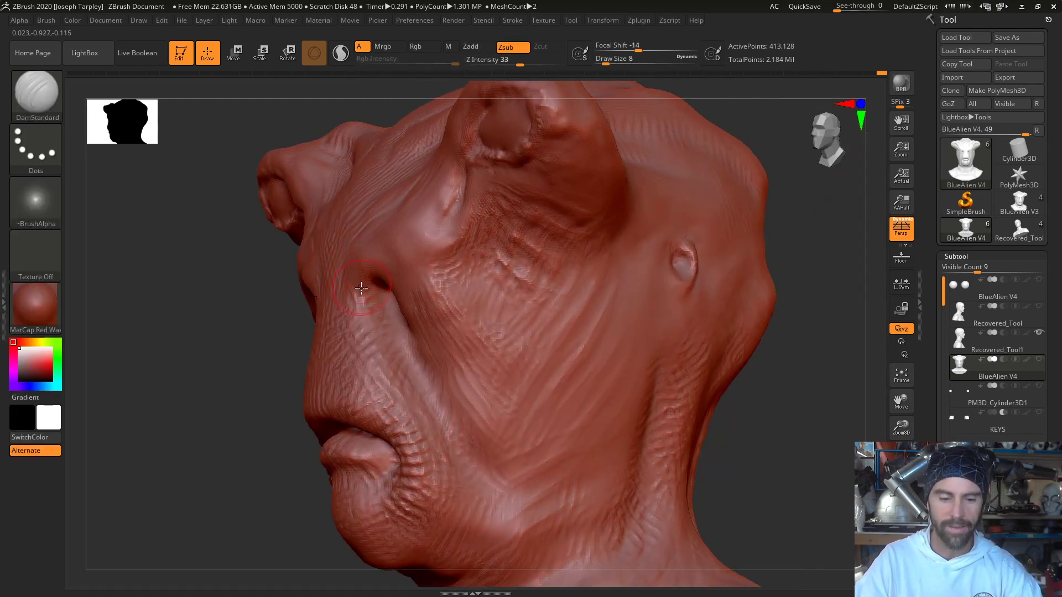
- Select the Standard brush, show more of the front of the face, and bring up the full set of sculpting brushes
key(b)
key(s)
key(t)
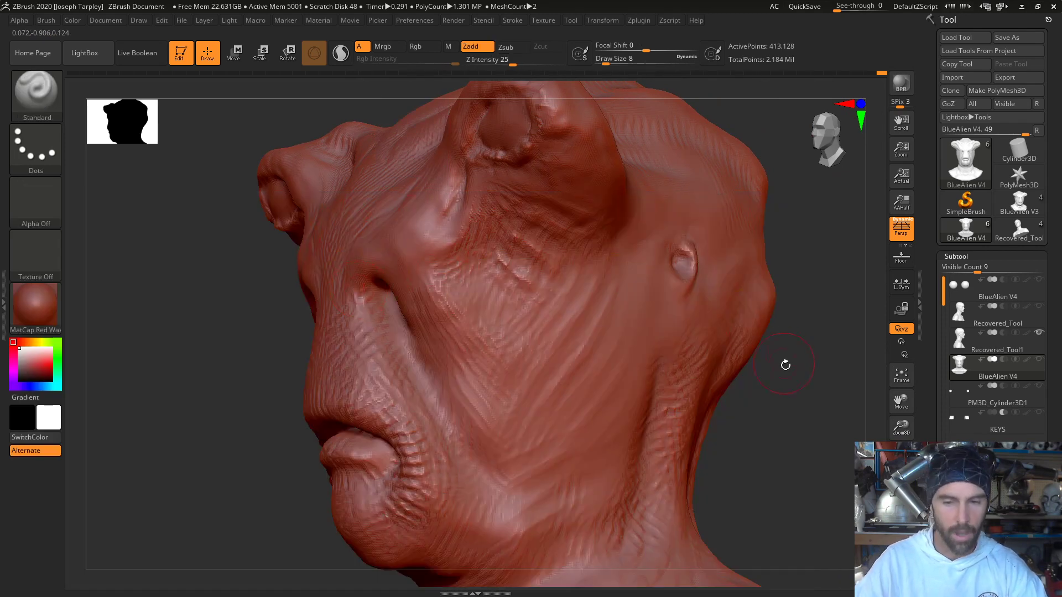
mouse_move(784, 363)
mouse_down()
mouse_move(800, 404)
mouse_move(685, 351)
mouse_up()
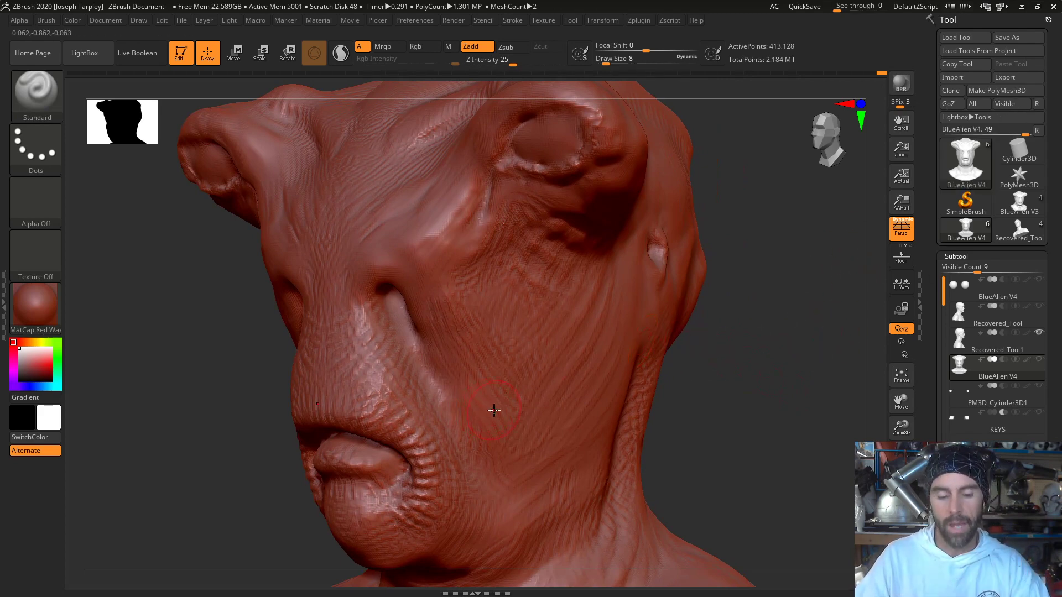
key(b)
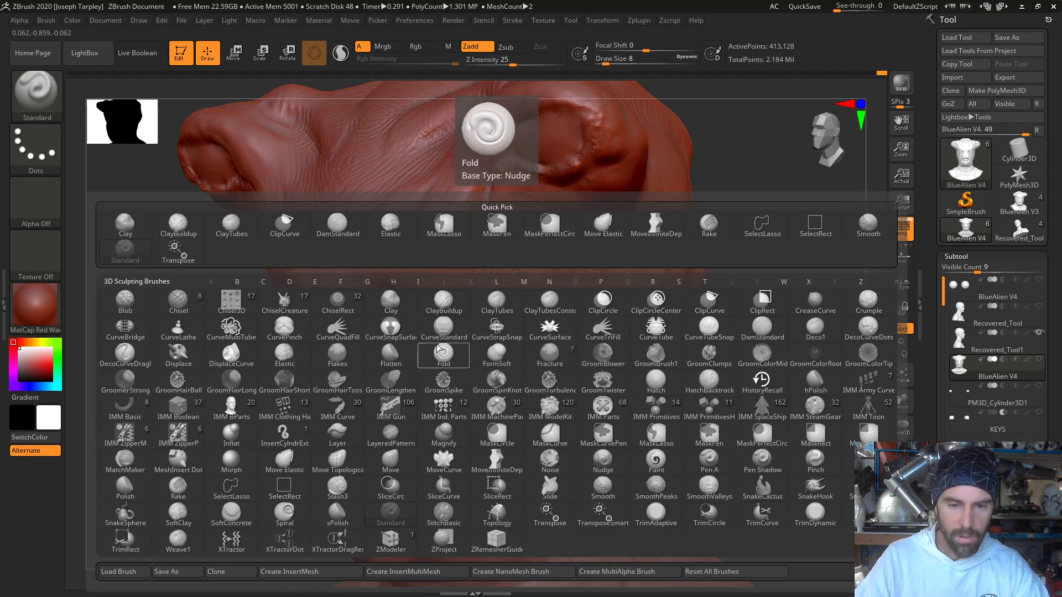
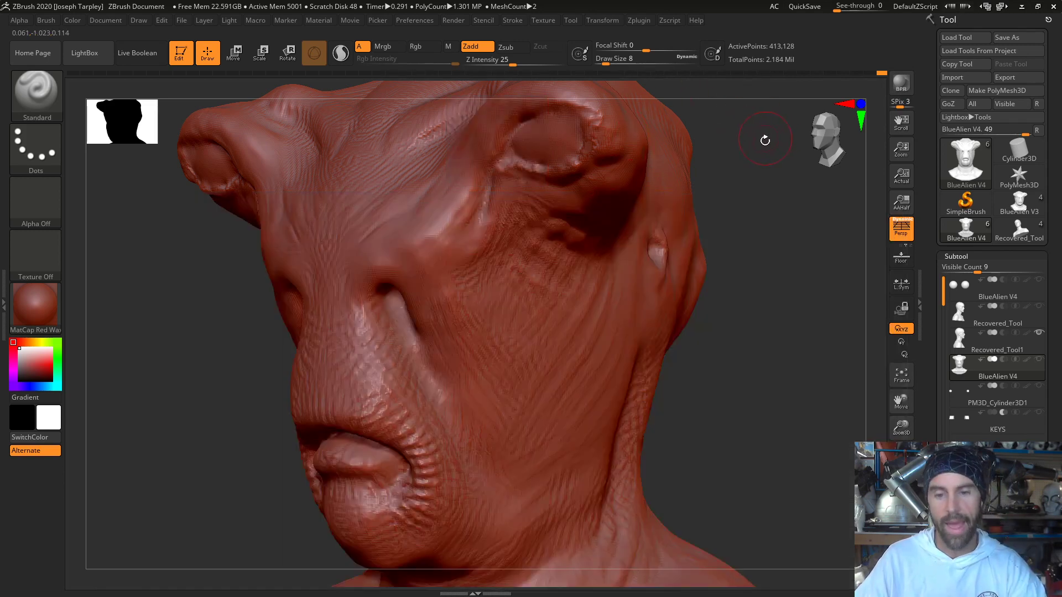
- Switch to the hPolish brush and flatten the skin texture across the cheek between the ear and the mouth
drag(768, 196, 730, 187)
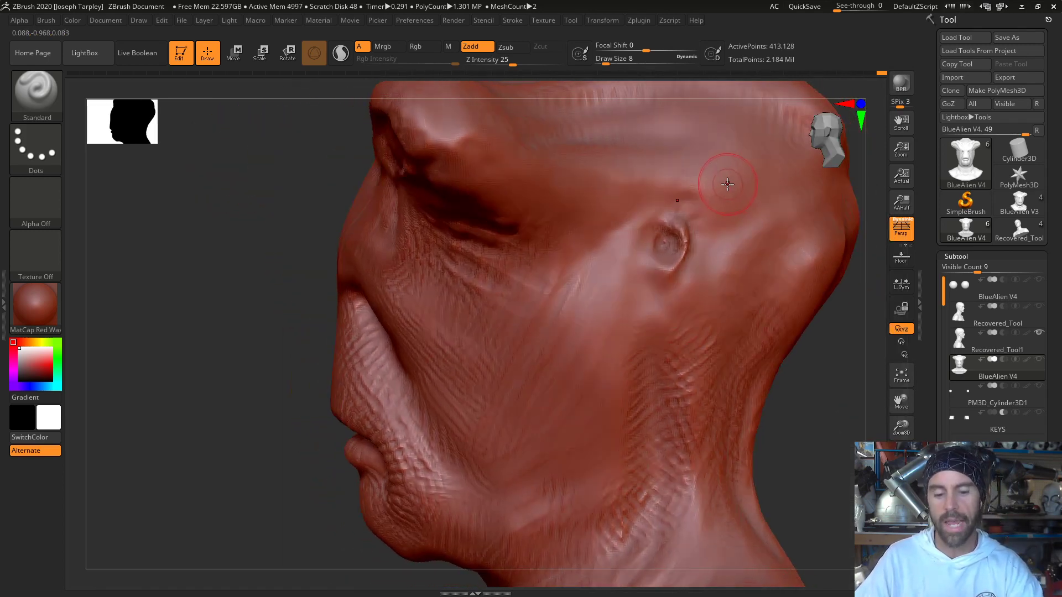
key(b)
key(h)
key(p)
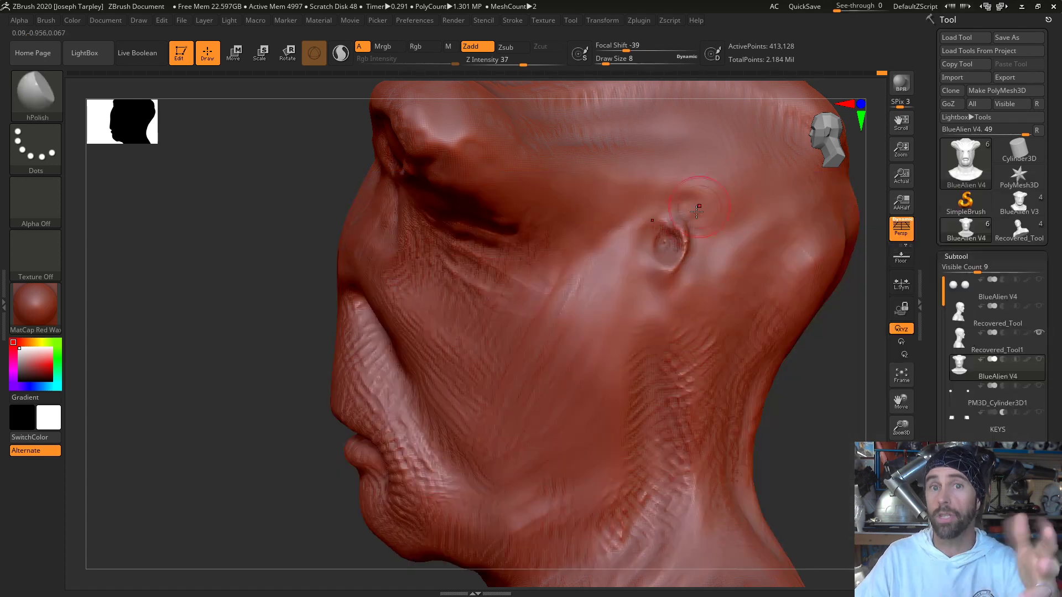
alt+drag(242, 287, 176, 293)
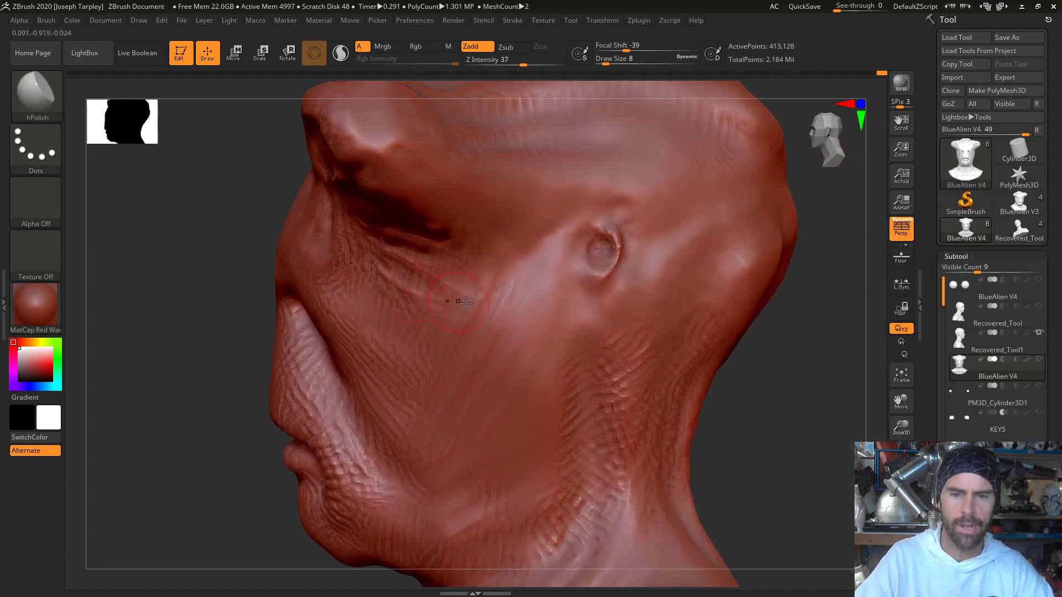
mouse_move(741, 372)
mouse_down()
mouse_move(770, 380)
mouse_move(747, 356)
mouse_up()
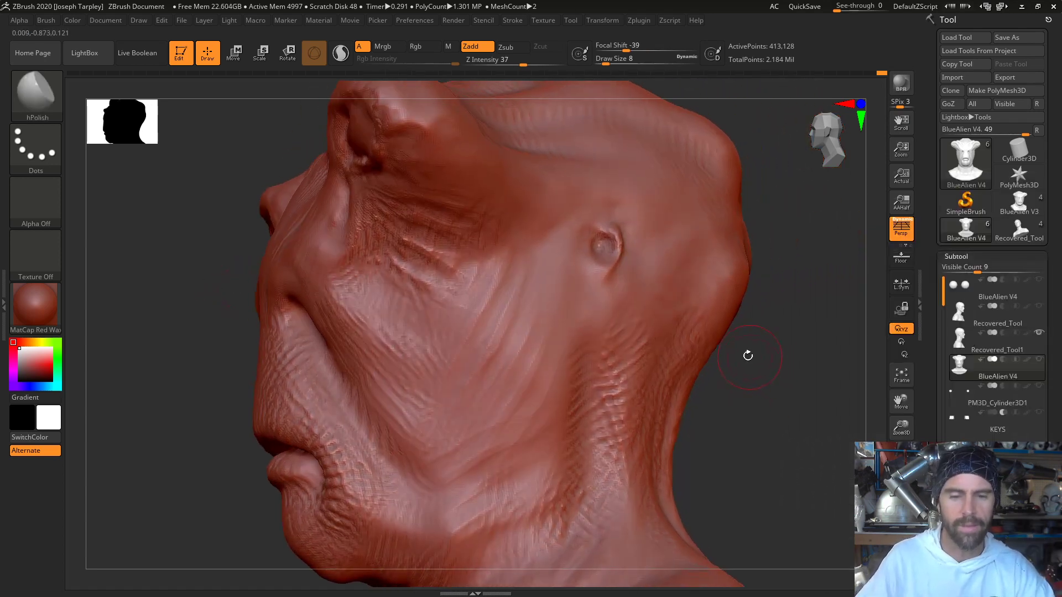
drag(467, 320, 473, 312)
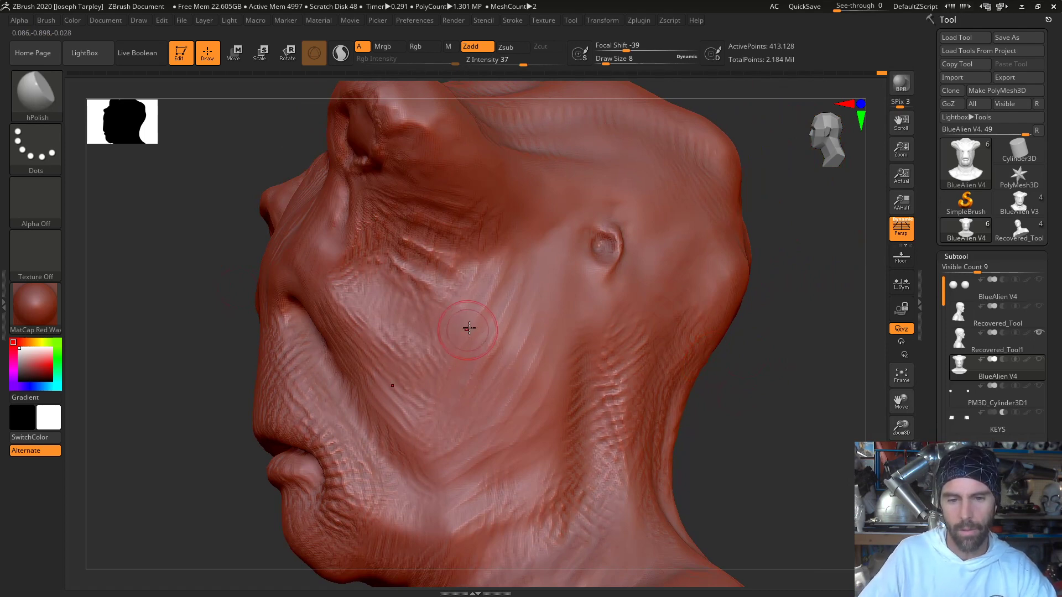
drag(797, 433, 754, 393)
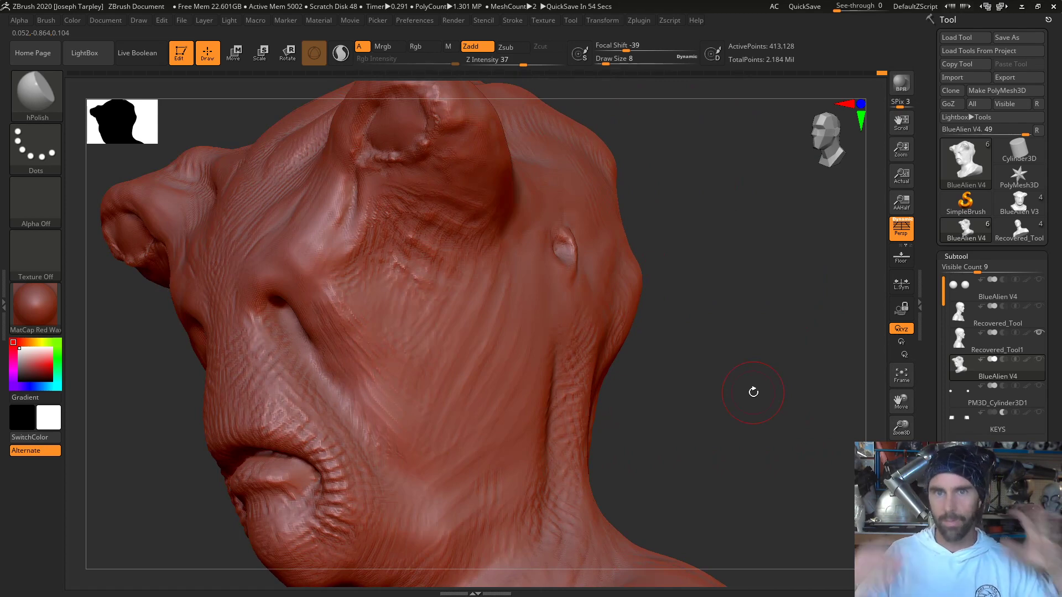
drag(718, 308, 491, 355)
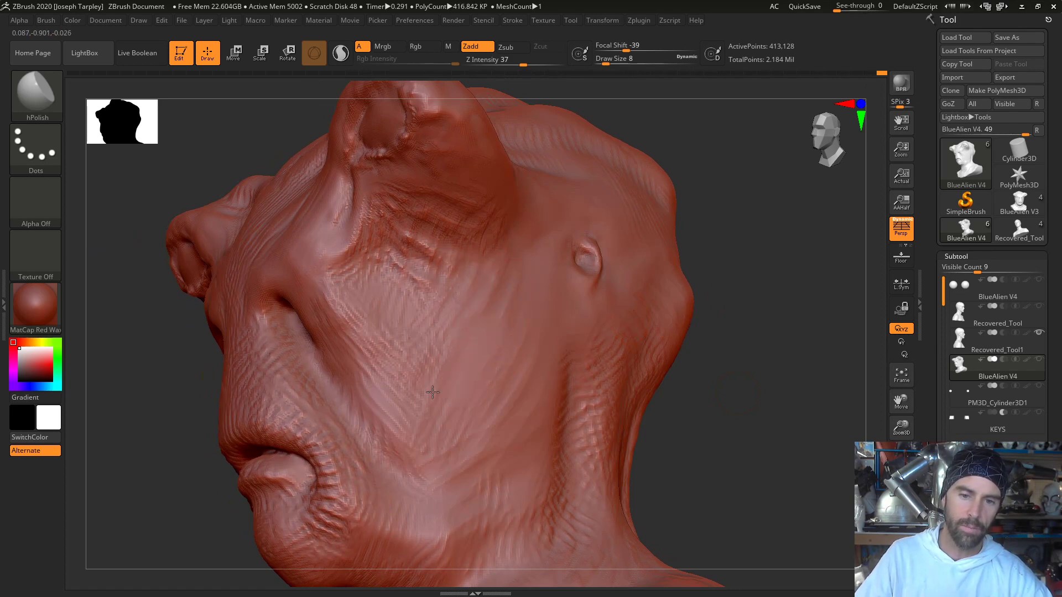
mouse_move(717, 367)
mouse_down()
mouse_move(664, 303)
mouse_move(715, 351)
mouse_move(703, 278)
mouse_move(611, 343)
mouse_up()
- Switch to the ClayTubes brush at draw size 7, then build up and smooth soft folds along the lower jaw and upper neck
key(b)
click(659, 309)
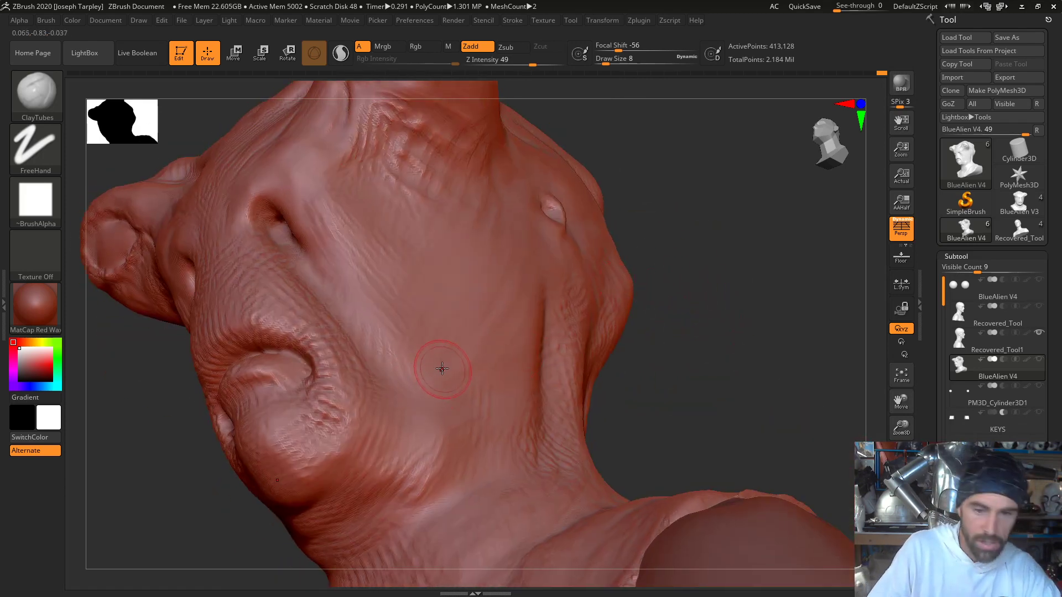
key(space)
drag(441, 360, 436, 360)
mouse_move(686, 333)
mouse_down()
mouse_move(690, 373)
mouse_move(681, 332)
mouse_move(541, 435)
mouse_move(582, 335)
mouse_move(591, 357)
mouse_move(585, 310)
mouse_move(544, 451)
mouse_up()
mouse_move(596, 348)
shift+mouse_down()
mouse_move(555, 420)
mouse_move(591, 318)
shift+mouse_up()
mouse_move(730, 329)
mouse_down()
mouse_move(771, 308)
mouse_move(588, 427)
mouse_up()
drag(669, 365, 669, 390)
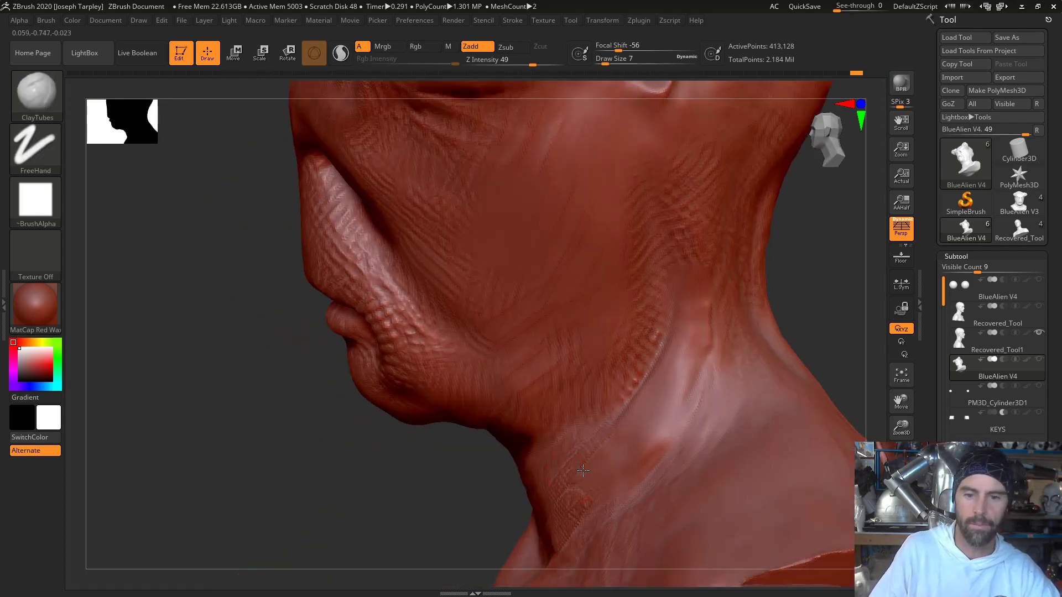
key(shift)
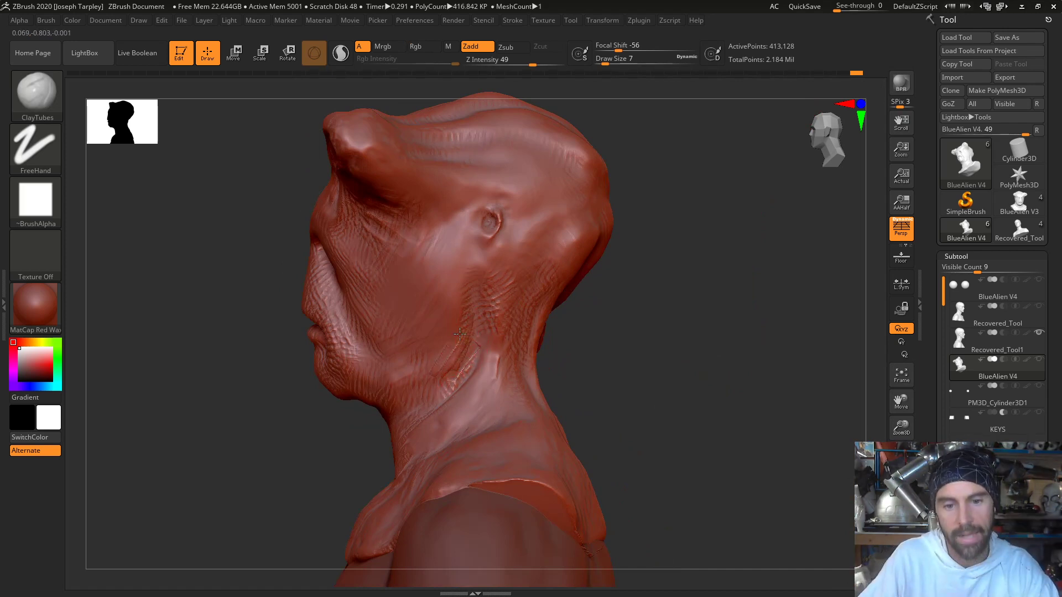
- Build up folds with ClayTubes along the rear of the jaw below the ear and smooth them into the cheek
drag(468, 303, 420, 365)
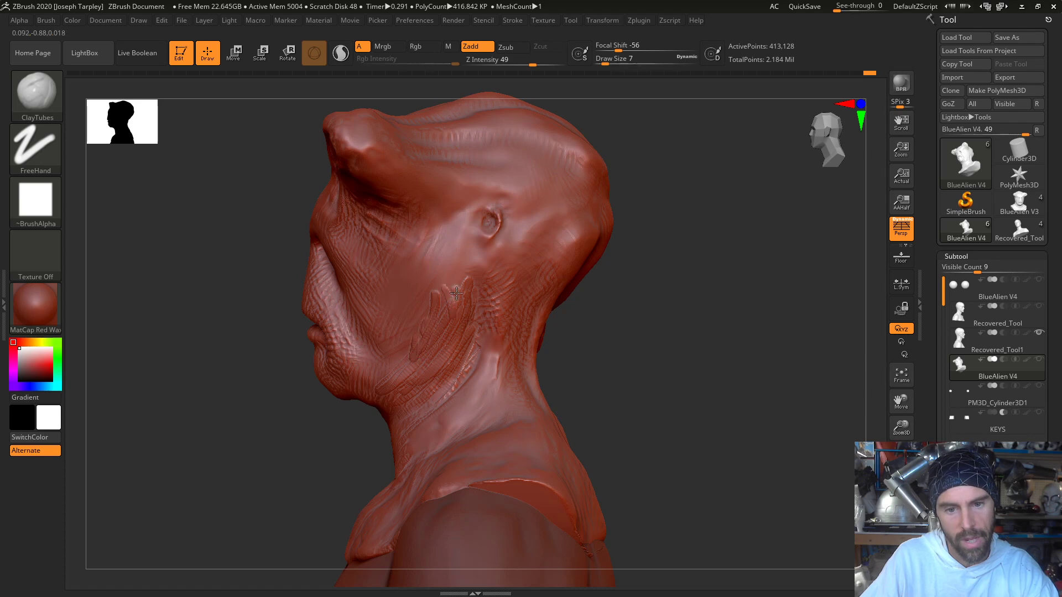
key(shift)
right_drag(413, 397, 456, 360)
mouse_move(444, 339)
mouse_down()
mouse_move(427, 366)
mouse_move(414, 344)
mouse_move(399, 376)
mouse_up()
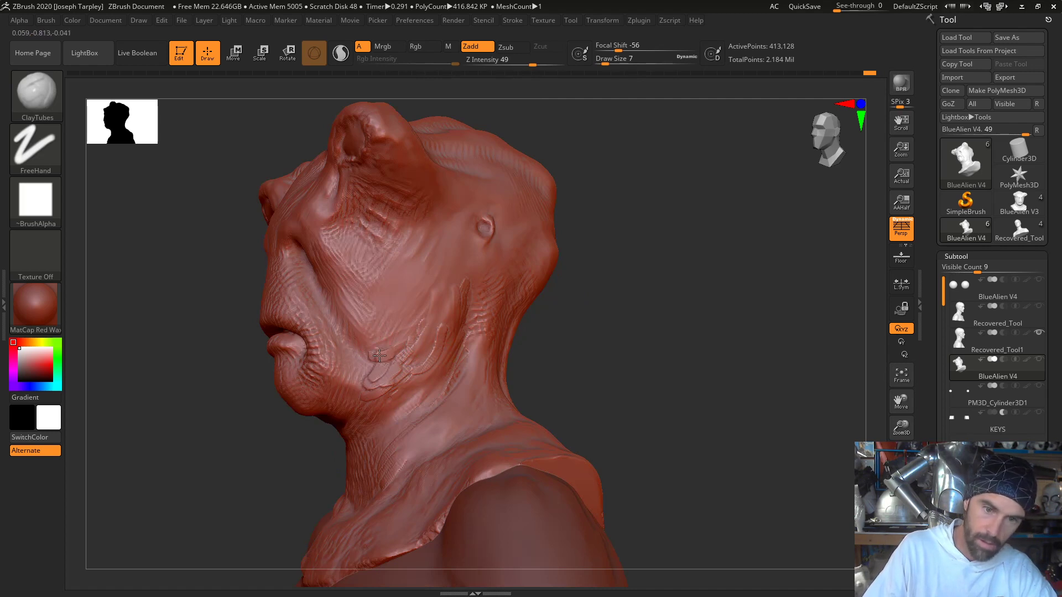
key(shift)
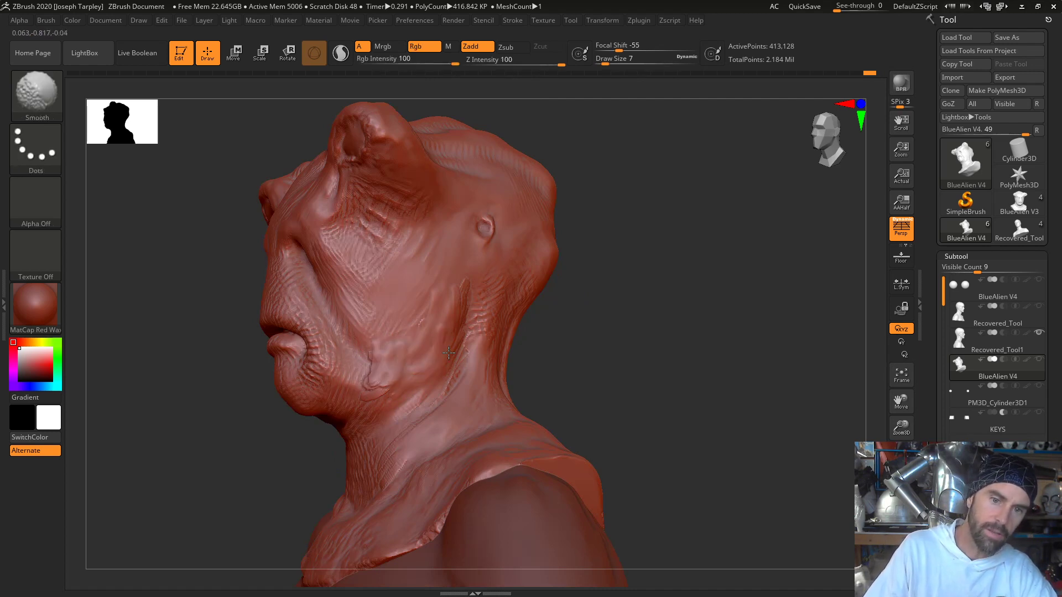
- Shape a sagging jowl with ClayTubes on the lower cheek beside the chin and smooth its edges
drag(600, 376, 631, 277)
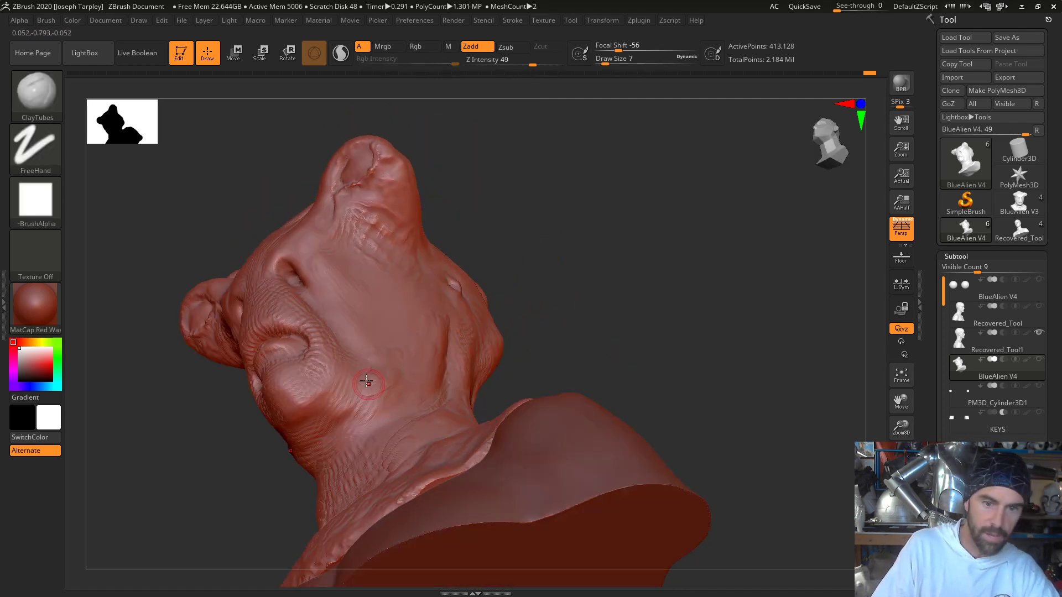
mouse_move(366, 382)
mouse_down()
mouse_move(376, 405)
mouse_move(394, 371)
mouse_up()
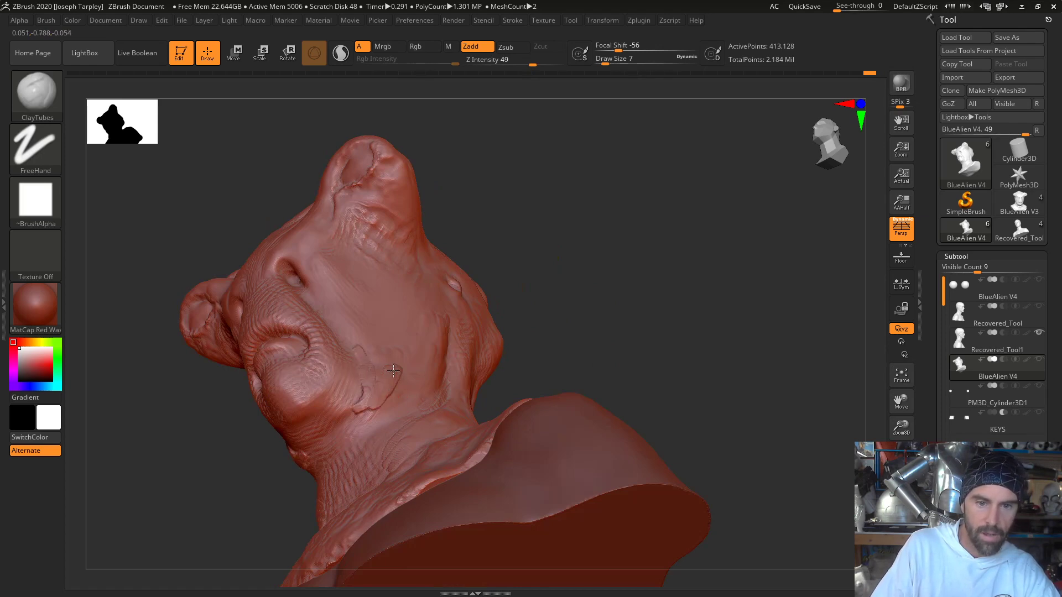
key(shift)
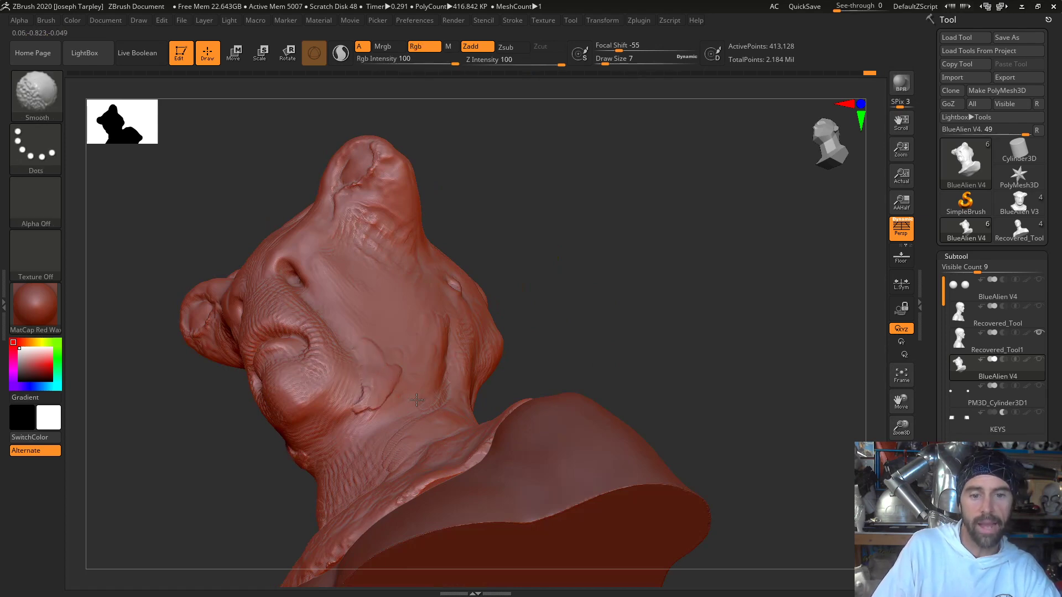
drag(625, 377, 598, 381)
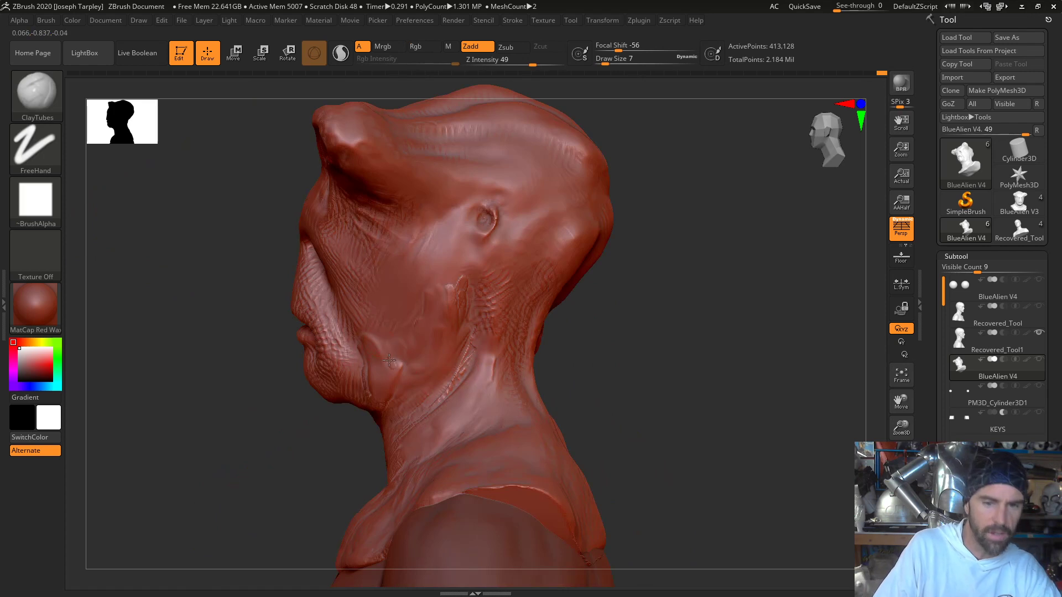
mouse_move(378, 333)
mouse_down()
mouse_move(397, 378)
mouse_move(390, 373)
mouse_up()
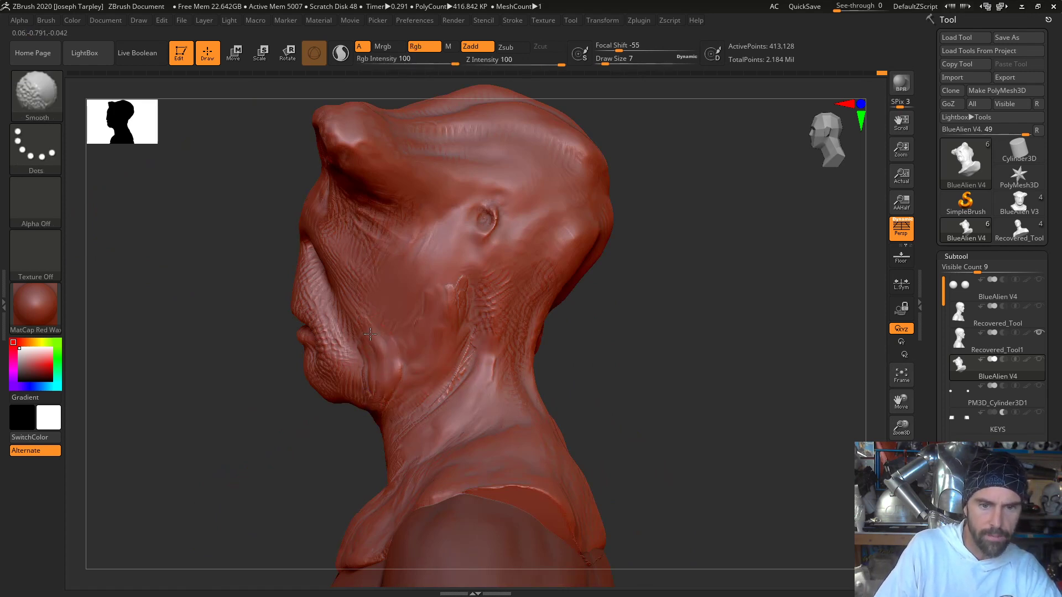
drag(322, 468, 368, 360)
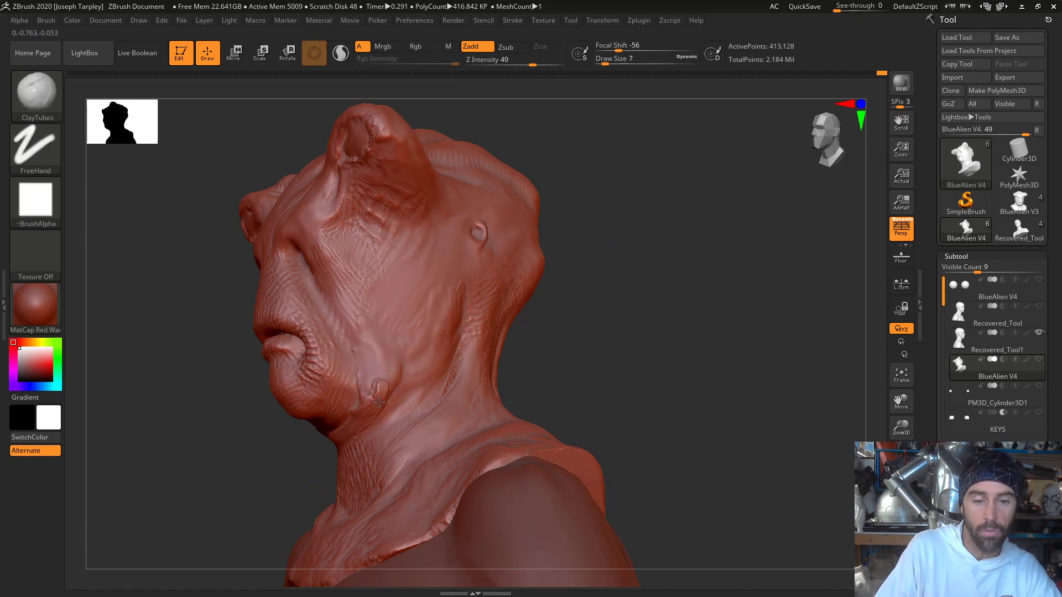
- Extend the jowl fold around and beneath the chin with ClayTubes and smooth the added clay
drag(243, 513, 309, 512)
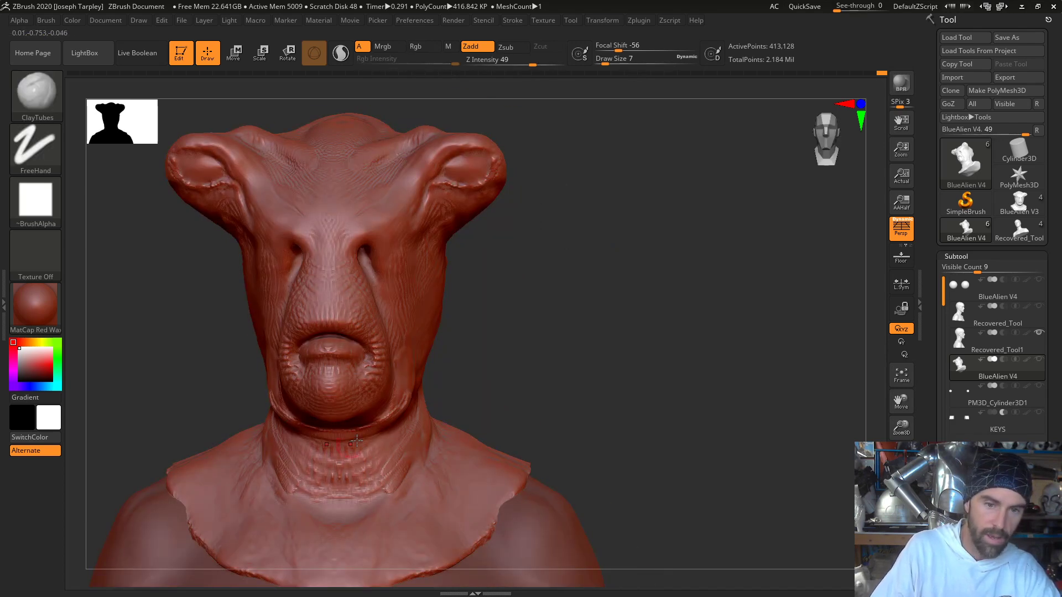
drag(575, 362, 597, 276)
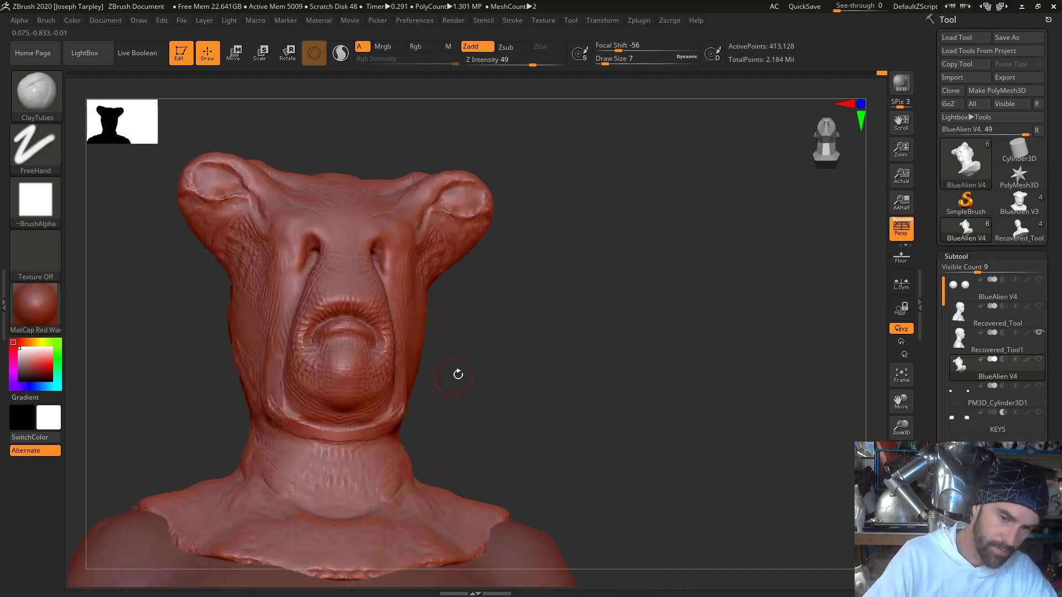
drag(458, 374, 325, 409)
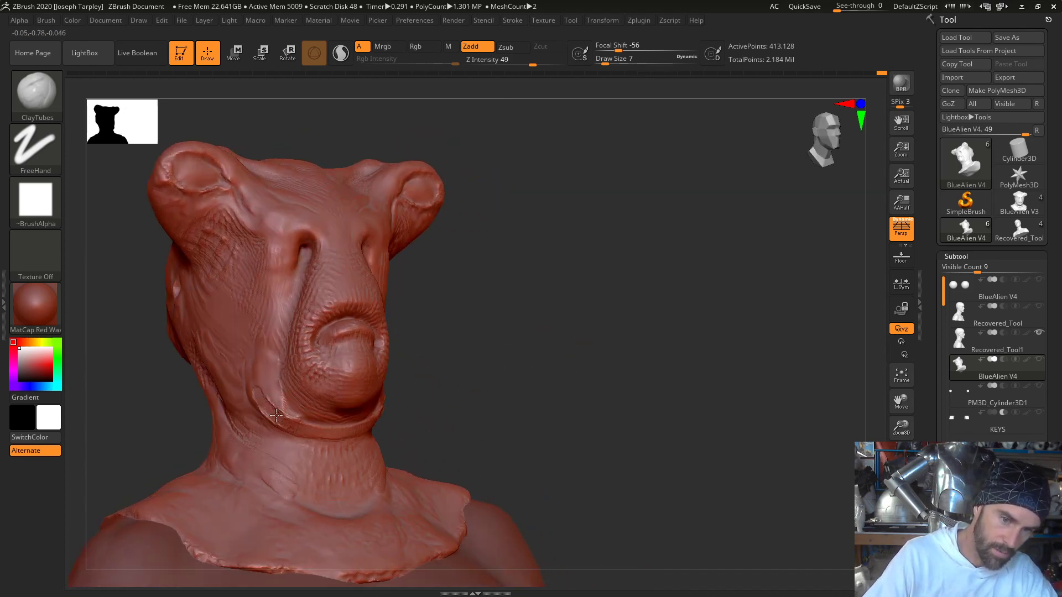
mouse_move(249, 365)
mouse_down()
mouse_move(282, 429)
mouse_move(332, 444)
mouse_up()
key(shift)
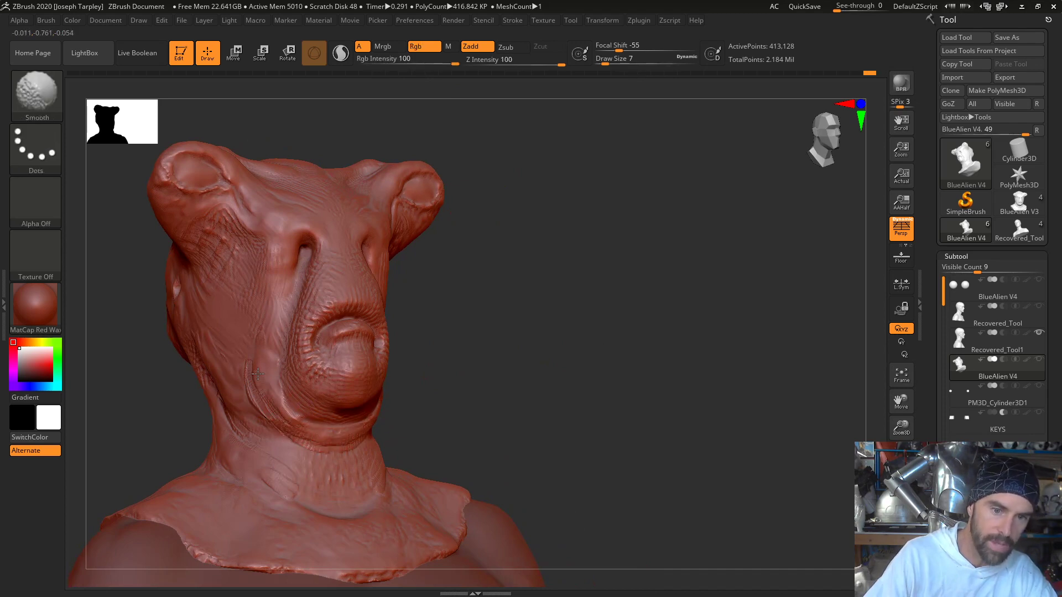
- Add ClayTubes folds across the throat and front of the neck below the chin, then smooth them
drag(559, 387, 332, 420)
mouse_move(412, 425)
mouse_down()
mouse_move(387, 460)
mouse_move(359, 460)
mouse_move(352, 473)
mouse_up()
mouse_move(445, 415)
mouse_down()
mouse_move(387, 462)
mouse_move(315, 482)
mouse_up()
shift+drag(400, 456, 369, 447)
mouse_move(642, 399)
mouse_down()
mouse_move(587, 398)
mouse_move(594, 389)
mouse_up()
mouse_move(394, 448)
mouse_down()
mouse_move(372, 483)
mouse_move(416, 447)
mouse_up()
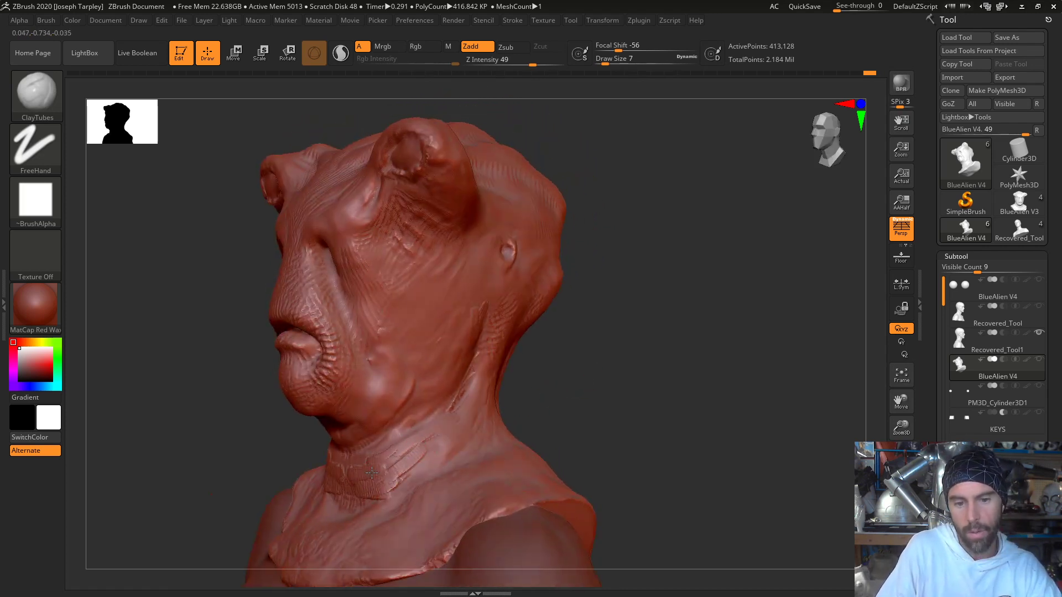
key(shift)
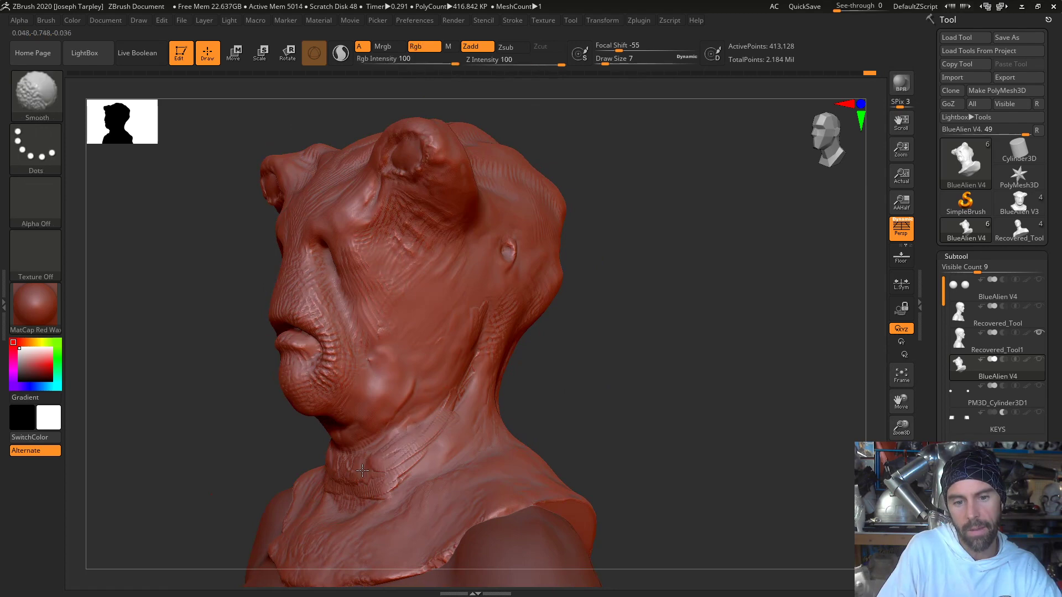
- Lay diagonal ClayTubes strokes up the side of the neck towards the back of the jaw and smooth them
drag(608, 396, 565, 402)
drag(441, 423, 474, 375)
drag(408, 437, 486, 356)
key(shift)
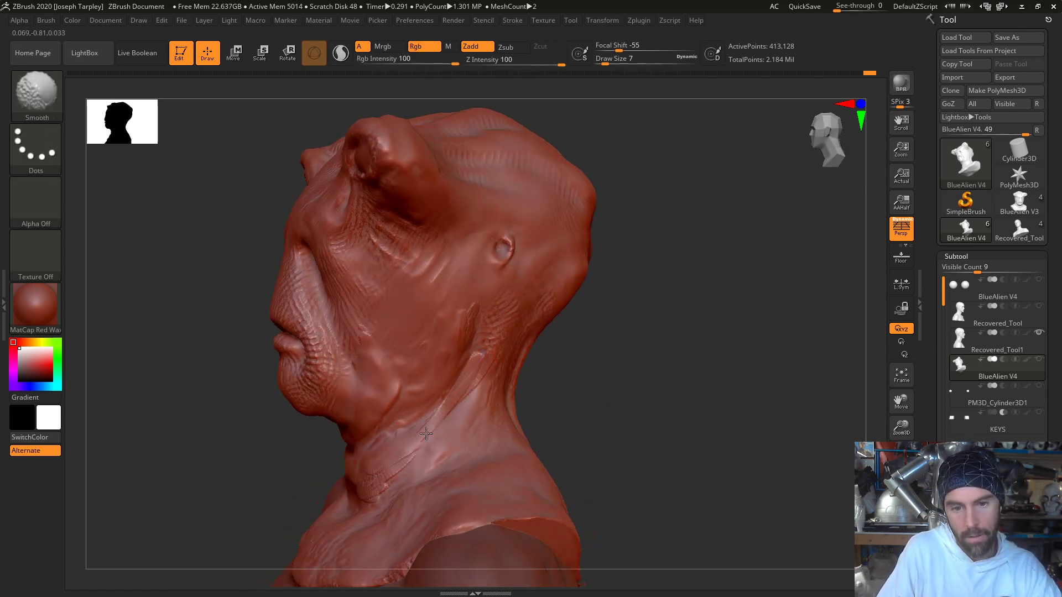
- Build a thick skin fold with ClayTubes sweeping from behind the jaw down to the base of the throat, and smooth it
drag(565, 361, 615, 381)
drag(400, 479, 410, 490)
drag(354, 455, 407, 500)
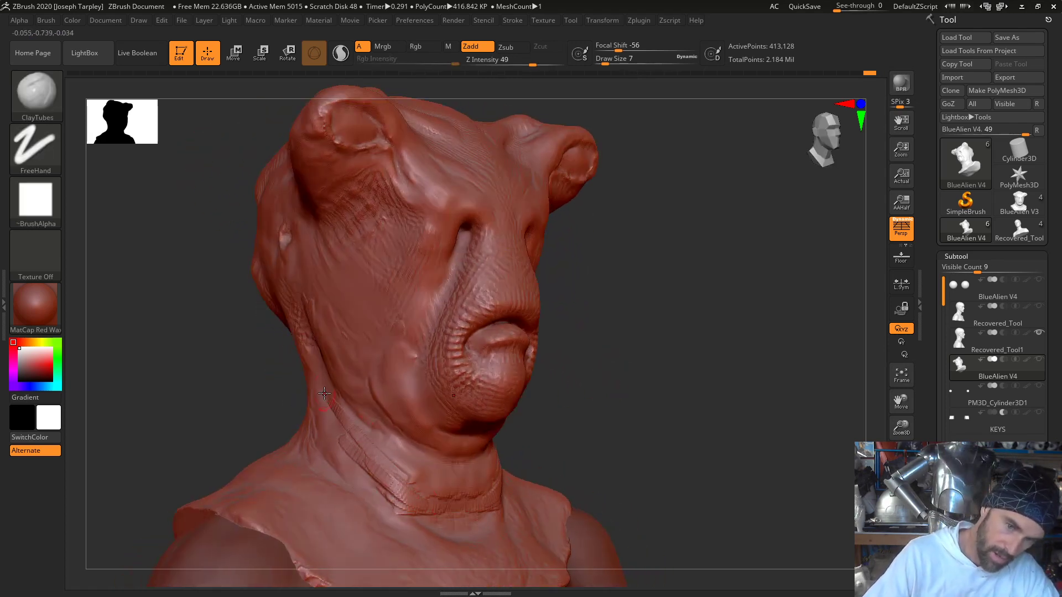
mouse_move(331, 410)
mouse_down()
mouse_move(411, 481)
mouse_move(331, 411)
mouse_move(404, 504)
mouse_move(419, 509)
mouse_up()
drag(371, 480, 442, 513)
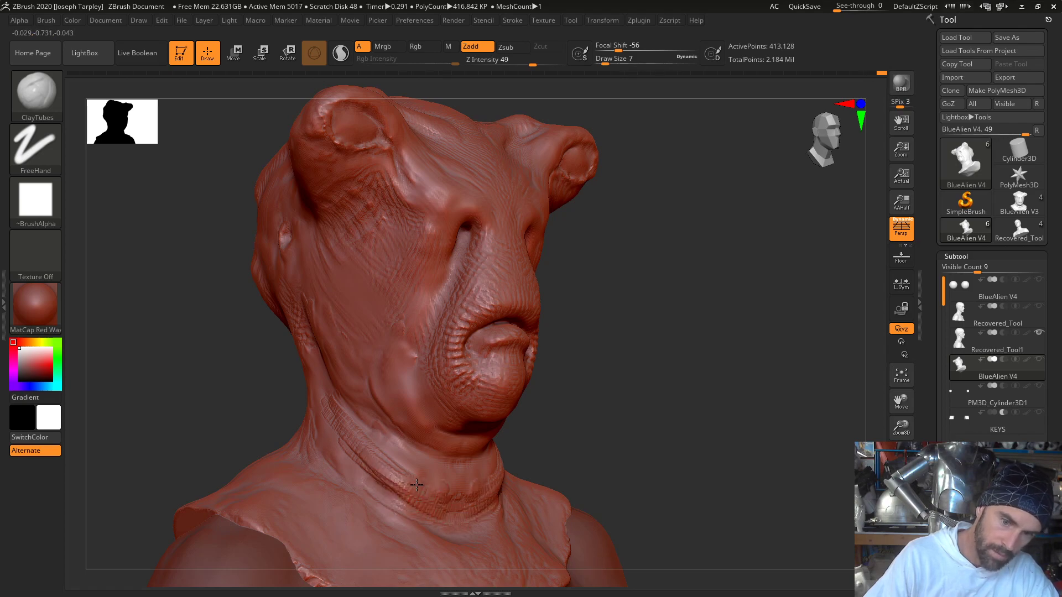
key(shift)
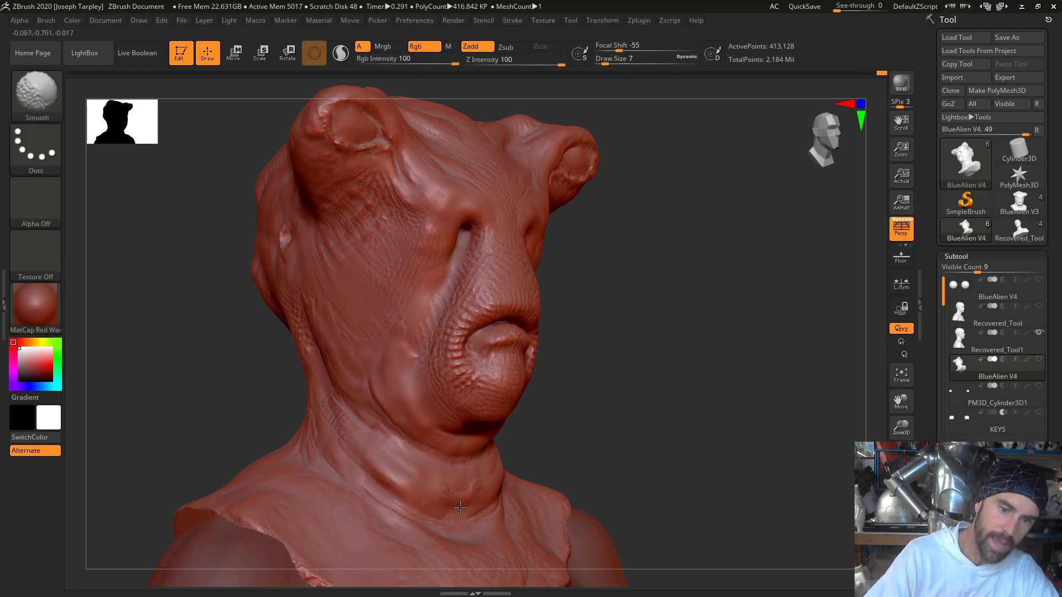
- Add ClayTubes volume down the side of the neck below the ear and smooth it into the throat folds
mouse_move(522, 394)
mouse_down()
mouse_move(652, 410)
mouse_move(539, 384)
mouse_up()
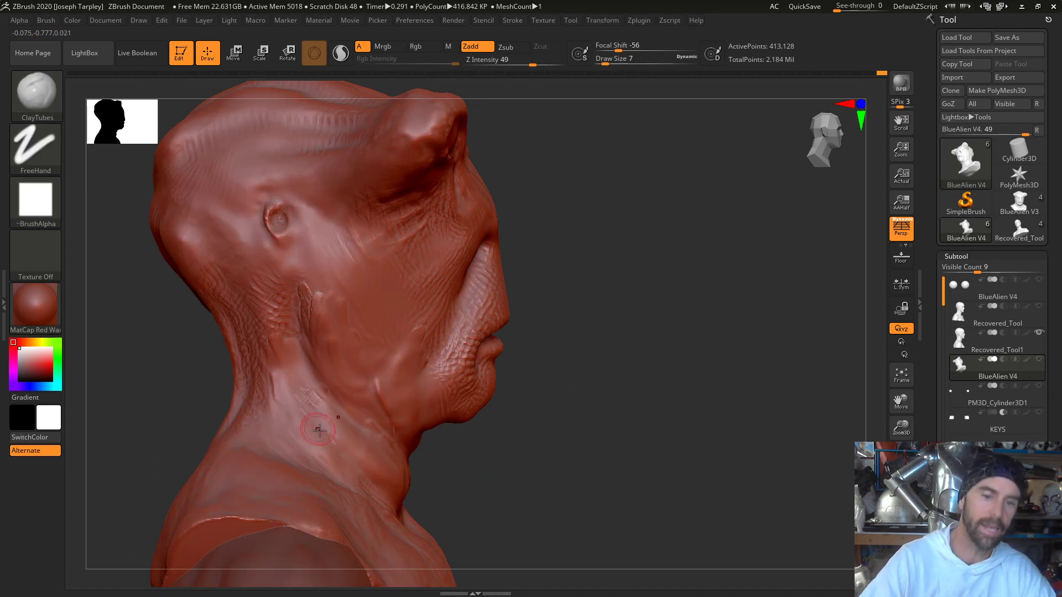
drag(319, 431, 382, 481)
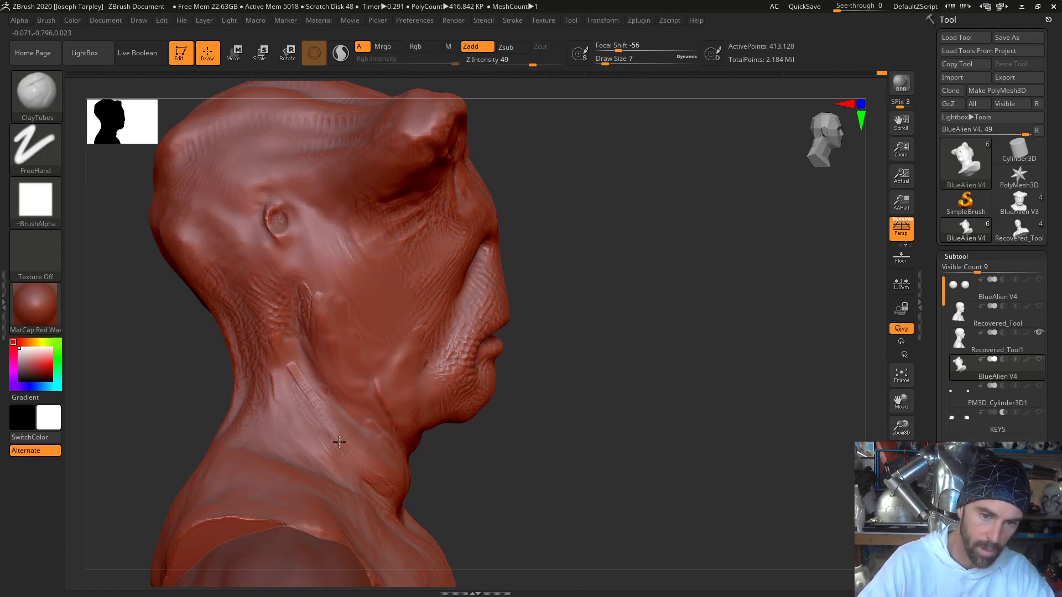
key(shift)
mouse_move(446, 476)
mouse_down()
mouse_move(431, 467)
mouse_move(389, 472)
mouse_up()
mouse_move(344, 464)
mouse_down()
mouse_move(379, 488)
mouse_move(380, 502)
mouse_up()
mouse_move(331, 445)
mouse_down()
mouse_move(393, 489)
mouse_move(345, 486)
mouse_up()
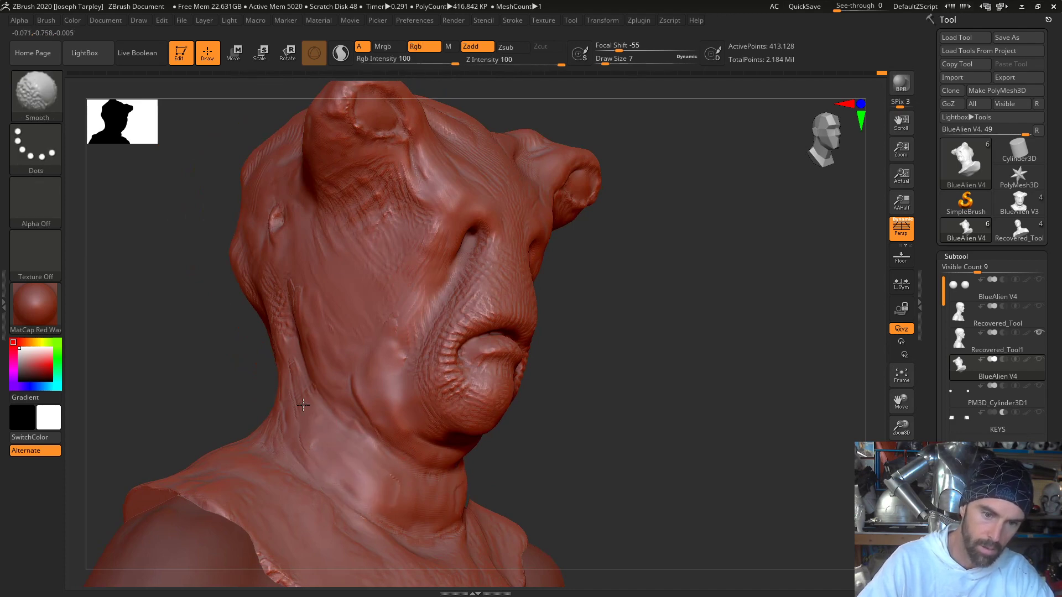
- Frame the whole bust, add ClayTubes strokes near the collar's lower edge over the shoulder, and smooth them
drag(526, 437, 572, 455)
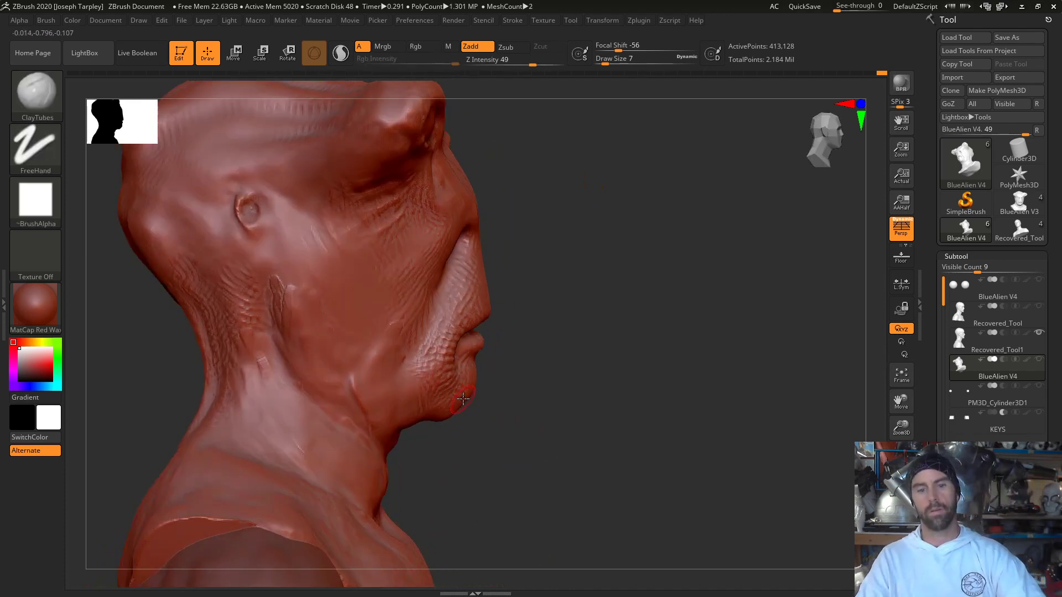
key(f)
mouse_move(654, 354)
mouse_down()
mouse_move(659, 332)
mouse_move(728, 351)
mouse_move(687, 334)
mouse_move(627, 423)
mouse_up()
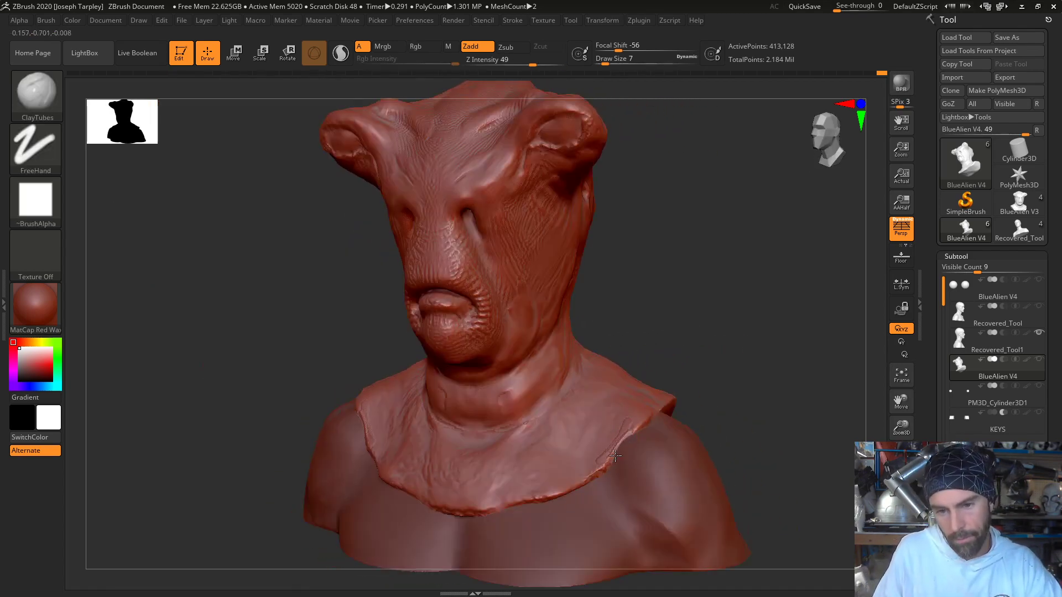
key(shift)
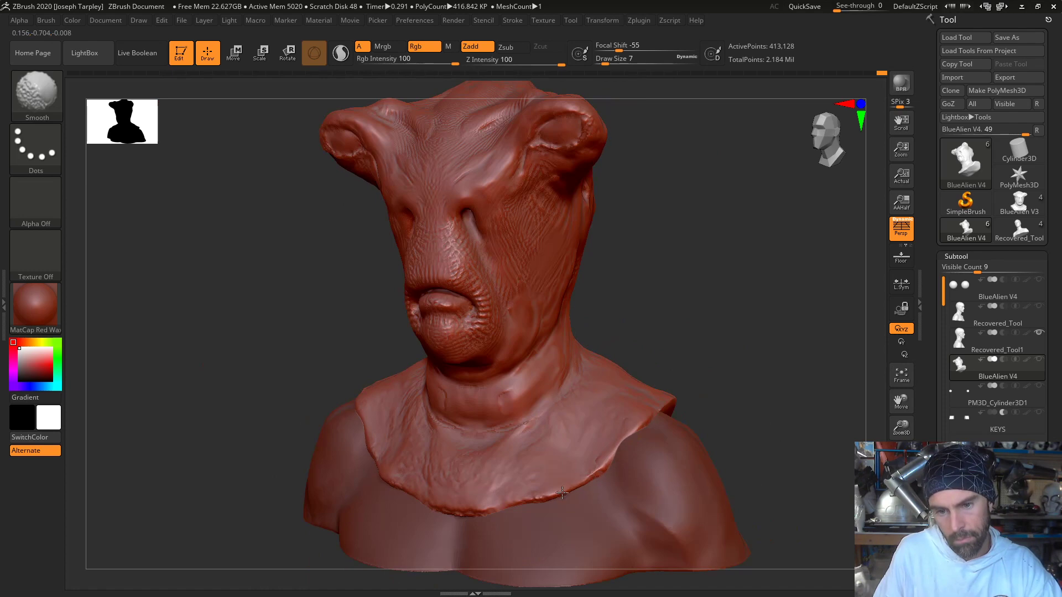
- Smooth the collar's front lower edge, and build up the shoulder side of the back collar with ClayTubes at Draw Size 16
shift+drag(484, 509, 547, 496)
mouse_move(862, 353)
mouse_down()
mouse_move(802, 366)
mouse_move(664, 360)
mouse_move(540, 439)
mouse_up()
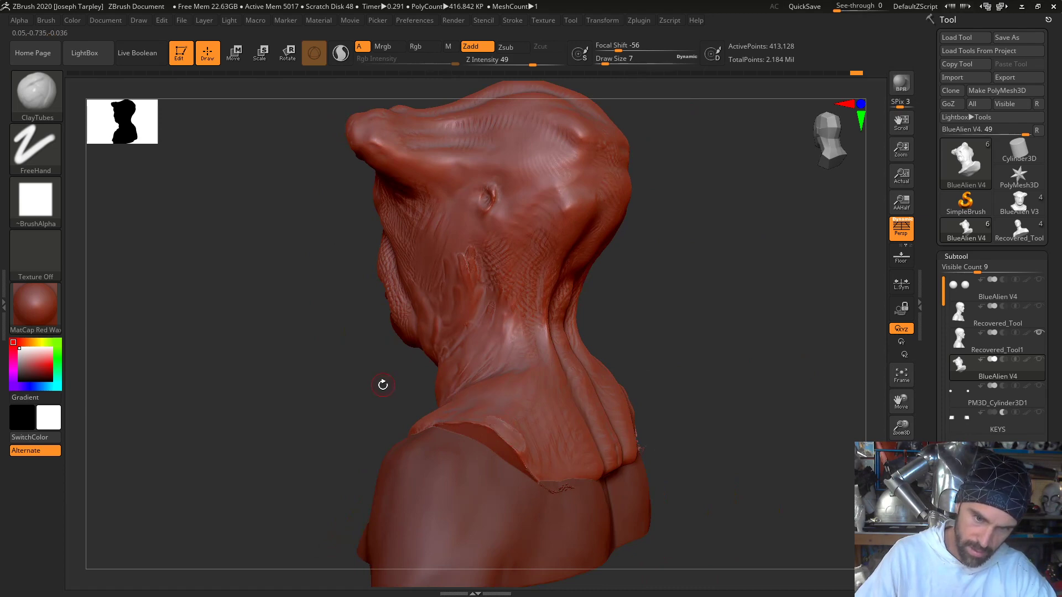
key(space)
drag(383, 385, 389, 390)
mouse_move(509, 425)
alt+mouse_down()
mouse_move(492, 426)
mouse_move(539, 450)
mouse_move(471, 404)
mouse_move(550, 434)
mouse_move(550, 422)
mouse_move(560, 451)
mouse_move(519, 407)
alt+mouse_up()
key(space)
- Add ClayTubes strokes down the upper back of the collar and smooth them towards its rear lower edge
drag(763, 376, 677, 372)
mouse_move(548, 382)
mouse_down()
mouse_move(601, 437)
mouse_move(603, 456)
mouse_up()
mouse_move(464, 393)
mouse_down()
mouse_move(458, 403)
mouse_move(463, 376)
mouse_up()
mouse_move(606, 392)
alt+mouse_down()
mouse_move(632, 433)
mouse_move(624, 439)
mouse_move(624, 409)
alt+mouse_up()
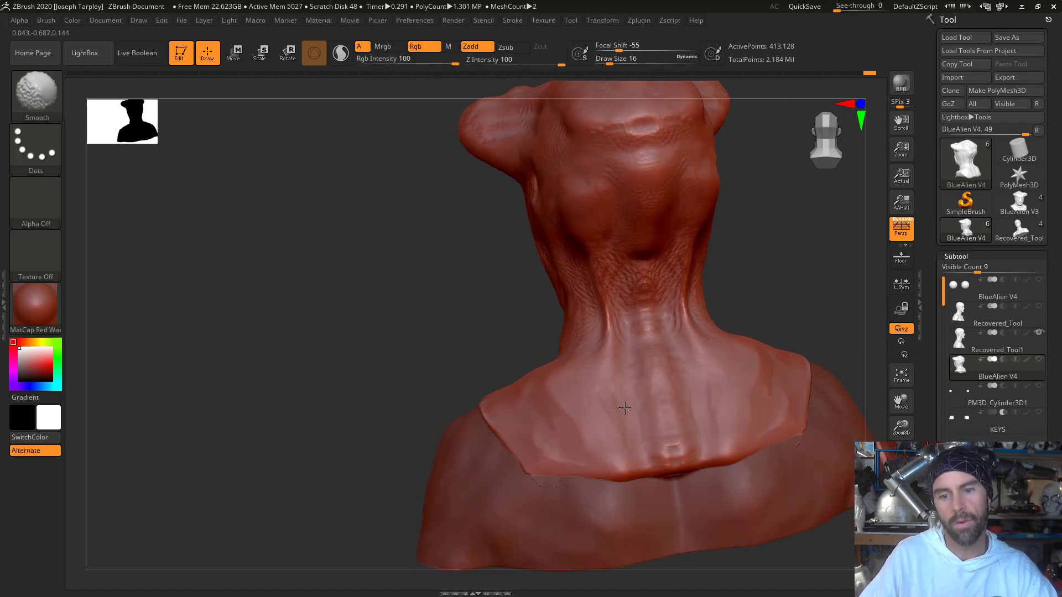
drag(633, 459, 615, 459)
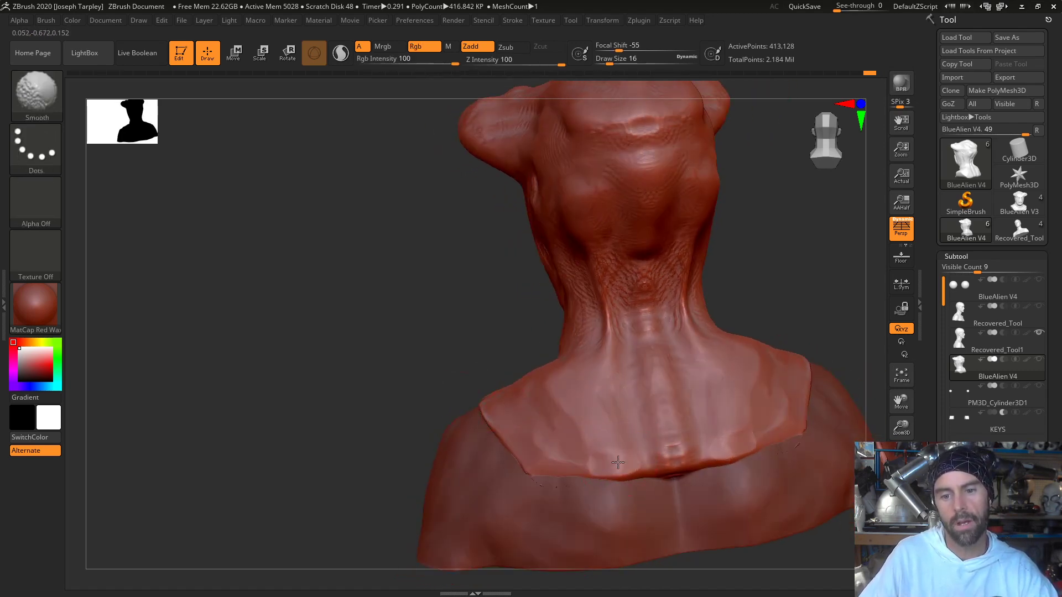
- Fill the back collar between the shoulder and the spine ridges with ClayTubes and smooth the surface
mouse_move(462, 348)
mouse_down()
mouse_move(487, 344)
mouse_move(474, 339)
mouse_move(538, 343)
mouse_move(455, 348)
mouse_up()
alt+drag(557, 399, 576, 454)
key(shift)
key(shift)
mouse_move(407, 340)
mouse_down()
mouse_move(448, 339)
mouse_move(433, 338)
mouse_up()
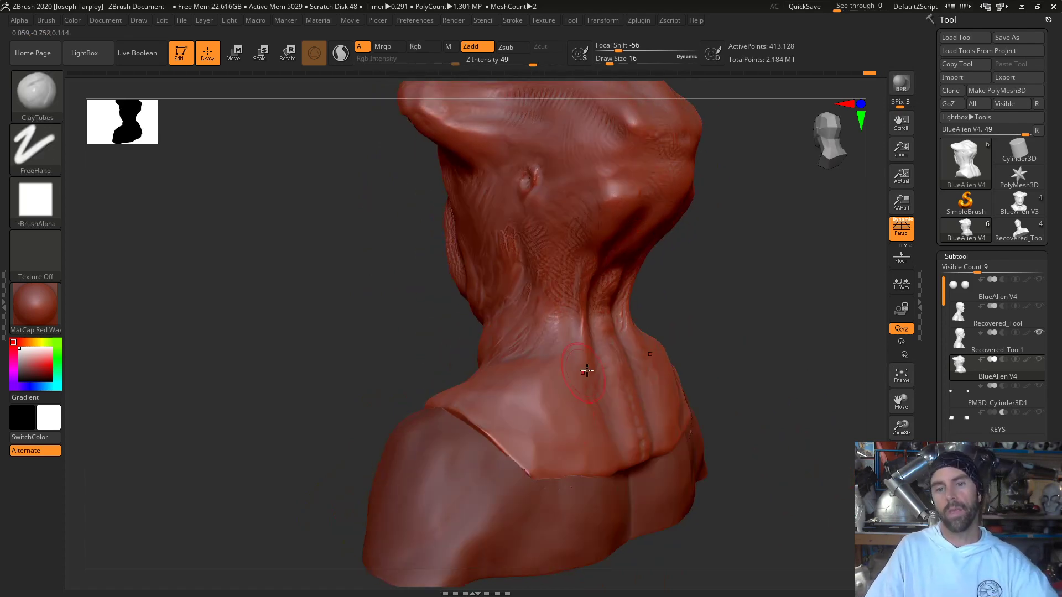
- Lay ClayTubes strokes across the front of the throat and up under the chin towards the jaw
mouse_move(711, 334)
mouse_down()
mouse_move(774, 331)
mouse_move(746, 356)
mouse_move(718, 356)
mouse_up()
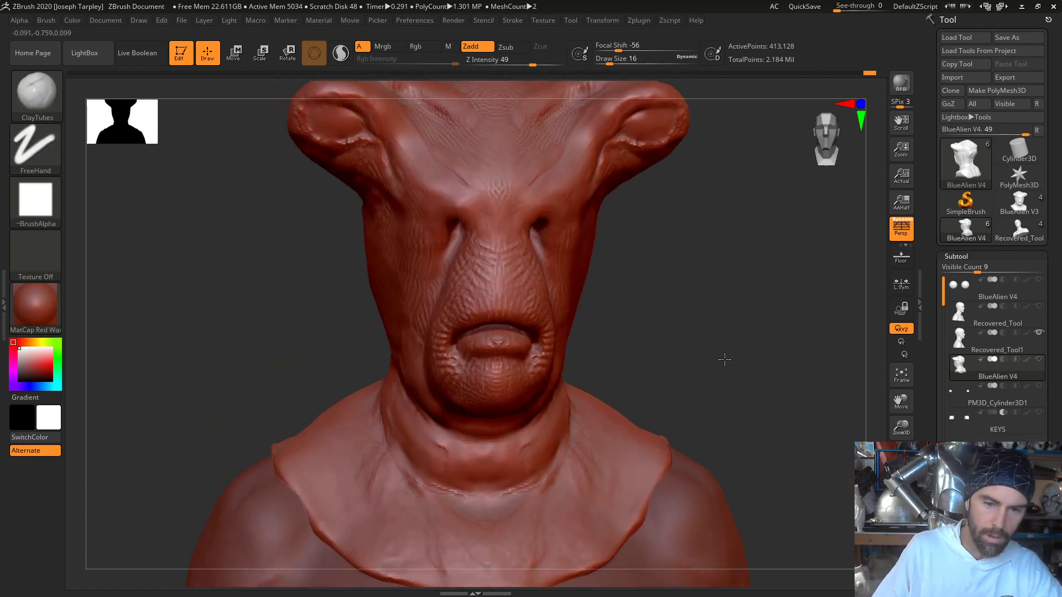
mouse_move(530, 444)
mouse_down()
mouse_move(552, 437)
mouse_move(520, 442)
mouse_move(514, 468)
mouse_move(544, 460)
mouse_move(522, 443)
mouse_move(580, 428)
mouse_move(560, 444)
mouse_move(534, 451)
mouse_move(582, 412)
mouse_up()
drag(688, 389, 602, 389)
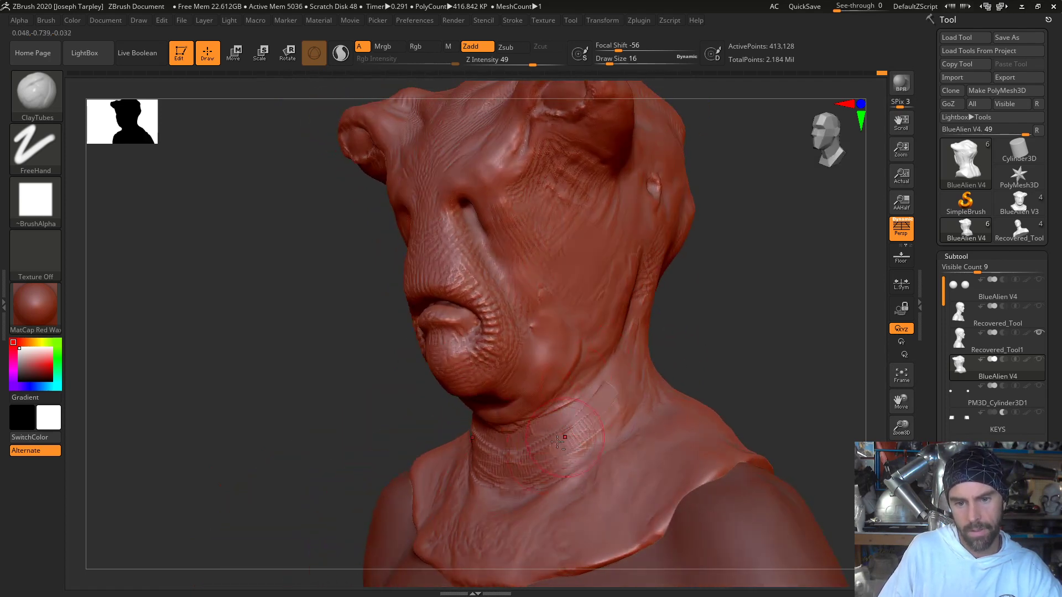
mouse_move(557, 441)
mouse_down()
mouse_move(575, 454)
mouse_move(600, 423)
mouse_move(553, 443)
mouse_up()
drag(797, 354, 714, 346)
mouse_move(559, 409)
alt+mouse_down()
mouse_move(516, 420)
mouse_move(549, 387)
alt+mouse_up()
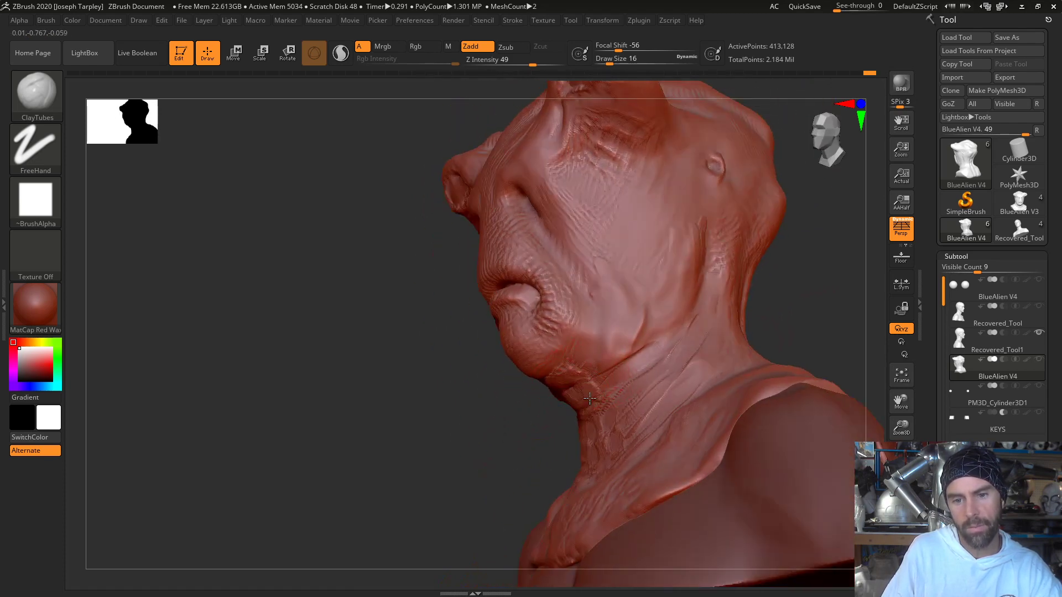
- Build up the throat's profile between the chin and collar with ClayTubes and blend it into the jawline
mouse_move(553, 426)
mouse_down()
mouse_move(498, 458)
mouse_move(560, 411)
mouse_move(599, 411)
mouse_up()
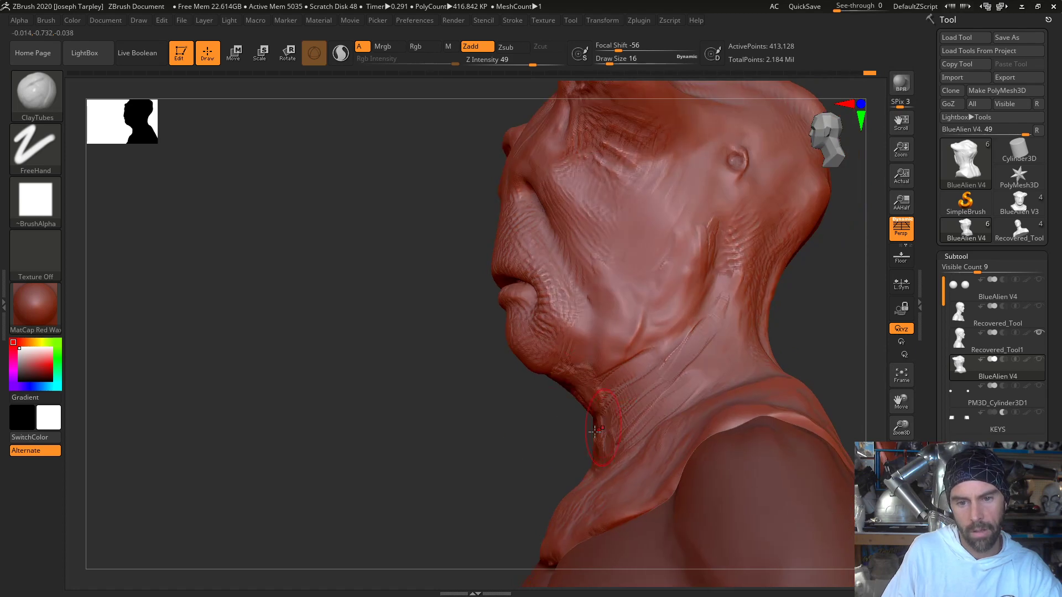
mouse_move(500, 437)
mouse_down()
mouse_move(561, 390)
mouse_move(581, 440)
mouse_move(571, 402)
mouse_up()
mouse_move(501, 423)
mouse_down()
mouse_move(442, 465)
mouse_move(464, 441)
mouse_move(398, 463)
mouse_move(525, 379)
mouse_move(525, 408)
mouse_move(608, 363)
mouse_up()
mouse_move(517, 357)
mouse_down()
mouse_move(553, 381)
mouse_move(550, 401)
mouse_move(540, 382)
mouse_up()
mouse_move(521, 417)
shift+mouse_down()
mouse_move(608, 343)
mouse_move(552, 367)
mouse_move(540, 340)
mouse_move(511, 354)
mouse_move(499, 329)
mouse_move(553, 337)
shift+mouse_up()
- Smooth the raised fold at the back of the jaw below the ear into the cheek and neck
mouse_move(415, 465)
mouse_down()
mouse_move(510, 470)
mouse_move(403, 470)
mouse_up()
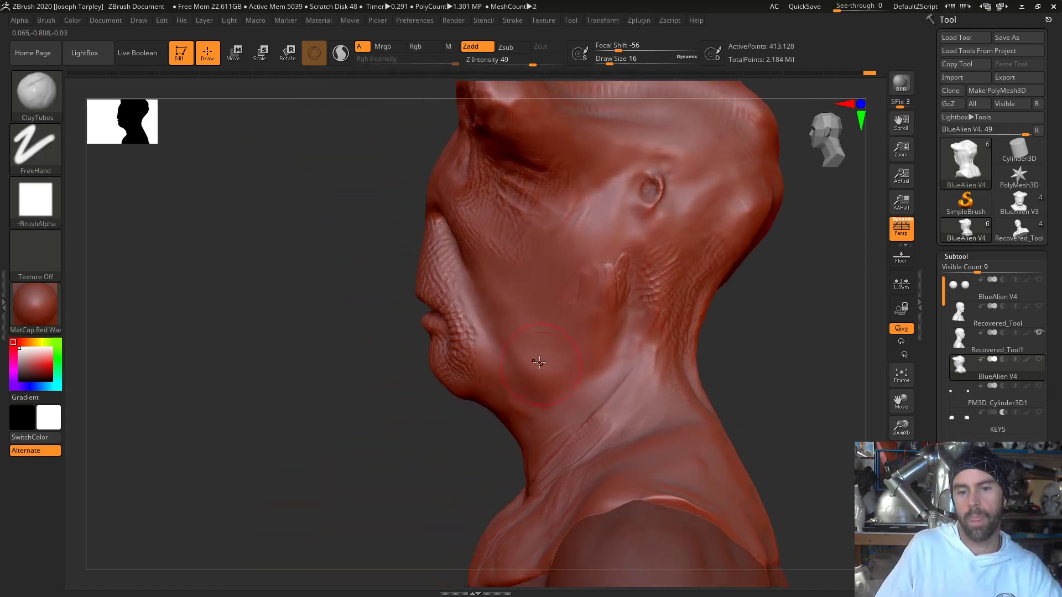
mouse_move(555, 382)
mouse_down()
mouse_move(601, 379)
mouse_move(634, 342)
mouse_move(626, 269)
mouse_move(593, 398)
mouse_up()
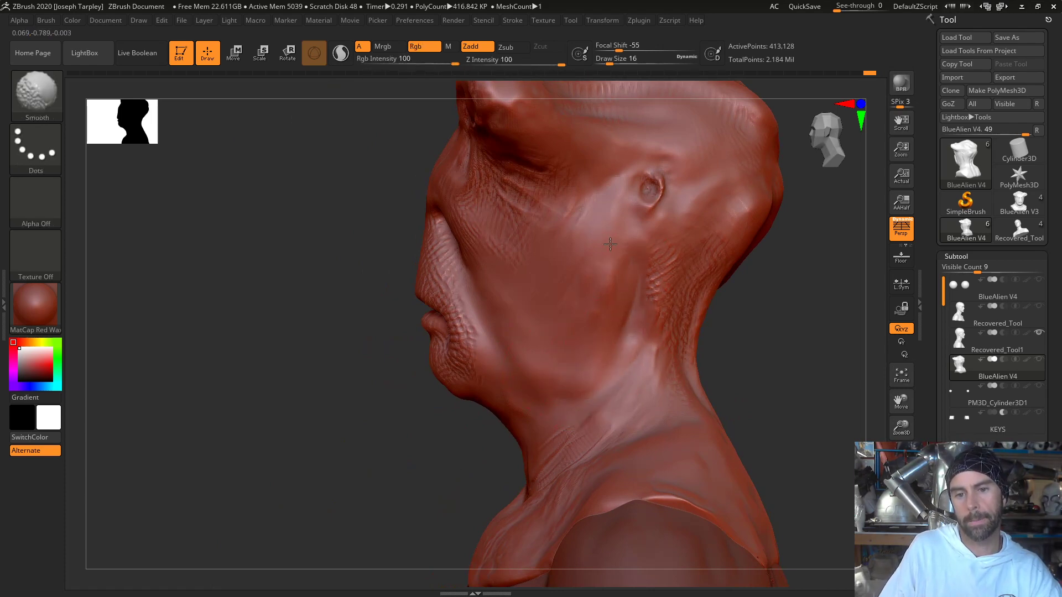
mouse_move(761, 344)
mouse_down()
mouse_move(773, 342)
mouse_move(764, 343)
mouse_up()
mouse_move(535, 400)
mouse_down()
mouse_move(563, 399)
mouse_move(537, 393)
mouse_up()
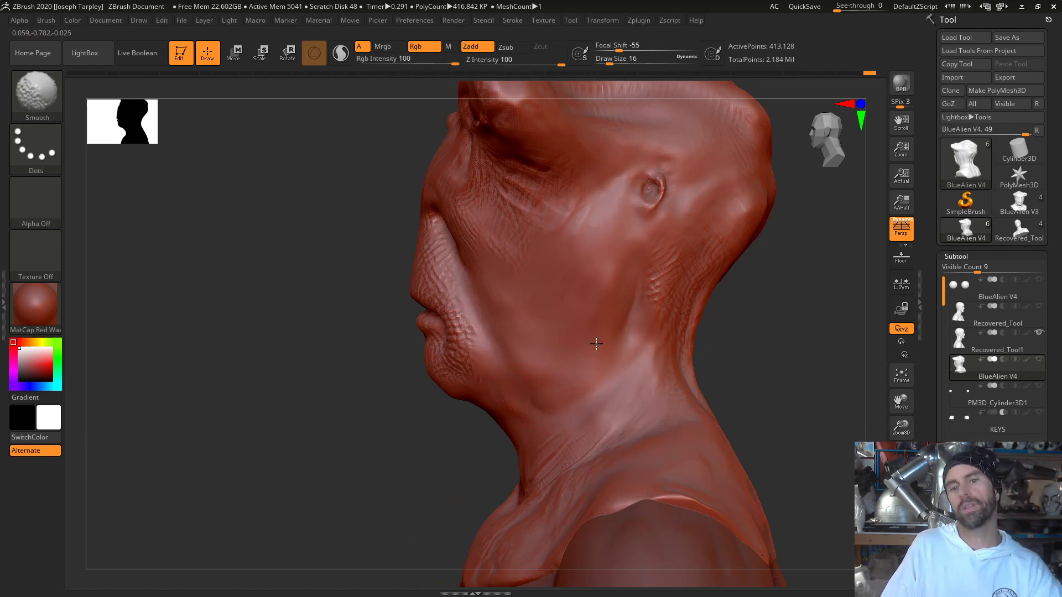
- Carve creases along the brows and beside the ears with the DamStandard brush at Draw Size 6
mouse_move(773, 304)
alt+mouse_down()
mouse_move(648, 362)
mouse_move(742, 345)
mouse_move(772, 353)
mouse_move(765, 359)
alt+mouse_up()
drag(647, 310, 686, 306)
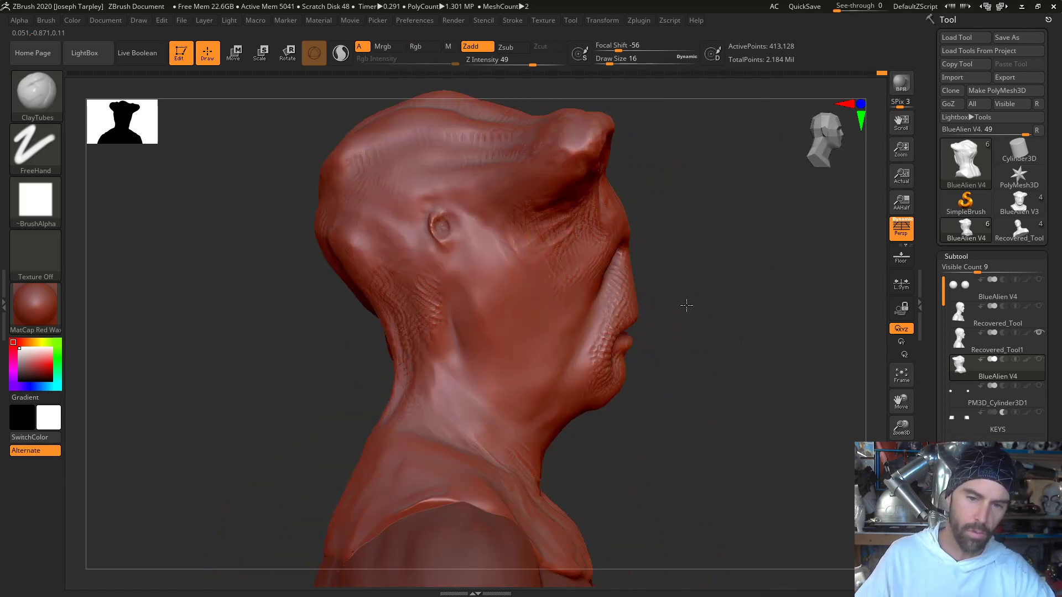
mouse_move(687, 266)
mouse_down()
mouse_move(688, 254)
mouse_move(646, 246)
mouse_up()
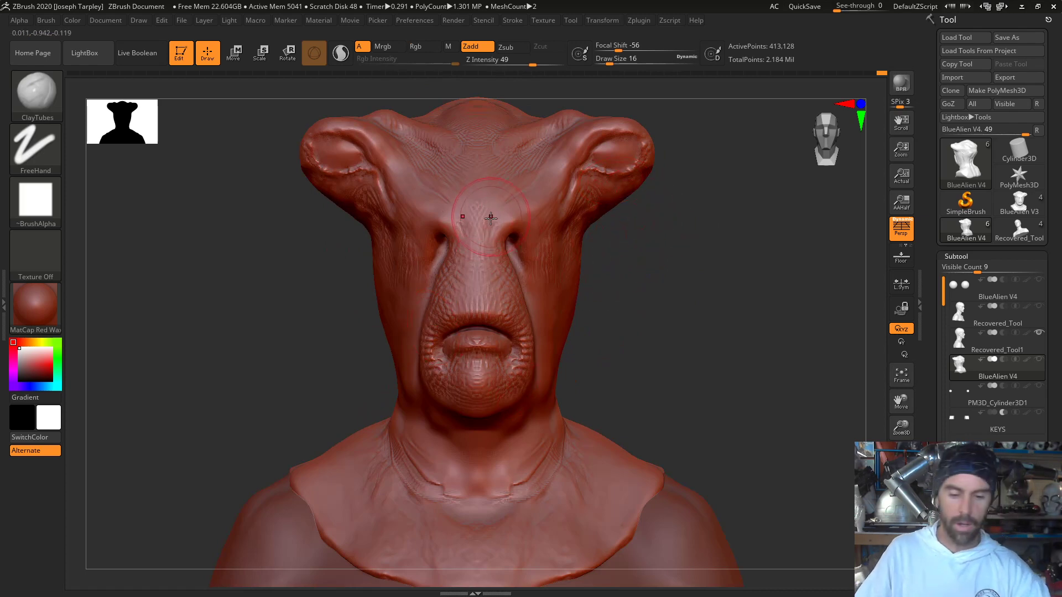
key(b)
key(d)
key(s)
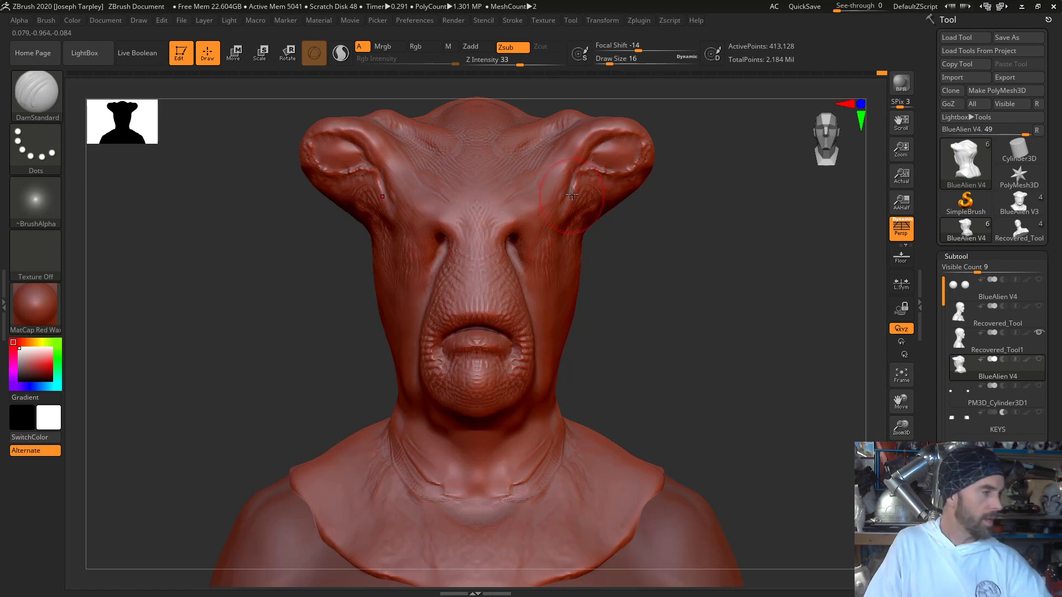
key(space)
drag(598, 183, 590, 184)
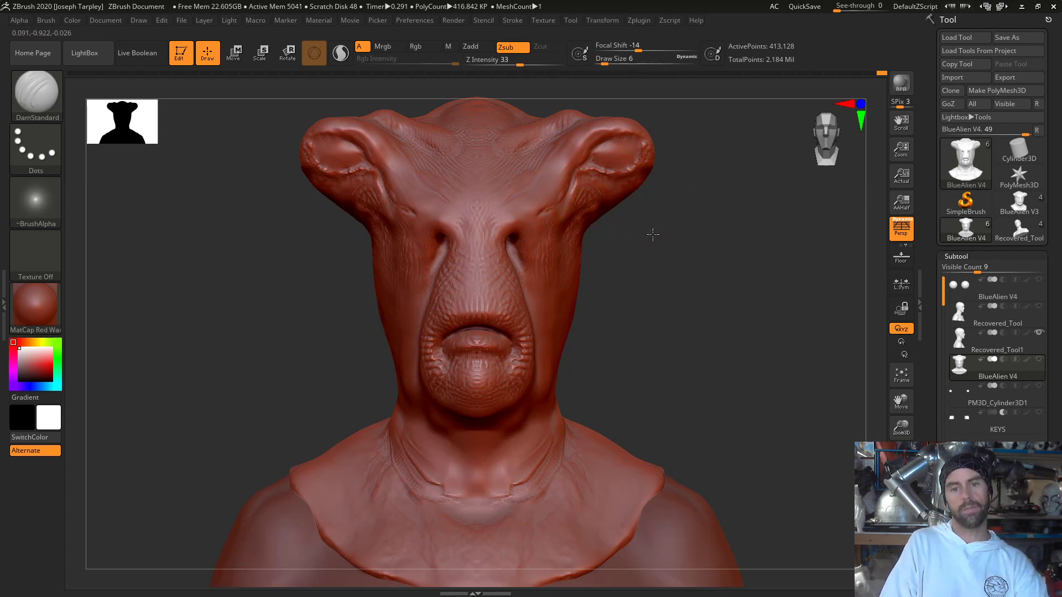
drag(653, 234, 656, 234)
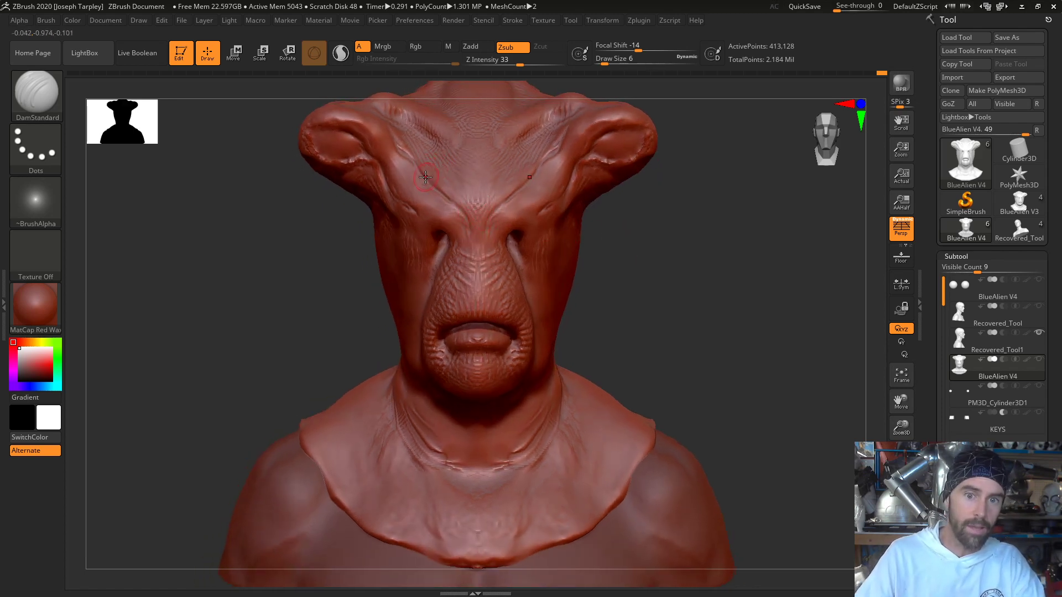
- Undo the last brow cuts, and carve softened DamStandard creases where the brows meet the bridge of the nose
key(ctrl+z)
key(ctrl+z)
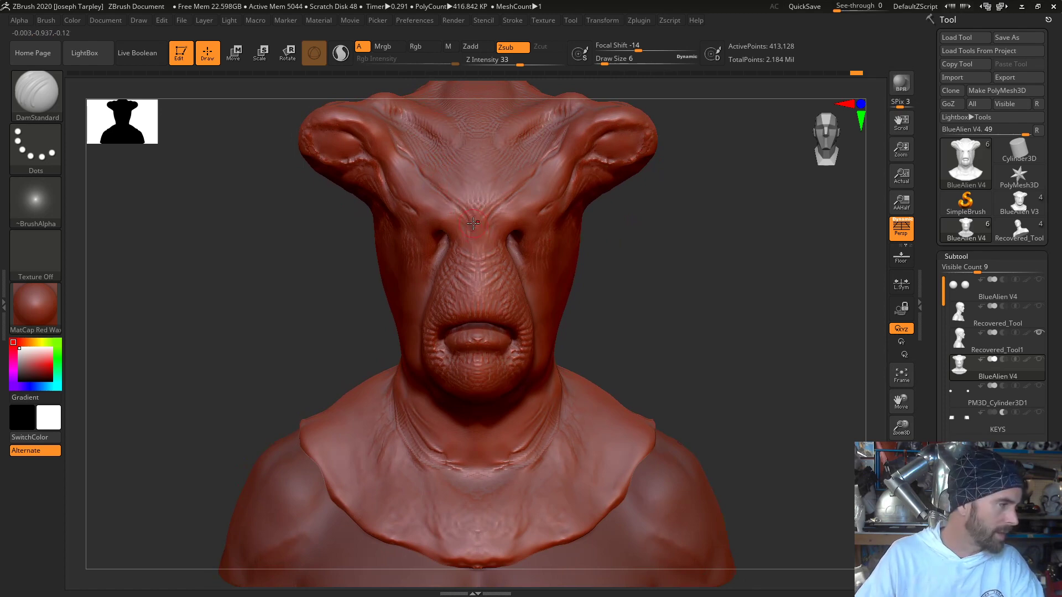
key(shift)
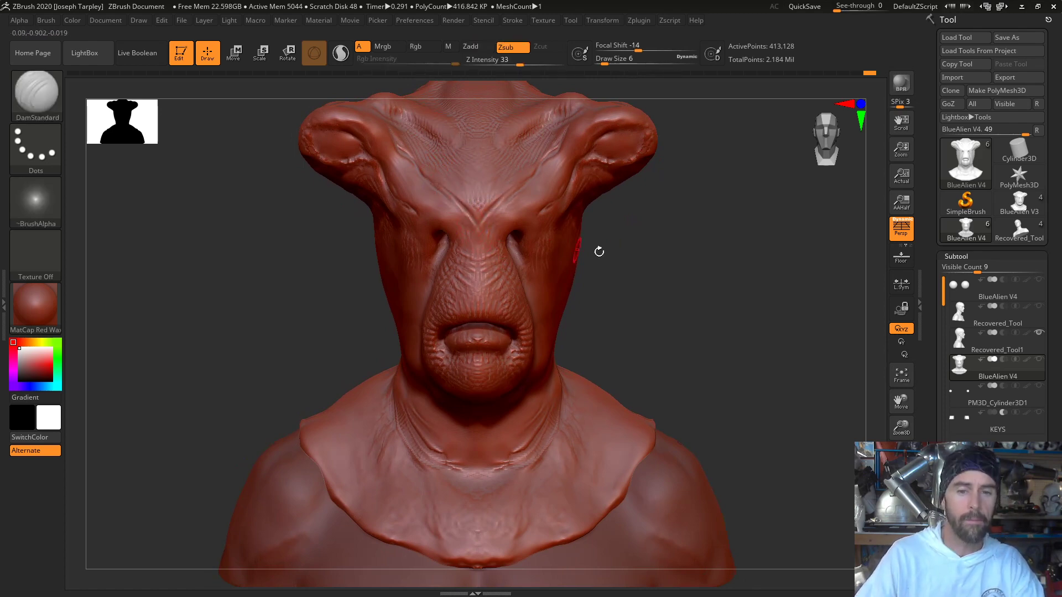
drag(599, 251, 673, 253)
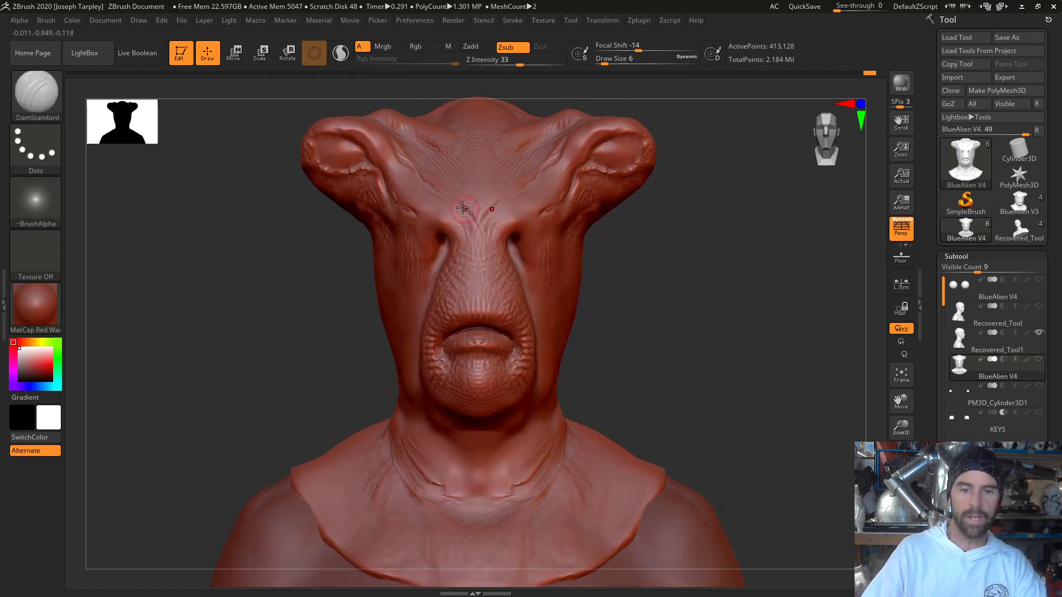
mouse_move(457, 207)
mouse_down()
mouse_move(475, 228)
mouse_move(469, 238)
mouse_up()
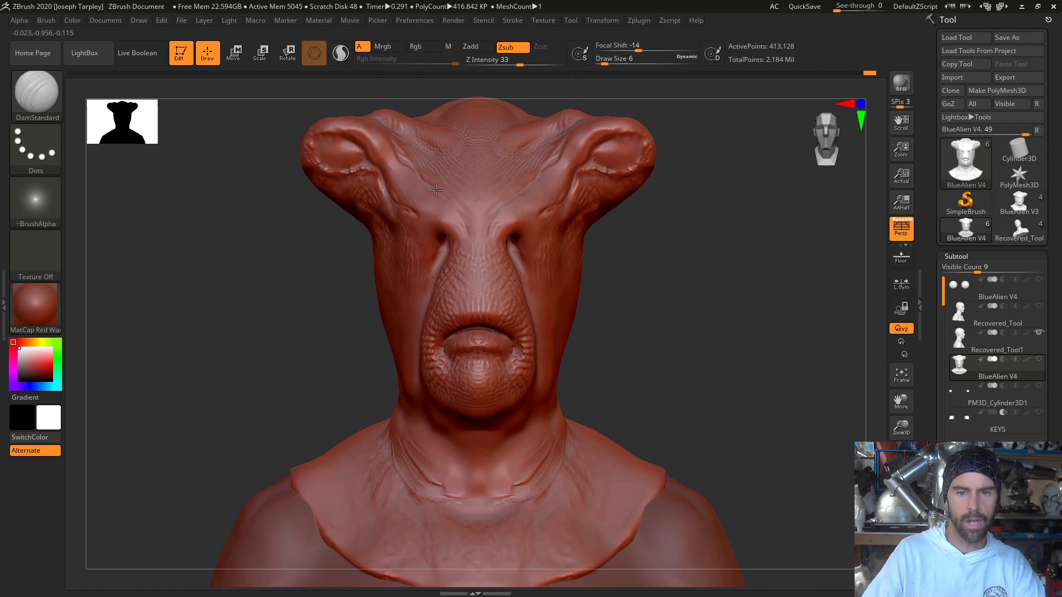
mouse_move(635, 279)
mouse_down()
mouse_move(642, 258)
mouse_move(627, 267)
mouse_up()
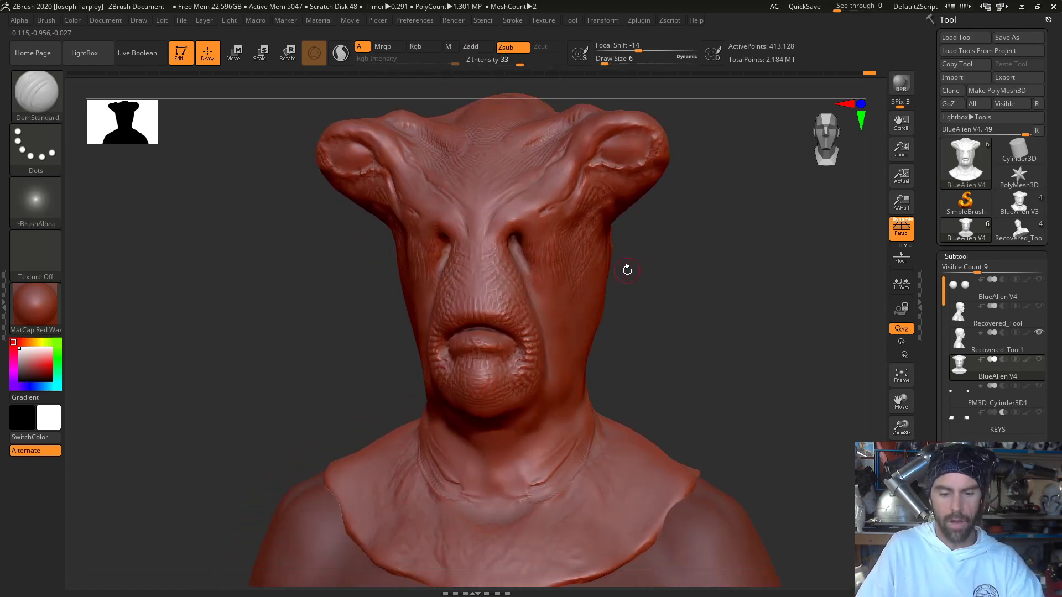
- Nudge the small holes beside the nose bridge outward with the Move Elastic brush at Draw Size 14
key(b)
key(m)
key(e)
key(space)
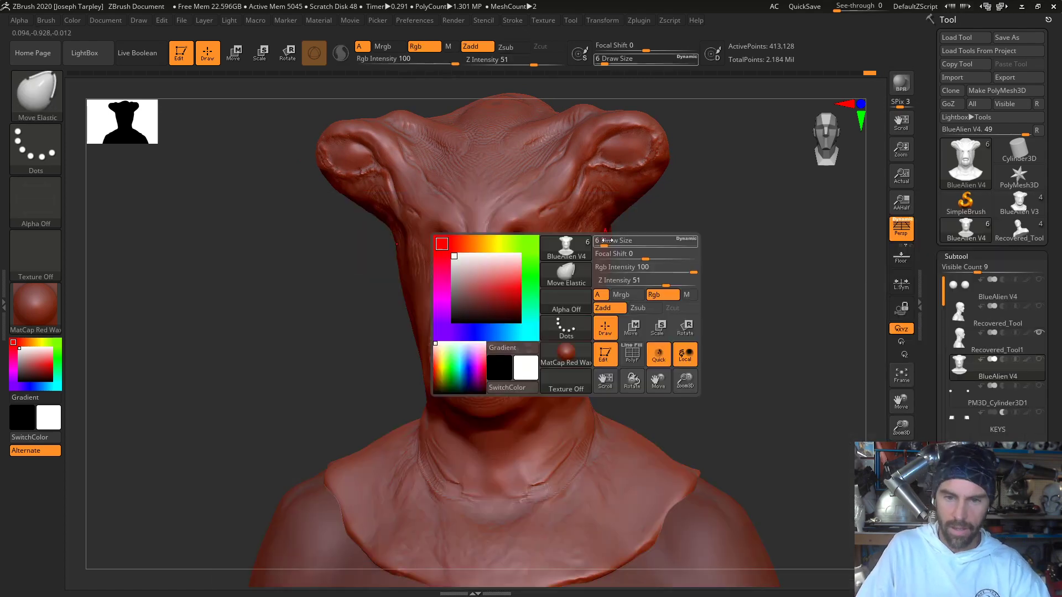
drag(502, 249, 508, 250)
drag(673, 264, 691, 266)
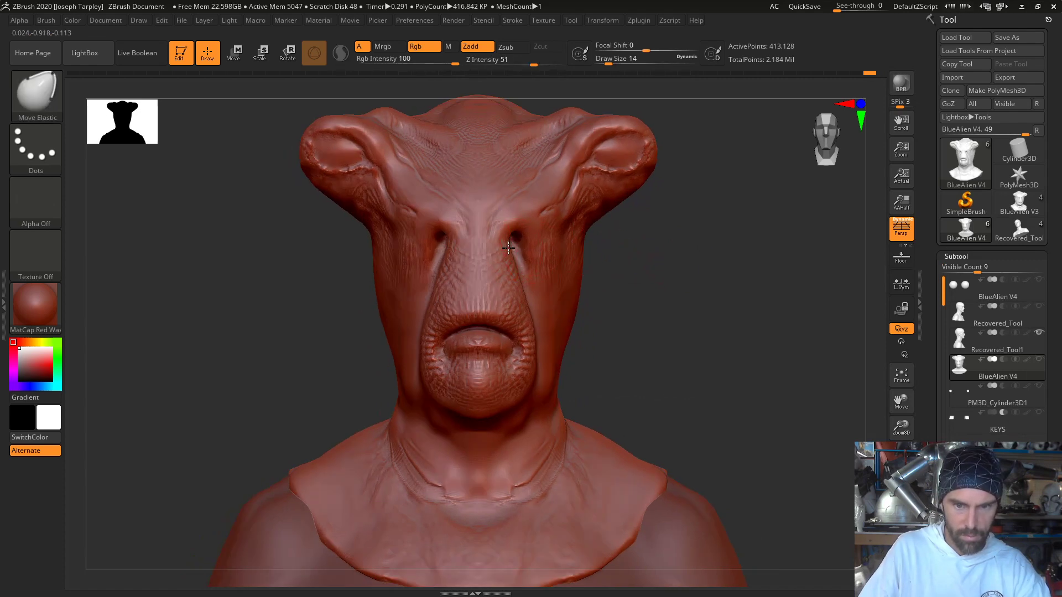
drag(508, 248, 511, 248)
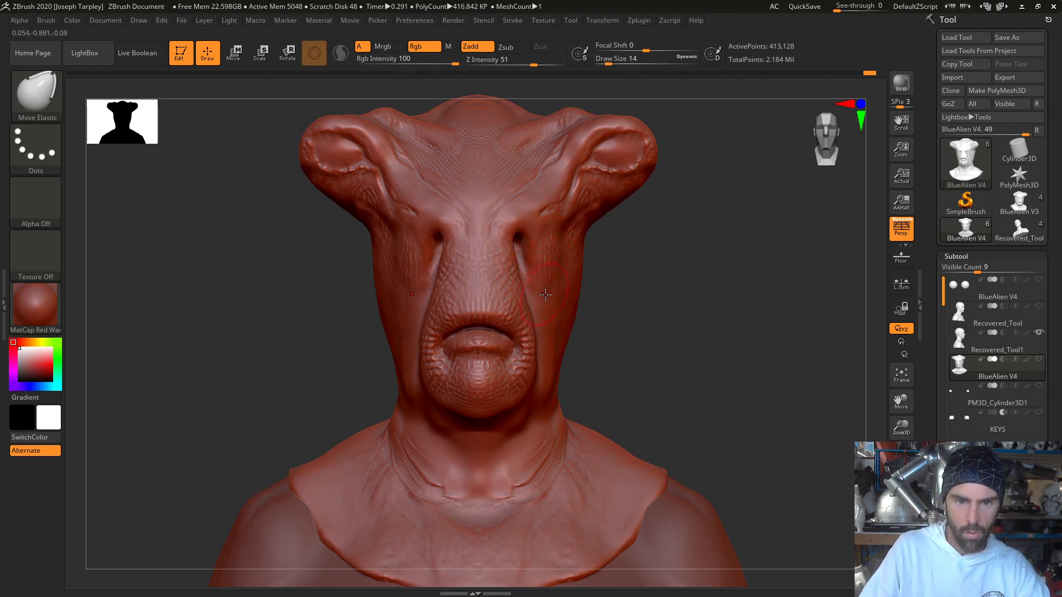
- Reshape the cheek folds beside the muzzle and widen the sides of the chin with Move Elastic at Draw Size 23
drag(763, 310, 609, 320)
key(space)
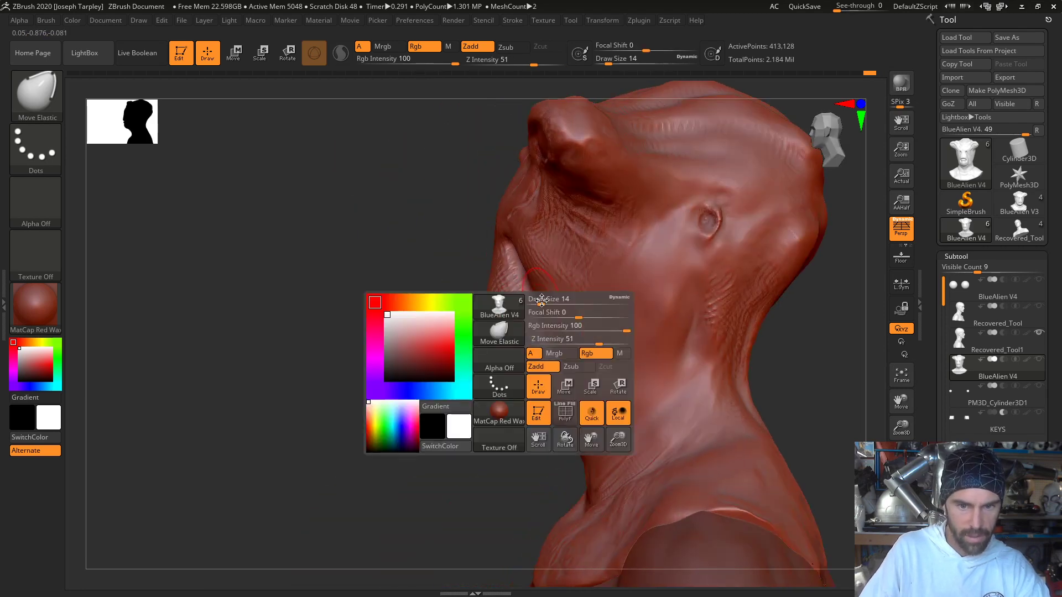
drag(542, 299, 548, 300)
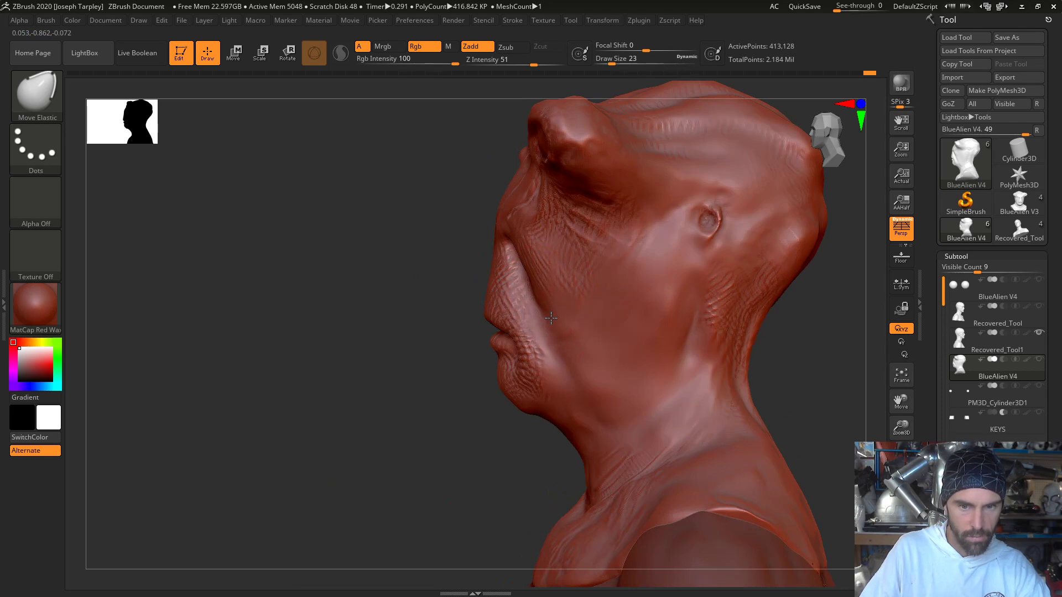
shift+drag(460, 391, 564, 376)
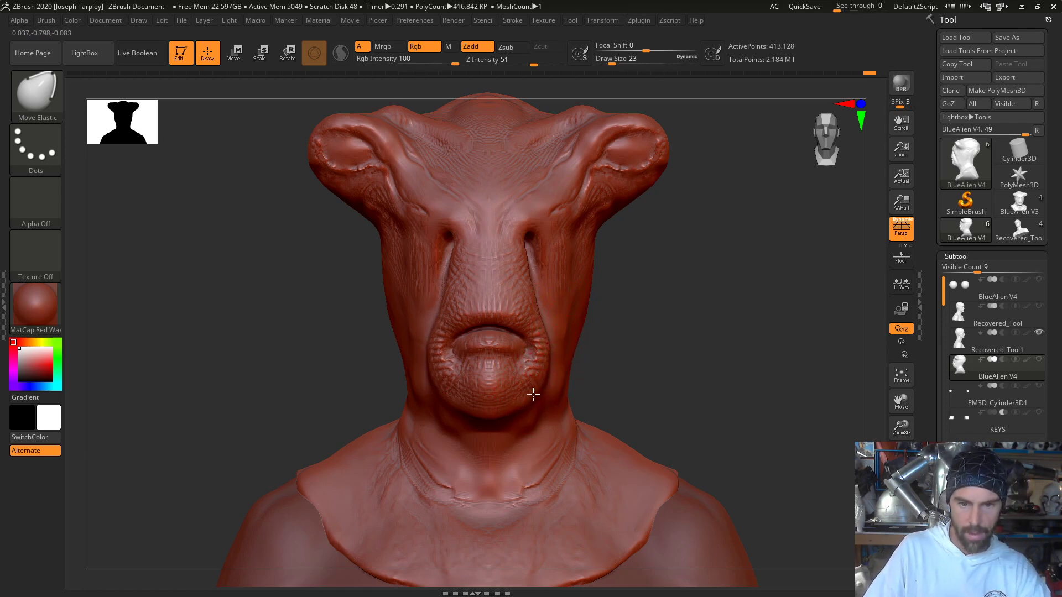
drag(532, 393, 542, 386)
drag(657, 330, 597, 341)
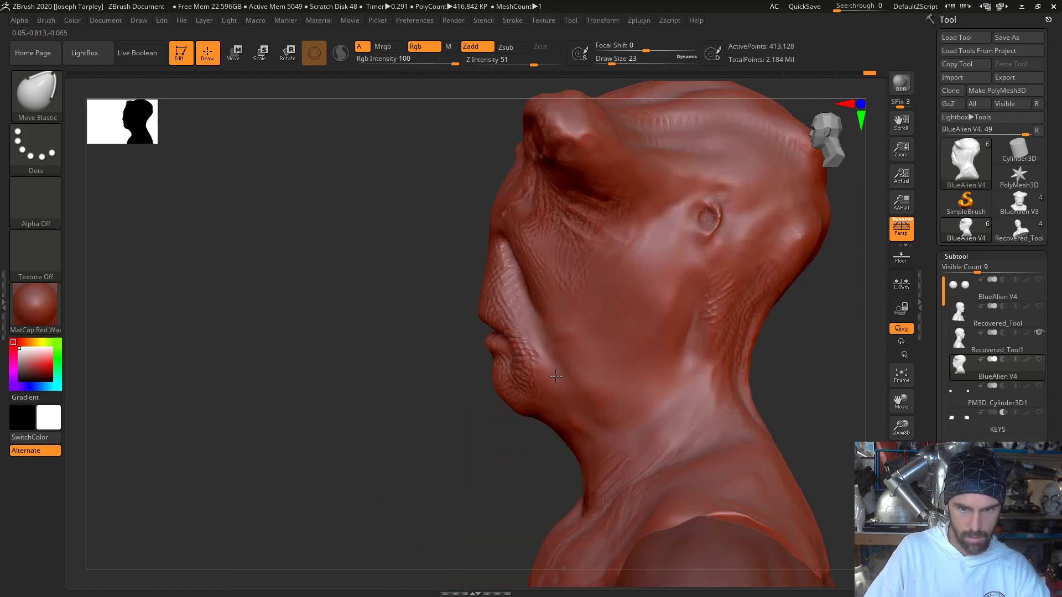
right_drag(555, 377, 503, 427)
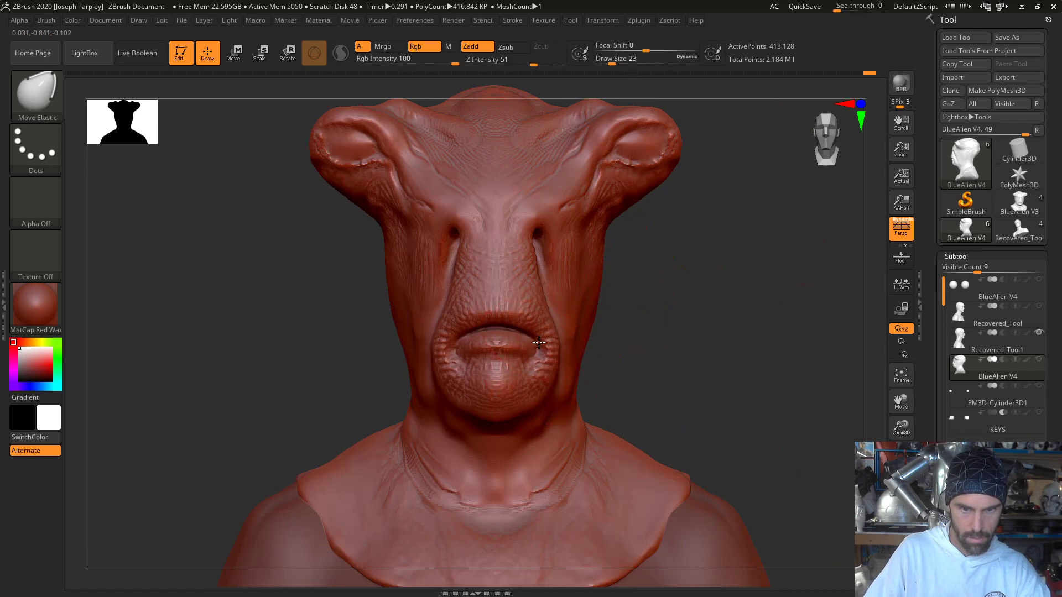
- Try to raise the corners of the mouth with Move Elastic
mouse_move(537, 343)
right_down()
mouse_move(652, 315)
mouse_move(525, 350)
mouse_move(648, 315)
right_up()
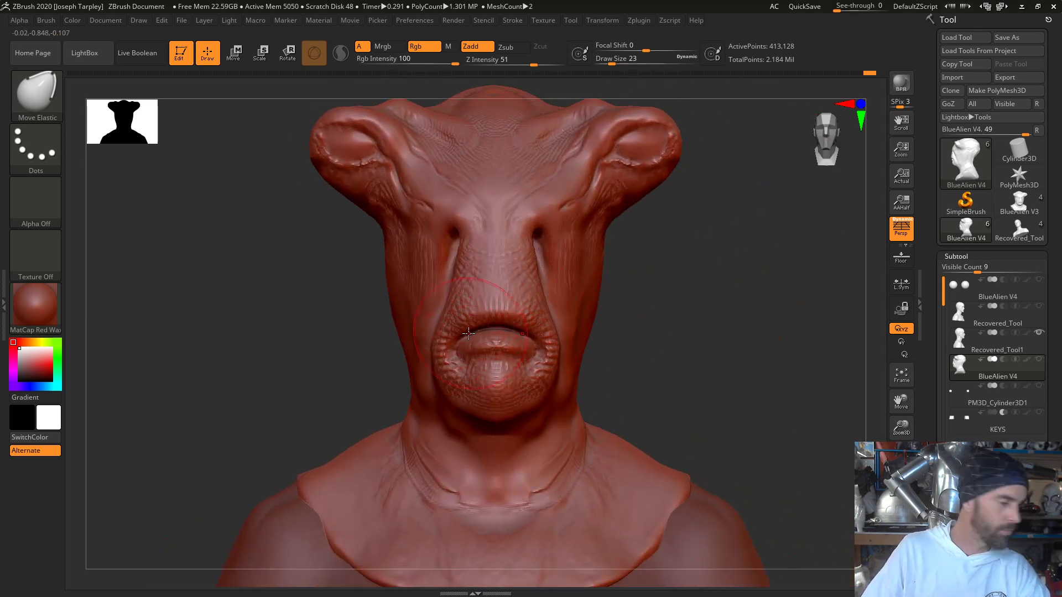
drag(461, 338, 454, 333)
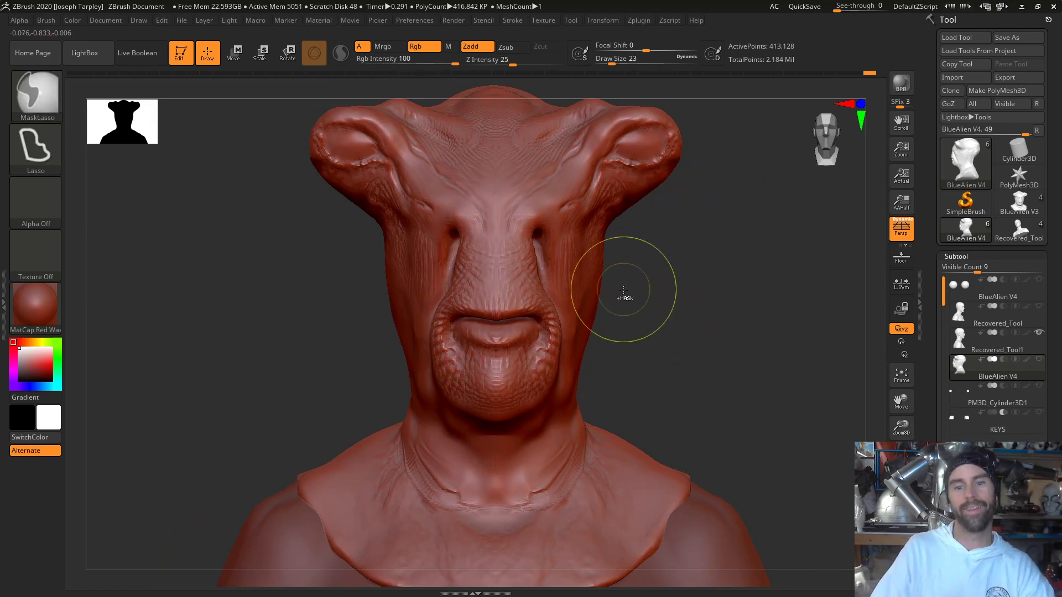
mouse_move(683, 287)
mouse_down()
mouse_move(711, 297)
mouse_move(642, 313)
mouse_up()
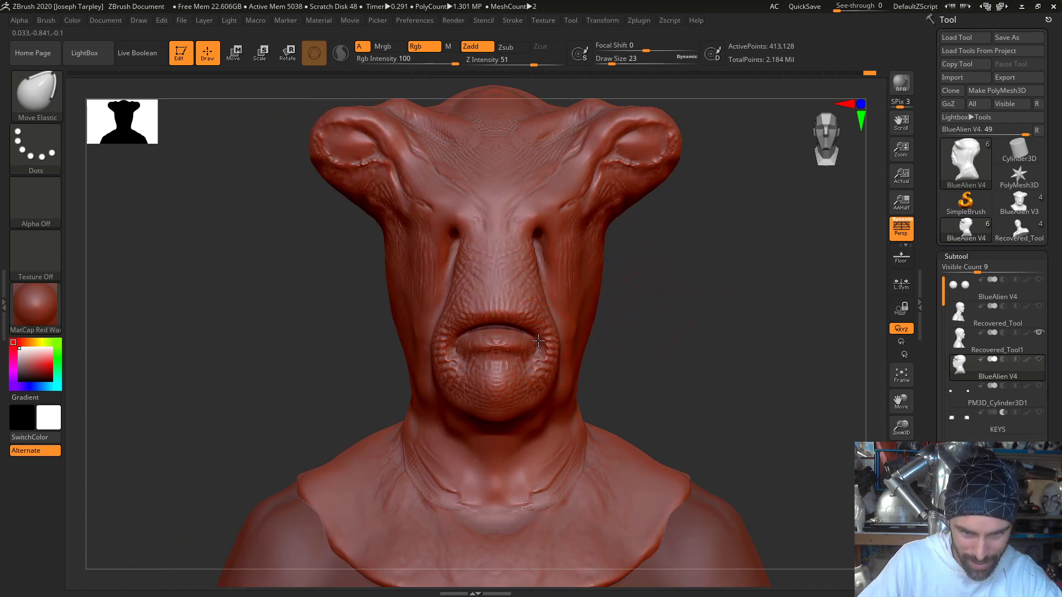
- Pull the mouth corners slightly inward with Move Elastic, and adjust the muzzle's side profile at Draw Size 37
drag(538, 339, 530, 338)
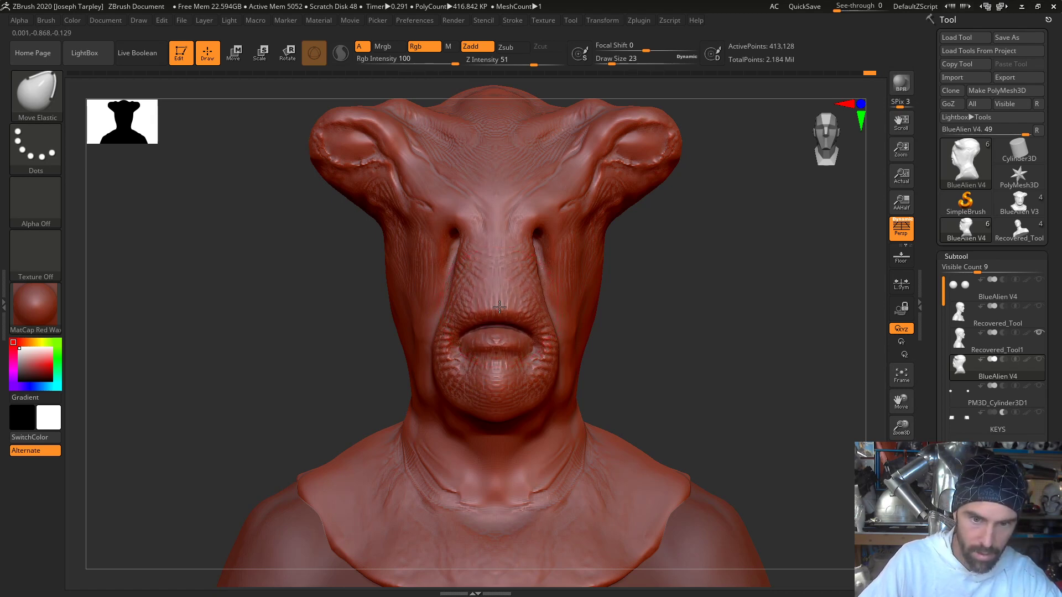
mouse_move(614, 298)
mouse_down()
mouse_move(692, 294)
mouse_move(665, 289)
mouse_up()
alt+drag(518, 300, 664, 310)
key(space)
drag(476, 395, 460, 418)
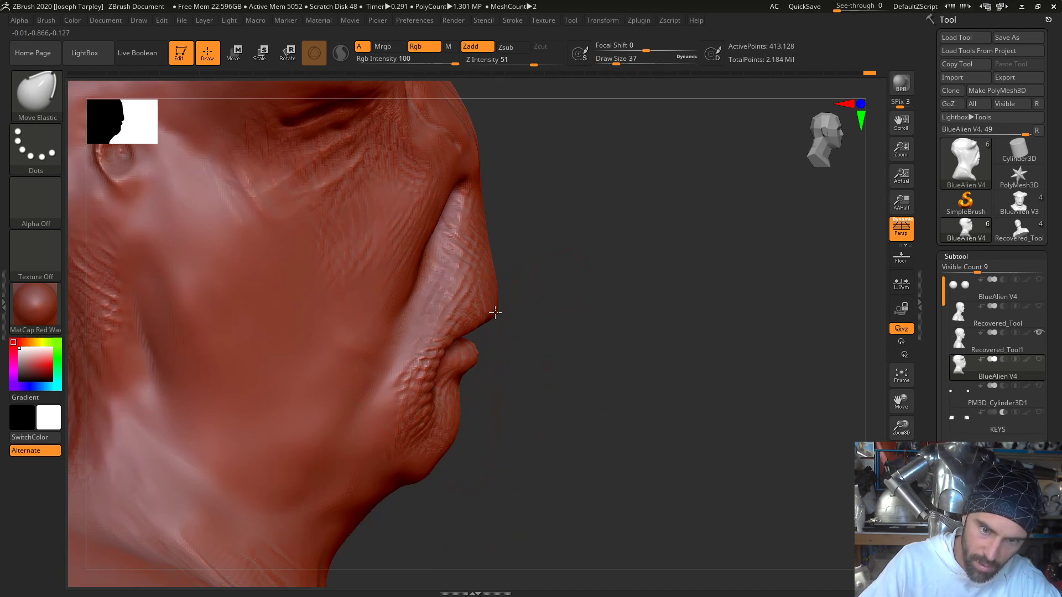
mouse_move(552, 285)
mouse_down()
mouse_move(561, 305)
mouse_move(691, 290)
mouse_up()
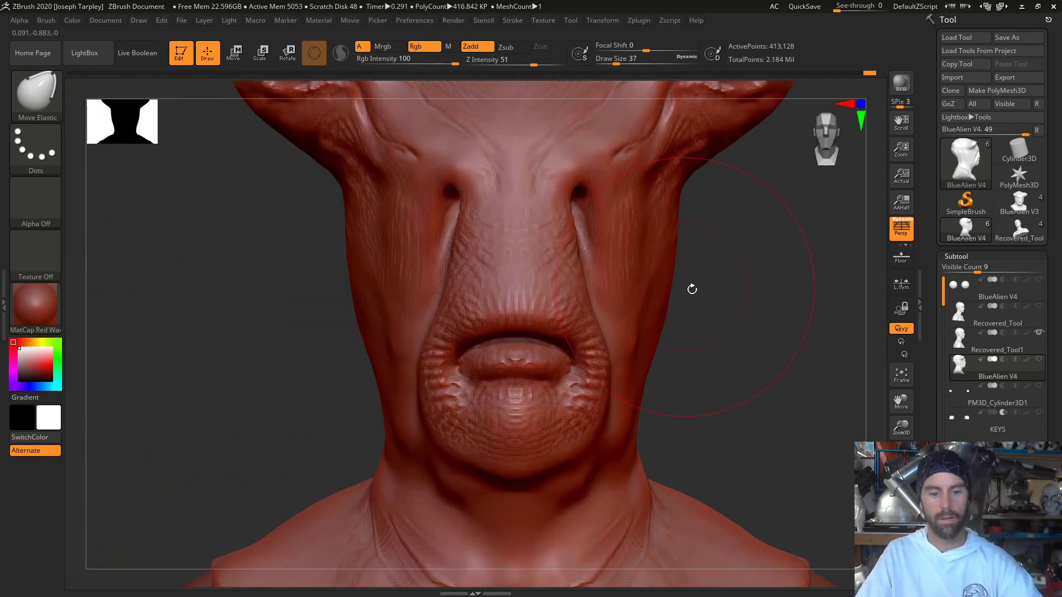
- Adjust the side profile of the chin and lower lip with the Move Elastic brush at Draw Size 37
key(f)
drag(759, 297, 654, 326)
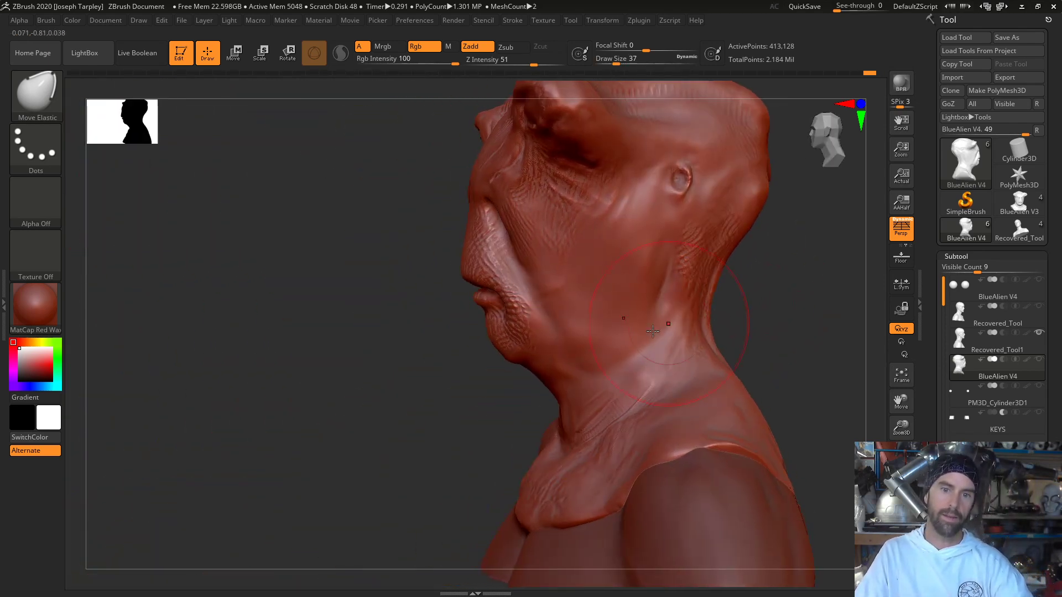
mouse_move(338, 324)
alt+mouse_down()
mouse_move(308, 348)
mouse_move(308, 339)
alt+mouse_up()
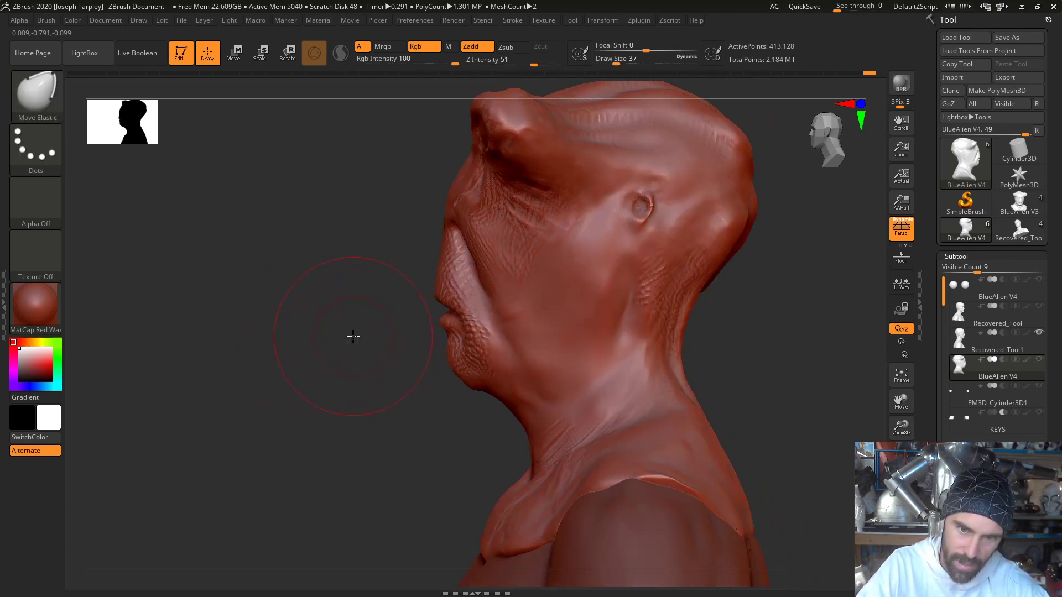
ctrl+right_drag(352, 337, 342, 381)
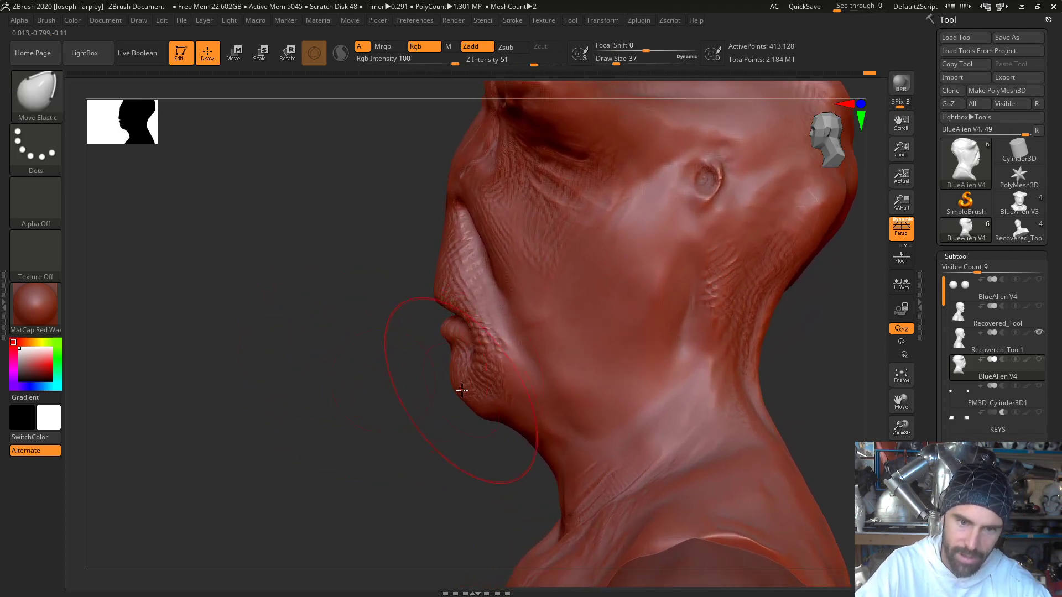
mouse_move(448, 386)
mouse_down()
mouse_move(471, 385)
mouse_move(455, 385)
mouse_move(486, 403)
mouse_move(465, 386)
mouse_move(427, 398)
mouse_move(492, 400)
mouse_move(405, 405)
mouse_up()
- Refine the side profile of the lips and front of the muzzle with Move Elastic at Draw Sizes 18 and 33
key(space)
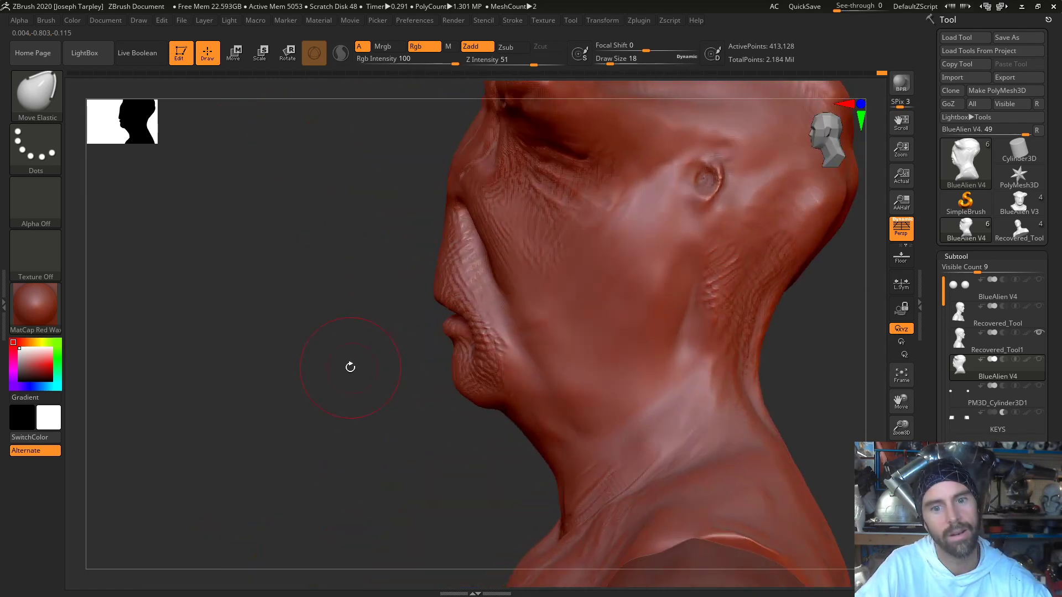
mouse_move(350, 365)
shift+mouse_down()
mouse_move(387, 367)
mouse_move(351, 367)
shift+mouse_up()
key(space)
drag(364, 315, 369, 314)
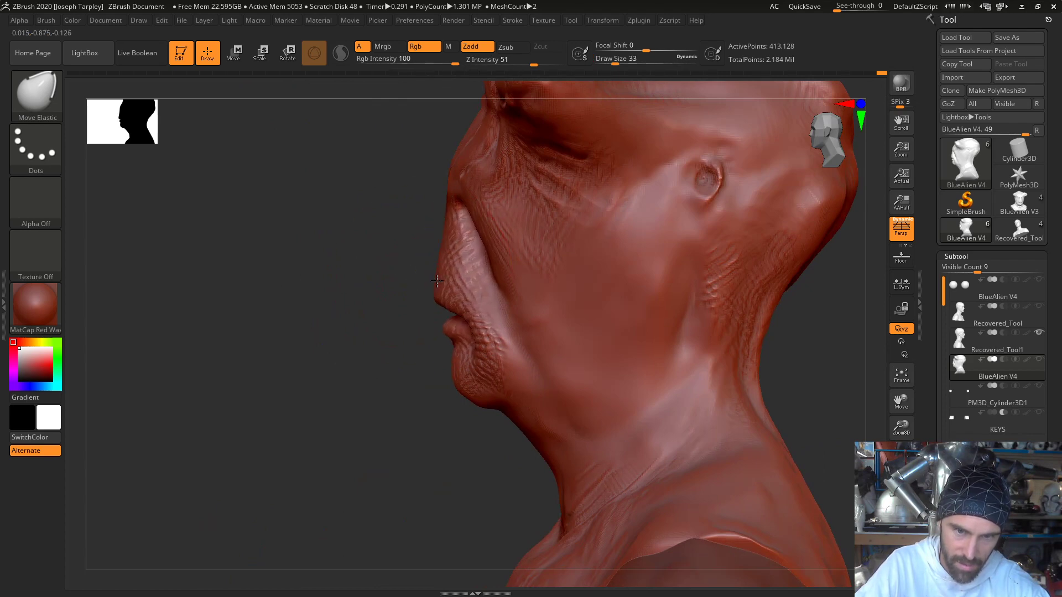
- Adjust the sides of the muzzle beside the nose with Move Elastic at Draw Size 22
drag(408, 324, 536, 326)
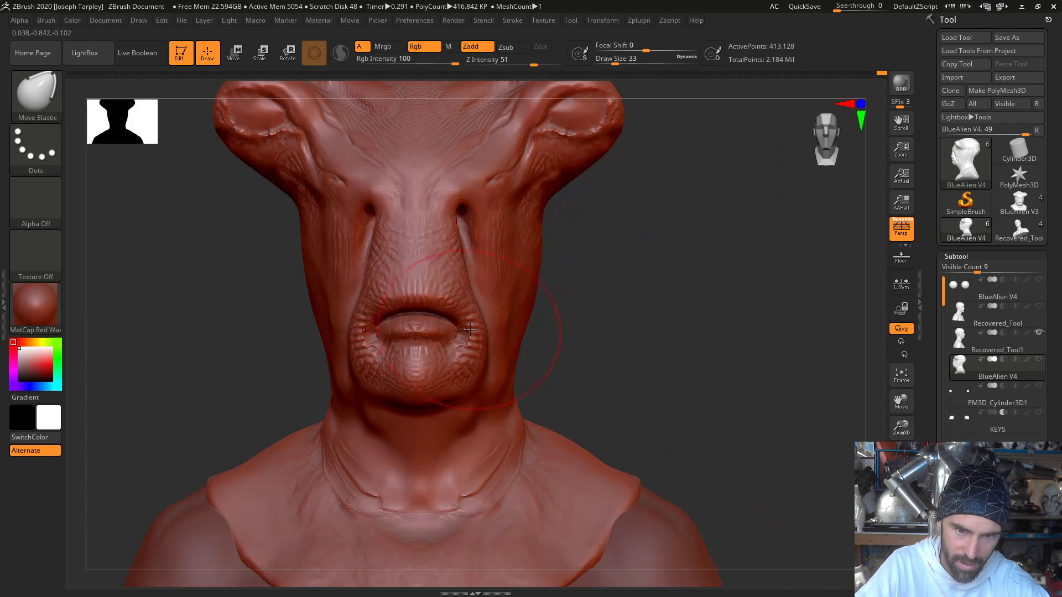
key(space)
click(464, 291)
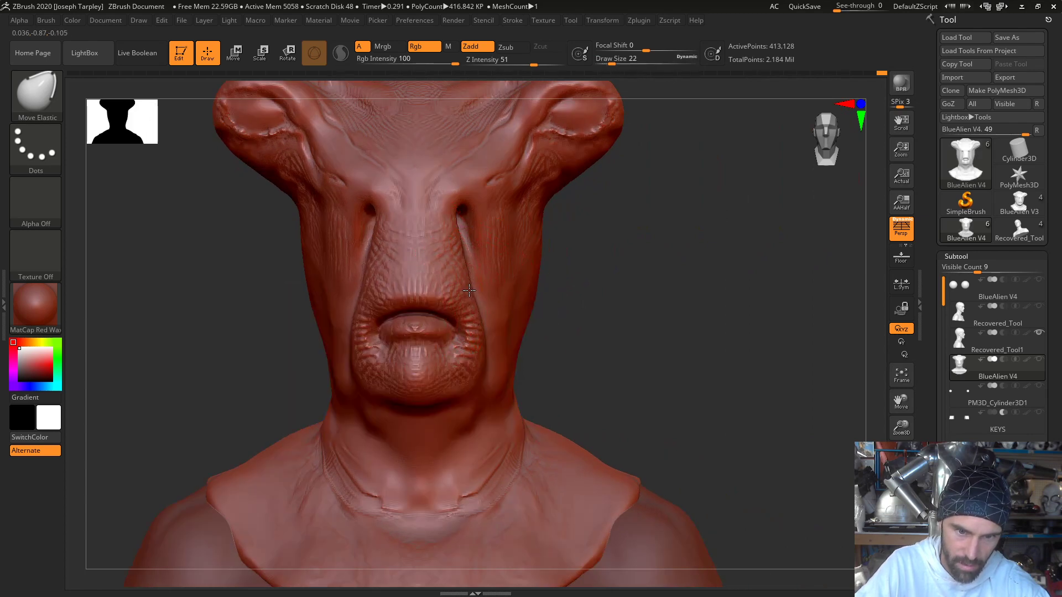
drag(614, 294, 585, 287)
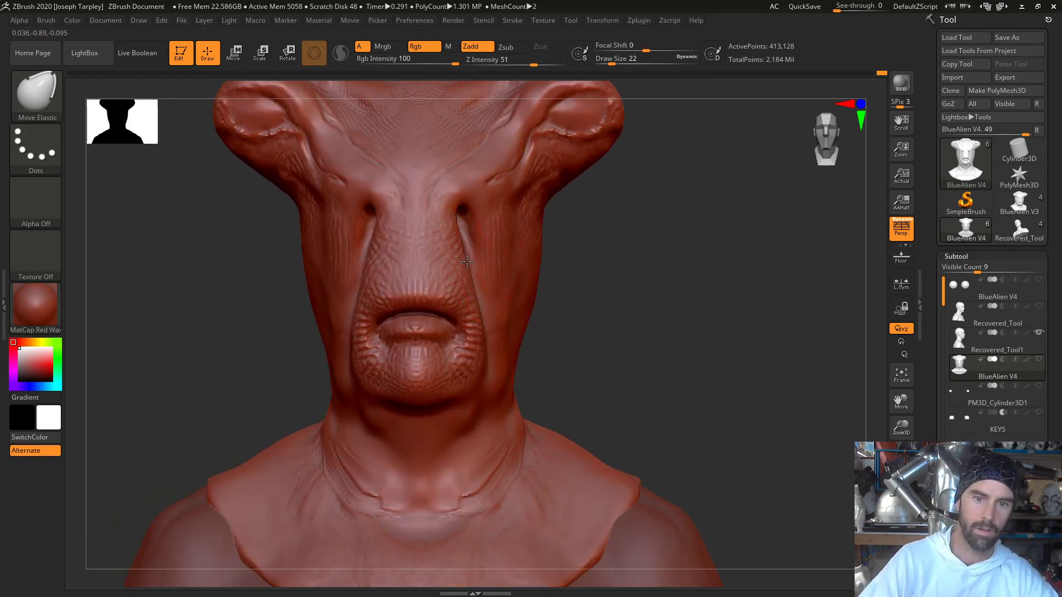
- Reshape the ridge of the nose and muzzle from below with Move Elastic at Draw Size 22, reducing it to 12
drag(556, 263, 421, 237)
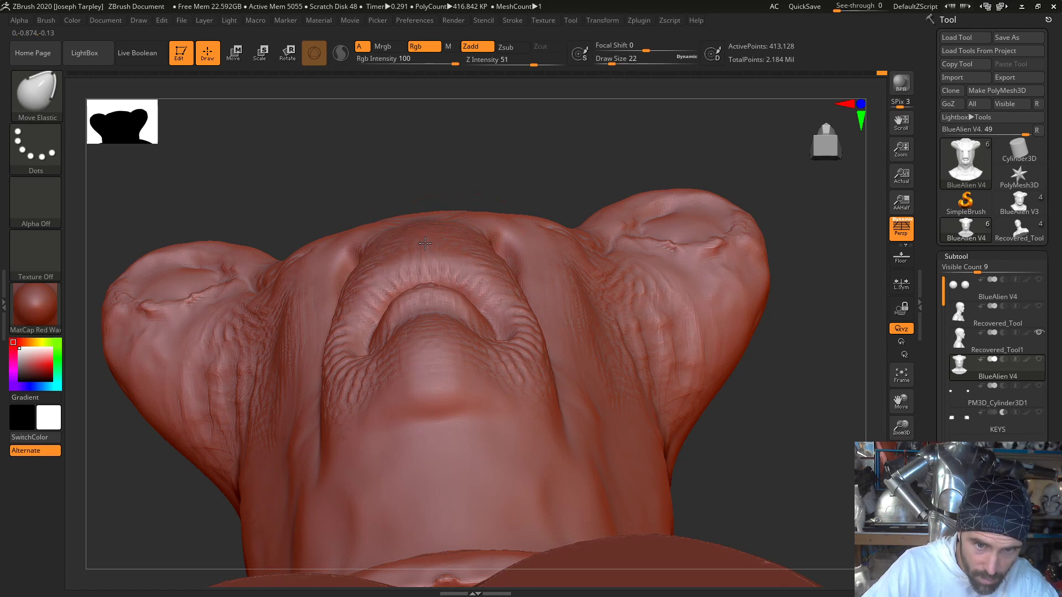
drag(421, 222, 423, 220)
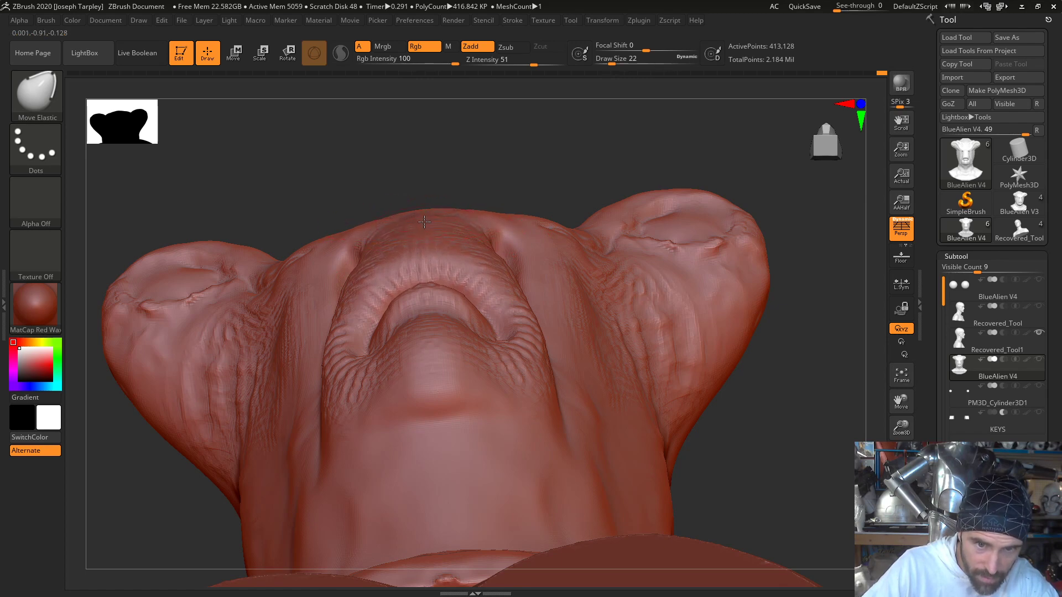
drag(422, 151, 416, 200)
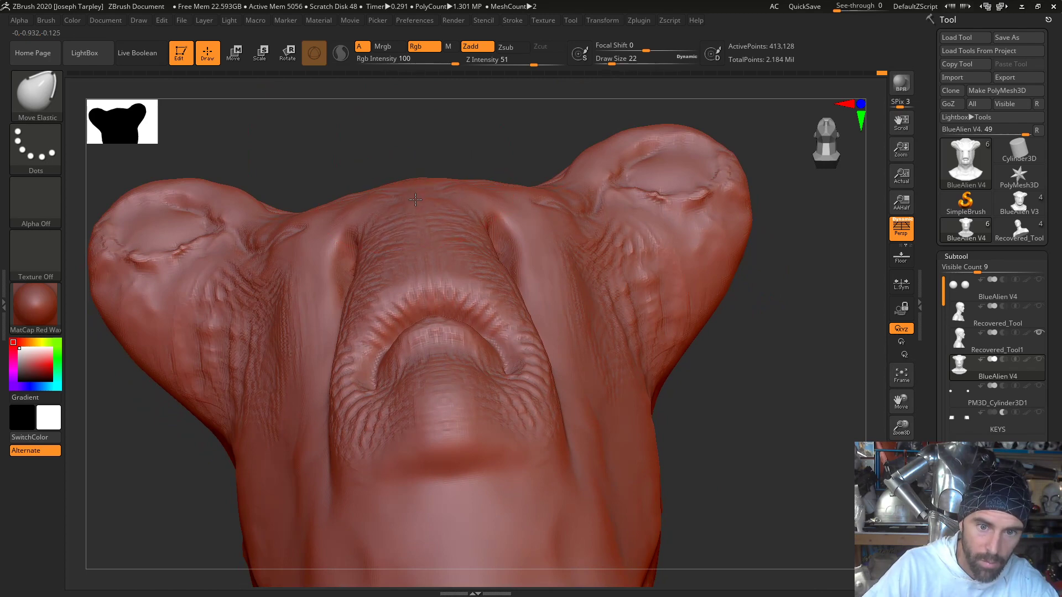
key(space)
drag(425, 198, 416, 196)
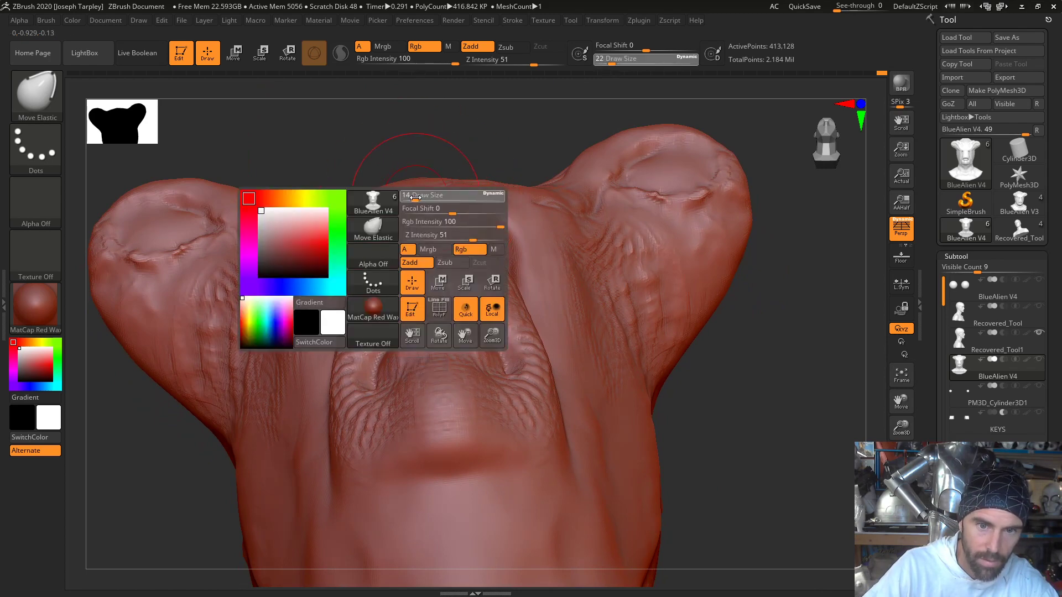
drag(408, 136, 445, 145)
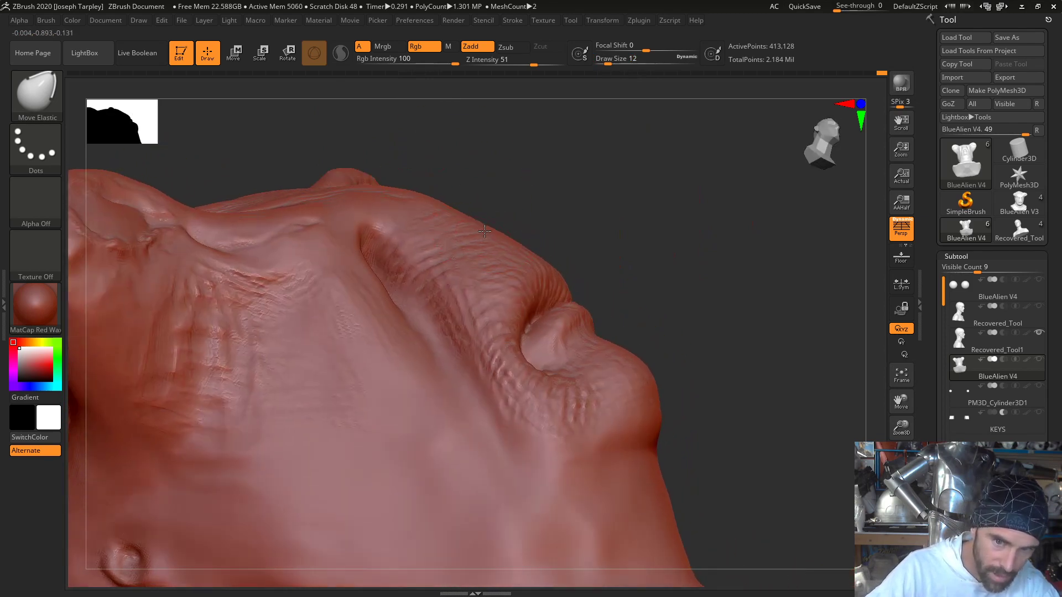
mouse_move(553, 207)
mouse_down()
mouse_move(579, 201)
mouse_move(562, 213)
mouse_up()
- Adjust the nose bridge profile below the brow with Move Elastic at Draw Sizes 51 and 33, and reduce the brush to 16
key(f)
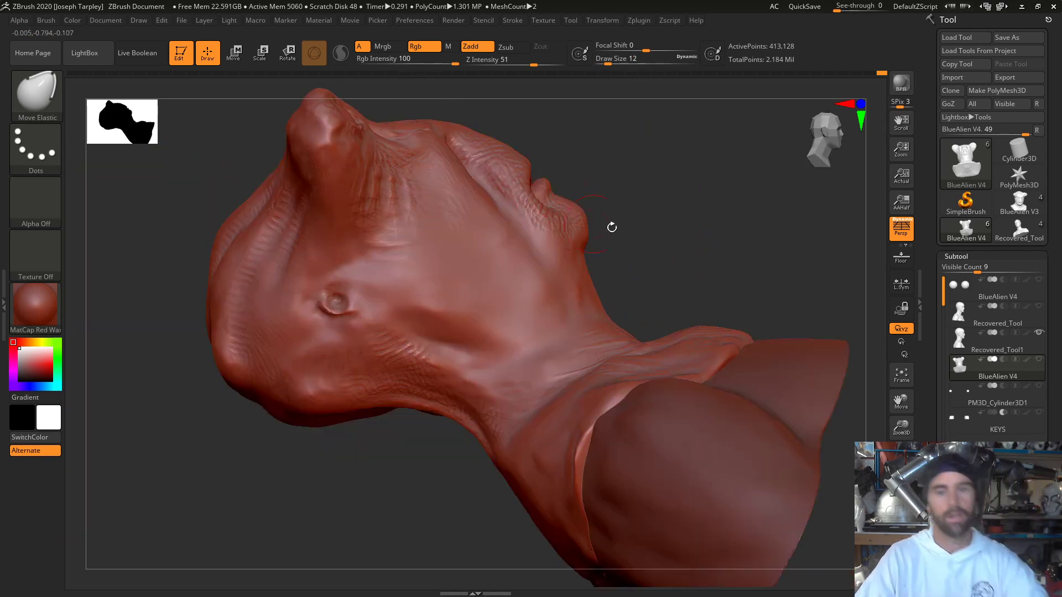
mouse_move(691, 240)
mouse_down()
mouse_move(730, 264)
mouse_move(671, 315)
mouse_move(652, 356)
mouse_move(728, 317)
mouse_move(786, 308)
mouse_move(754, 261)
mouse_move(628, 349)
mouse_move(630, 327)
mouse_up()
key(space)
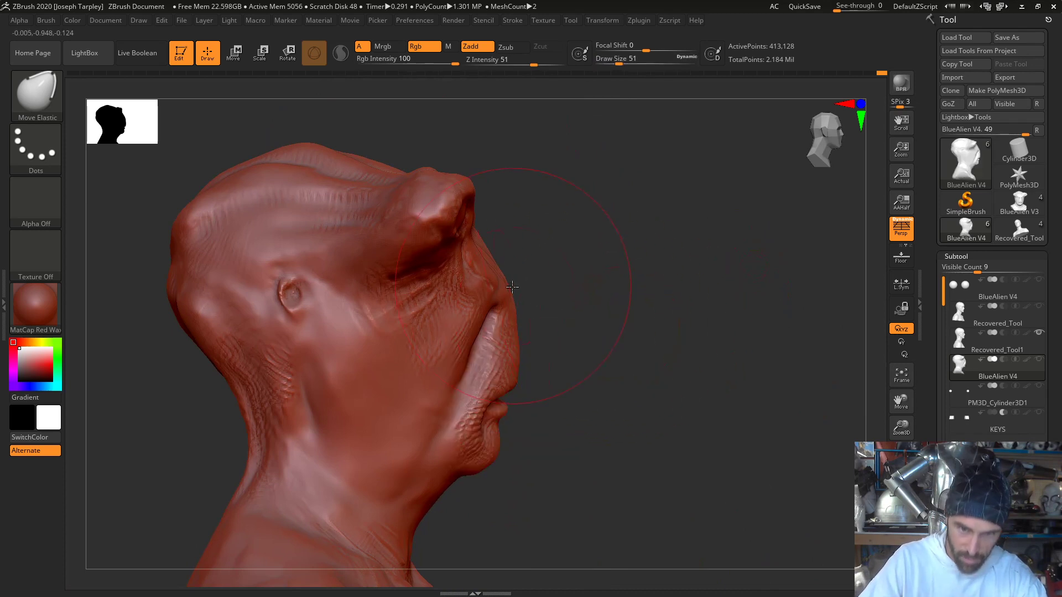
mouse_move(507, 290)
mouse_down()
mouse_move(498, 284)
mouse_move(509, 275)
mouse_up()
key(space)
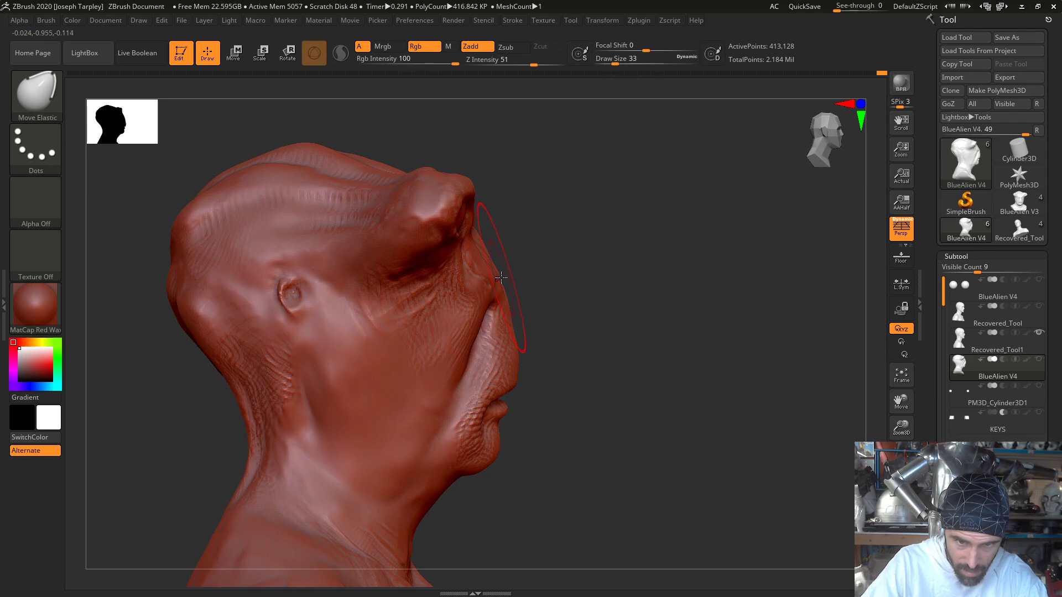
mouse_move(620, 254)
mouse_down()
mouse_move(586, 243)
mouse_move(553, 211)
mouse_move(553, 155)
mouse_move(555, 235)
mouse_move(557, 194)
mouse_move(562, 225)
mouse_move(549, 239)
mouse_move(592, 132)
mouse_move(642, 137)
mouse_move(665, 164)
mouse_move(644, 276)
mouse_up()
key(space)
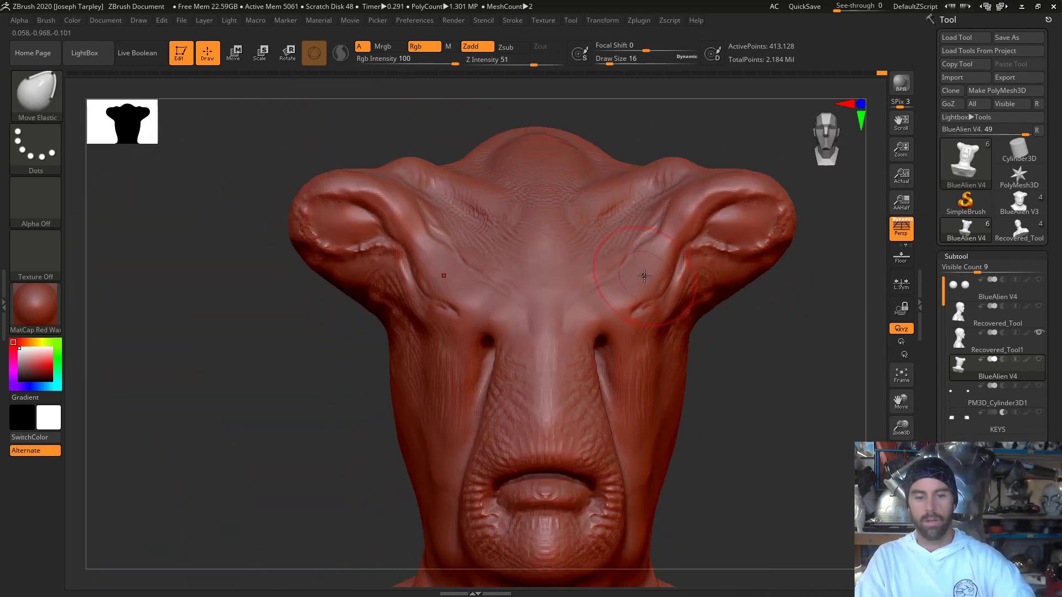
- Remesh the mask with DynaMesh to even out the stretched surface
drag(754, 391, 769, 356)
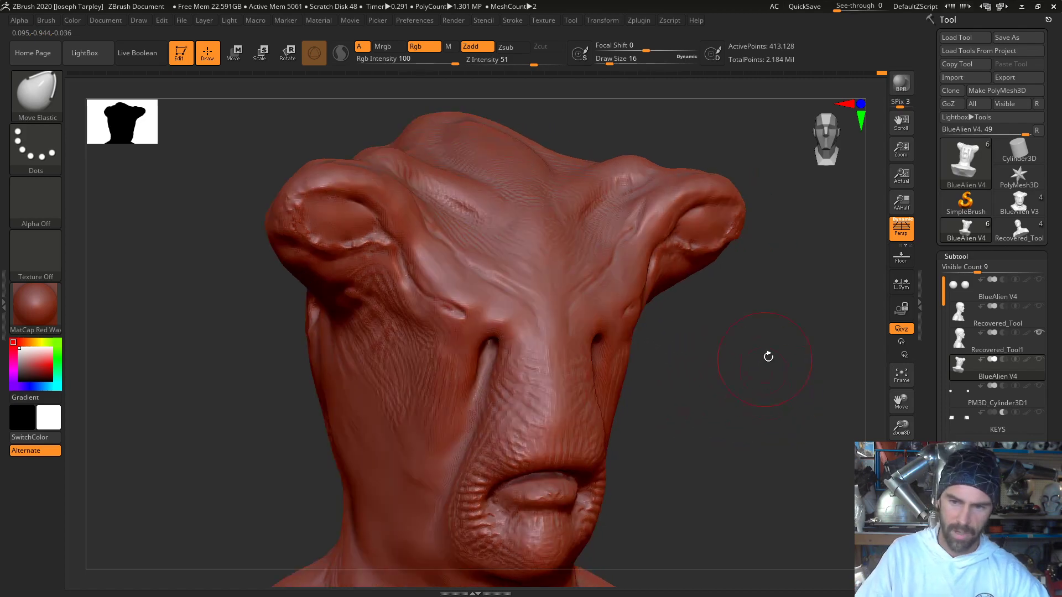
ctrl+drag(770, 415, 796, 288)
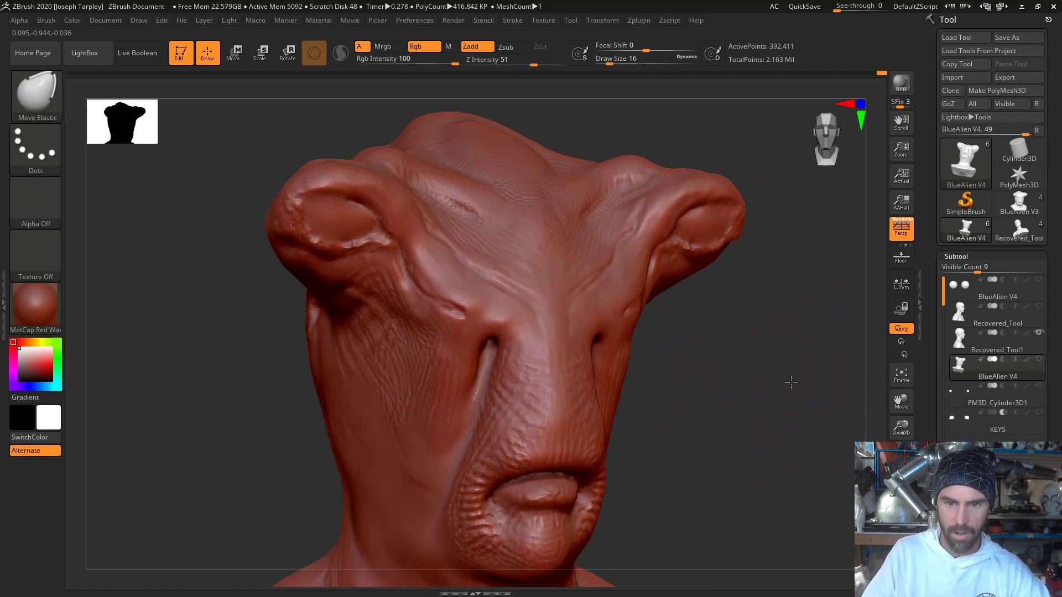
drag(791, 383, 796, 352)
- Raise the DynaMesh resolution to 3512 and remesh the mask
drag(930, 511, 930, 261)
click(969, 360)
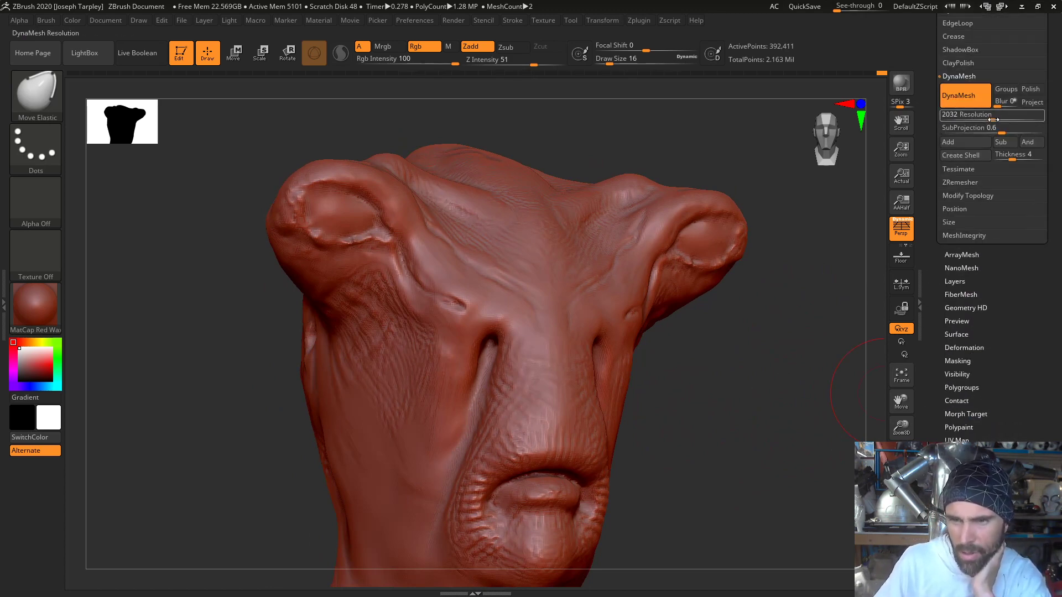
drag(976, 119, 1002, 119)
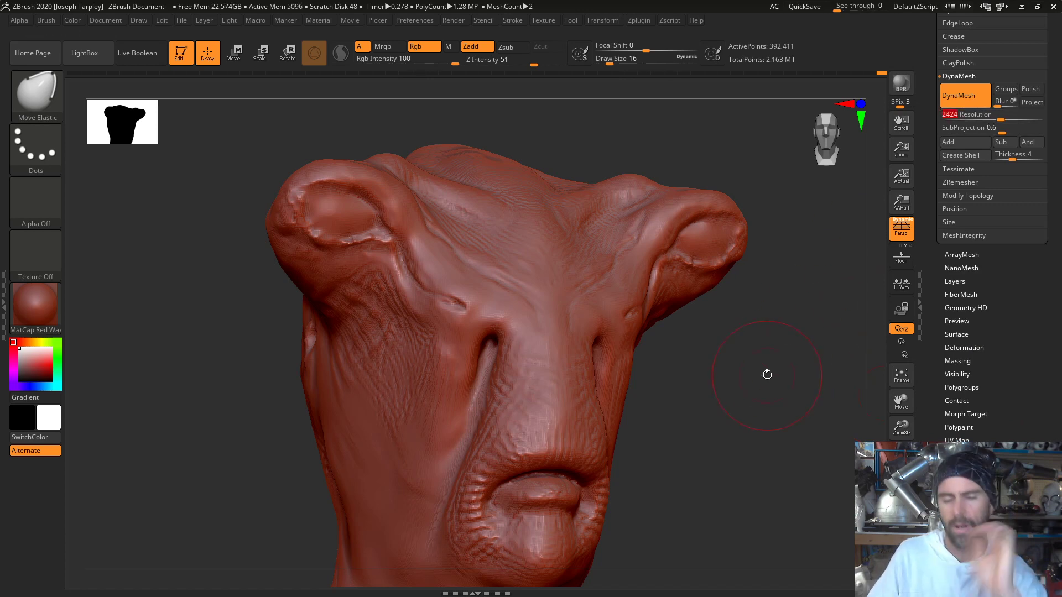
mouse_move(766, 372)
mouse_down()
mouse_move(775, 351)
mouse_move(777, 432)
mouse_up()
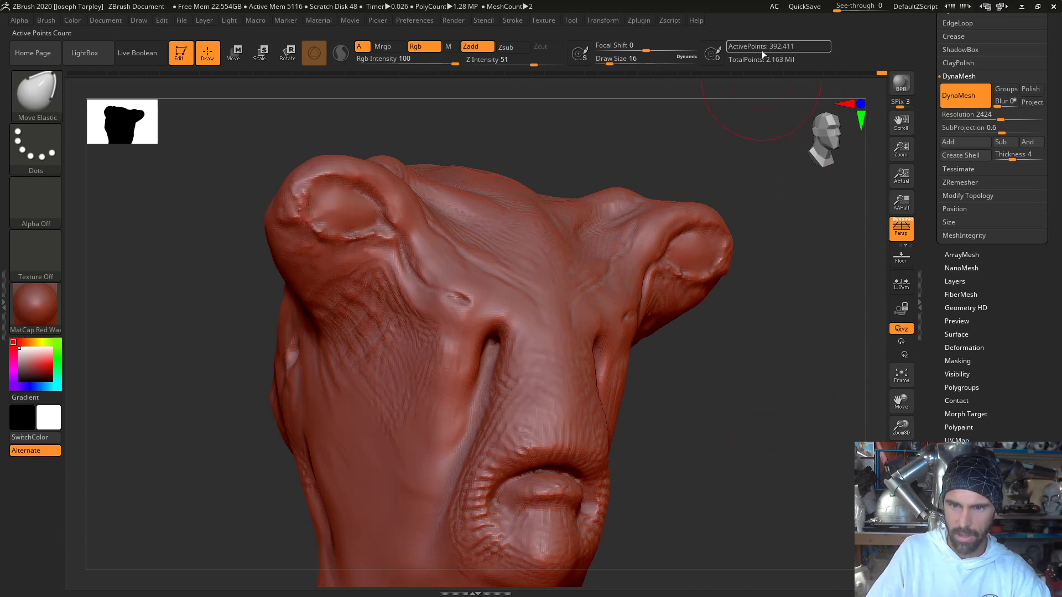
drag(1000, 118, 1003, 118)
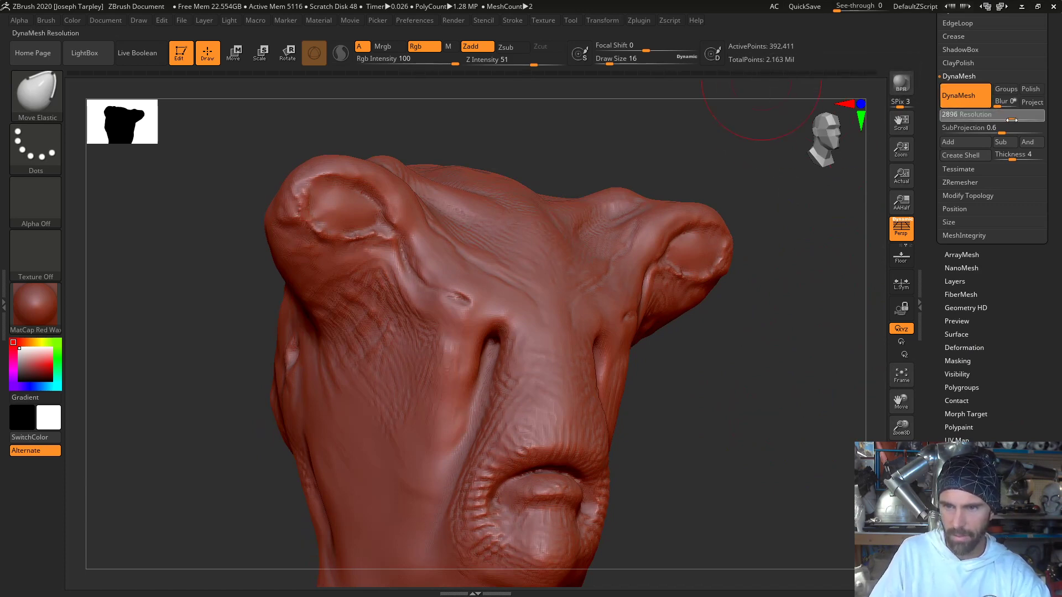
ctrl+drag(824, 403, 841, 382)
drag(1012, 119, 1027, 119)
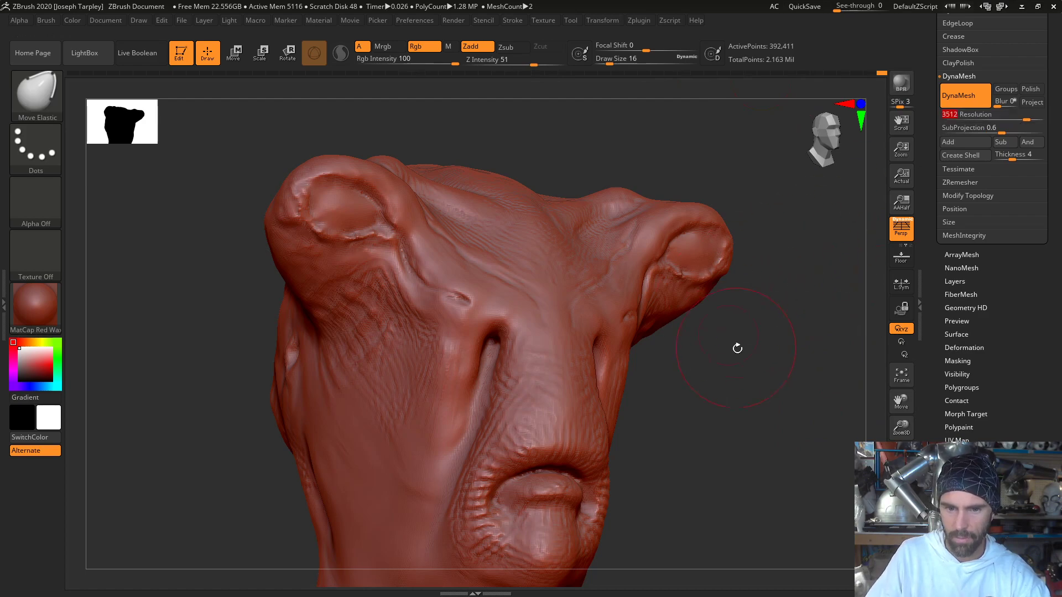
drag(737, 348, 747, 370)
mouse_move(726, 445)
ctrl+mouse_down()
mouse_move(825, 263)
mouse_move(824, 275)
ctrl+mouse_up()
drag(791, 313, 590, 345)
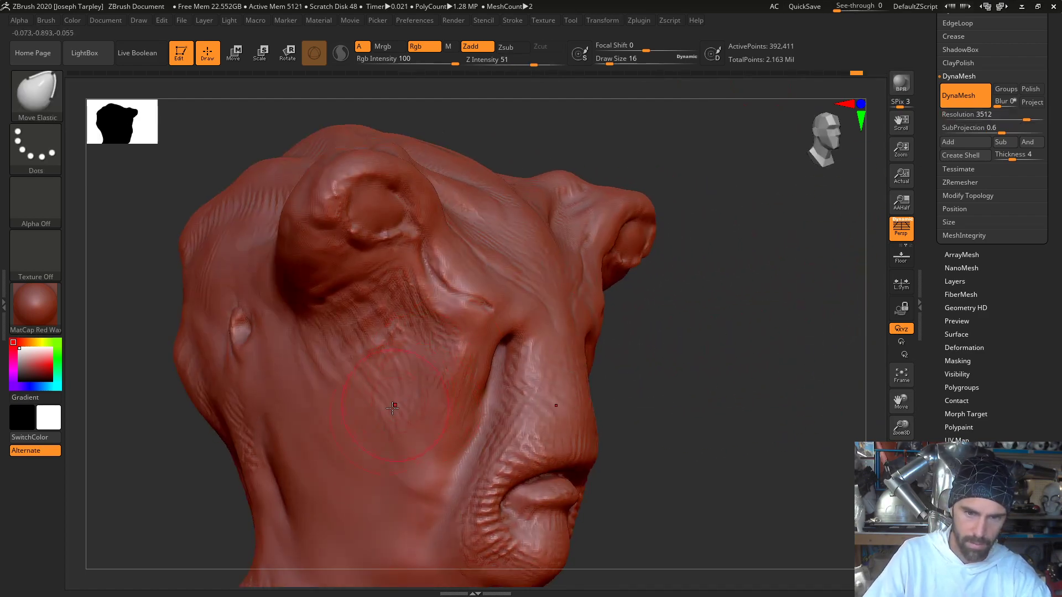
mouse_move(756, 425)
ctrl+mouse_down()
mouse_move(804, 251)
mouse_move(749, 315)
ctrl+mouse_up()
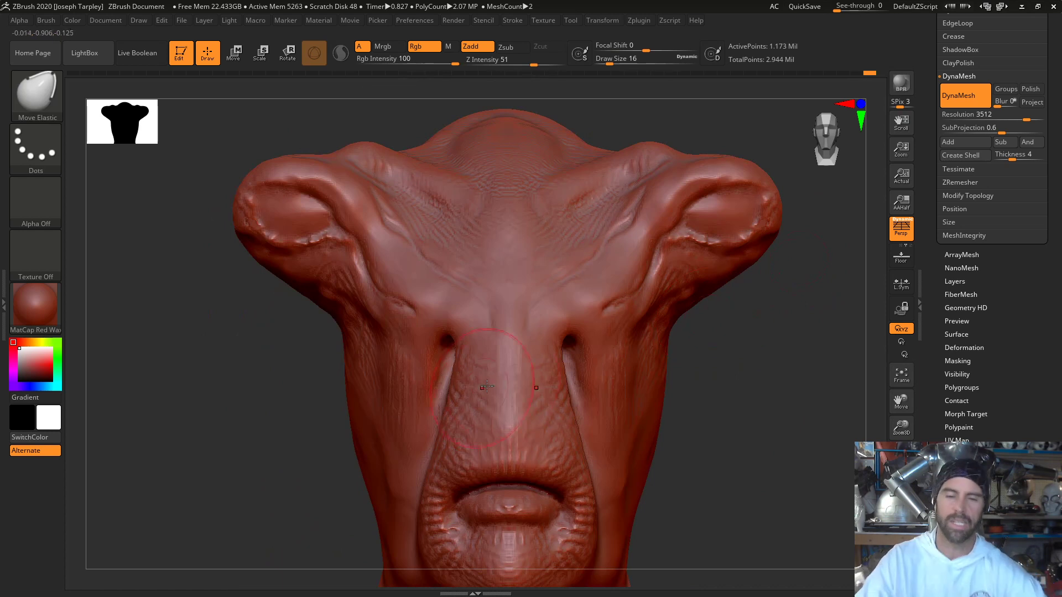
- Switch to the DamStandard brush and set its Draw Size to 7
key(space)
drag(559, 336, 556, 335)
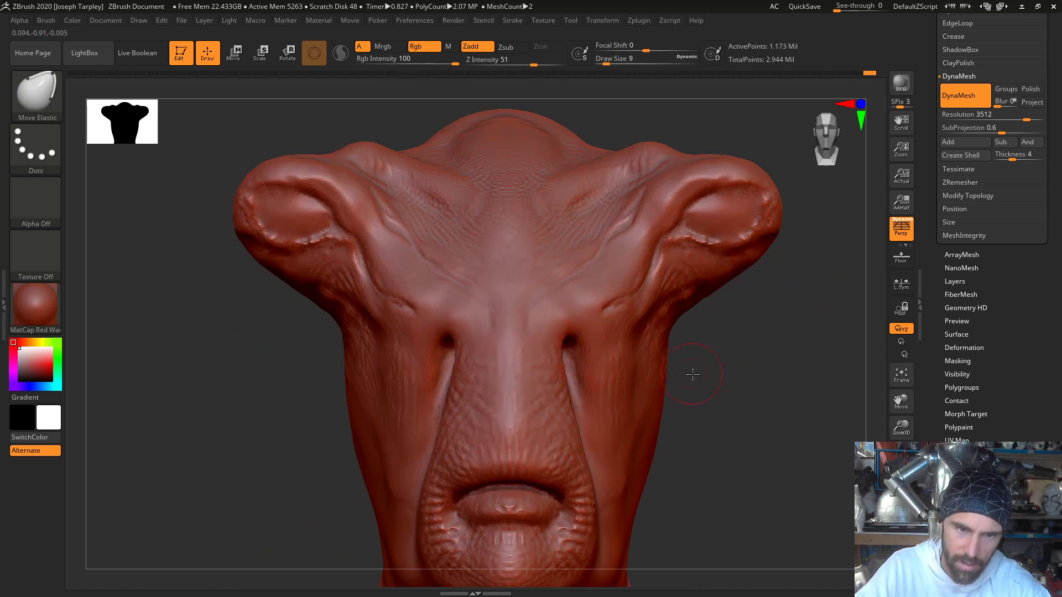
drag(692, 375, 686, 367)
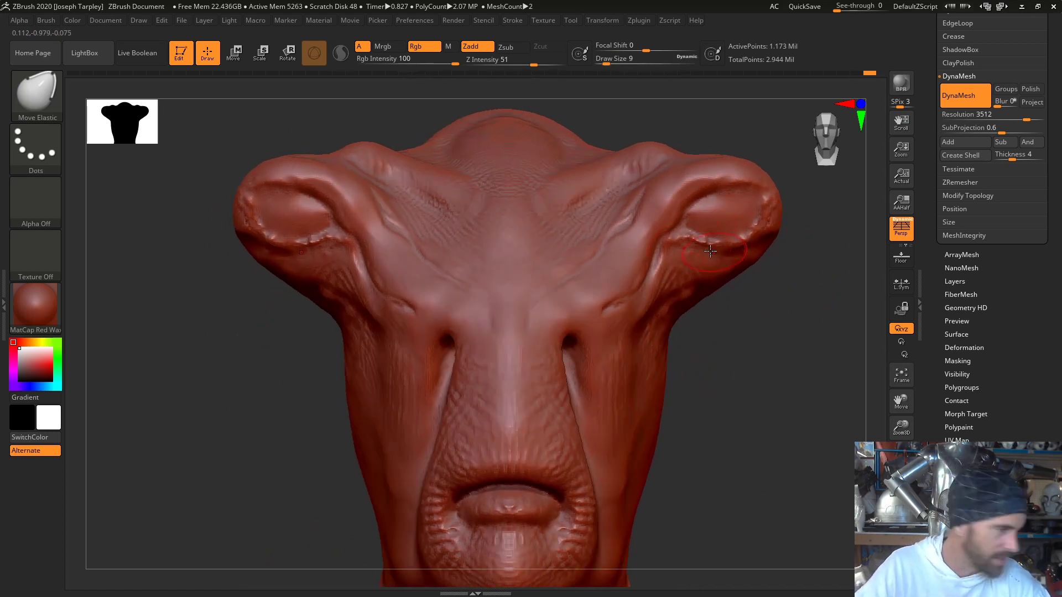
key(b)
key(d)
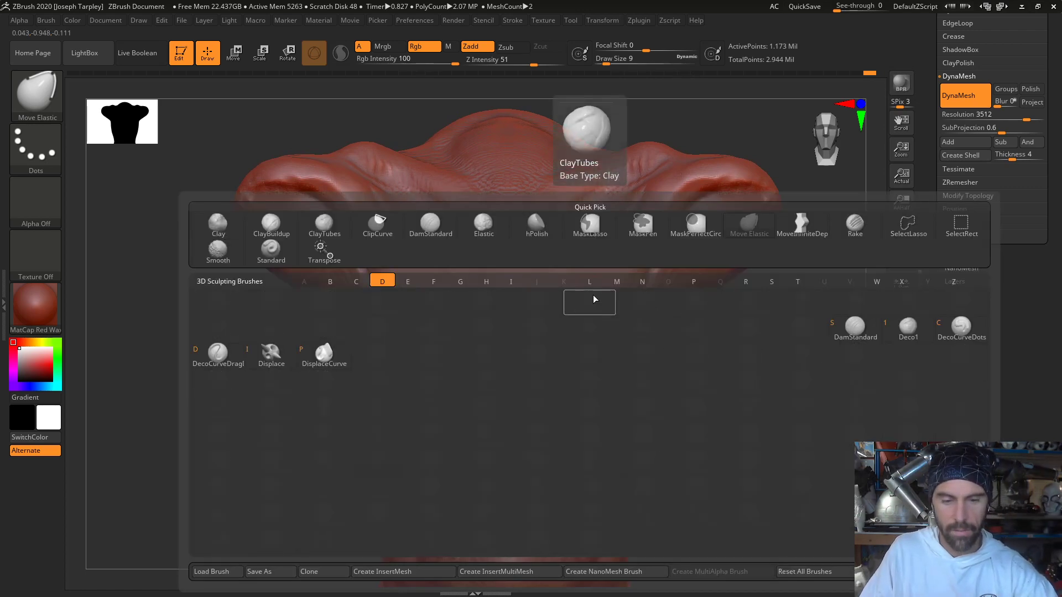
key(s)
key(space)
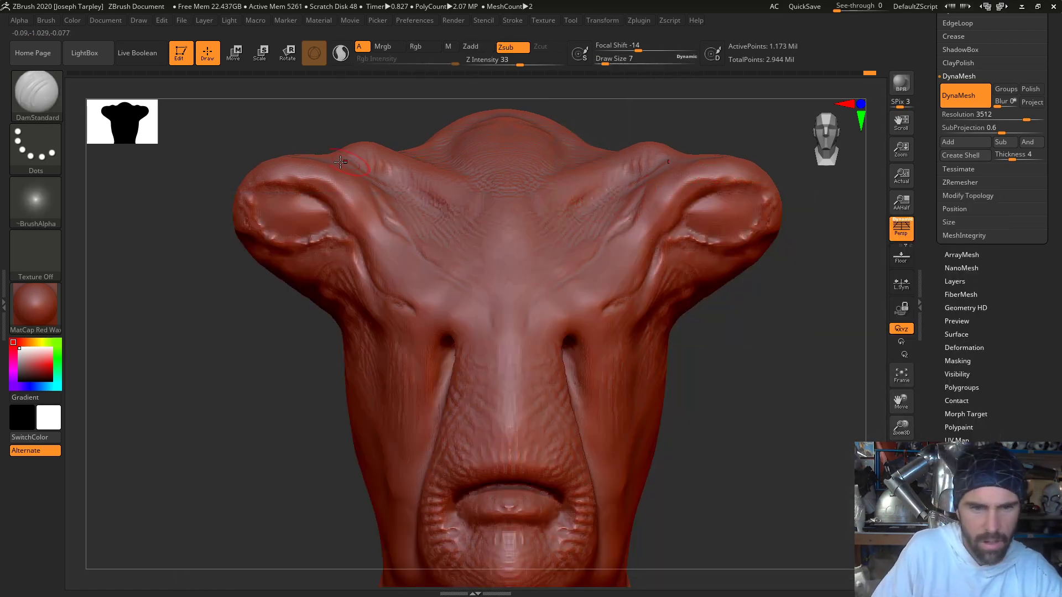
- Isolate the two outer eye-socket lobes of the mask and frame one of them closely
mouse_move(235, 136)
ctrl+shift+mouse_down()
mouse_move(225, 310)
mouse_move(368, 293)
mouse_move(399, 244)
ctrl+shift+mouse_up()
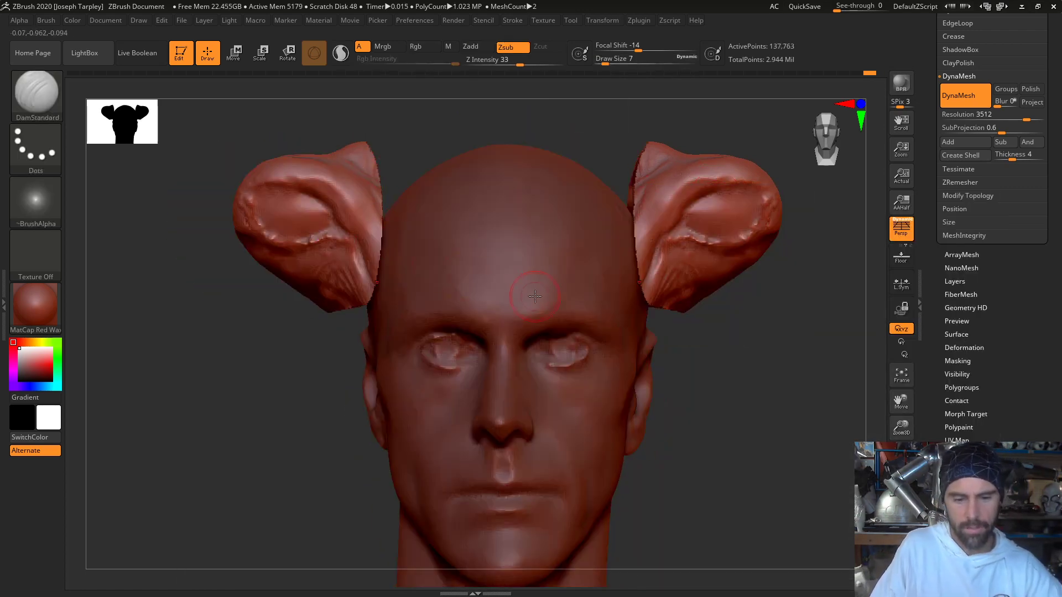
key(f)
key(f)
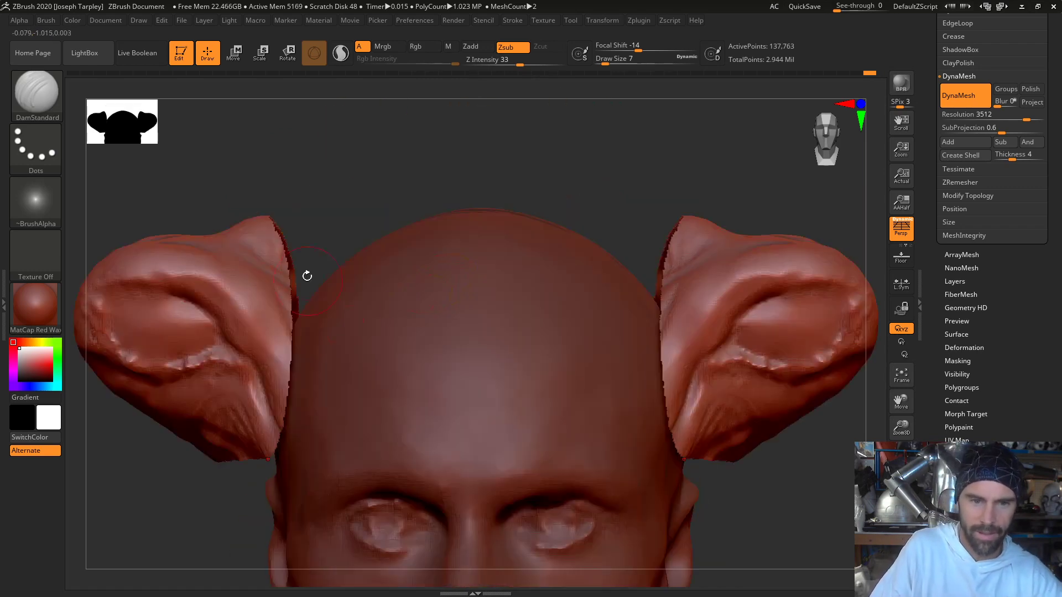
alt+drag(319, 184, 544, 202)
drag(545, 203, 575, 205)
- Set the DamStandard Draw Size to 6, carve the crease along the eye socket's upper rim and outer corner, and smooth it
key(space)
drag(464, 275, 433, 272)
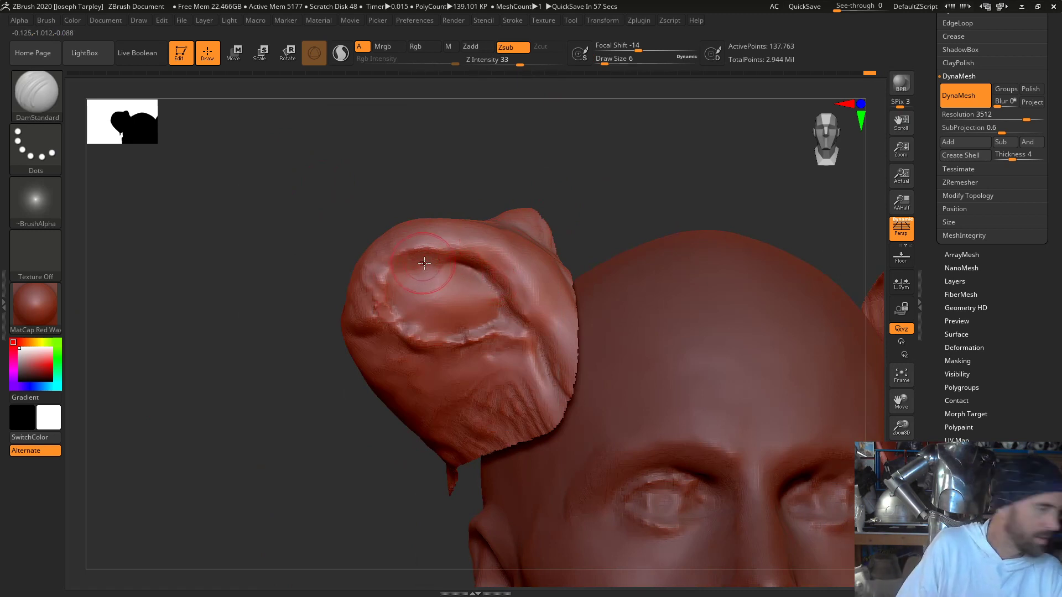
drag(437, 262, 392, 274)
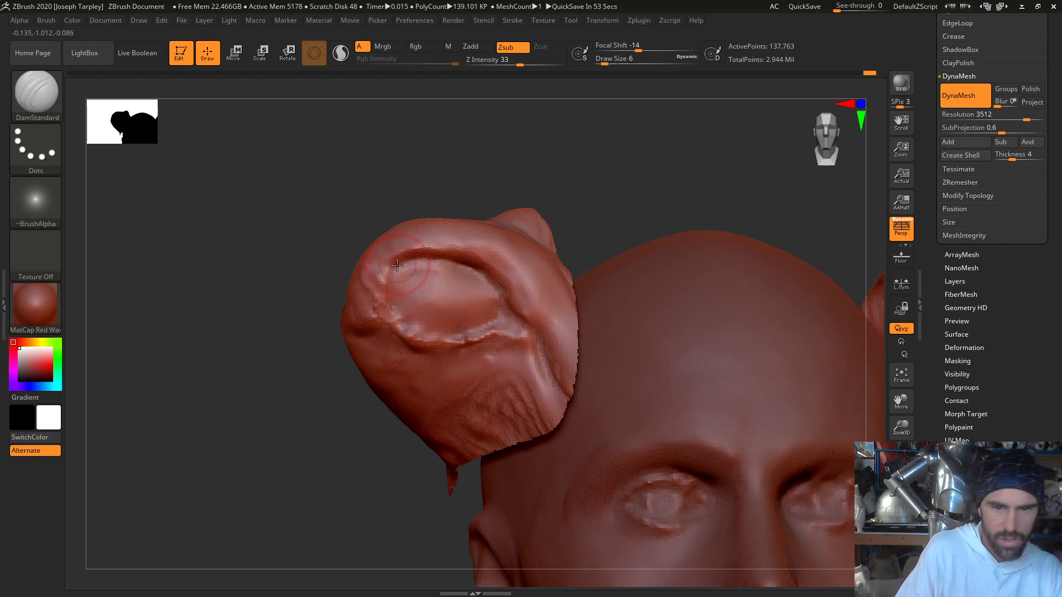
key(shift)
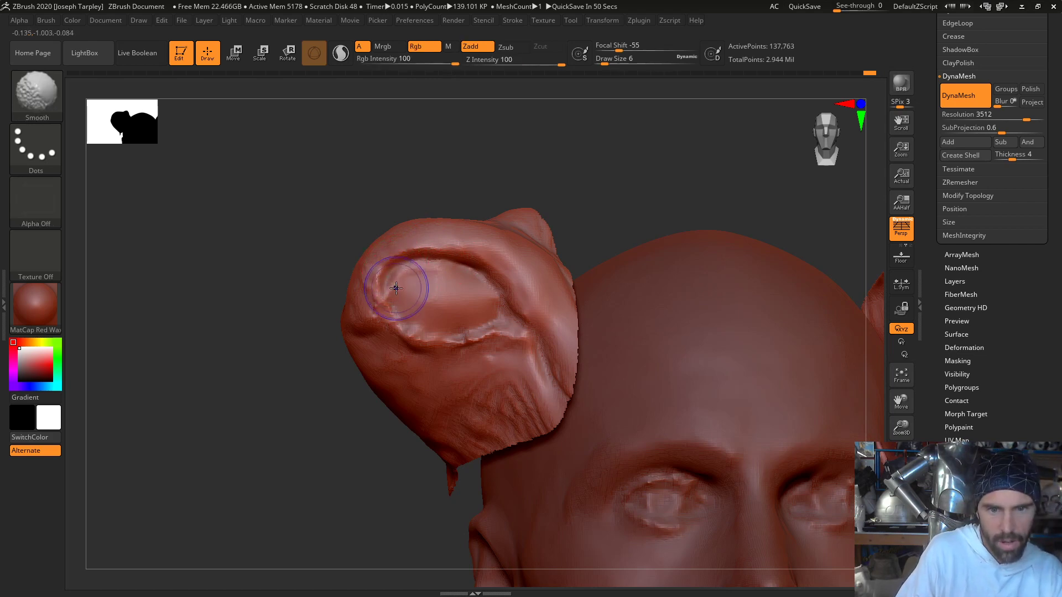
shift+drag(396, 287, 422, 273)
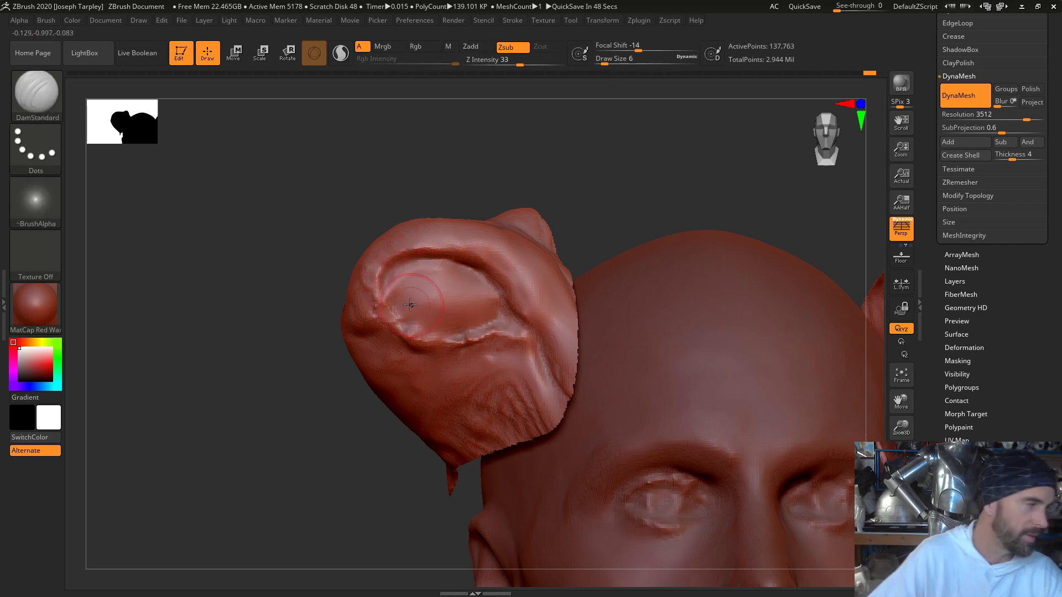
- Refine the eye socket's outer corner and lower rim, evening out the surface inside the socket
mouse_move(355, 246)
mouse_down()
mouse_move(414, 326)
mouse_move(443, 336)
mouse_up()
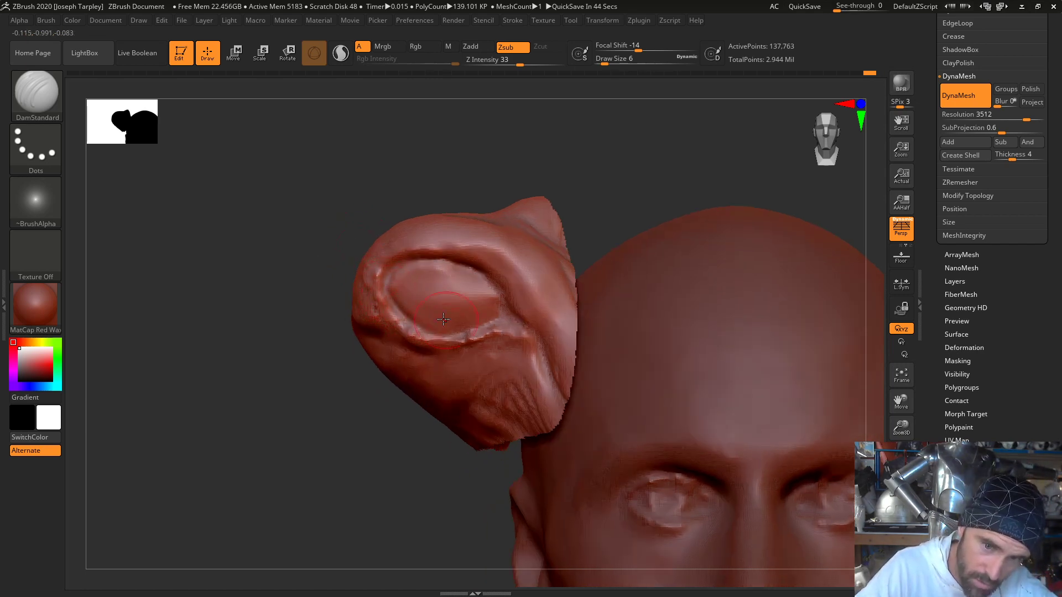
mouse_move(392, 296)
shift+mouse_down()
mouse_move(416, 310)
mouse_move(429, 272)
shift+mouse_up()
drag(372, 190, 432, 205)
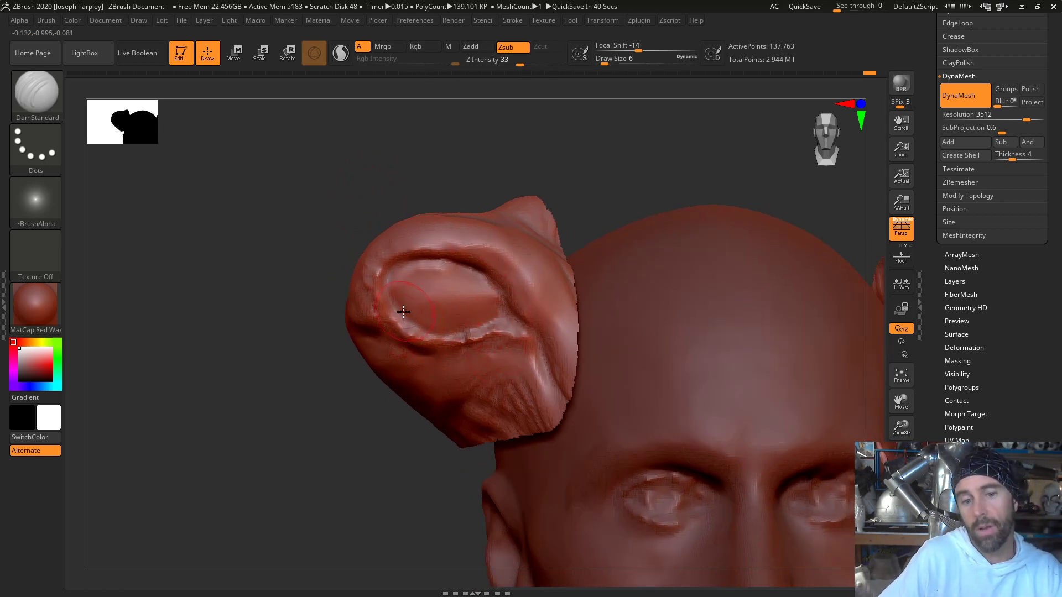
drag(452, 331, 465, 322)
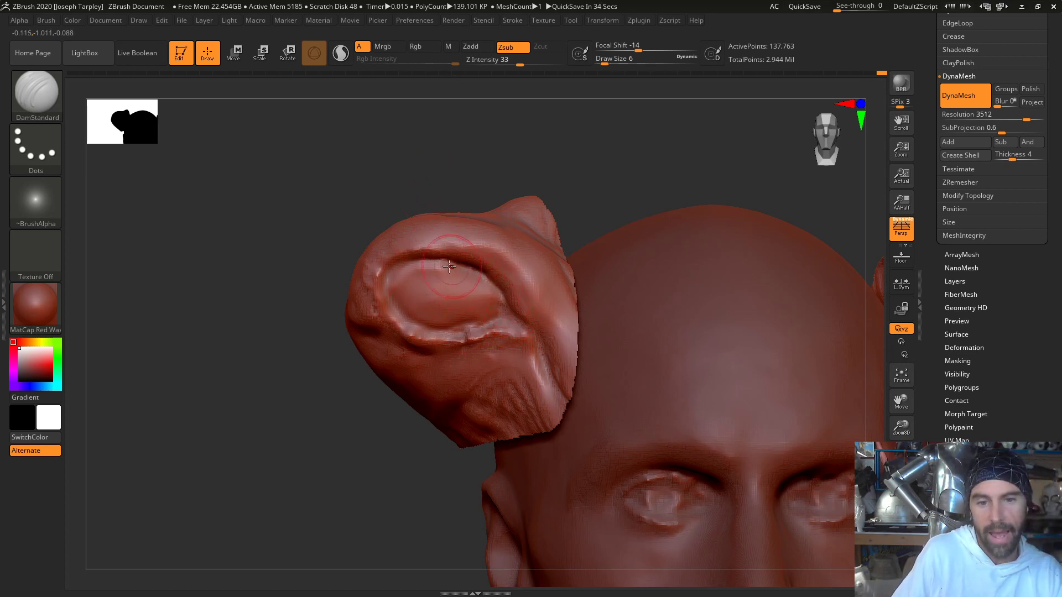
mouse_move(441, 275)
shift+mouse_down()
mouse_move(394, 261)
mouse_move(379, 281)
shift+mouse_up()
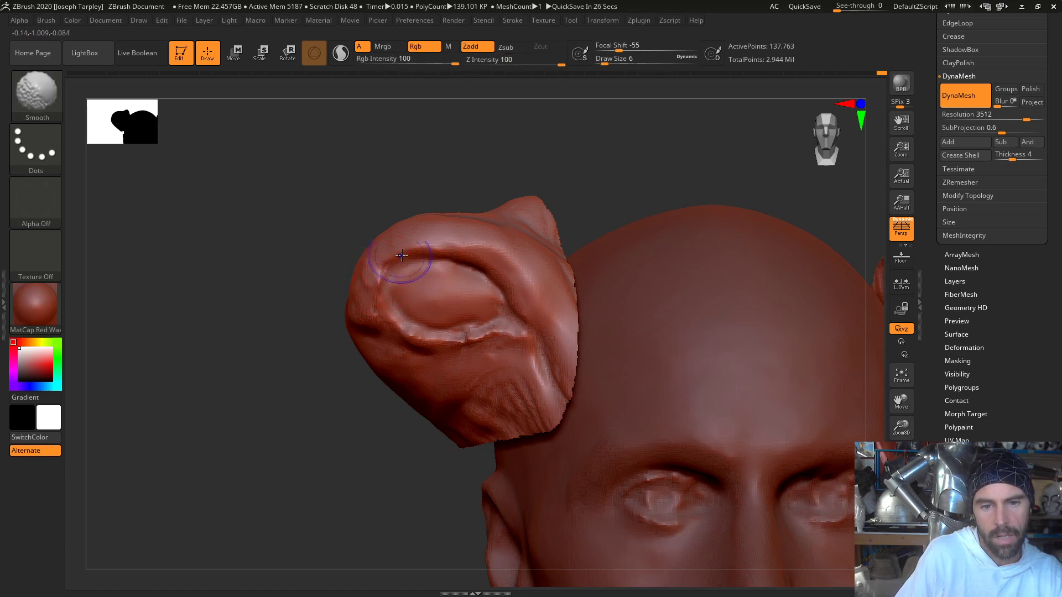
- Reduce the DamStandard Draw Size to 2 and define the fine edge around the inside of the eye socket
key(space)
key(shift)
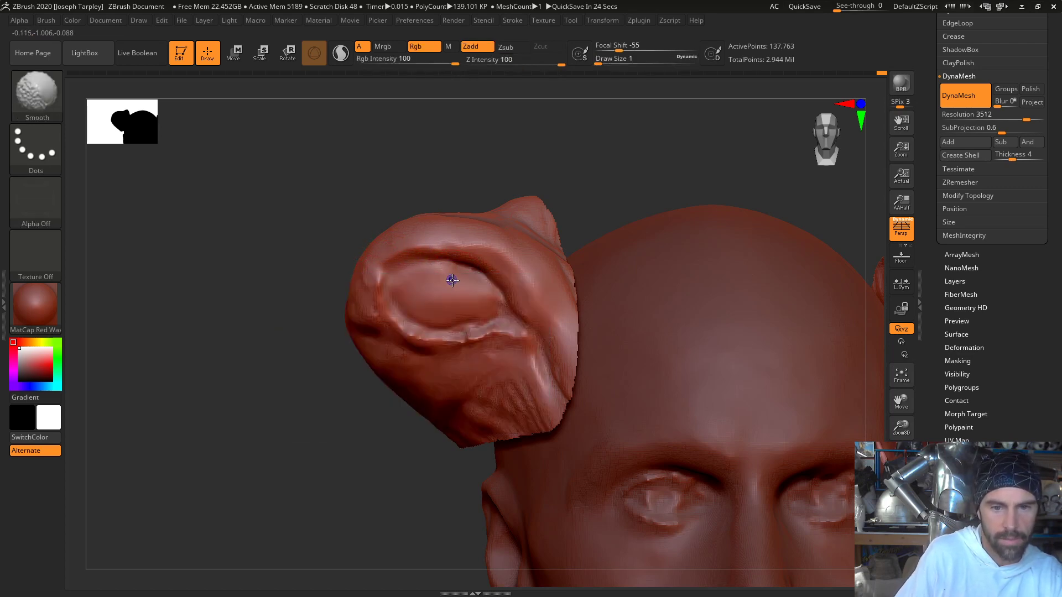
key(shift+space)
click(435, 271)
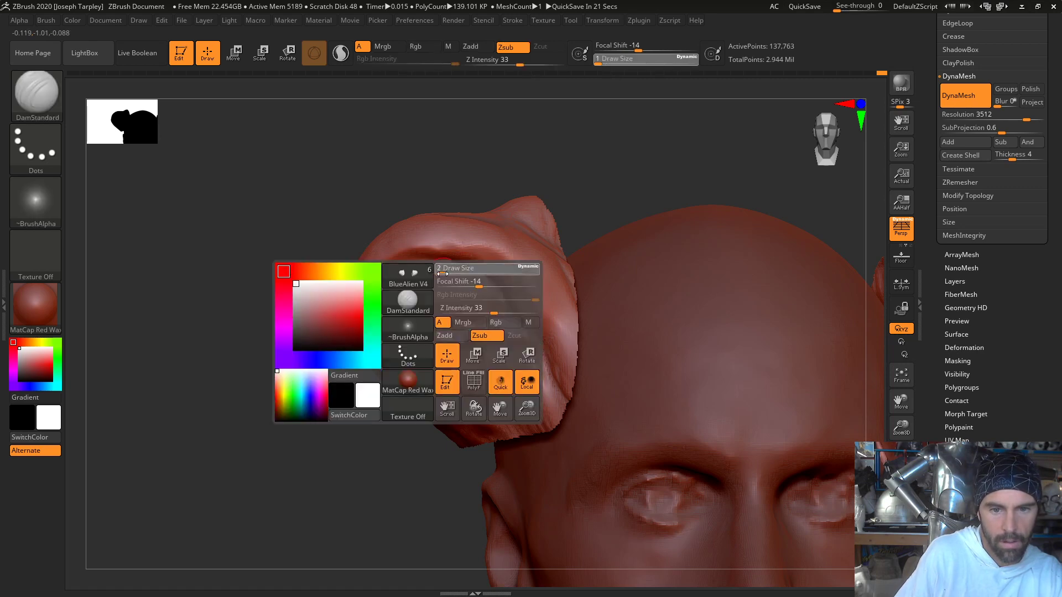
drag(440, 157, 454, 111)
shift+drag(427, 308, 434, 319)
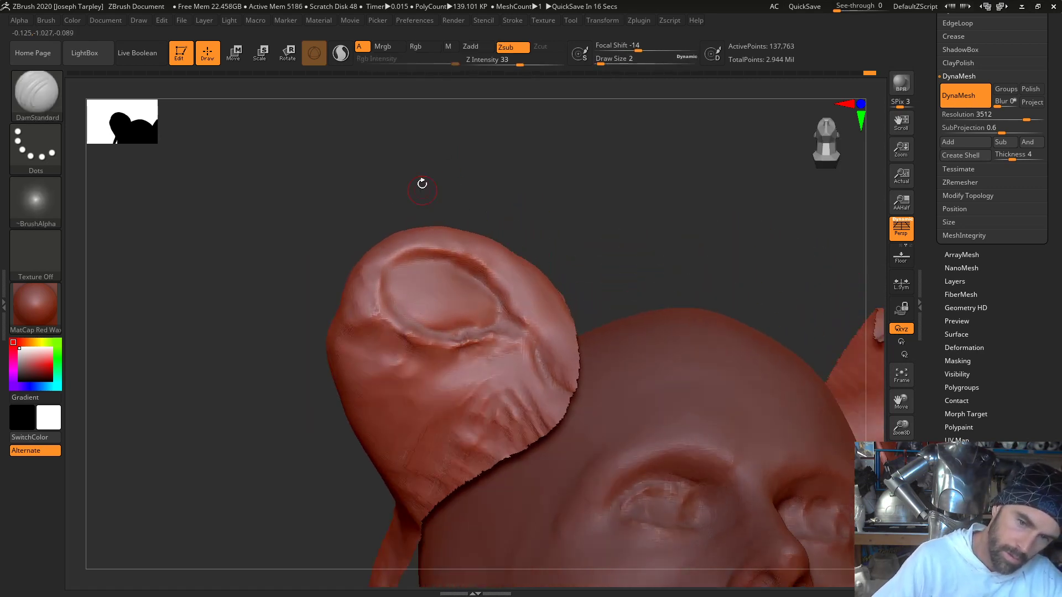
drag(422, 182, 468, 309)
drag(493, 168, 403, 284)
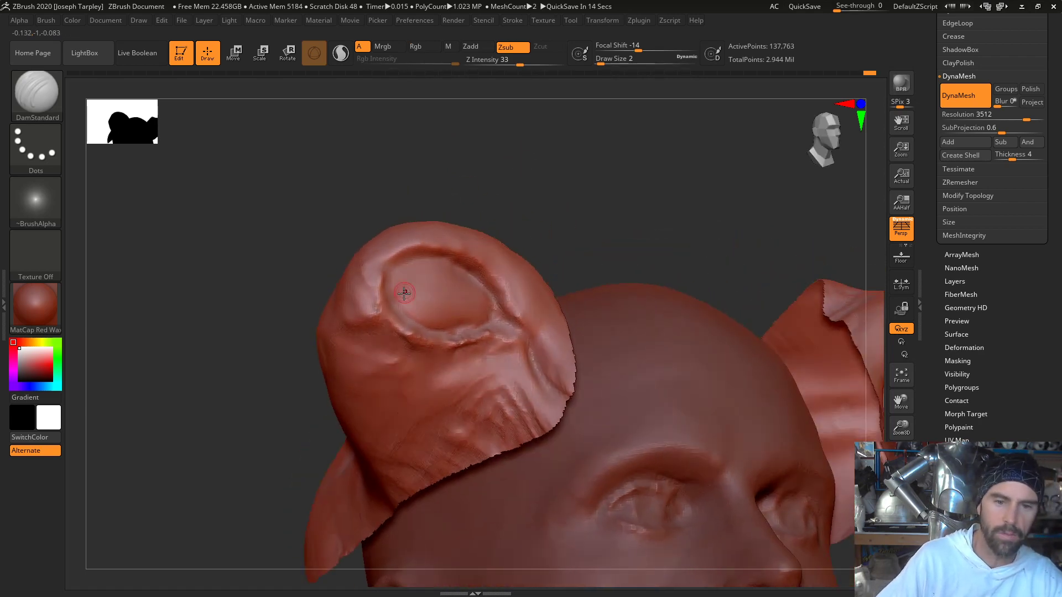
drag(442, 187, 410, 220)
- Switch to the ClayTubes brush, build up the lower eyelid along the socket's bottom rim, and smooth the strokes
key(b)
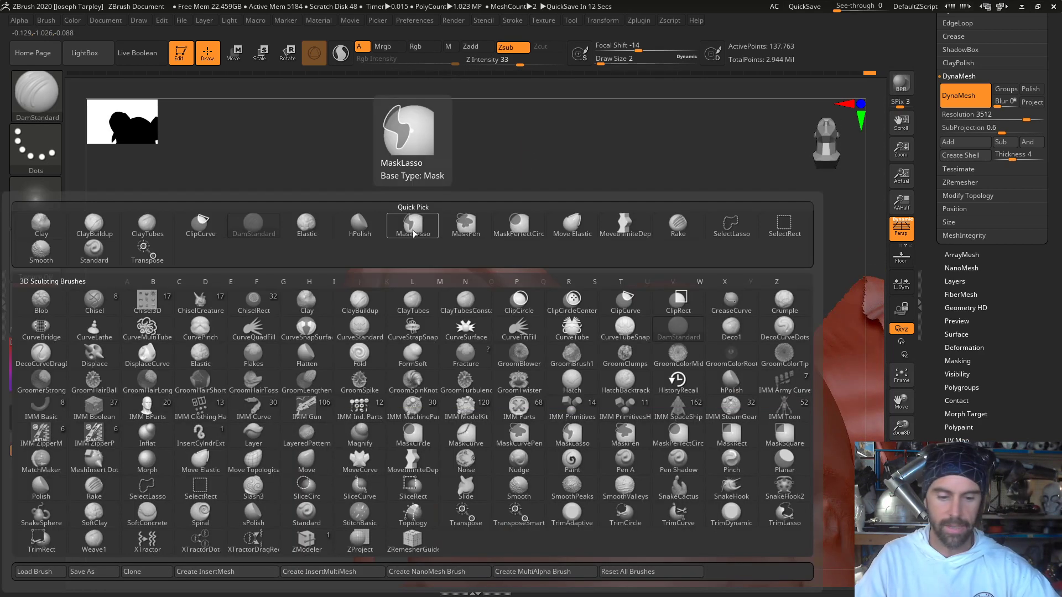
key(c)
key(t)
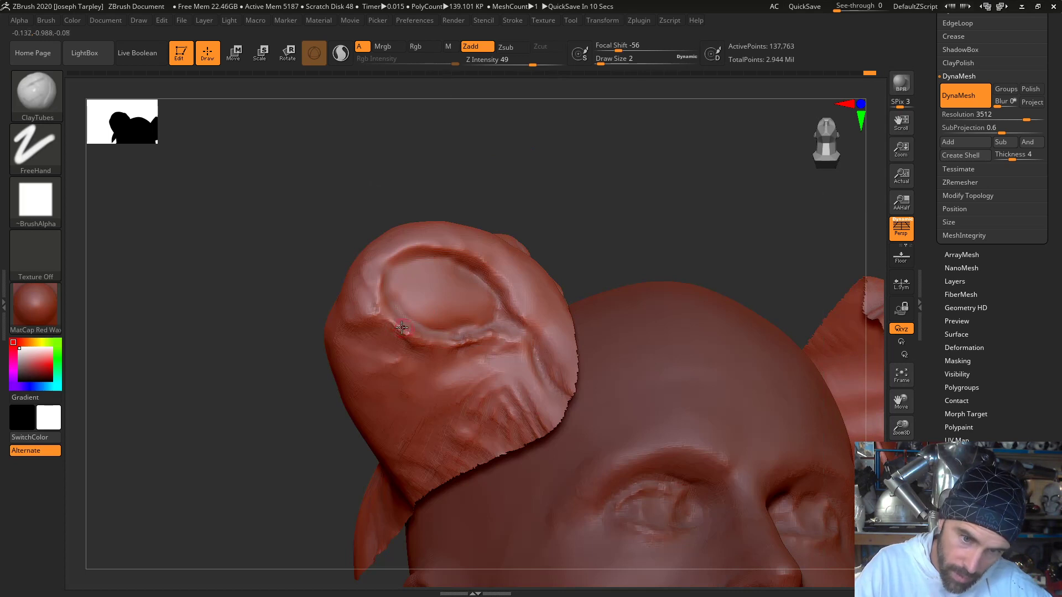
key(shift)
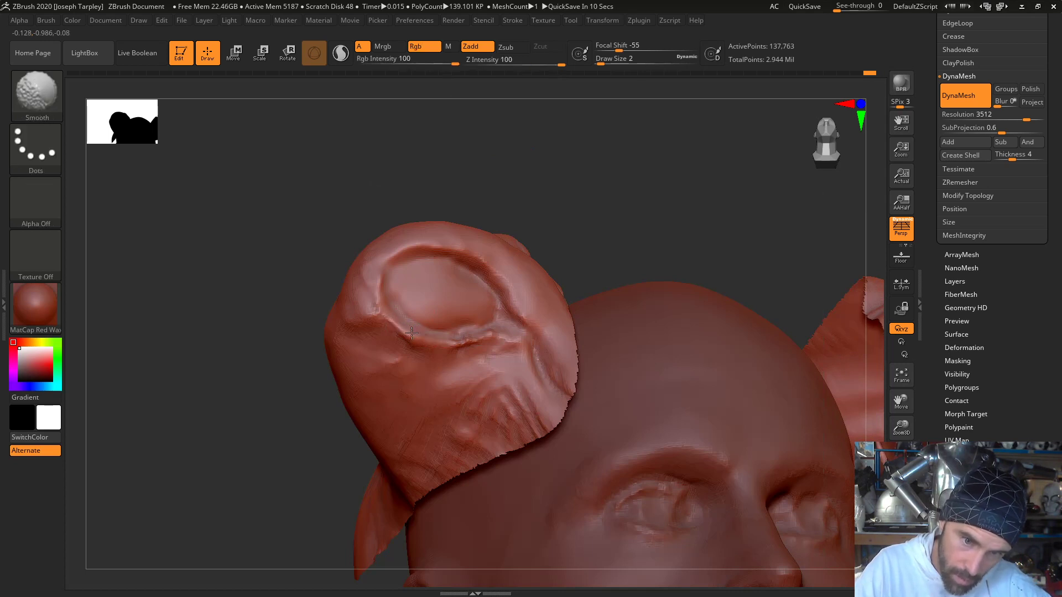
key(shift)
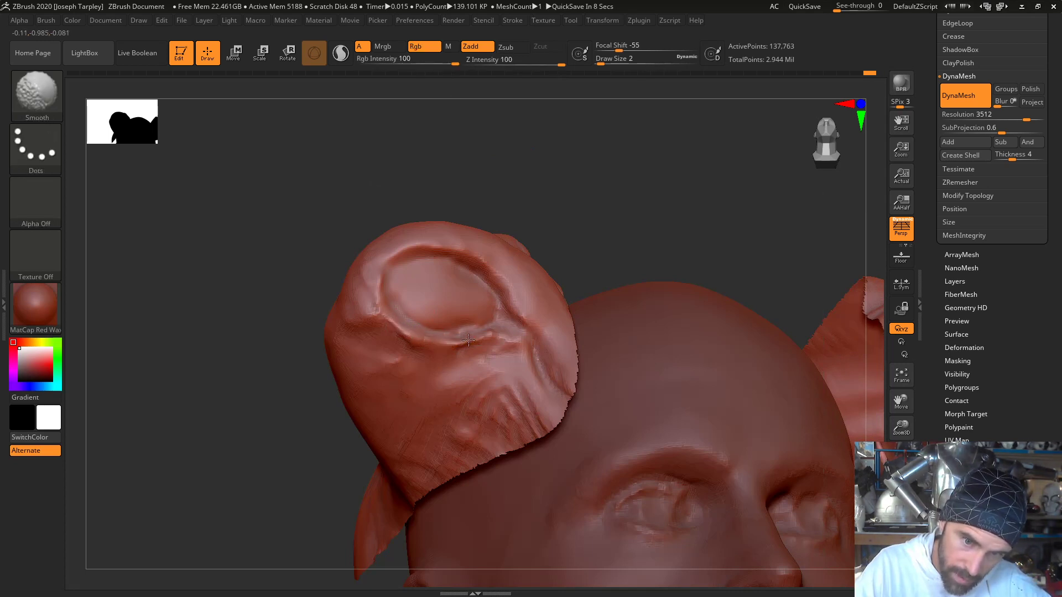
key(shift)
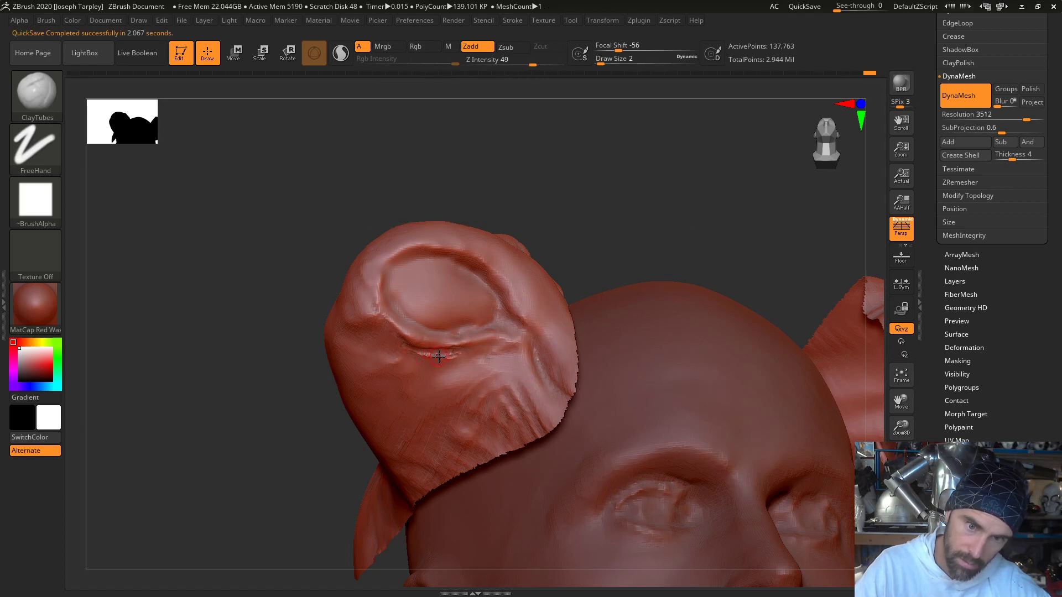
key(shift)
- Build up and smooth the lower lid at the eye socket's inner corner so it extends toward the brow fold
drag(442, 213, 429, 200)
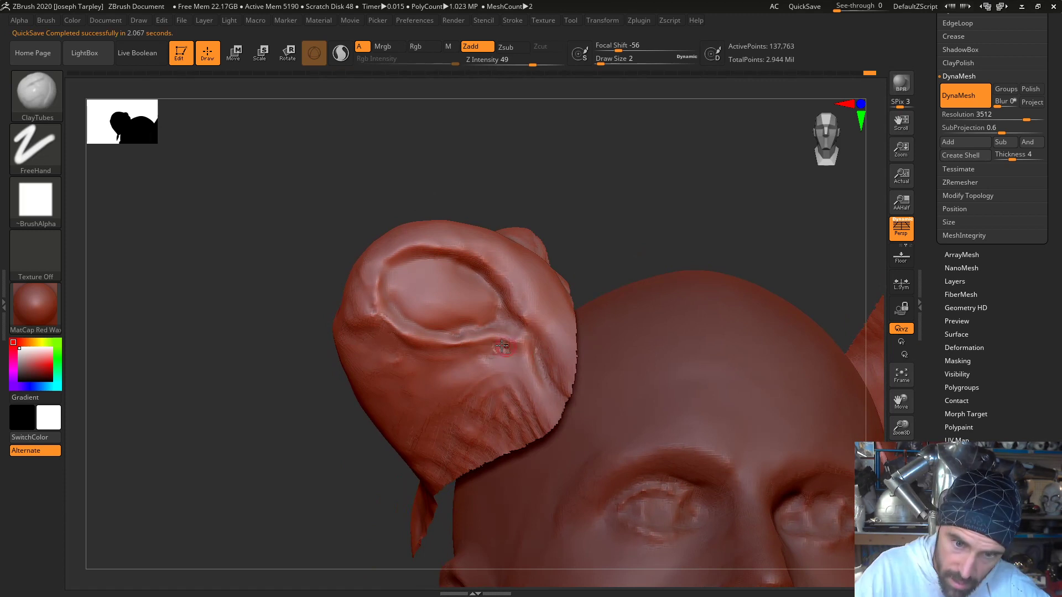
drag(505, 346, 506, 352)
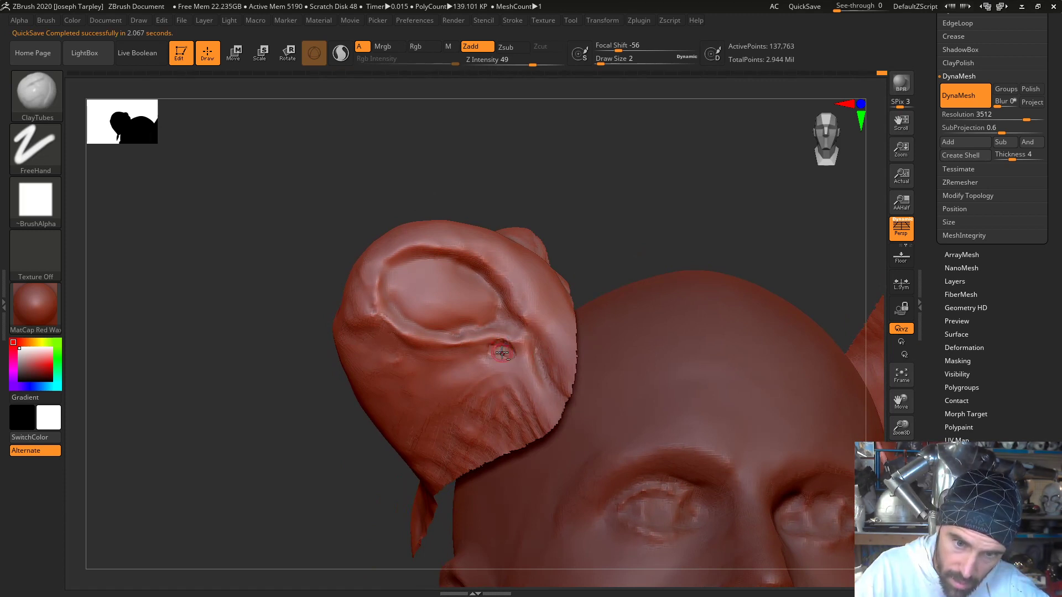
key(shift)
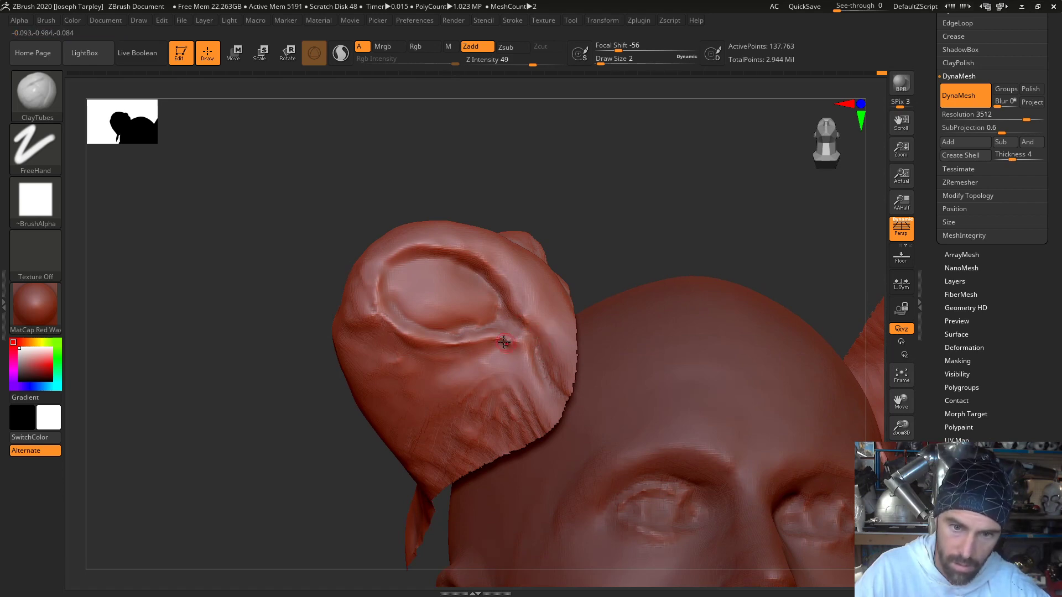
mouse_move(506, 346)
alt+mouse_down()
mouse_move(516, 347)
mouse_move(512, 338)
alt+mouse_up()
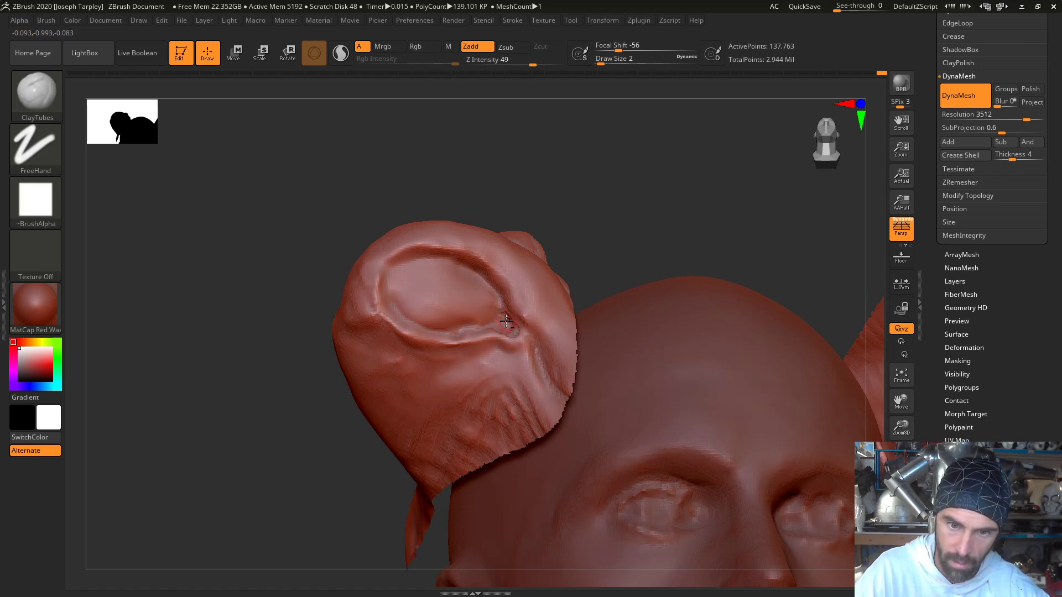
shift+drag(506, 320, 506, 329)
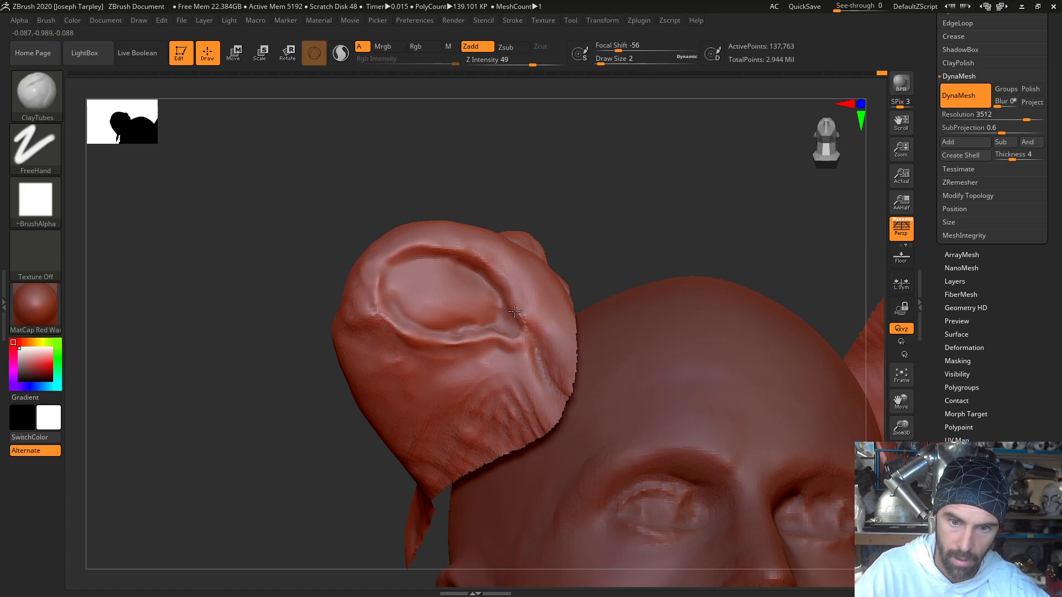
drag(514, 311, 467, 238)
mouse_move(461, 180)
mouse_down()
mouse_move(479, 175)
mouse_move(466, 161)
mouse_up()
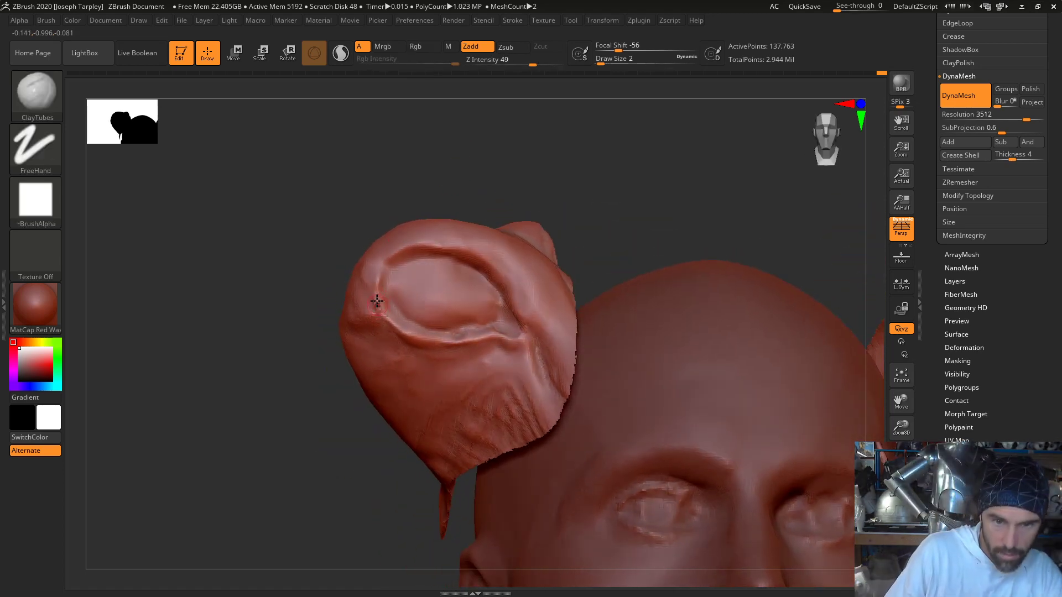
- Add clay at the eye socket's outer corner and below it, smoothing the strokes into the surrounding skin
mouse_move(375, 308)
shift+mouse_down()
mouse_move(399, 249)
mouse_move(378, 280)
mouse_move(385, 248)
mouse_move(310, 251)
shift+mouse_up()
drag(310, 330, 314, 287)
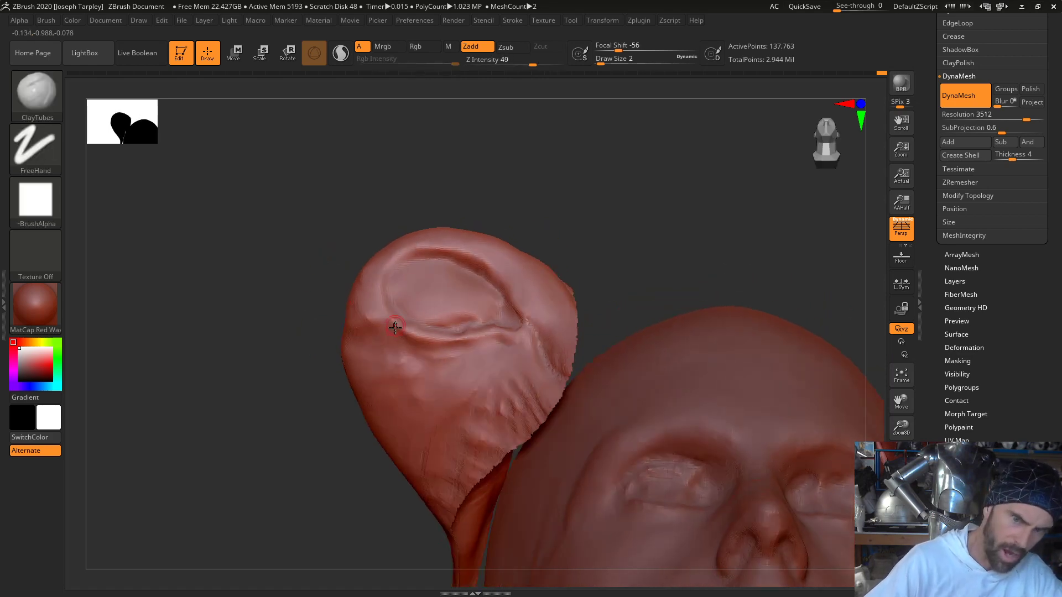
drag(398, 349, 378, 327)
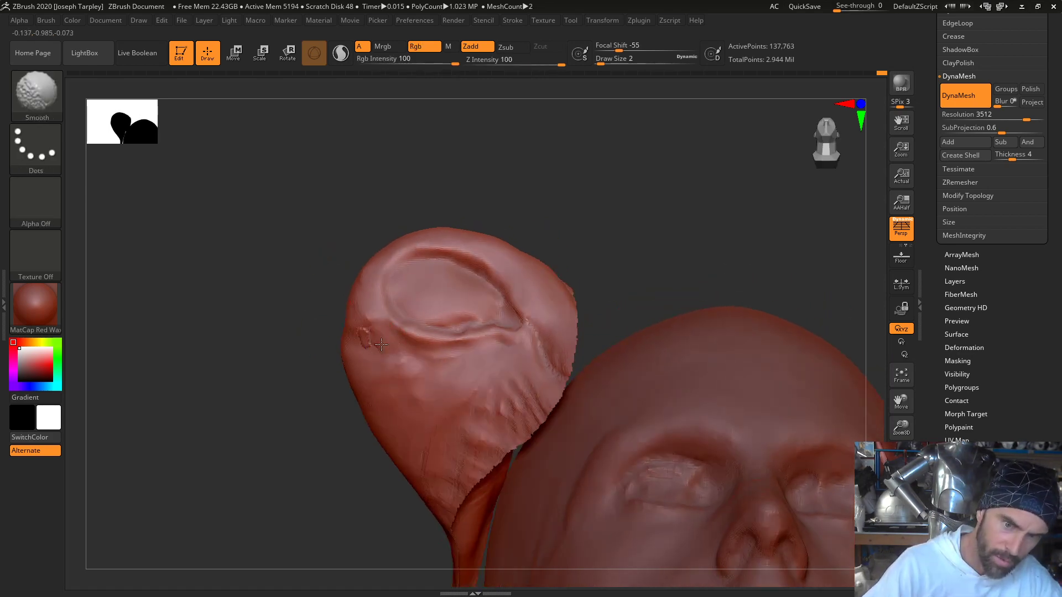
mouse_move(298, 344)
mouse_down()
mouse_move(292, 330)
mouse_move(338, 351)
mouse_up()
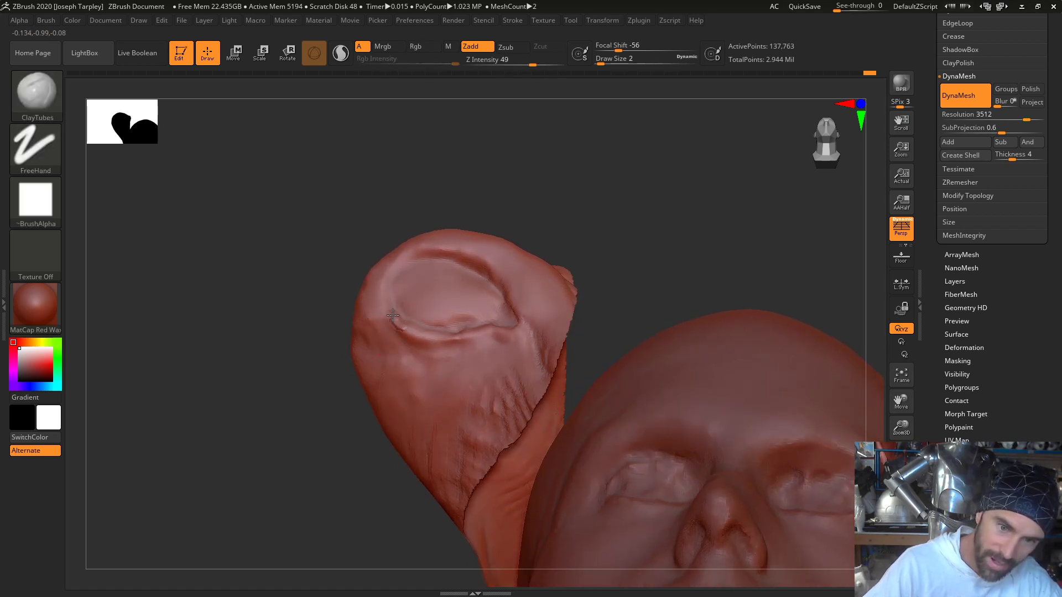
drag(393, 315, 417, 334)
- Unhide the whole mask and build up the folds between eye stalks and nostril slits with ClayTubes at Draw Size 5, smoothing them
mouse_move(380, 290)
mouse_down()
mouse_move(410, 334)
mouse_move(385, 304)
mouse_move(273, 356)
mouse_up()
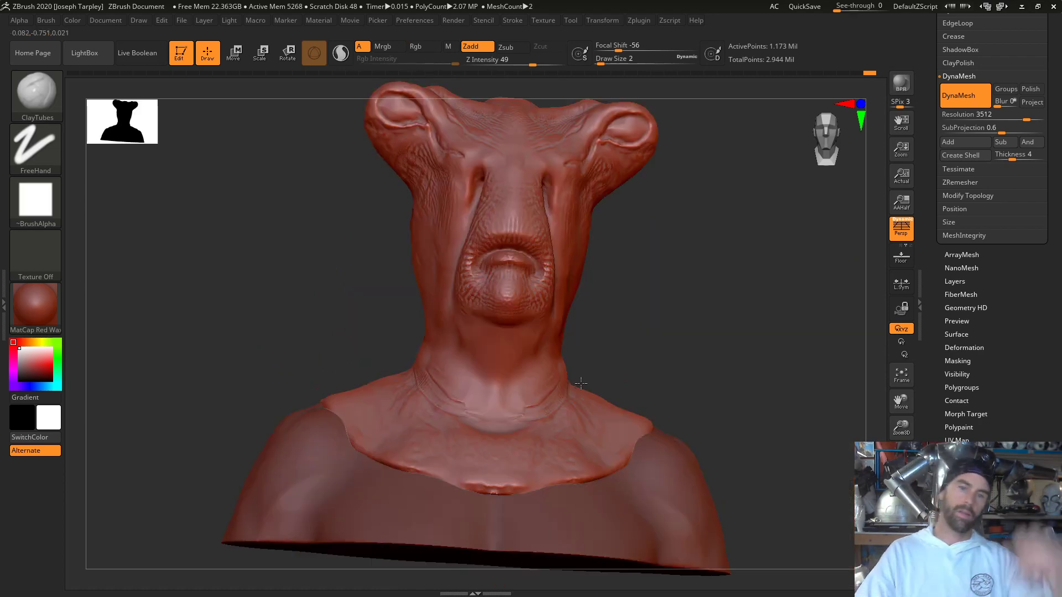
drag(727, 346, 750, 365)
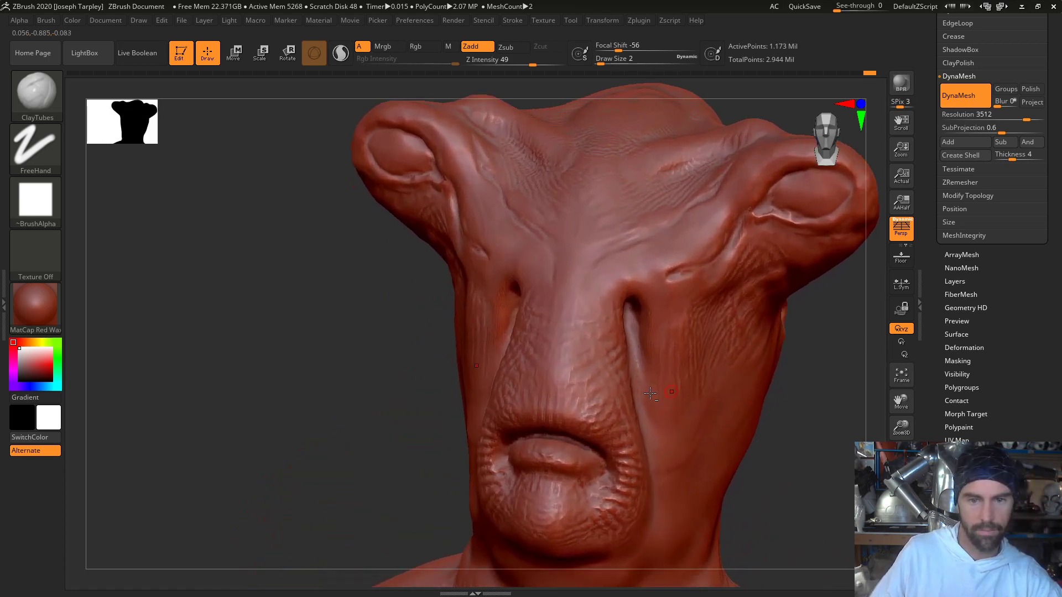
drag(287, 349, 338, 318)
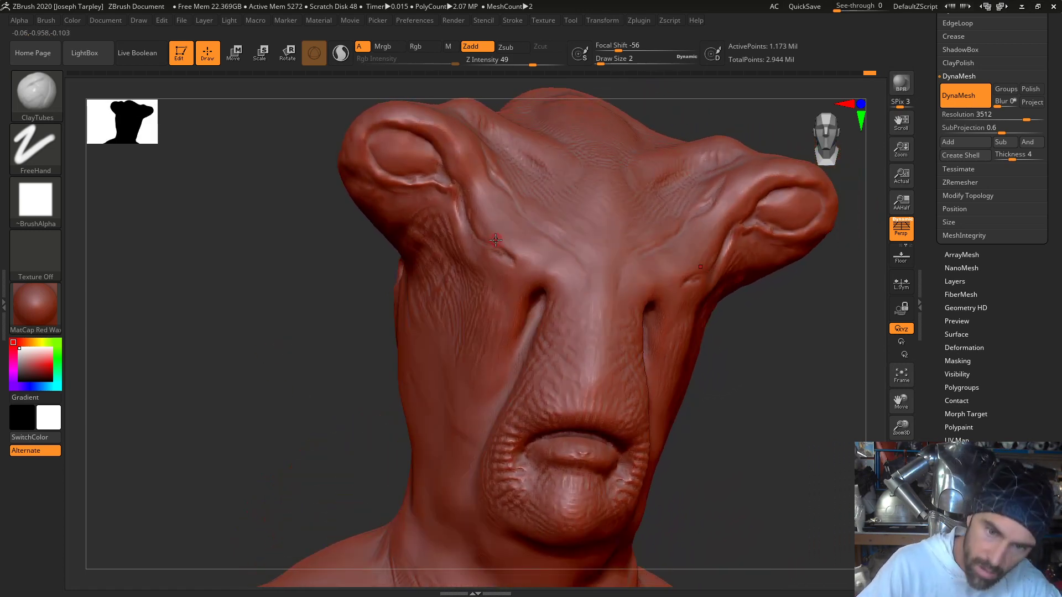
mouse_move(500, 247)
mouse_down()
mouse_move(514, 253)
mouse_move(490, 213)
mouse_up()
key(space)
mouse_move(391, 303)
mouse_down()
mouse_move(327, 293)
mouse_move(473, 189)
mouse_move(504, 221)
mouse_up()
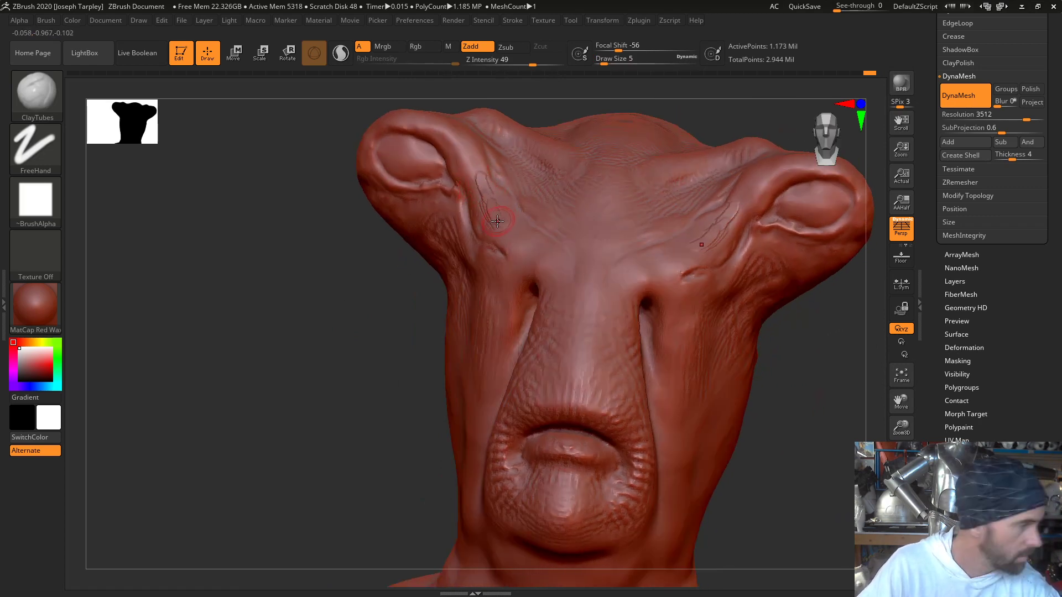
key(shift)
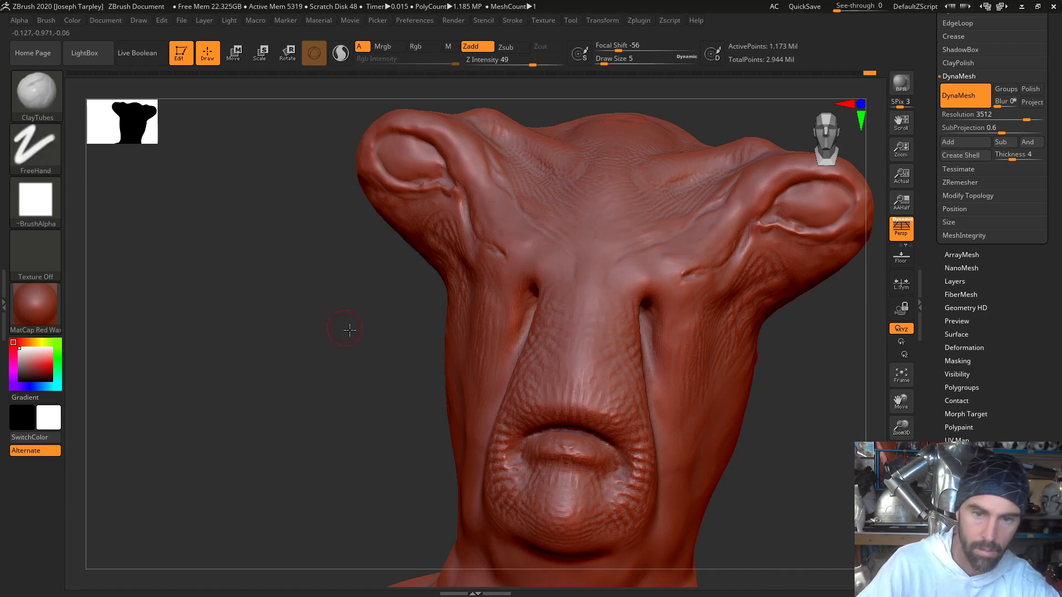
- Build up clay around the upper ends of the two long slits beside the muzzle and smooth it into the bridge
mouse_move(348, 329)
mouse_down()
mouse_move(356, 356)
mouse_move(368, 347)
mouse_up()
key(shift)
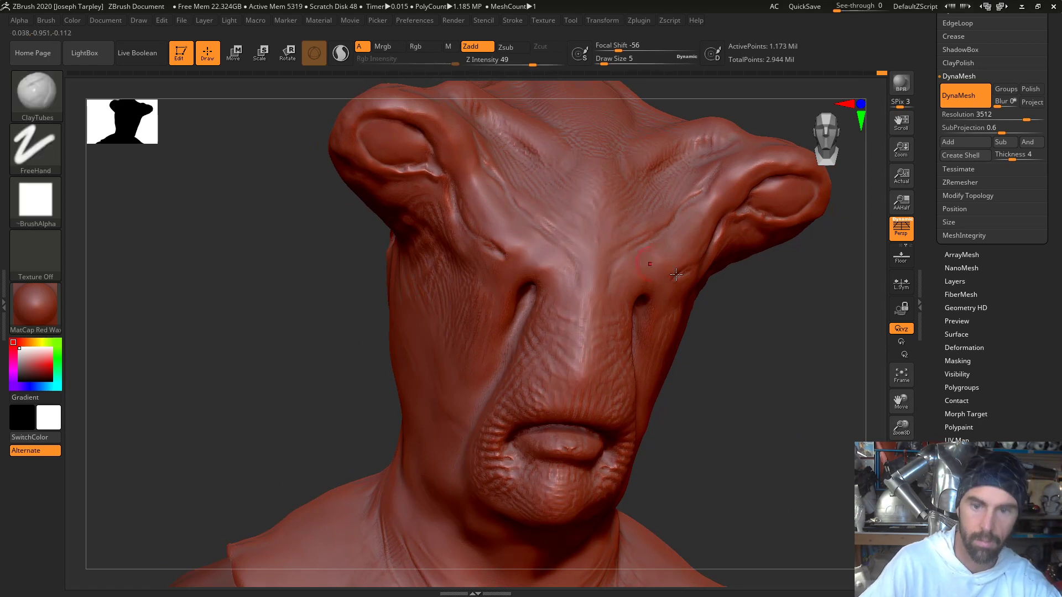
drag(800, 331, 759, 338)
mouse_move(744, 308)
mouse_down()
mouse_move(687, 305)
mouse_move(686, 316)
mouse_up()
mouse_move(628, 290)
mouse_down()
mouse_move(644, 281)
mouse_move(633, 293)
mouse_up()
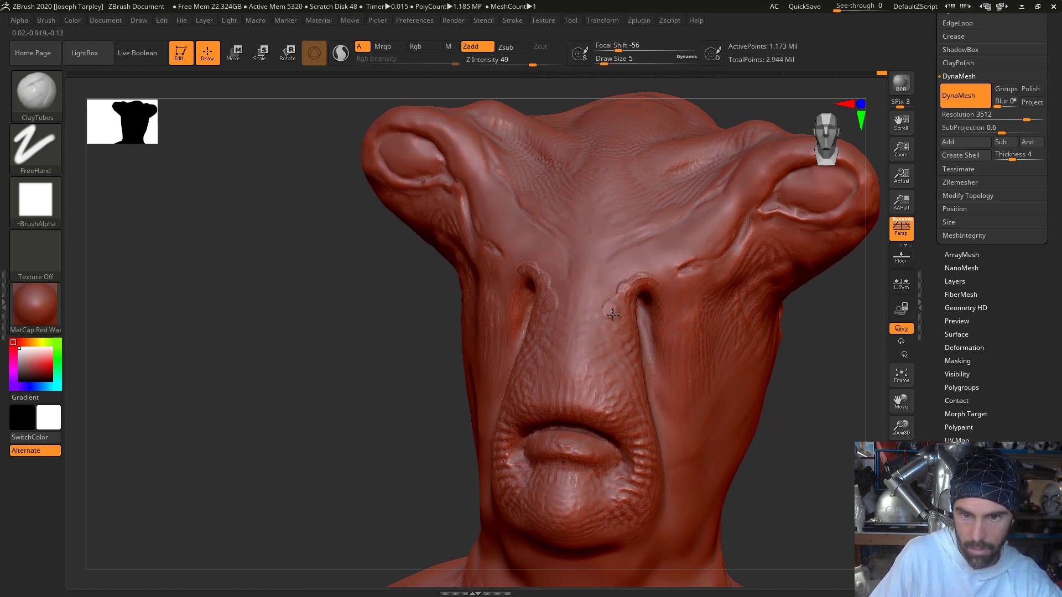
key(shift)
shift+drag(611, 301, 620, 295)
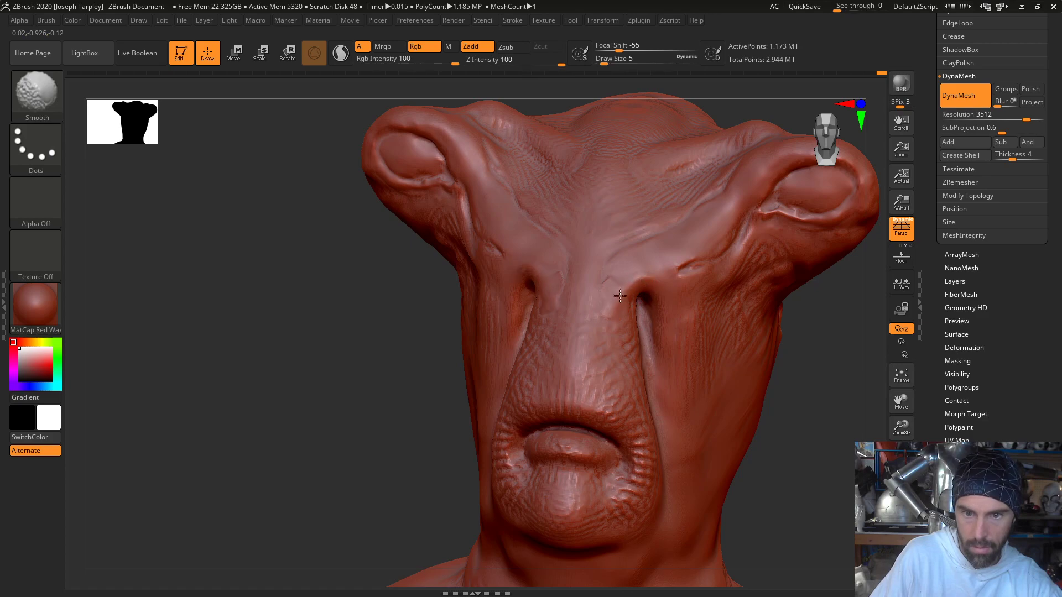
mouse_move(346, 422)
mouse_down()
mouse_move(348, 406)
mouse_move(362, 418)
mouse_up()
mouse_move(526, 253)
mouse_down()
mouse_move(560, 283)
mouse_move(556, 297)
mouse_move(531, 256)
mouse_up()
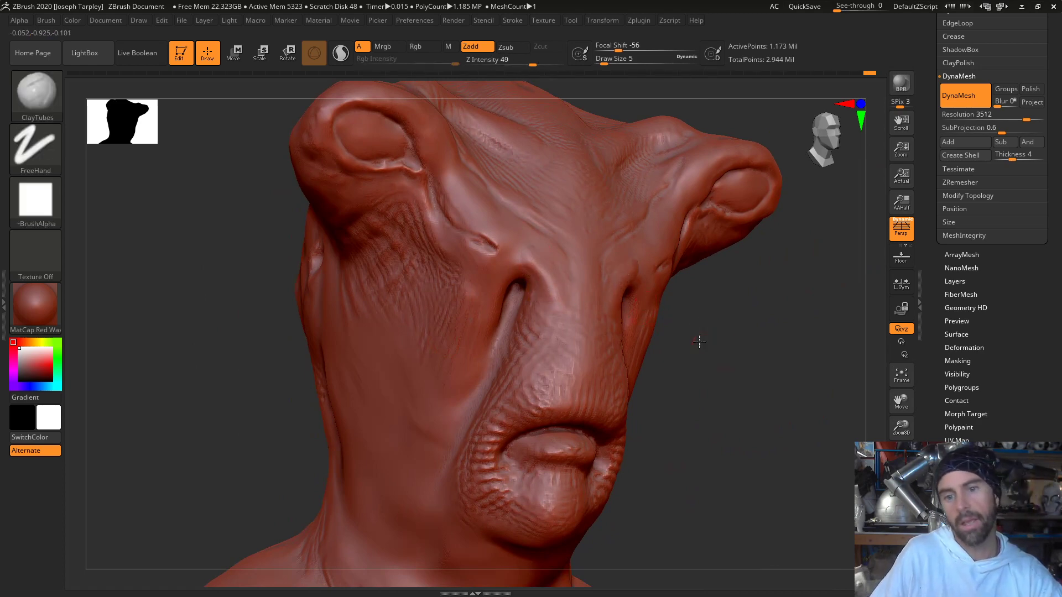
- Build up and smooth the skin beside and just below the upper ends of the two muzzle slits with ClayTubes
drag(698, 341, 636, 328)
mouse_move(653, 279)
mouse_down()
mouse_move(671, 285)
mouse_move(666, 276)
mouse_move(676, 299)
mouse_move(667, 282)
mouse_up()
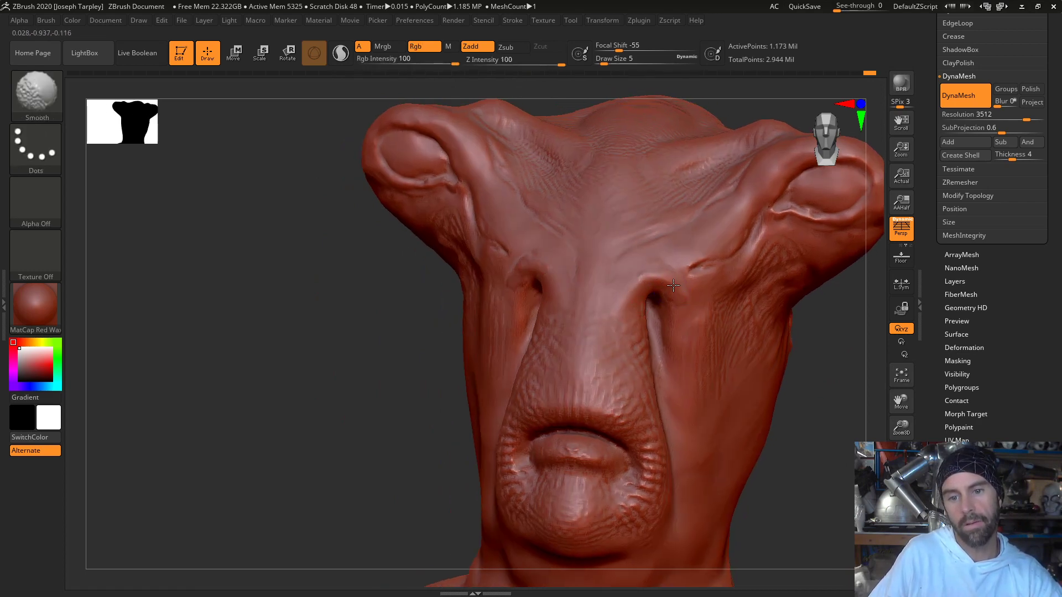
drag(387, 349, 443, 344)
drag(505, 283, 502, 301)
drag(372, 347, 445, 340)
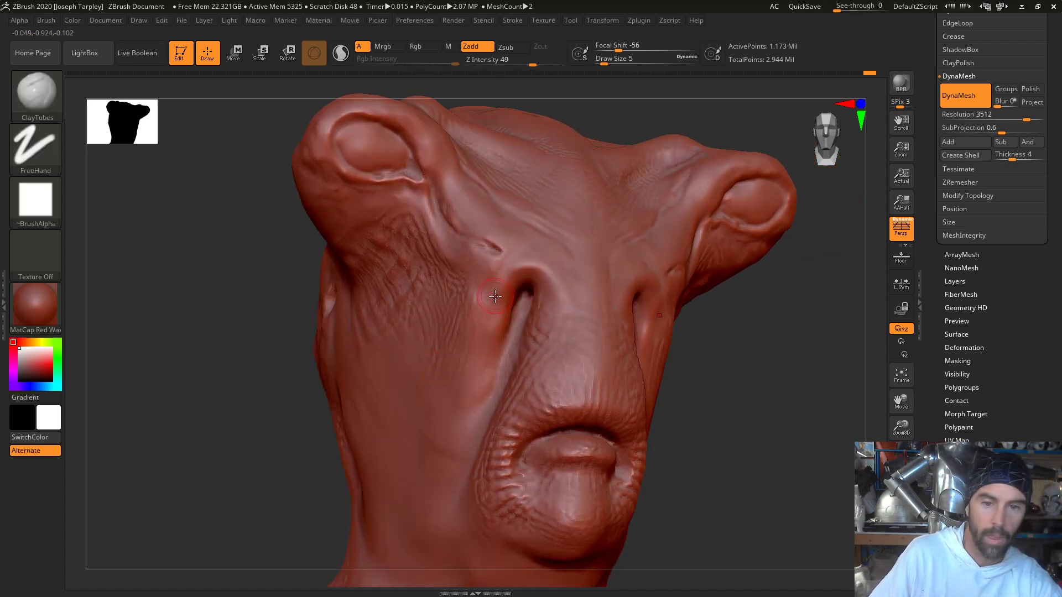
mouse_move(496, 296)
mouse_down()
mouse_move(482, 299)
mouse_move(495, 308)
mouse_up()
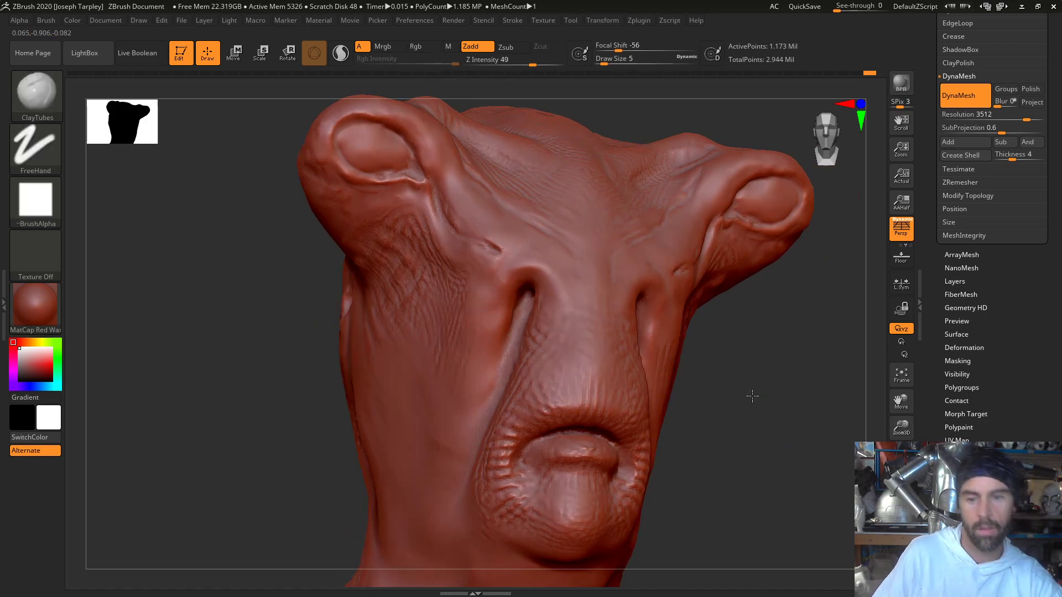
mouse_move(751, 397)
mouse_down()
mouse_move(775, 406)
mouse_move(774, 439)
mouse_move(770, 403)
mouse_move(811, 384)
mouse_move(746, 396)
mouse_move(727, 372)
mouse_move(753, 371)
mouse_move(725, 308)
mouse_move(681, 272)
mouse_move(697, 282)
mouse_move(667, 291)
mouse_move(656, 249)
mouse_up()
- Save the tool as BlueAlien V4, replacing the existing file
key(b)
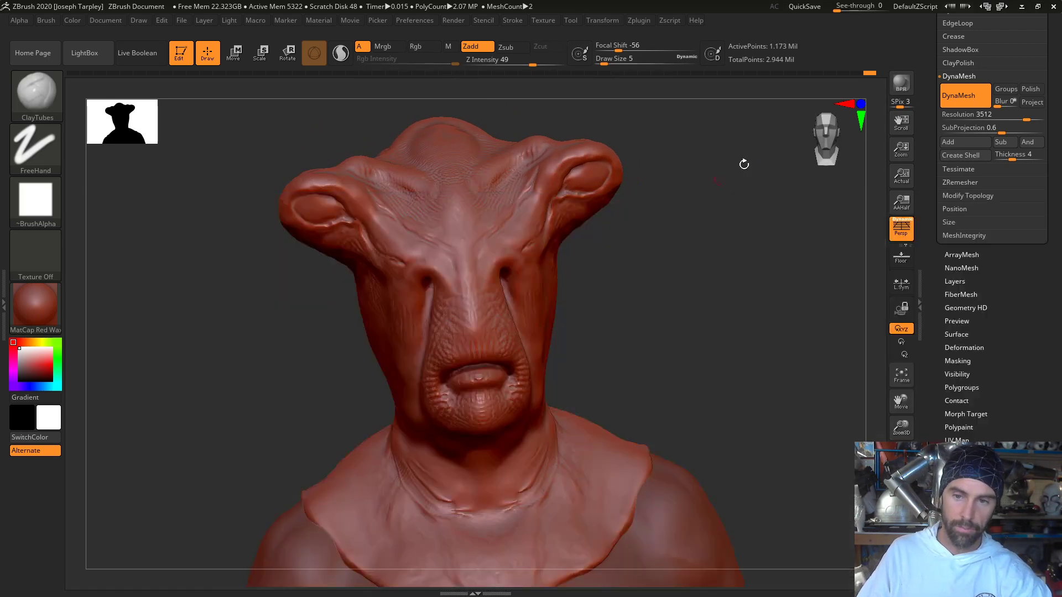
drag(1054, 49, 1053, 220)
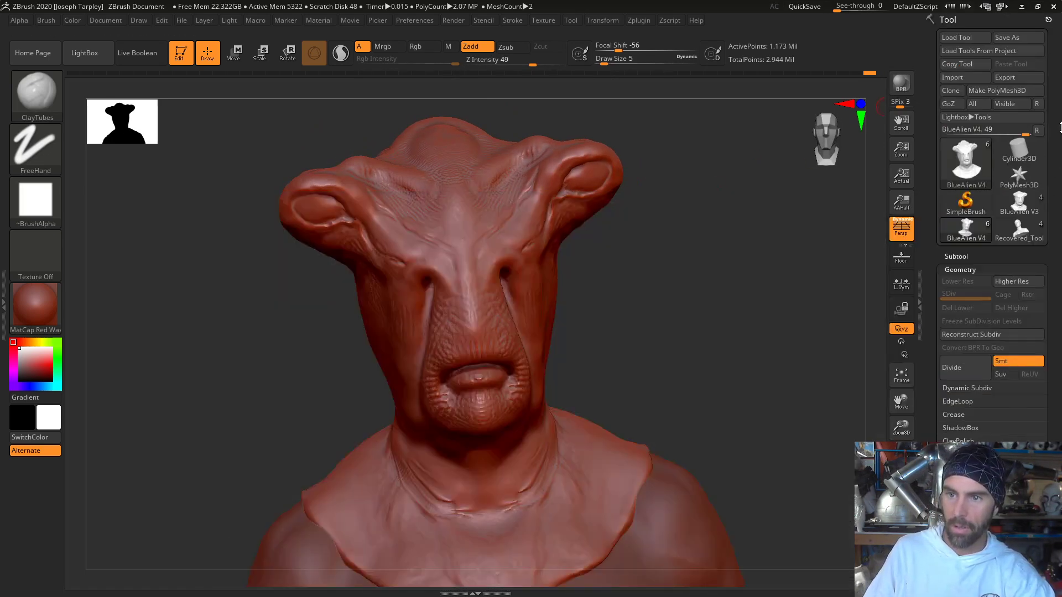
click(1028, 38)
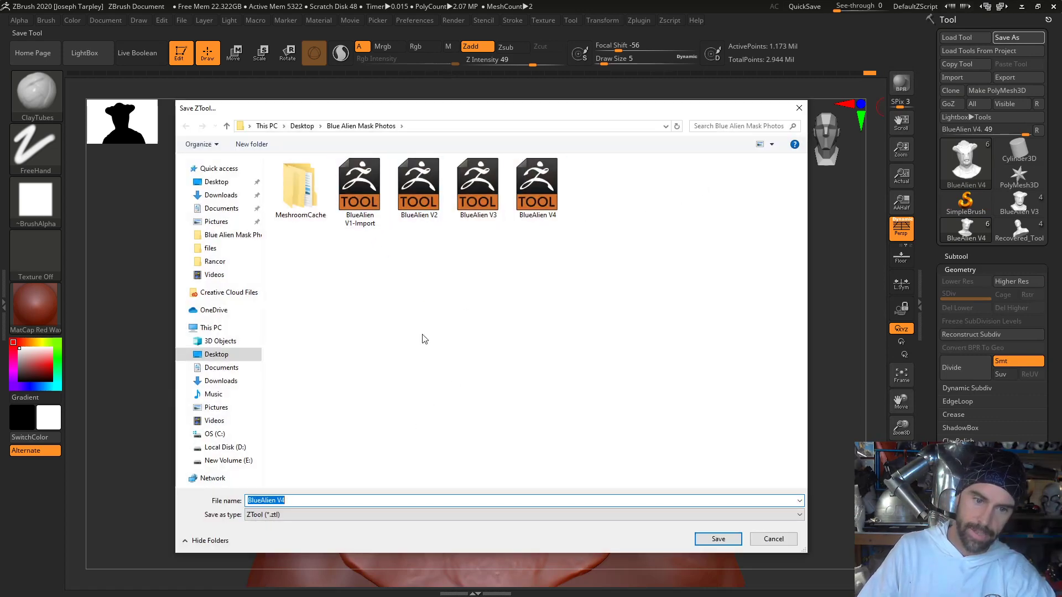
click(719, 538)
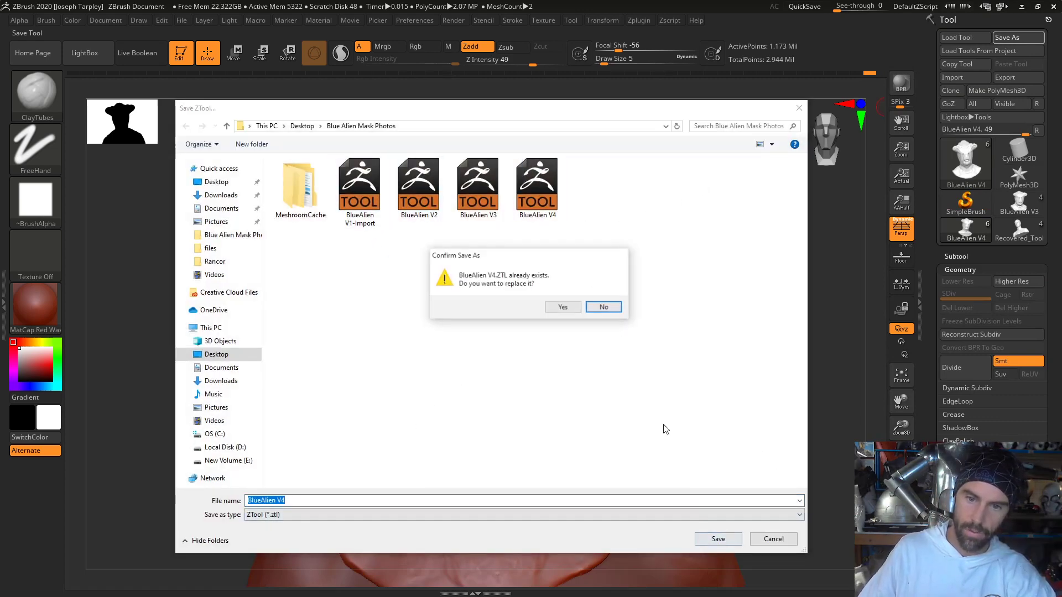
click(564, 306)
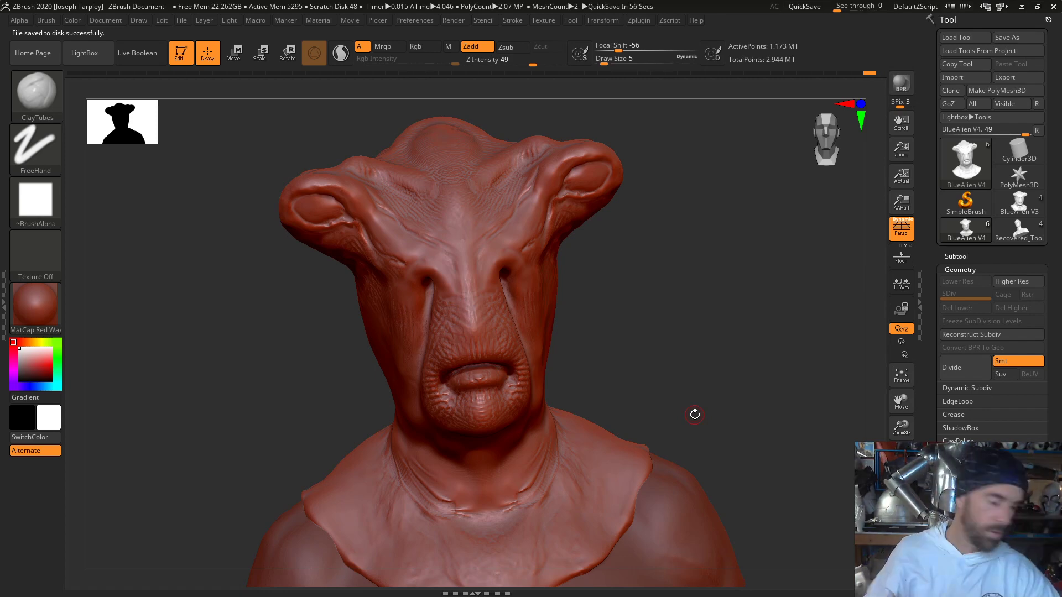
- Try adding a ClayTubes stroke on the muzzle above the mouth, and undo it
mouse_move(585, 363)
mouse_down()
mouse_move(671, 308)
mouse_move(668, 269)
mouse_up()
ctrl+right_drag(668, 270, 623, 363)
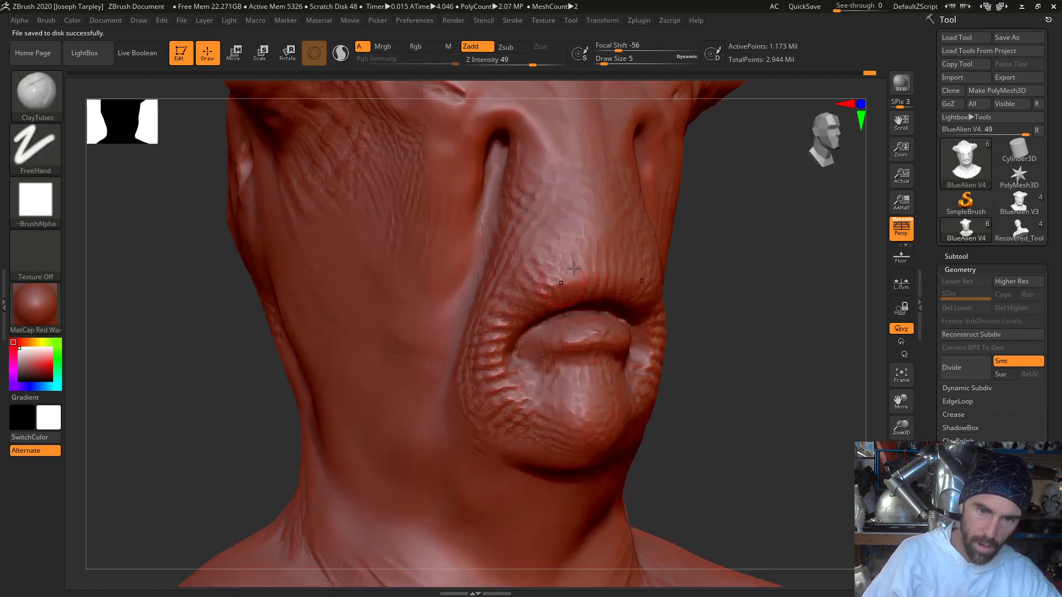
drag(555, 249, 566, 212)
key(ctrl+z)
key(ctrl+z)
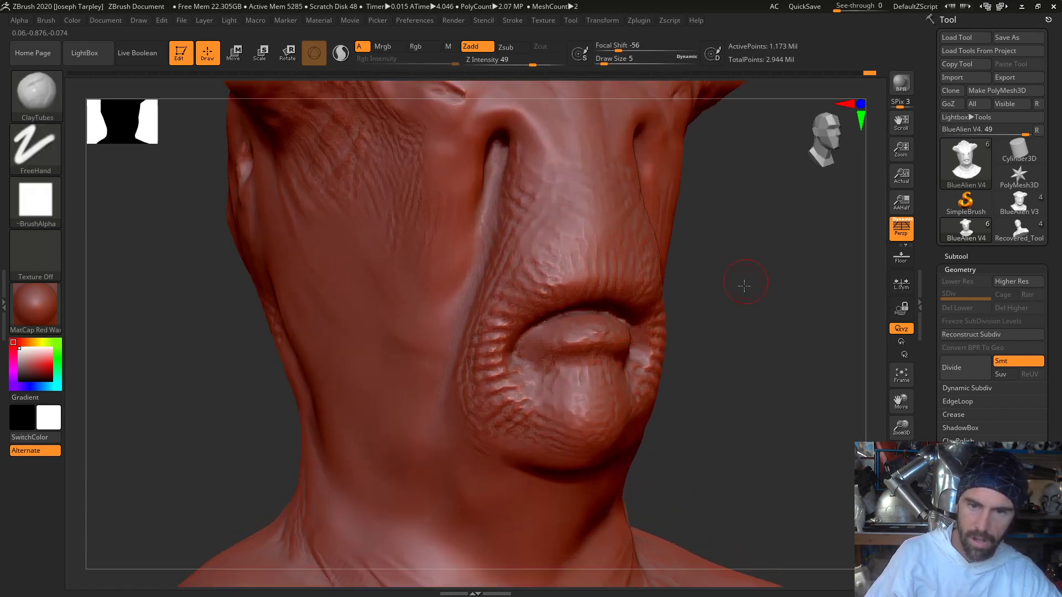
- Face the front of the muzzle and switch to the DamStandard brush for carving creases
alt+drag(744, 282, 710, 354)
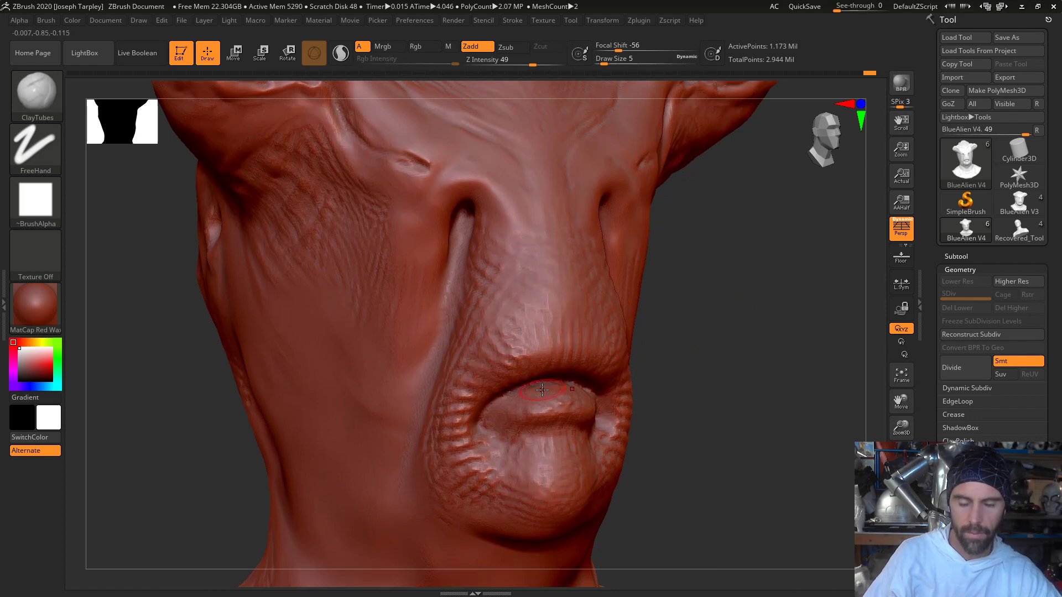
key(b)
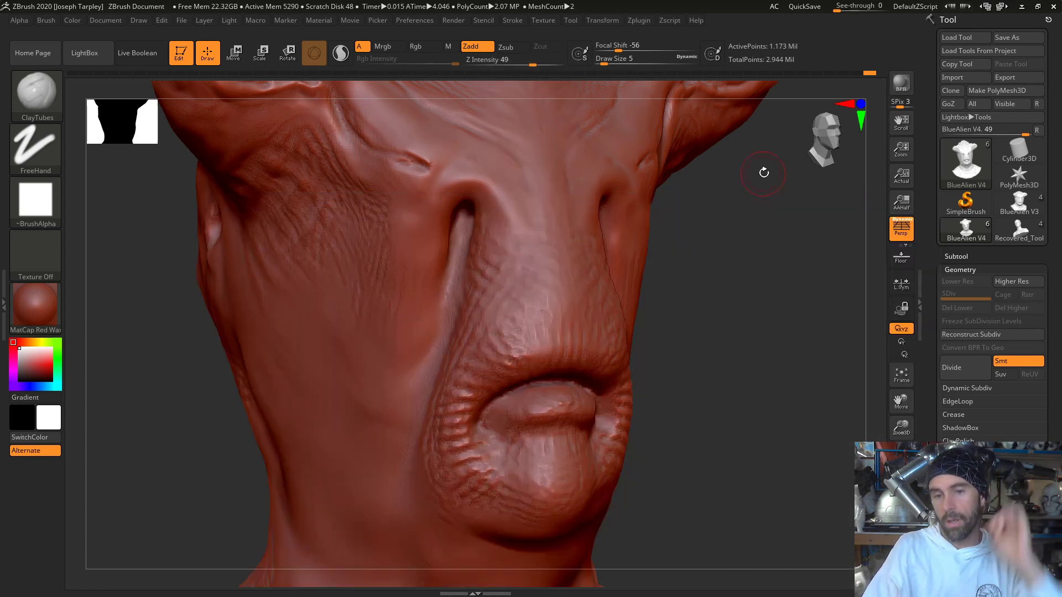
drag(723, 253, 578, 327)
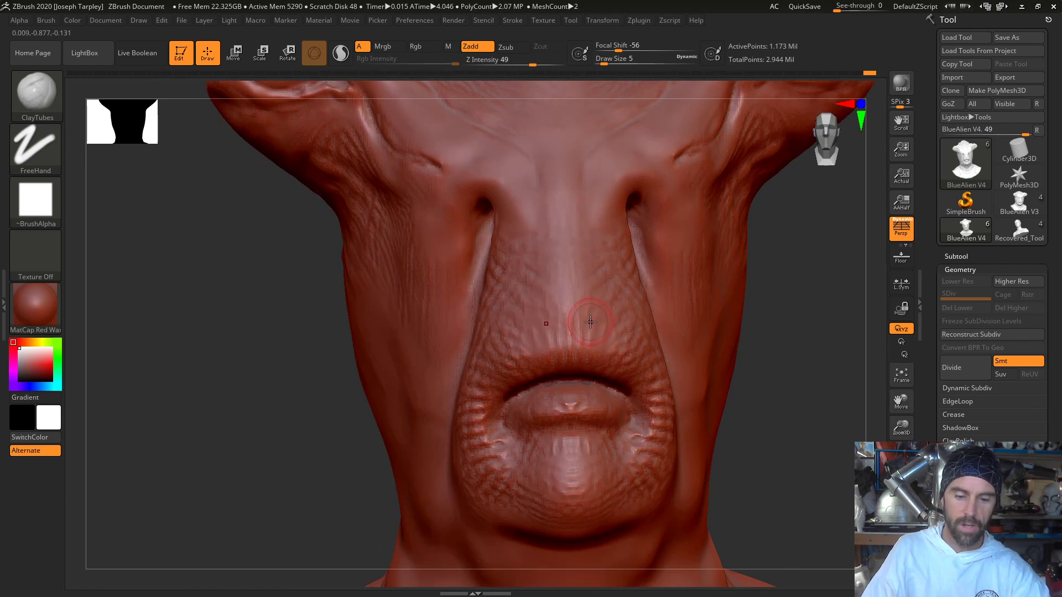
key(b)
key(d)
key(s)
key(space)
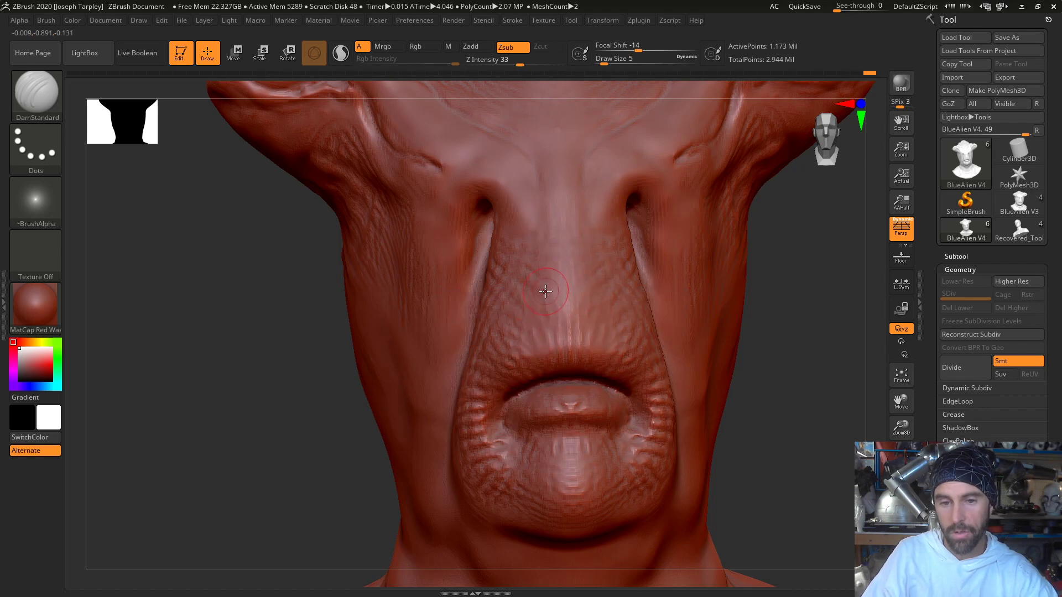
- Try carving vertical creases along the muzzle's side with DamStandard at Draw Size 5, undoing each stroke
drag(518, 319, 525, 246)
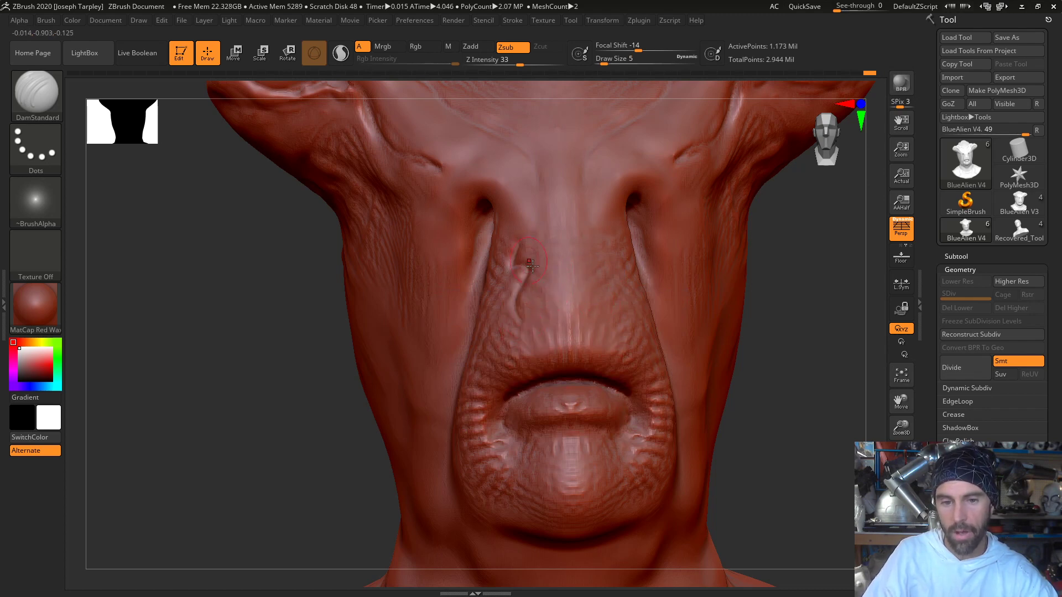
key(ctrl+z)
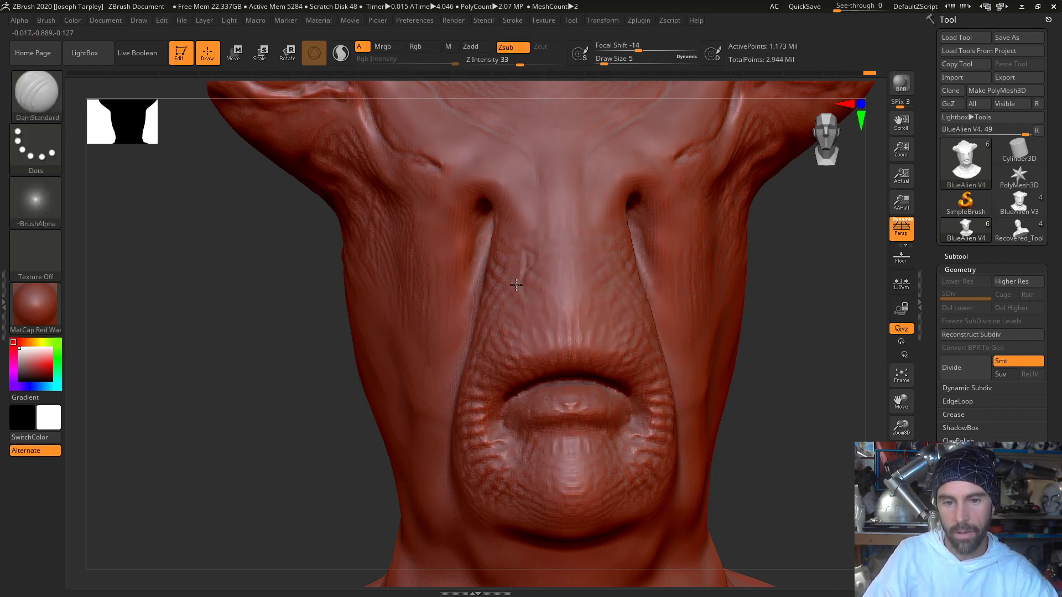
drag(519, 327, 532, 240)
key(ctrl+z)
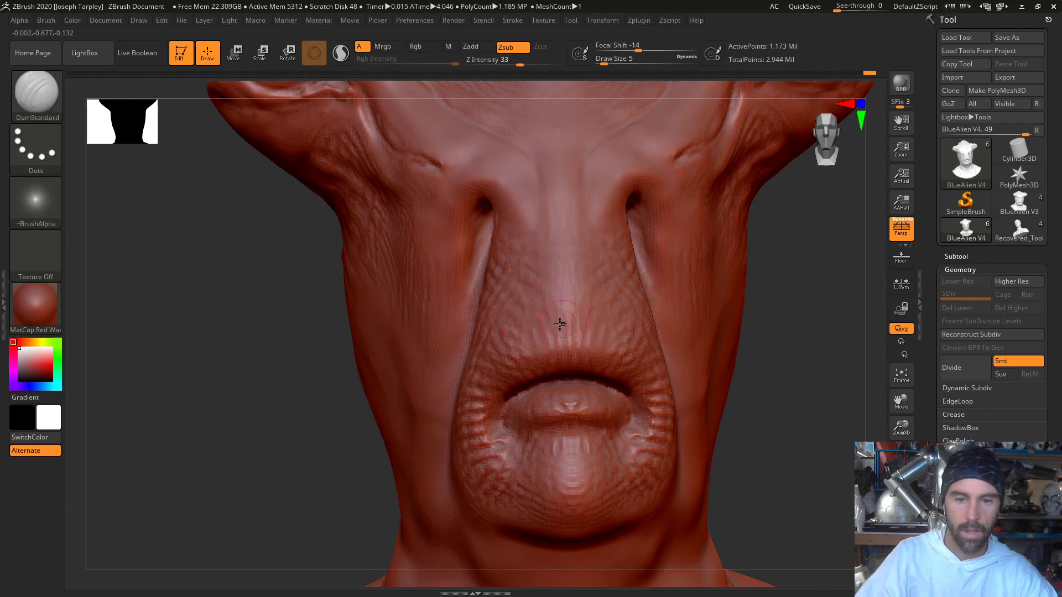
- Set the DamStandard Draw Size to 1 and carve a fine vertical crease on the muzzle above the mouth
mouse_move(292, 365)
mouse_down()
mouse_move(341, 391)
mouse_move(330, 361)
mouse_move(254, 396)
mouse_move(230, 394)
mouse_move(232, 412)
mouse_move(307, 405)
mouse_up()
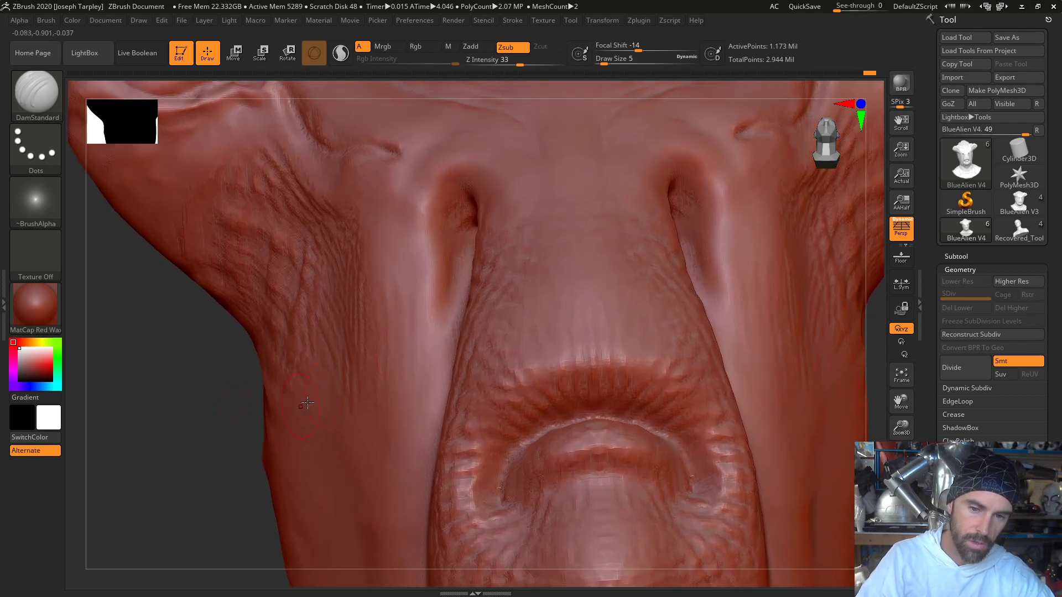
key(space)
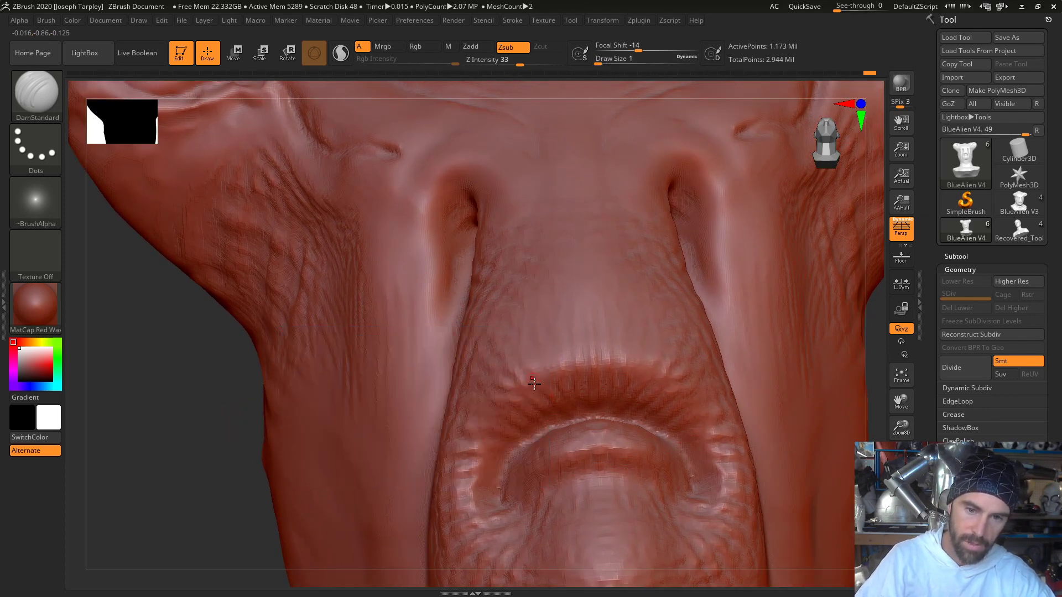
drag(515, 293, 524, 373)
- Raise the DynaMesh resolution and remesh the mask so it can hold finer detail
drag(214, 445, 310, 436)
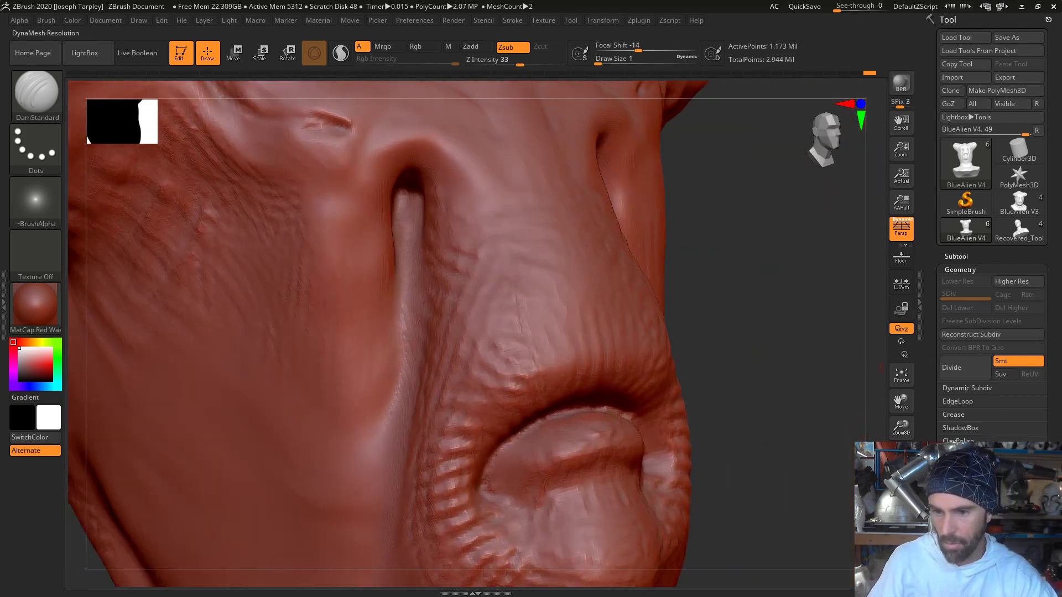
ctrl+drag(792, 409, 812, 246)
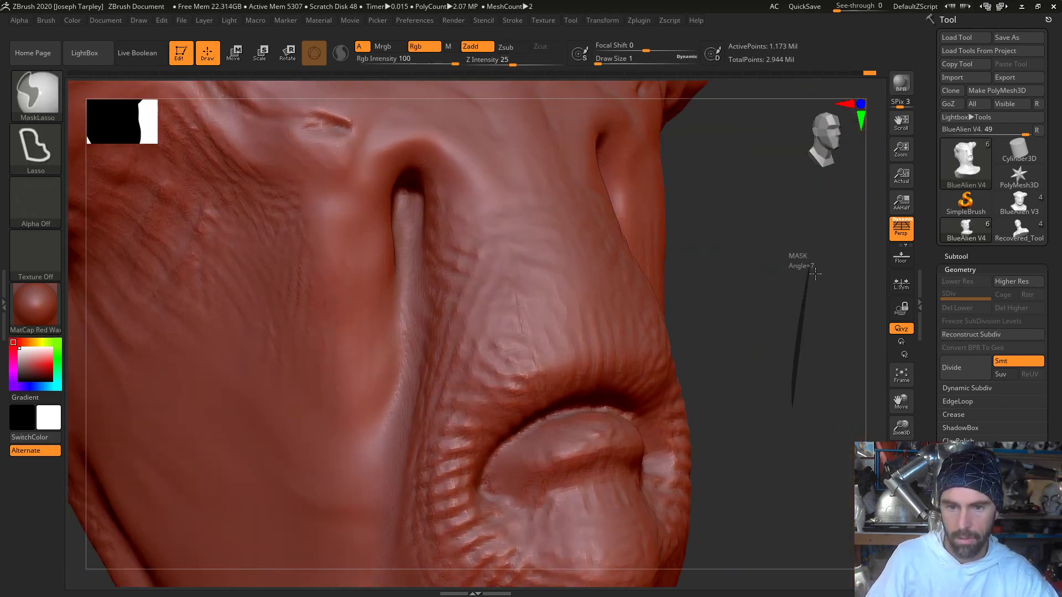
ctrl+drag(814, 283, 815, 287)
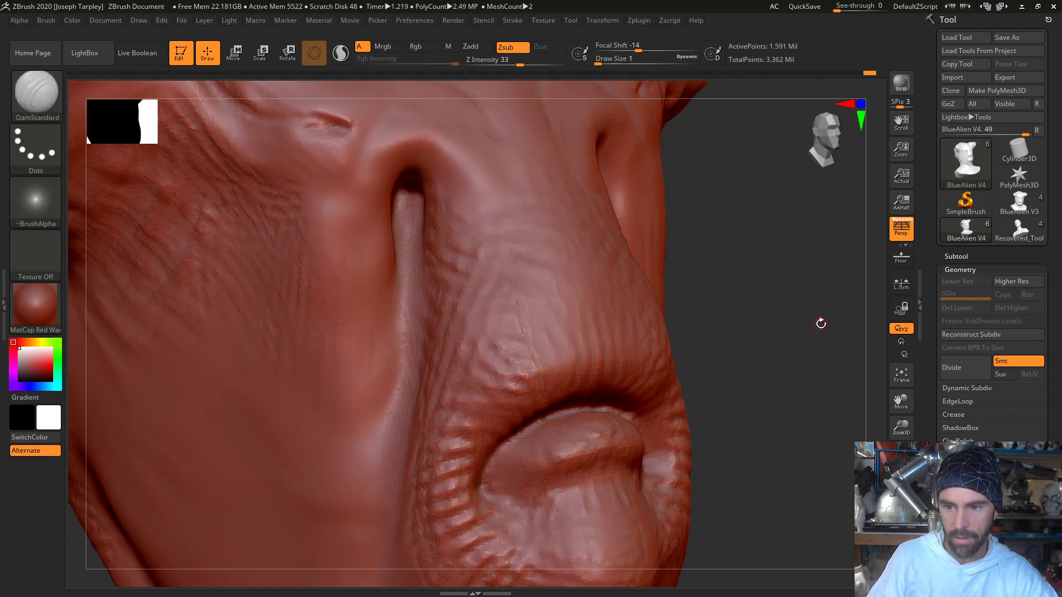
- Carve fine vertical creases with DamStandard across the front of the muzzle, running up from the upper lip between the slits
drag(817, 336, 636, 382)
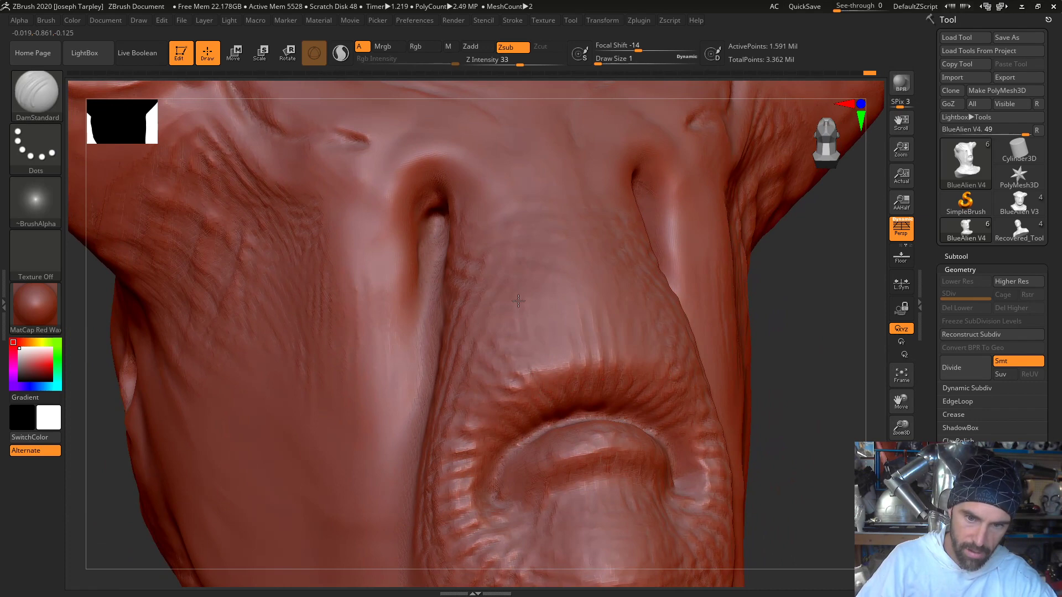
drag(518, 300, 536, 367)
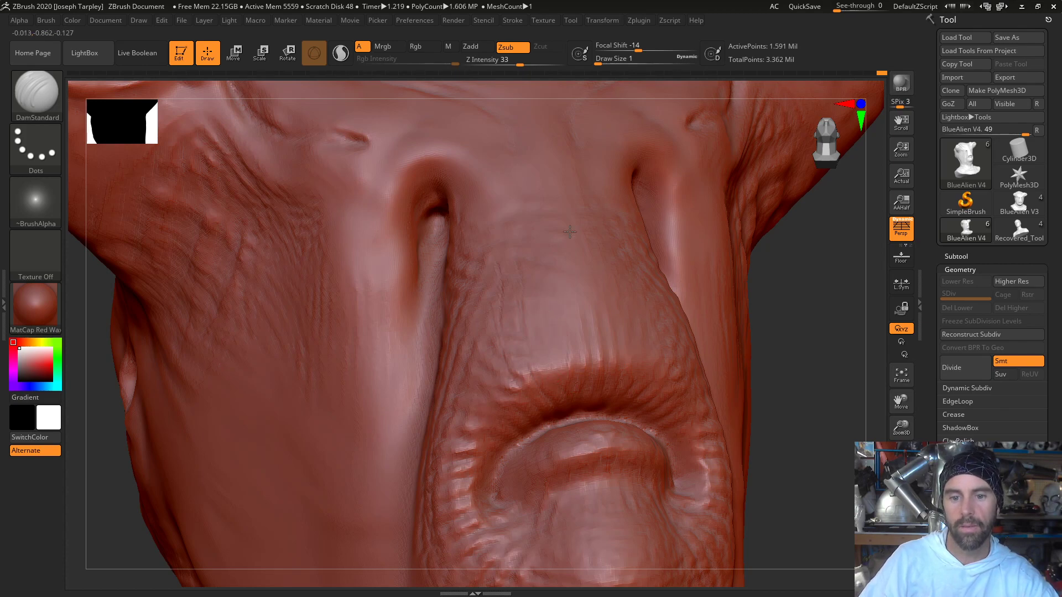
drag(808, 334, 788, 381)
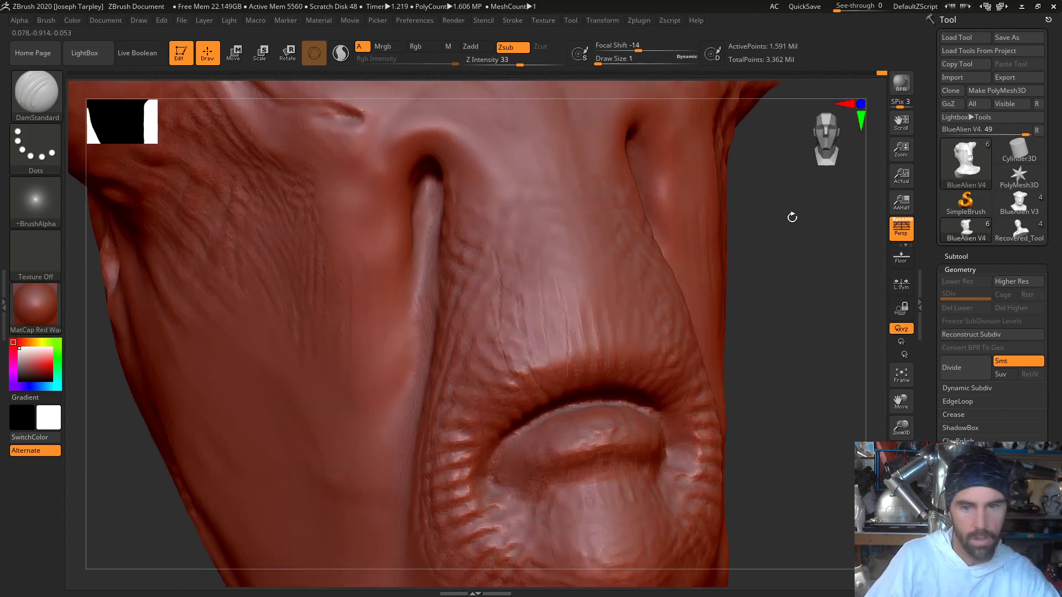
drag(808, 267, 732, 293)
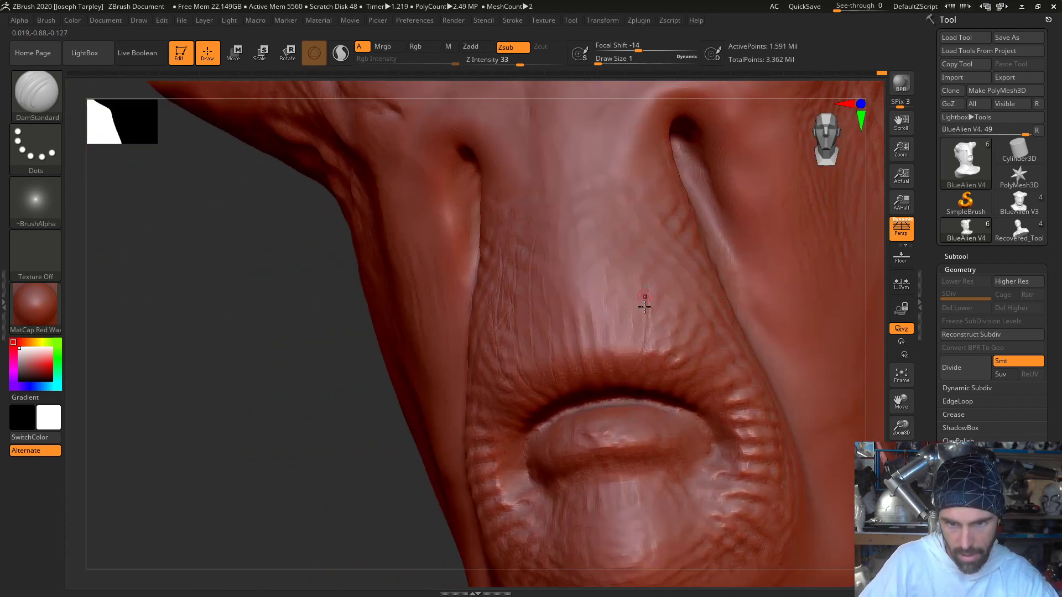
drag(614, 352, 616, 293)
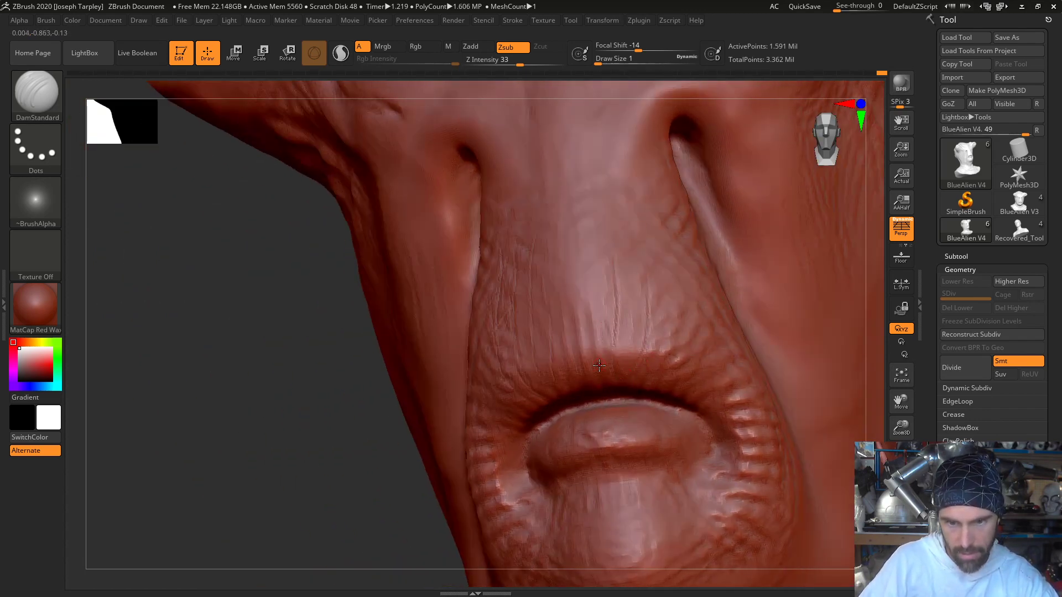
drag(599, 365, 596, 279)
drag(593, 361, 569, 259)
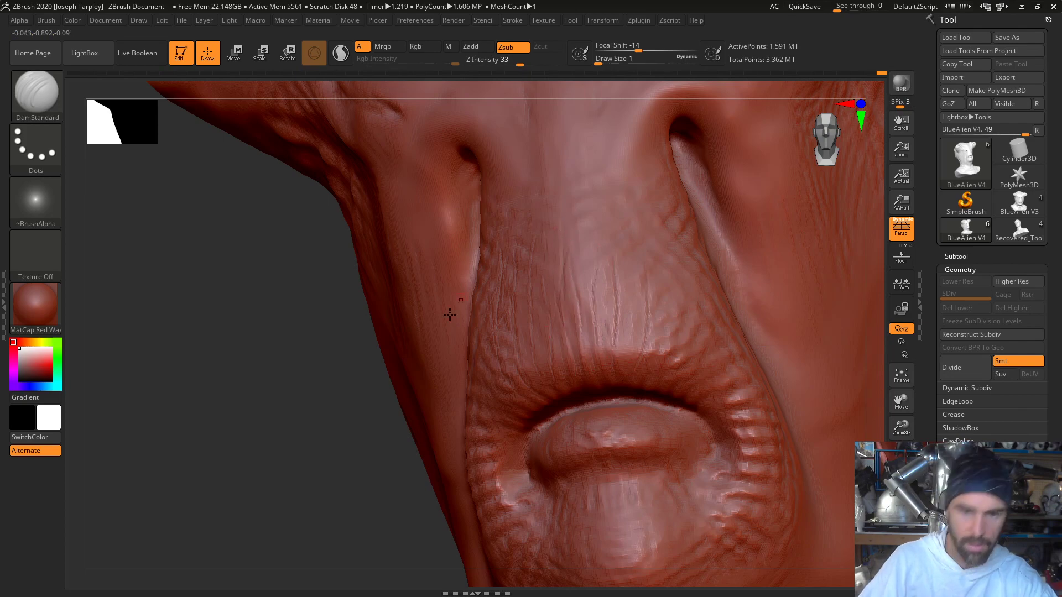
- Carve fine creases along the muzzle's side above the mouth corner and up toward the bridge
drag(301, 475, 470, 468)
drag(490, 399, 454, 360)
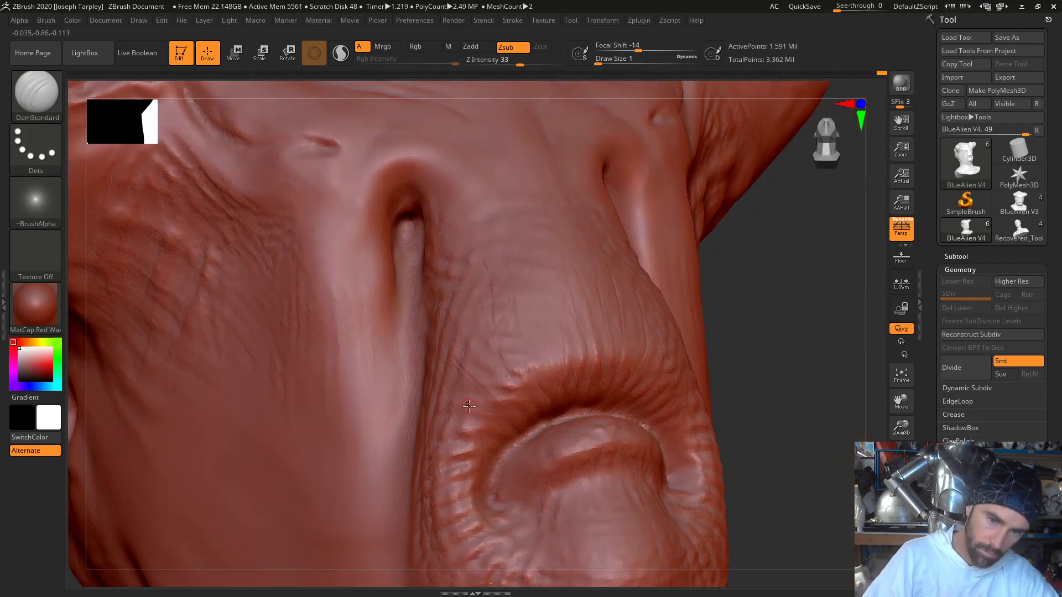
mouse_move(505, 424)
mouse_down()
mouse_move(451, 416)
mouse_move(452, 446)
mouse_up()
key(ctrl+z)
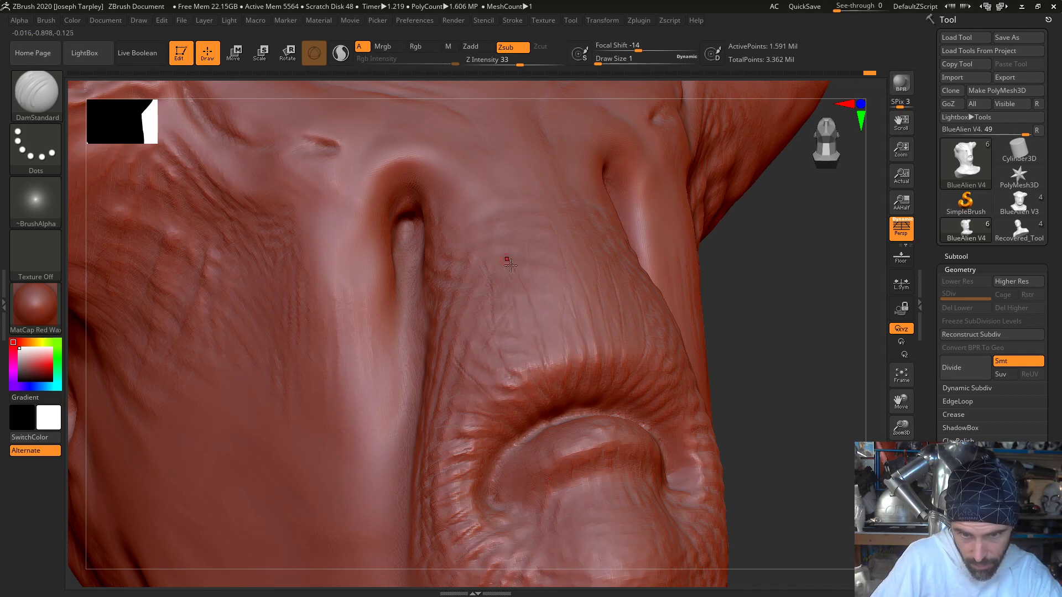
drag(794, 365, 643, 379)
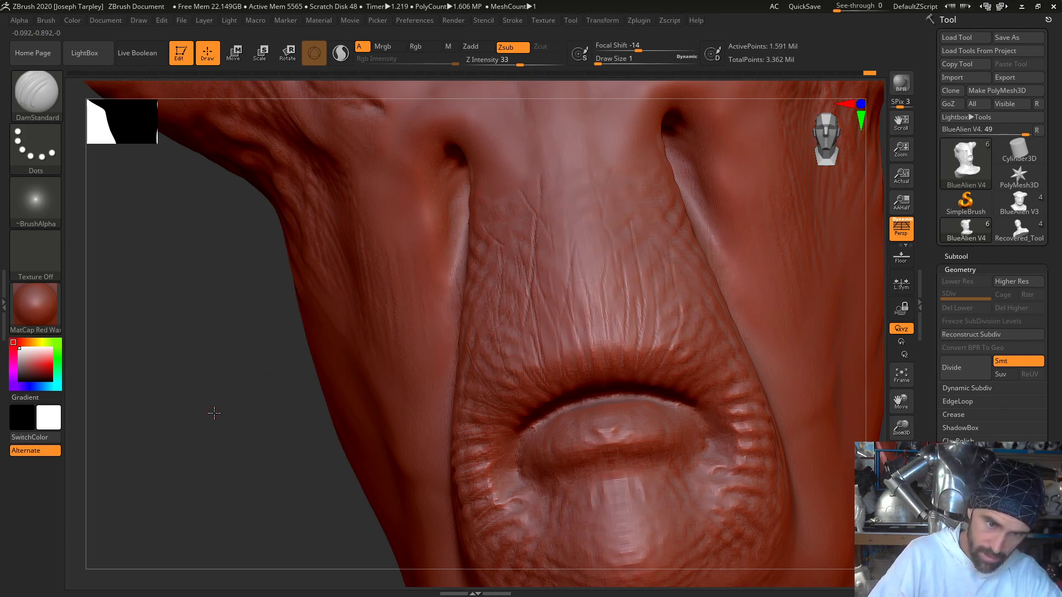
- Carve slanting, crossing wrinkles on the side of the muzzle next to the long slit
mouse_move(214, 413)
mouse_down()
mouse_move(467, 217)
mouse_move(485, 259)
mouse_up()
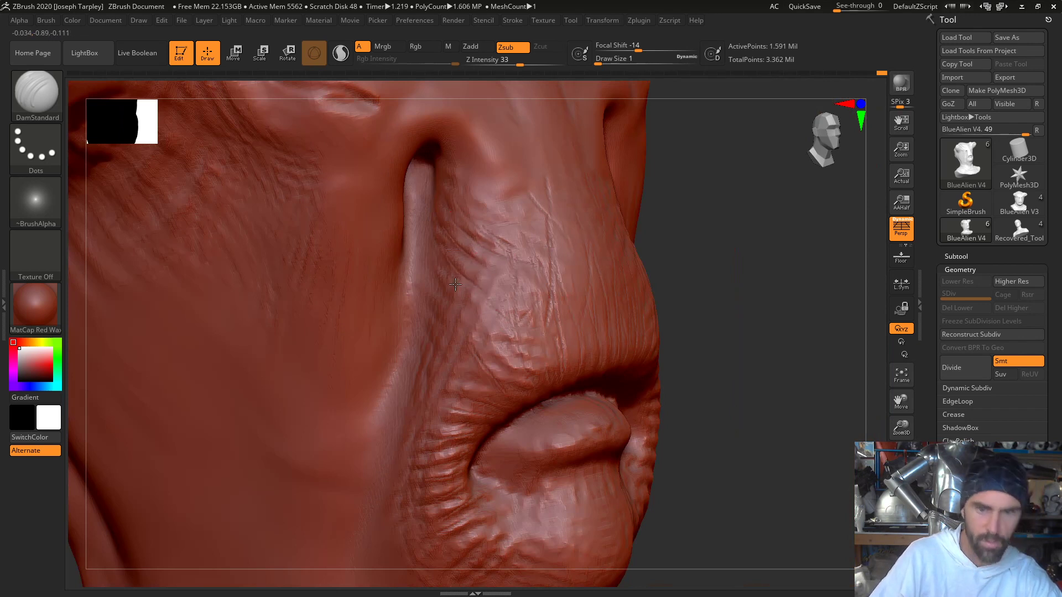
drag(714, 246, 492, 246)
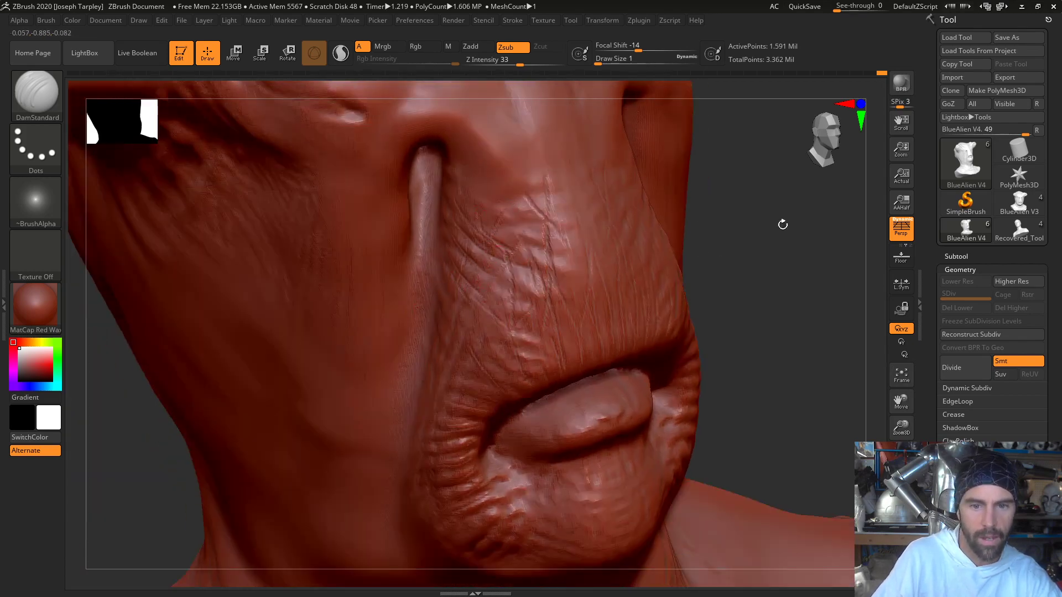
drag(783, 224, 733, 228)
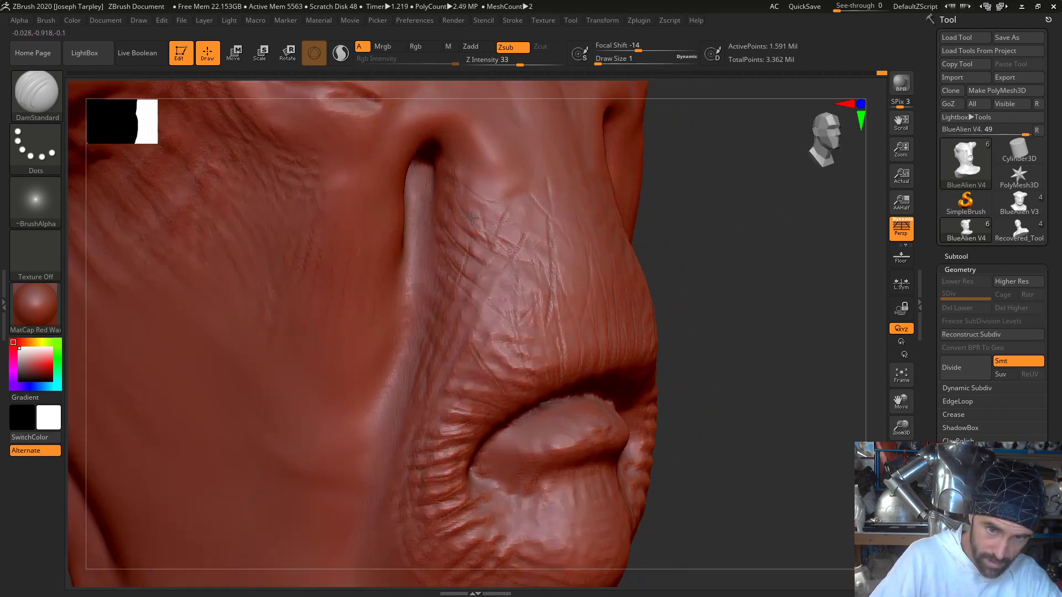
drag(433, 193, 486, 258)
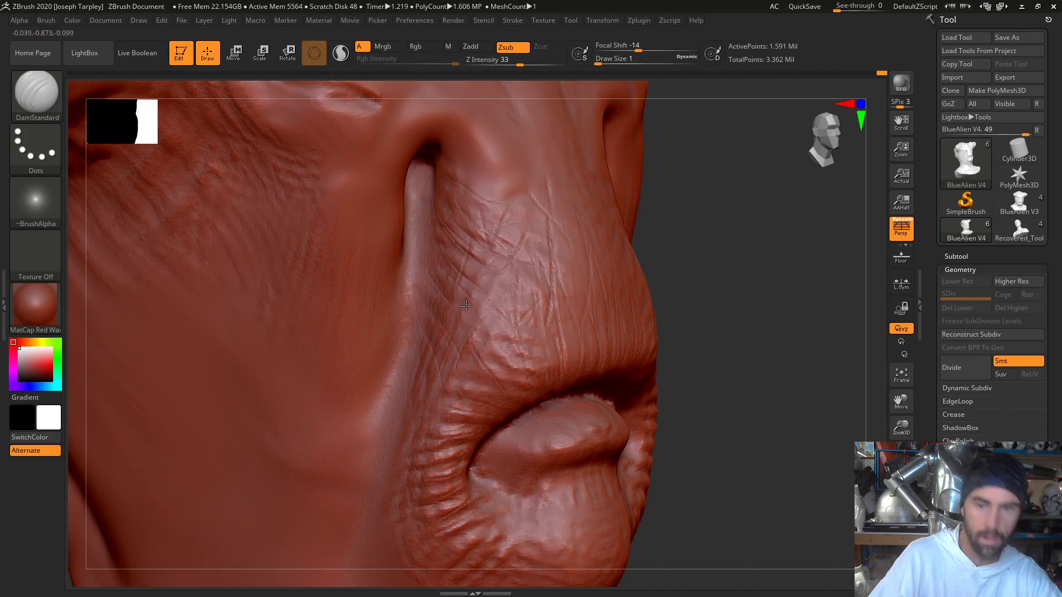
- Set the draw size to 9 and soften the wrinkles on the muzzle's side beside the long slit with Smooth
mouse_move(730, 281)
mouse_down()
mouse_move(708, 299)
mouse_move(732, 280)
mouse_move(699, 275)
mouse_move(718, 301)
mouse_move(719, 396)
mouse_up()
key(f)
drag(249, 348, 326, 362)
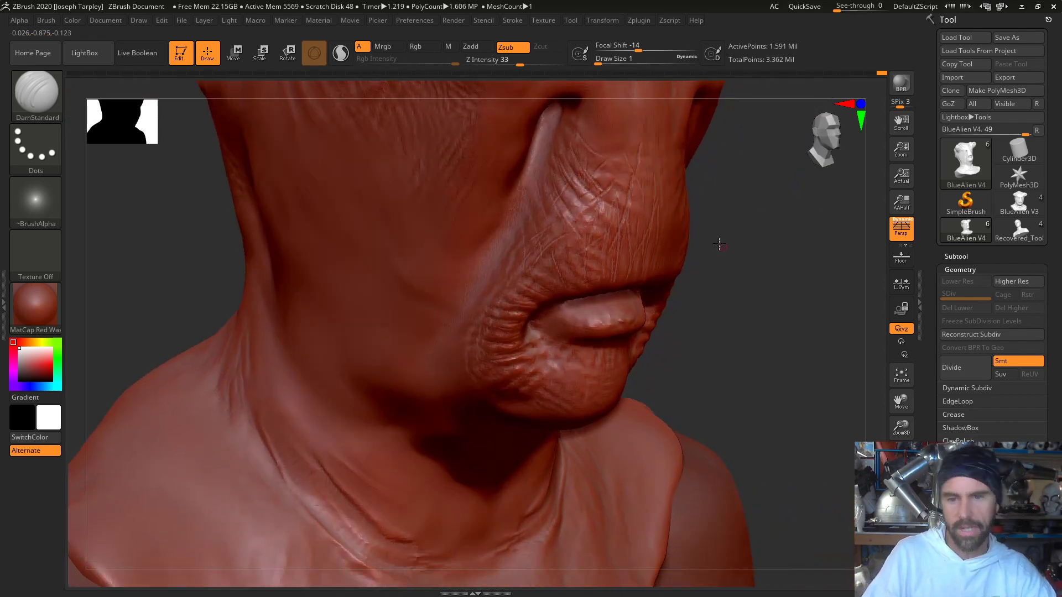
mouse_move(721, 244)
mouse_down()
mouse_move(672, 236)
mouse_move(661, 221)
mouse_move(684, 224)
mouse_up()
key(space)
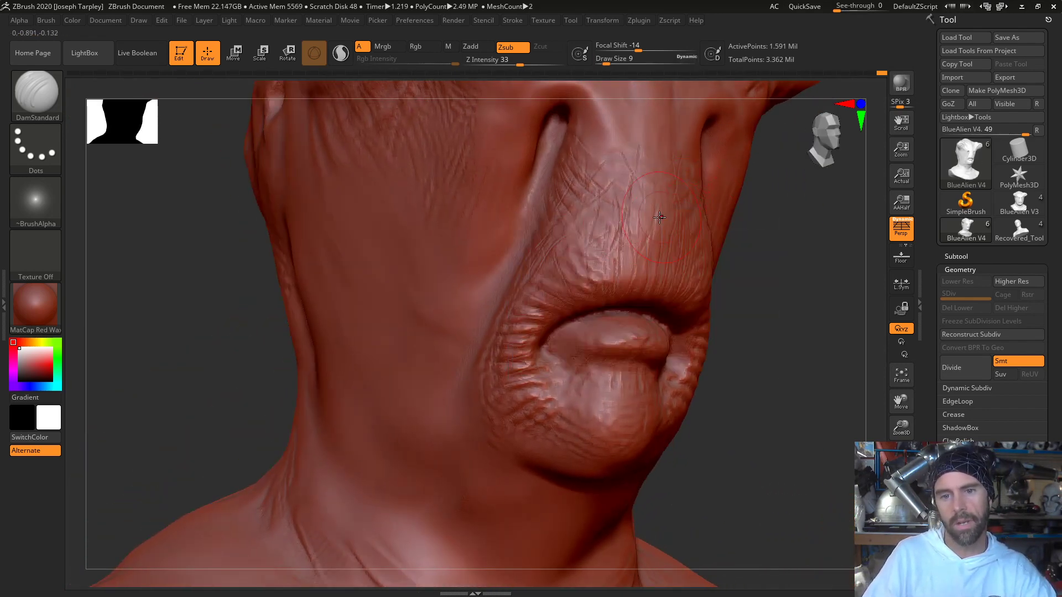
key(shift)
mouse_move(570, 223)
shift+mouse_down()
mouse_move(588, 266)
mouse_move(560, 275)
mouse_move(513, 324)
shift+mouse_up()
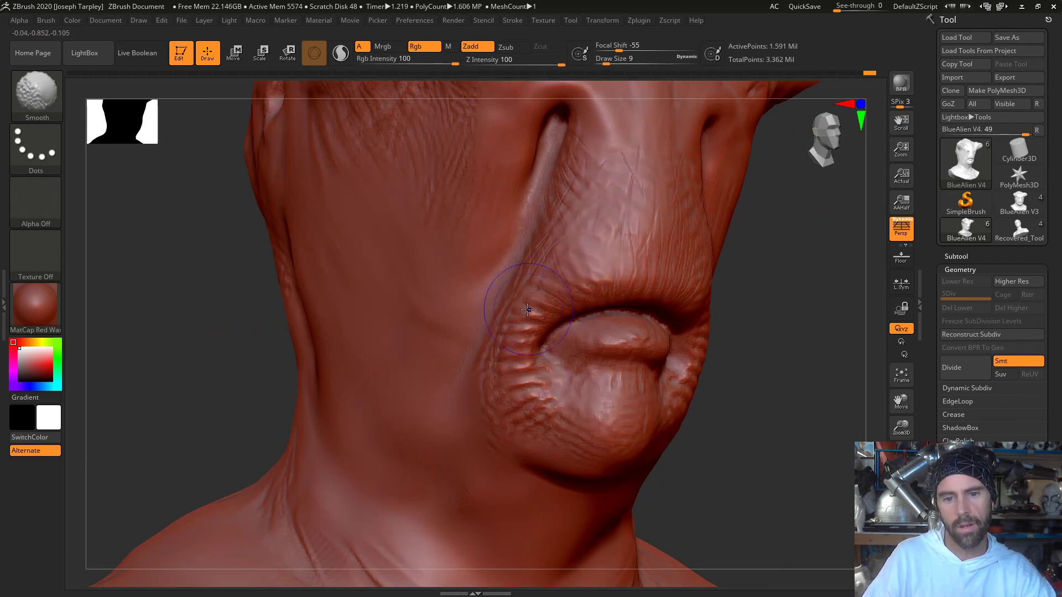
- Carve fine vertical creases from the upper lip up the muzzle with DamStandard at draw size 4
key(b)
key(d)
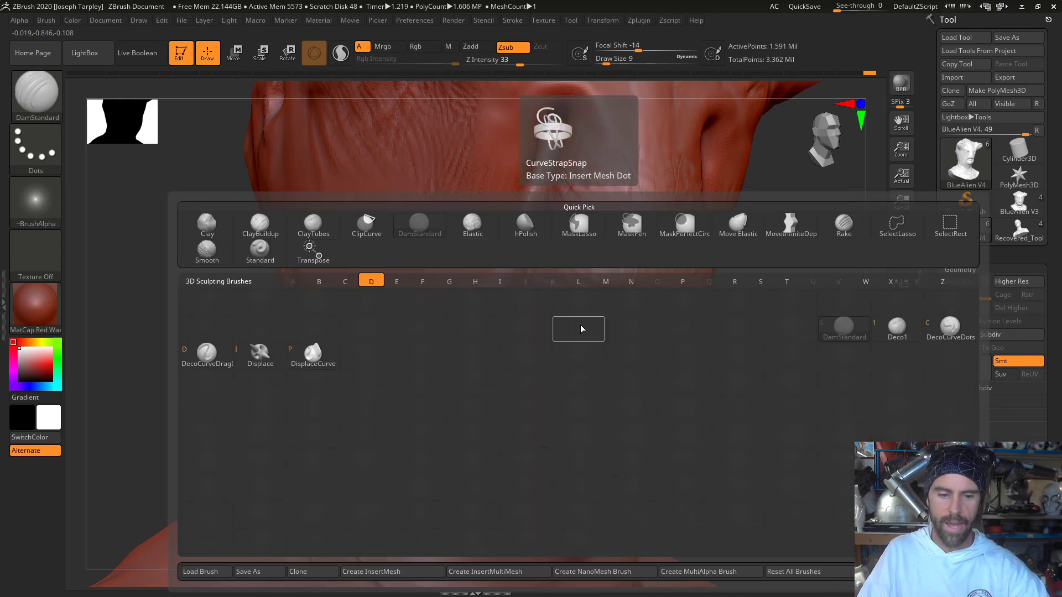
key(s)
key(space)
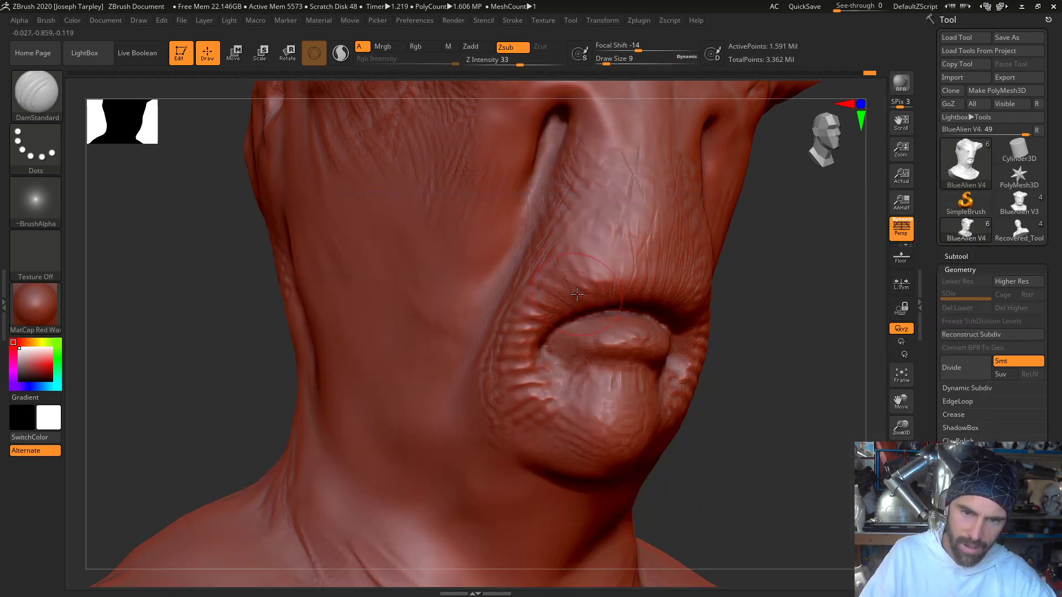
key(ctrl)
key(space)
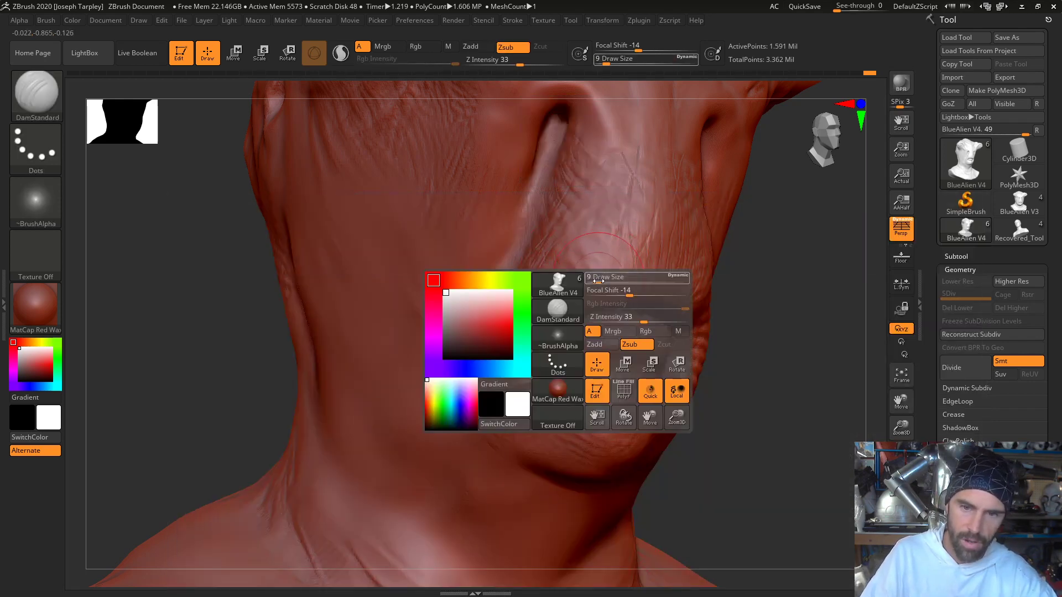
key(ctrl+z)
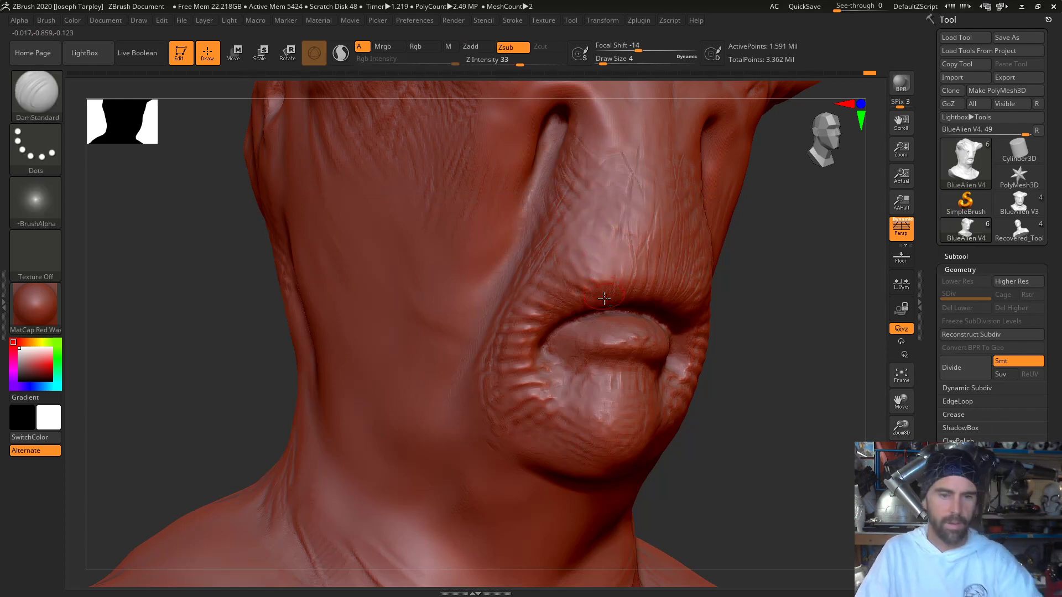
key(alt+Tab)
key(alt+Tab)
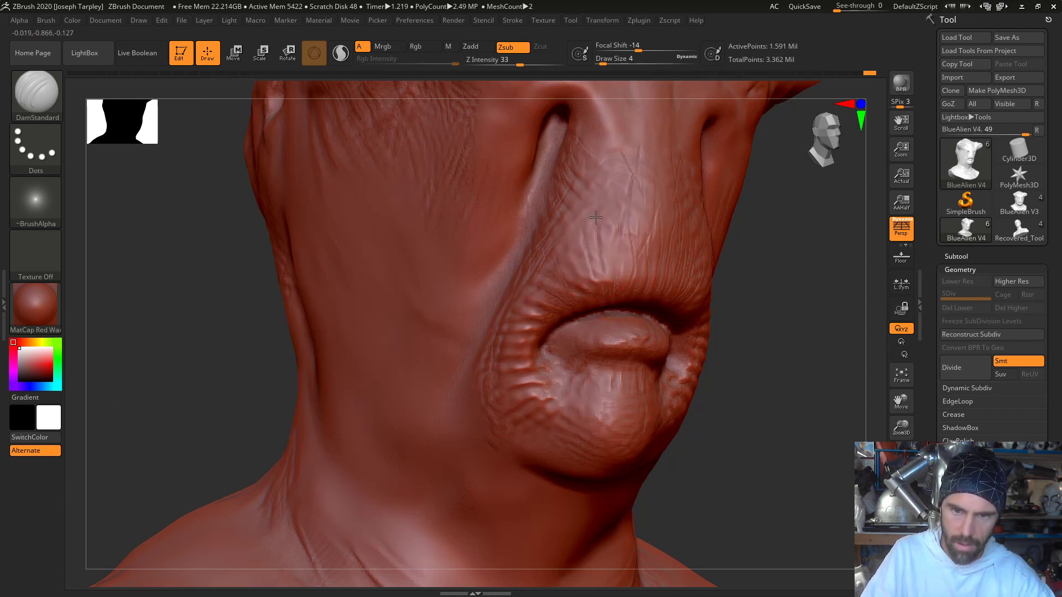
drag(613, 236, 607, 163)
key(ctrl+z)
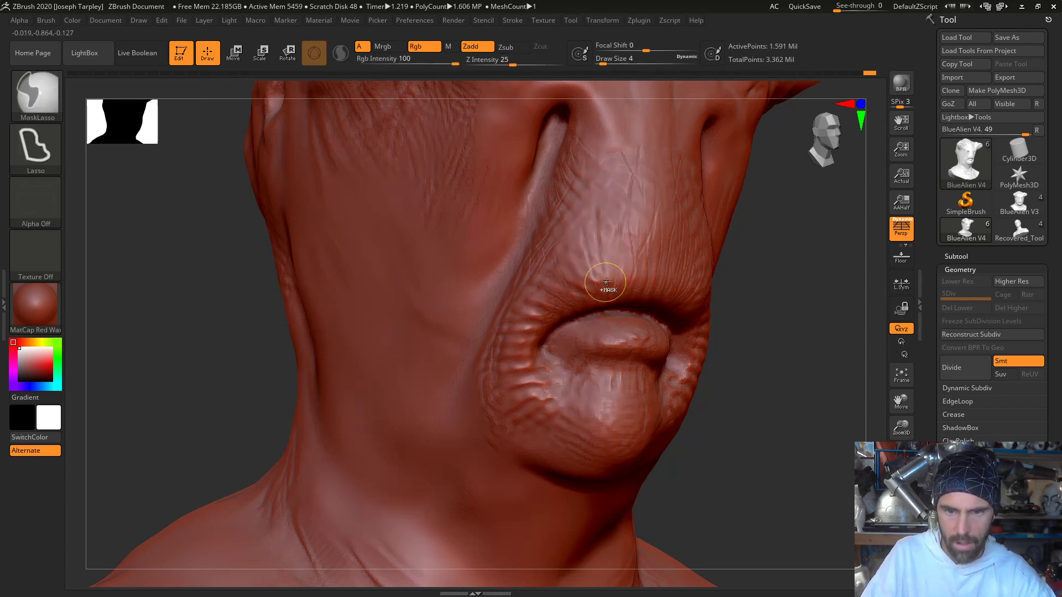
drag(606, 280, 599, 214)
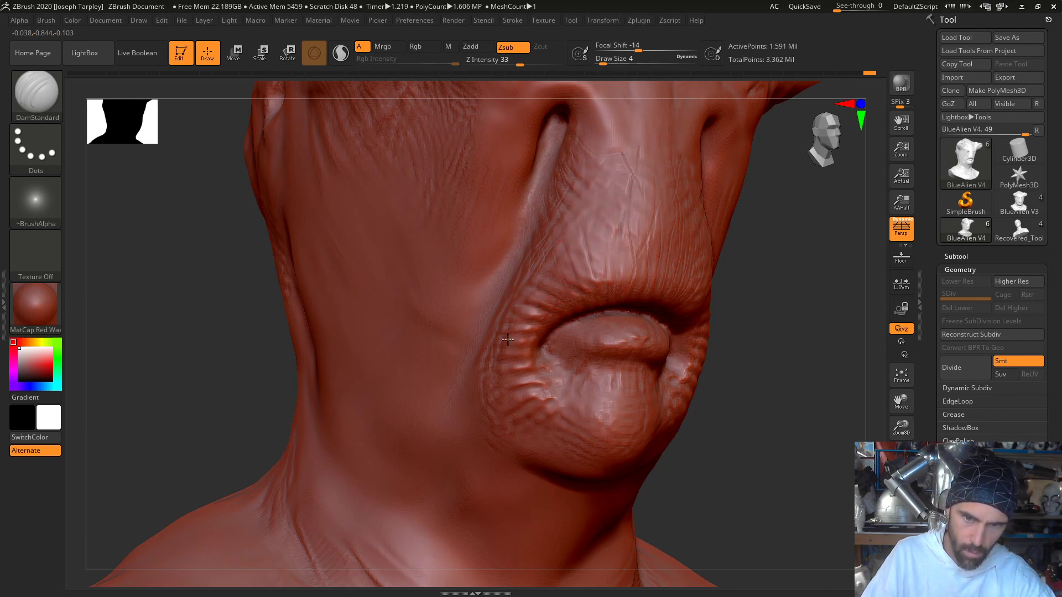
- Carve thin creases across the front of the muzzle and up the bridge between the slits
drag(774, 342, 674, 408)
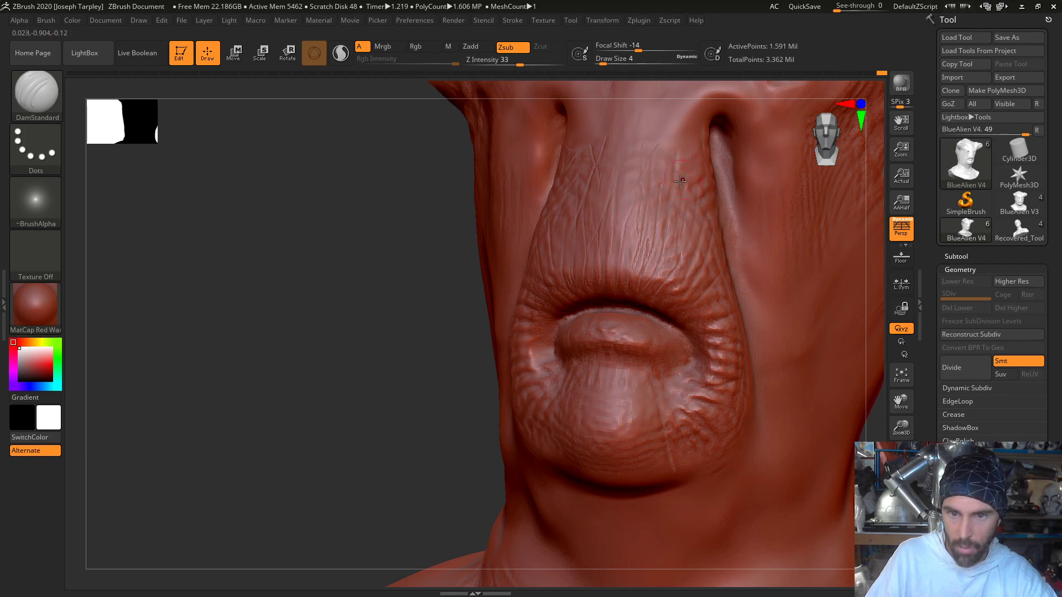
alt+drag(362, 265, 333, 374)
drag(333, 374, 545, 276)
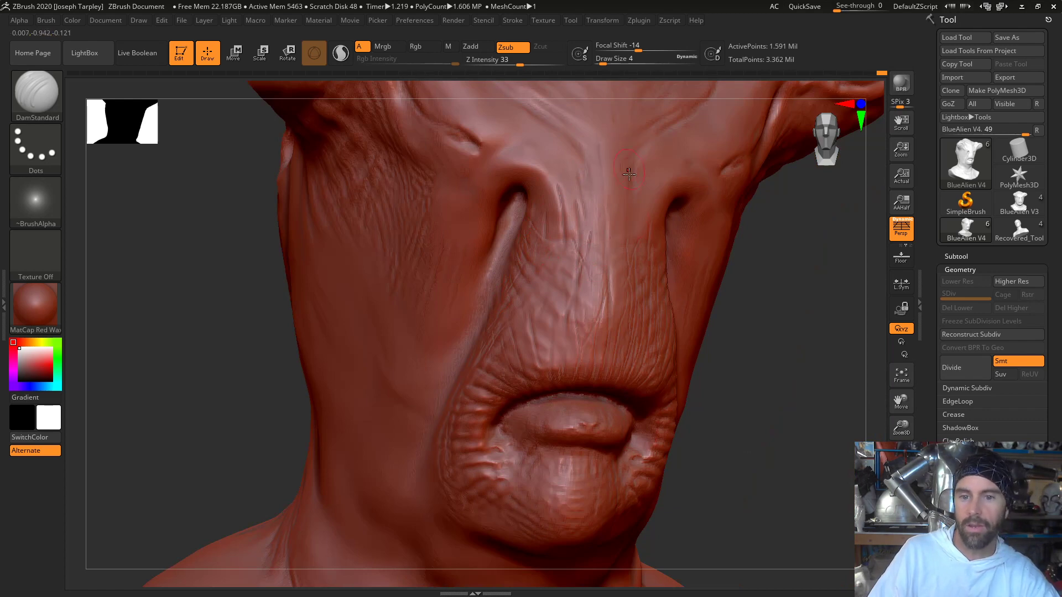
drag(628, 174, 642, 240)
drag(777, 281, 660, 336)
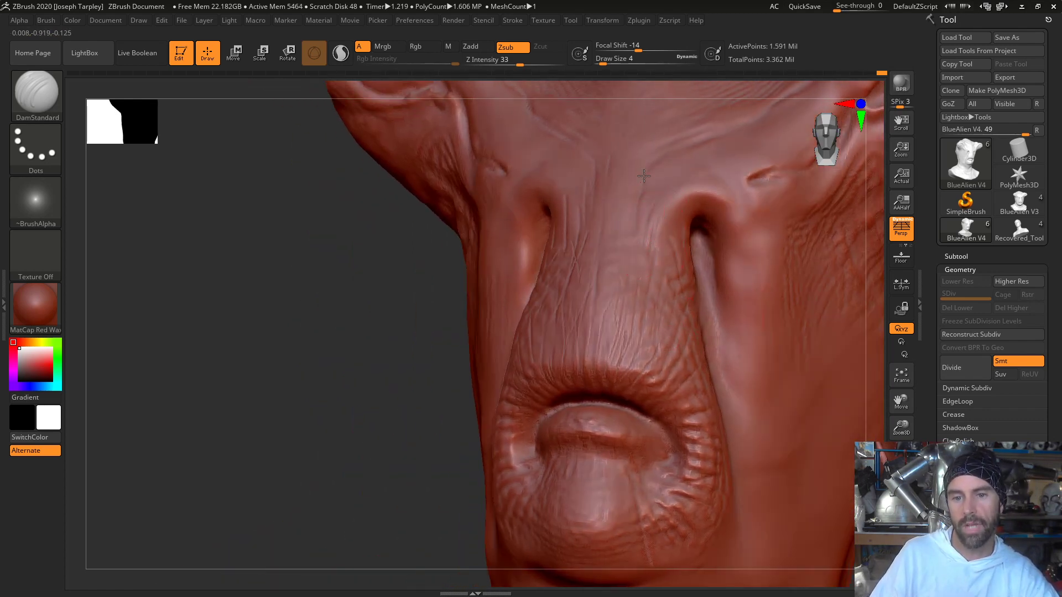
- Check the whole bust, switch to the ClayBuildup brush and load Alpha 58, the vertical strand pattern
drag(305, 405, 373, 408)
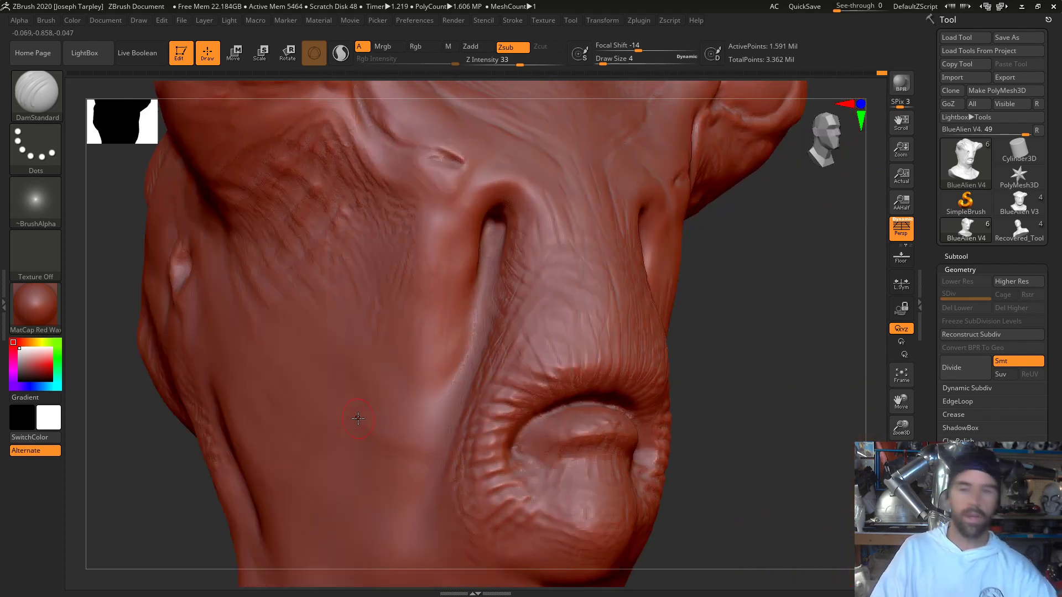
key(f)
drag(742, 422, 692, 385)
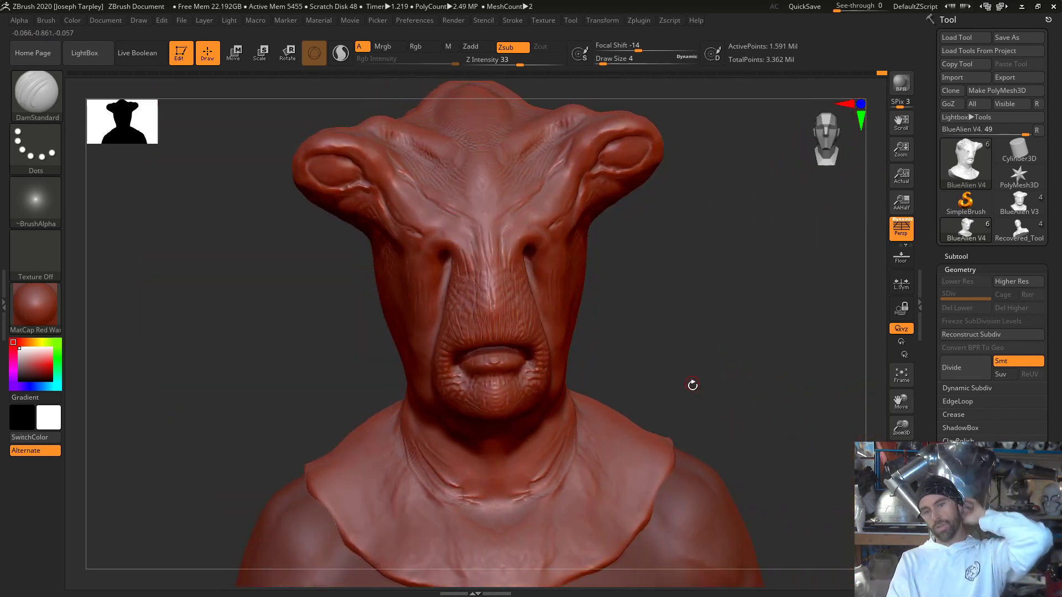
drag(657, 308, 614, 321)
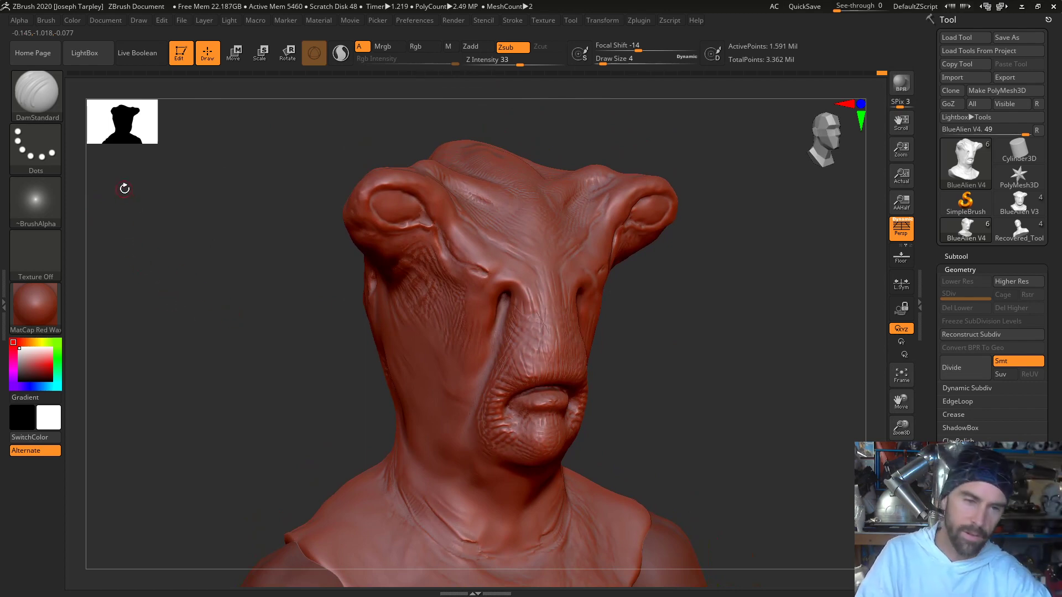
mouse_move(301, 337)
shift+mouse_down()
mouse_move(310, 327)
mouse_move(301, 346)
mouse_move(289, 342)
shift+mouse_up()
key(b)
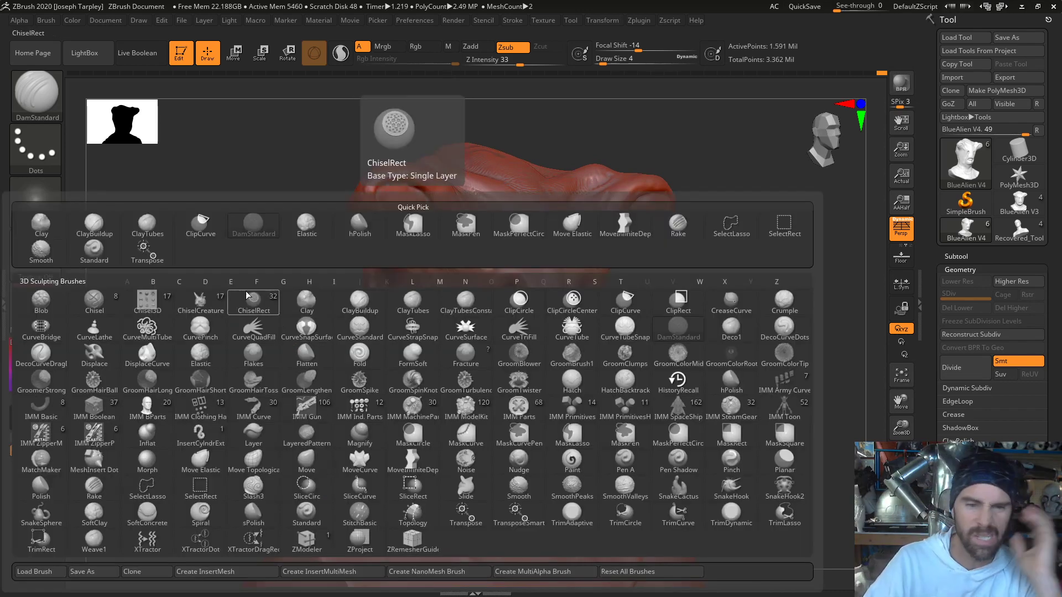
click(359, 303)
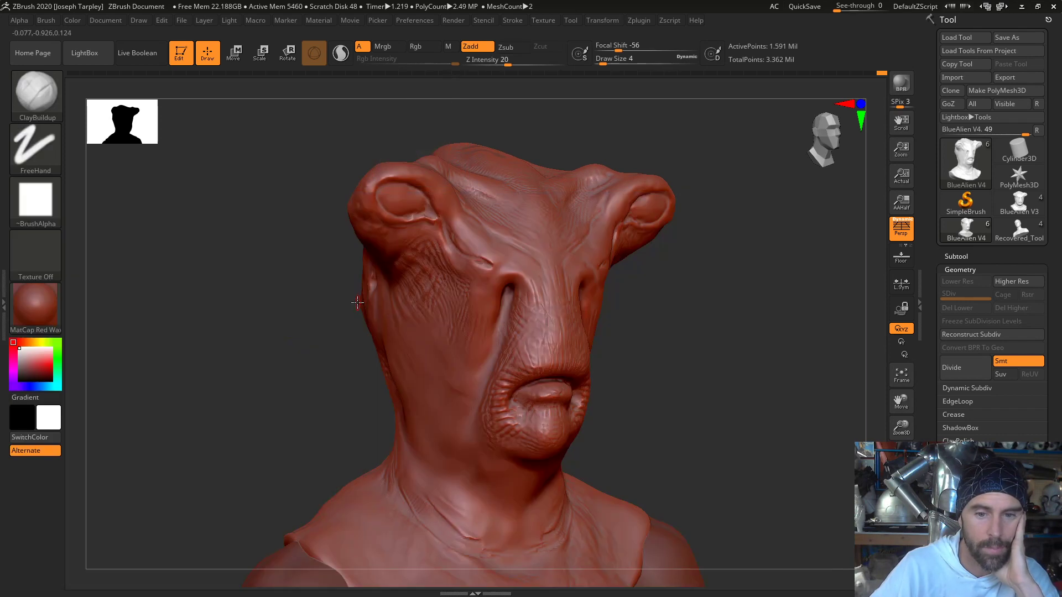
click(42, 254)
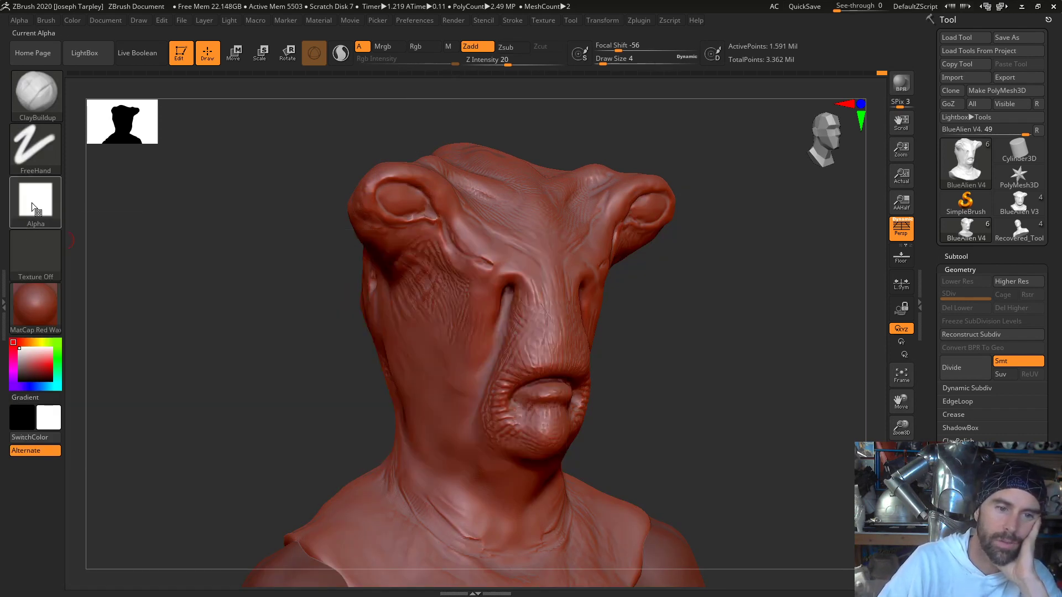
click(36, 204)
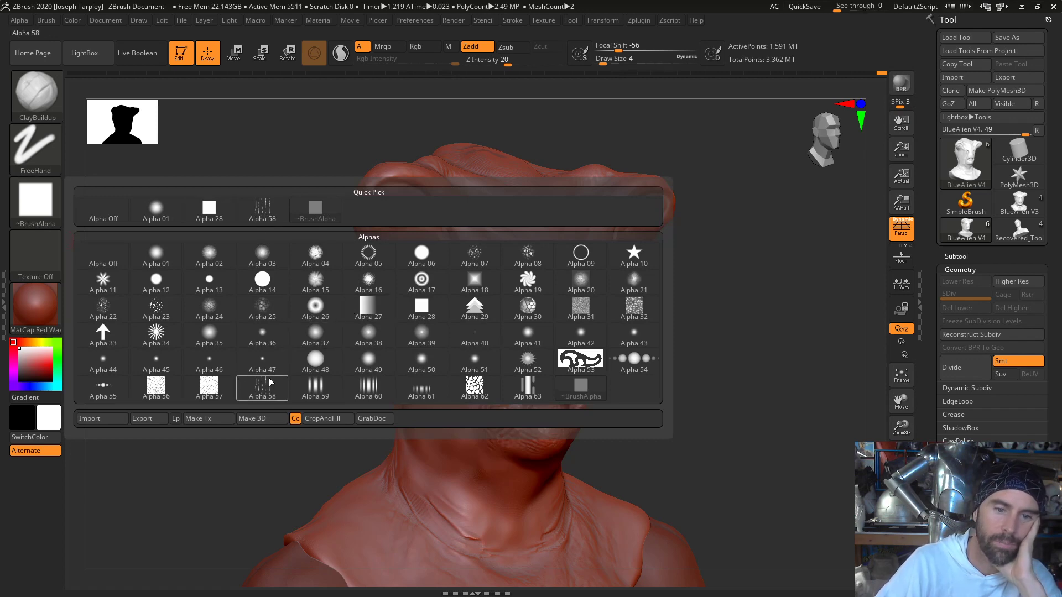
mouse_move(263, 389)
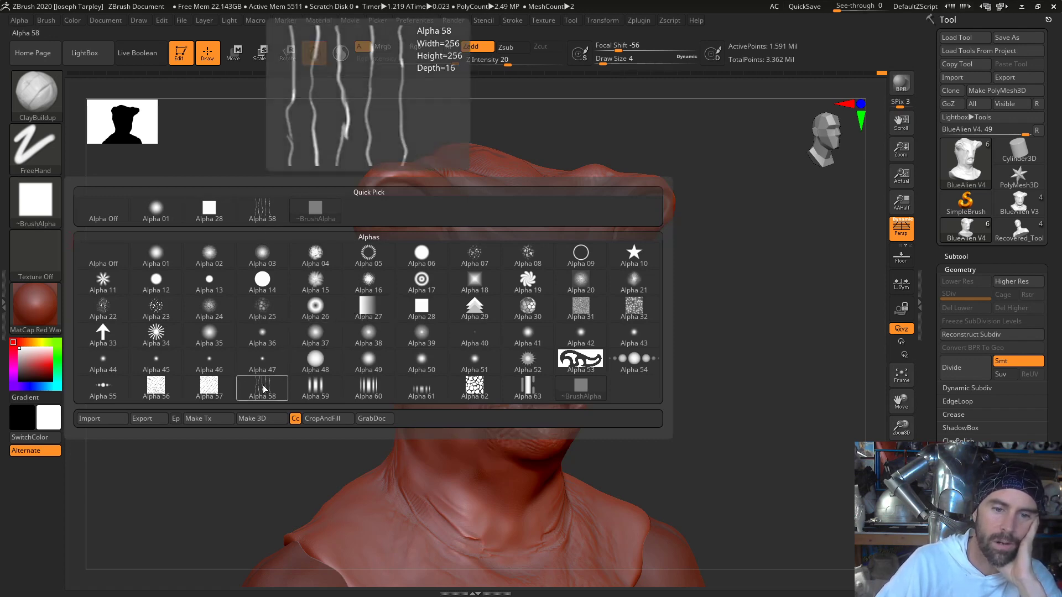
click(263, 389)
- Raise the draw size to 20 and try a freehand stroke of the strand pattern on the cheek
mouse_move(294, 370)
mouse_down()
mouse_move(308, 374)
mouse_move(381, 327)
mouse_move(449, 325)
mouse_move(447, 337)
mouse_up()
key(space)
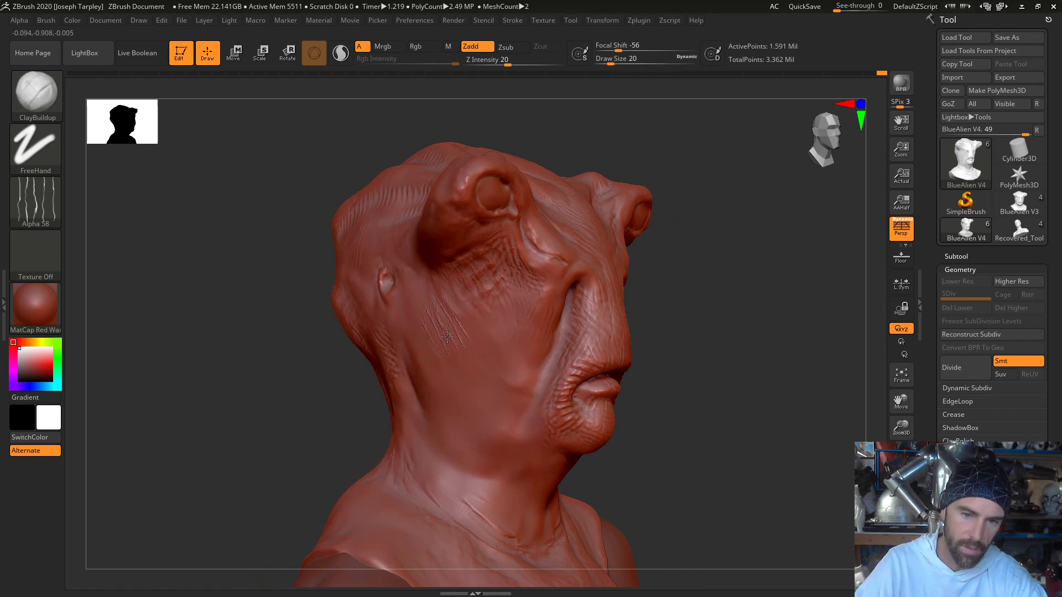
key(ctrl+z)
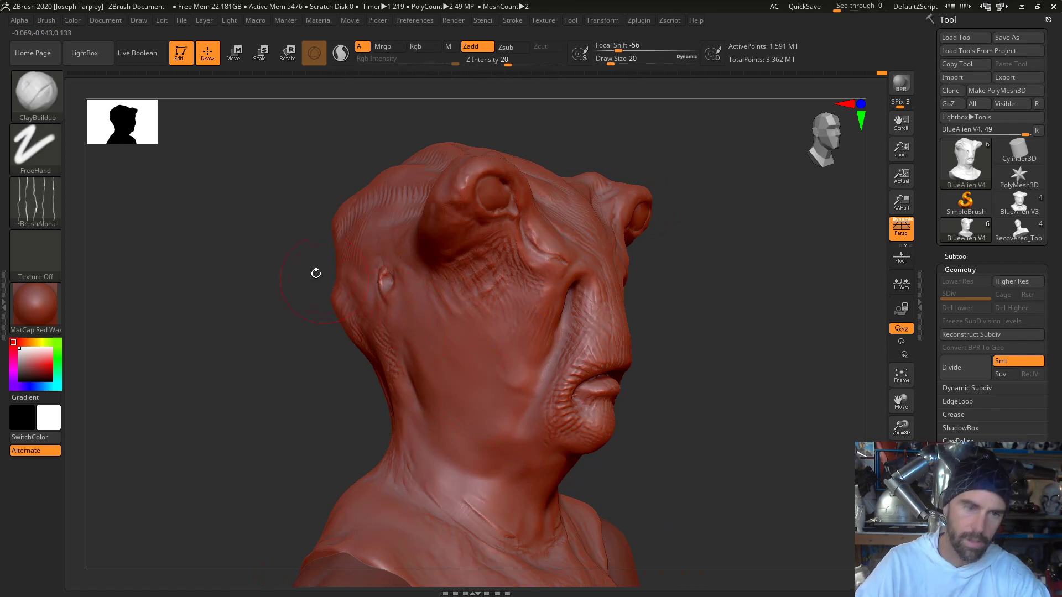
- Change the ClayBuildup stroke type to Spray, test it on the cheek and undo the test strokes
click(38, 166)
click(39, 161)
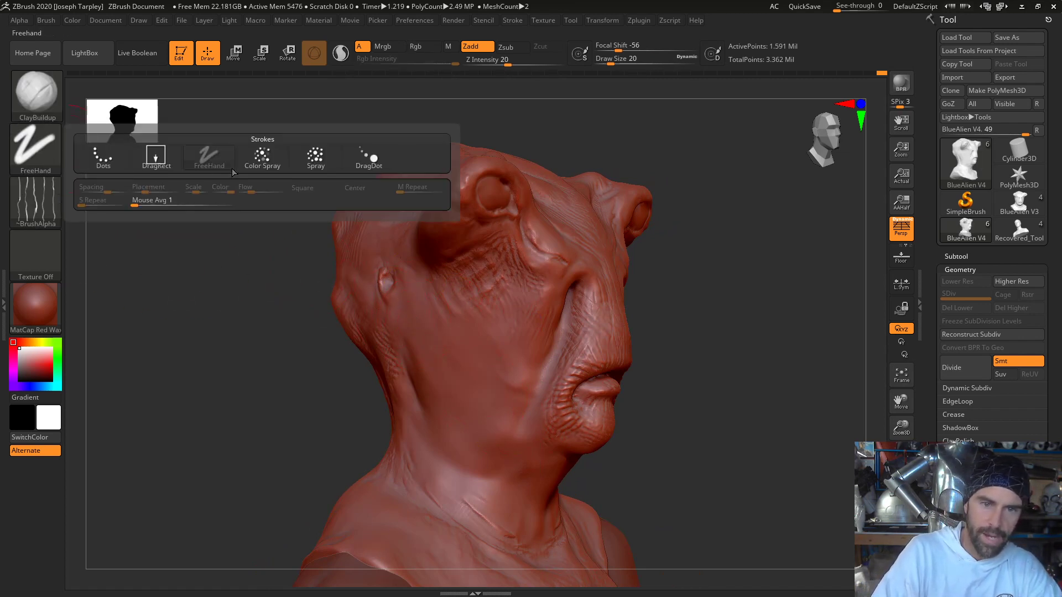
click(314, 156)
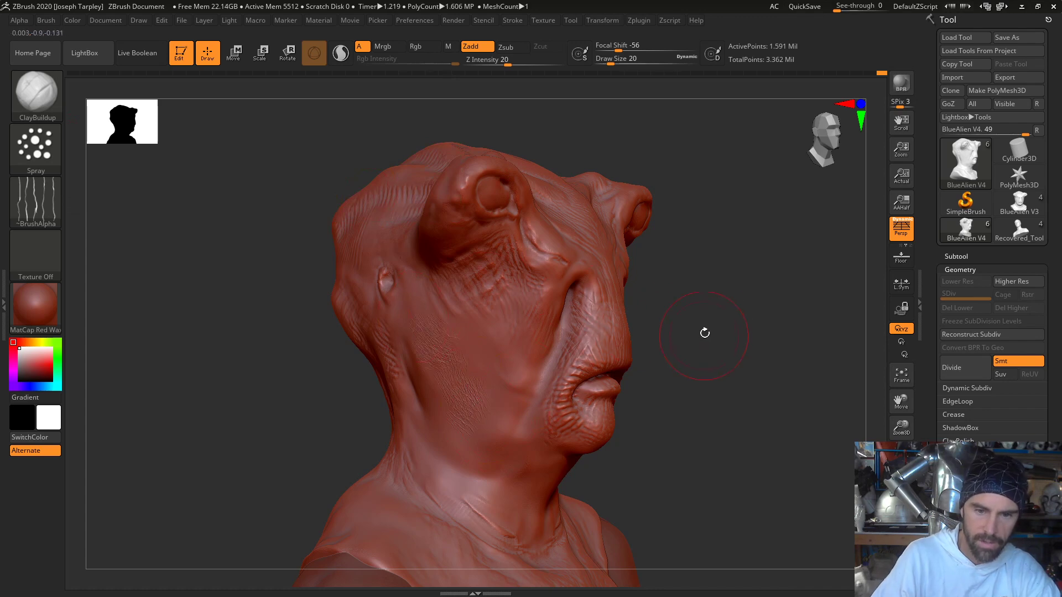
alt+drag(704, 333, 703, 476)
key(ctrl+z)
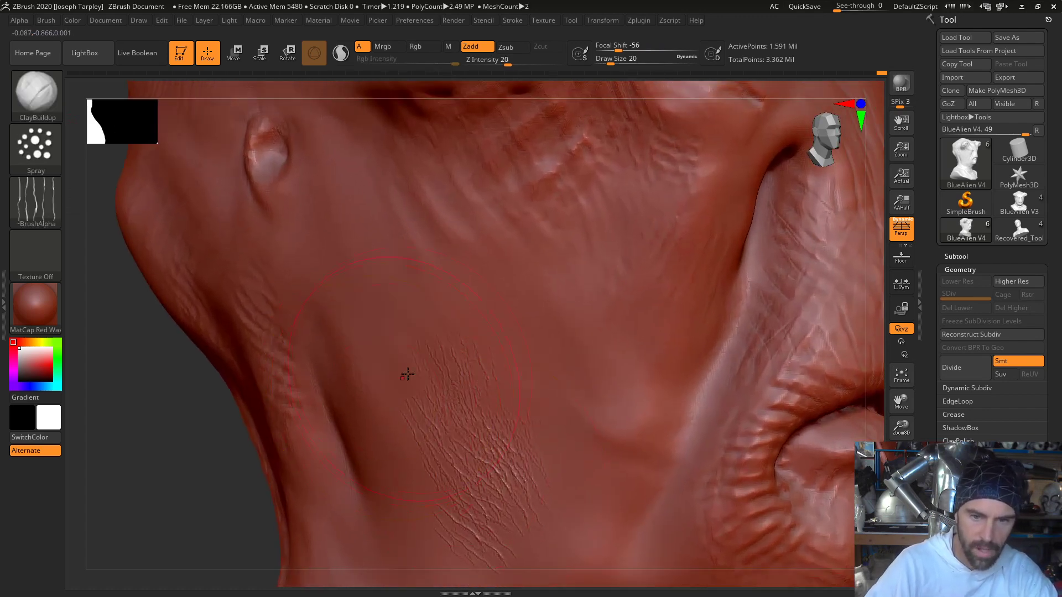
key(ctrl+z)
- Lower the Z Intensity to 1 and spray faint wrinkle texture over the cheek and down toward the jaw
key(space)
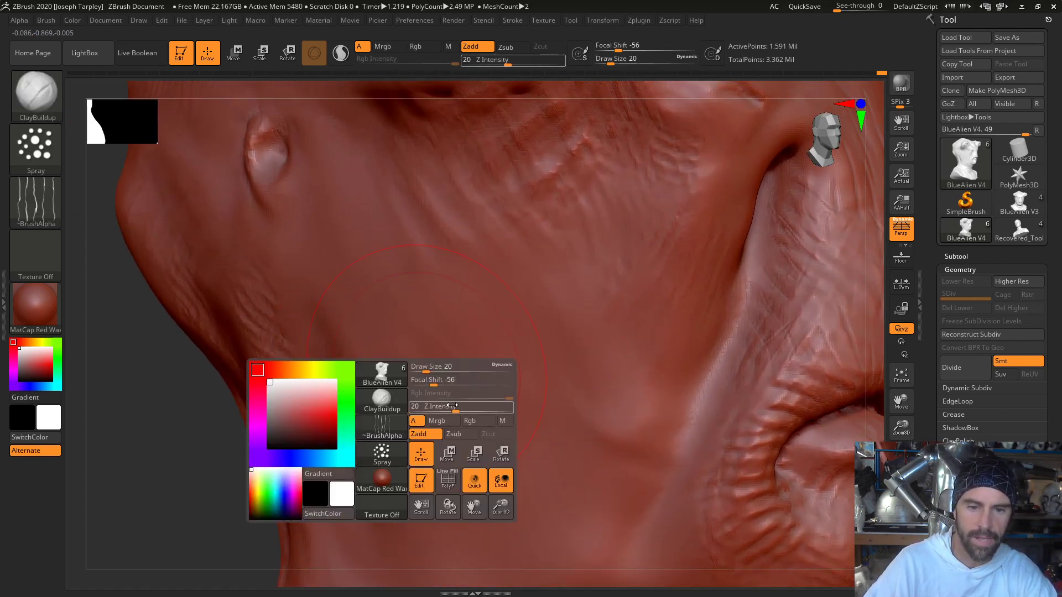
drag(450, 408, 422, 411)
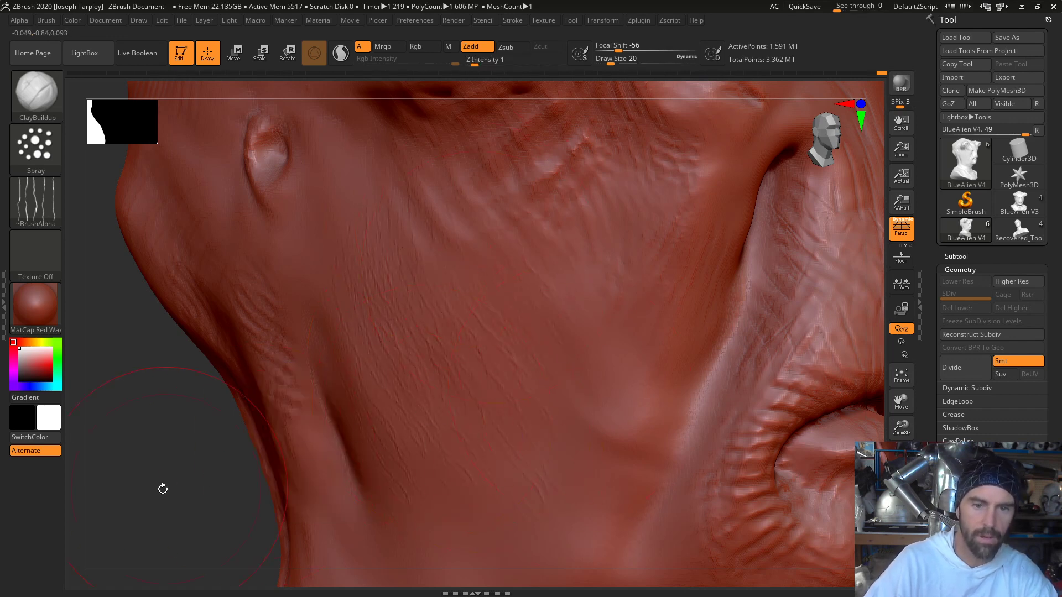
drag(161, 486, 232, 373)
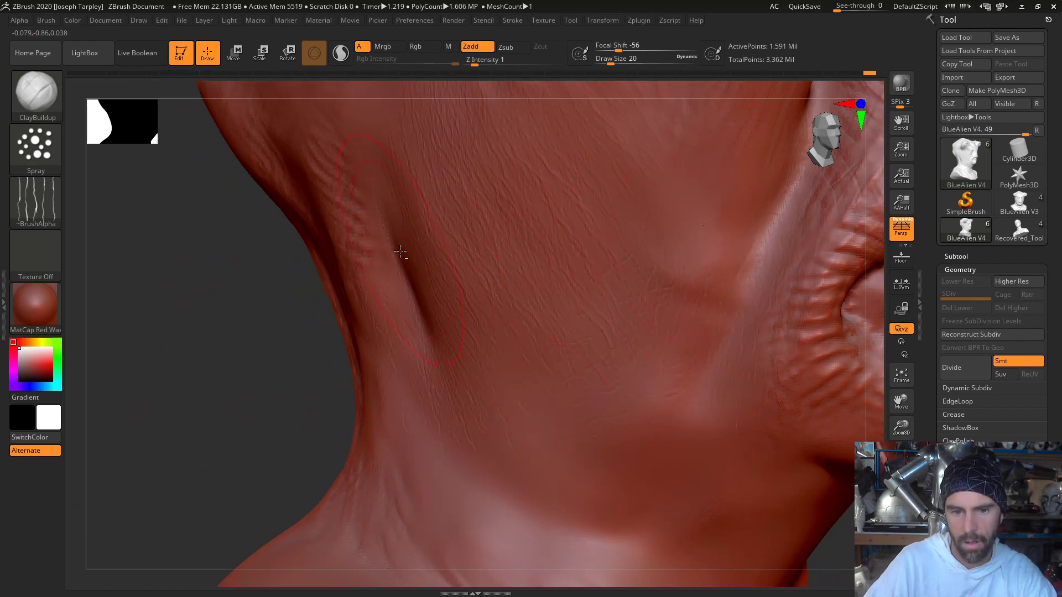
- Spray the faint strand wrinkle texture down the side of the neck and across the throat beneath the chin
mouse_move(294, 372)
mouse_down()
mouse_move(232, 383)
mouse_move(229, 357)
mouse_move(309, 342)
mouse_up()
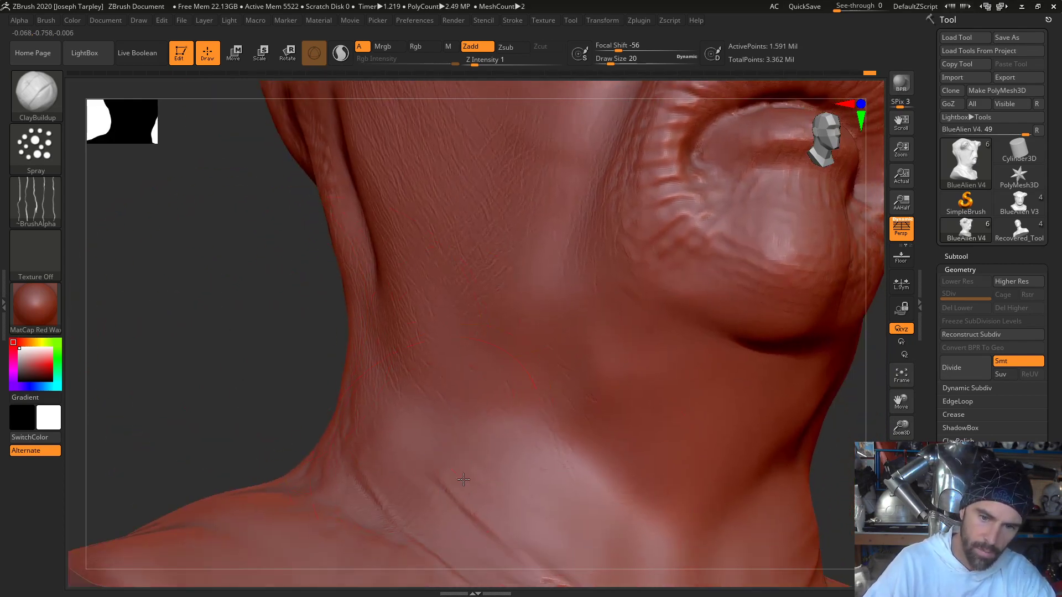
alt+drag(339, 408, 281, 320)
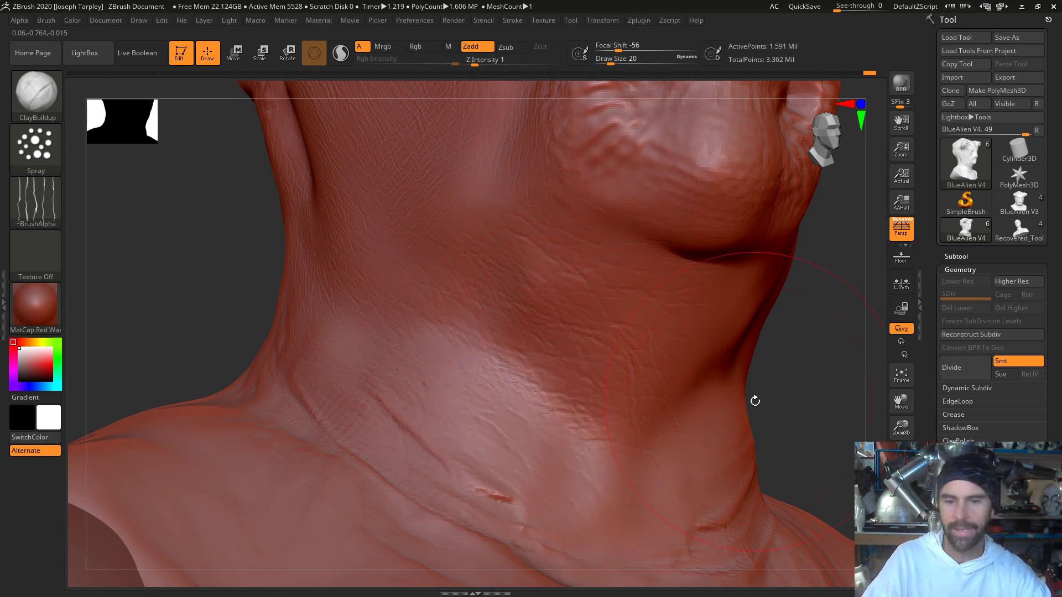
drag(754, 400, 730, 347)
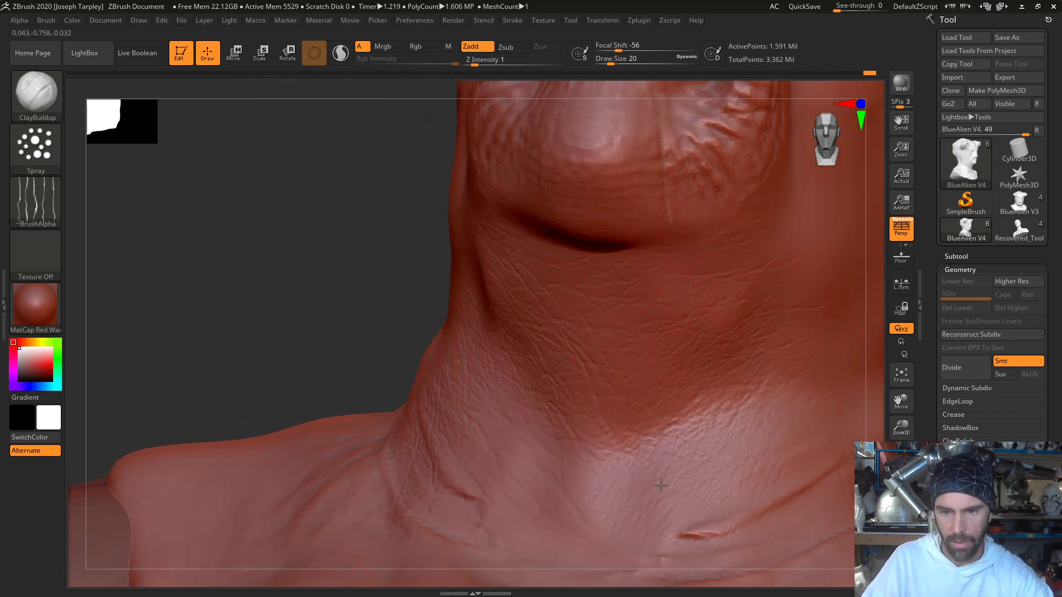
drag(407, 315, 280, 263)
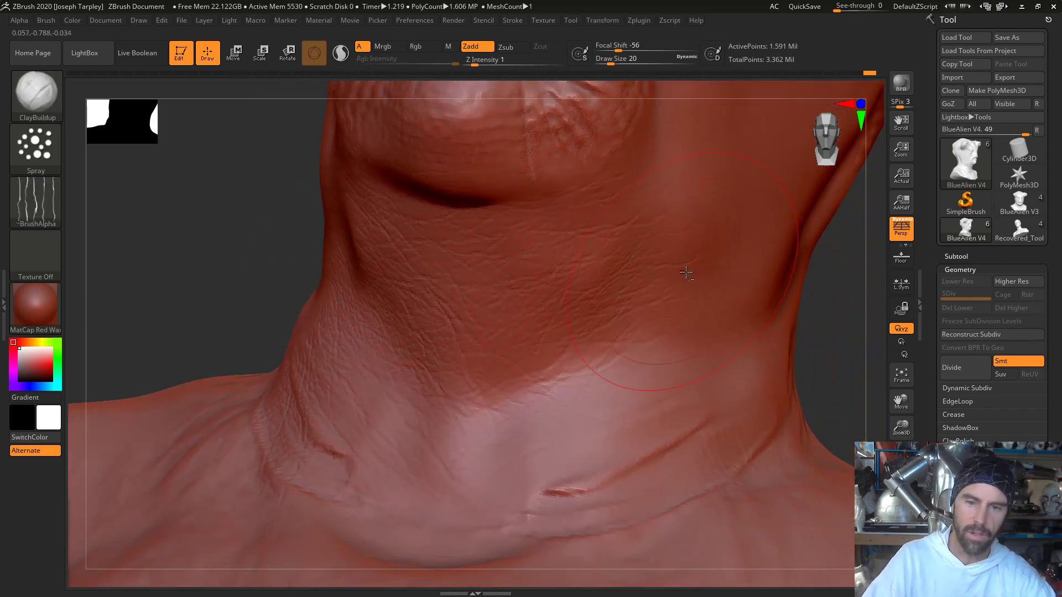
drag(685, 272, 678, 316)
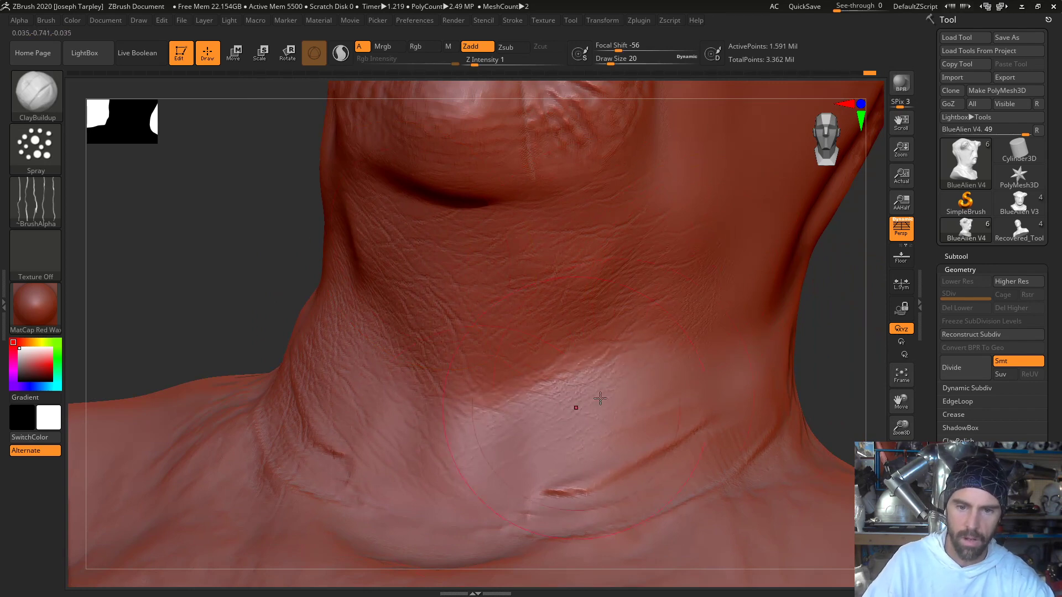
- Spray the same texture over the front base of the neck and up its side toward the jaw and cheek
drag(792, 377, 708, 425)
mouse_move(811, 350)
mouse_down()
mouse_move(671, 417)
mouse_move(569, 351)
mouse_up()
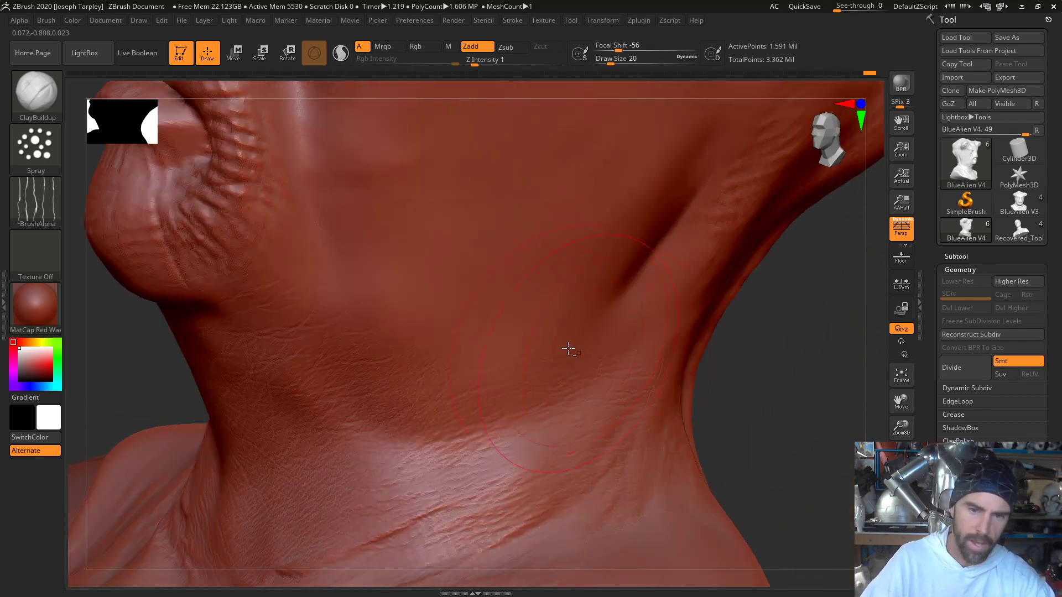
mouse_move(303, 330)
mouse_down()
mouse_move(289, 277)
mouse_move(299, 211)
mouse_move(319, 255)
mouse_up()
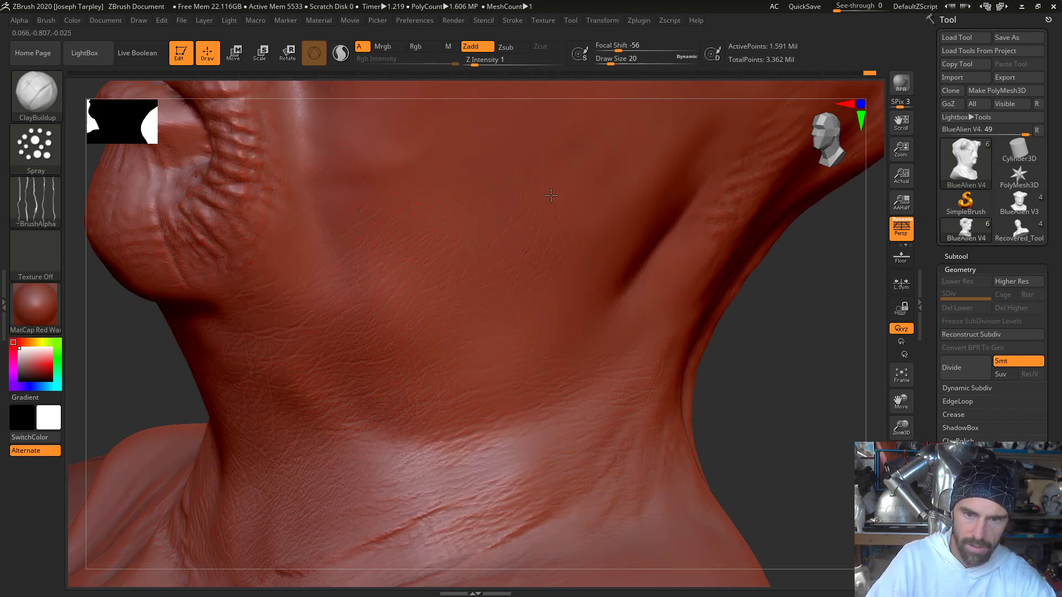
mouse_move(479, 383)
mouse_down()
mouse_move(514, 387)
mouse_move(644, 326)
mouse_up()
drag(787, 349, 676, 436)
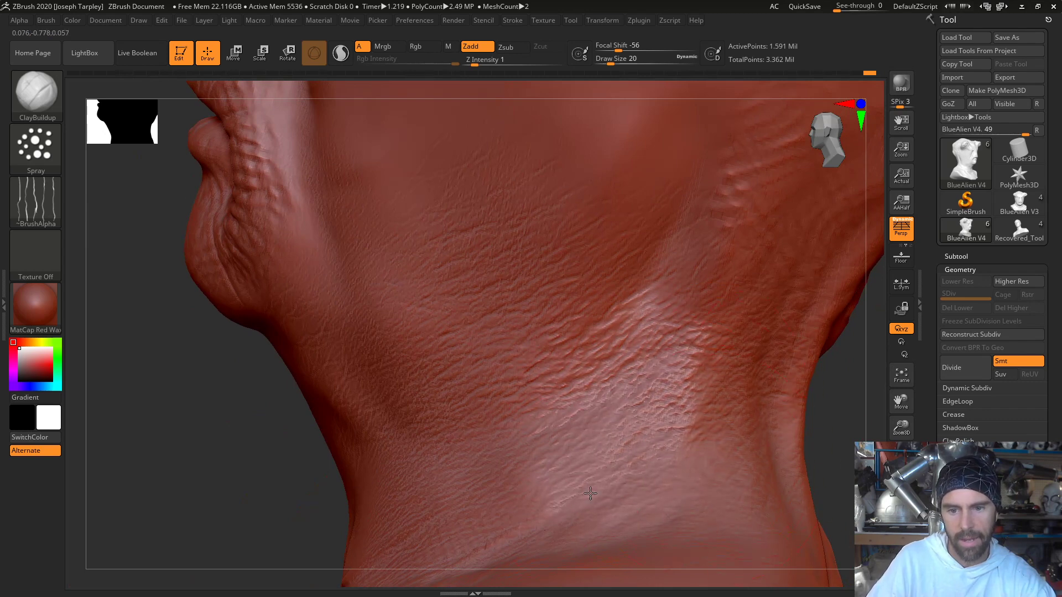
- Frame the whole bust and carry the sprayed wrinkle texture over the nape, upper back and collar area
key(f)
drag(777, 413, 553, 382)
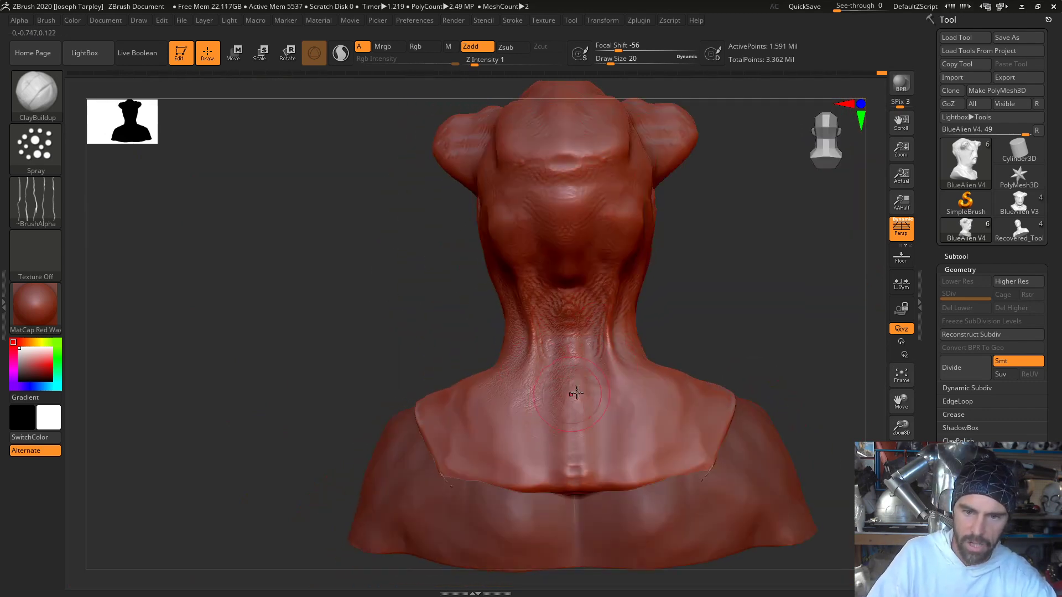
right_drag(645, 308, 649, 362)
right_drag(753, 363, 680, 423)
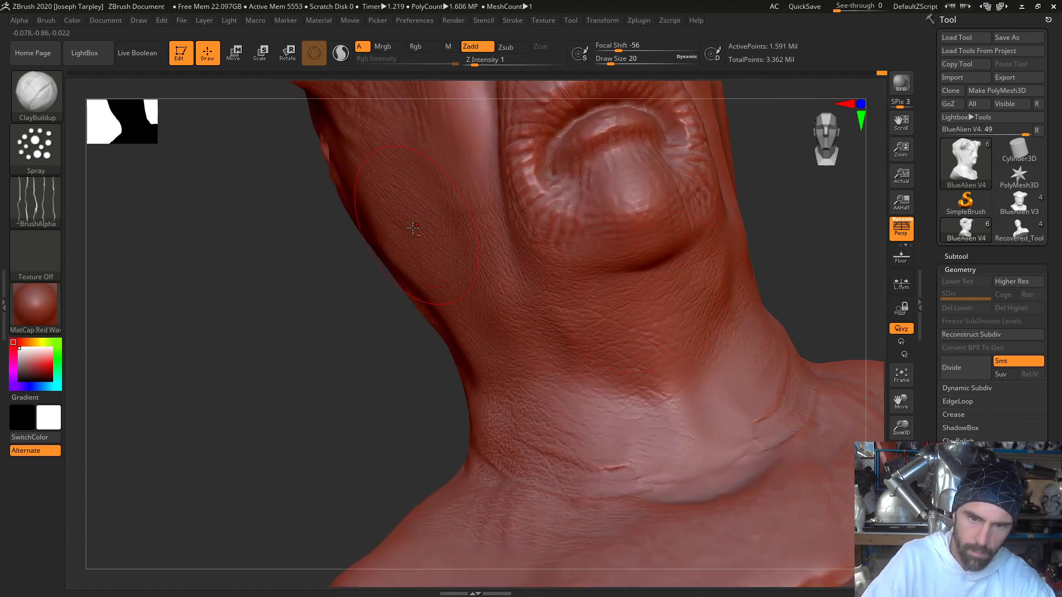
- Spray wrinkle texture over the top of the muzzle between the nostrils and the mouth
alt+drag(274, 407, 250, 552)
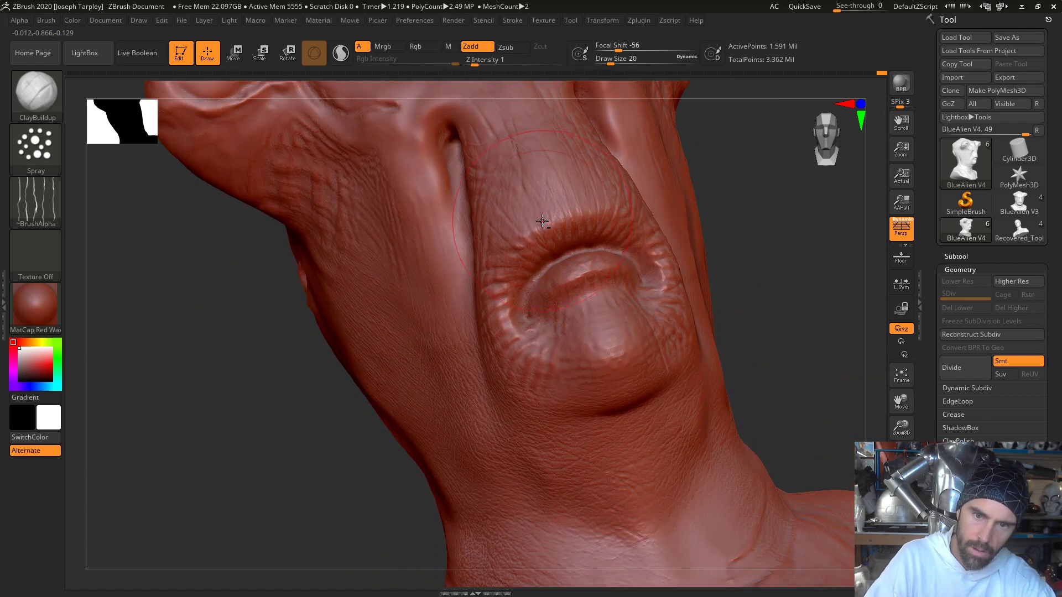
alt+drag(715, 282, 669, 401)
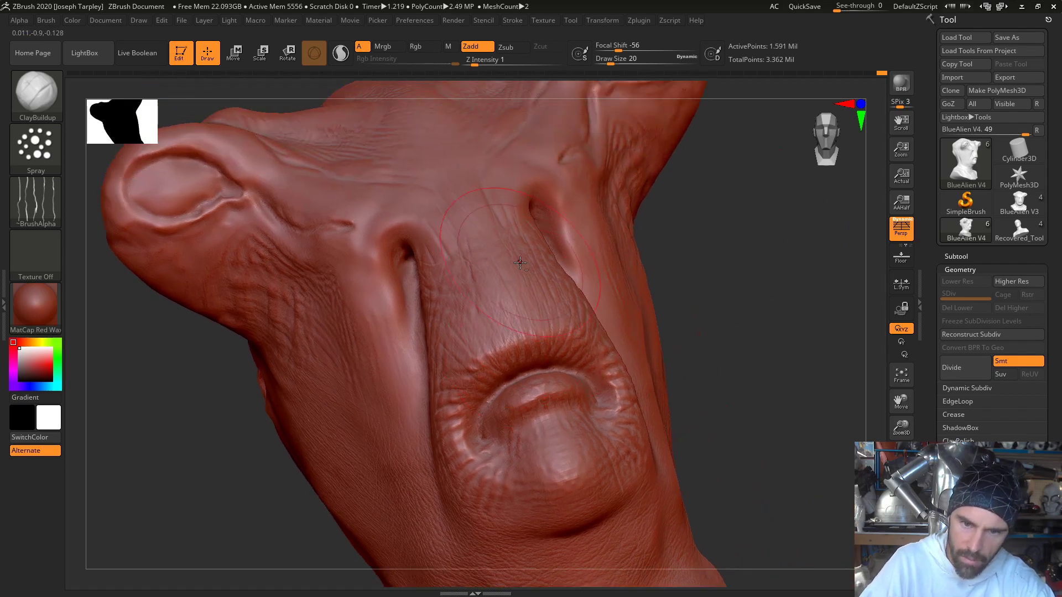
drag(685, 259, 590, 314)
- Reduce the draw size to 8 and spray finer wrinkles around the lips, chin, mouth corners and nostril edges
key(space)
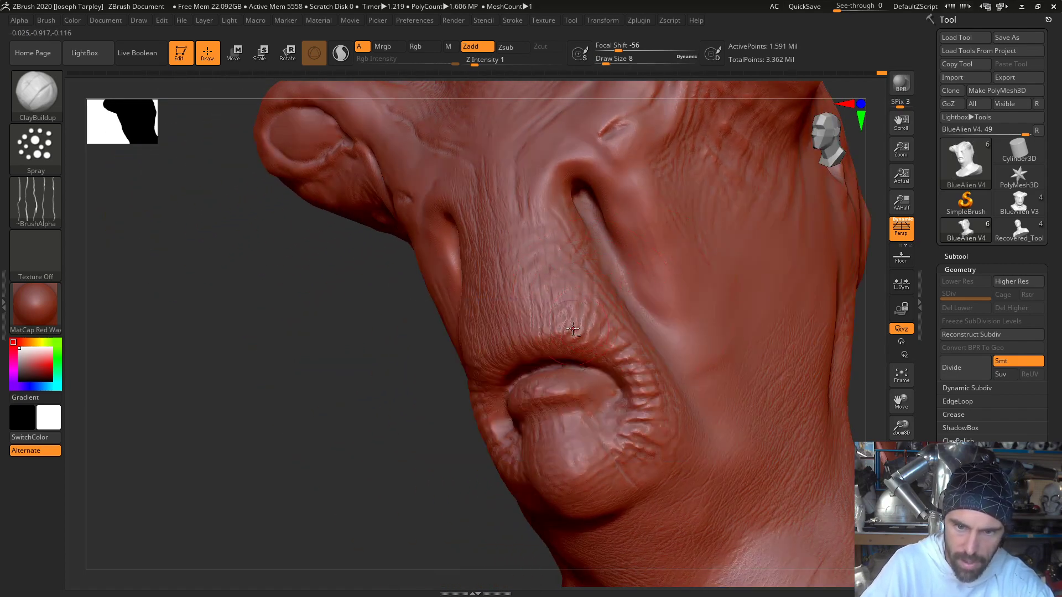
right_drag(514, 252, 469, 381)
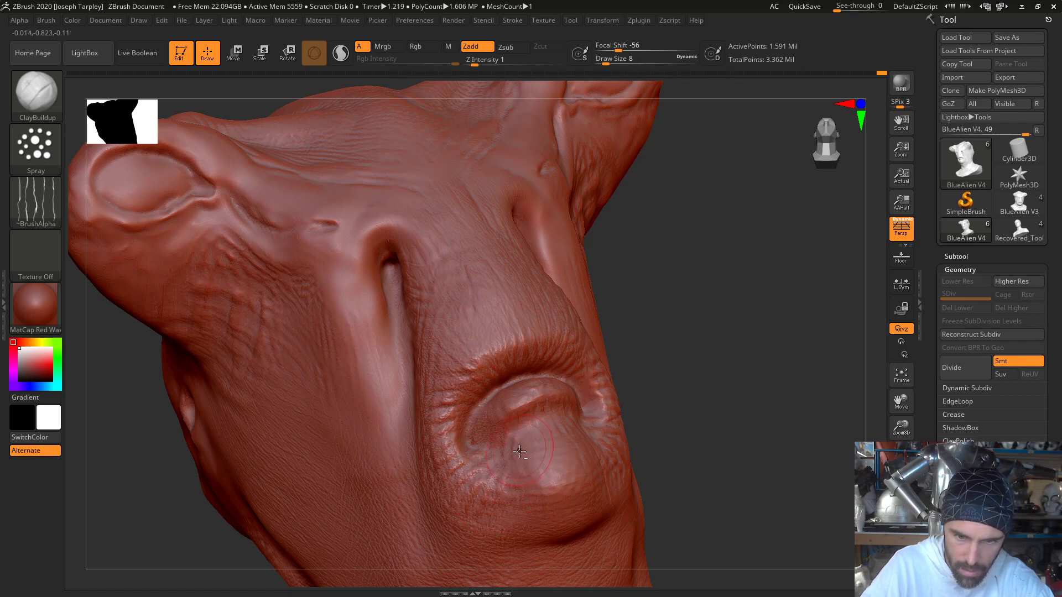
right_drag(546, 467, 585, 434)
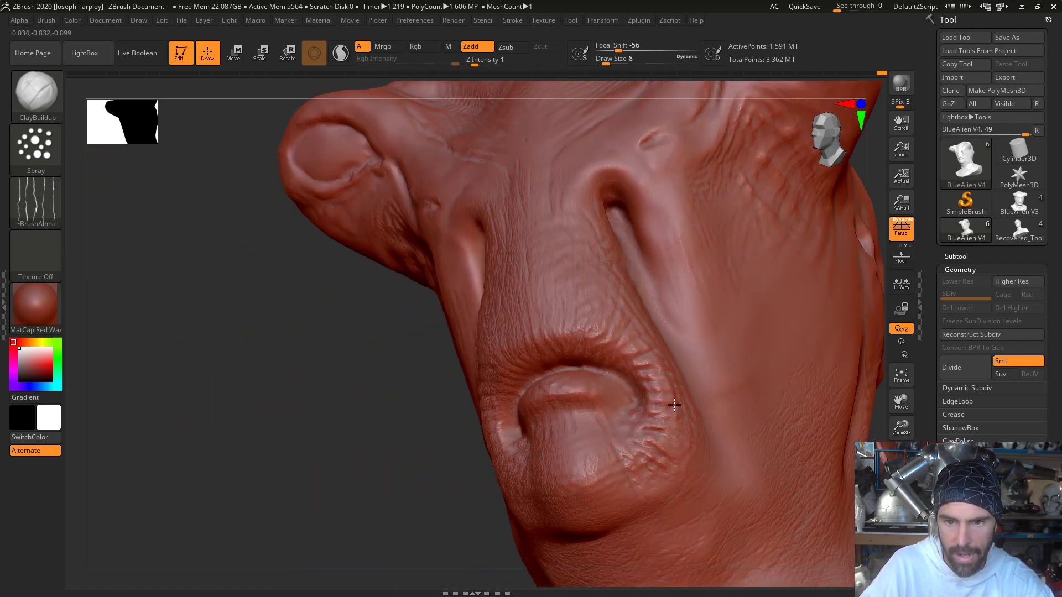
drag(674, 405, 654, 379)
mouse_move(694, 344)
mouse_down()
mouse_move(668, 307)
mouse_move(693, 304)
mouse_move(661, 256)
mouse_up()
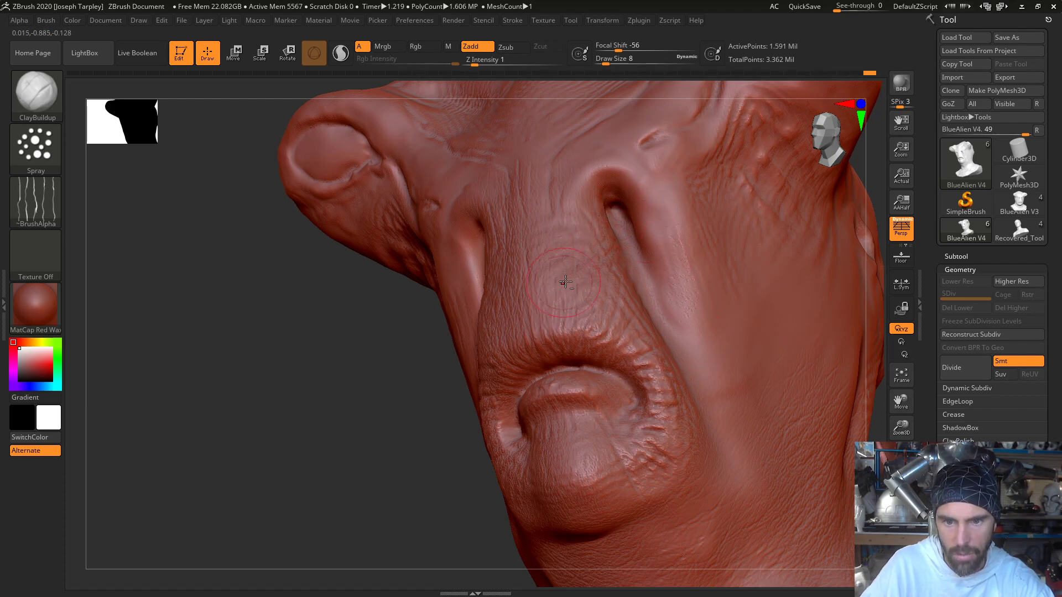
- Raise the draw size to 14, spray the bridge of the muzzle and soften the centre with the Smooth brush
mouse_move(405, 383)
mouse_down()
mouse_move(422, 438)
mouse_move(451, 437)
mouse_up()
key(space)
drag(581, 258, 585, 259)
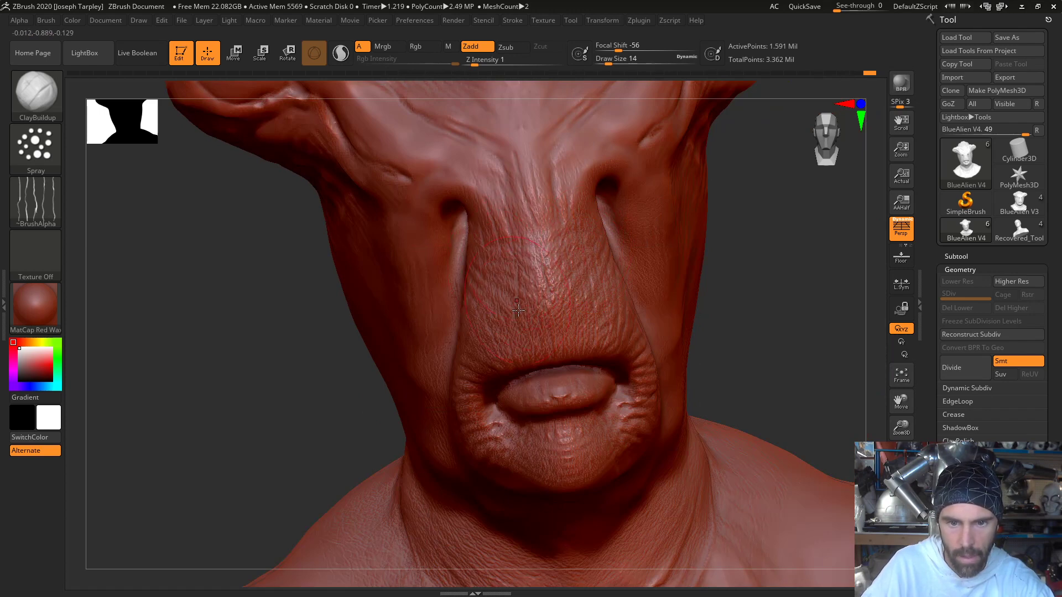
drag(770, 310, 779, 262)
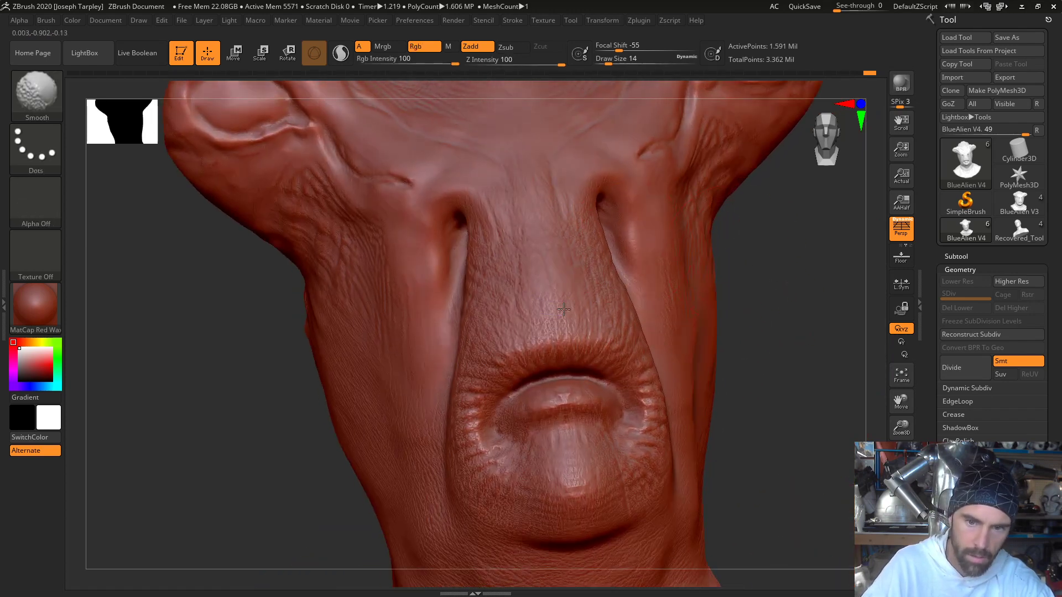
shift+drag(527, 271, 500, 302)
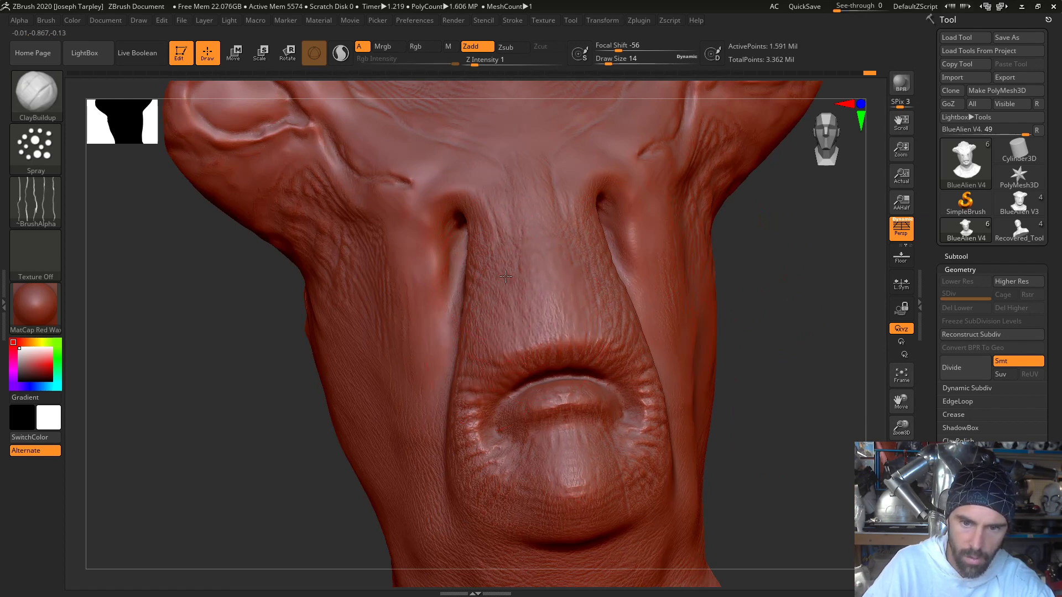
- Extend the sprayed texture from the muzzle bridge up between the eyes and onto the forehead and brow
drag(762, 291, 633, 315)
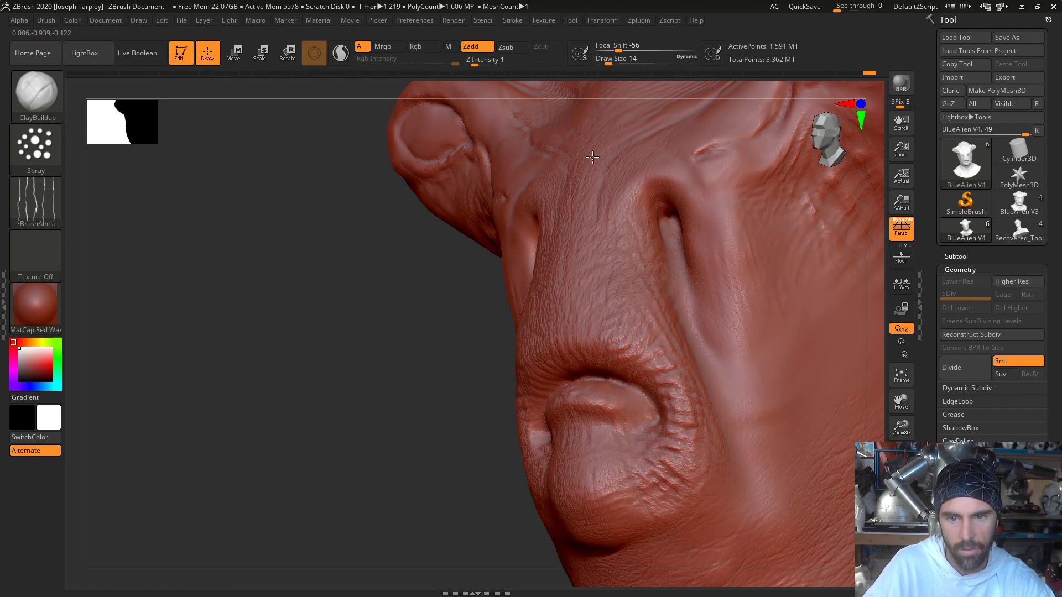
mouse_move(368, 398)
mouse_down()
mouse_move(391, 474)
mouse_move(443, 397)
mouse_up()
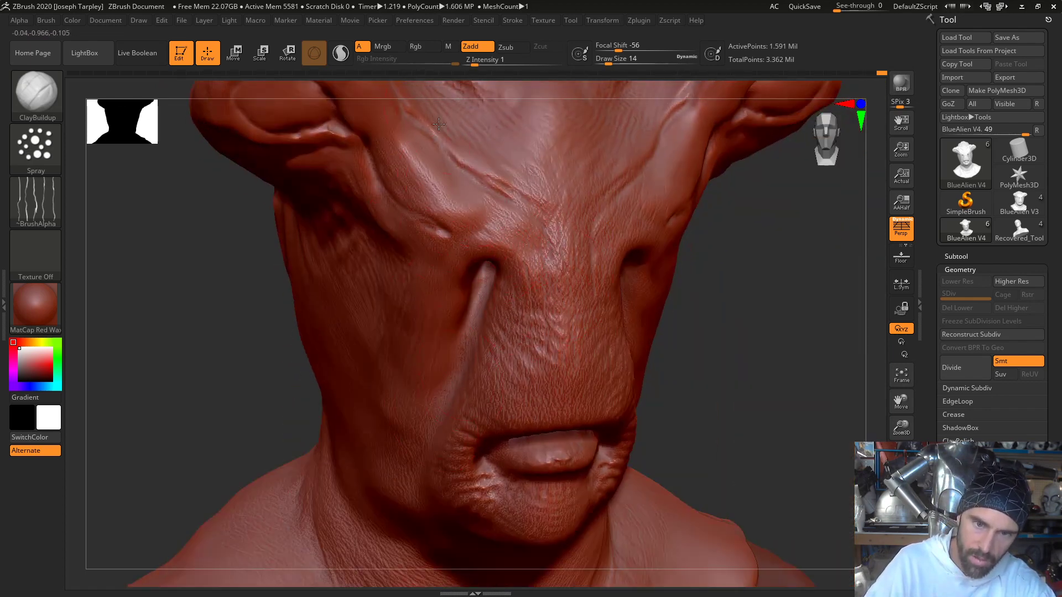
drag(730, 268, 681, 313)
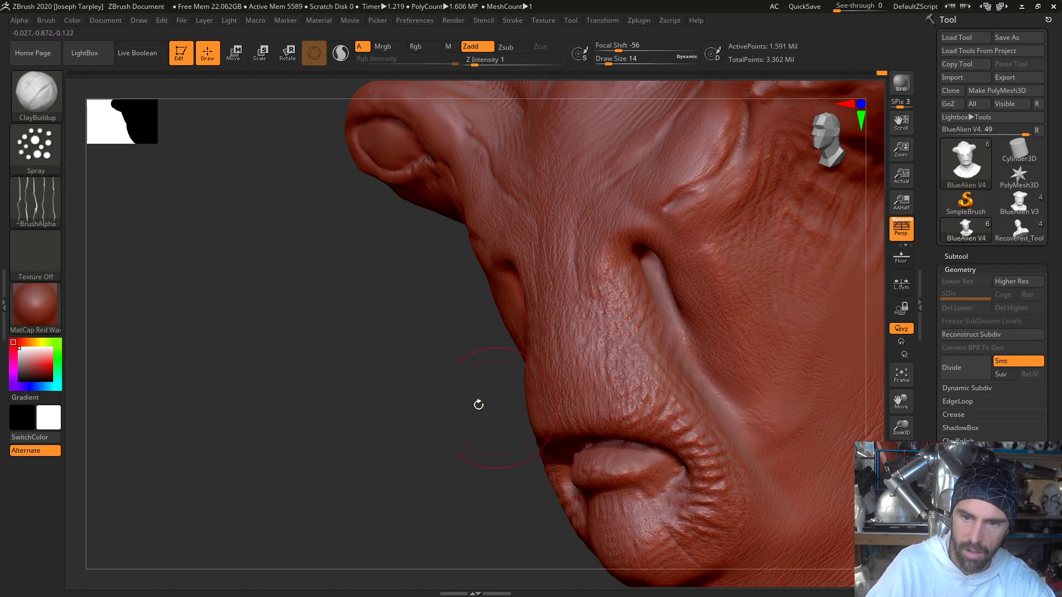
- Spray wrinkle texture across the cheek from the nostril, under the eye stalk and back to the ear hole and temple
drag(343, 405, 166, 447)
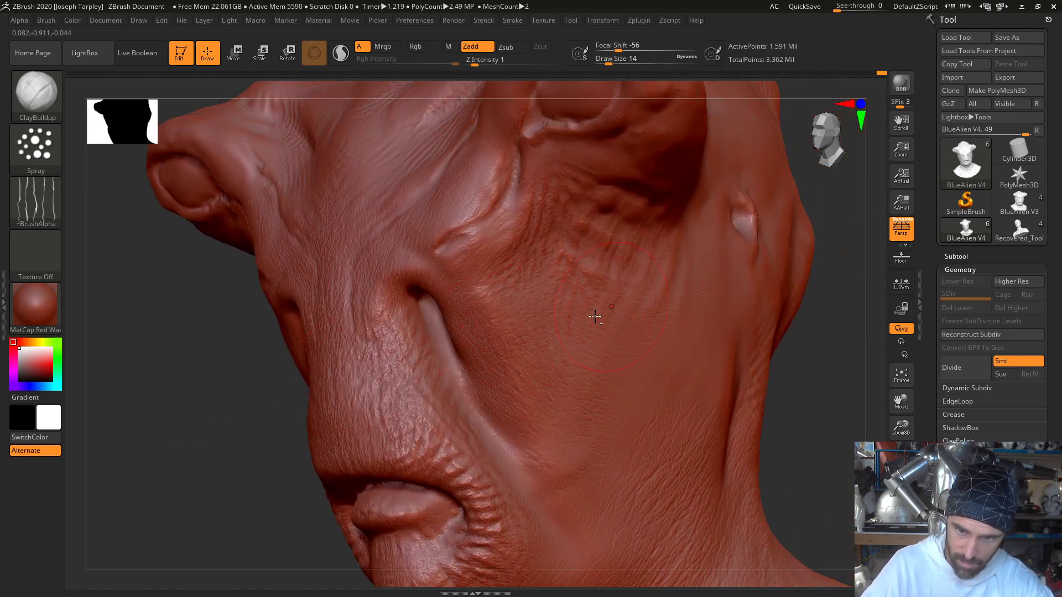
drag(628, 377, 658, 297)
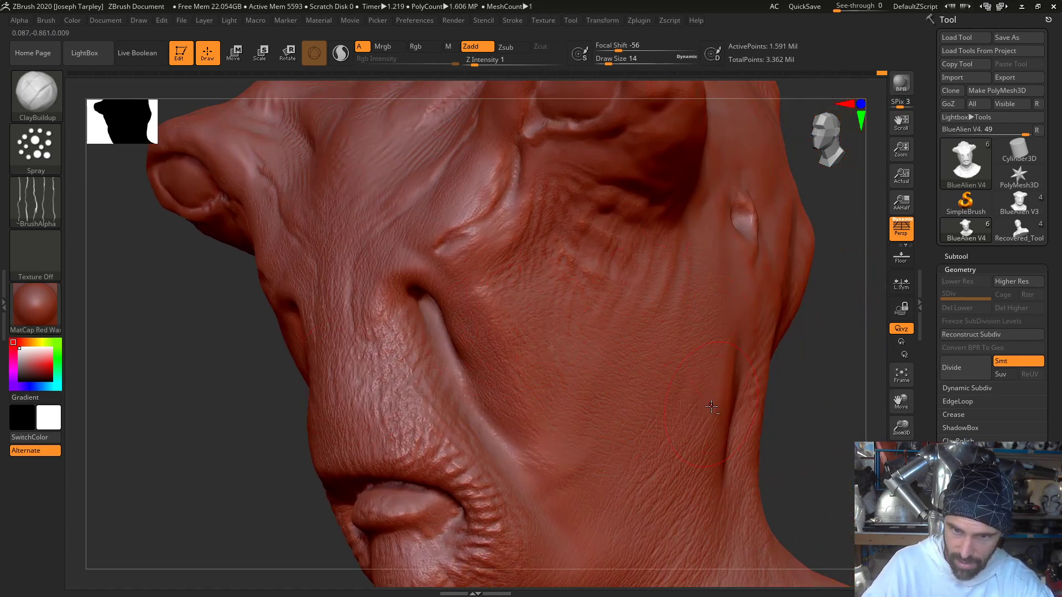
drag(846, 370, 781, 360)
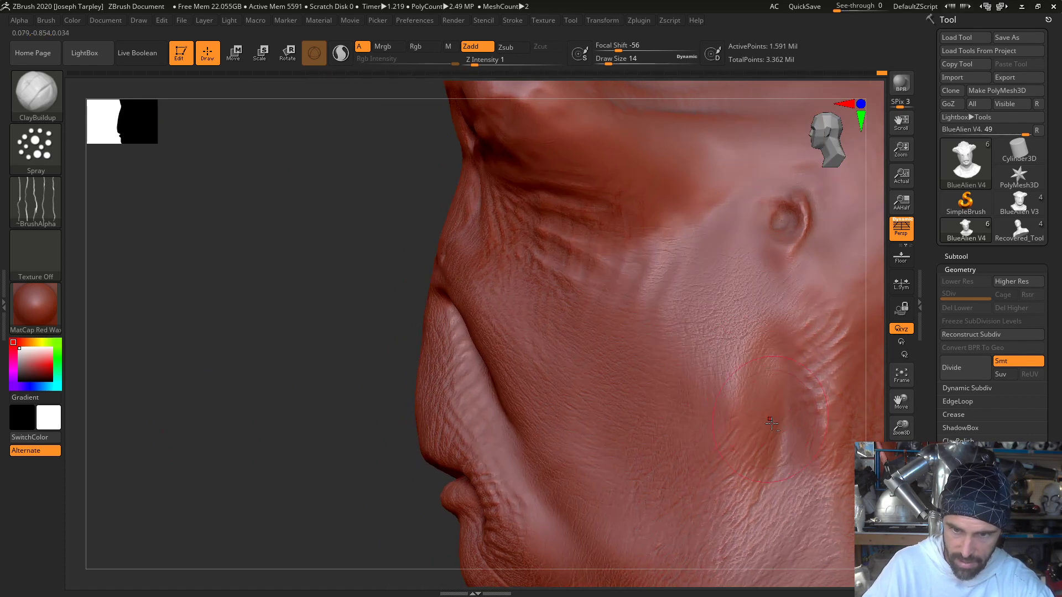
drag(767, 312, 714, 222)
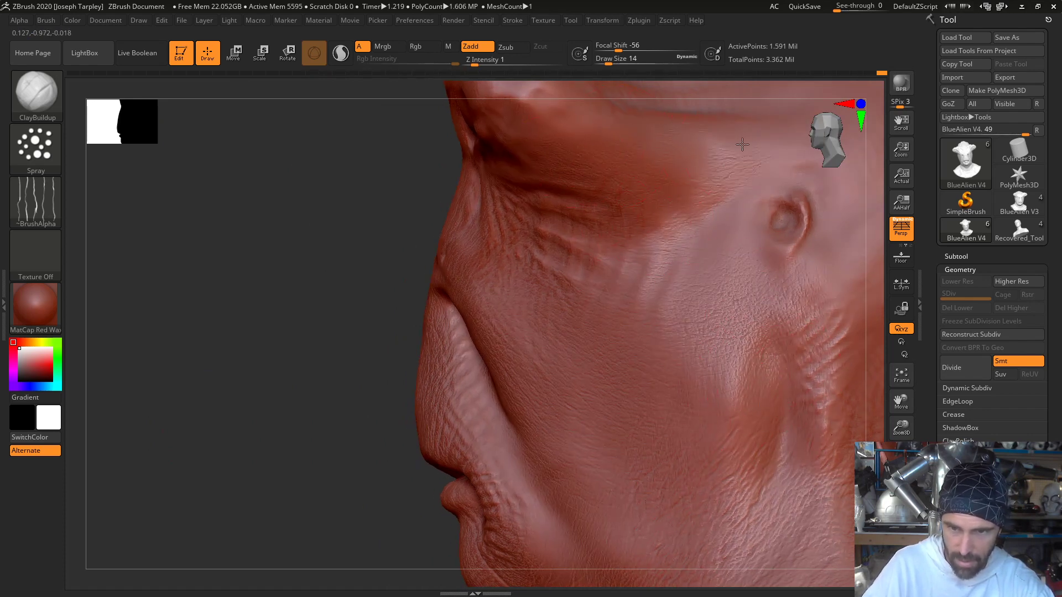
drag(289, 251, 467, 331)
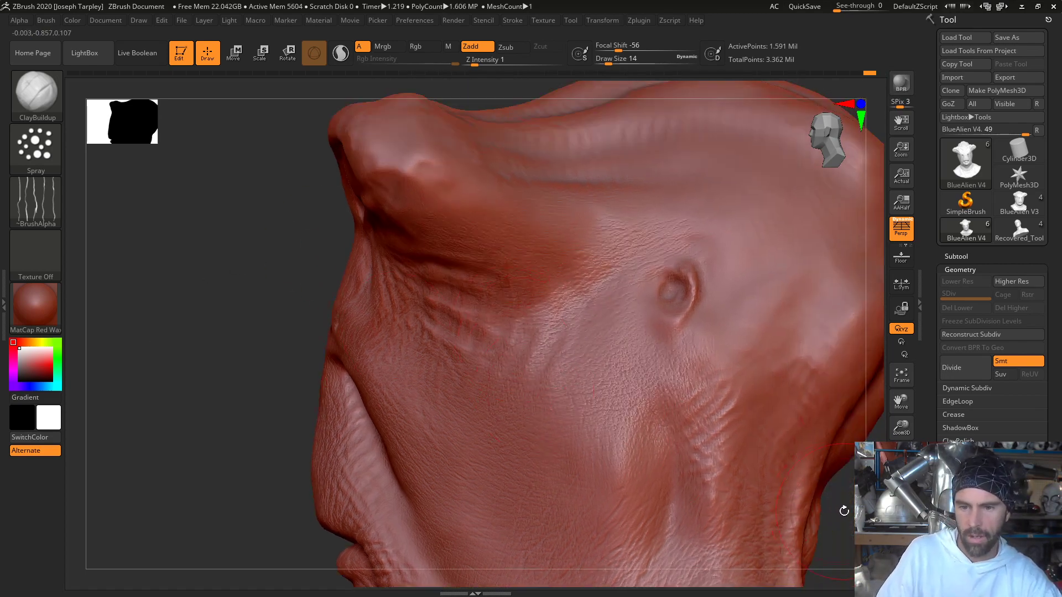
- Spray wrinkle texture behind the ear hole and over the side and back of the neck
alt+drag(843, 510, 705, 457)
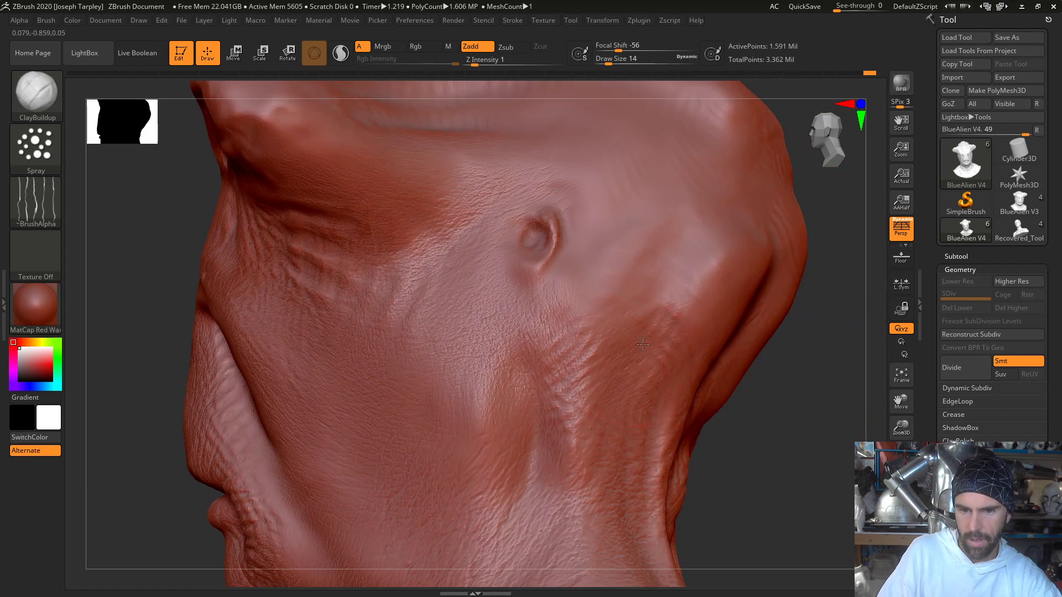
drag(755, 502, 695, 425)
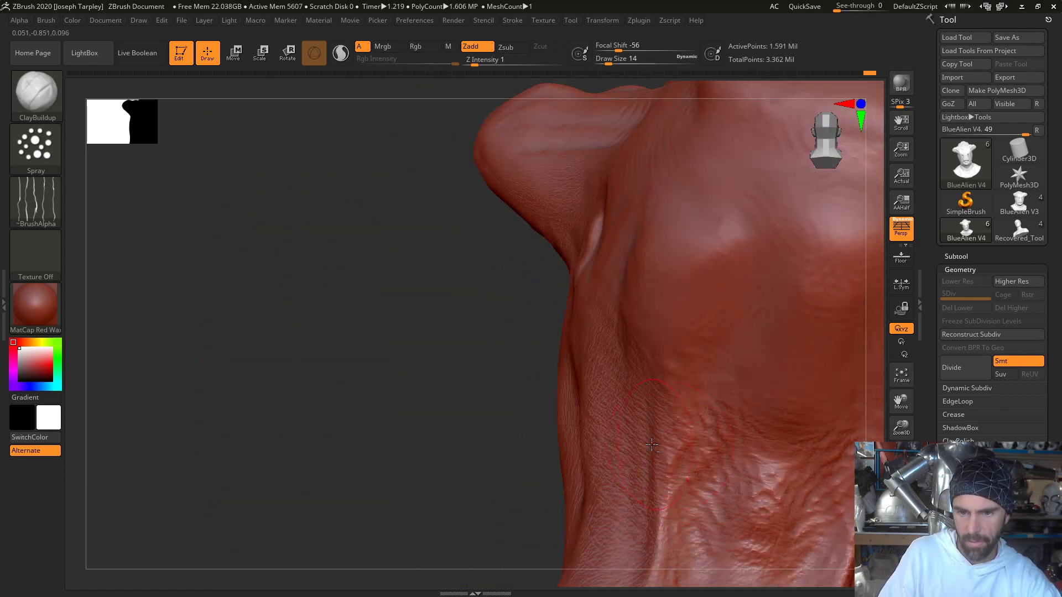
mouse_move(404, 404)
alt+mouse_down()
mouse_move(386, 408)
mouse_move(204, 304)
alt+mouse_up()
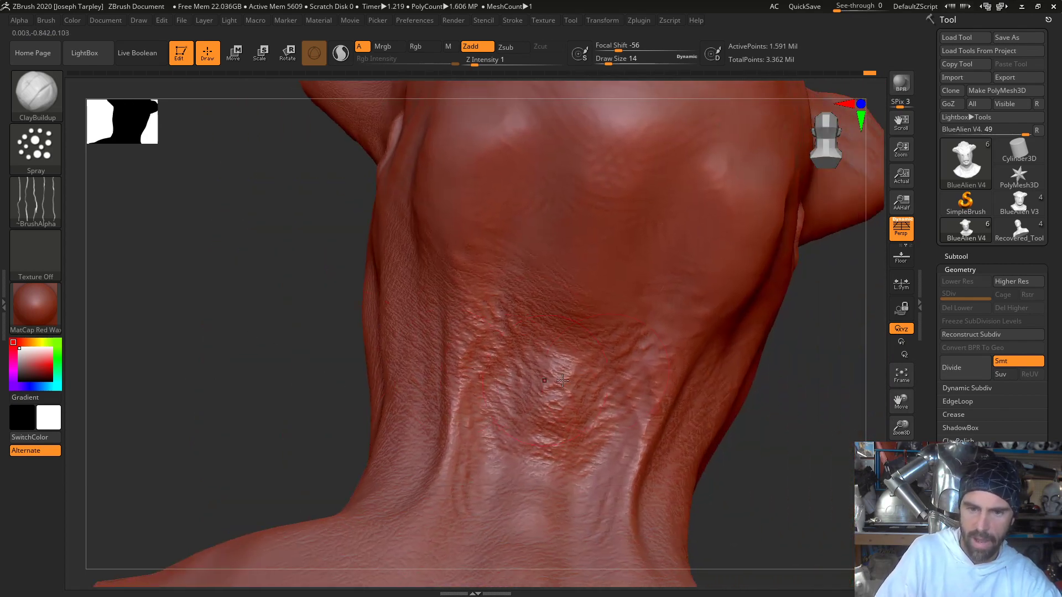
drag(788, 489, 652, 476)
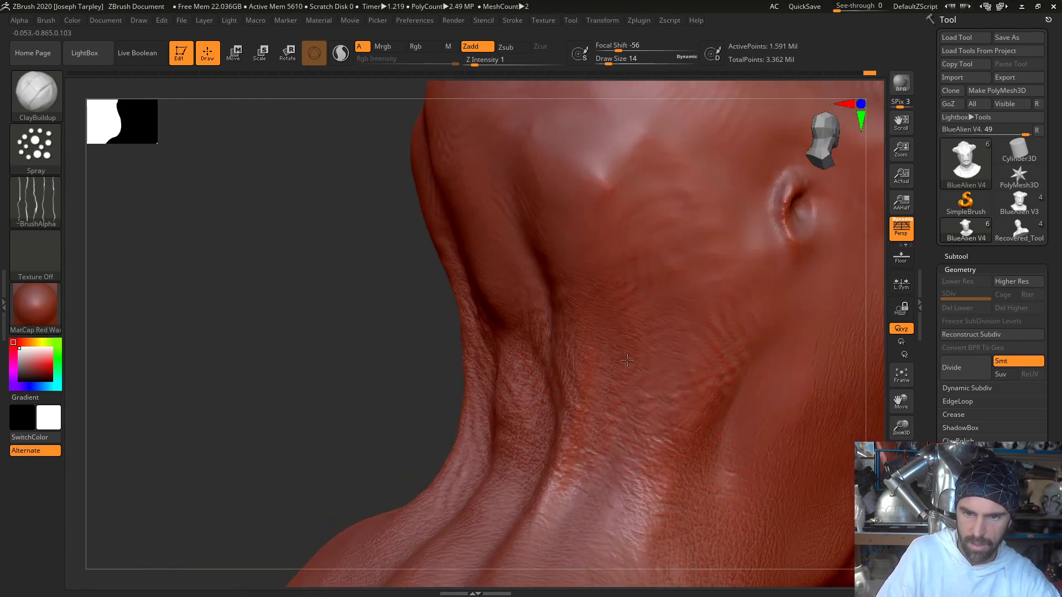
mouse_move(628, 361)
mouse_down()
mouse_move(660, 443)
mouse_move(714, 503)
mouse_up()
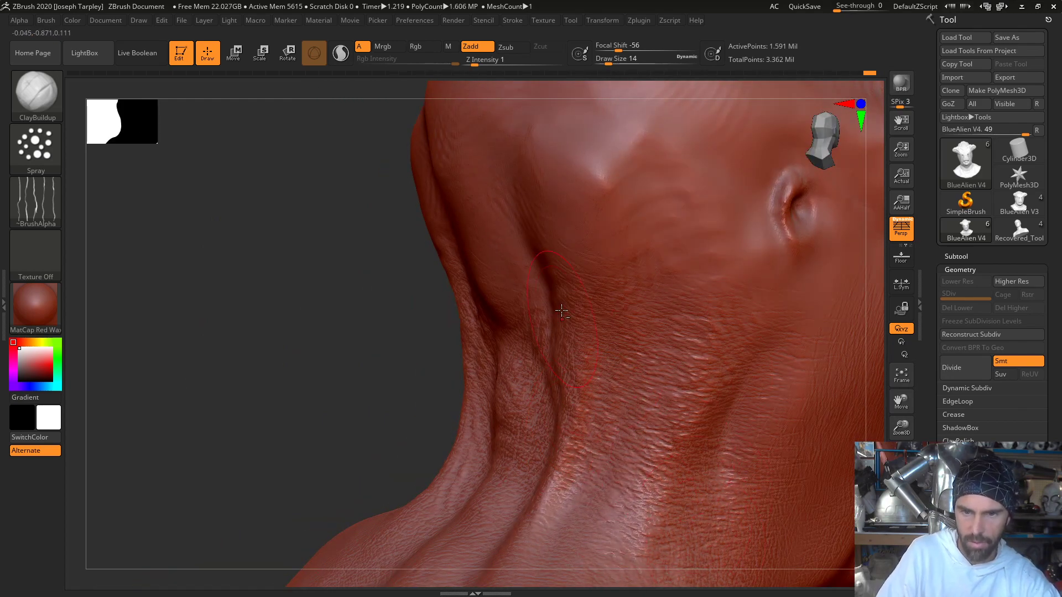
- Spray wrinkle texture over the back of the neck and head, and continue onto the side of the crown with draw size 11
drag(279, 344, 517, 185)
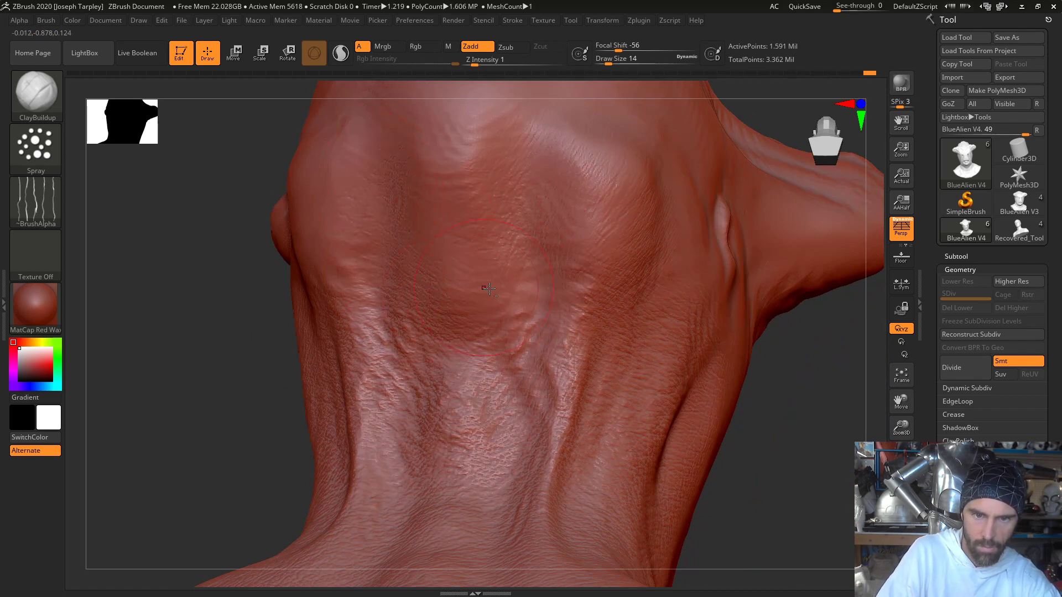
drag(746, 360, 440, 279)
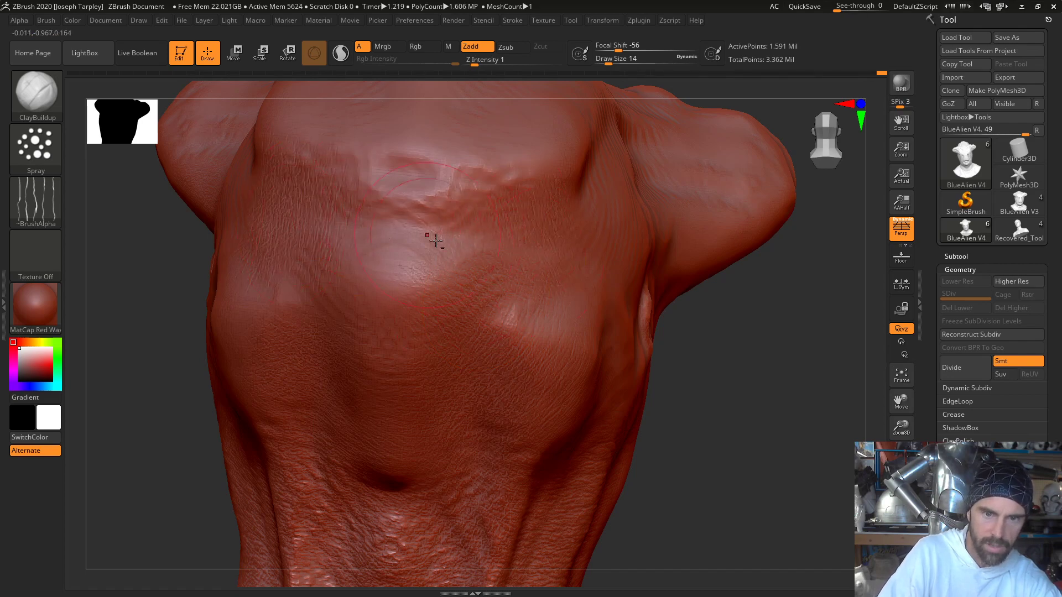
drag(797, 394, 597, 332)
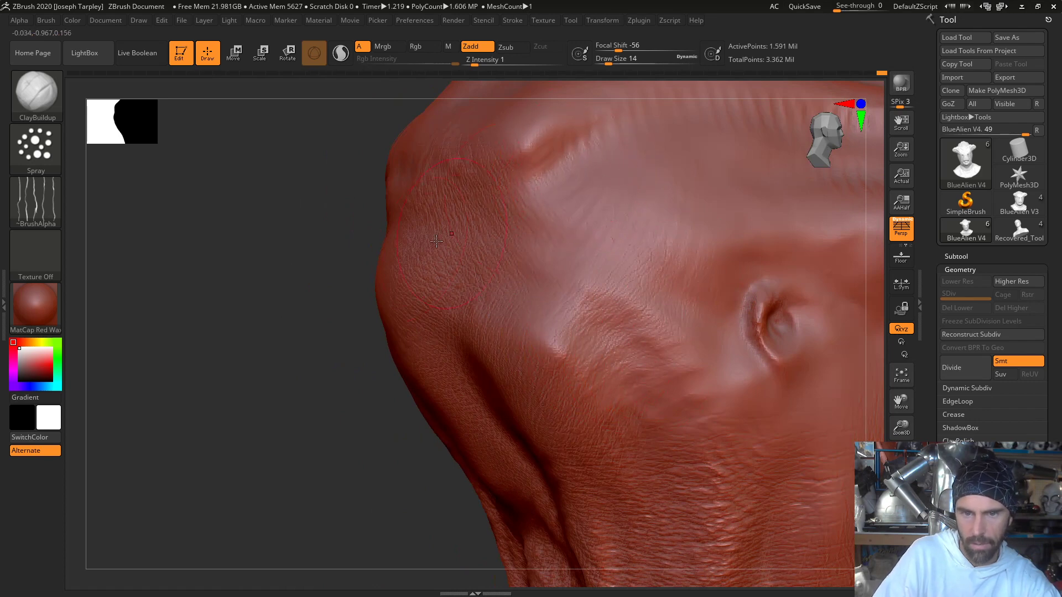
mouse_move(309, 285)
mouse_down()
mouse_move(130, 433)
mouse_move(429, 285)
mouse_up()
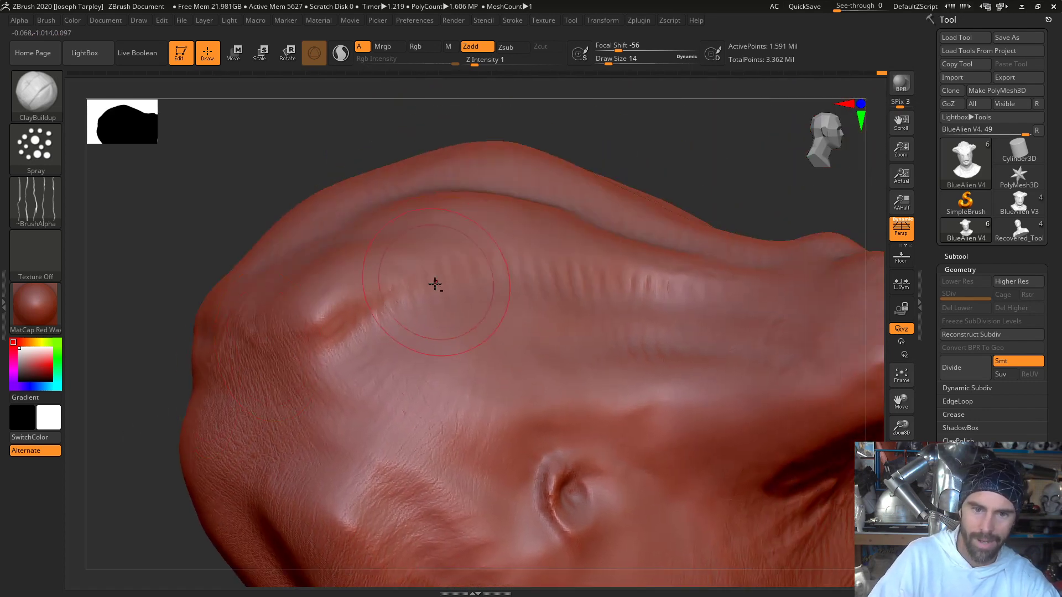
key(space)
click(410, 301)
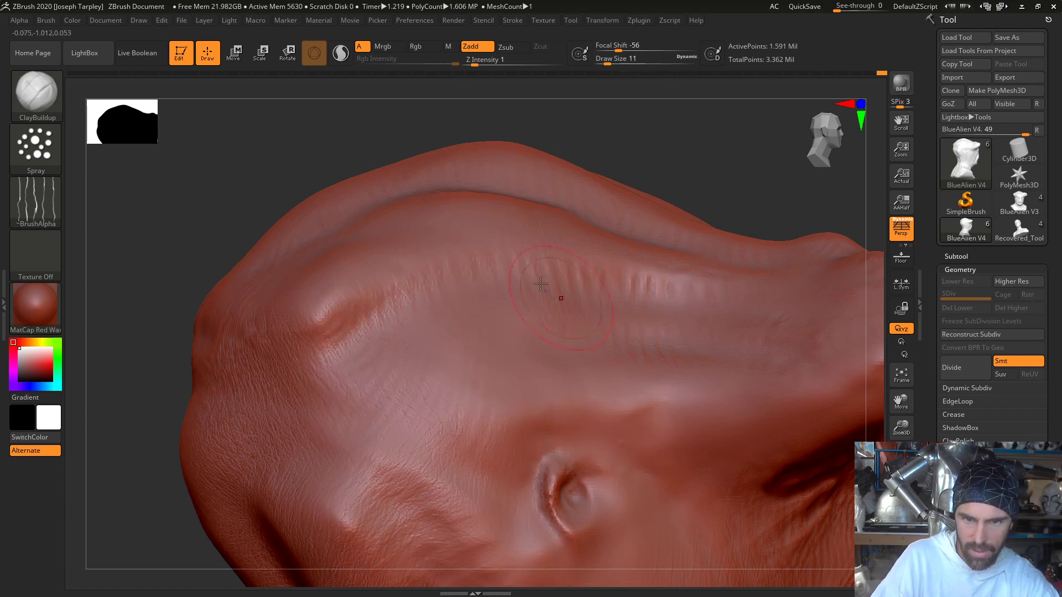
- Switch the ClayBuildup brush's stroke from Spray to DragDot and raise the draw size to 18
click(49, 151)
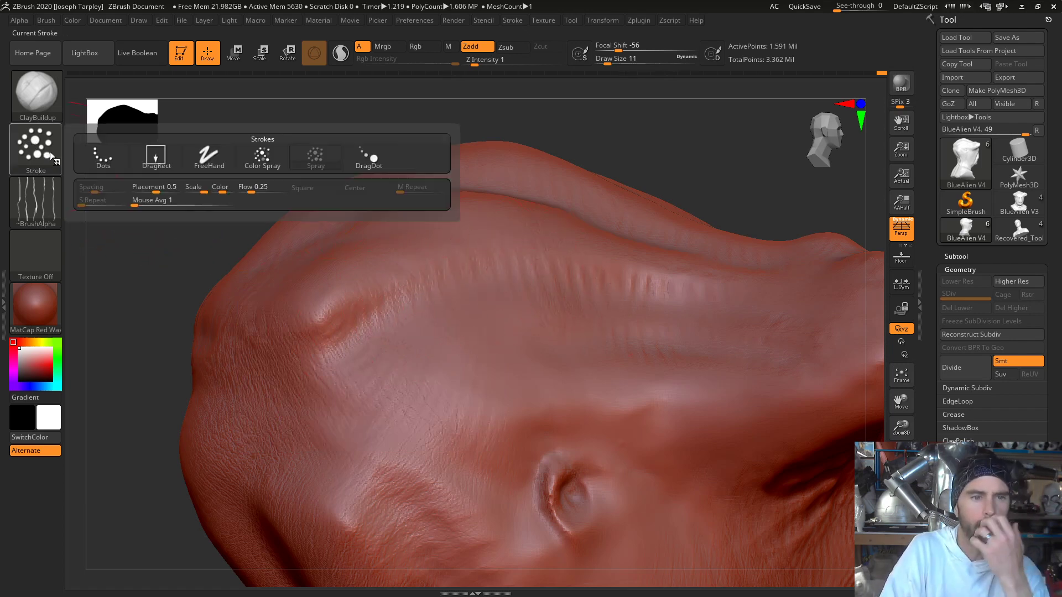
click(52, 151)
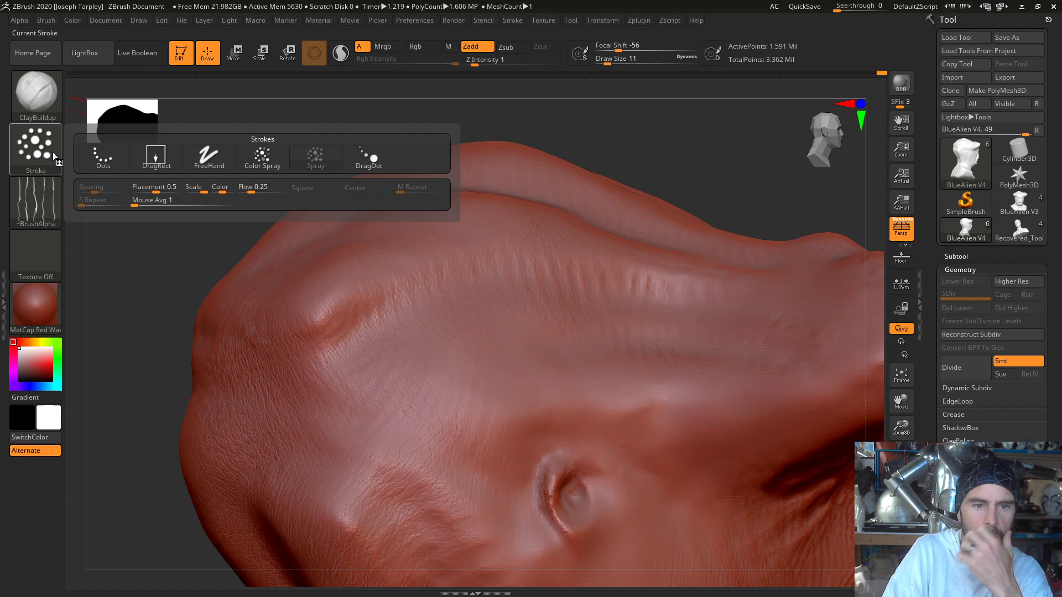
click(367, 159)
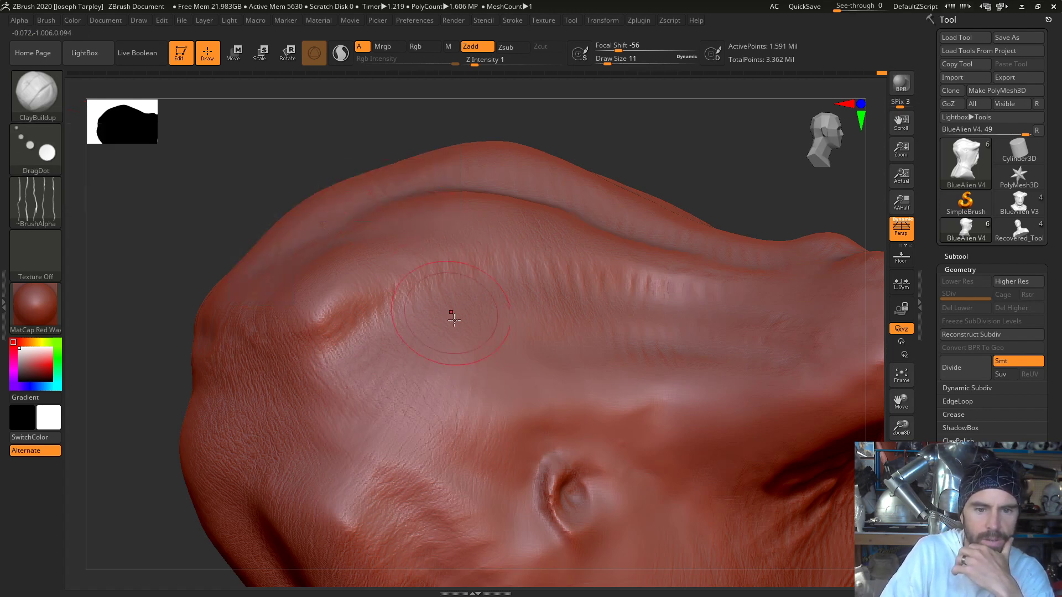
key(space)
drag(456, 315, 458, 316)
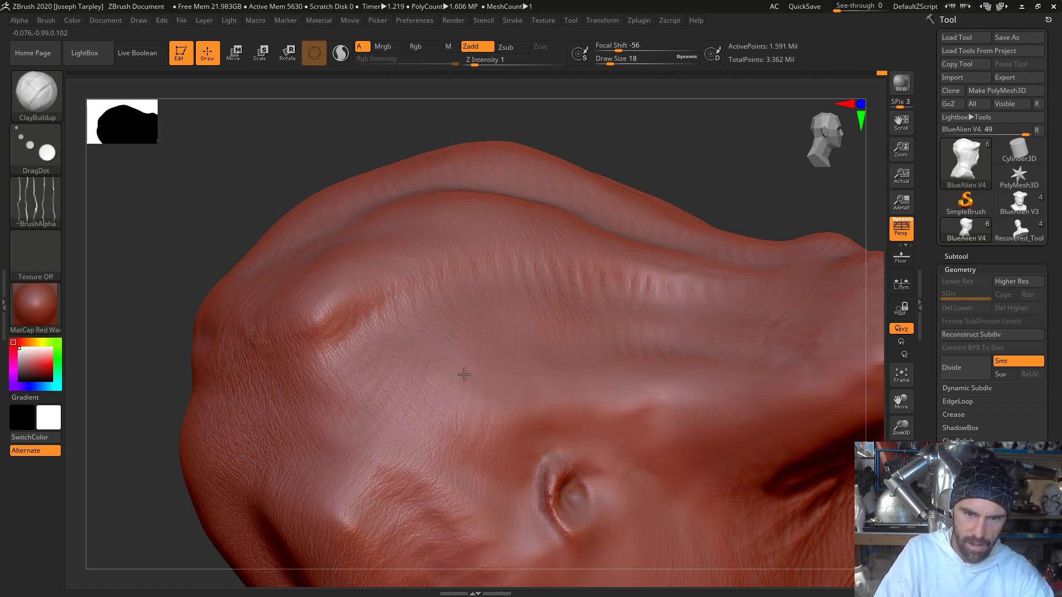
key(space)
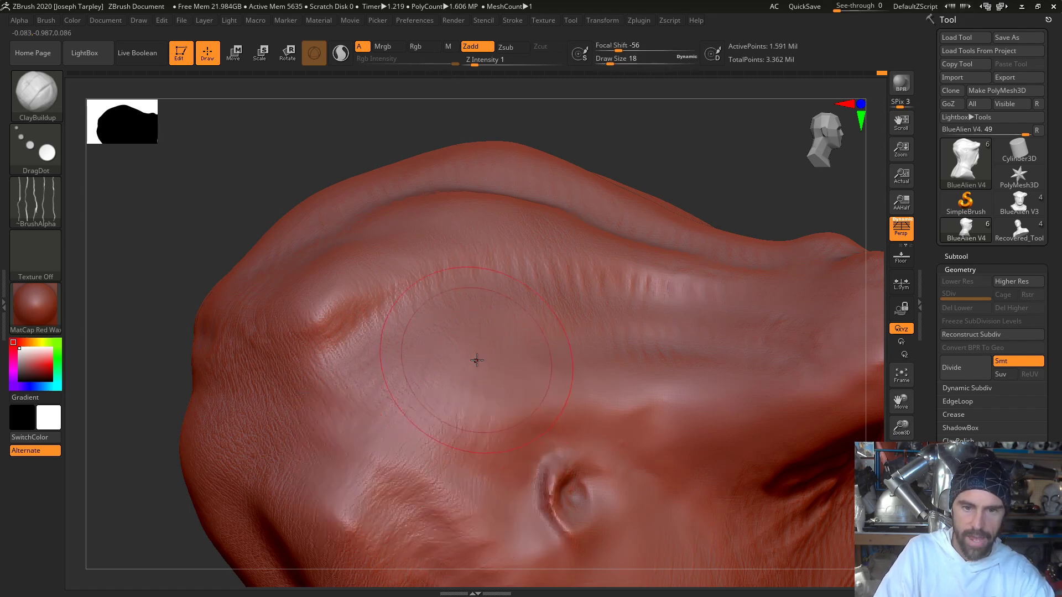
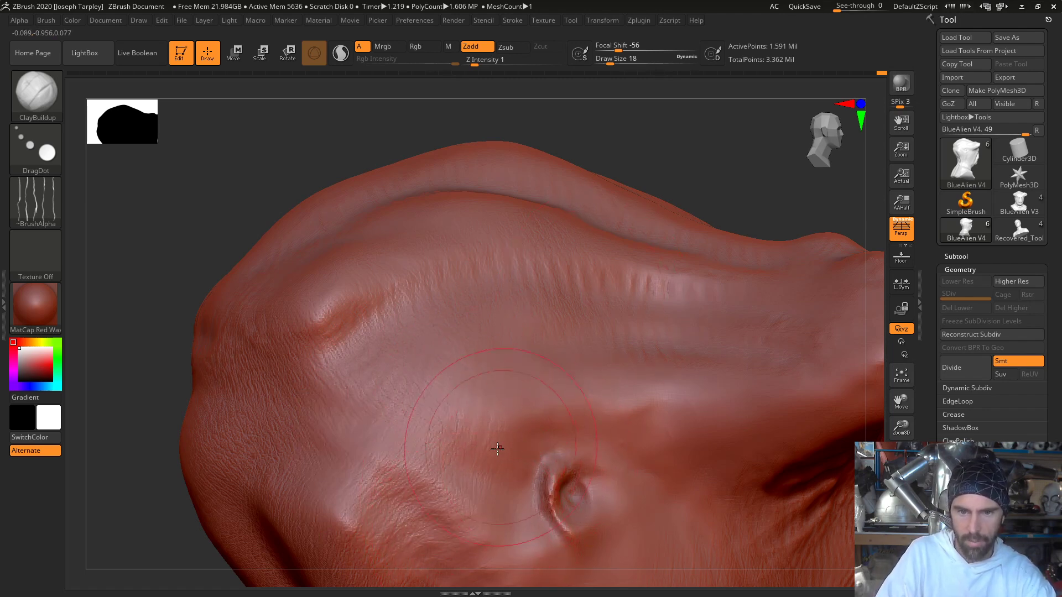
- Set the ClayBuildup Z Intensity to 6 and place wrinkle-alpha marks on the upper part of the head
key(space)
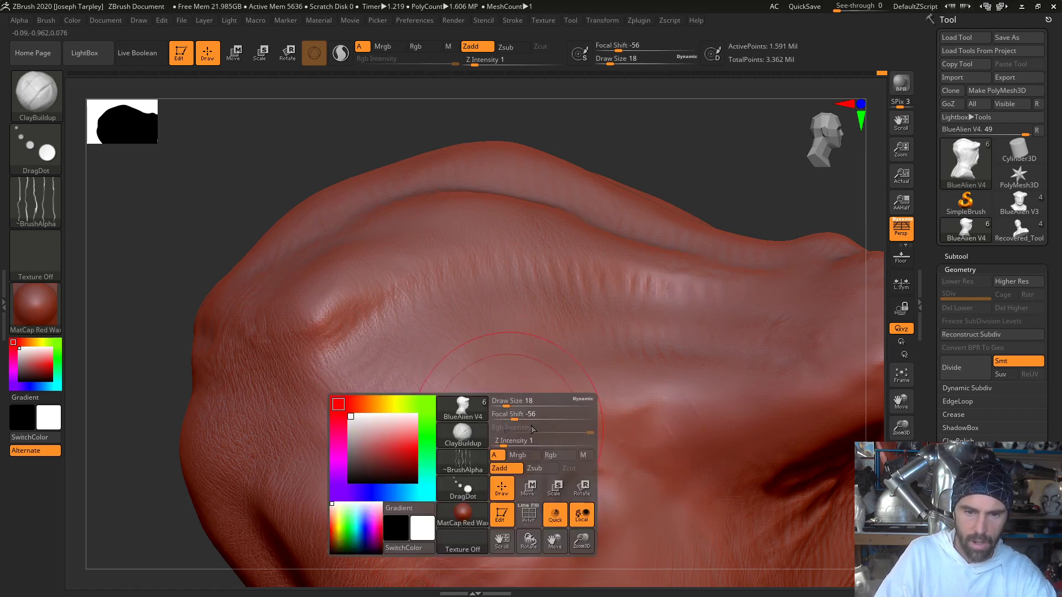
drag(505, 442, 518, 445)
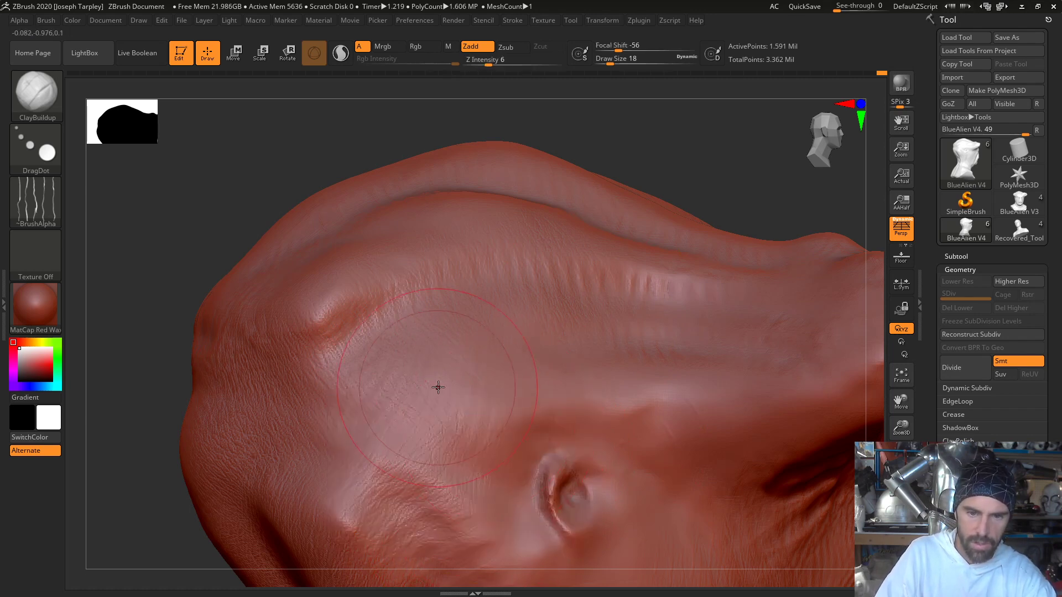
mouse_move(563, 365)
mouse_down()
mouse_move(474, 387)
mouse_move(396, 368)
mouse_move(474, 409)
mouse_move(494, 392)
mouse_move(436, 394)
mouse_move(453, 368)
mouse_move(476, 408)
mouse_up()
key(ctrl+z)
key(ctrl+z)
mouse_move(304, 185)
mouse_down()
mouse_move(295, 187)
mouse_move(516, 355)
mouse_up()
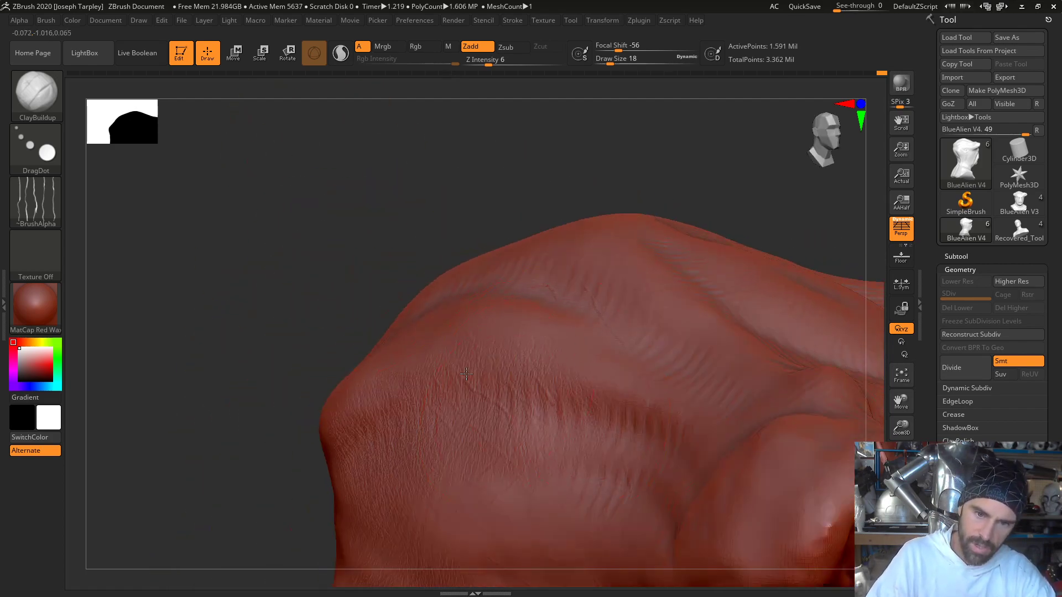
drag(458, 219, 370, 284)
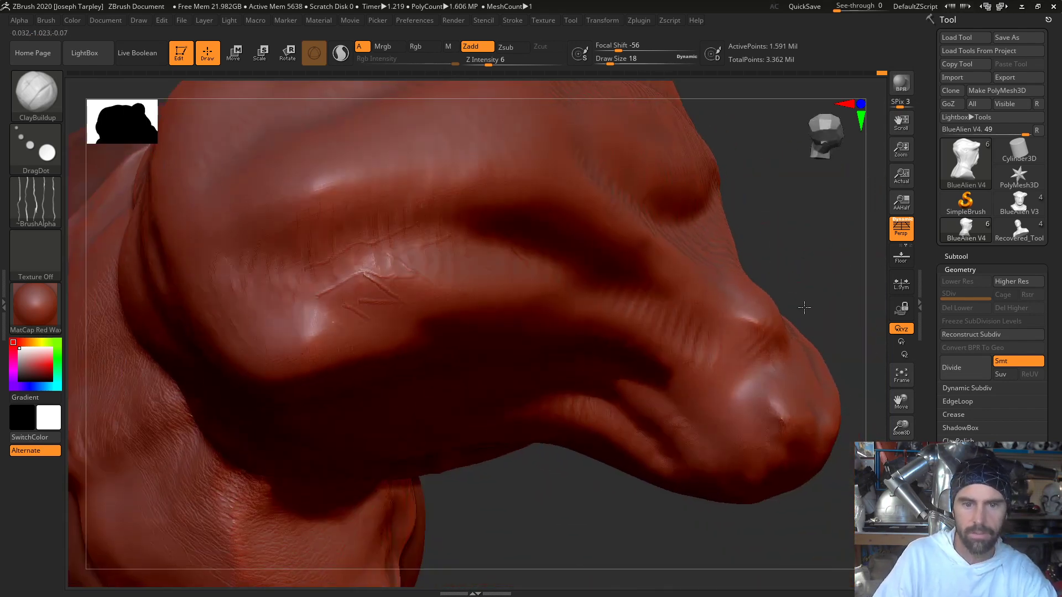
drag(804, 308, 346, 255)
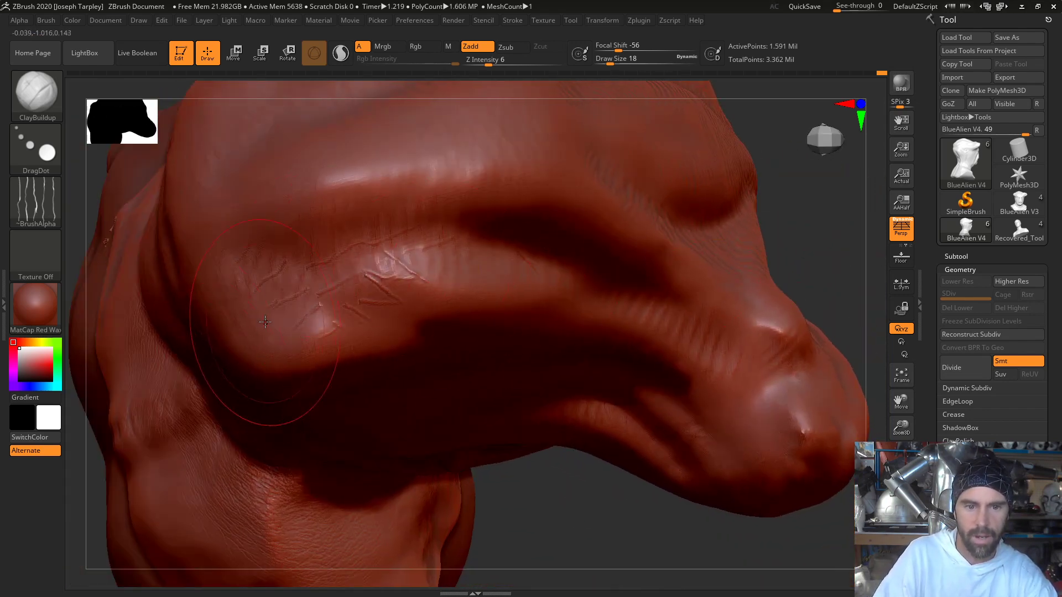
drag(621, 530, 630, 519)
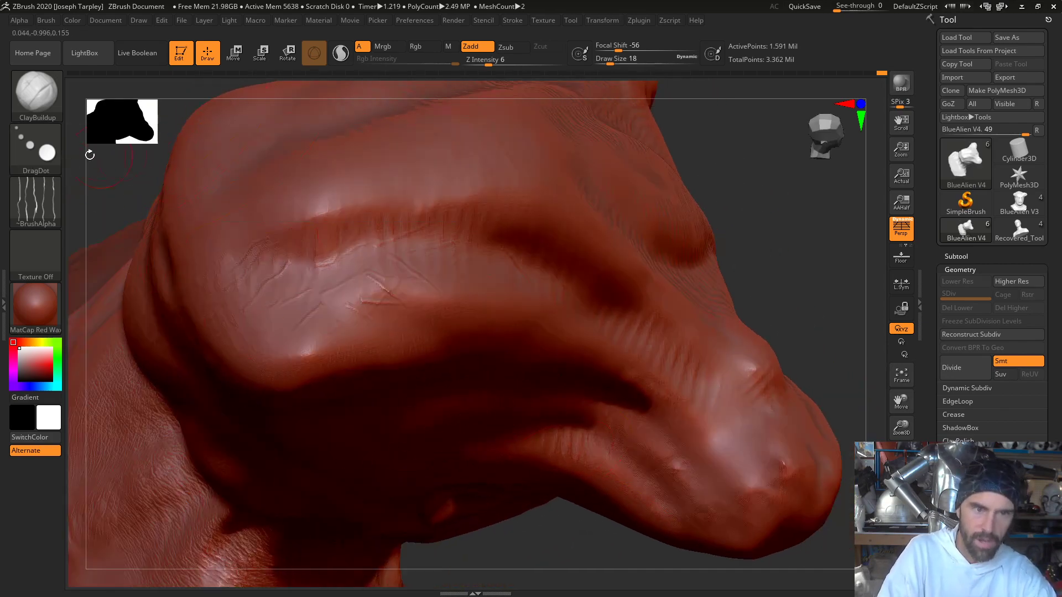
- Try the Dots stroke type with the wrinkle alpha on the raised bulge of the head
click(55, 157)
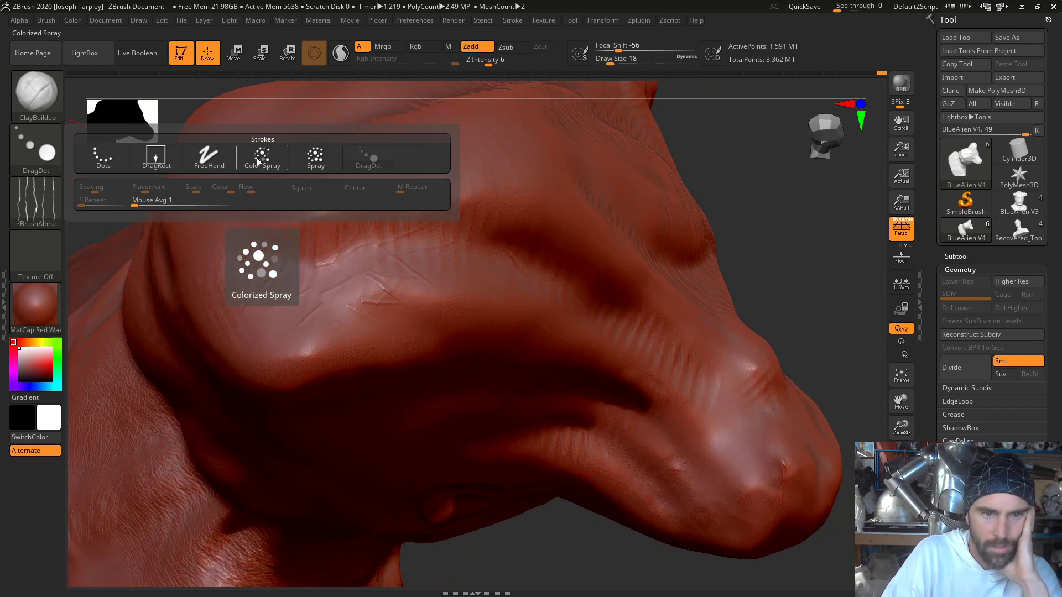
click(108, 157)
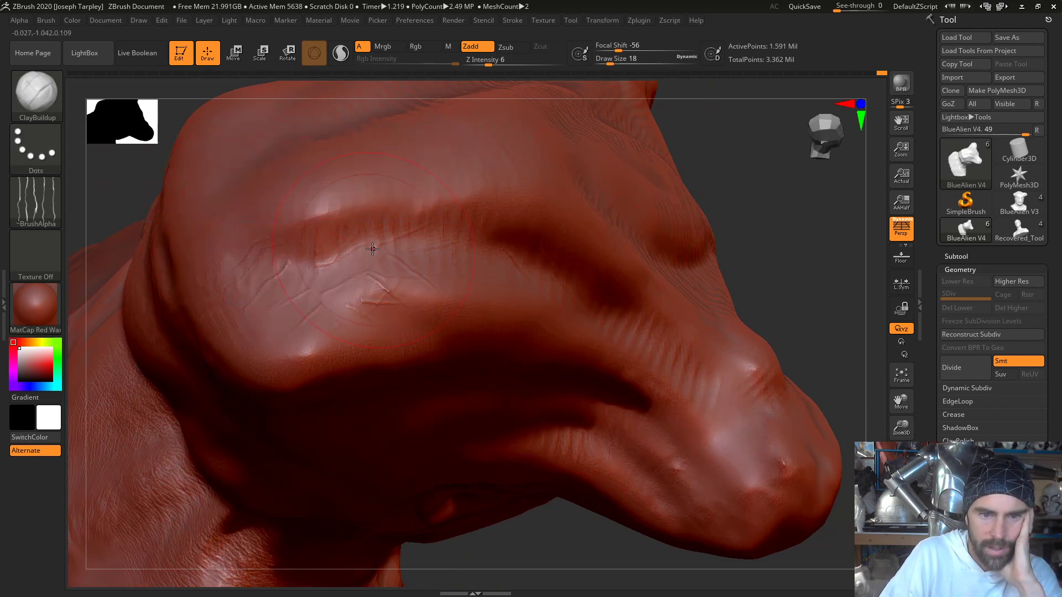
drag(365, 244, 336, 302)
drag(262, 256, 263, 314)
drag(336, 266, 340, 321)
drag(217, 313, 339, 308)
drag(252, 332, 315, 353)
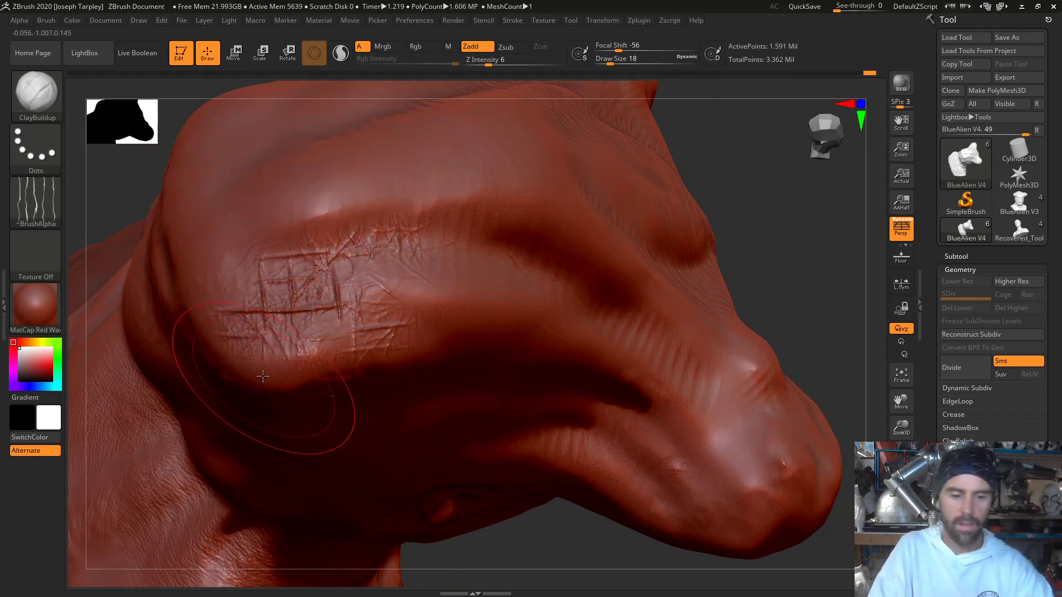
key(ctrl+z)
key(ctrl+z)
key(ctrl+z)
key(ctrl+z)
- Switch the stroke type to FreeHand and brush wrinkles across the raised bulge of the head
key(b)
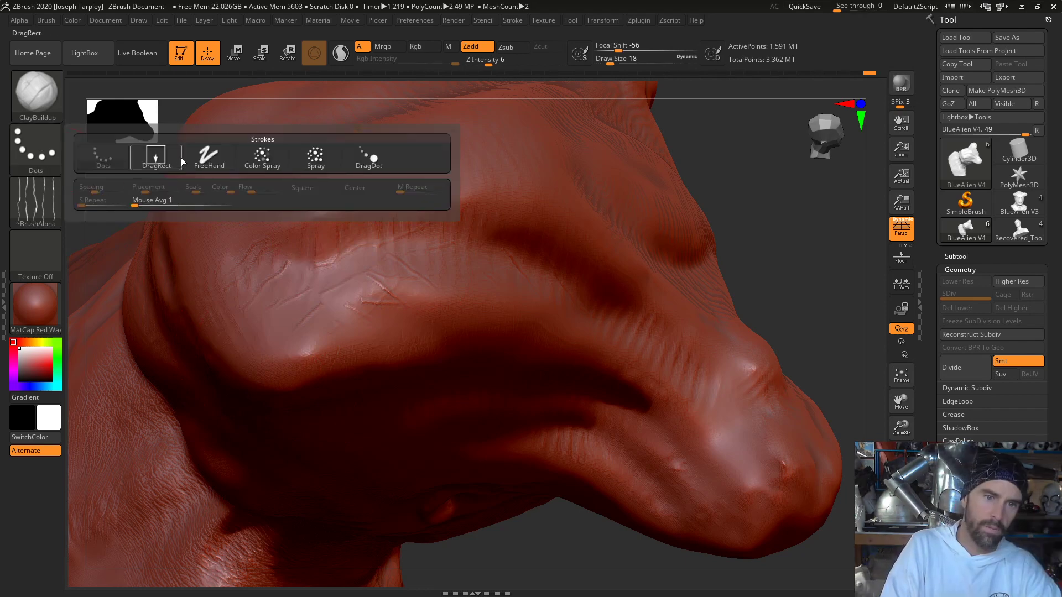
key(c)
key(b)
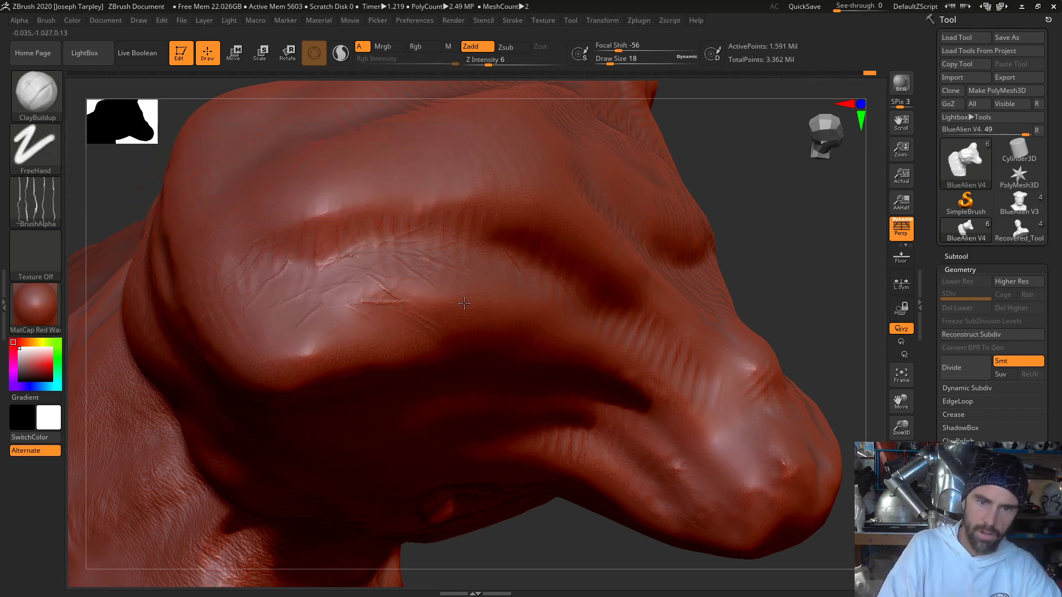
mouse_move(451, 290)
mouse_down()
mouse_move(391, 296)
mouse_move(370, 328)
mouse_up()
mouse_move(352, 264)
mouse_down()
mouse_move(293, 316)
mouse_move(312, 354)
mouse_move(330, 360)
mouse_up()
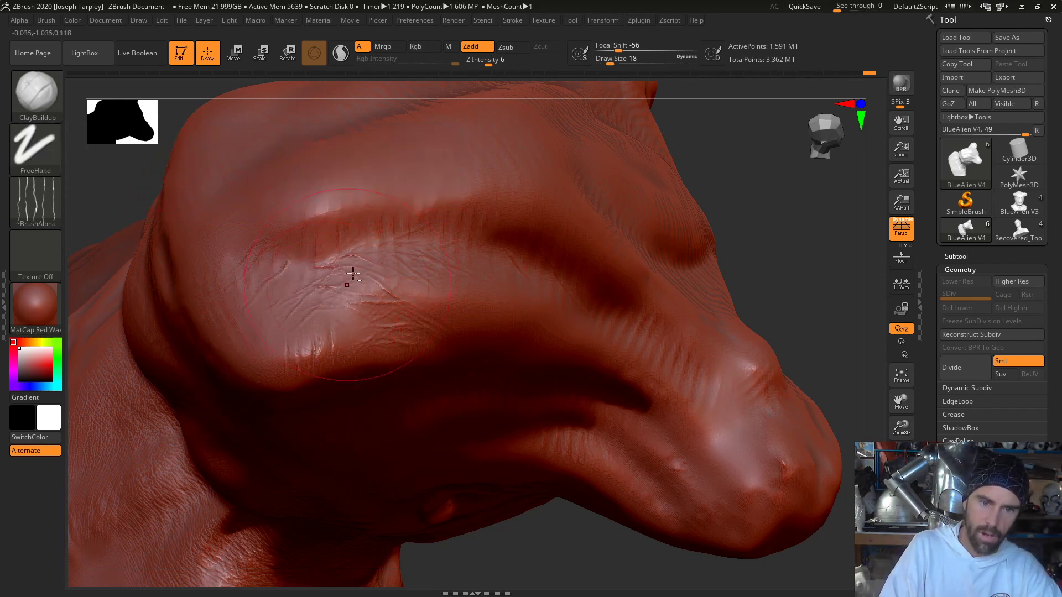
- Reduce the Draw Size to 11 and brush finer wrinkles around the edge of the head bulge
drag(770, 238, 763, 293)
key(space)
drag(479, 239, 475, 239)
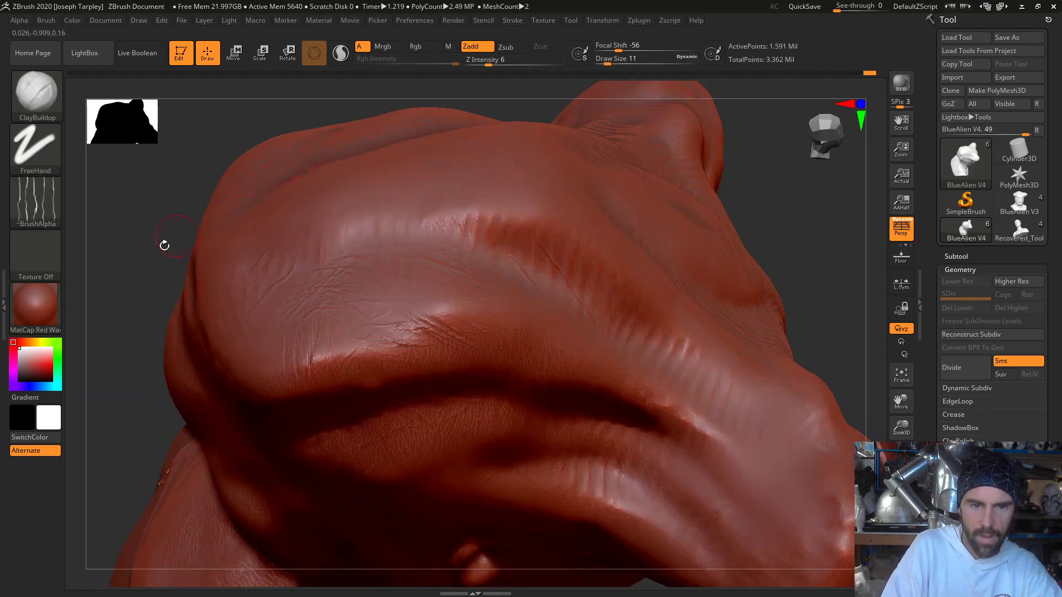
drag(164, 245, 200, 293)
shift+drag(318, 317, 274, 302)
drag(564, 463, 522, 428)
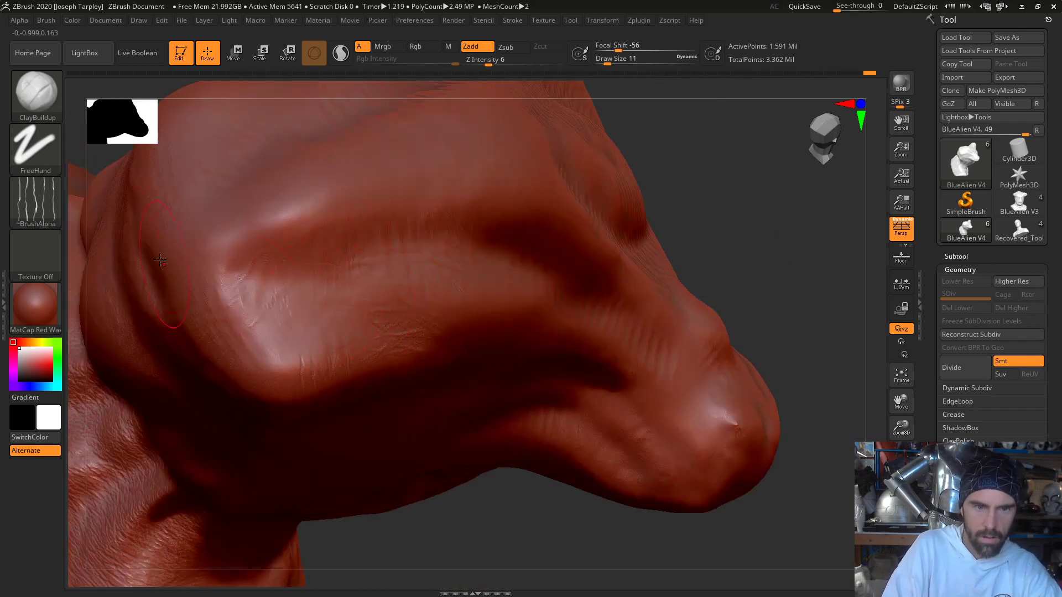
- Change the stroke type to Spray after trying Color Spray, testing the skin texture on the head bulge
click(35, 147)
click(327, 158)
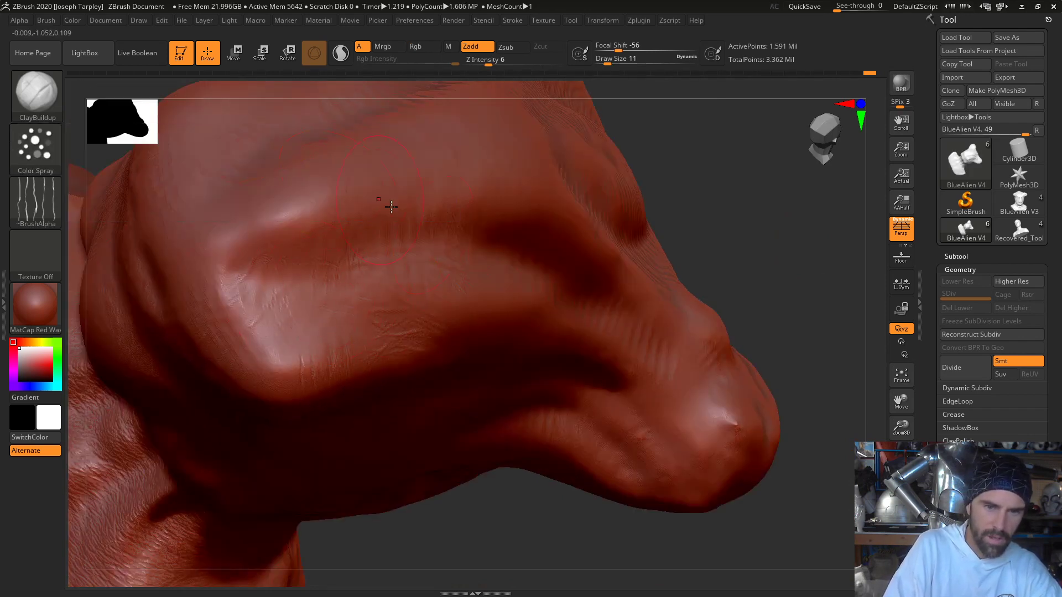
drag(391, 206, 332, 271)
click(42, 105)
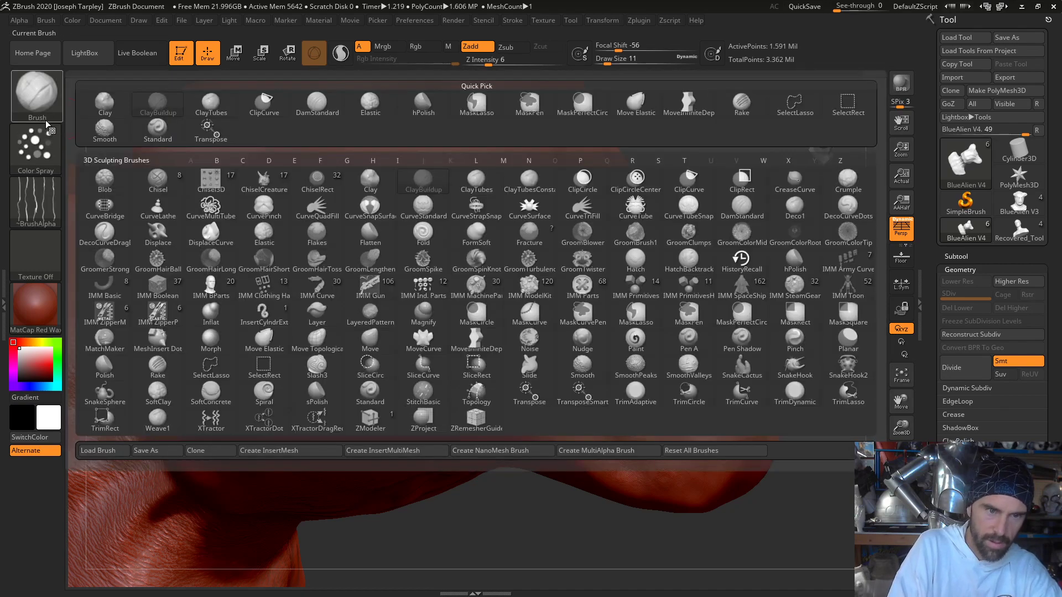
click(44, 150)
click(313, 155)
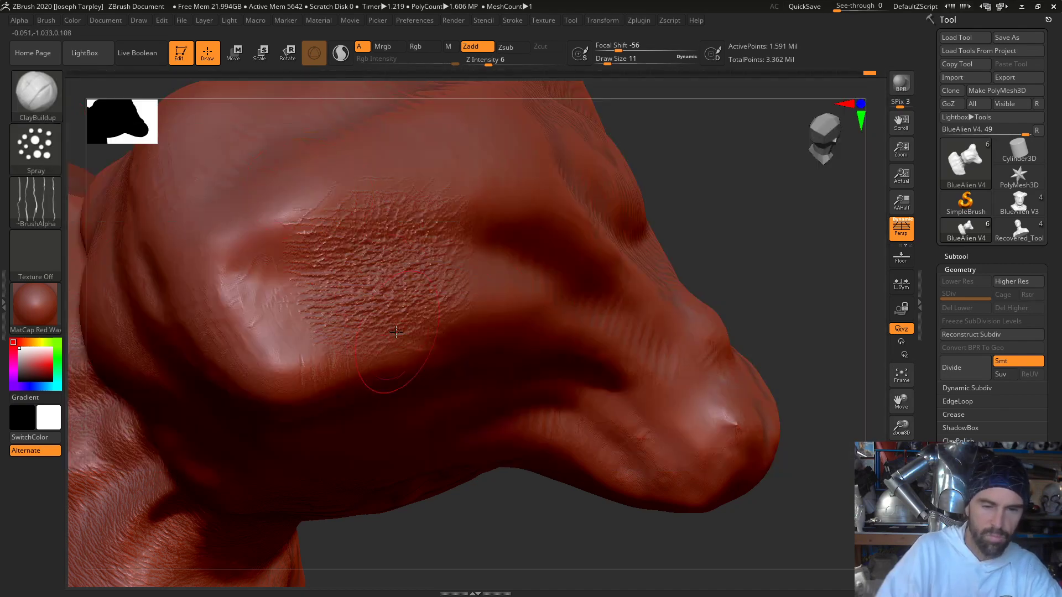
key(ctrl+z)
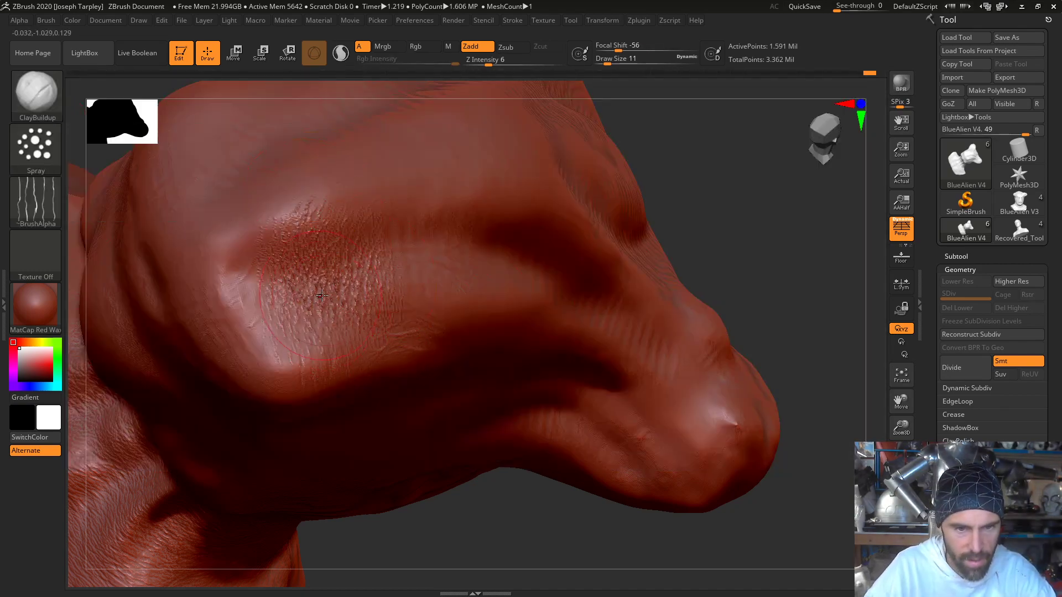
- Lower the Z Intensity to 1 and spray subtle skin texture over the head bulge and its ridges
key(space)
drag(352, 316, 340, 319)
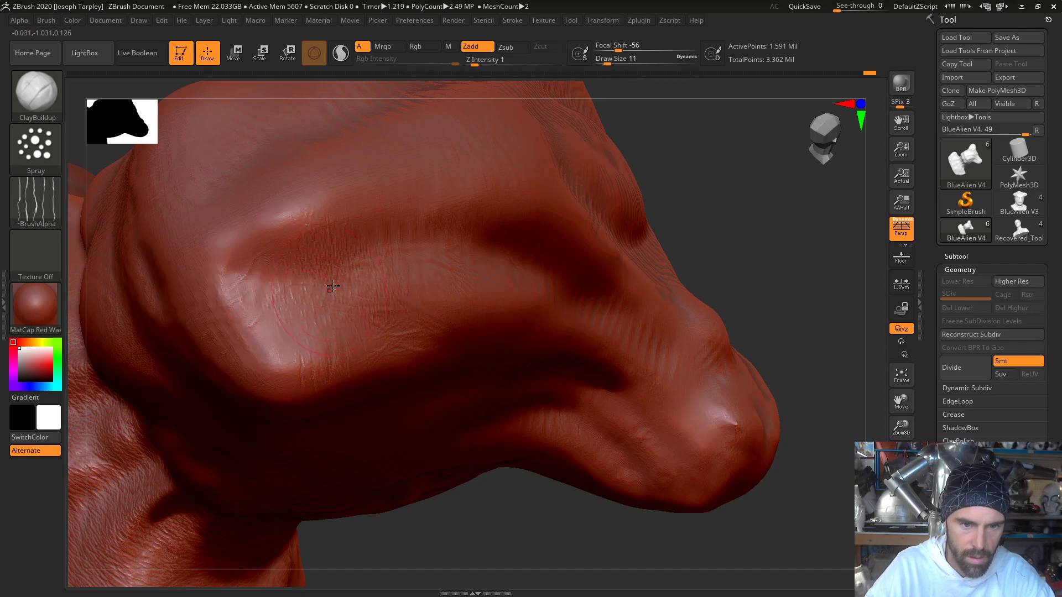
mouse_move(672, 190)
mouse_down()
mouse_move(706, 178)
mouse_move(528, 246)
mouse_up()
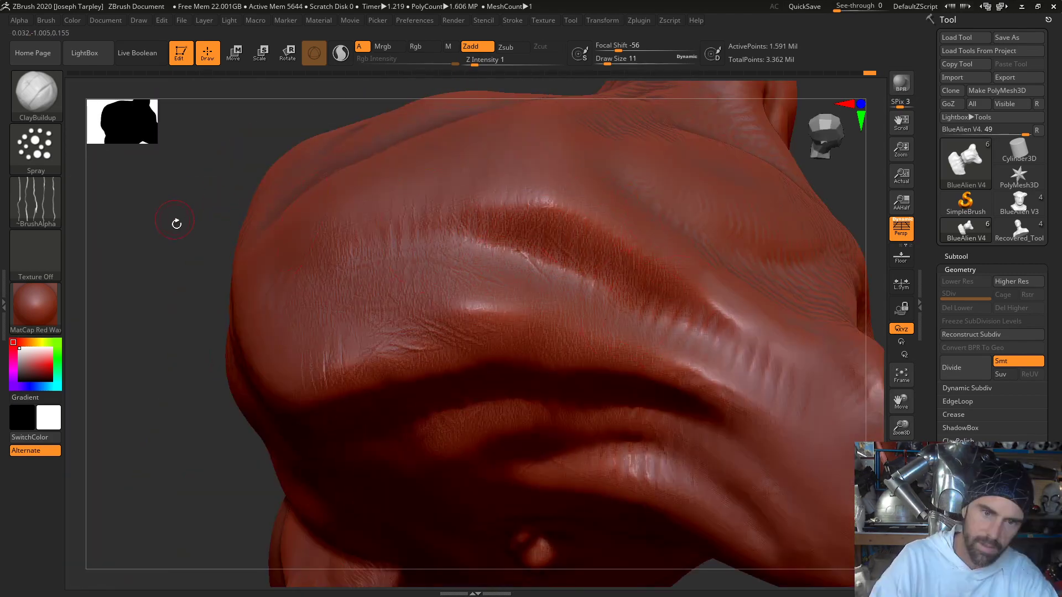
mouse_move(178, 223)
mouse_down()
mouse_move(232, 265)
mouse_move(360, 287)
mouse_up()
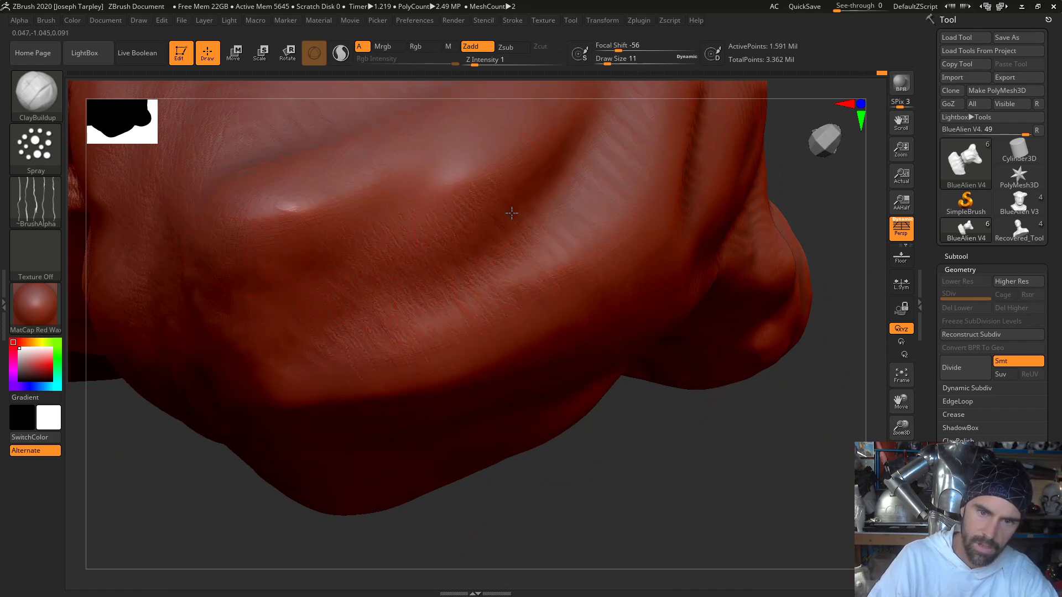
- Spray fine skin texture over the folds, the smooth dome and the grooves on top of the head
mouse_move(781, 446)
mouse_down()
mouse_move(718, 363)
mouse_move(451, 439)
mouse_up()
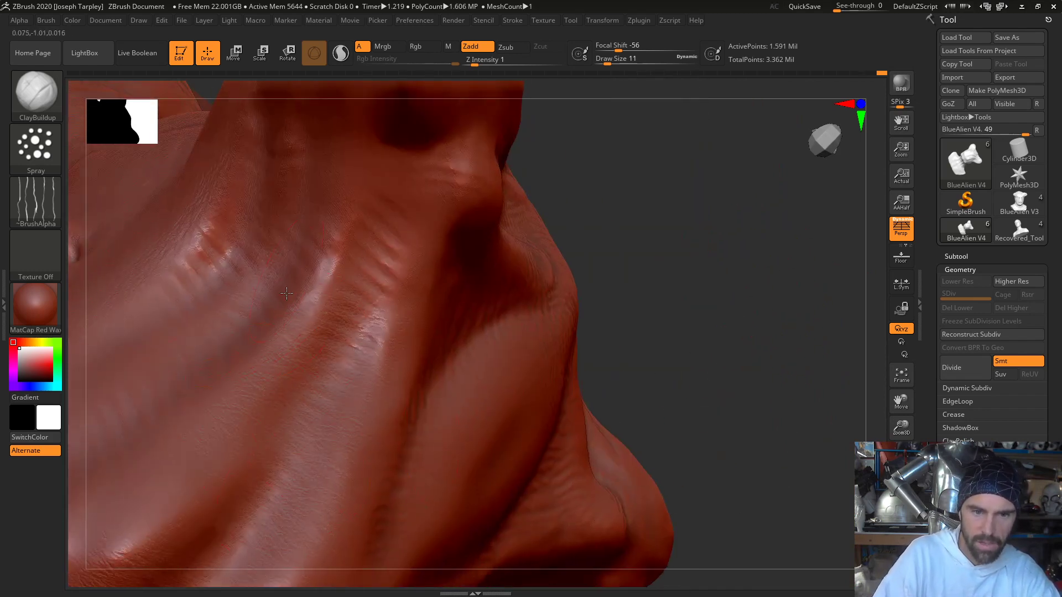
drag(686, 247, 526, 277)
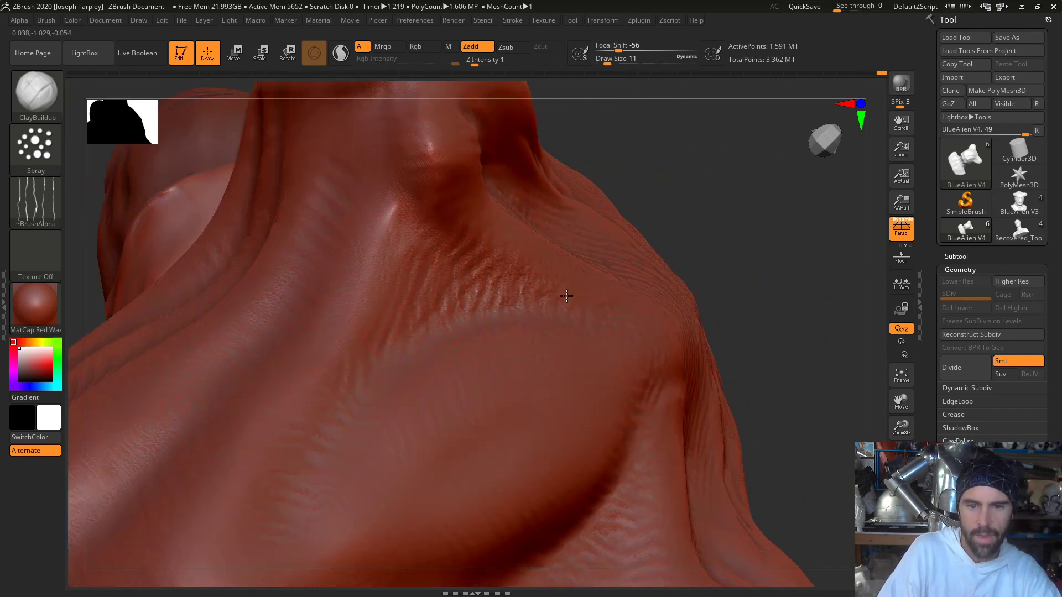
mouse_move(722, 224)
mouse_down()
mouse_move(758, 230)
mouse_move(489, 314)
mouse_up()
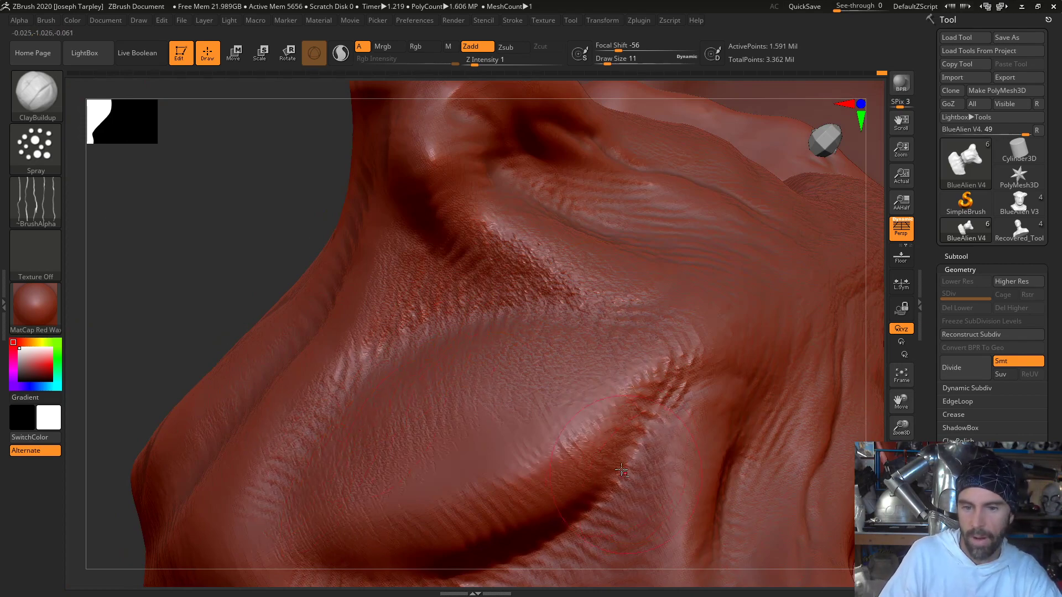
mouse_move(211, 222)
mouse_down()
mouse_move(182, 303)
mouse_move(163, 323)
mouse_move(166, 239)
mouse_move(371, 275)
mouse_up()
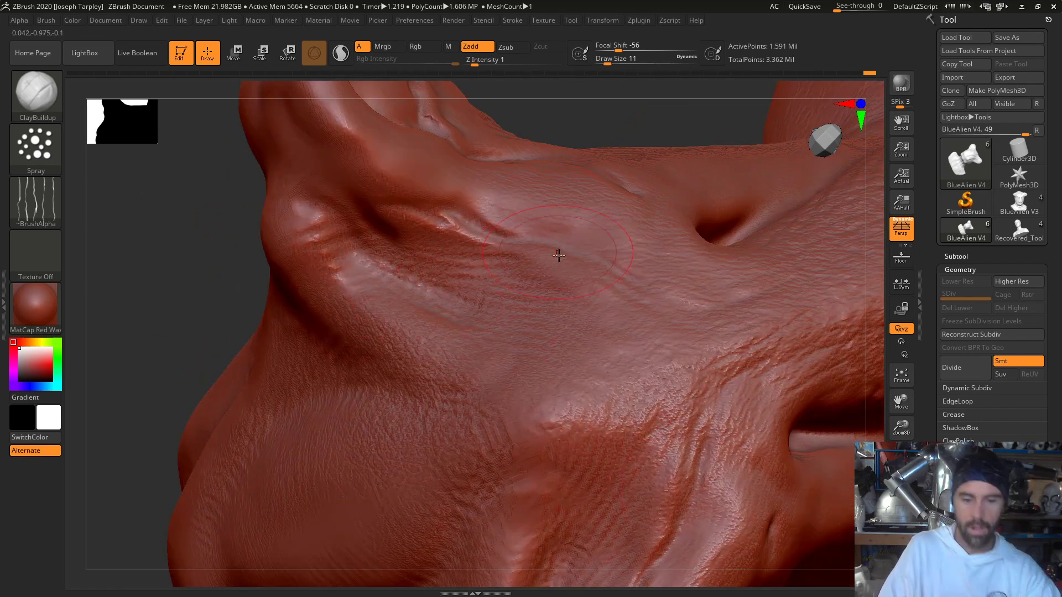
- Spray fine skin texture across the face, around the slits, the mouth crease and the base of the lobes
key(f)
drag(686, 530, 663, 523)
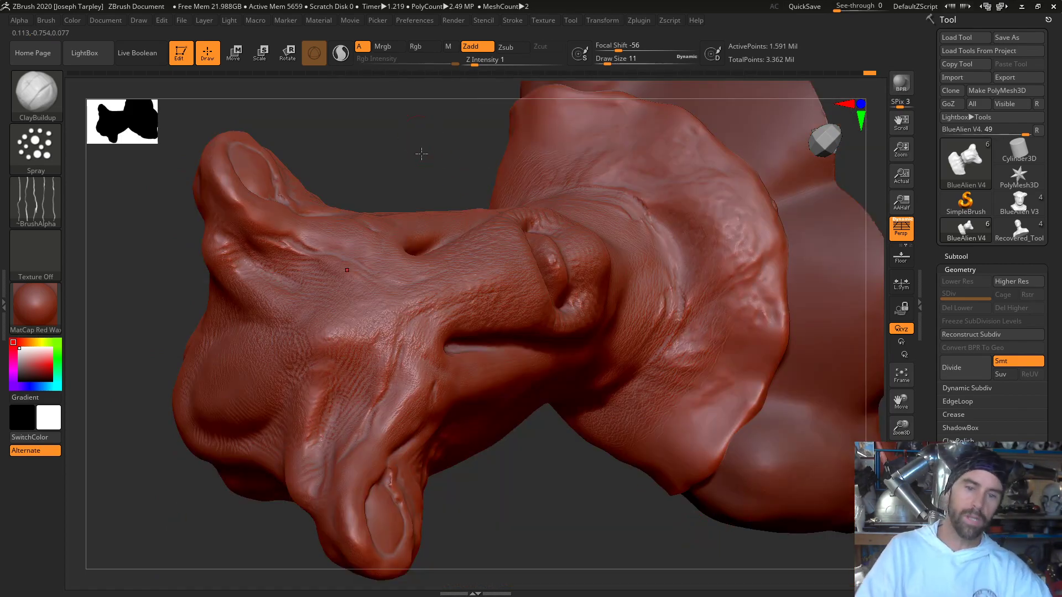
drag(422, 154, 420, 362)
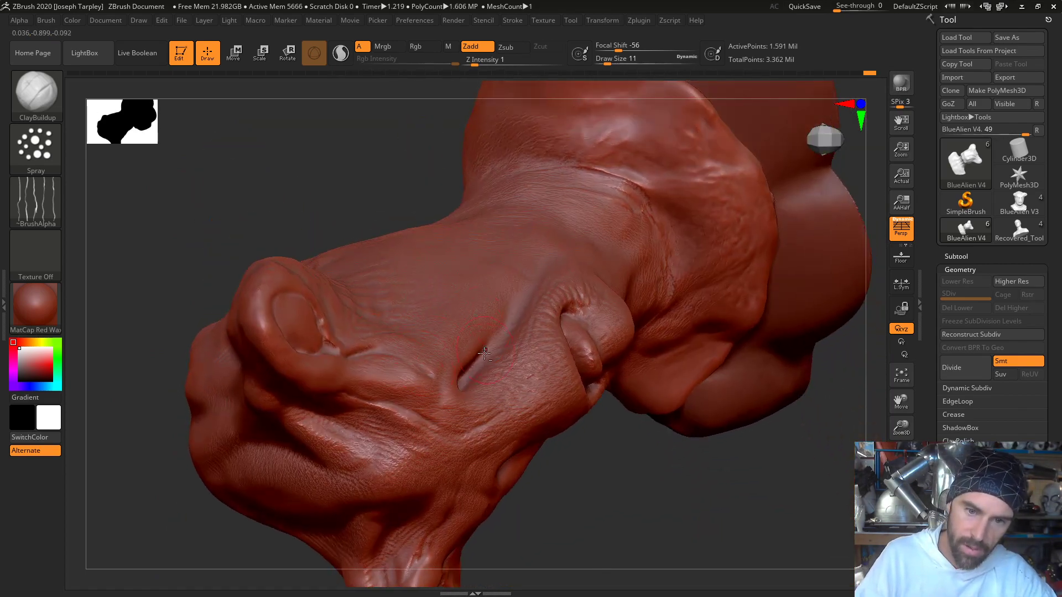
drag(398, 223, 322, 353)
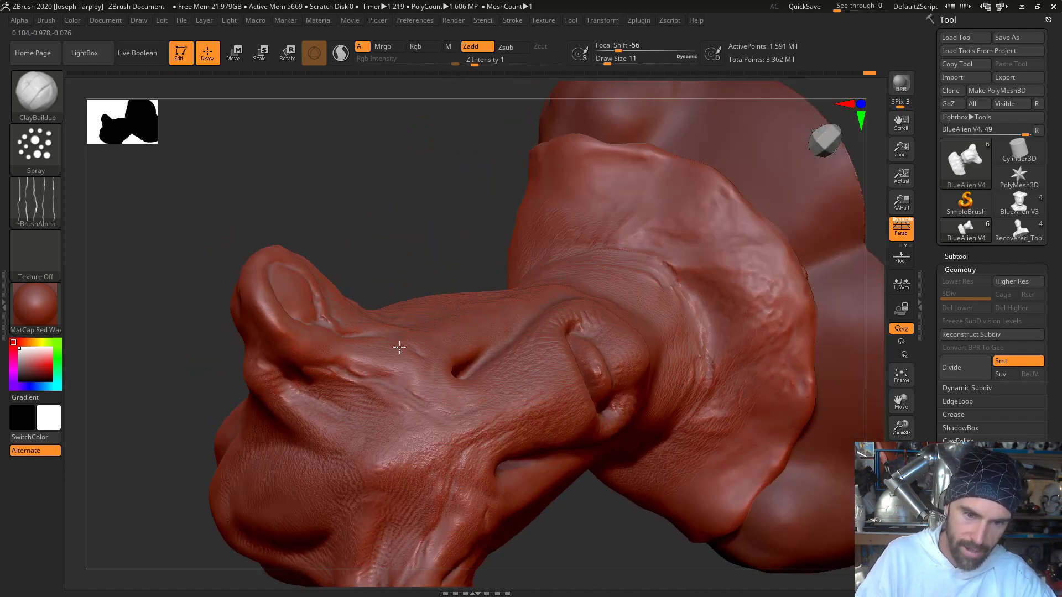
drag(550, 530, 464, 408)
drag(478, 240, 490, 358)
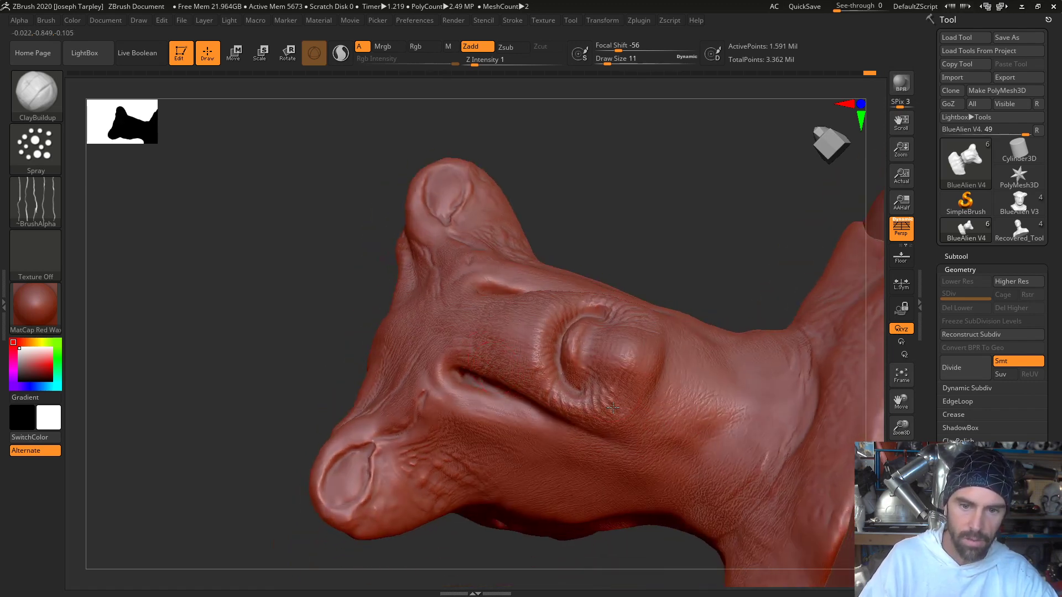
- Spray fine skin texture over the side of the face between the side lobe, the mouth and the neck
drag(608, 240, 587, 376)
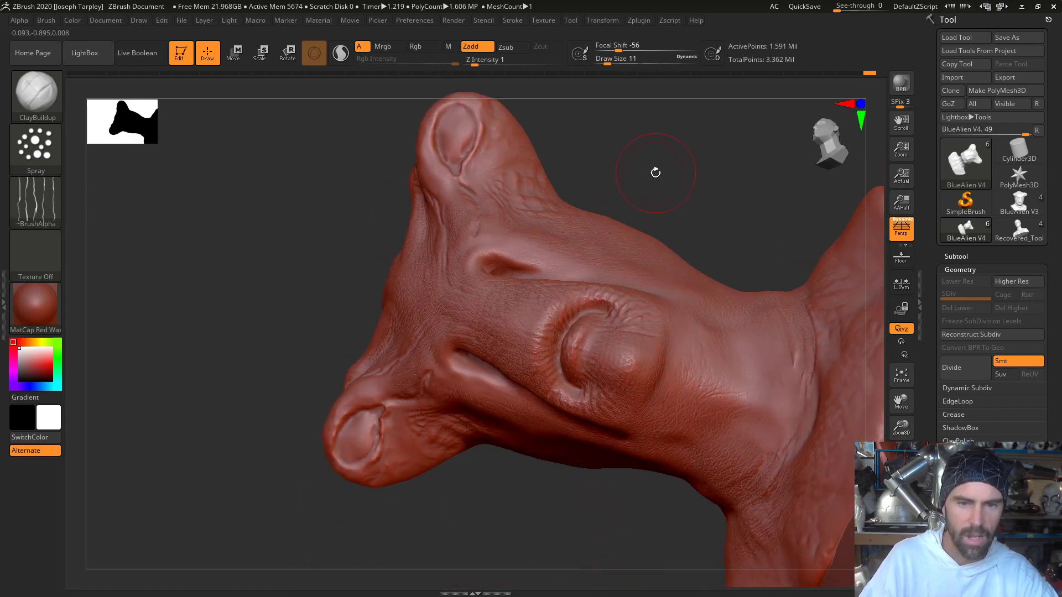
mouse_move(655, 173)
mouse_down()
mouse_move(547, 242)
mouse_move(500, 429)
mouse_move(382, 332)
mouse_up()
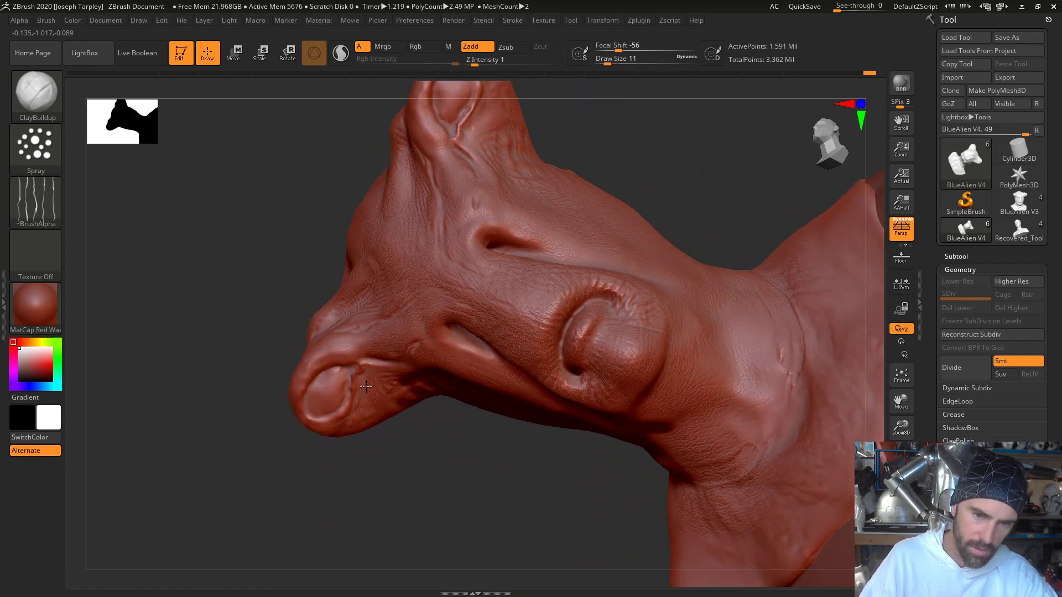
drag(406, 441, 391, 387)
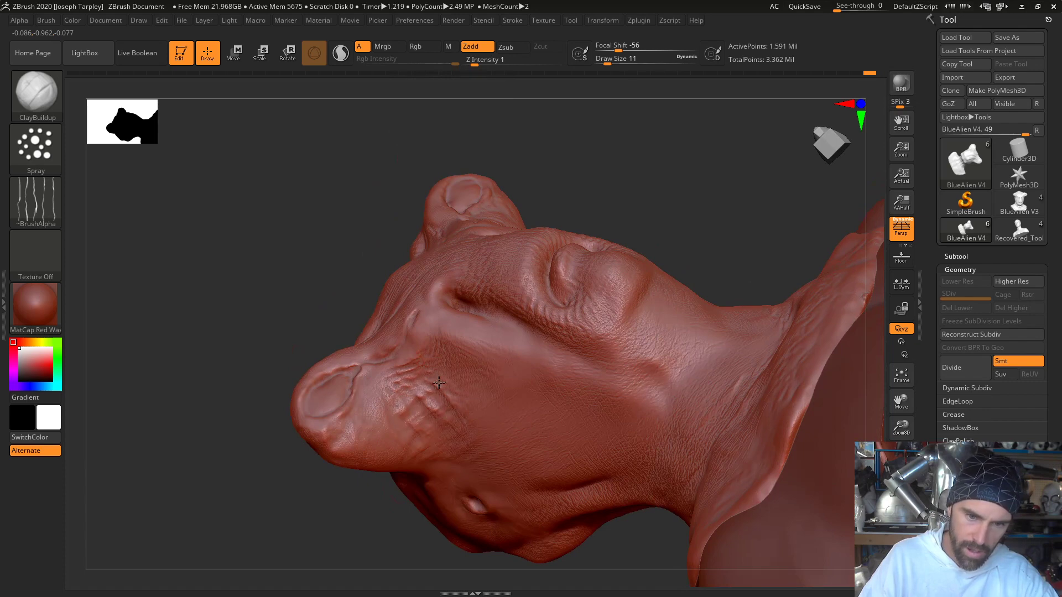
drag(607, 194, 596, 252)
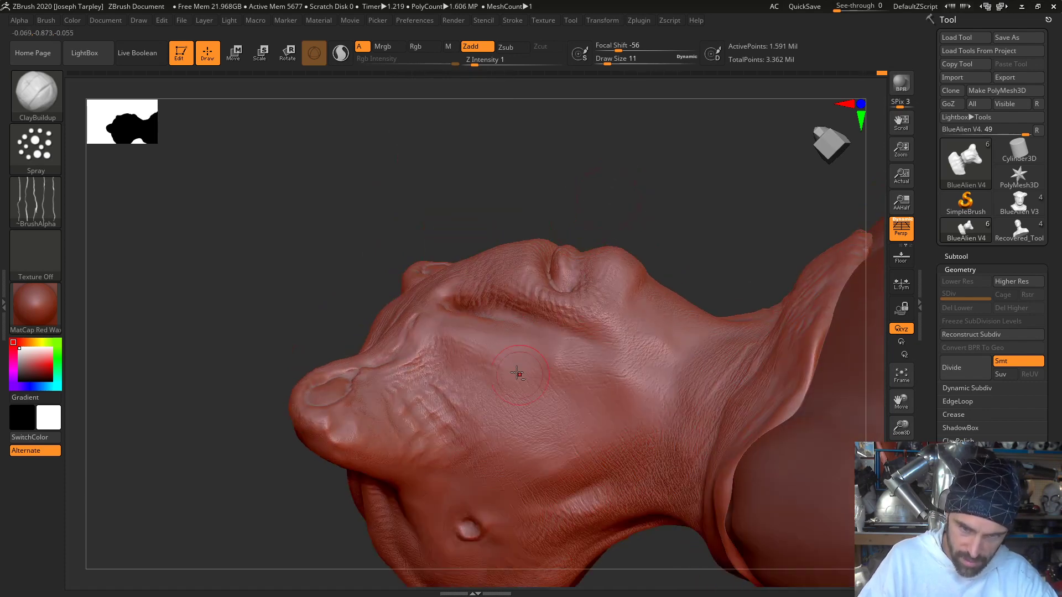
mouse_move(636, 181)
mouse_down()
mouse_move(640, 161)
mouse_move(642, 187)
mouse_move(520, 348)
mouse_up()
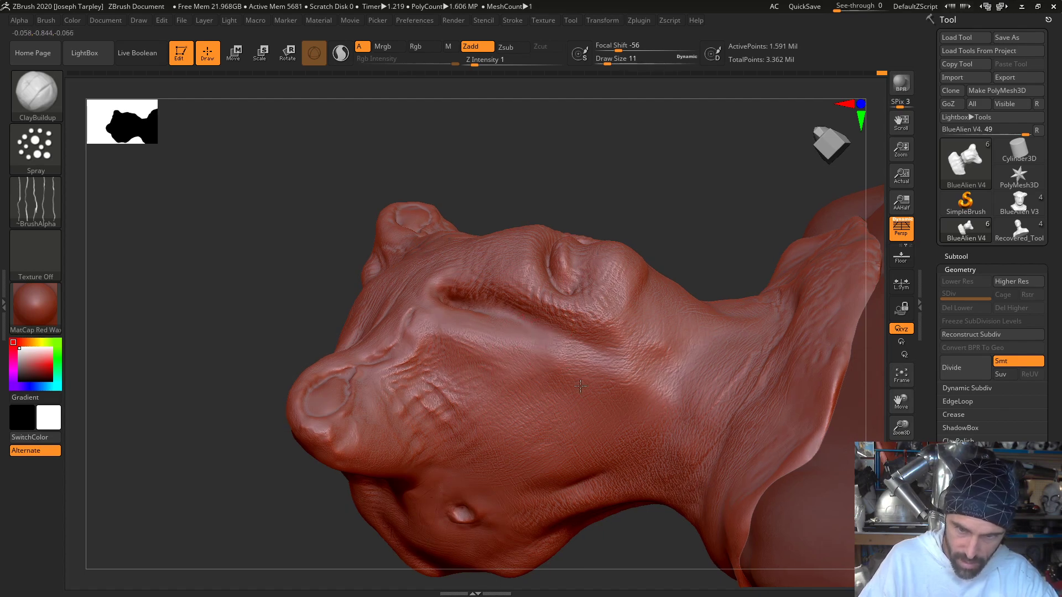
drag(661, 202, 580, 295)
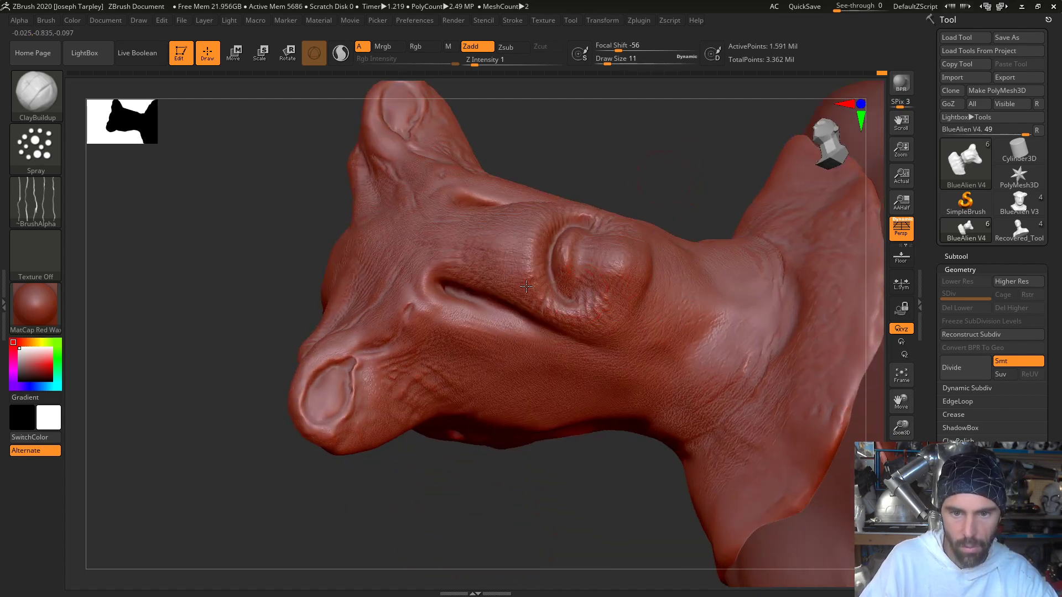
- Undo the last spray stroke, set the Draw Size to 27 and spray fine skin texture over the neck and the side of the head
drag(653, 166, 576, 185)
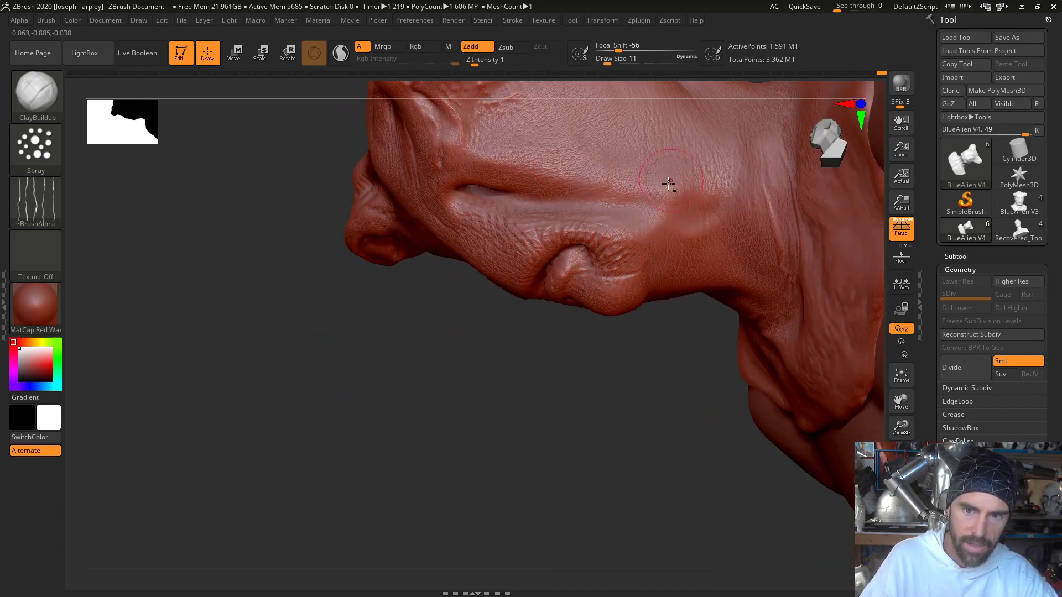
alt+drag(571, 446, 496, 510)
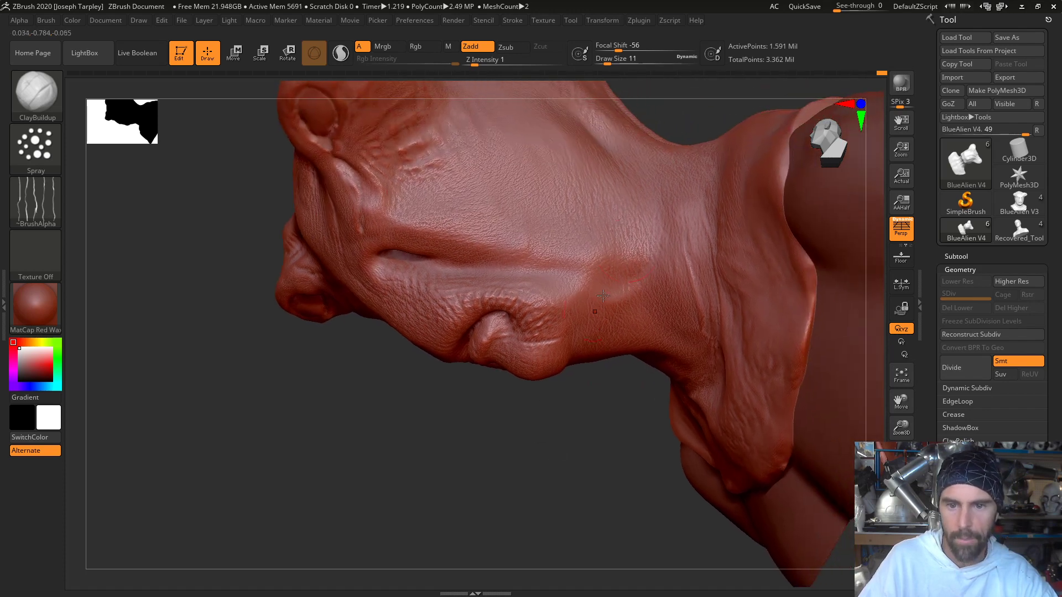
key(ctrl+z)
key(space)
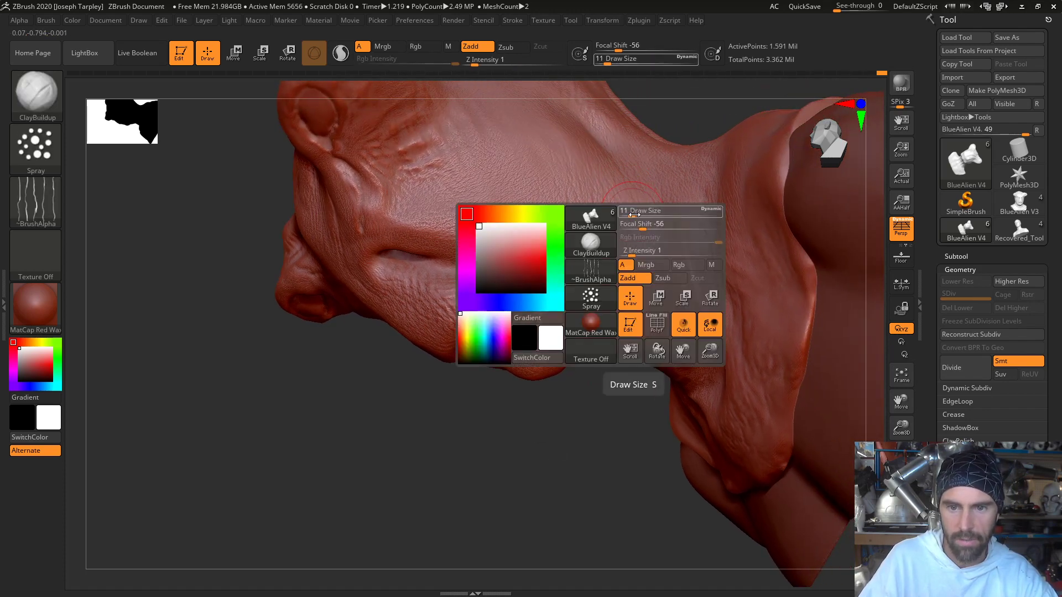
drag(632, 213, 638, 214)
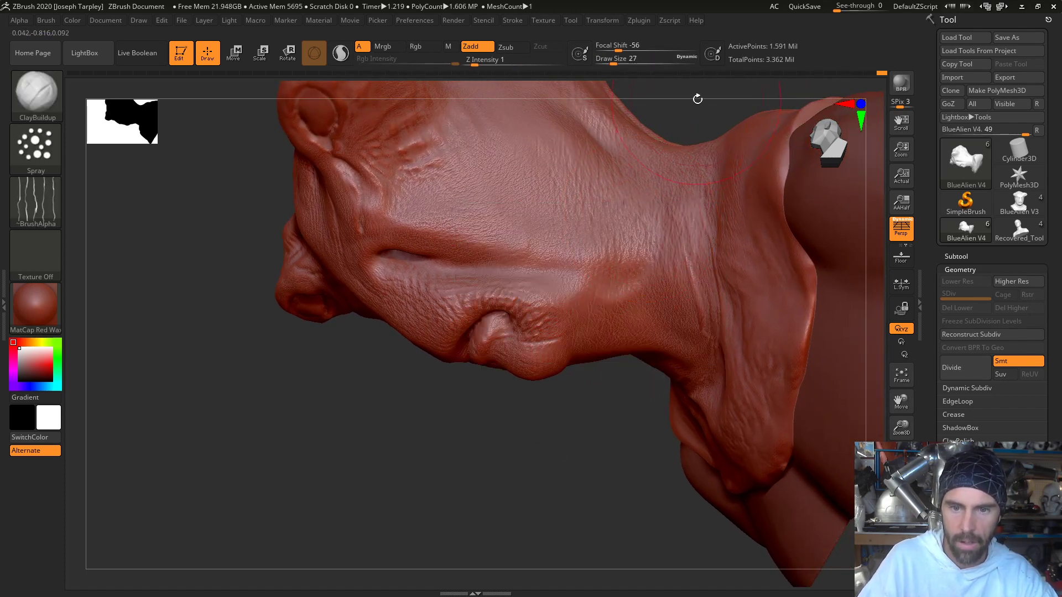
drag(697, 97, 638, 266)
drag(563, 452, 435, 294)
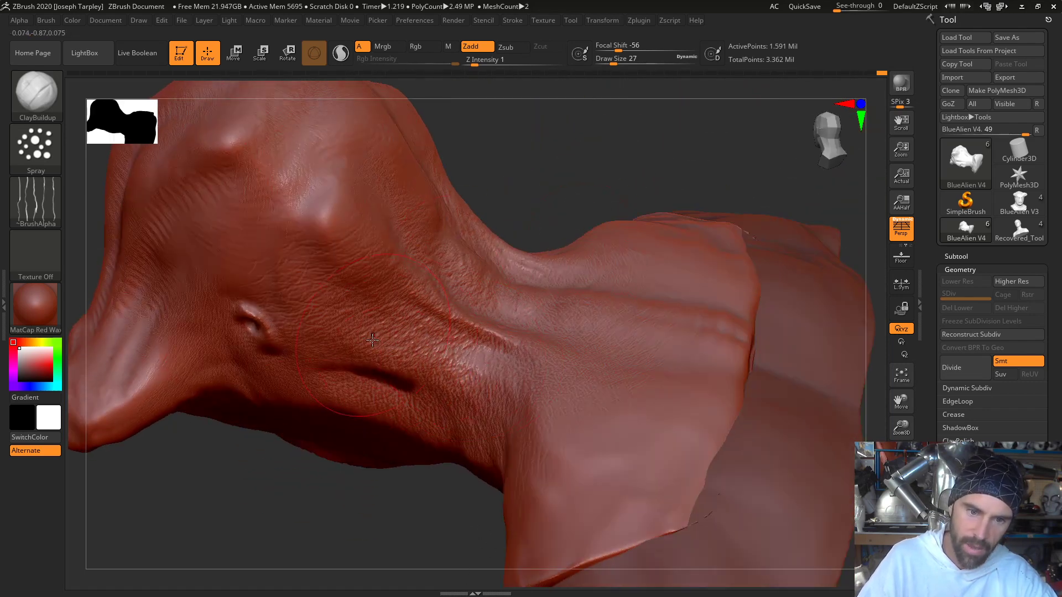
- Spray fine skin texture around the ear hole, over the back of the head and down the back of the neck
mouse_move(559, 161)
mouse_down()
mouse_move(541, 217)
mouse_move(537, 124)
mouse_move(528, 136)
mouse_move(566, 147)
mouse_move(571, 168)
mouse_up()
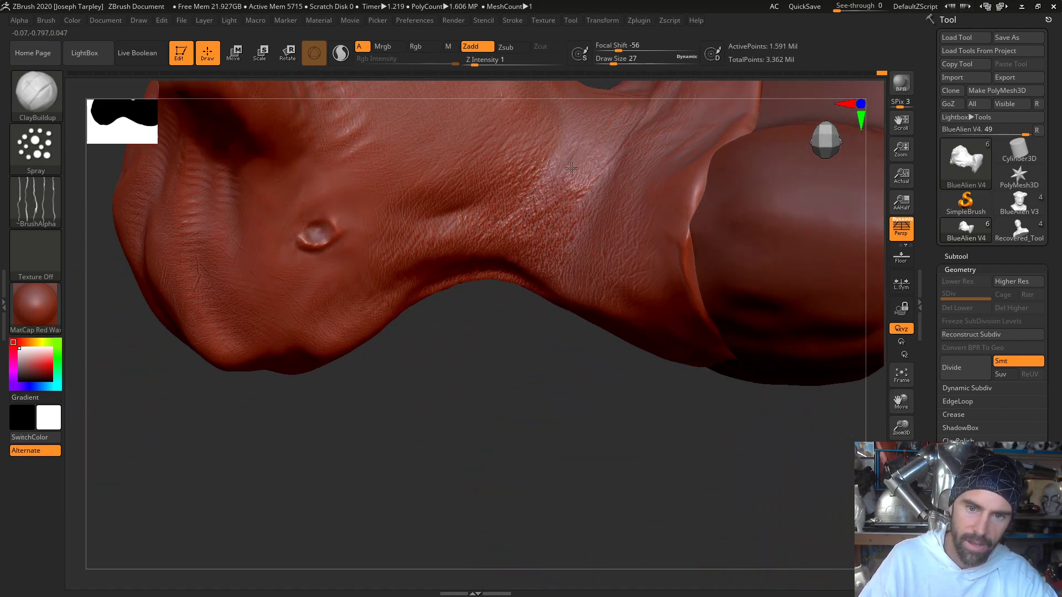
drag(458, 400, 380, 310)
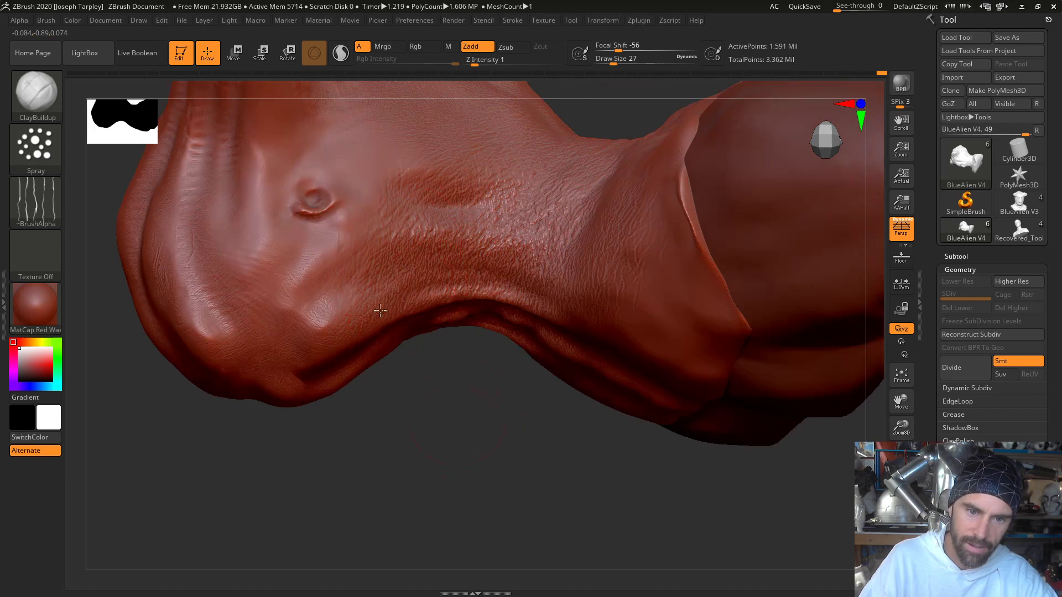
drag(391, 460, 385, 392)
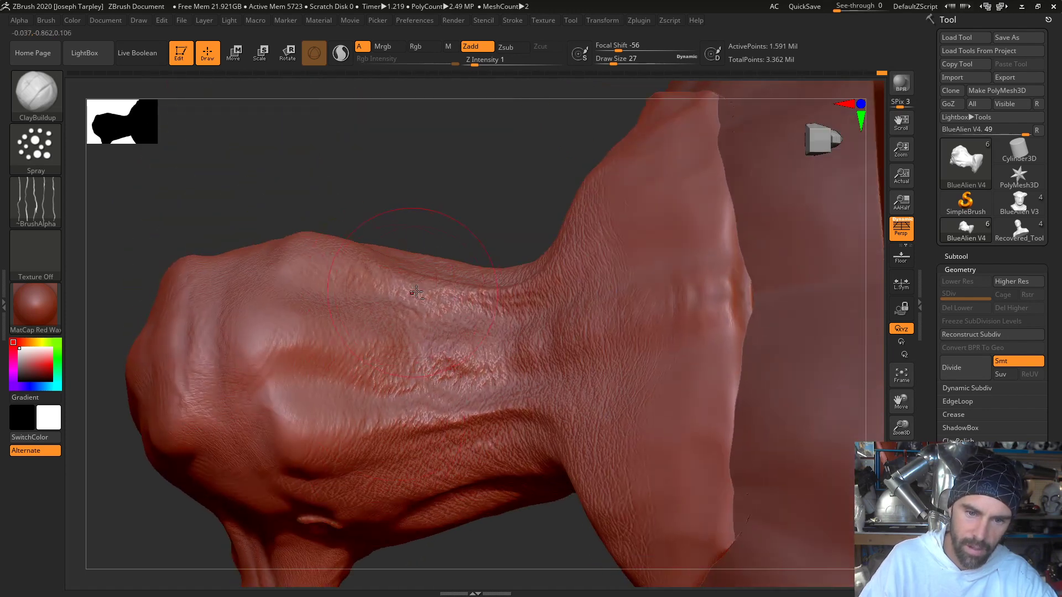
drag(459, 227, 523, 171)
drag(454, 177, 507, 232)
- Spray fine skin texture across the front of the neck and the collar flap down to its ragged edge
drag(361, 423, 346, 334)
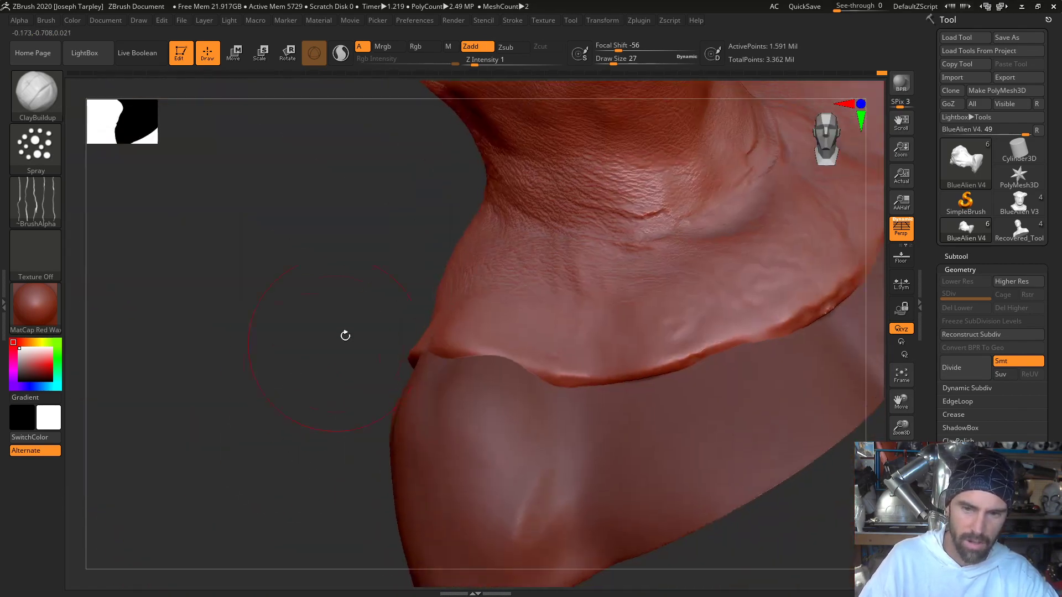
drag(297, 380, 351, 411)
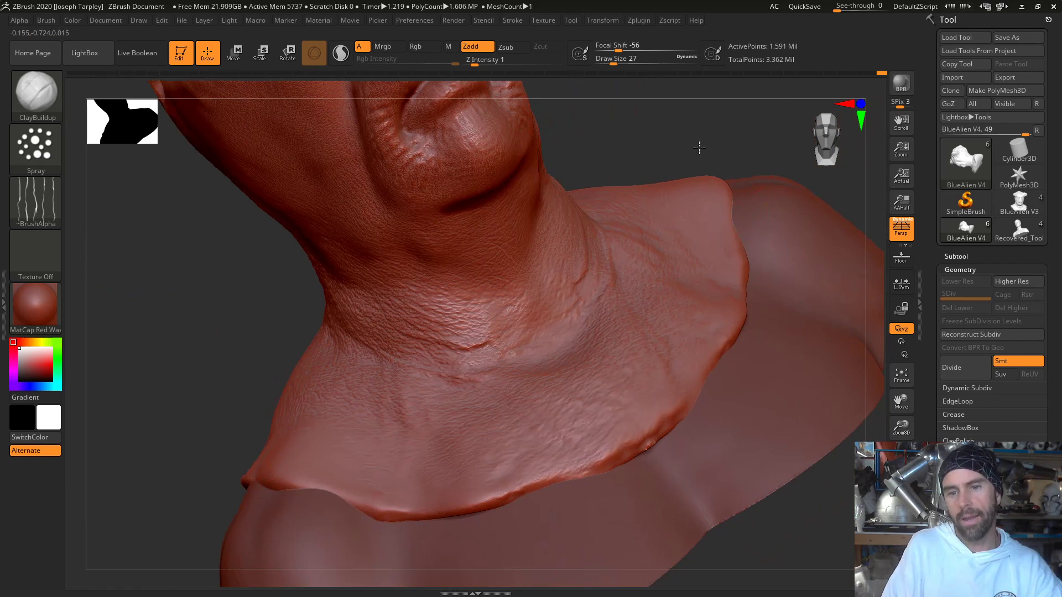
drag(699, 147, 689, 144)
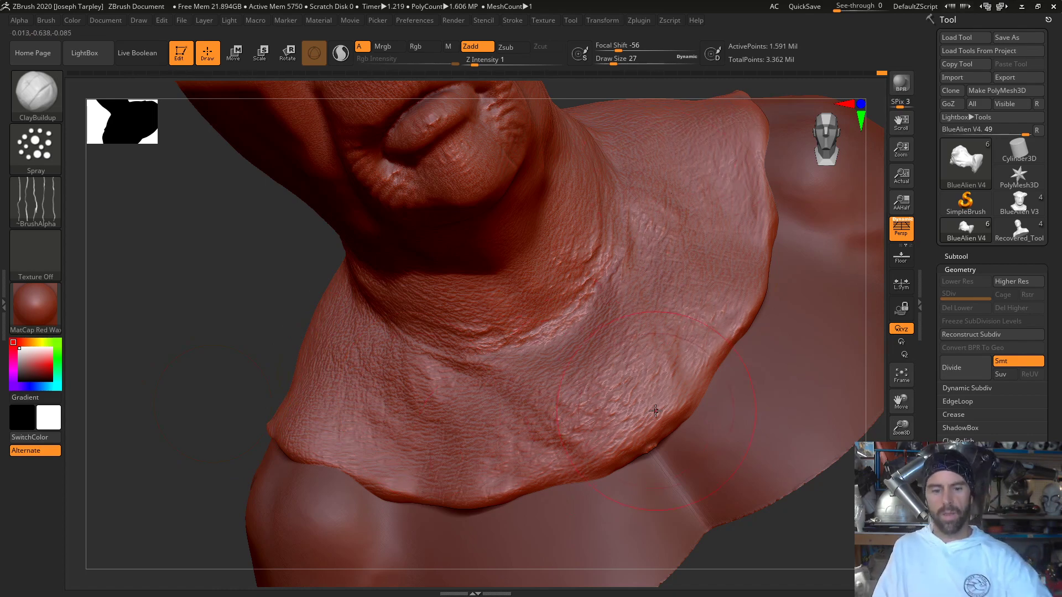
- Spray light skin texture broadly over the whole face, the cheeks and the underside of the chin
key(f)
drag(775, 474, 813, 202)
alt+drag(741, 233, 654, 274)
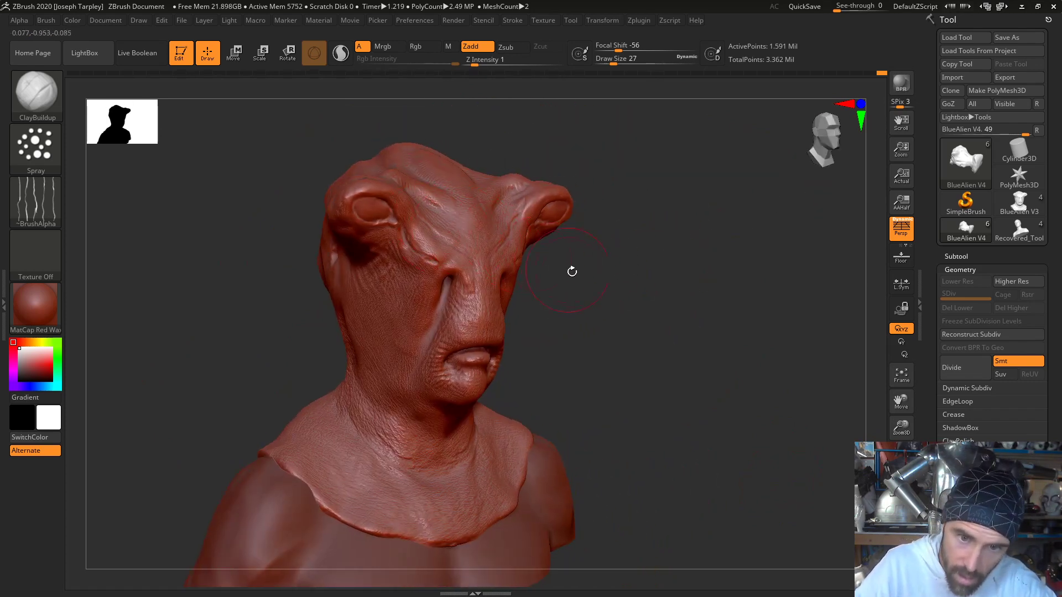
drag(572, 271, 488, 226)
drag(564, 245, 515, 254)
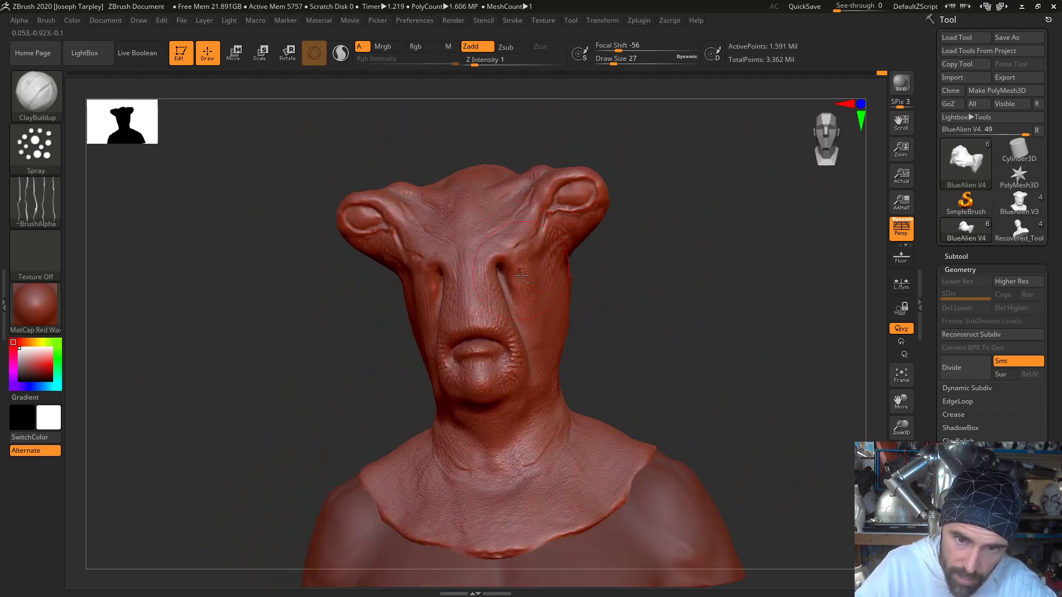
drag(573, 319, 541, 321)
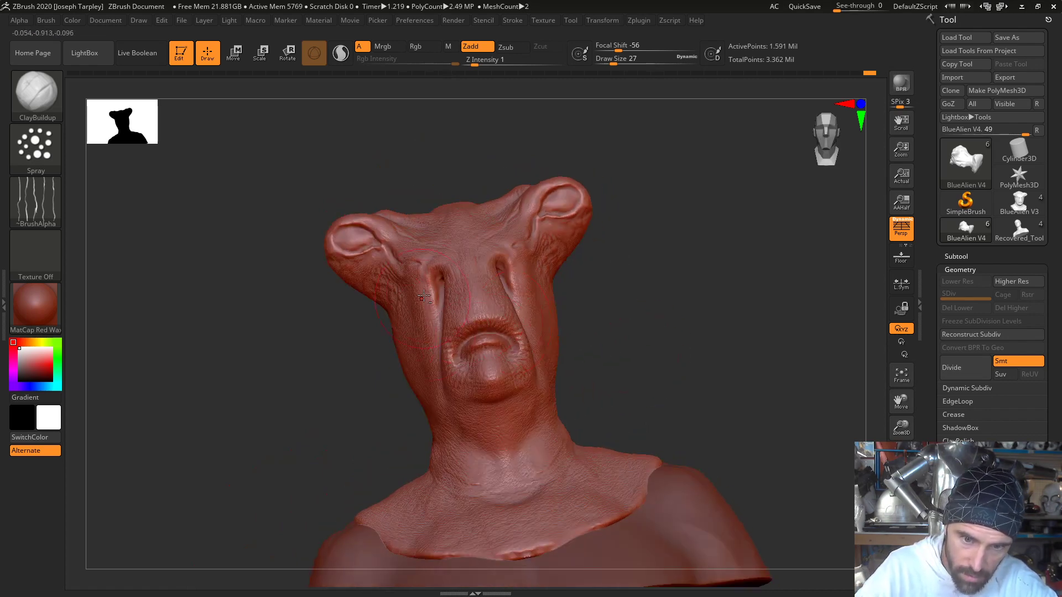
drag(354, 433, 440, 314)
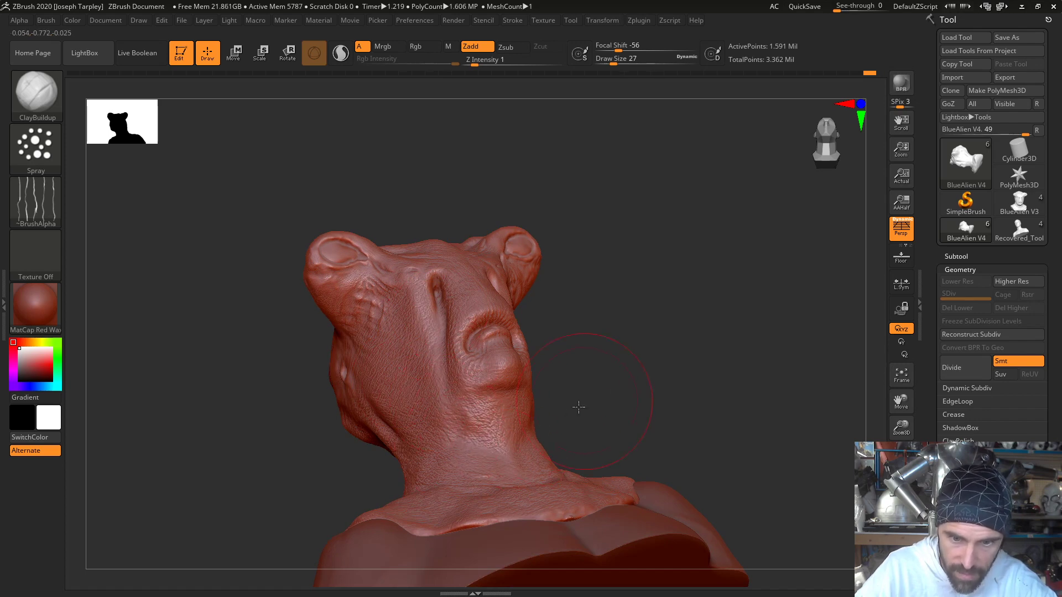
drag(578, 407, 575, 376)
mouse_move(609, 299)
mouse_down()
mouse_move(630, 339)
mouse_move(652, 313)
mouse_move(680, 306)
mouse_move(671, 301)
mouse_move(685, 311)
mouse_move(664, 305)
mouse_up()
drag(616, 275, 345, 263)
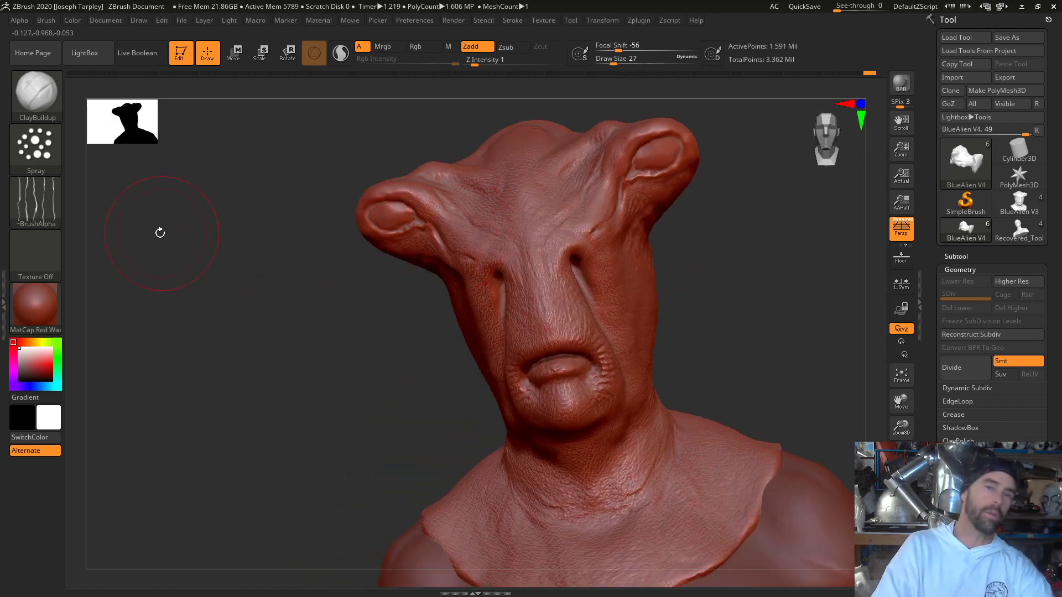
- Switch the brush alpha to Alpha 07, set the Draw Size to 8 and spray pore texture over the brow and nose bridge
click(36, 113)
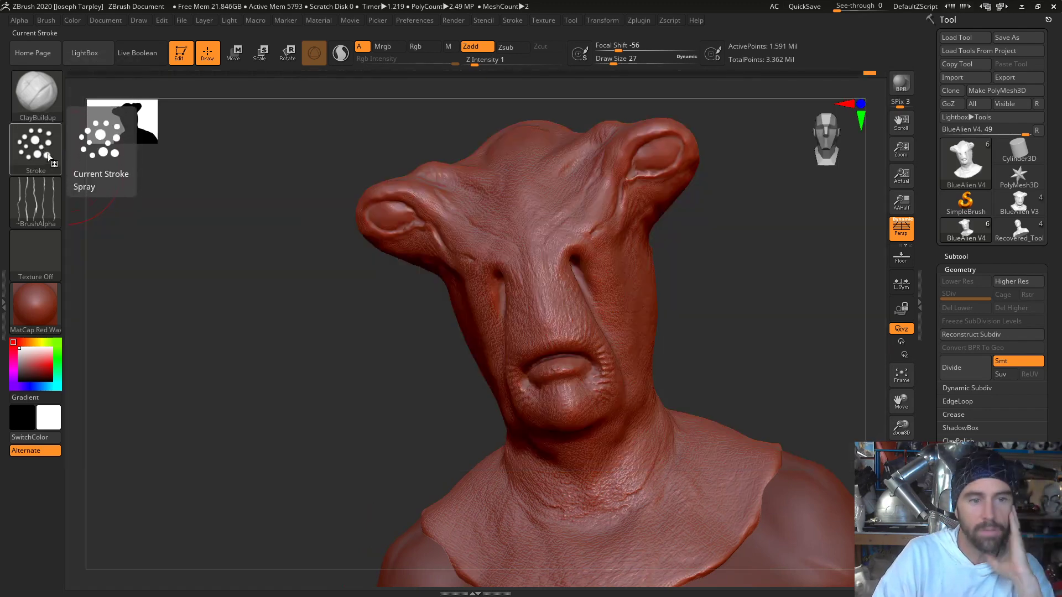
click(49, 219)
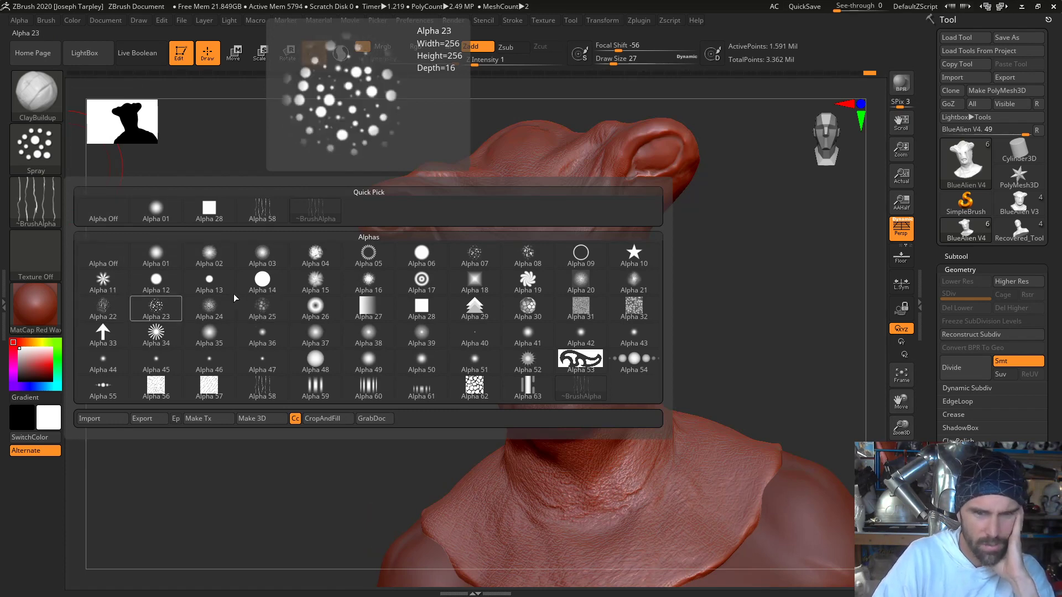
click(474, 255)
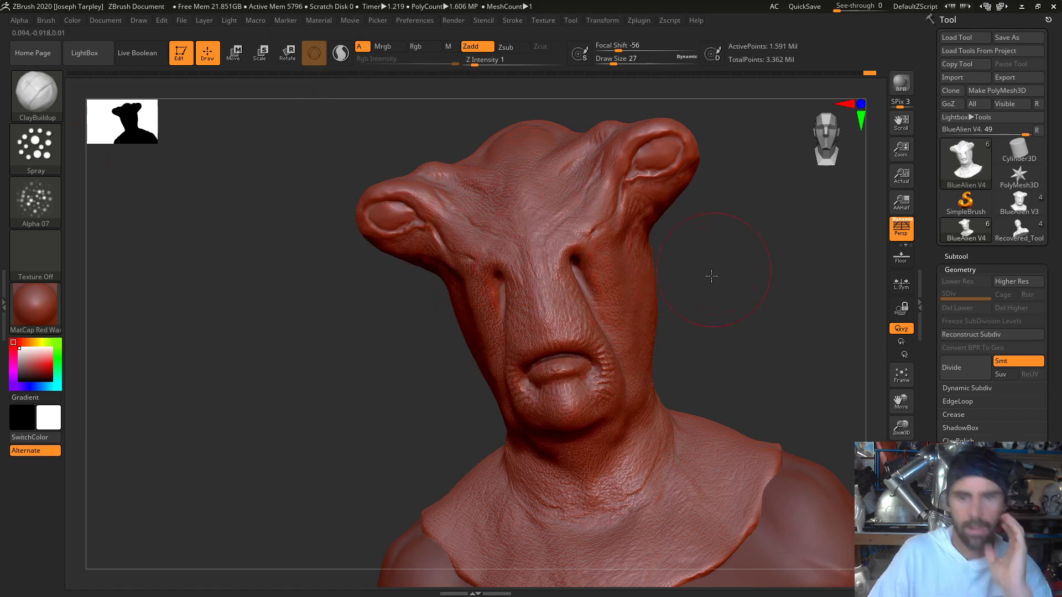
drag(709, 275, 721, 248)
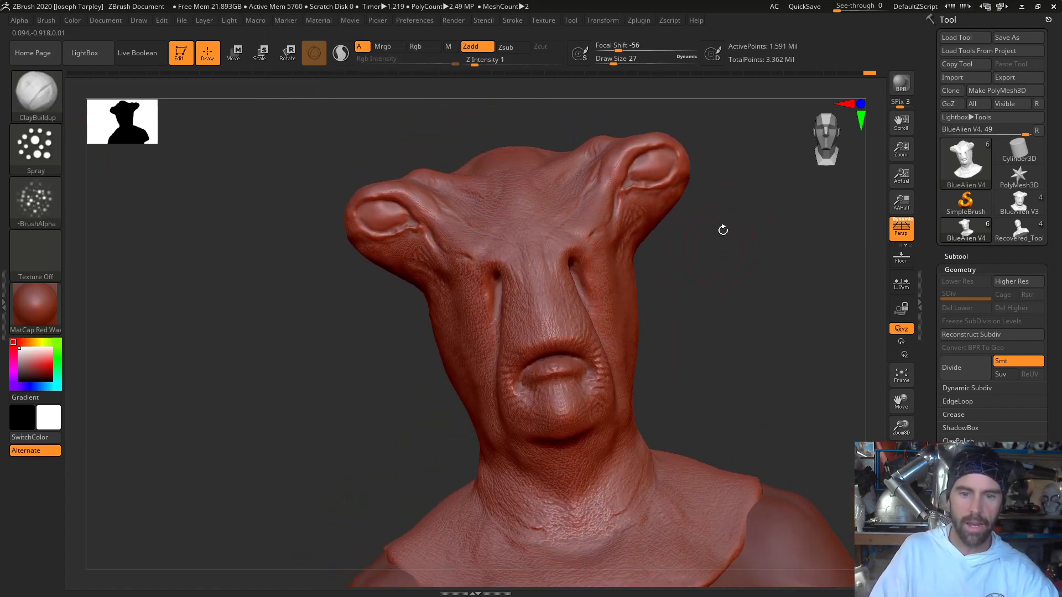
ctrl+drag(732, 256, 722, 364)
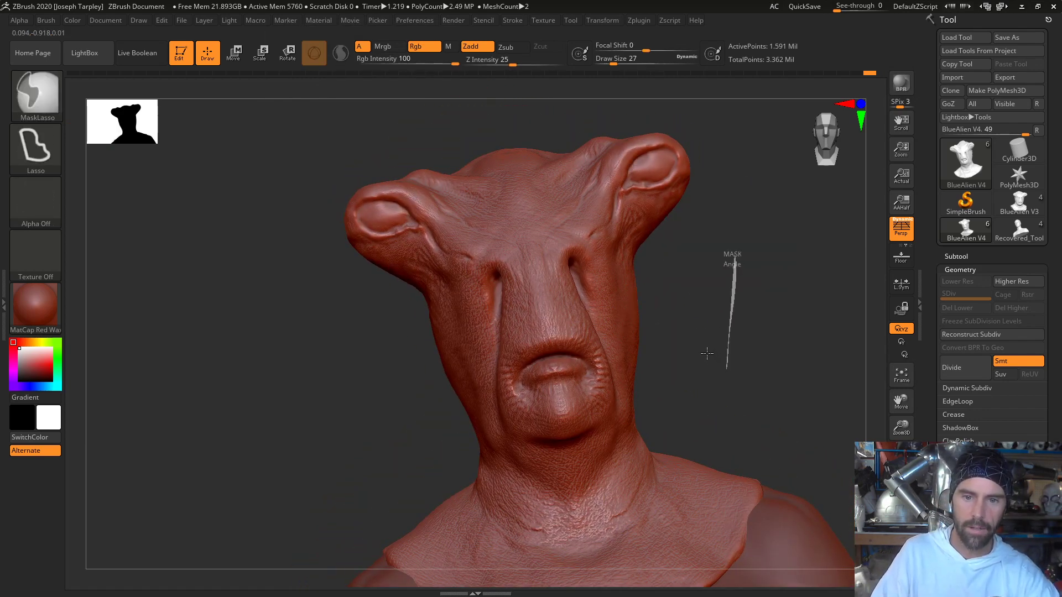
mouse_move(702, 318)
mouse_down()
mouse_move(711, 344)
mouse_move(718, 290)
mouse_move(686, 494)
mouse_up()
key(space)
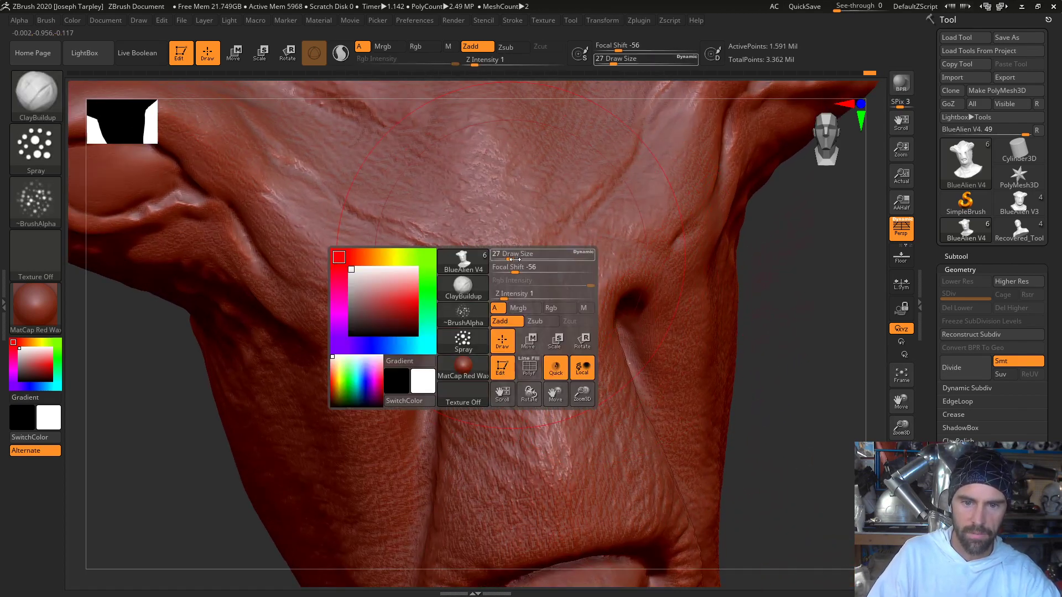
drag(515, 260, 502, 216)
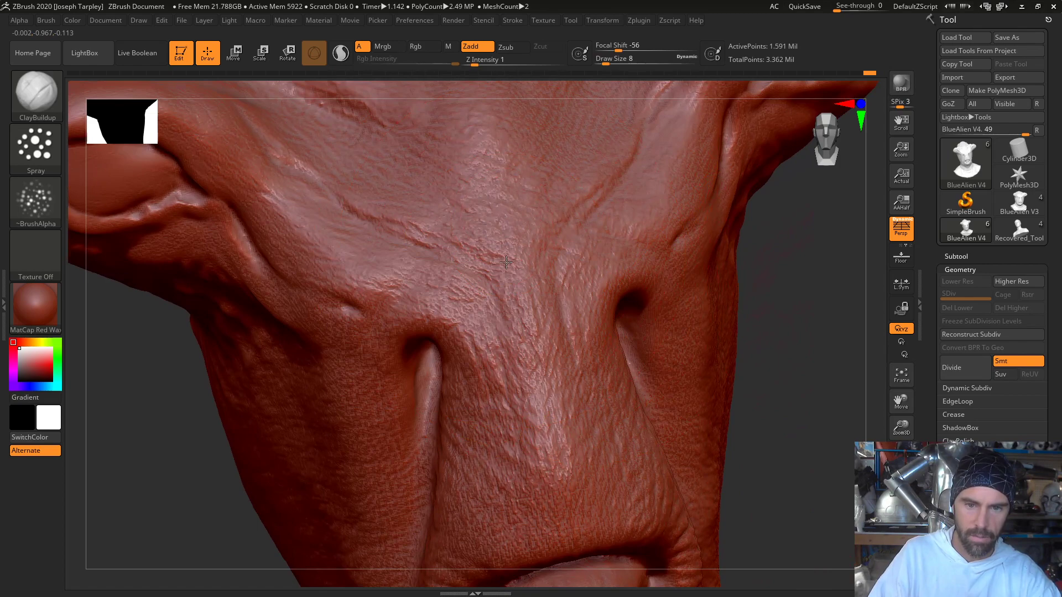
drag(192, 501, 151, 533)
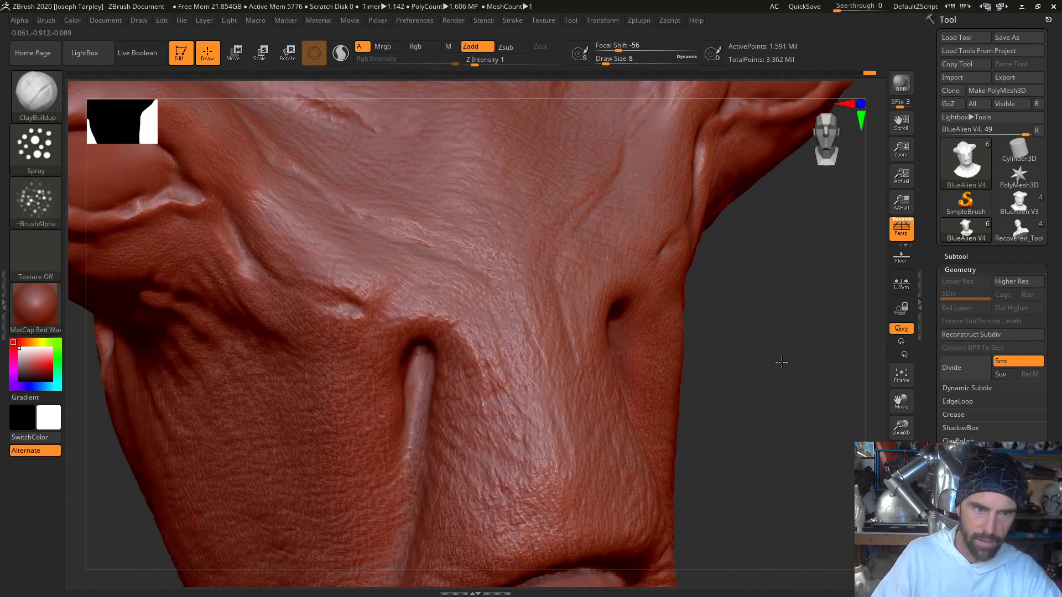
- Raise the Draw Size to 33 and spray pore texture over the cheek and side of the face toward the ear hole
alt+drag(780, 362, 909, 209)
key(space)
drag(436, 341, 419, 320)
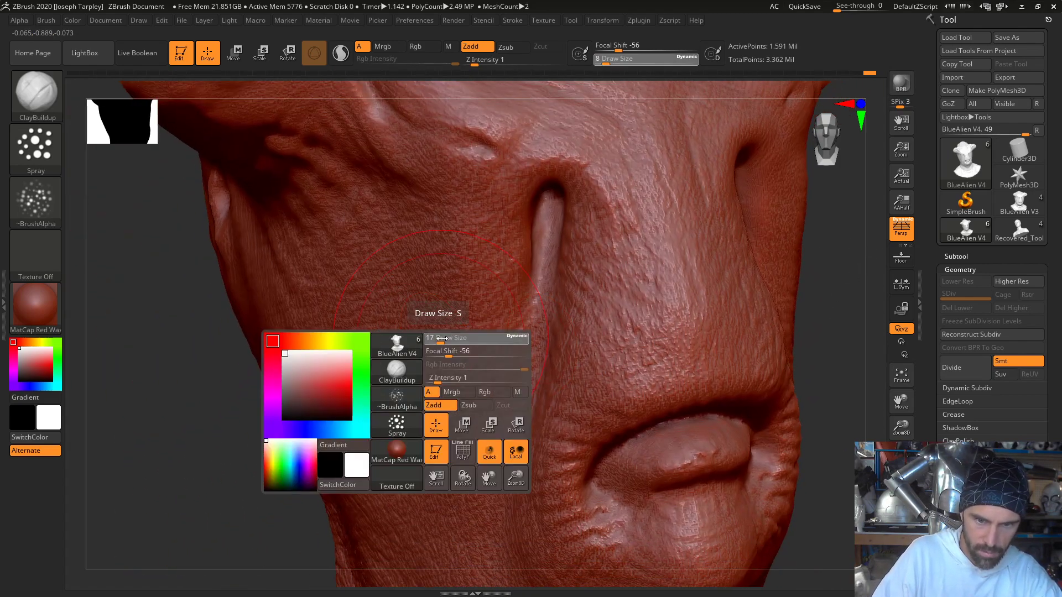
drag(283, 462, 367, 442)
drag(766, 324, 669, 347)
mouse_move(460, 458)
mouse_down()
mouse_move(478, 486)
mouse_move(595, 493)
mouse_up()
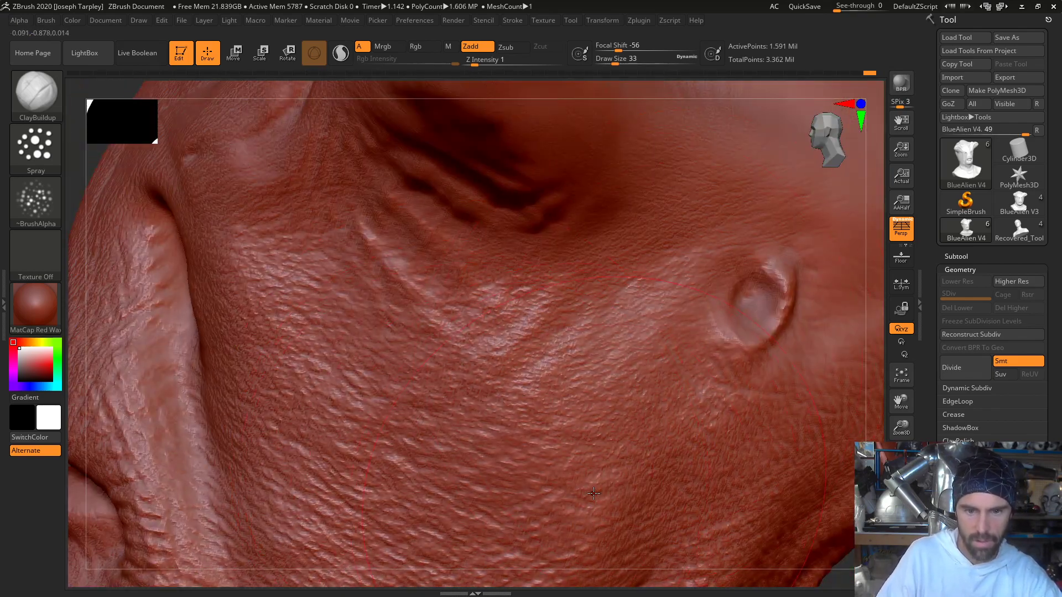
- Spray pore texture over the neck and the collar below the chin
key(f)
mouse_move(690, 484)
mouse_down()
mouse_move(621, 413)
mouse_move(691, 387)
mouse_up()
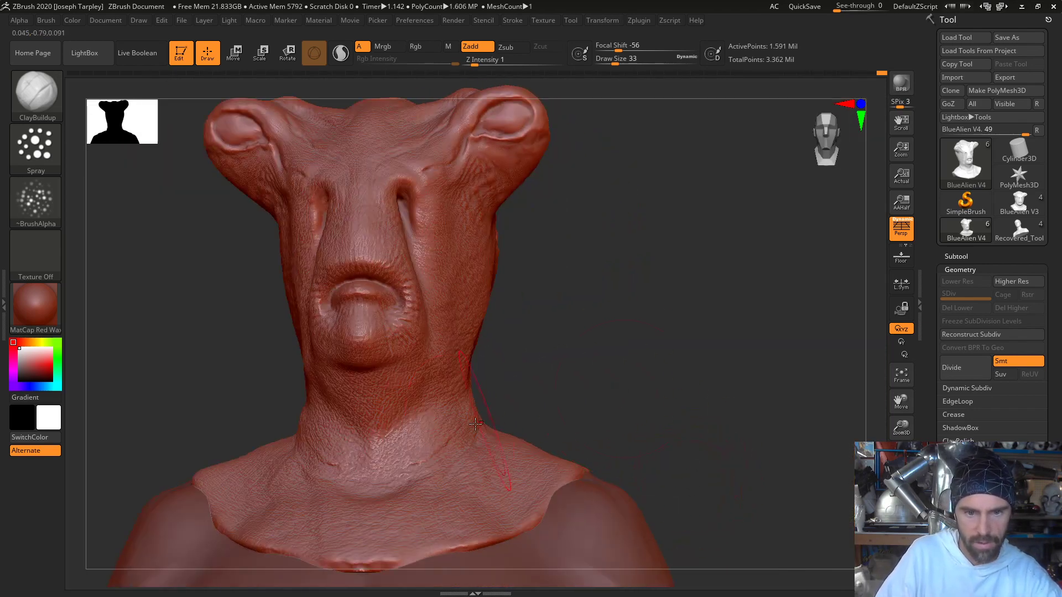
drag(565, 406, 619, 437)
- Switch the brush alpha to Alpha 25 and spray cracked skin texture over the cheek, face and front of the collar
click(37, 200)
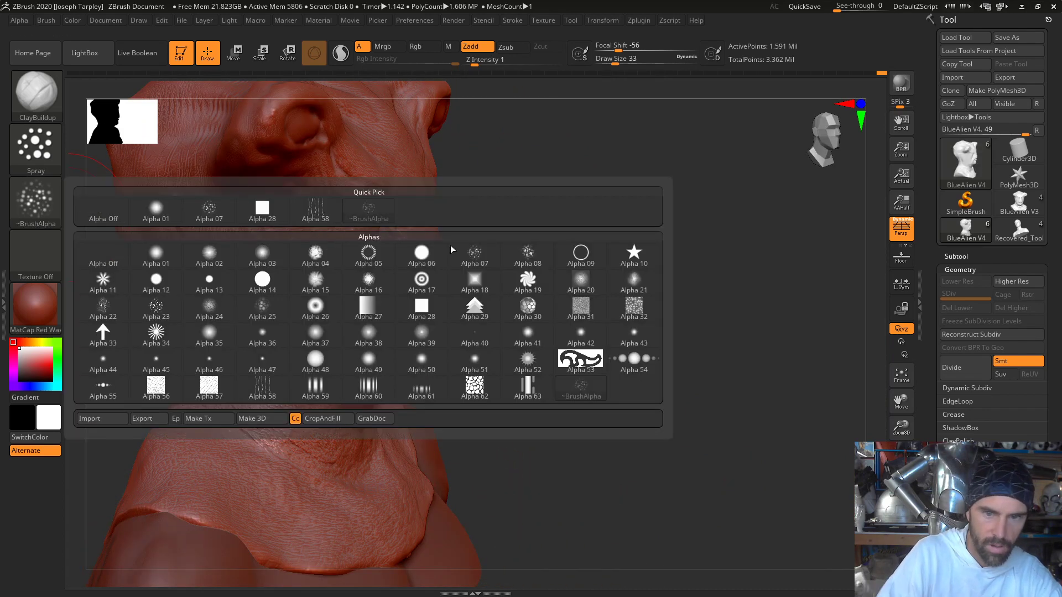
click(262, 308)
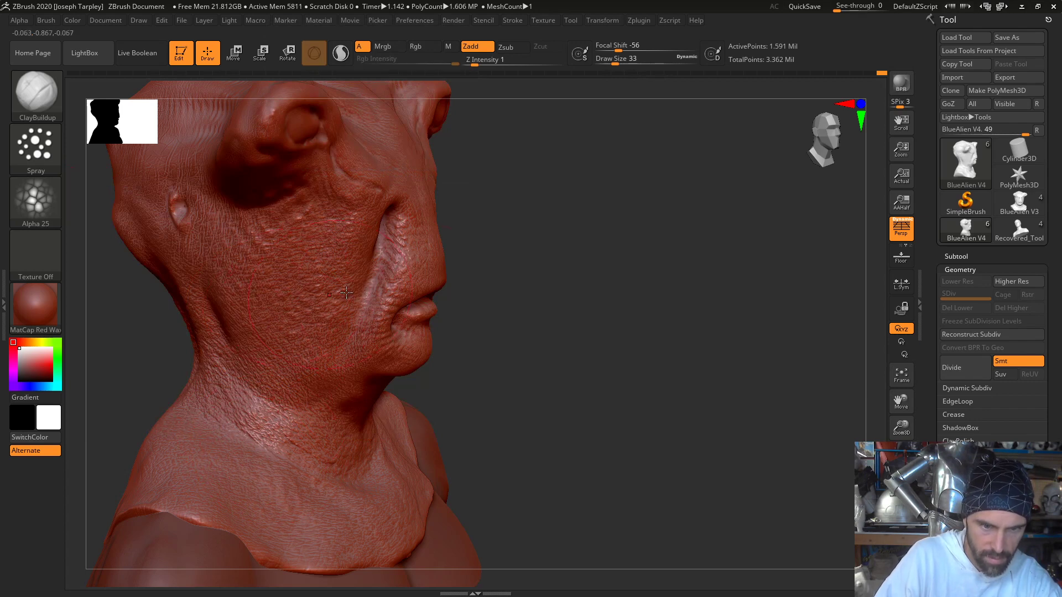
drag(510, 290, 452, 262)
drag(509, 190, 429, 277)
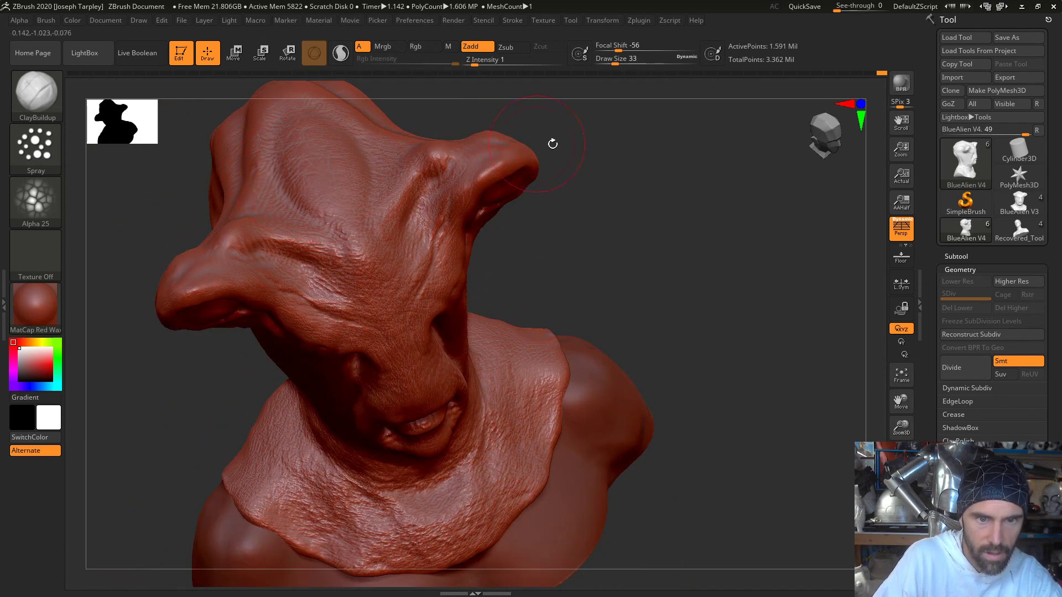
- Spray the Alpha 25 skin texture over the forehead, the top of the head and its ridges
mouse_move(646, 201)
mouse_down()
mouse_move(632, 211)
mouse_move(665, 198)
mouse_move(719, 274)
mouse_move(692, 249)
mouse_move(582, 236)
mouse_up()
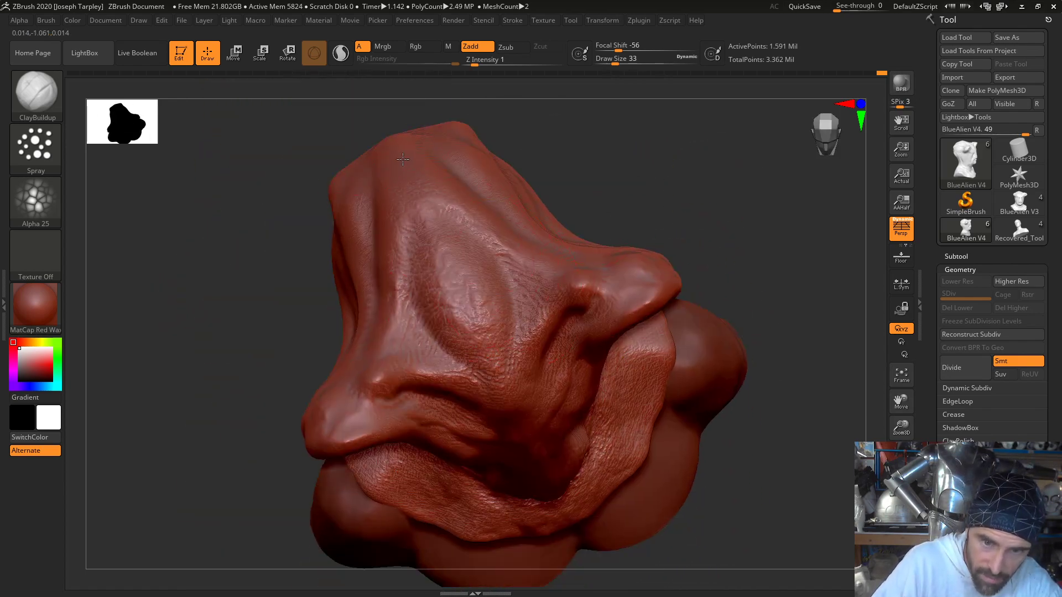
mouse_move(560, 146)
mouse_down()
mouse_move(576, 171)
mouse_move(371, 143)
mouse_up()
drag(571, 146, 476, 177)
mouse_move(688, 398)
mouse_down()
mouse_move(746, 356)
mouse_move(765, 355)
mouse_up()
- Spray the Alpha 25 skin texture over the back of the head, the nape and the back of the collar
mouse_move(497, 345)
mouse_down()
mouse_move(578, 379)
mouse_move(275, 391)
mouse_up()
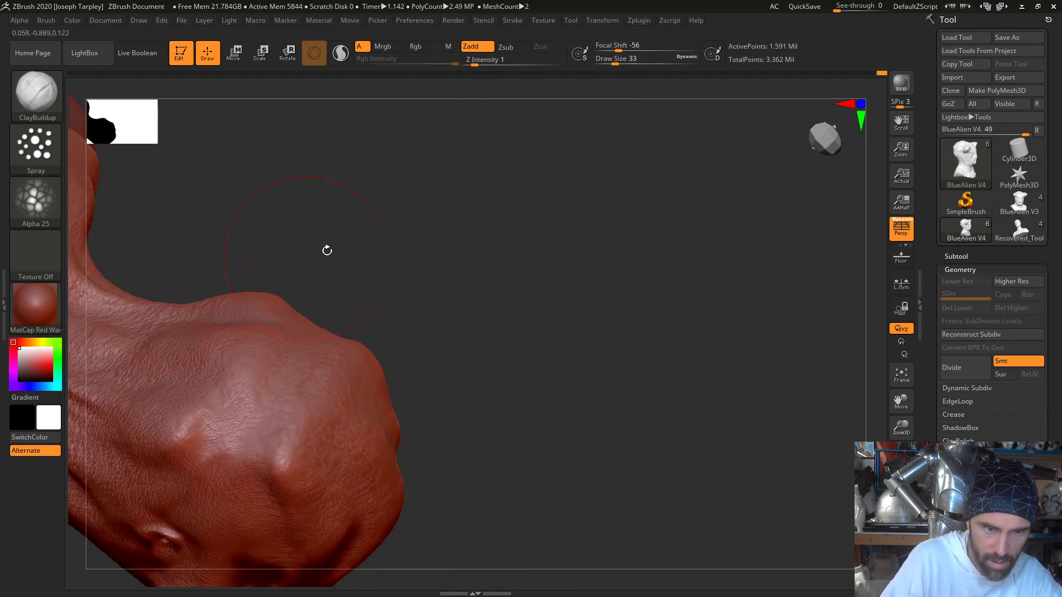
mouse_move(441, 226)
alt+mouse_down()
mouse_move(642, 180)
mouse_move(711, 152)
alt+mouse_up()
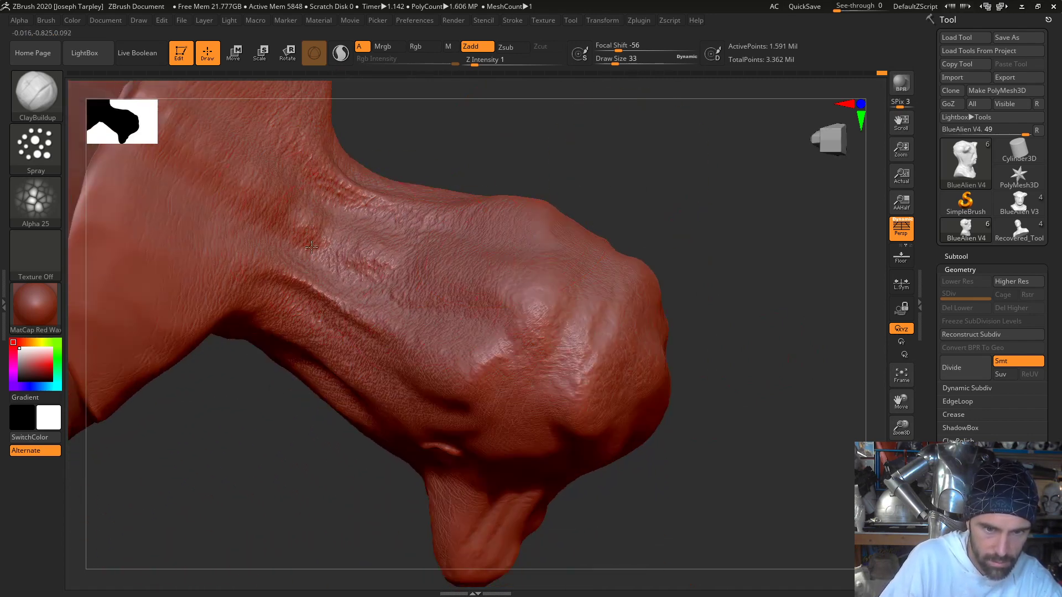
mouse_move(533, 141)
alt+mouse_down()
mouse_move(604, 189)
mouse_move(651, 288)
alt+mouse_up()
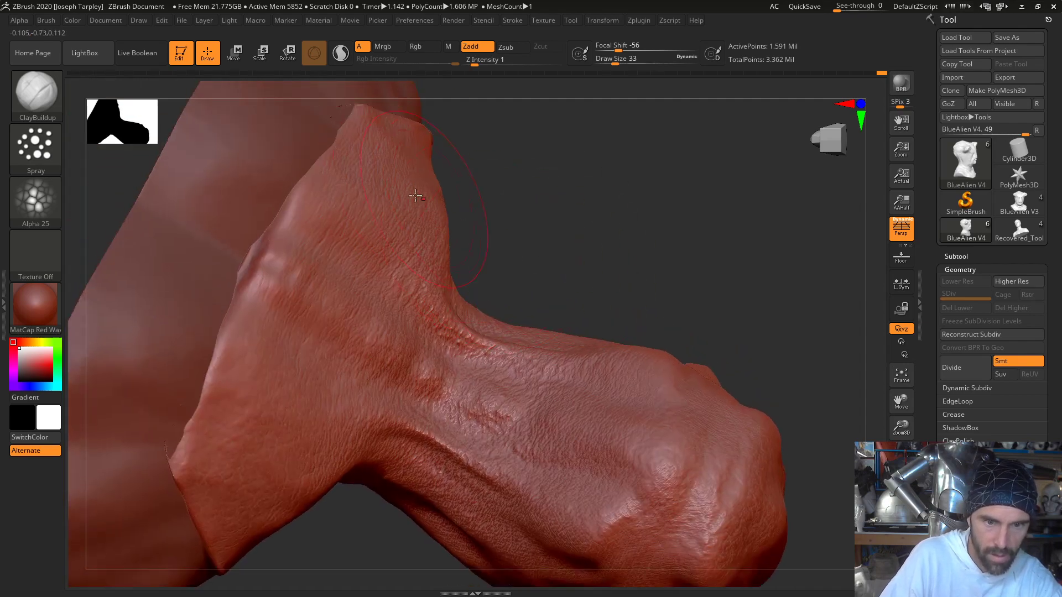
mouse_move(648, 246)
mouse_down()
mouse_move(611, 142)
mouse_move(757, 299)
mouse_move(780, 384)
mouse_move(773, 349)
mouse_move(789, 349)
mouse_move(787, 379)
mouse_move(756, 268)
mouse_up()
key(f)
drag(752, 345, 737, 405)
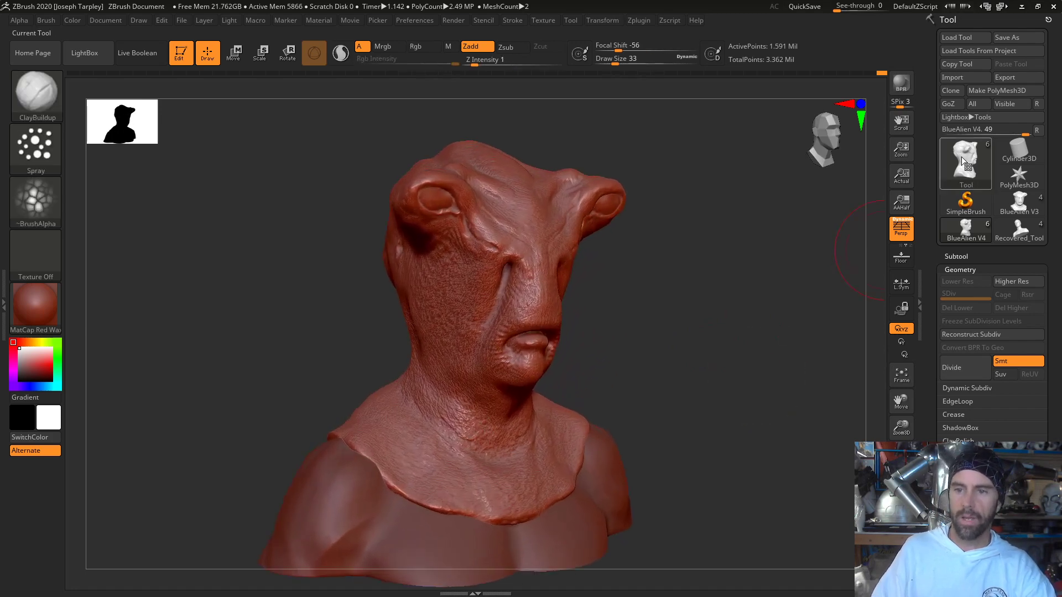
- Save the sculpted alien tool over the existing BlueAlien V4 file in the Blue Alien Mask Photos folder
click(999, 38)
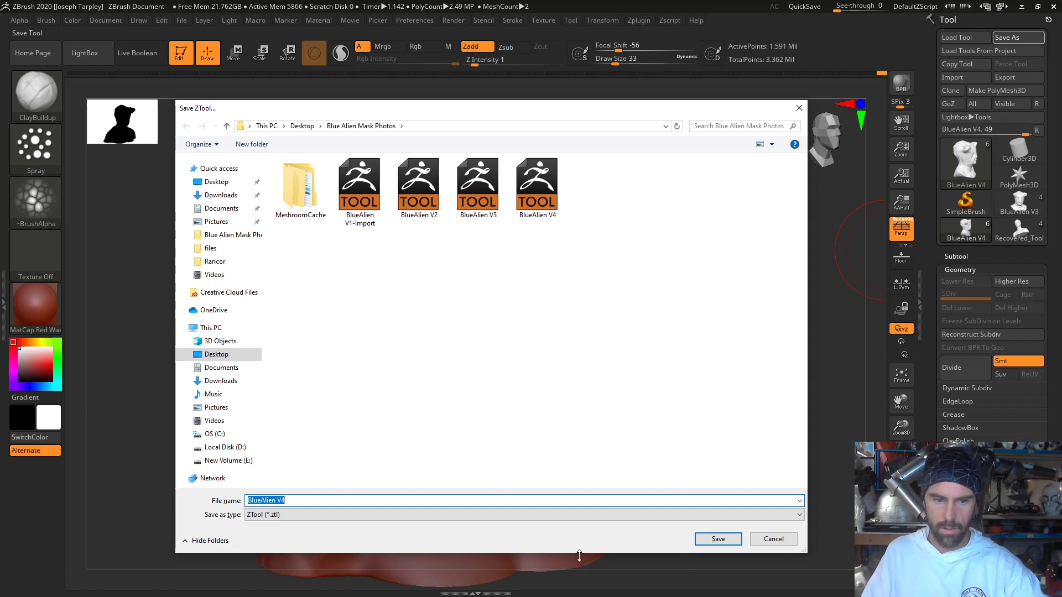
key(Return)
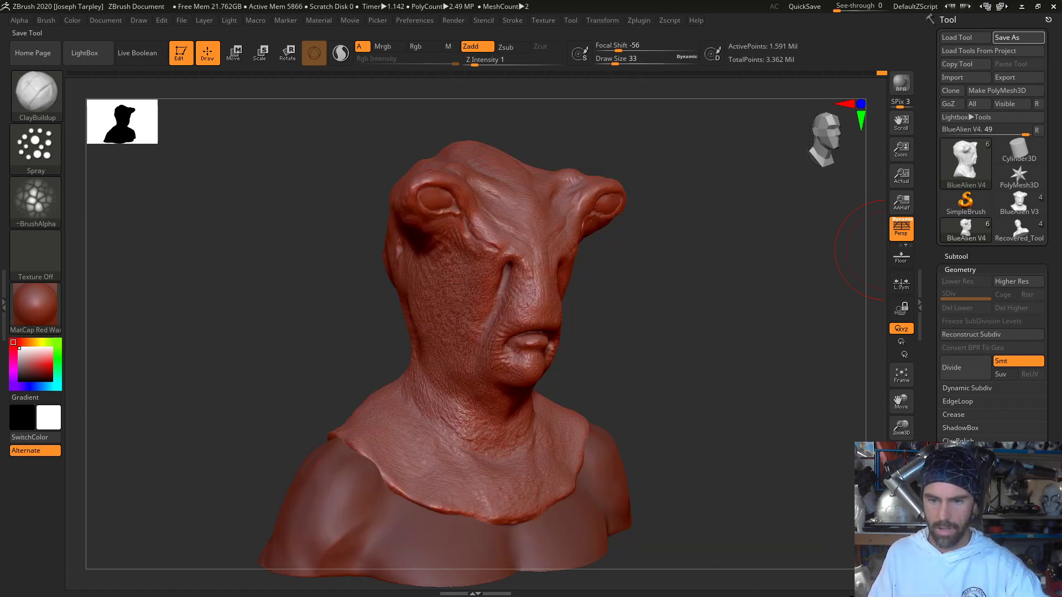
key(super)
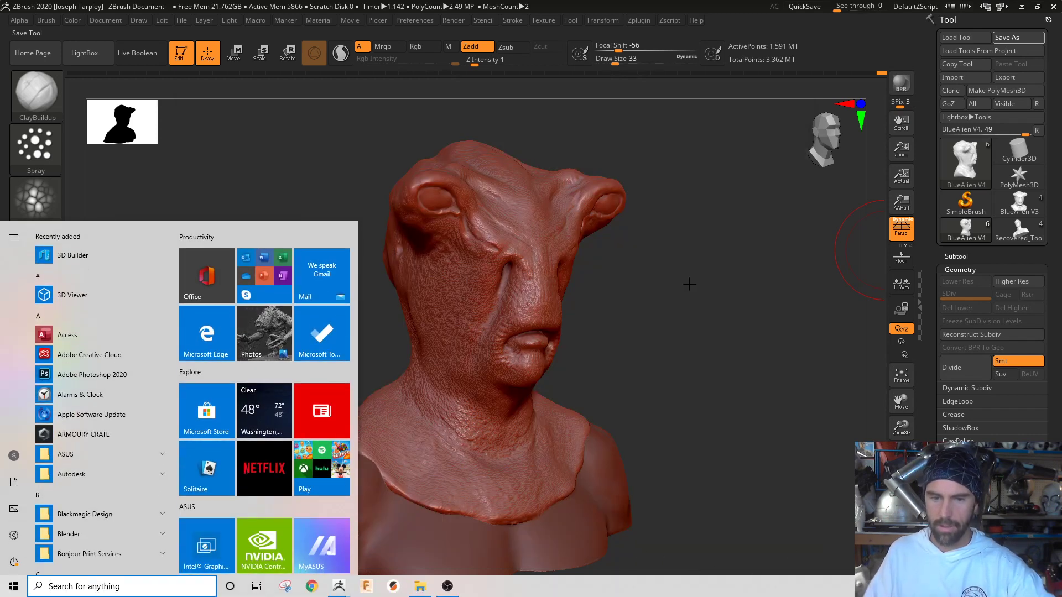
click(729, 190)
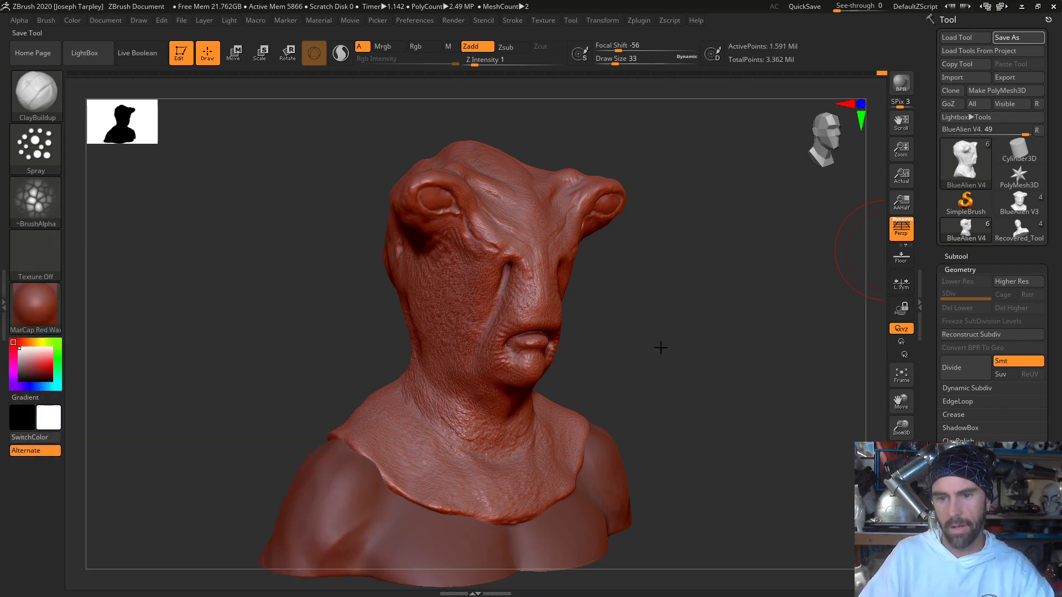
key(alt+Tab)
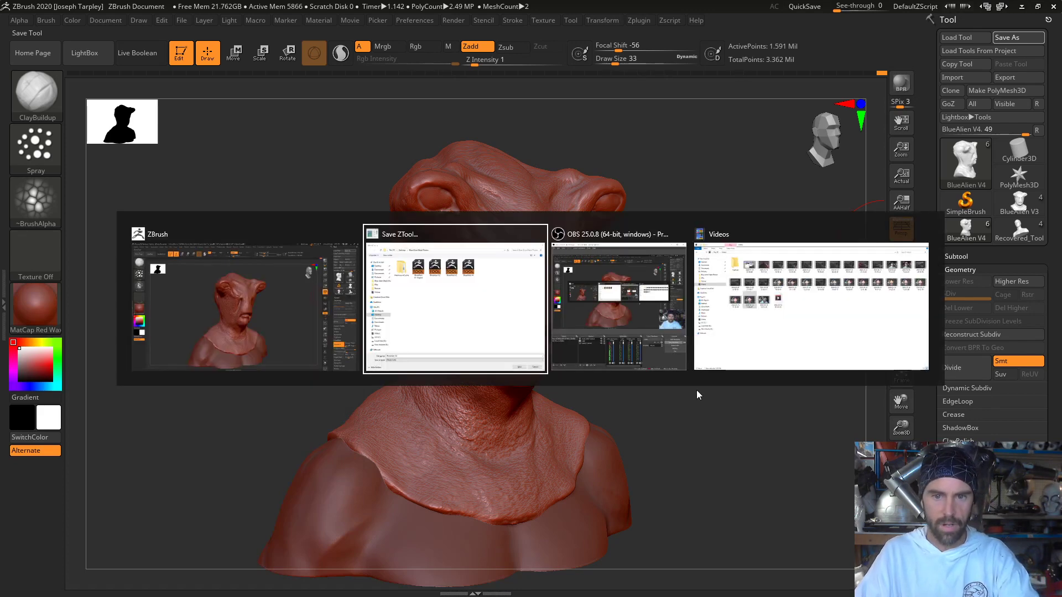
key(alt+Tab)
key(alt+Tab)
key(alt+Tab)
key(alt+Tab)
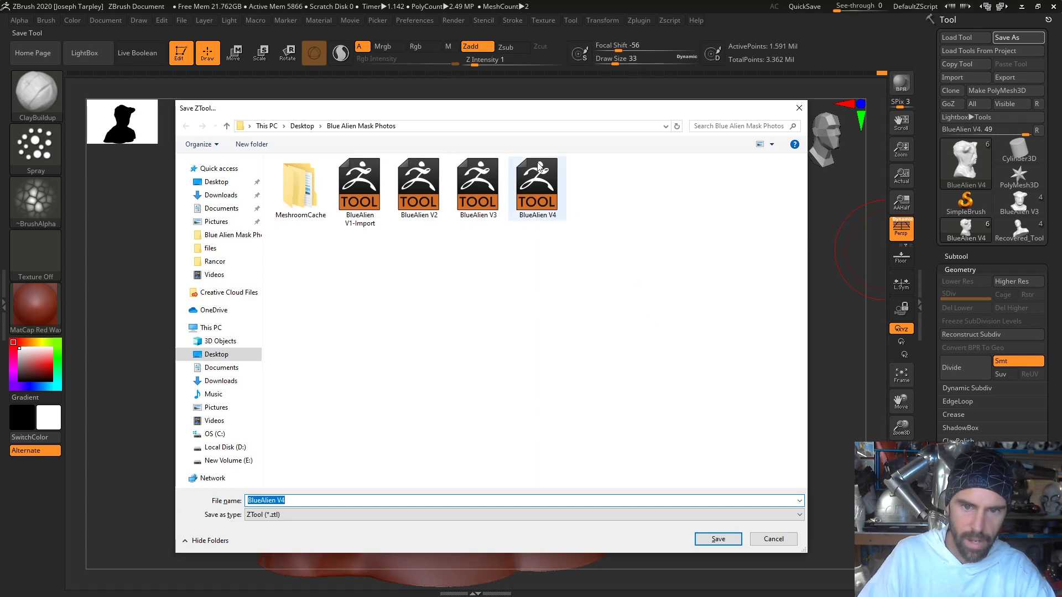
click(536, 188)
click(717, 538)
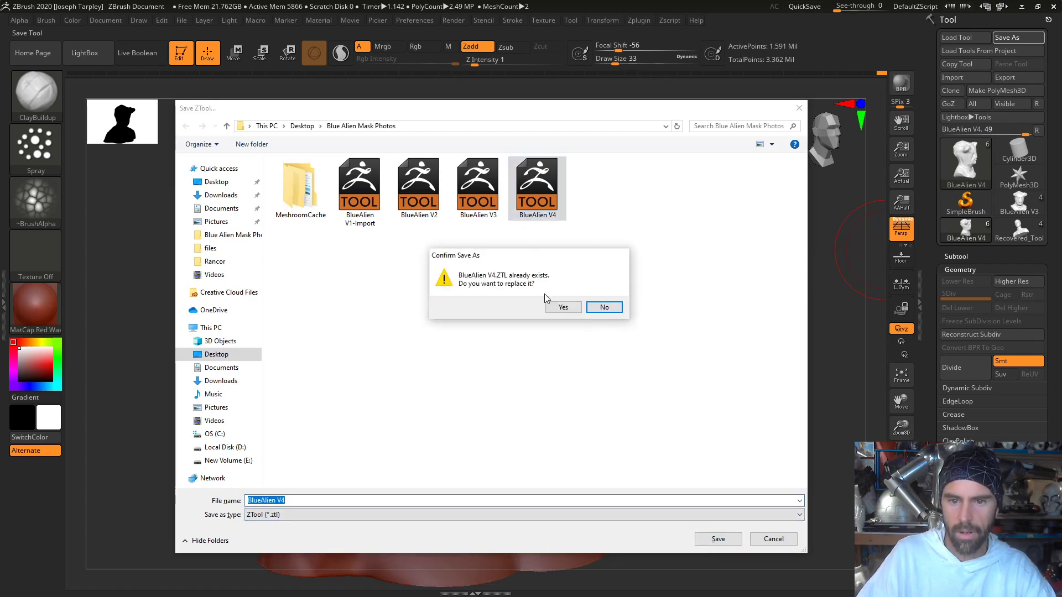
click(561, 307)
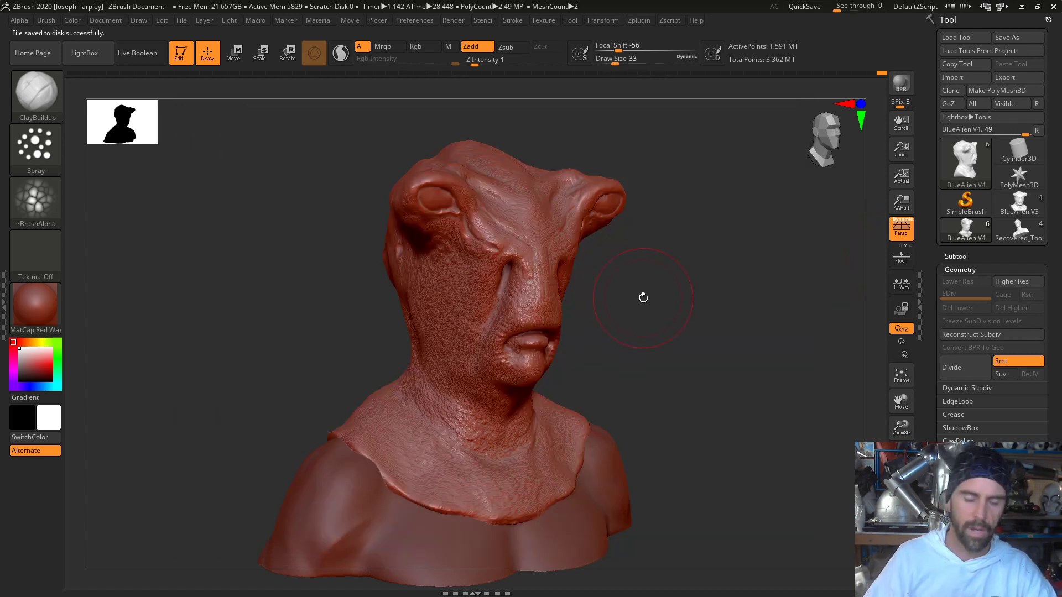
mouse_move(643, 298)
mouse_down()
mouse_move(684, 349)
mouse_move(669, 349)
mouse_move(762, 352)
mouse_move(644, 349)
mouse_move(685, 356)
mouse_up()
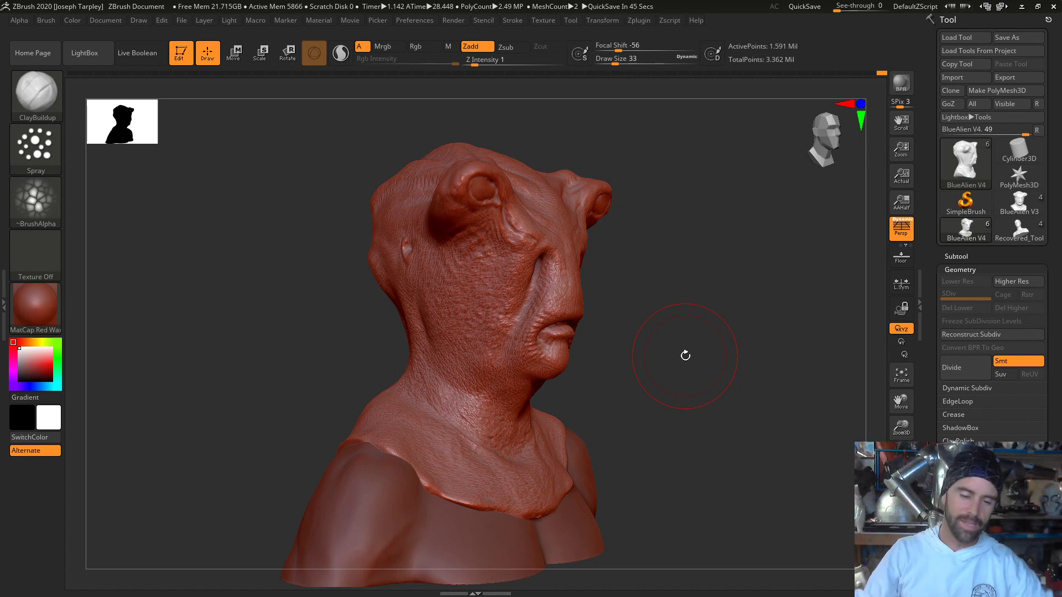
mouse_move(742, 351)
mouse_down()
mouse_move(699, 357)
mouse_move(823, 376)
mouse_move(668, 356)
mouse_up()
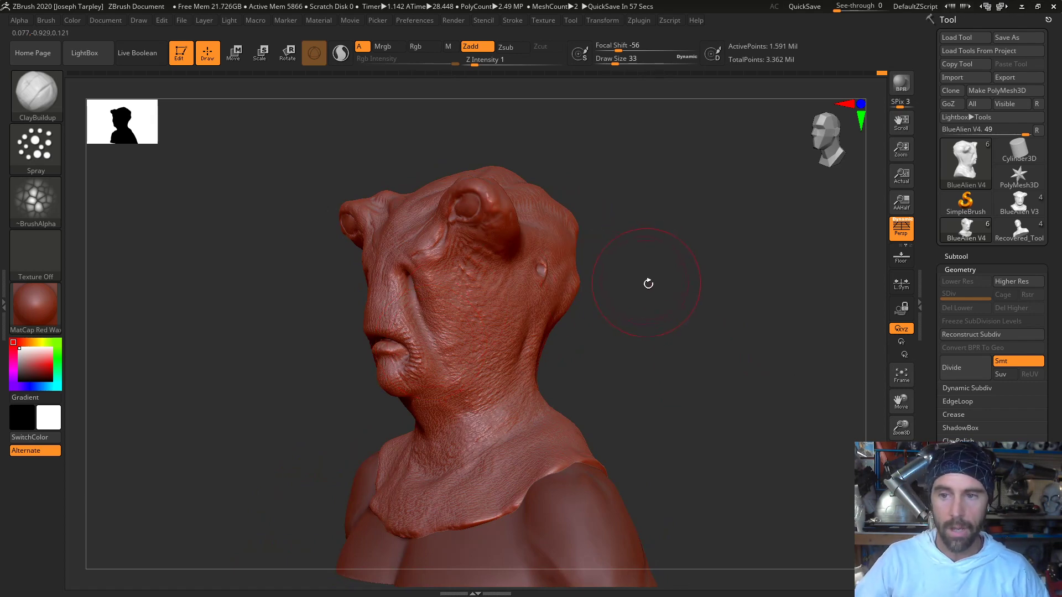
mouse_move(647, 282)
mouse_down()
mouse_move(731, 263)
mouse_move(720, 289)
mouse_move(1059, 67)
mouse_up()
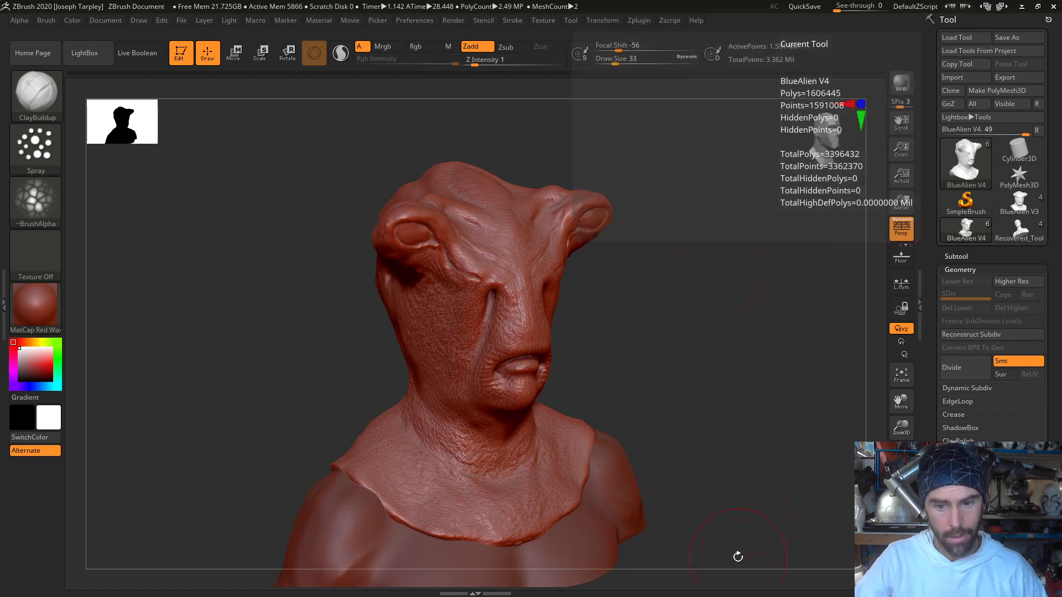
key(alt+Tab)
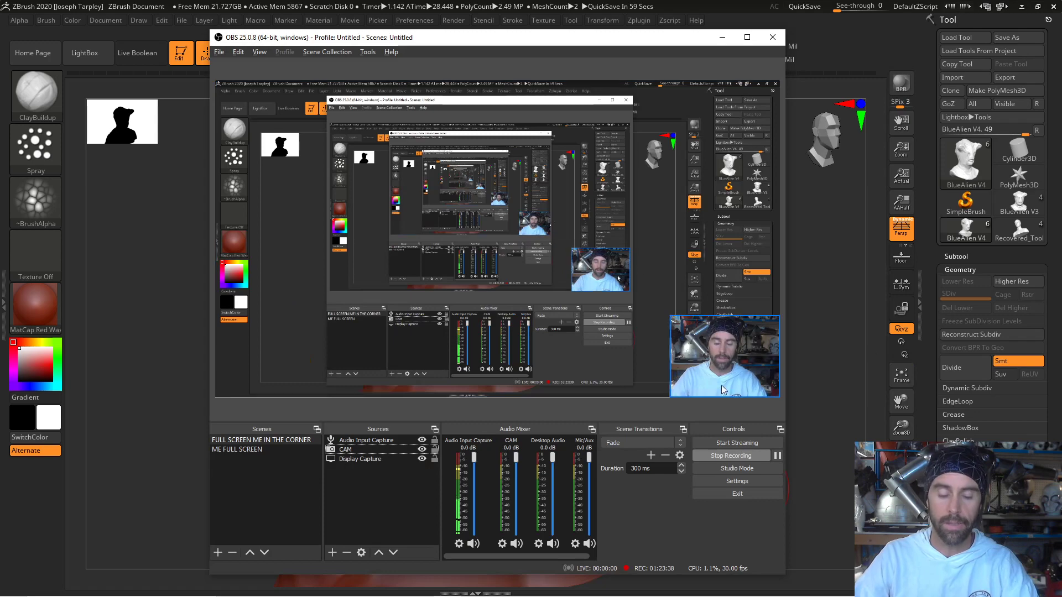
click(387, 443)
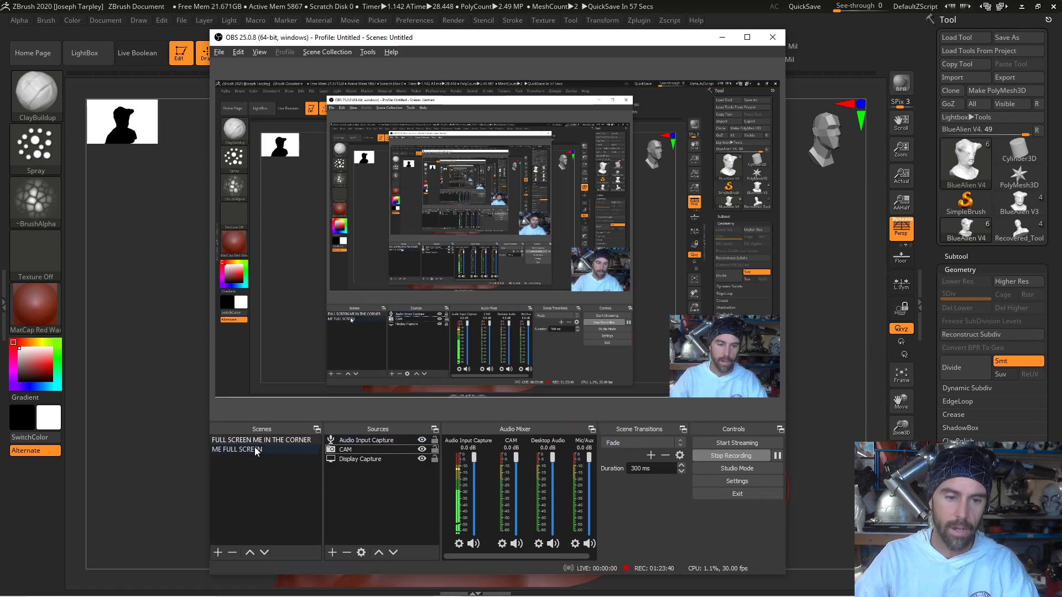